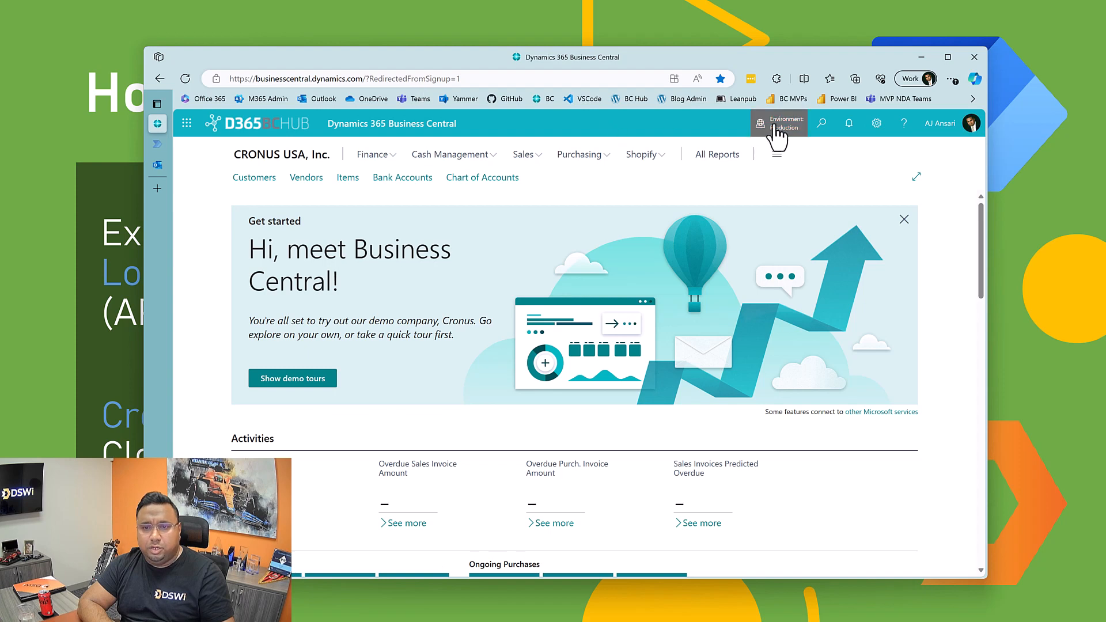
Step: Search for the Job Queue Entries page, open it and expand it to the wide layout
left_click(819, 133)
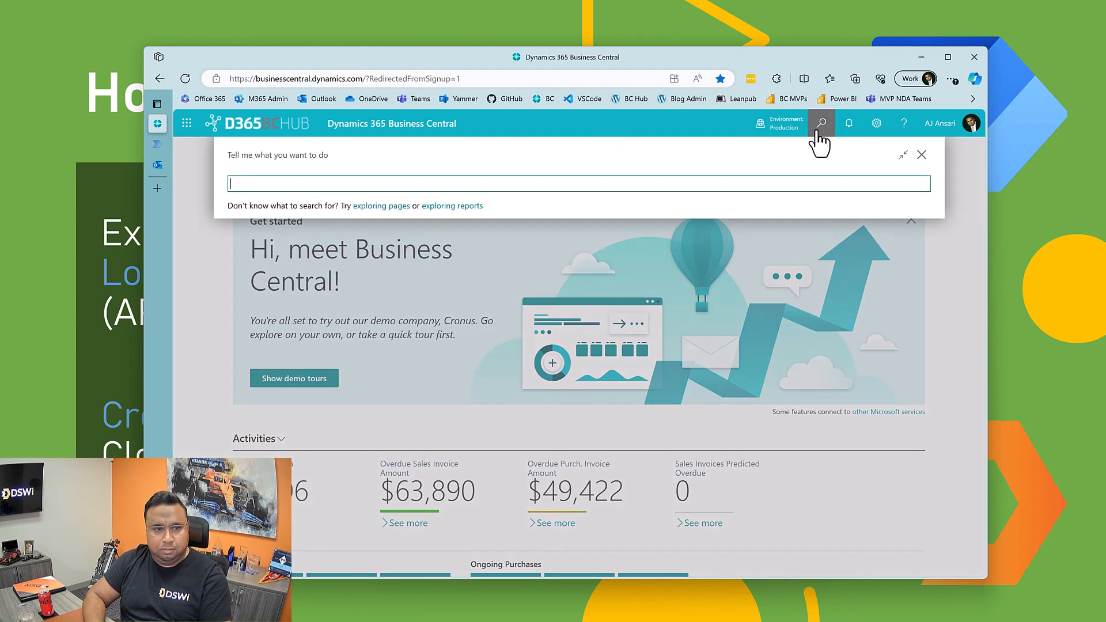
type("jo")
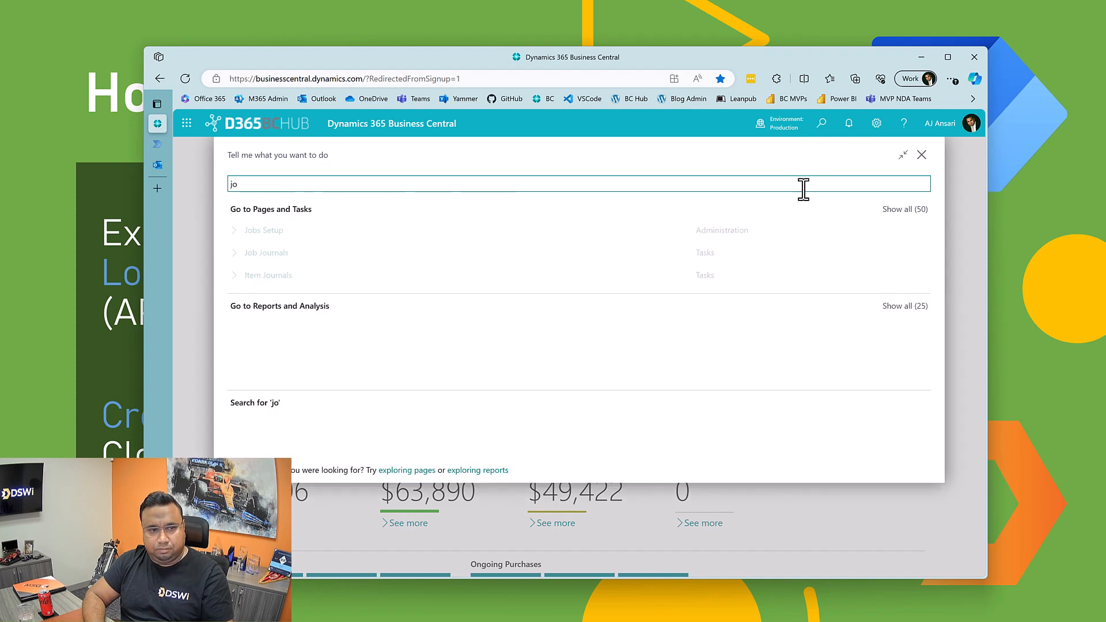
type("b queue en")
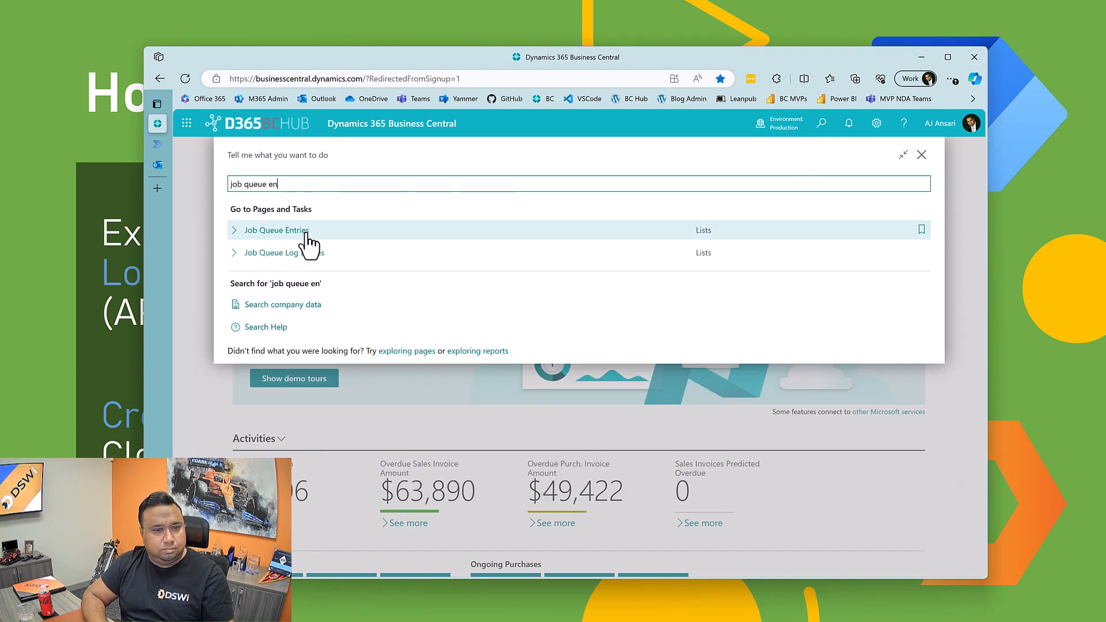
left_click(307, 232)
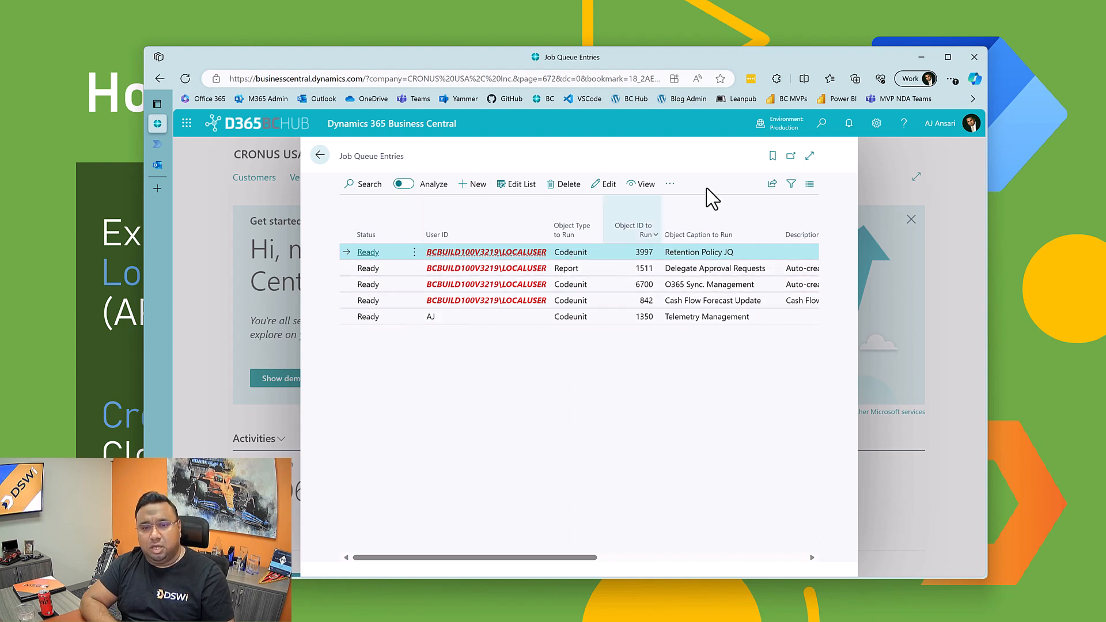
left_click(810, 156)
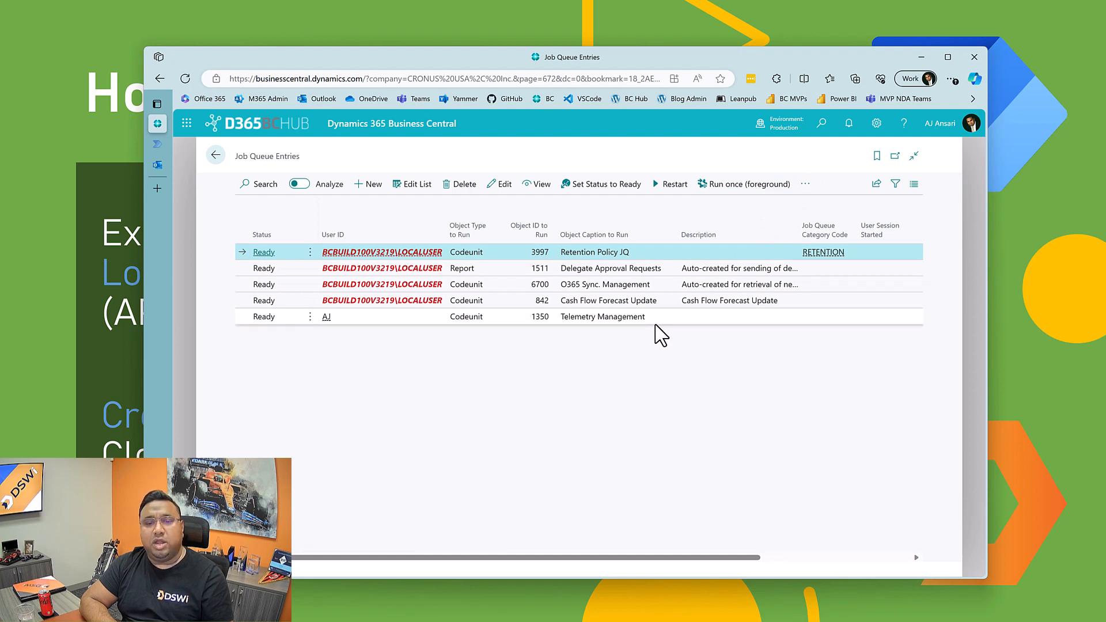
Step: Open the job queue log entries for the Telemetry Management codeunit entry
left_click(580, 320)
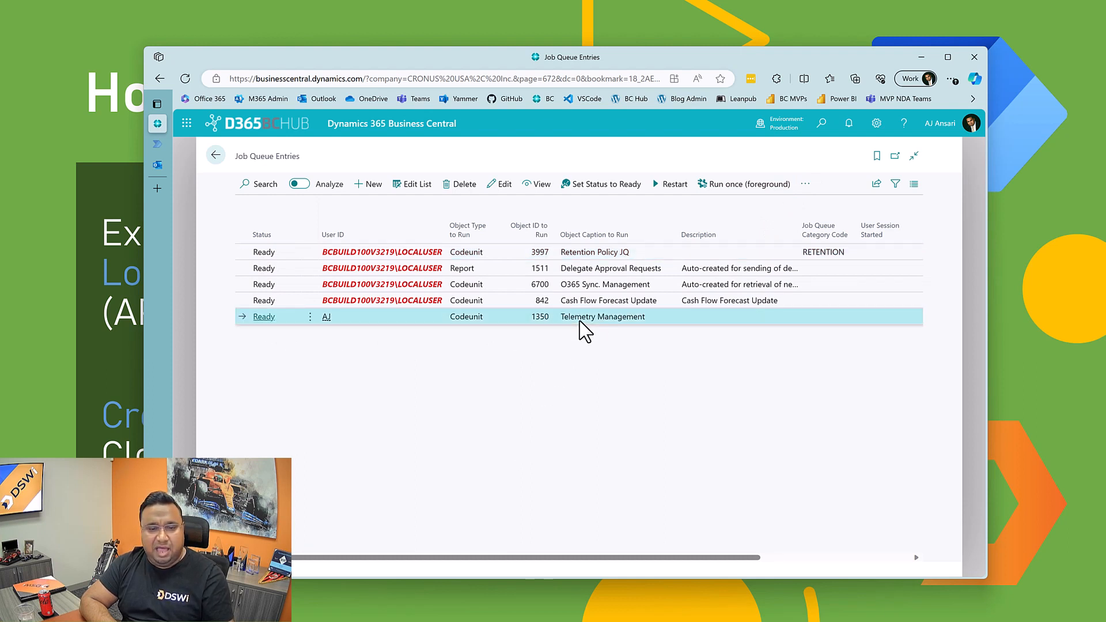
left_click(804, 187)
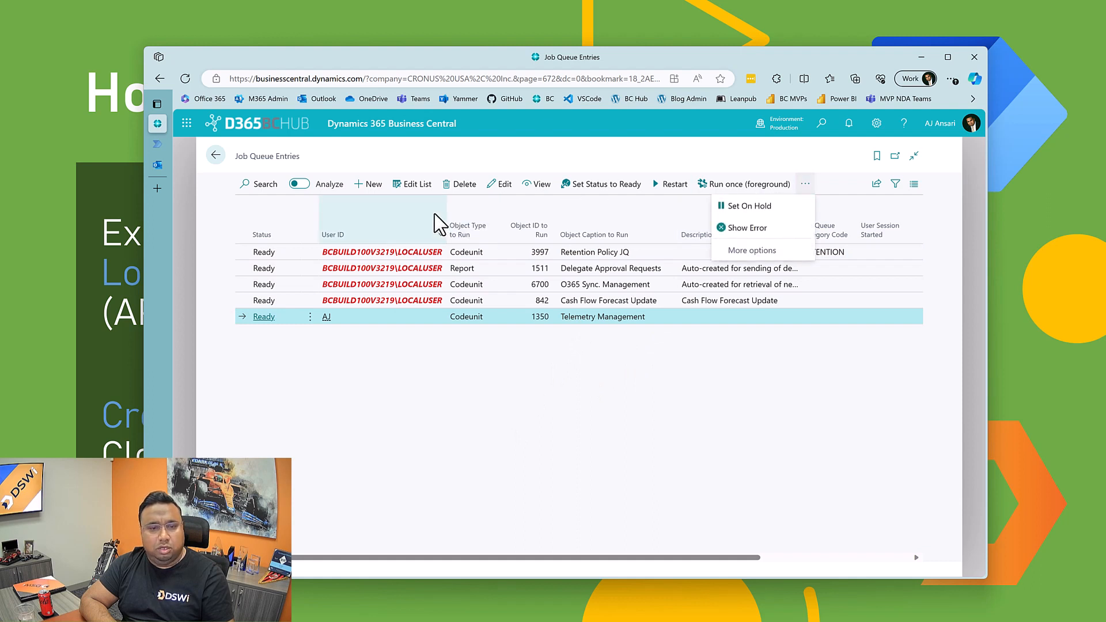
left_click(447, 368)
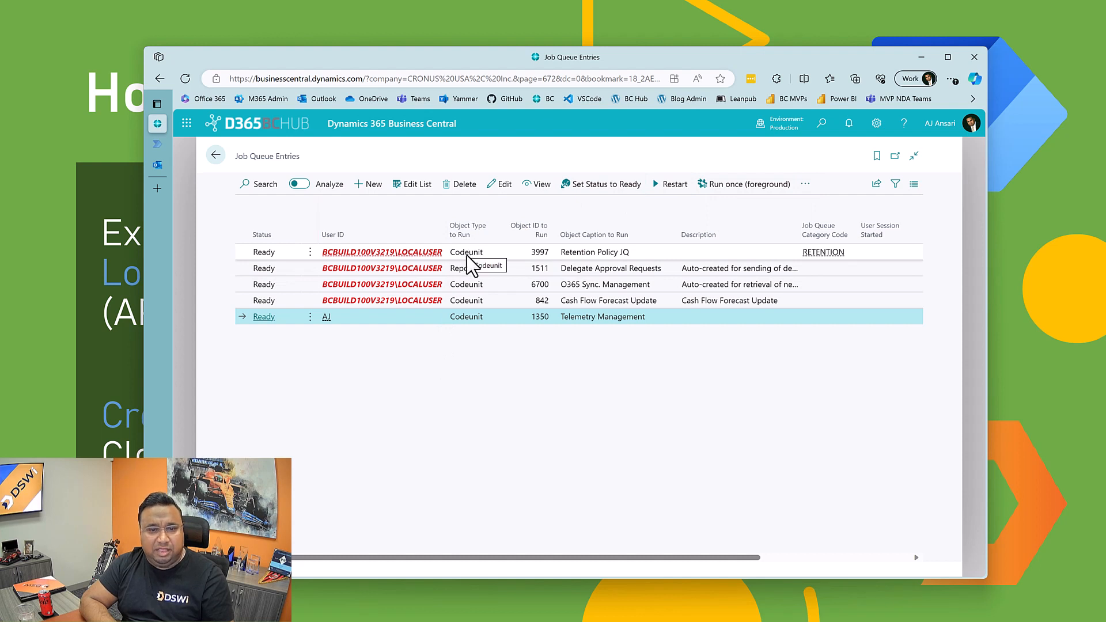
left_click(805, 184)
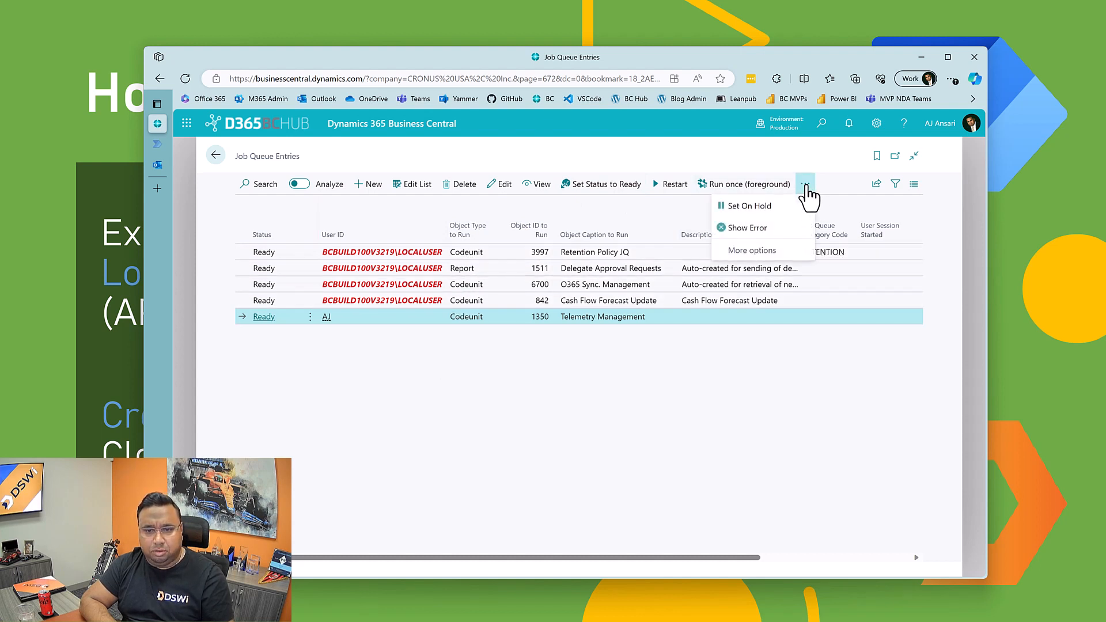
left_click(773, 257)
mouse_move(775, 258)
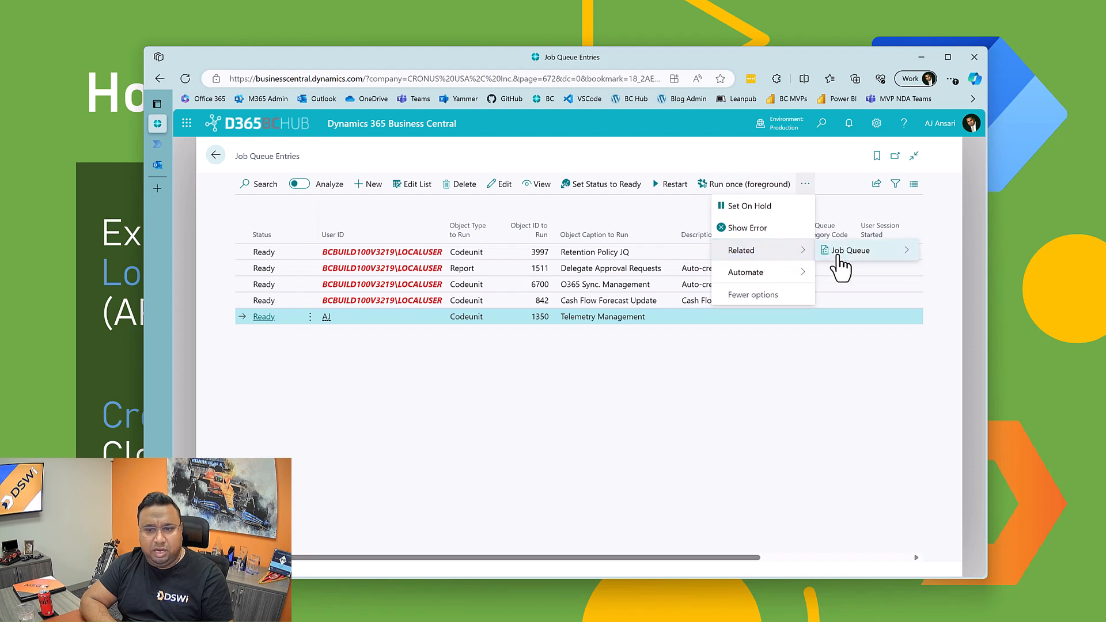
mouse_move(839, 265)
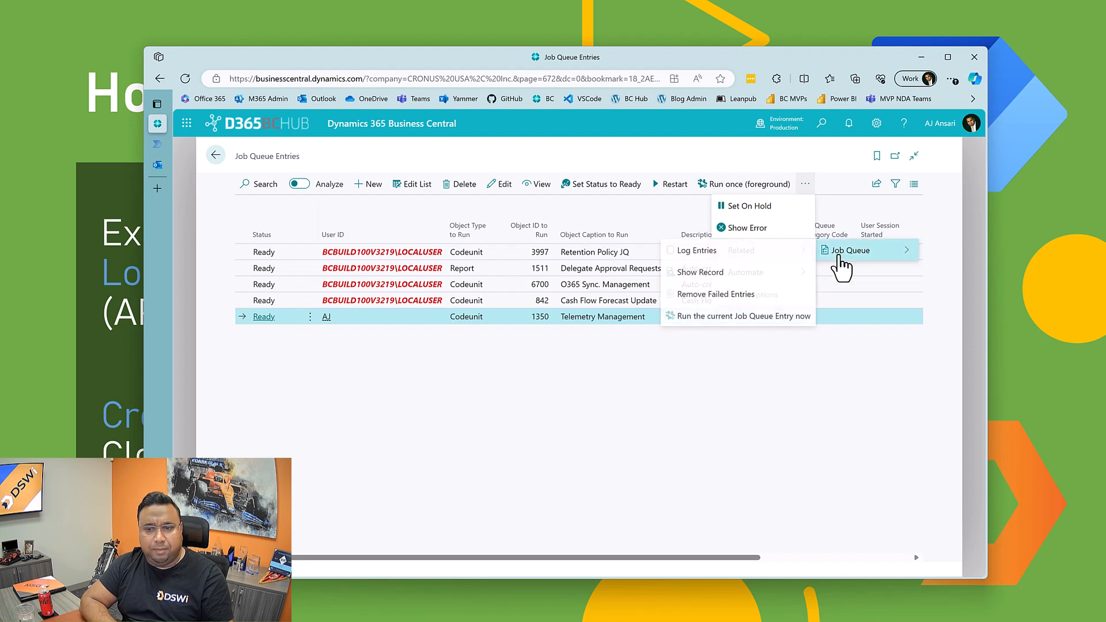
left_click(713, 256)
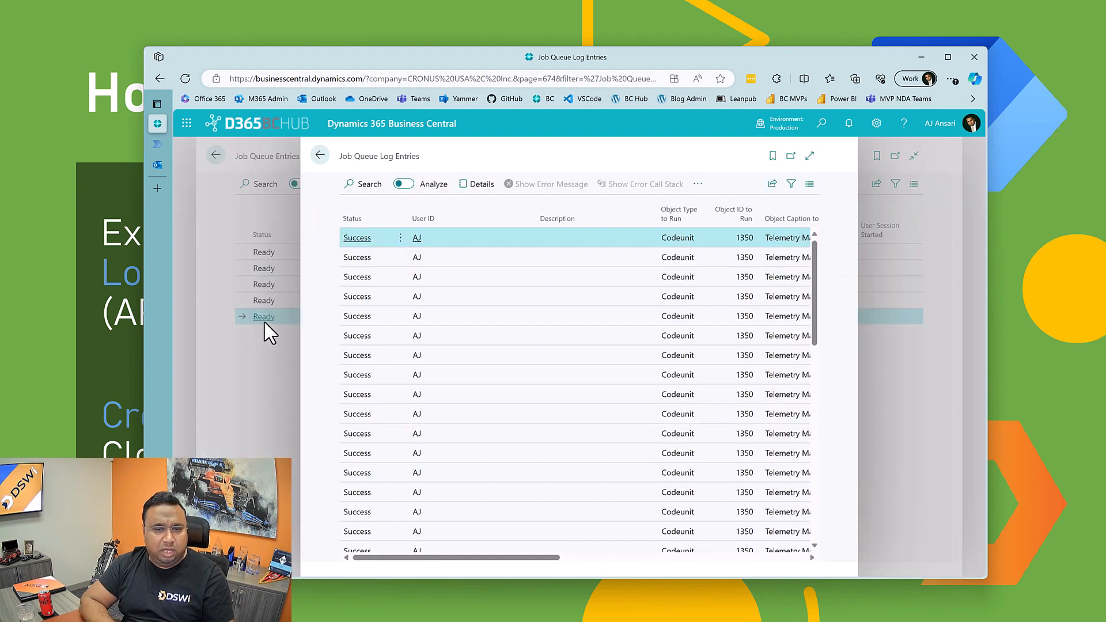
Step: Look through the log entries and inspect the page to identify its page object and source table
scroll(634, 345, "down", 2)
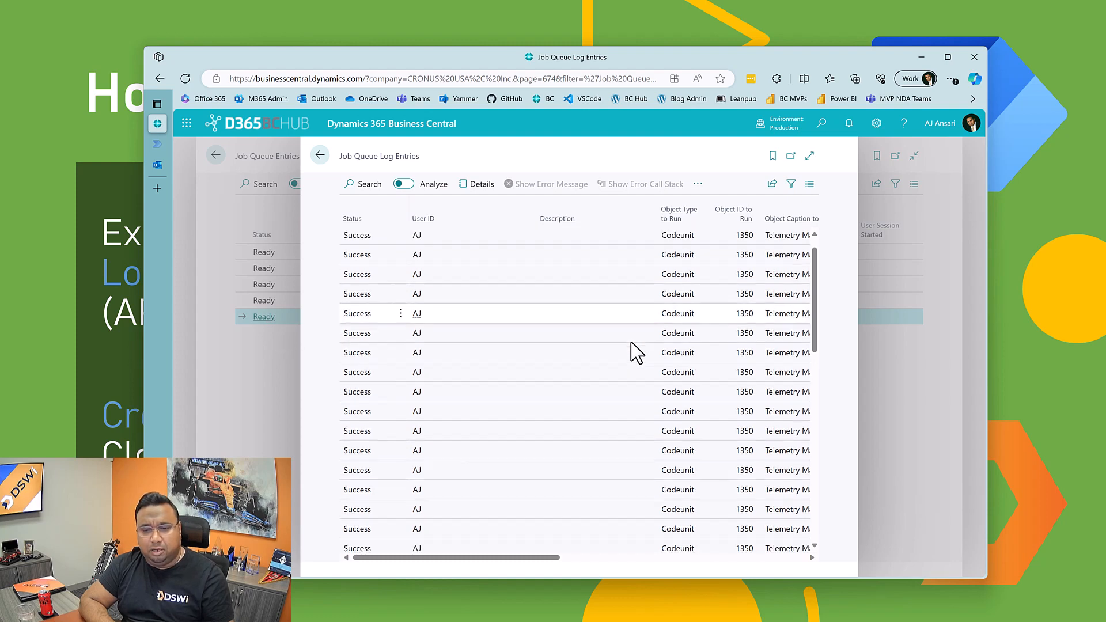
scroll(634, 363, "down", 3)
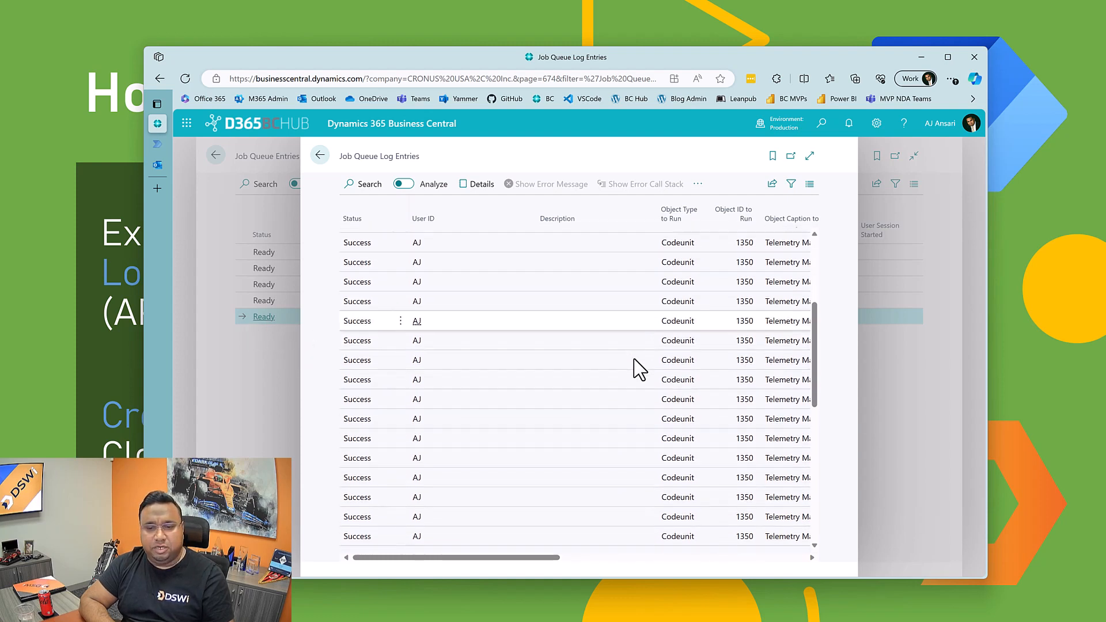
scroll(633, 360, "down", 5)
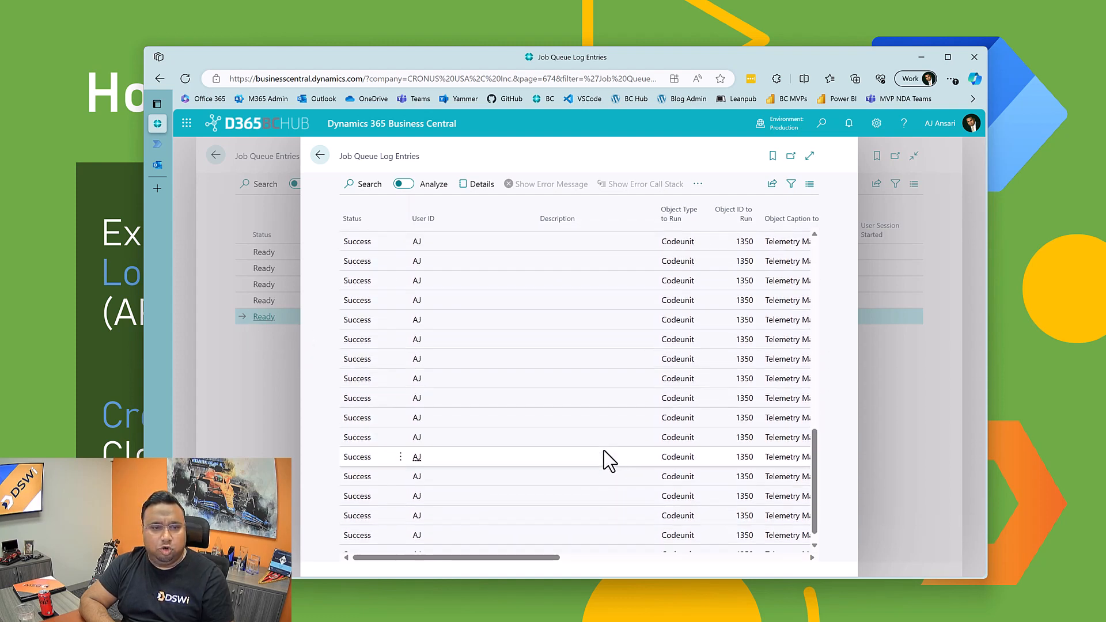
scroll(603, 451, "up", 5)
scroll(603, 458, "up", 5)
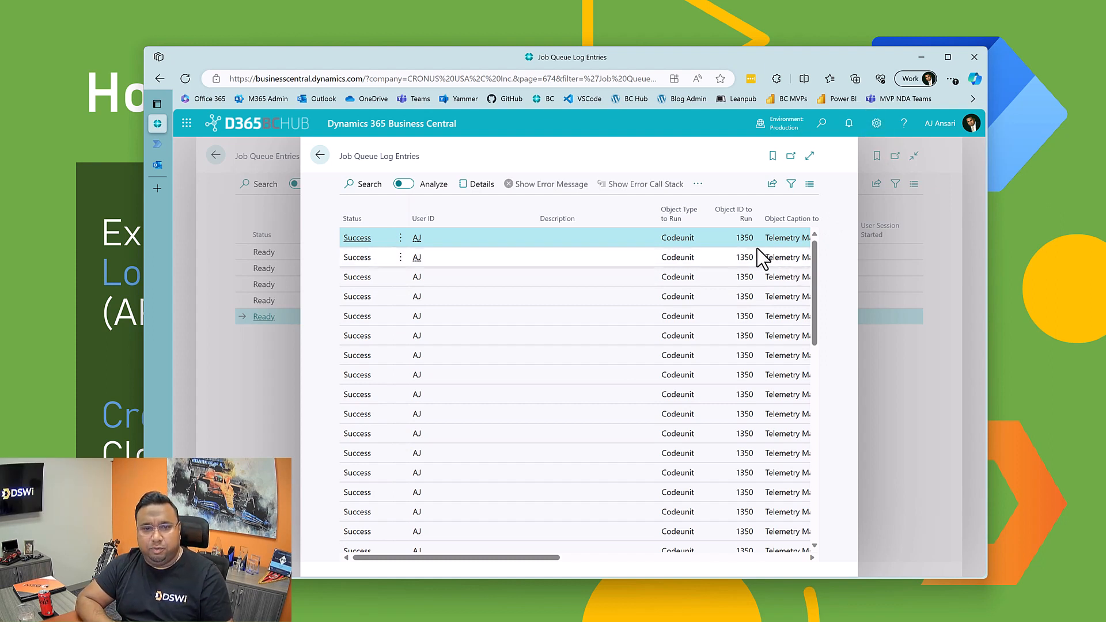
key("ctrl+alt+F1")
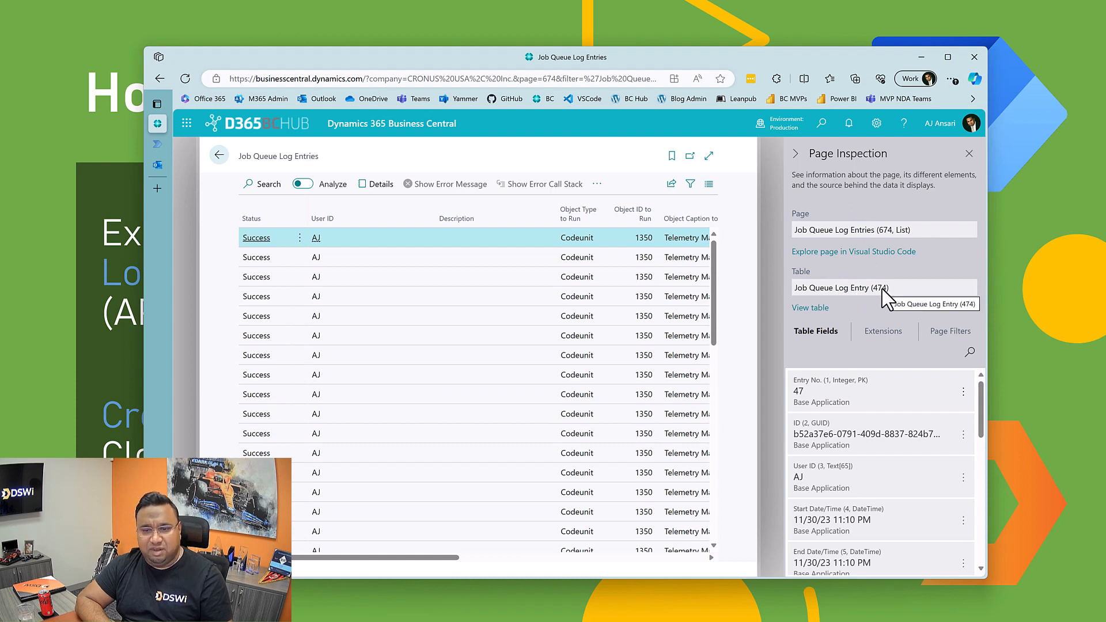
left_click_drag(802, 286, 866, 288)
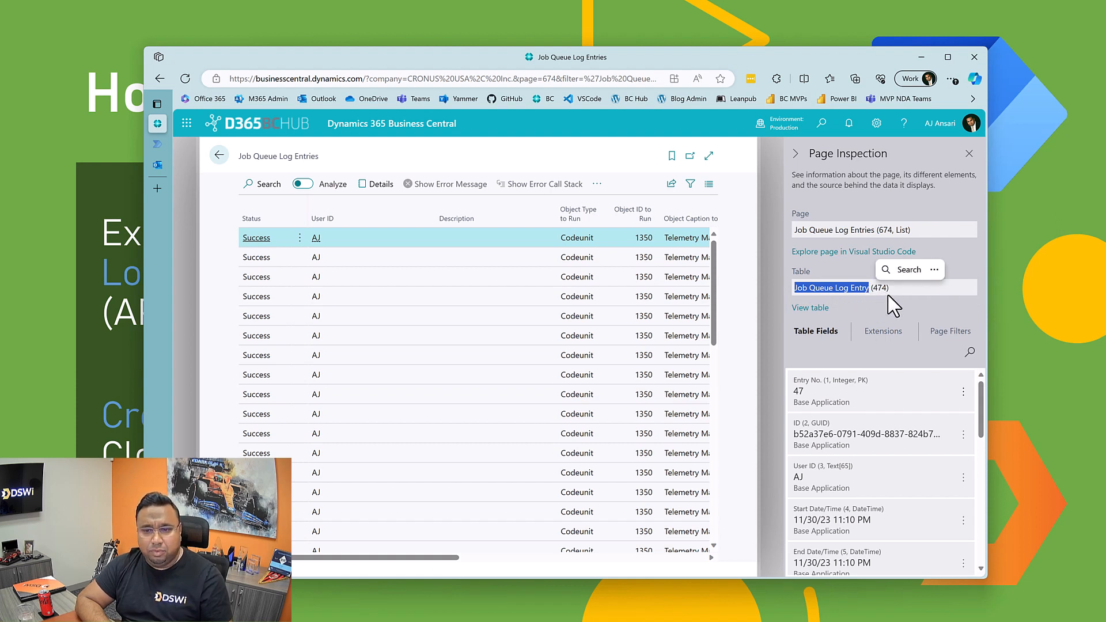
left_click(888, 296)
left_click_drag(793, 230, 871, 235)
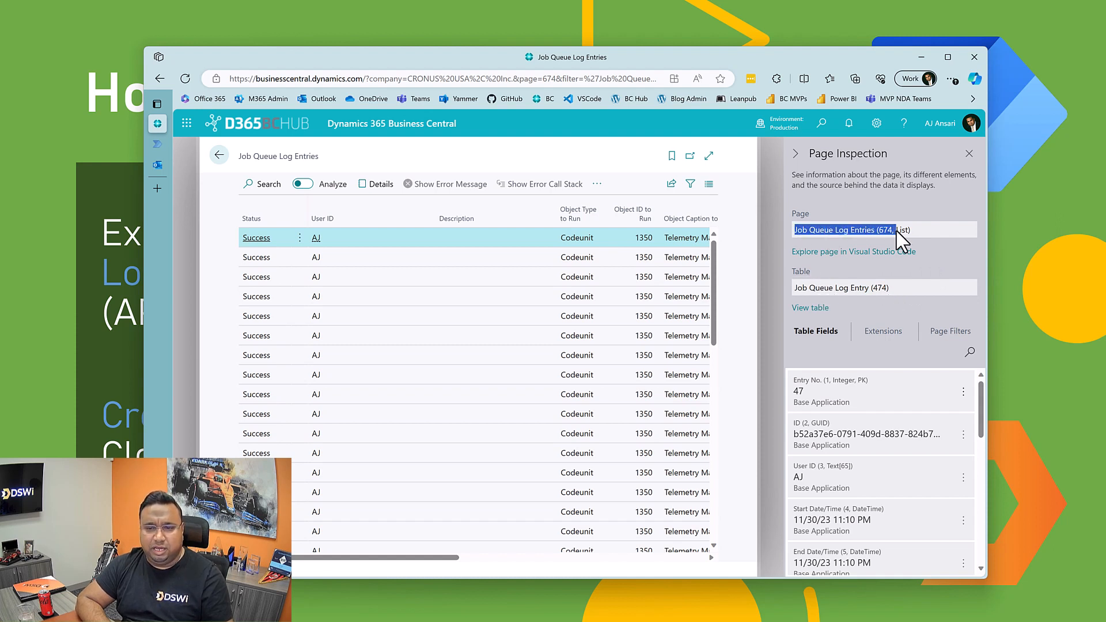
left_click(925, 239)
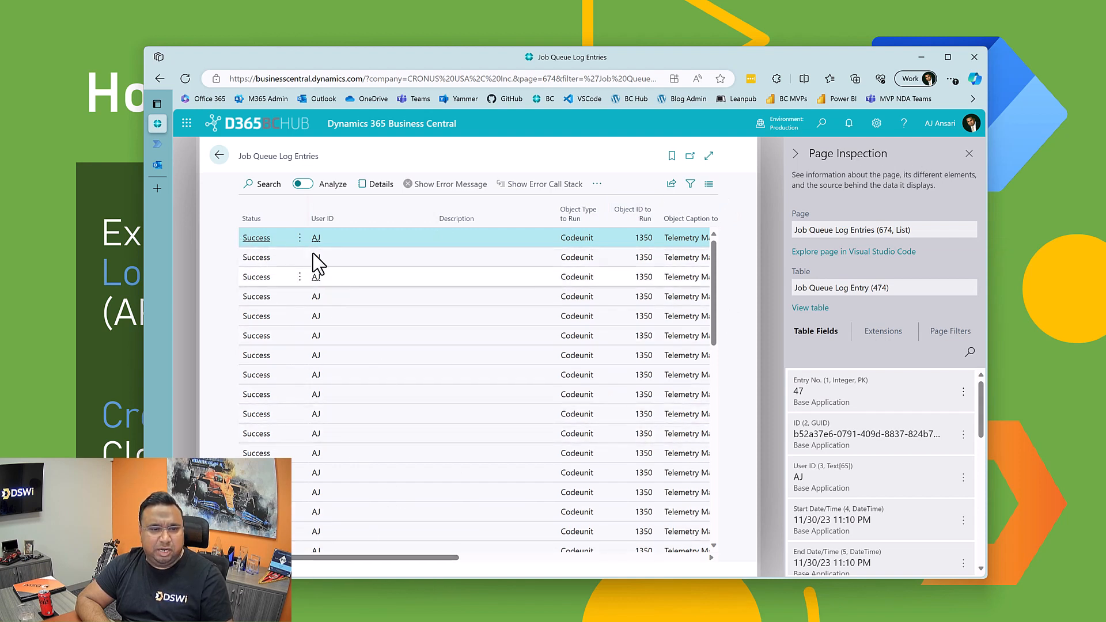
Step: Review the log's remaining columns through Error Message and return to the Job Queue Entries list
mouse_move(342, 221)
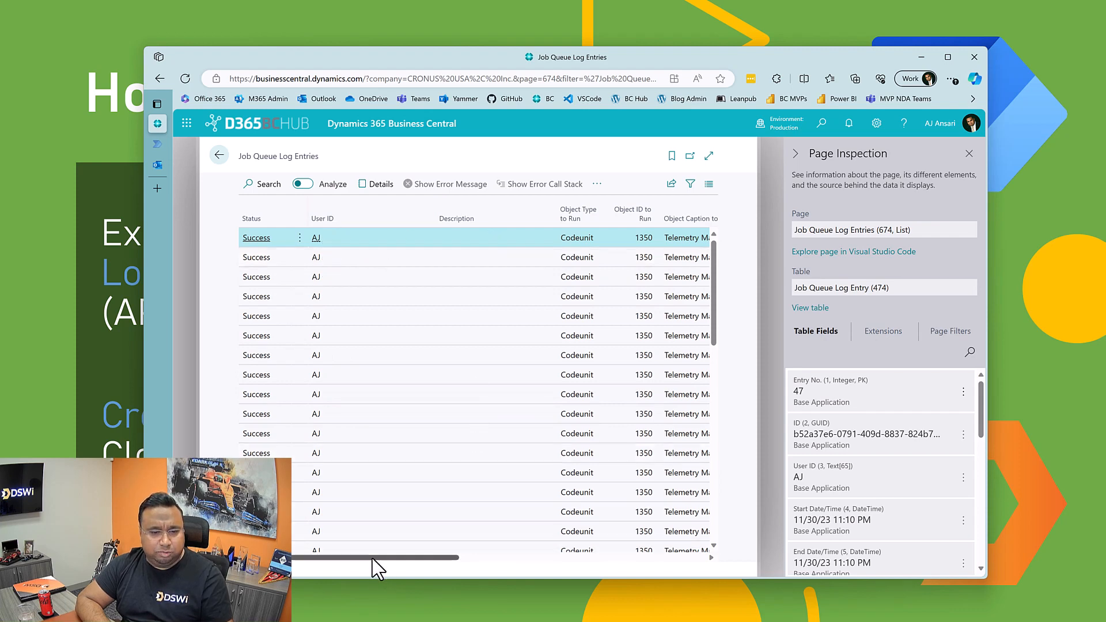
left_click_drag(395, 558, 435, 566)
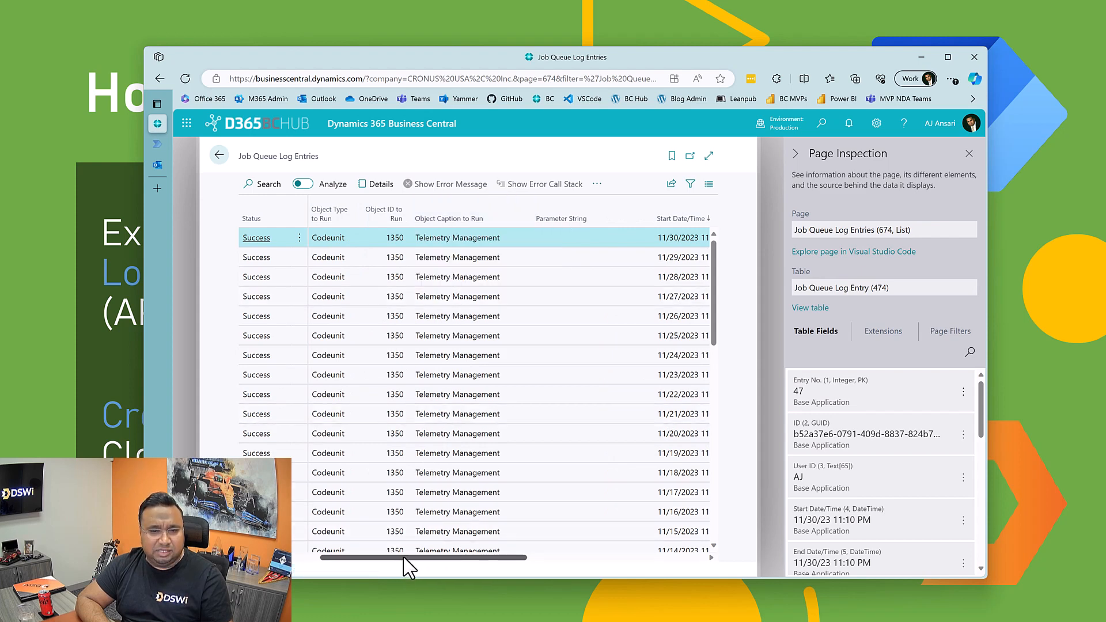
left_click_drag(419, 556, 562, 573)
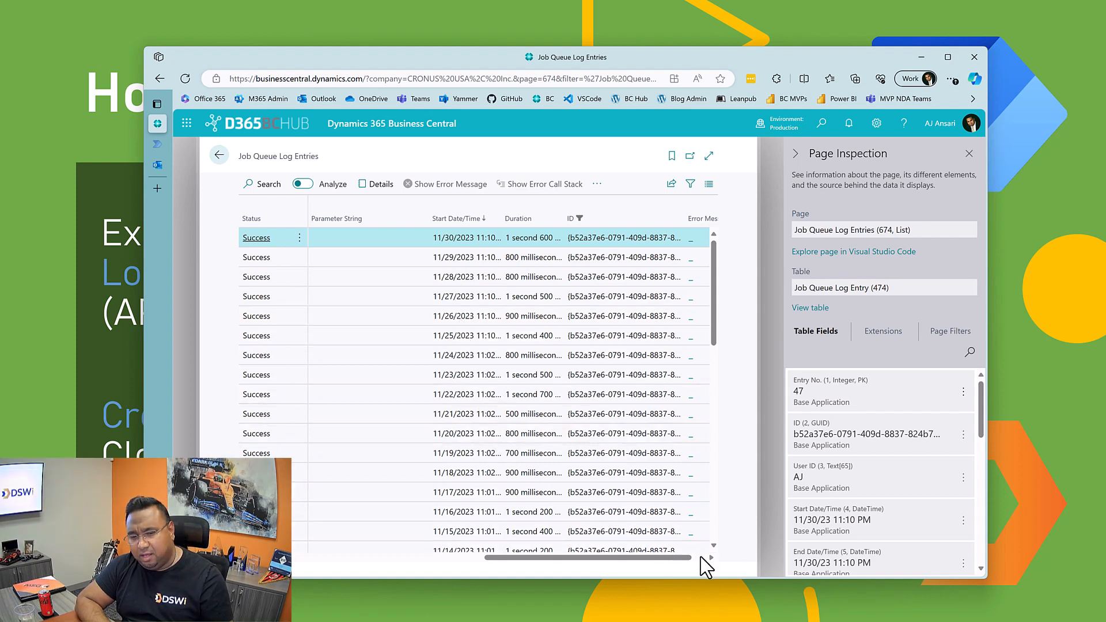
left_click_drag(690, 558, 703, 558)
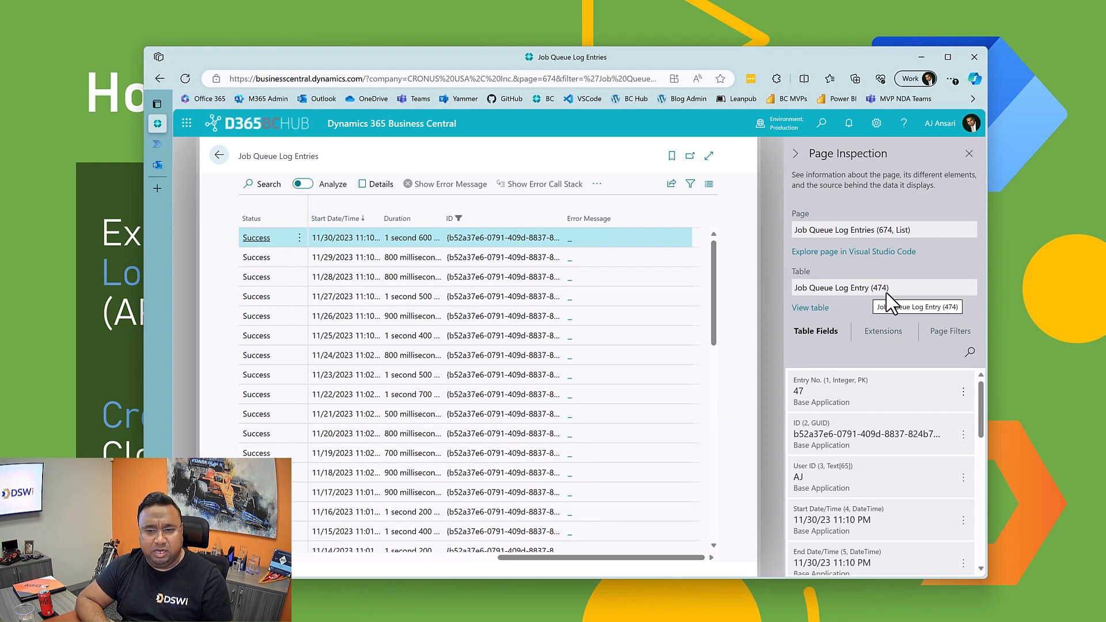
left_click(218, 156)
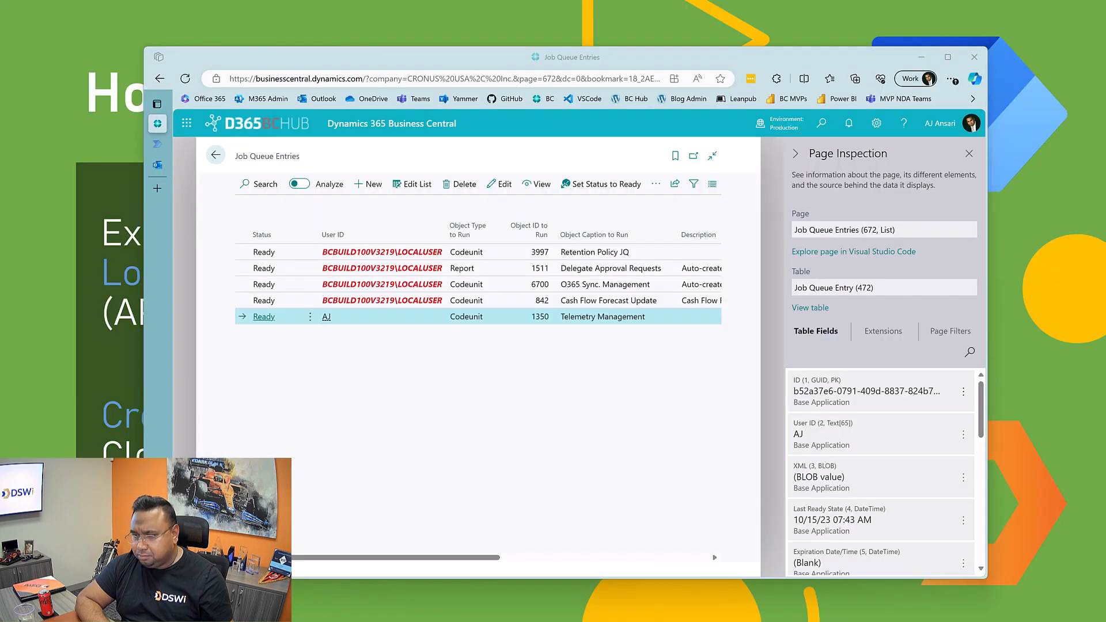
Step: Bring the Visual Studio Code window over the browser, enlarge it and reposition it over the page
left_click_drag(1105, 89, 665, 87)
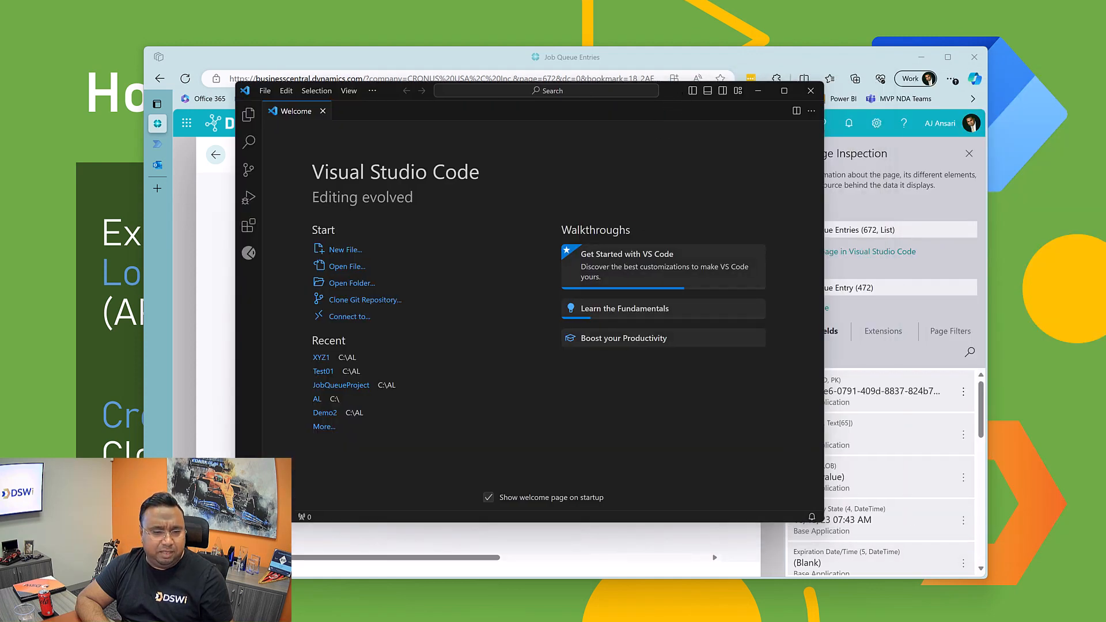
left_click_drag(235, 523, 74, 569)
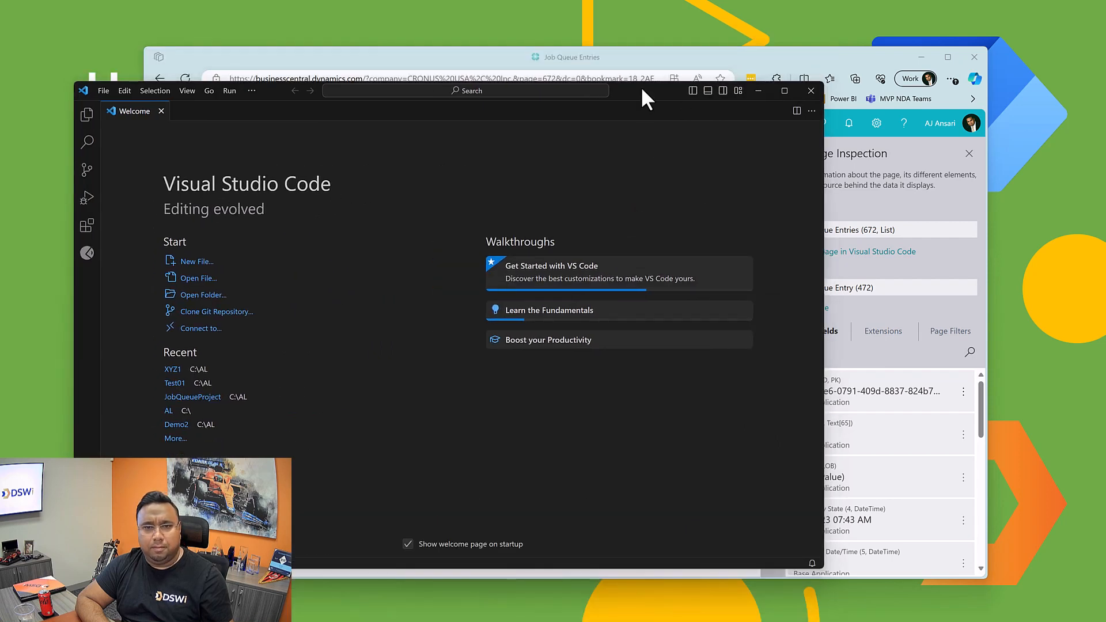
left_click_drag(642, 89, 701, 71)
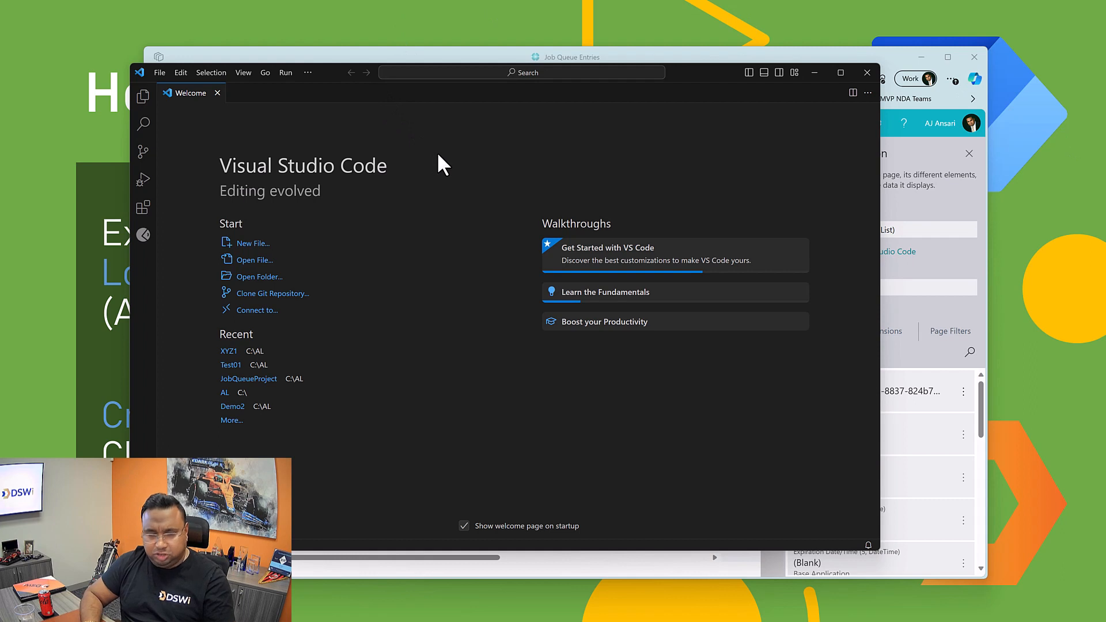
Step: Create an AL project in C:\AL\HowToJobQueueAutomate targeting 12.0 Business Central 2023 release wave 2, using the Microsoft cloud sandbox as server
key("ctrl+shift+p")
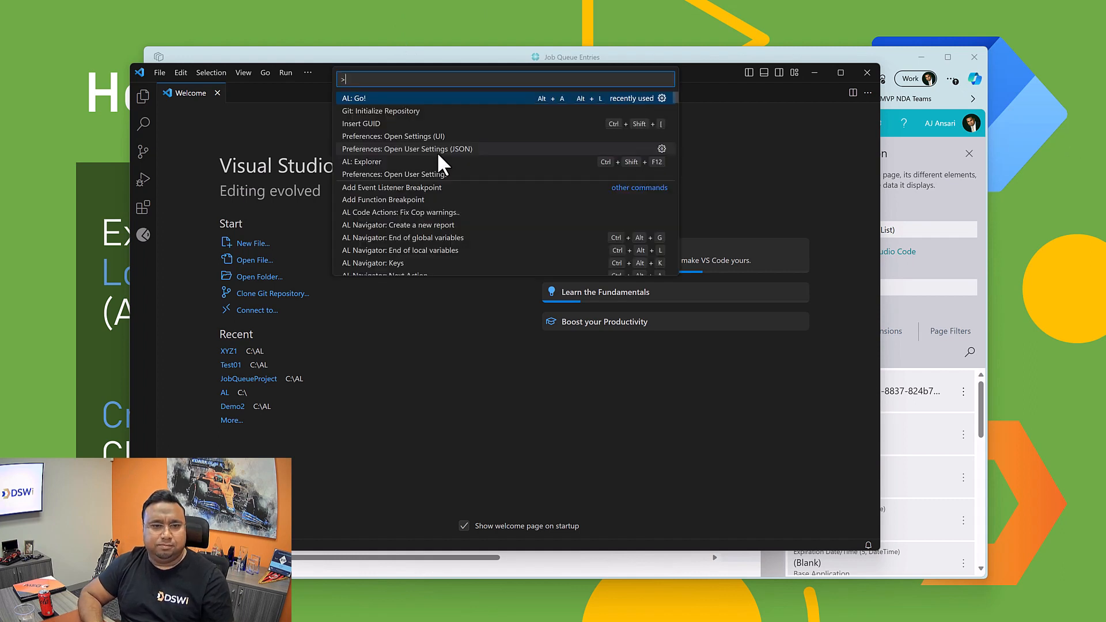
left_click(358, 99)
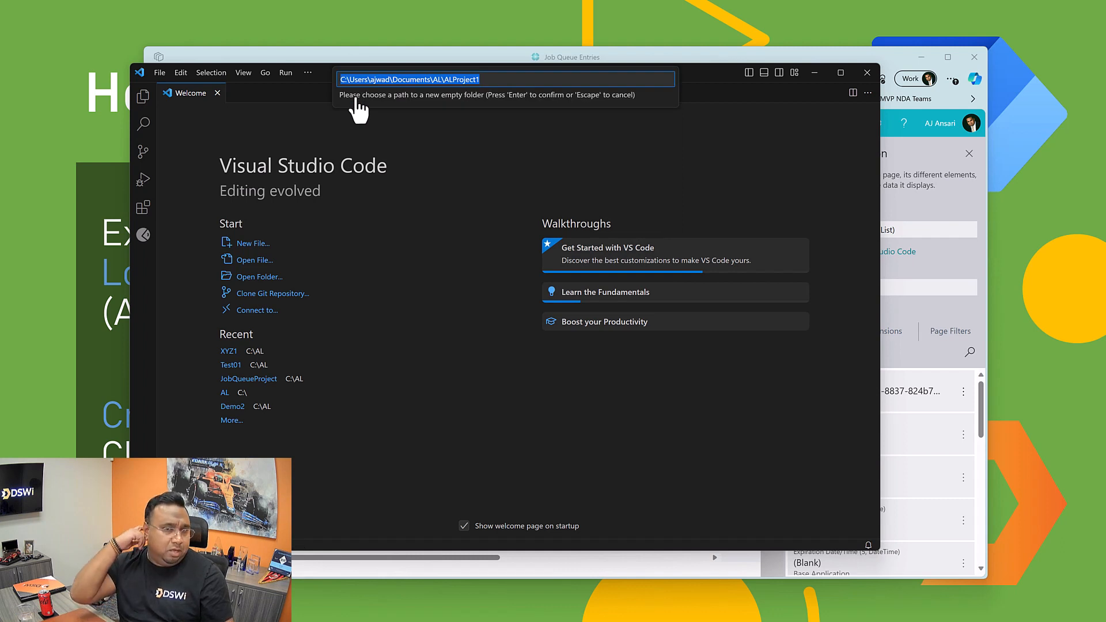
type(":")
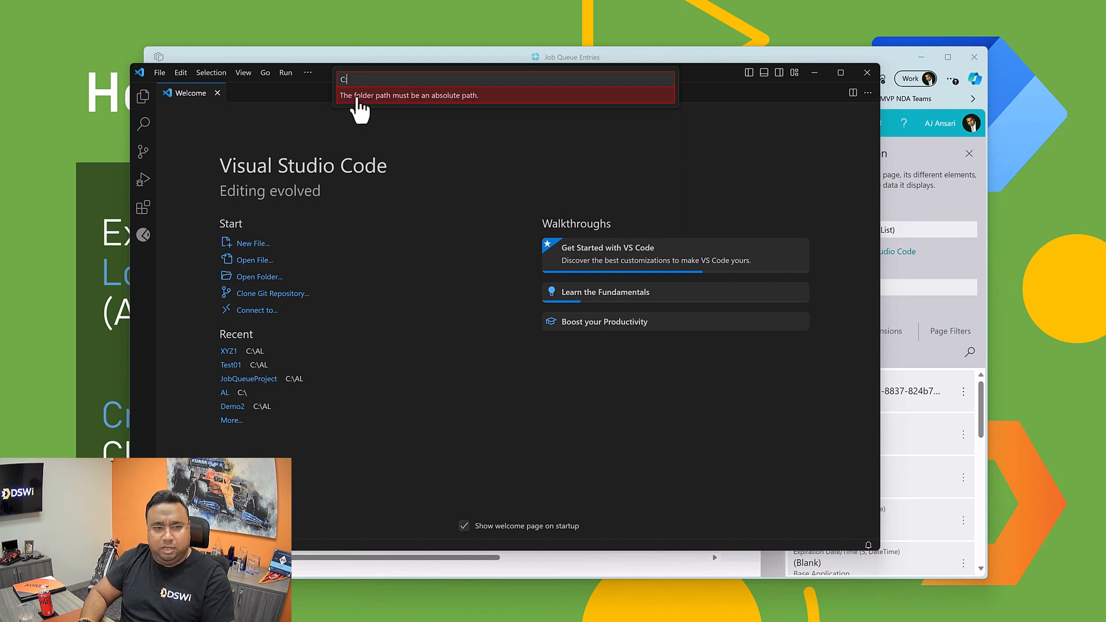
type("\\AL\\")
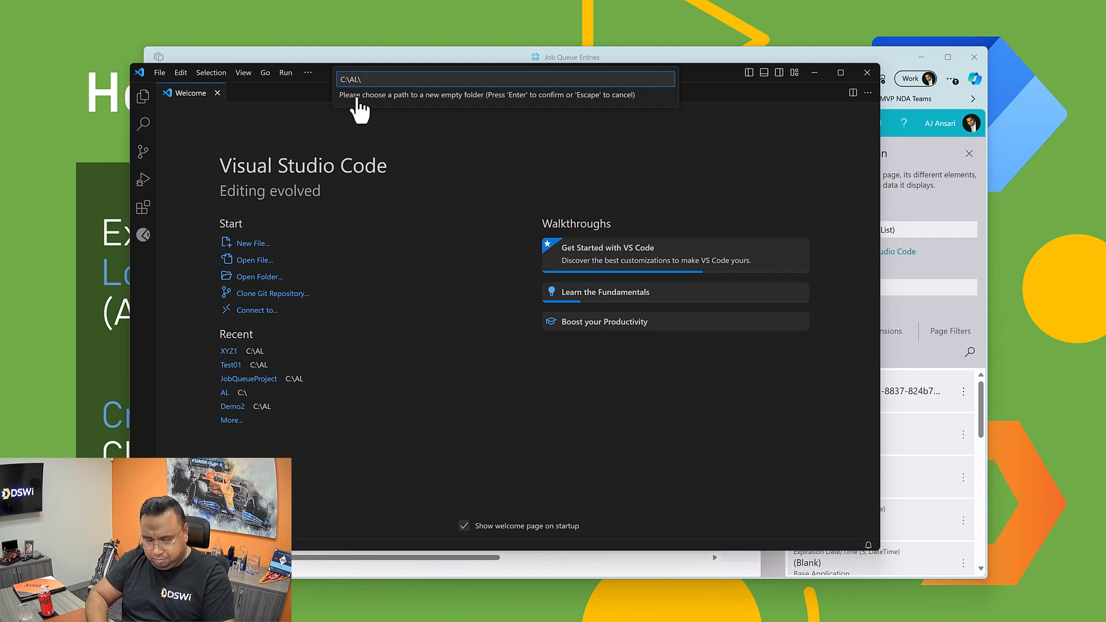
type("HowTo")
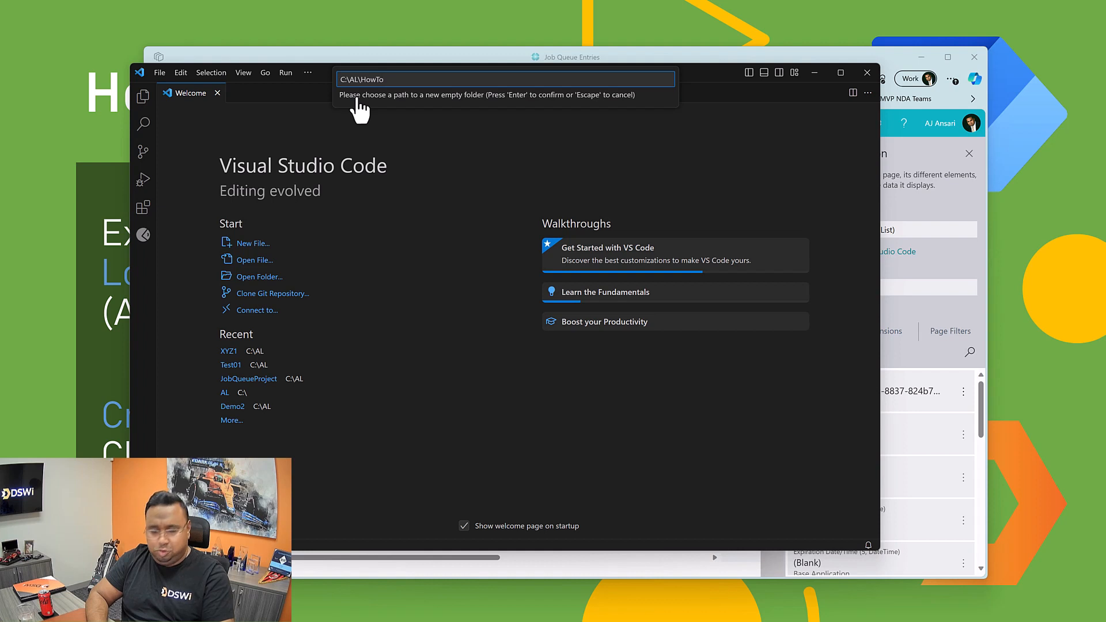
type("JobQueue")
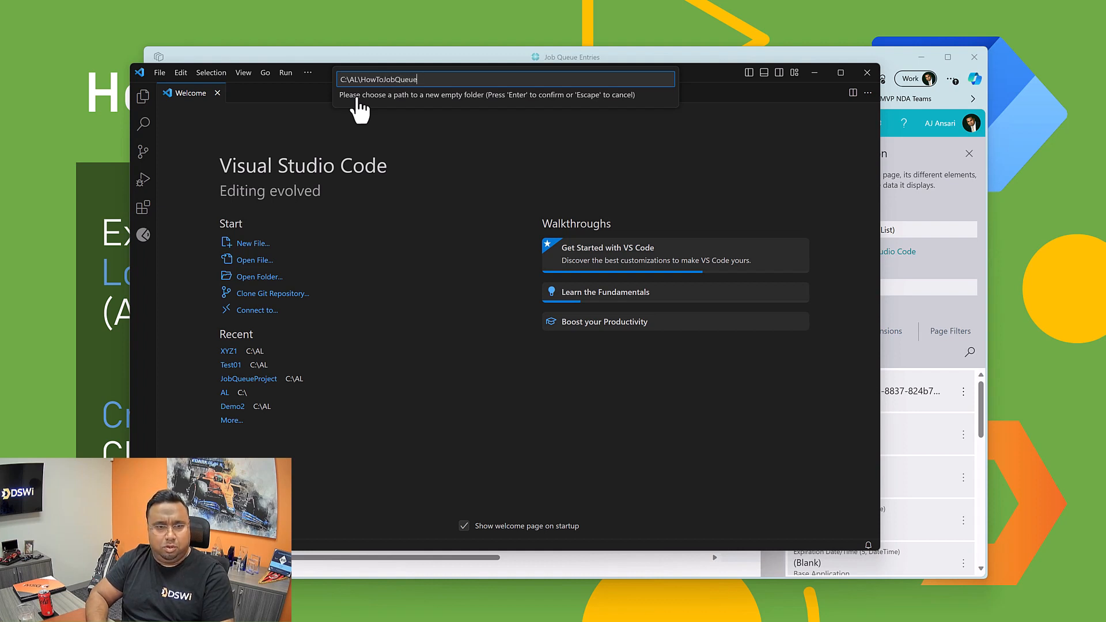
type("Autom")
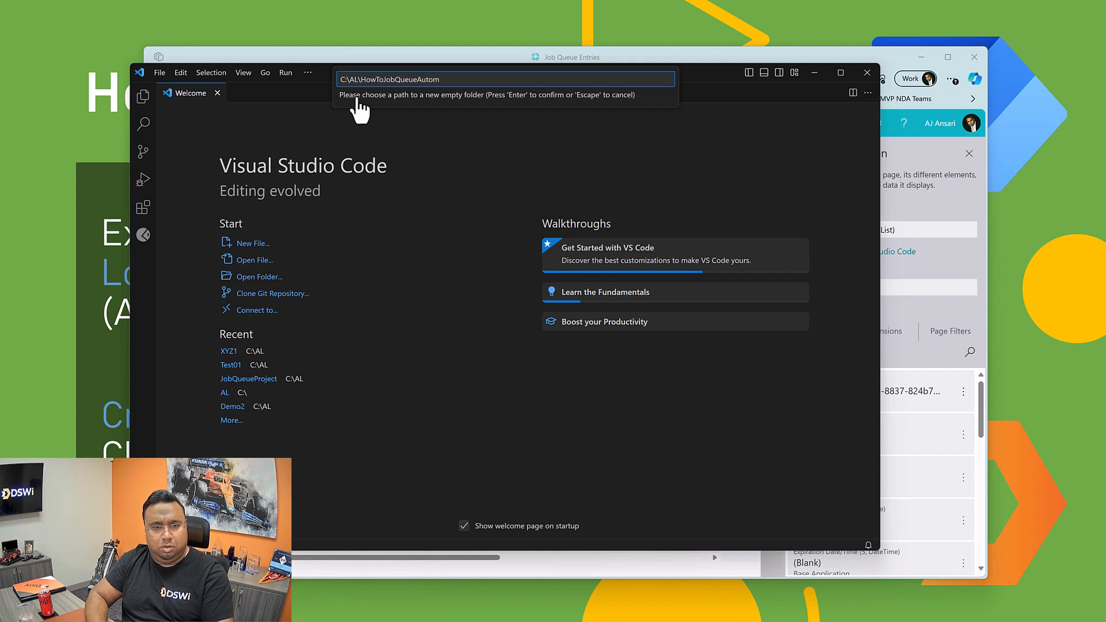
type("ate")
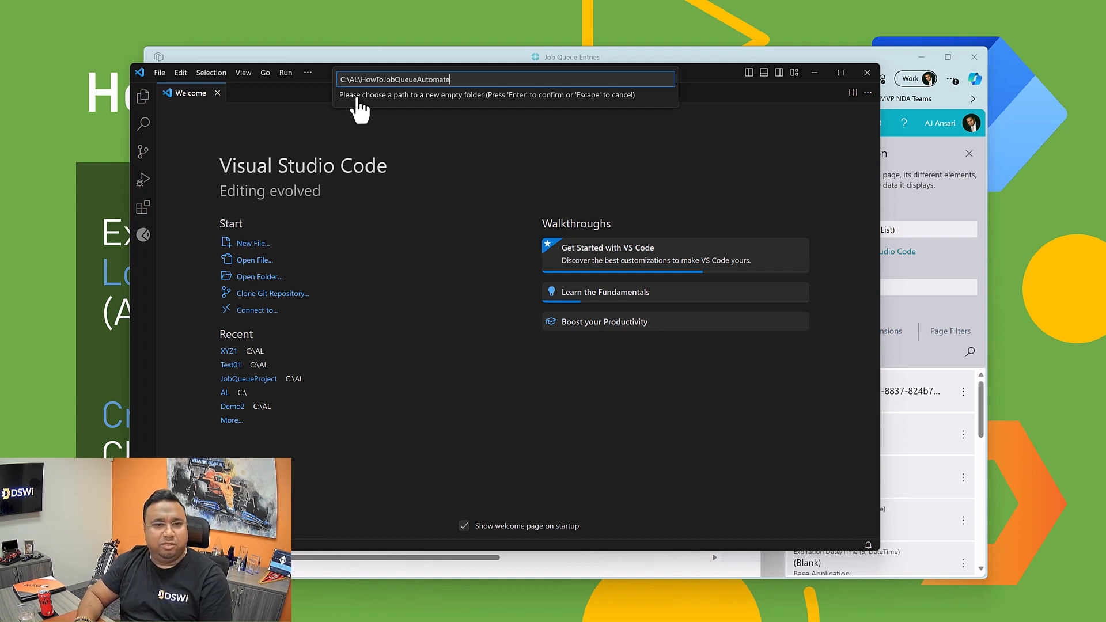
key("Return")
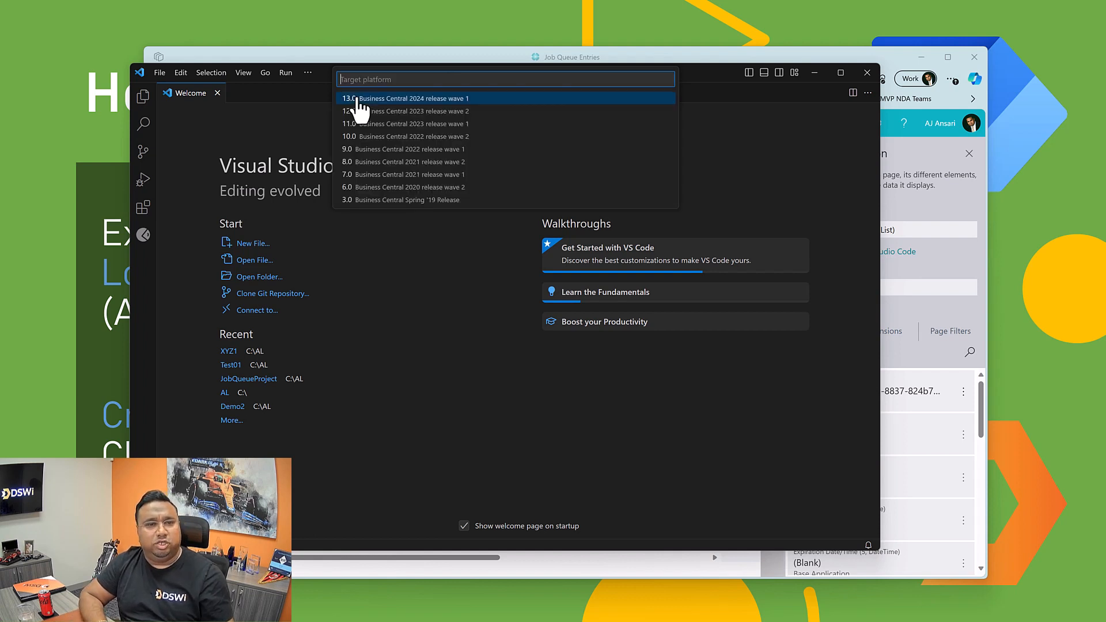
left_click(401, 111)
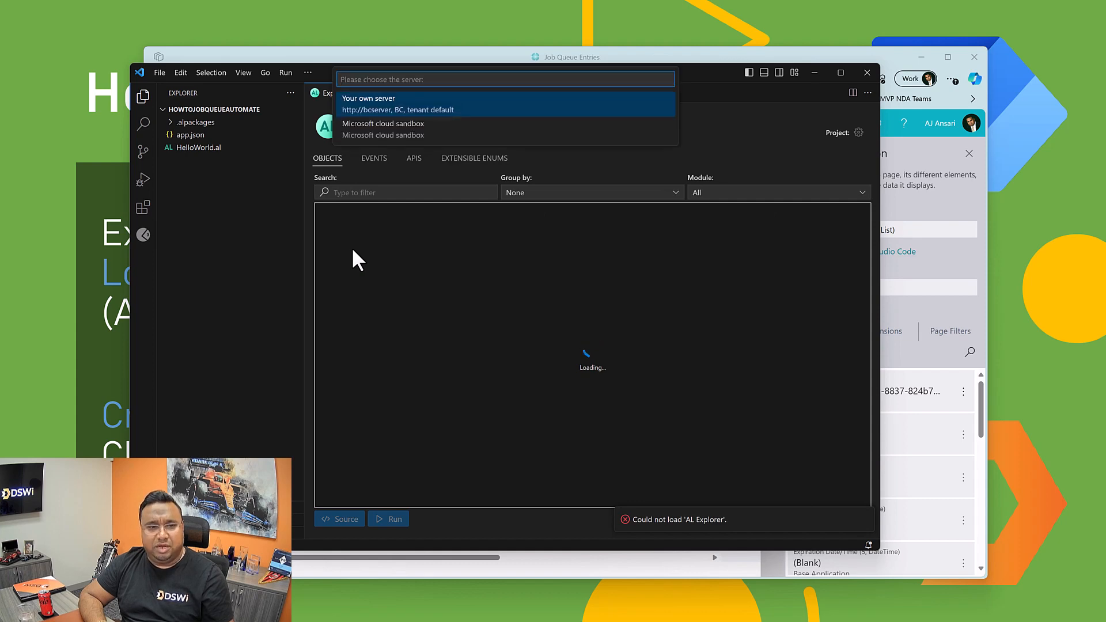
left_click(379, 139)
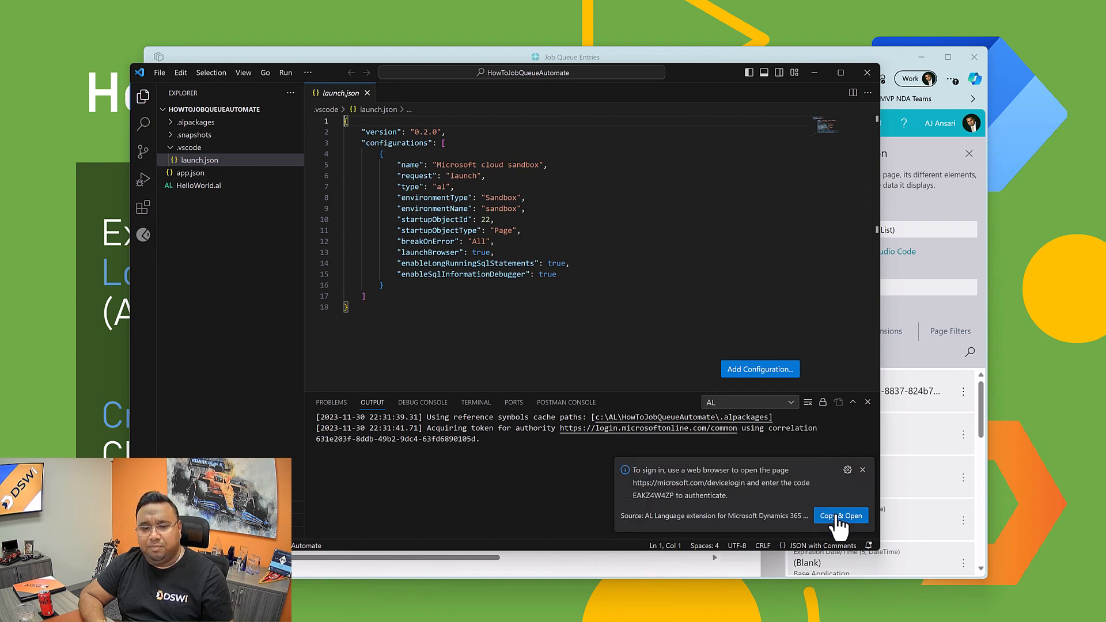
Step: Copy the device code, enter it on the Microsoft sign-in page and authorize Dynamics 365 Business Central Developer with the work account
left_click(839, 515)
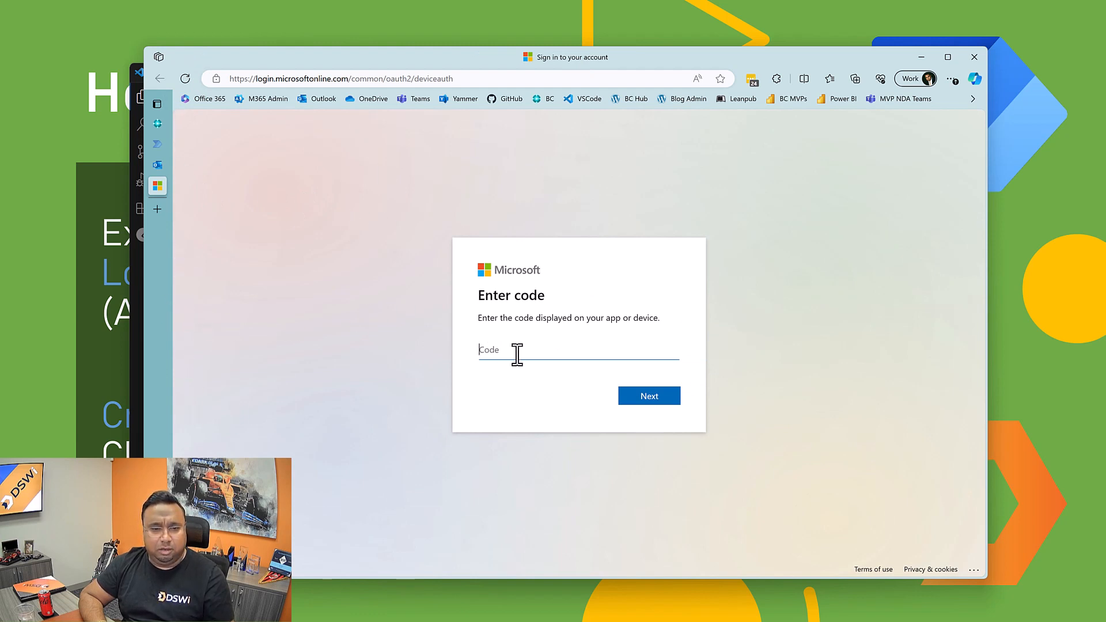
key("ctrl+v")
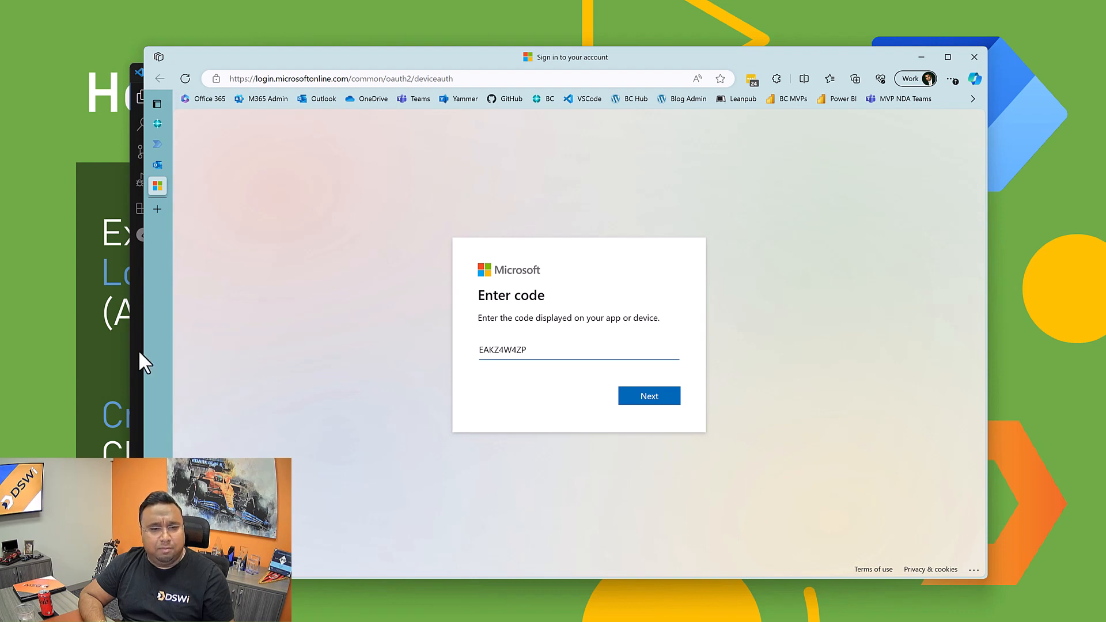
left_click(631, 395)
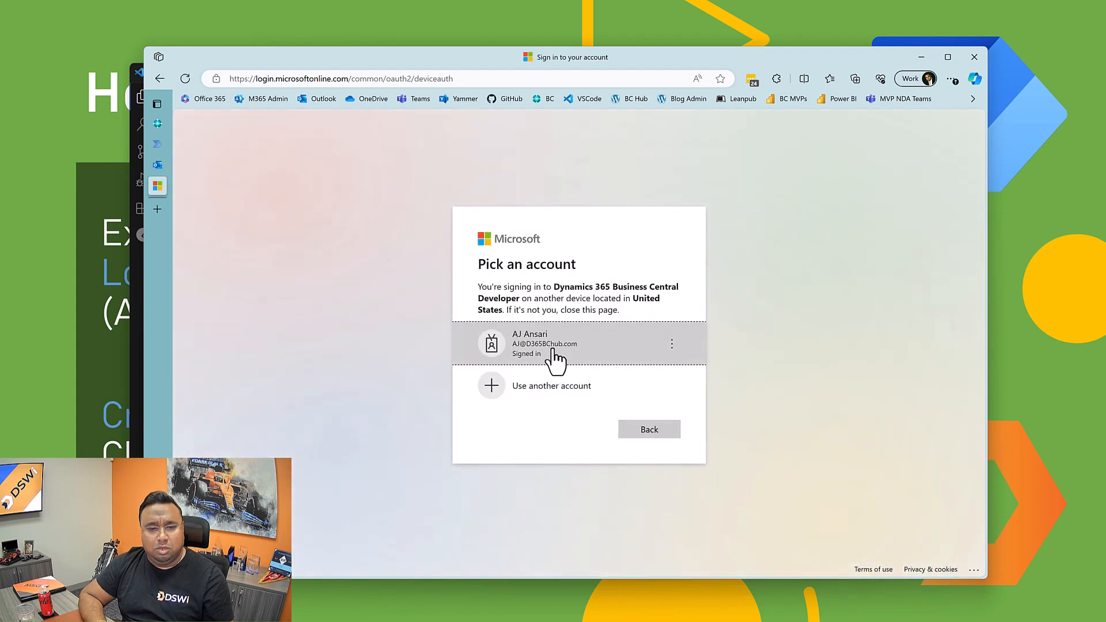
left_click(553, 356)
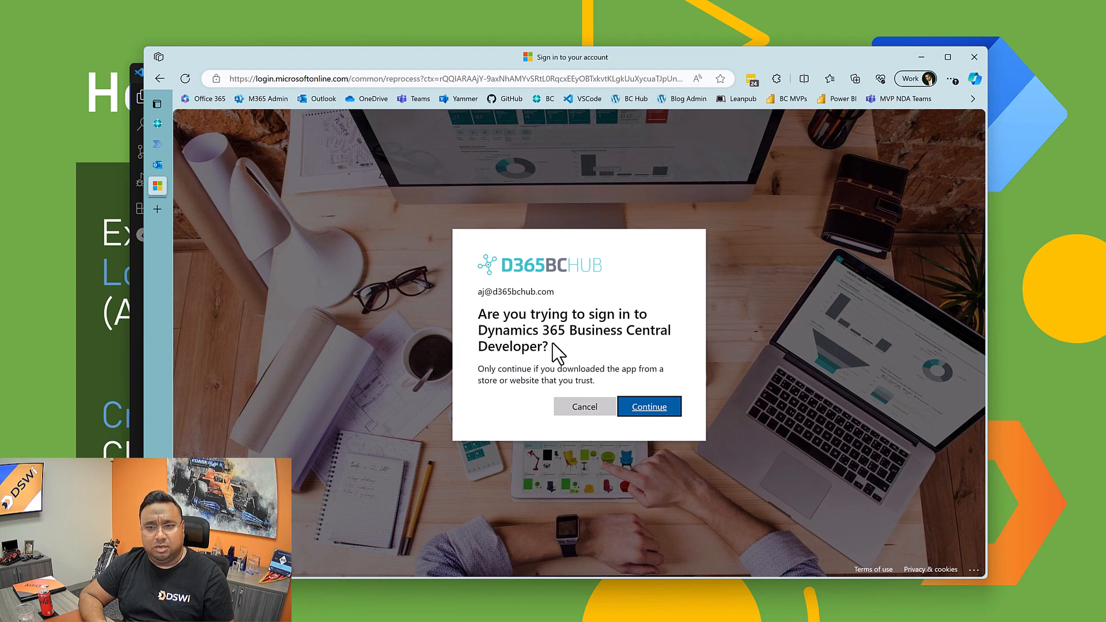
left_click(650, 406)
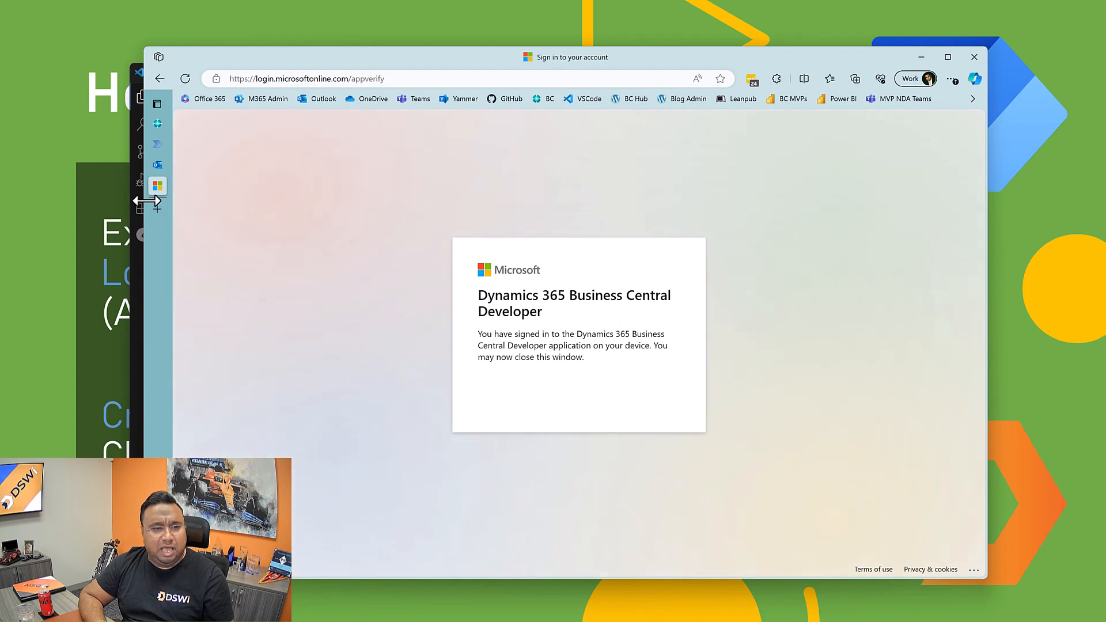
Step: Close the finished sign-in page, return to the Visual Studio Code project and minimize the browser behind it
mouse_move(160, 190)
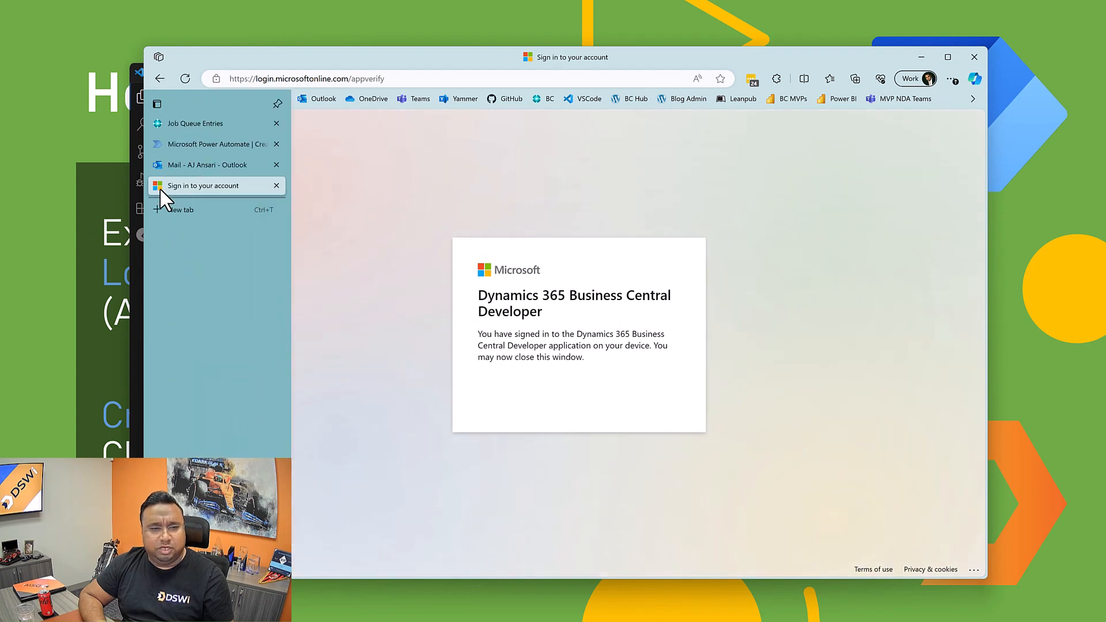
left_click(274, 186)
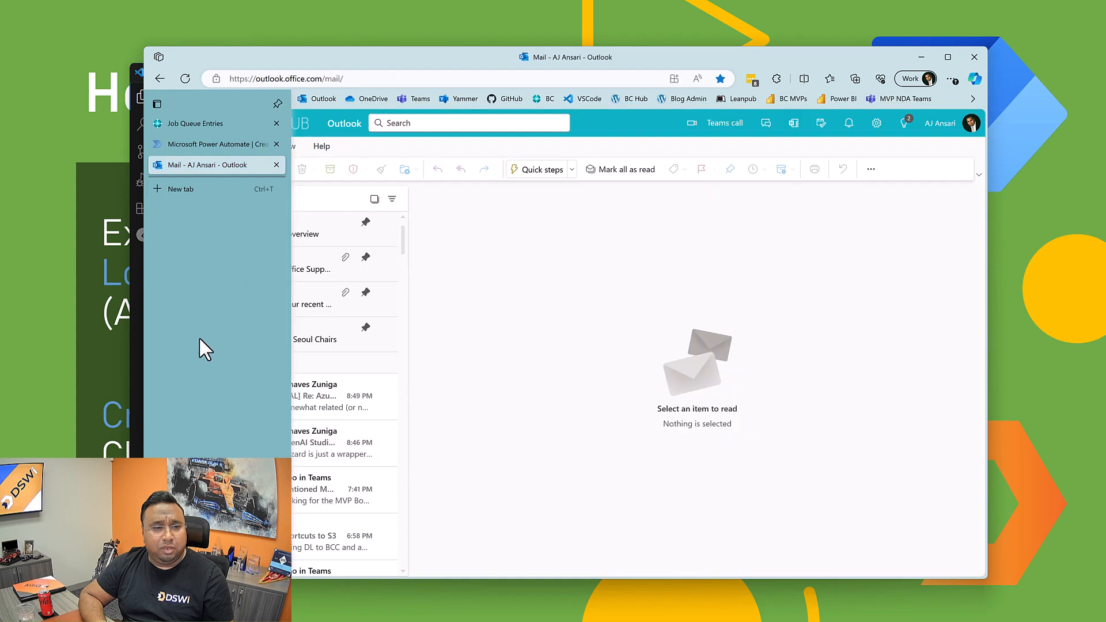
left_click(136, 332)
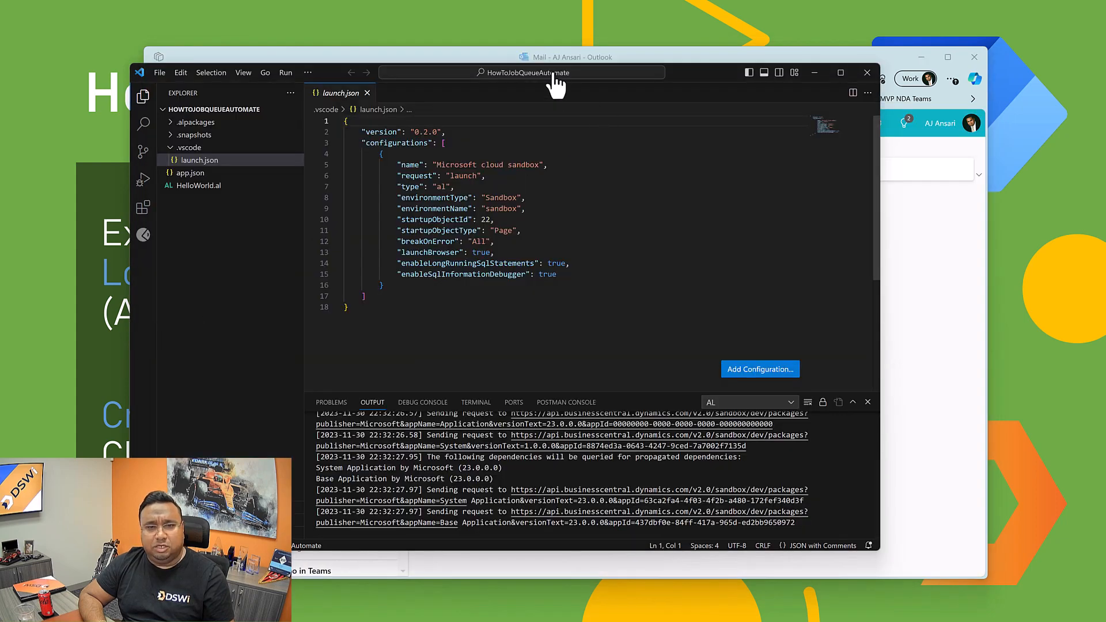
left_click(500, 55)
key("super+Down")
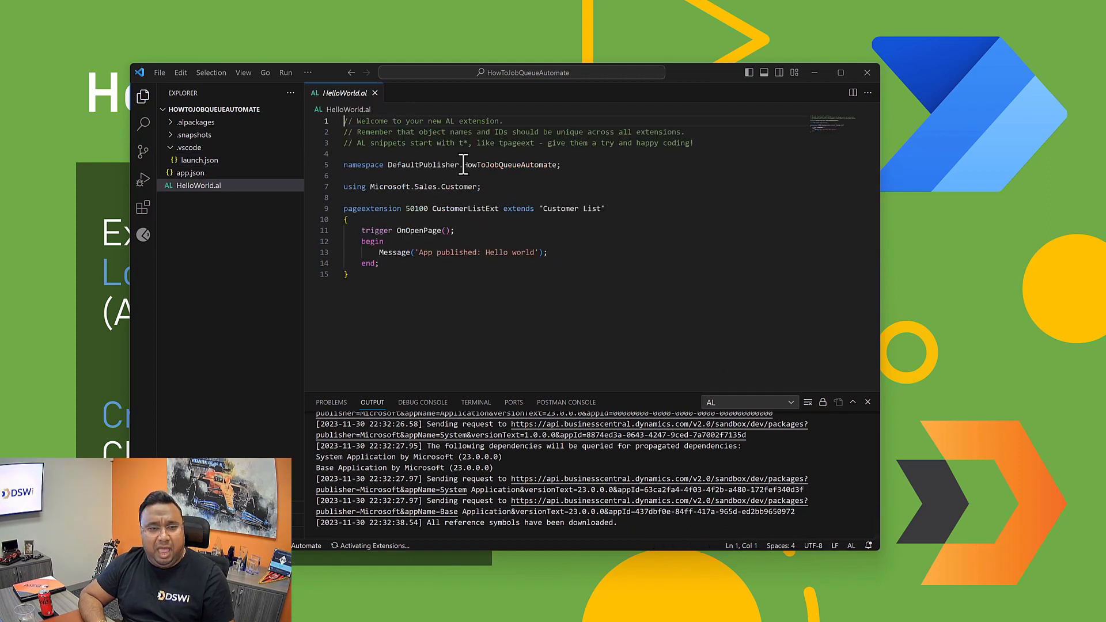
Step: Open the project's launch.json file from the recently opened files
left_click(425, 77)
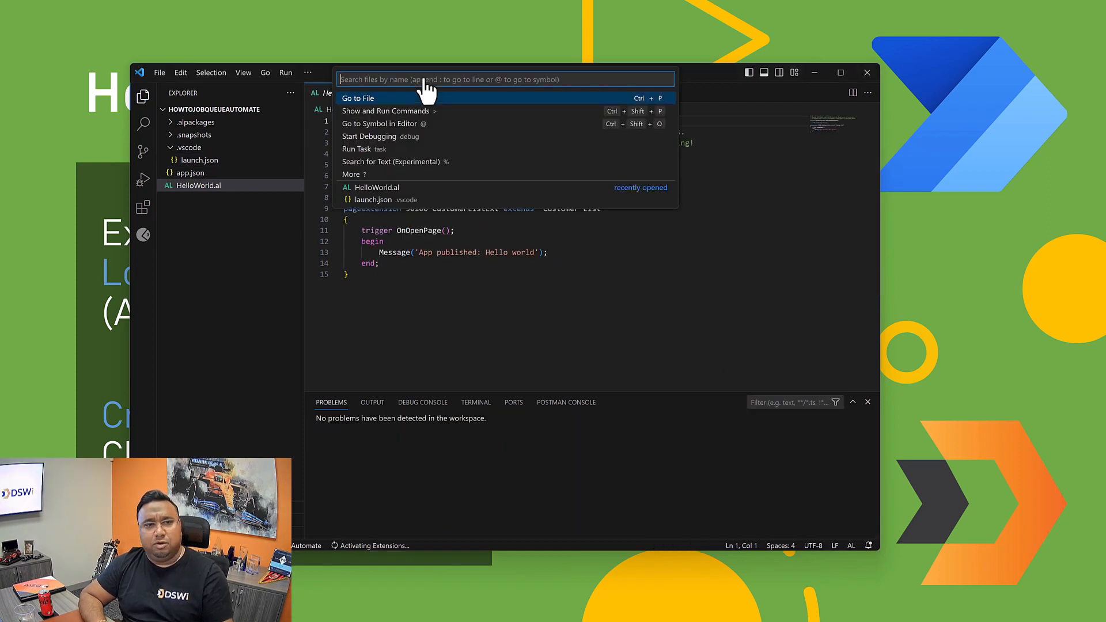
left_click(432, 298)
key("Up")
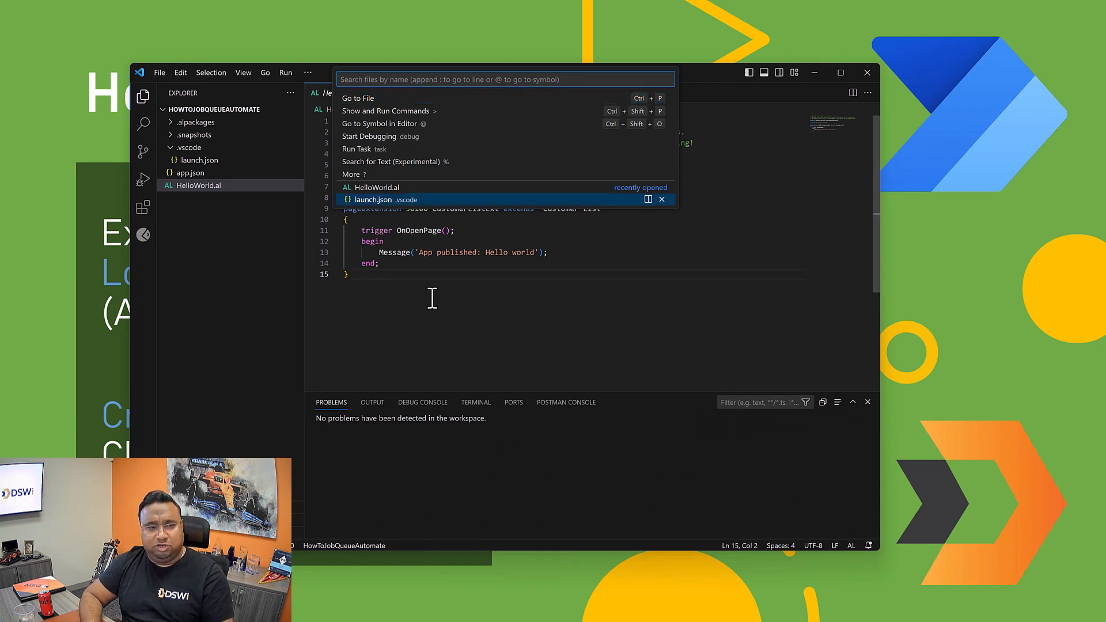
key("Return")
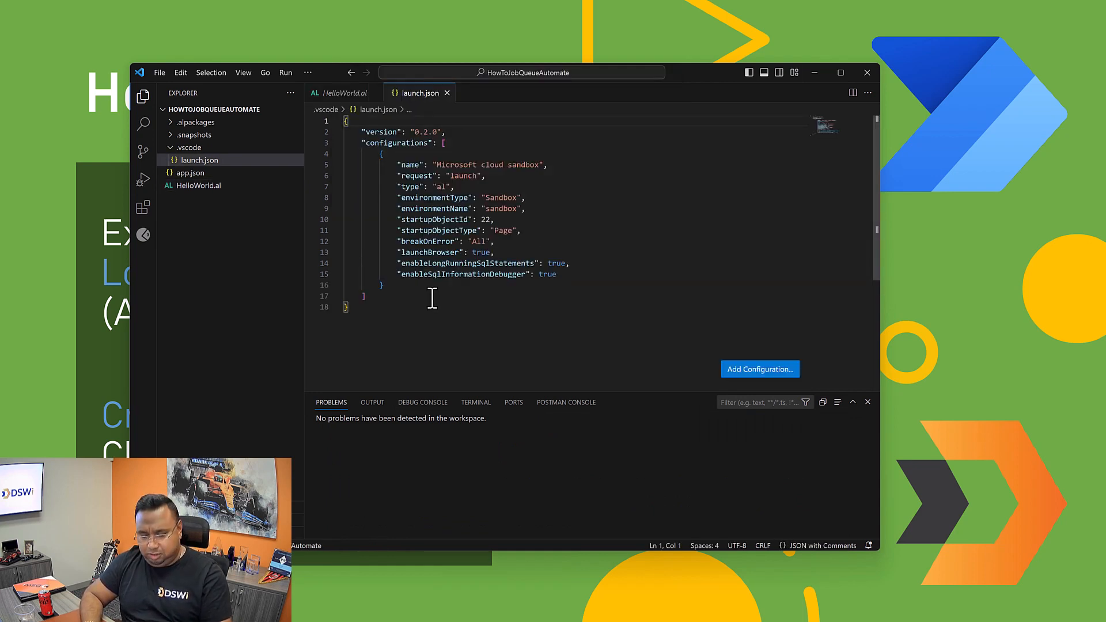
Step: Find and run the AL: Clear credentials cache command
key("ctrl+shift+p")
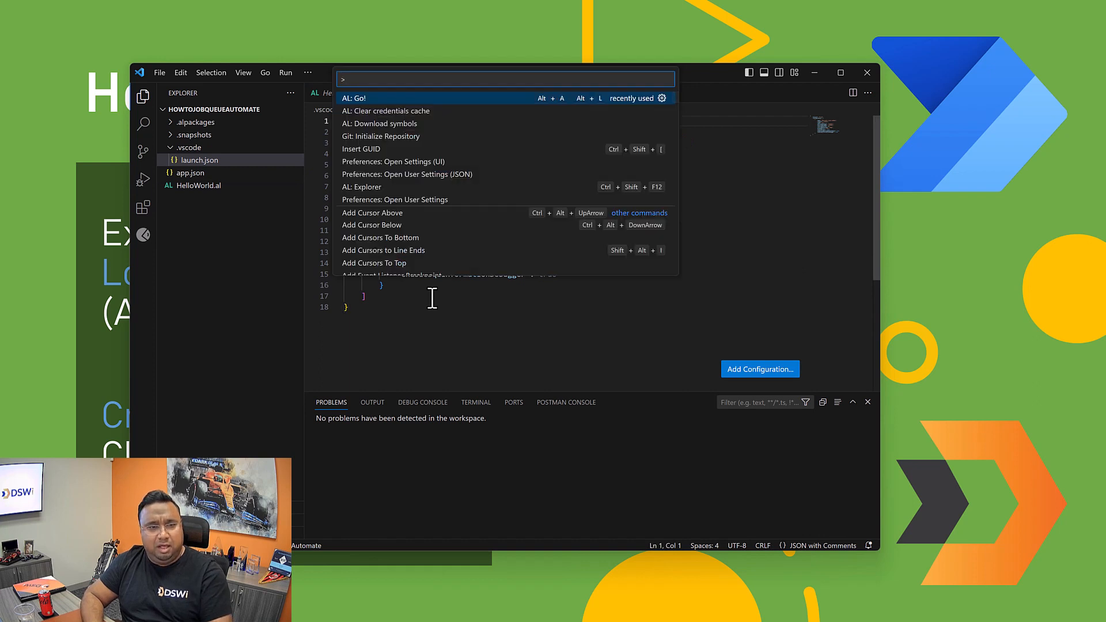
type("AL clear")
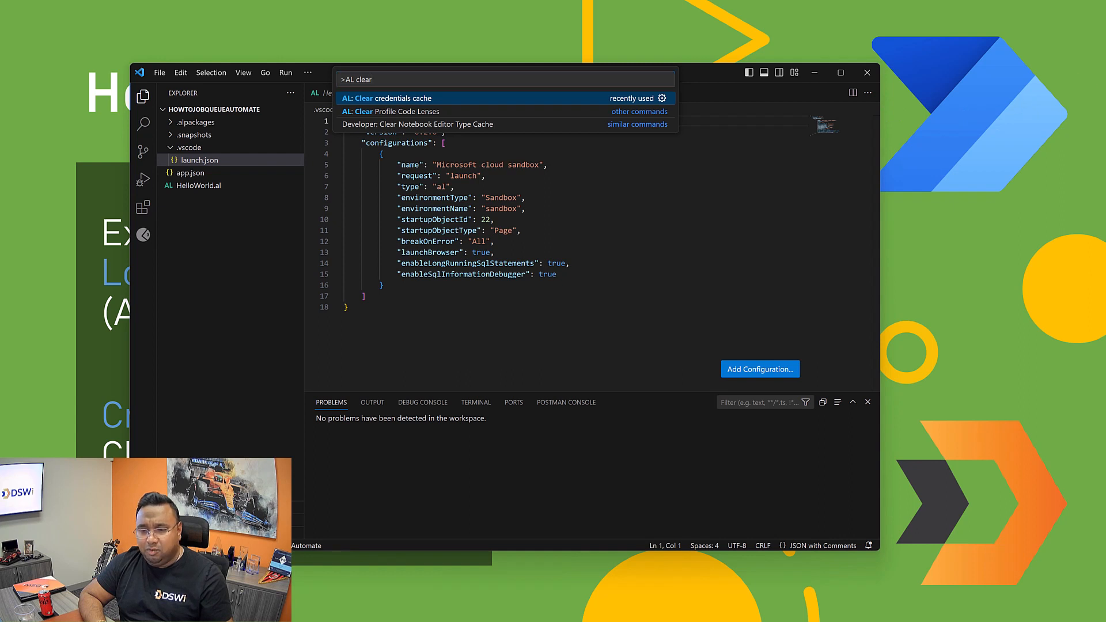
key("Return")
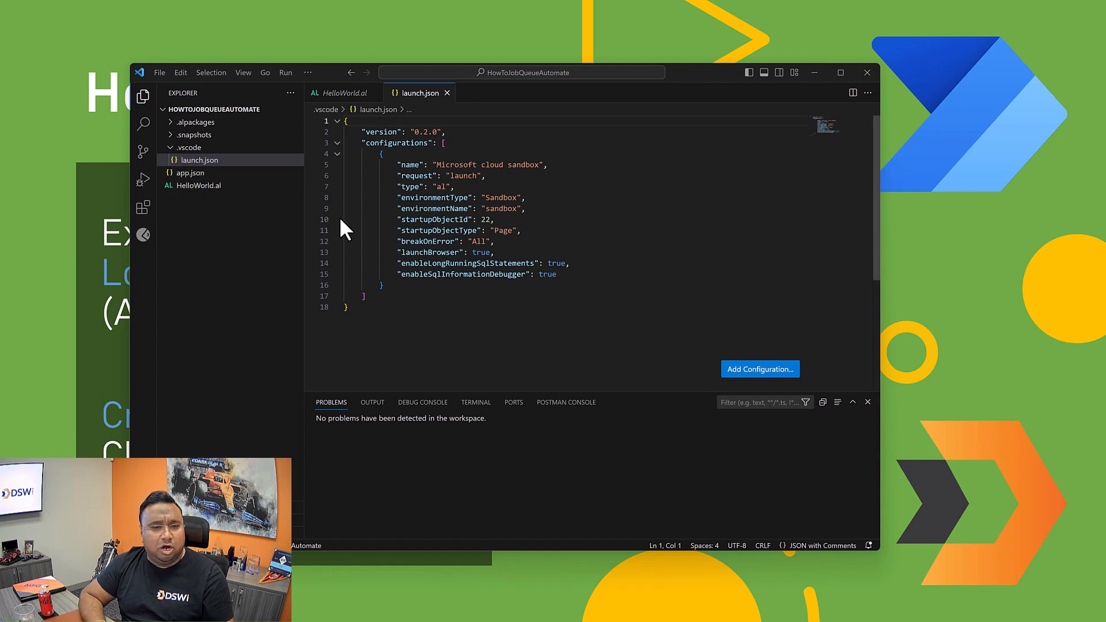
Step: Delete the startupObjectId and startupObjectType lines from the Microsoft cloud sandbox configuration in launch.json
left_click_drag(346, 220, 565, 229)
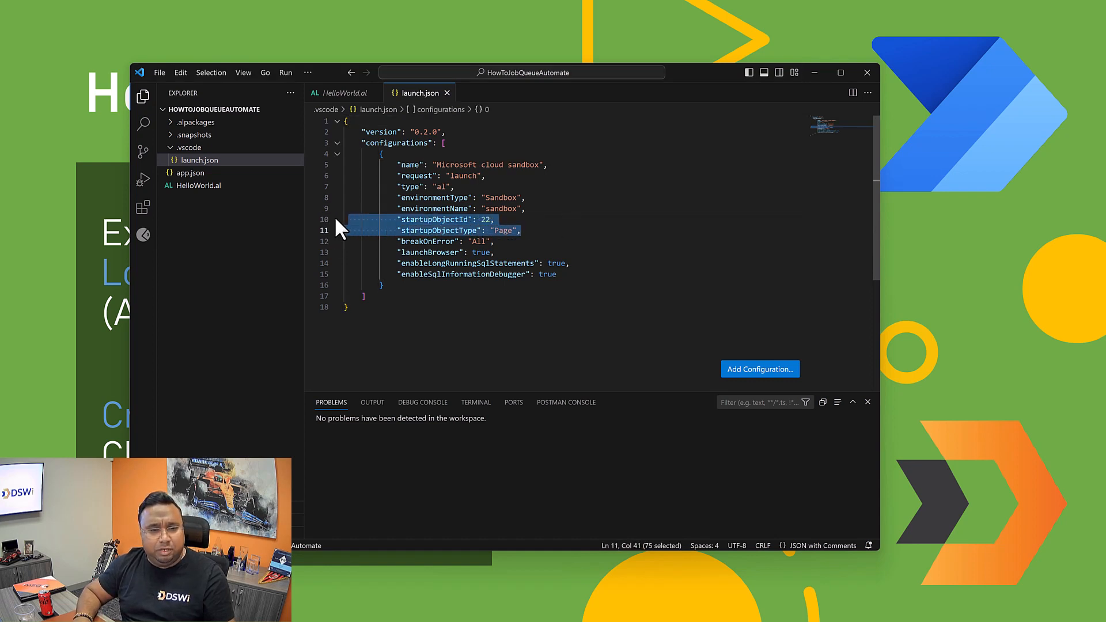
left_click(348, 224)
key("shift+Down")
key("shift+Down")
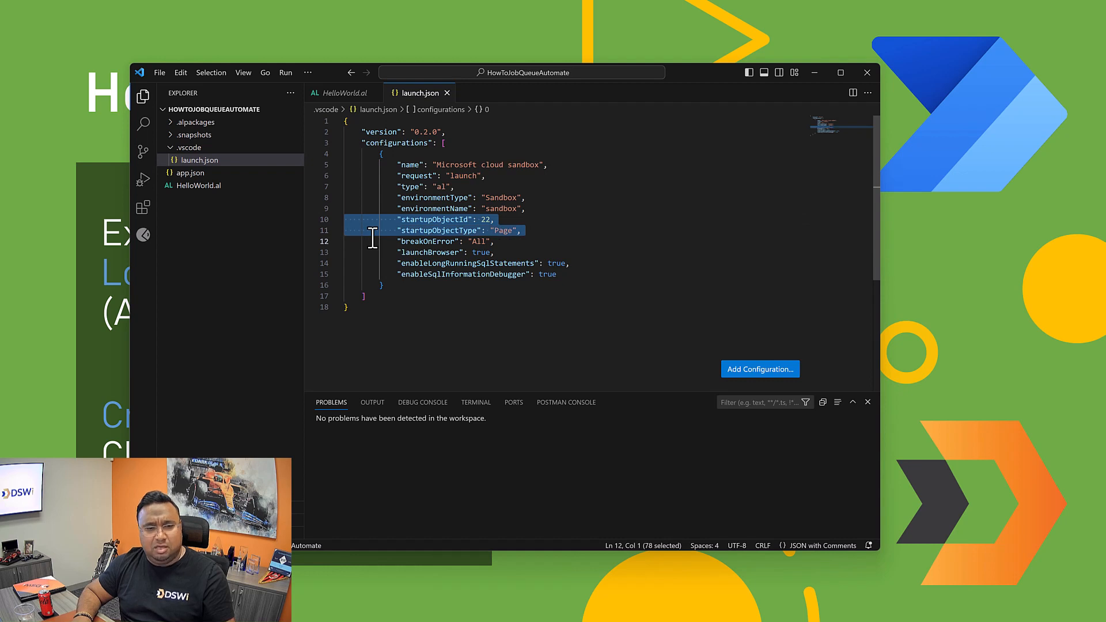
key("Delete")
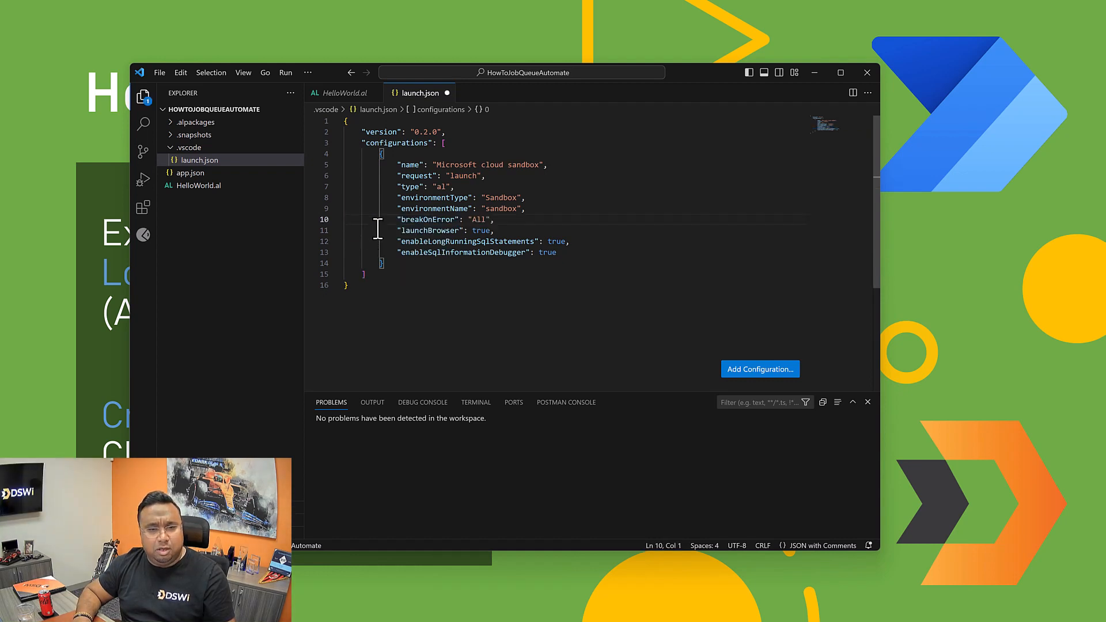
Step: Switch to Business Central in the browser and open the Admin Center to check the sandbox environment's name
mouse_move(490, 201)
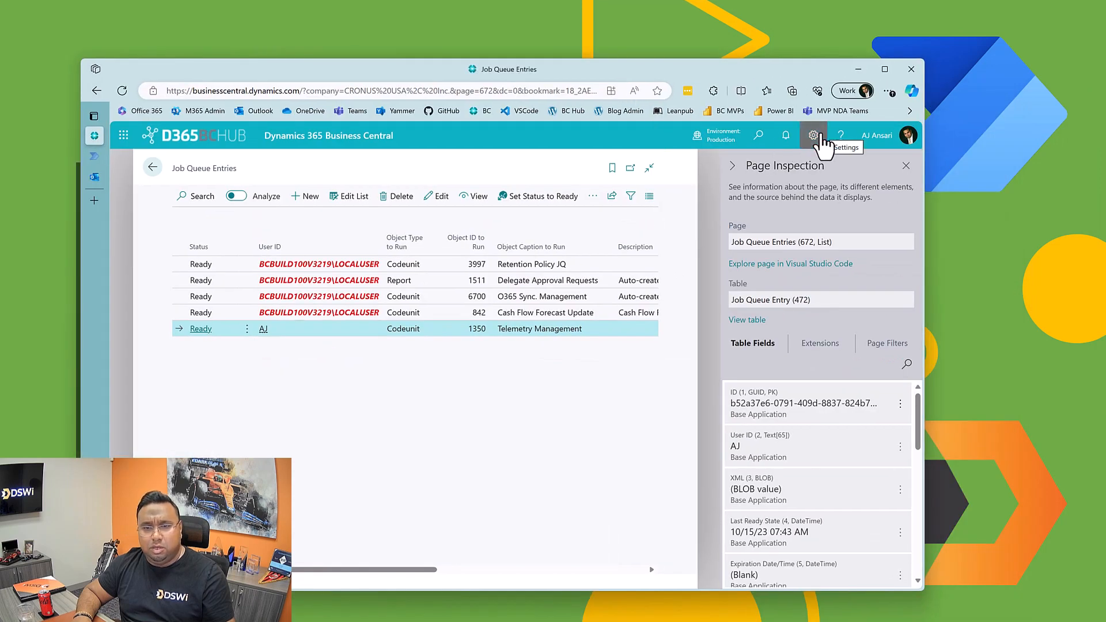
left_click(819, 138)
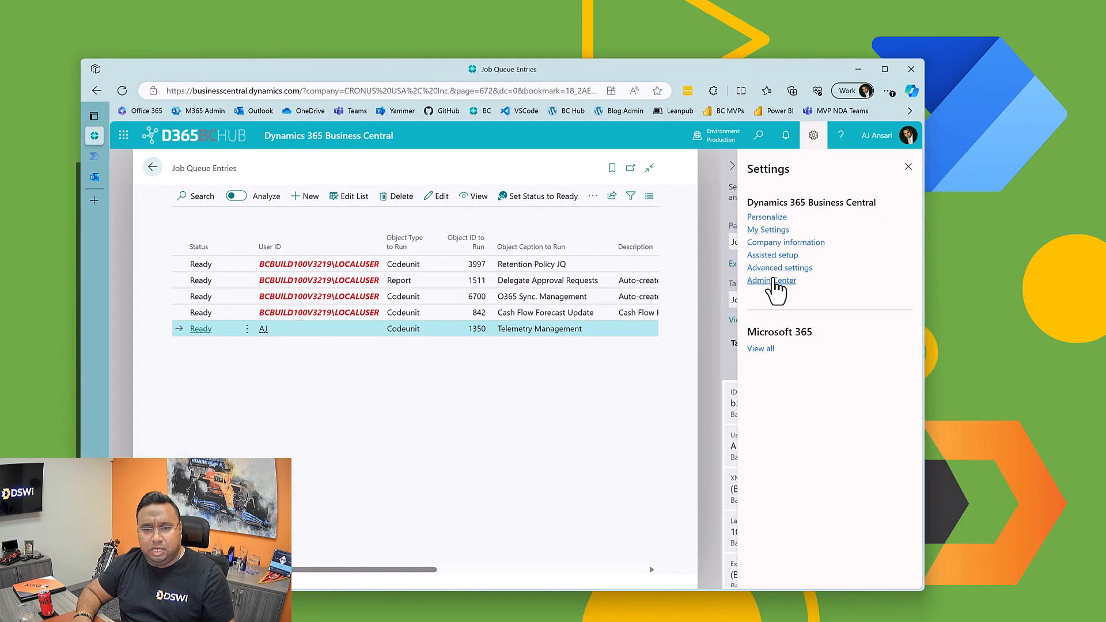
left_click(772, 281)
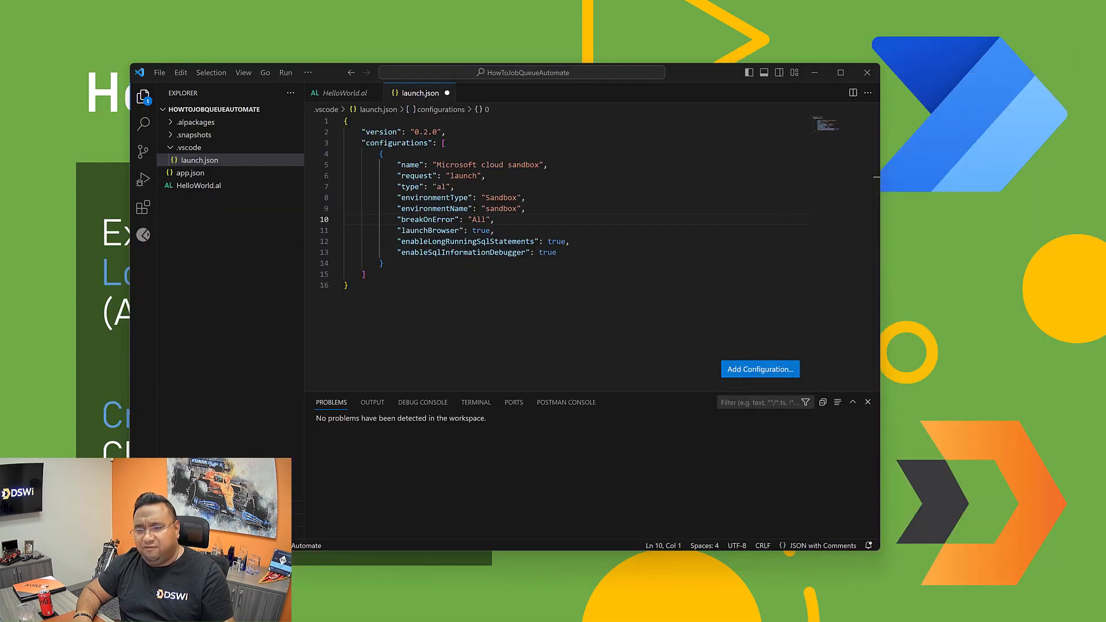
Step: Back in Visual Studio Code, set environmentName to "ALSandbox" in launch.json
left_click(485, 208)
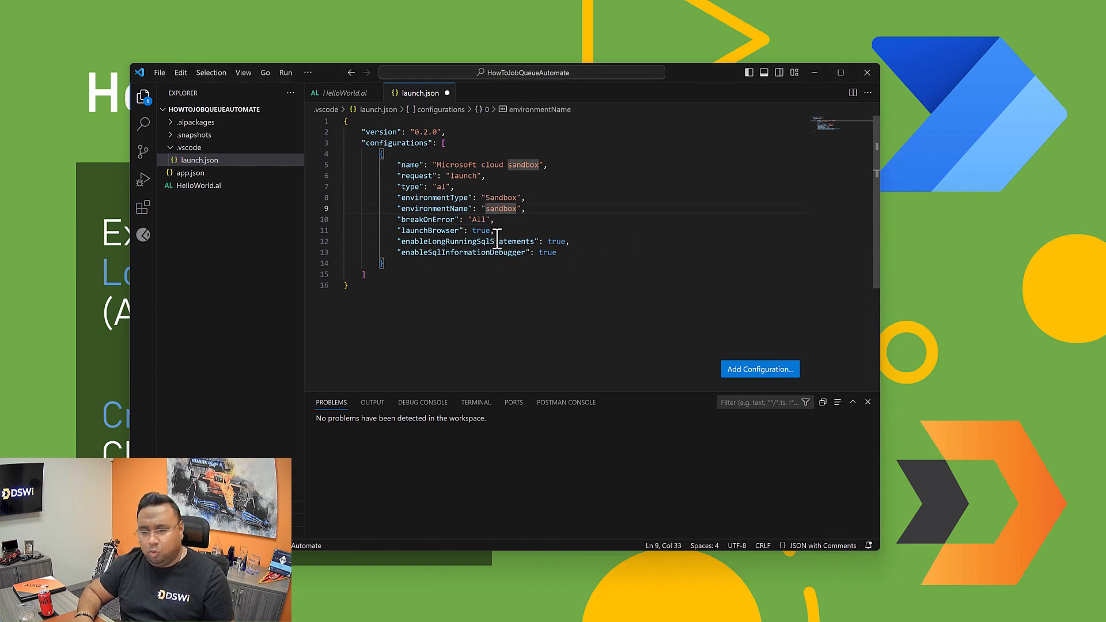
type("ALS")
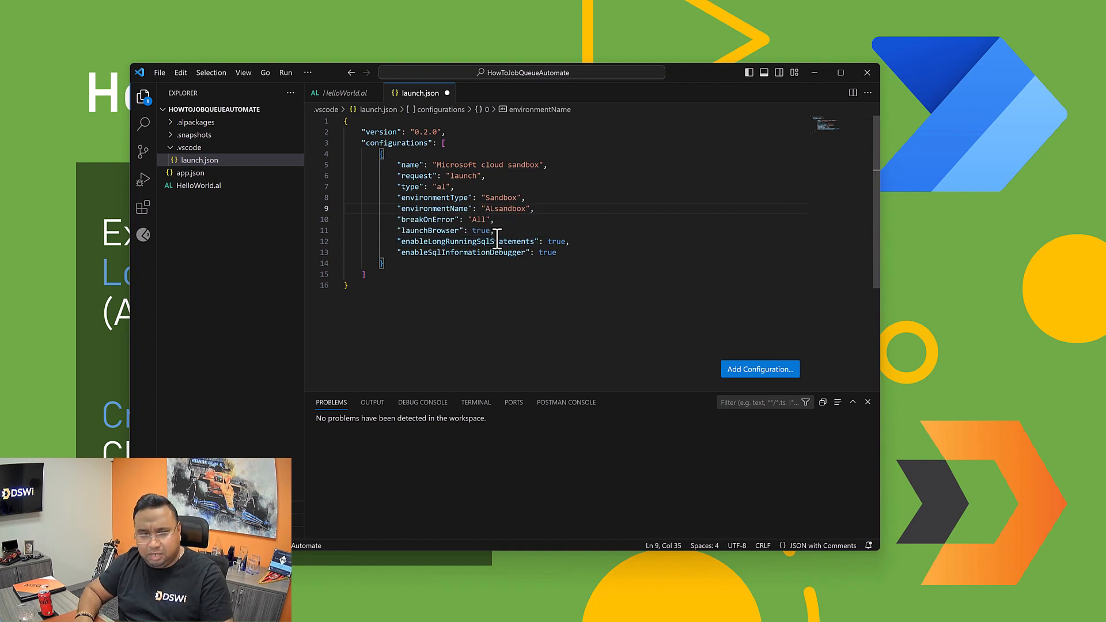
key("Delete")
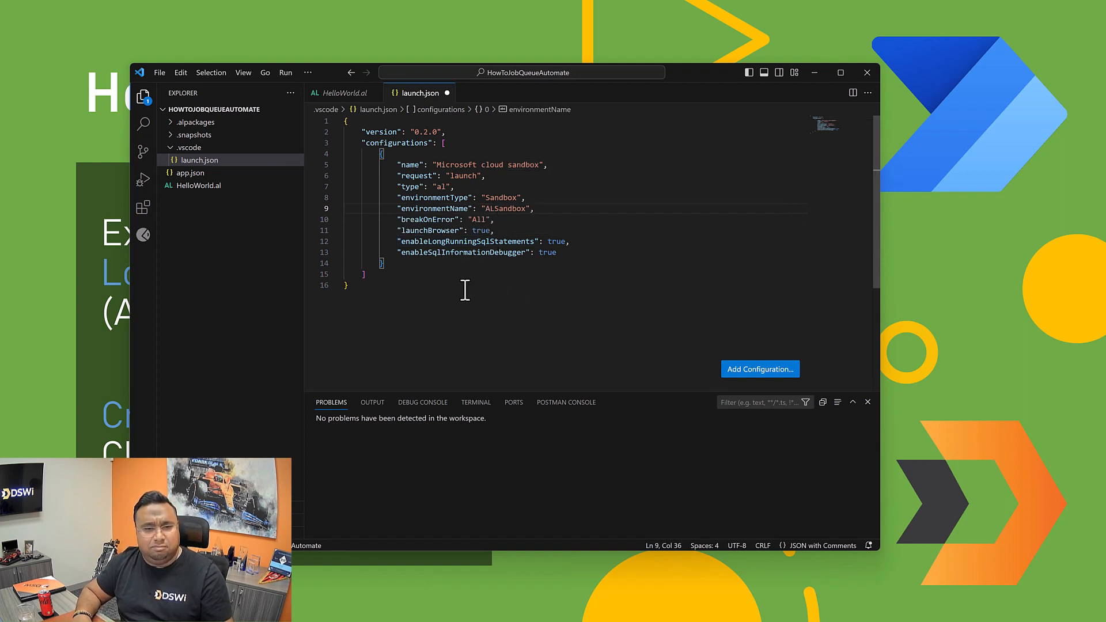
Step: Open app.json and set the extension's publisher to "DSWi"
mouse_move(468, 248)
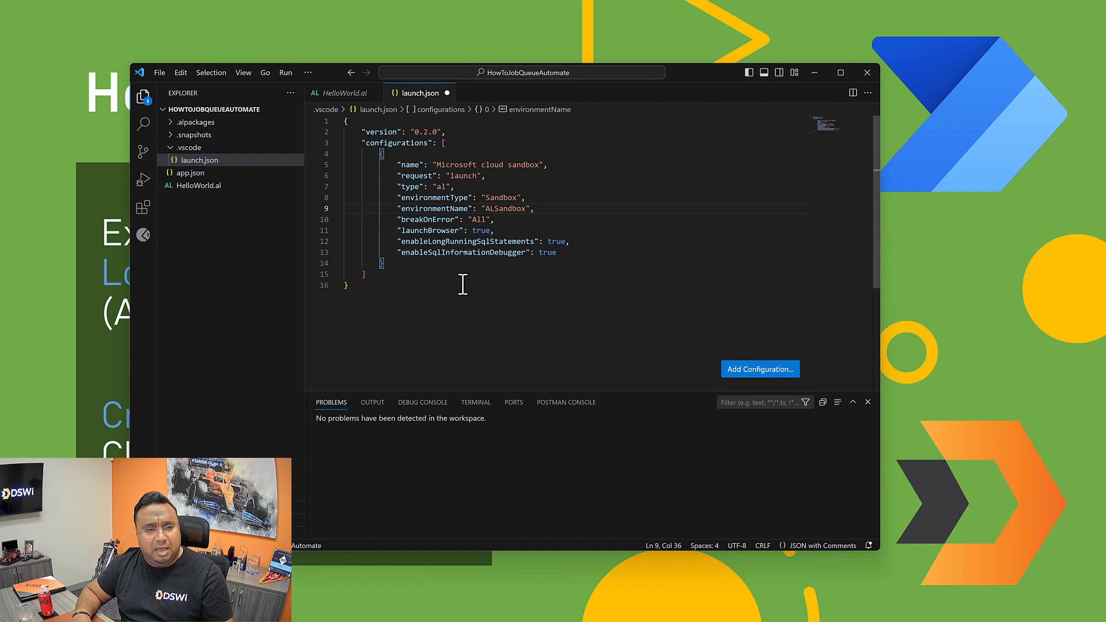
left_click(197, 175)
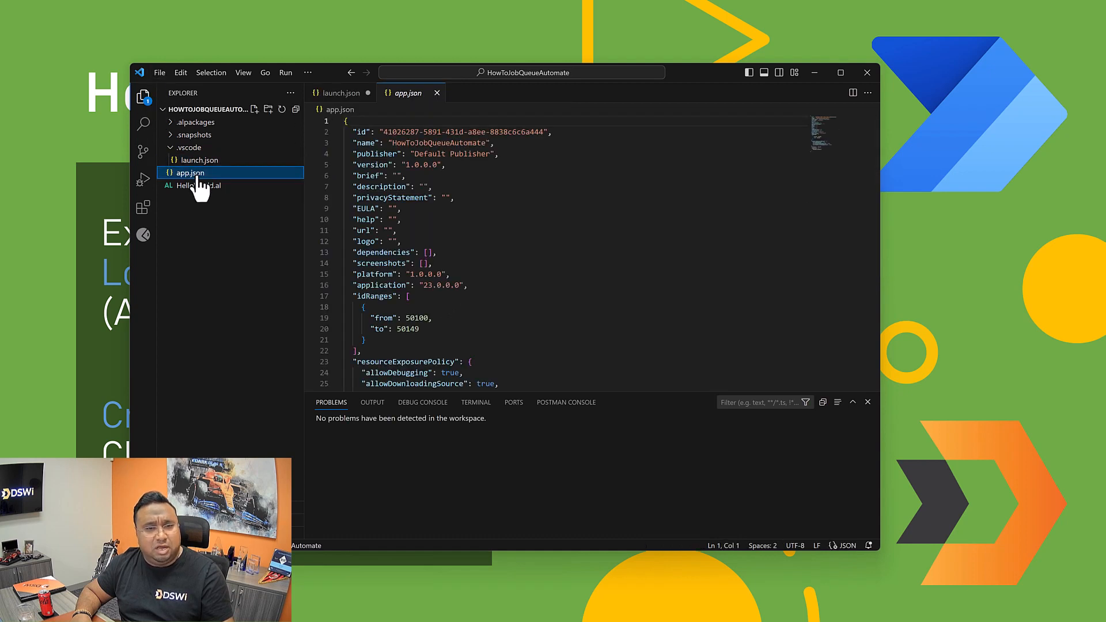
double_click(403, 143)
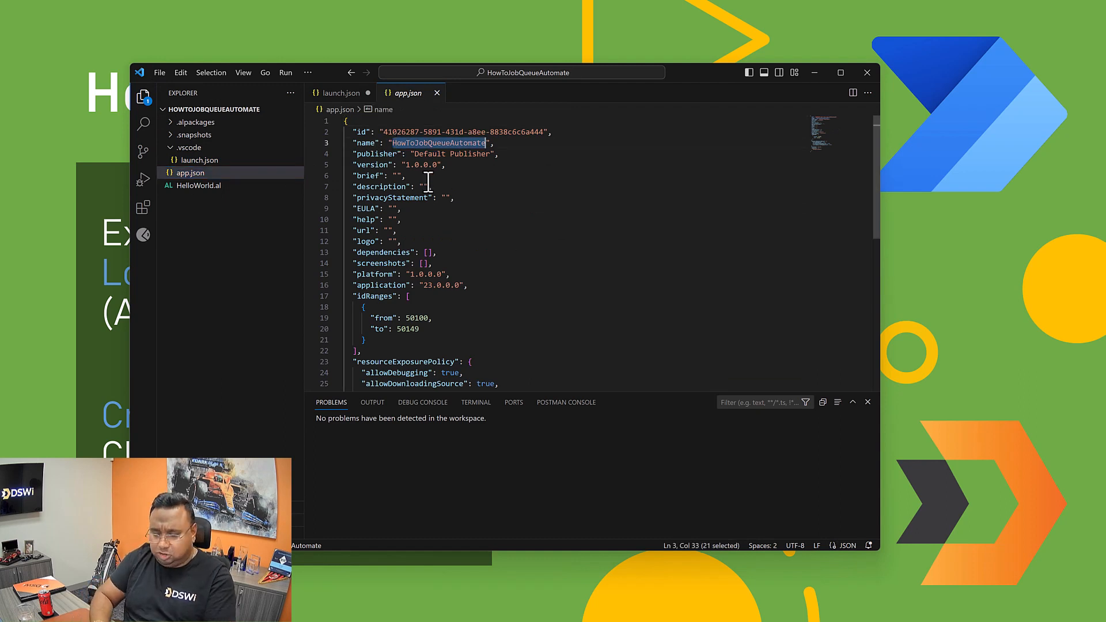
key("Down")
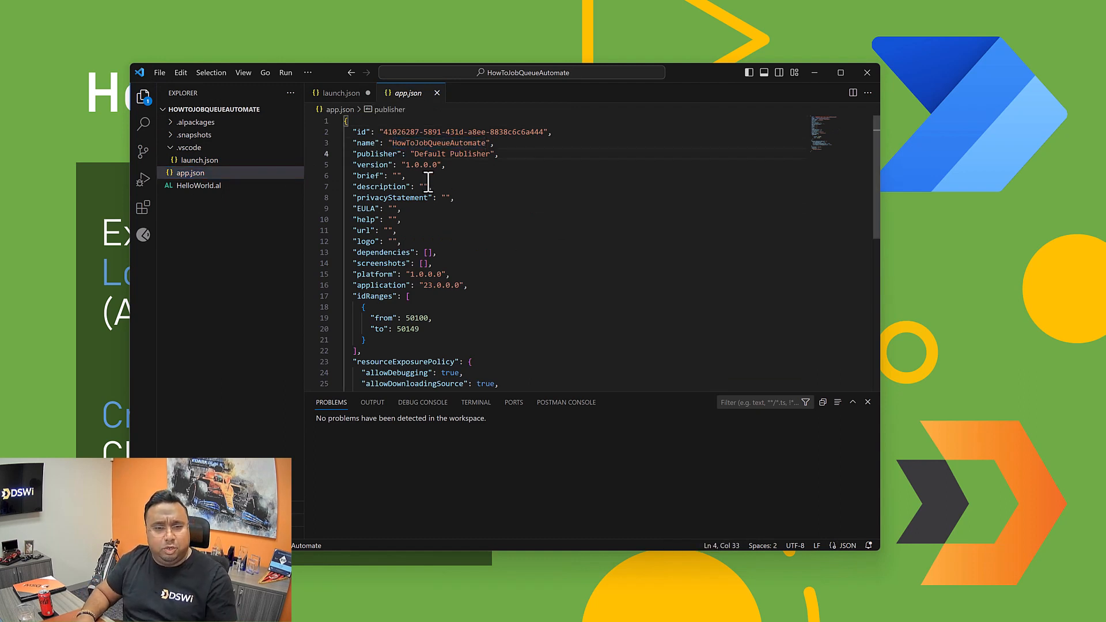
left_click(416, 155)
key("shift+Right")
key("shift+Right")
key("shift+Right")
key("shift+Right")
key("shift+Right")
key("shift+Right")
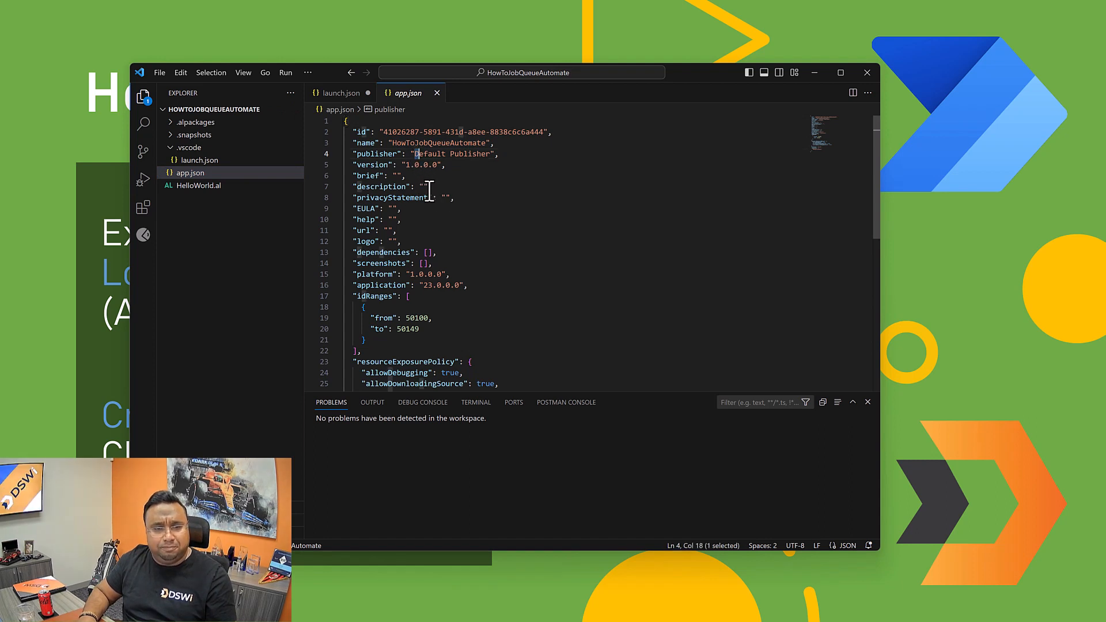
key("shift+Right")
key("shift+Right")
key("shift+Right")
key("shift+Right")
key("shift+Right")
key("shift+Right")
key("shift+Right")
key("shift+Right")
key("shift+Right")
key("shift+Right")
key("shift+Right")
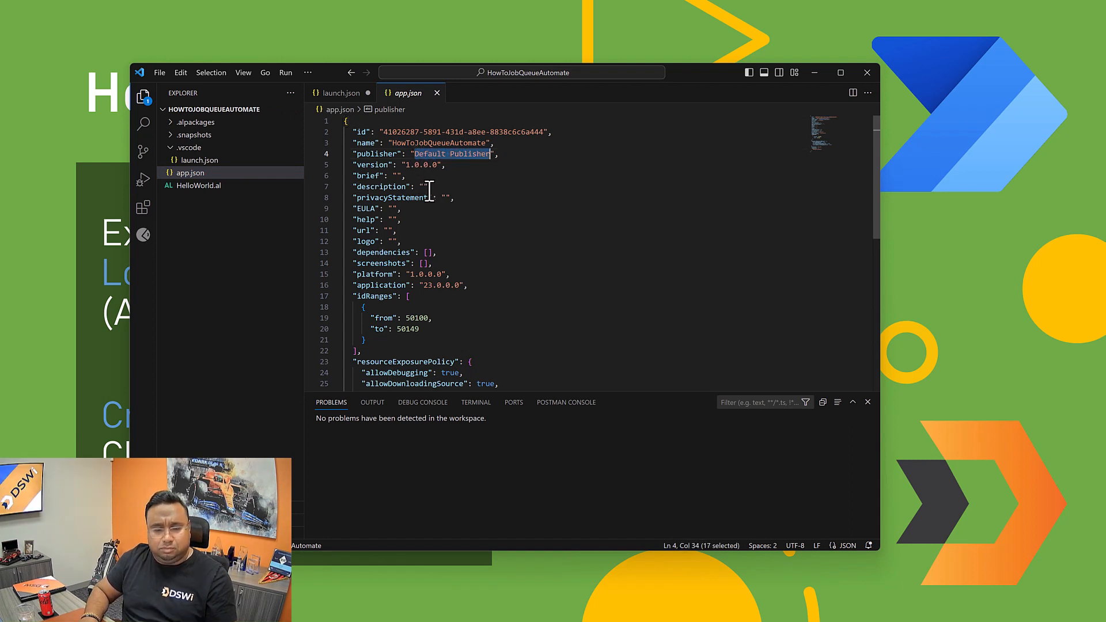
type("DSWi")
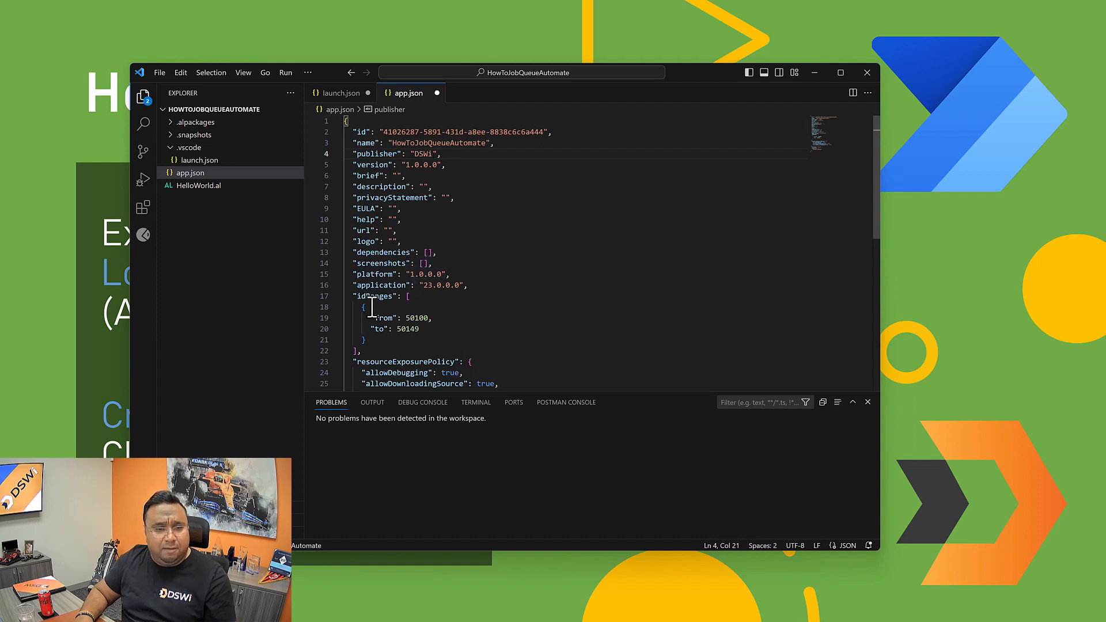
Step: Set the idRanges in app.json to run from 89998 to 89999
scroll(379, 323, "down", 2)
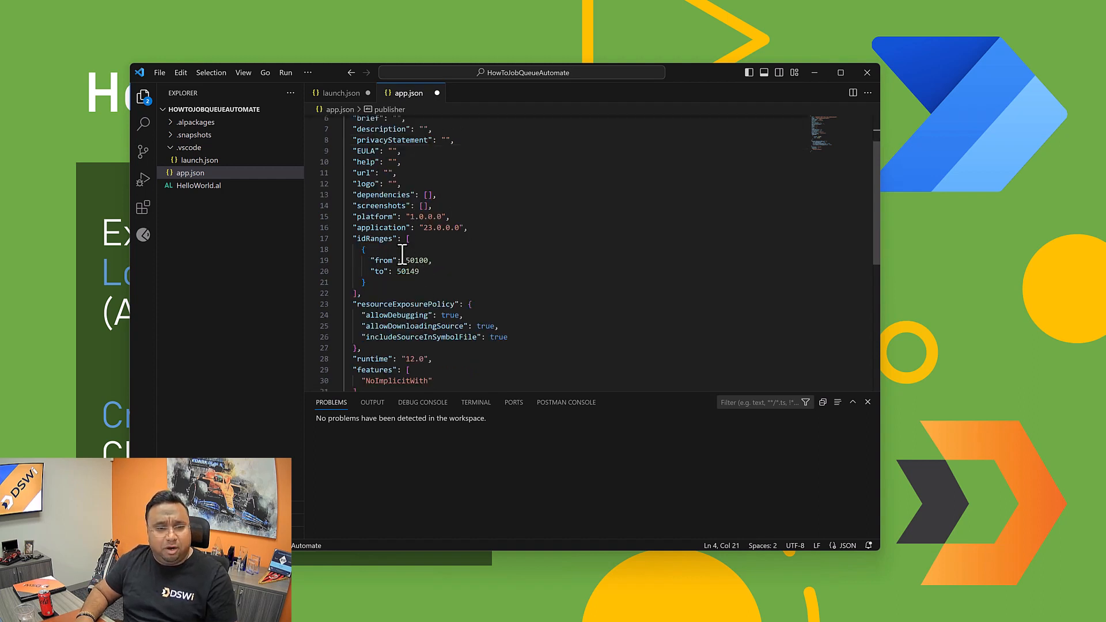
left_click_drag(406, 260, 420, 260)
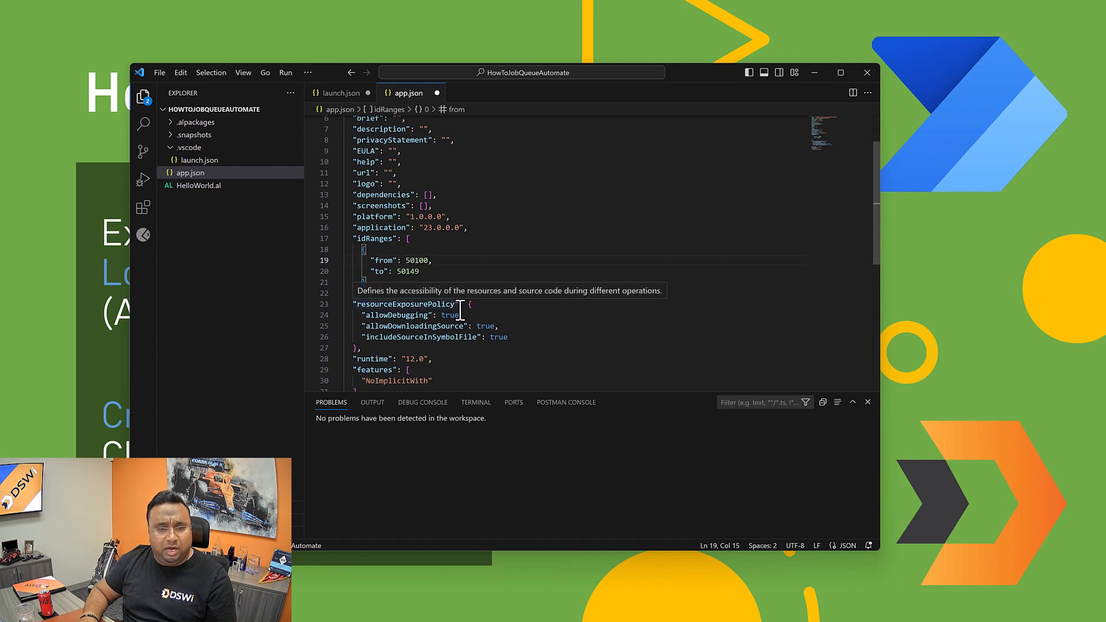
key("shift+Right")
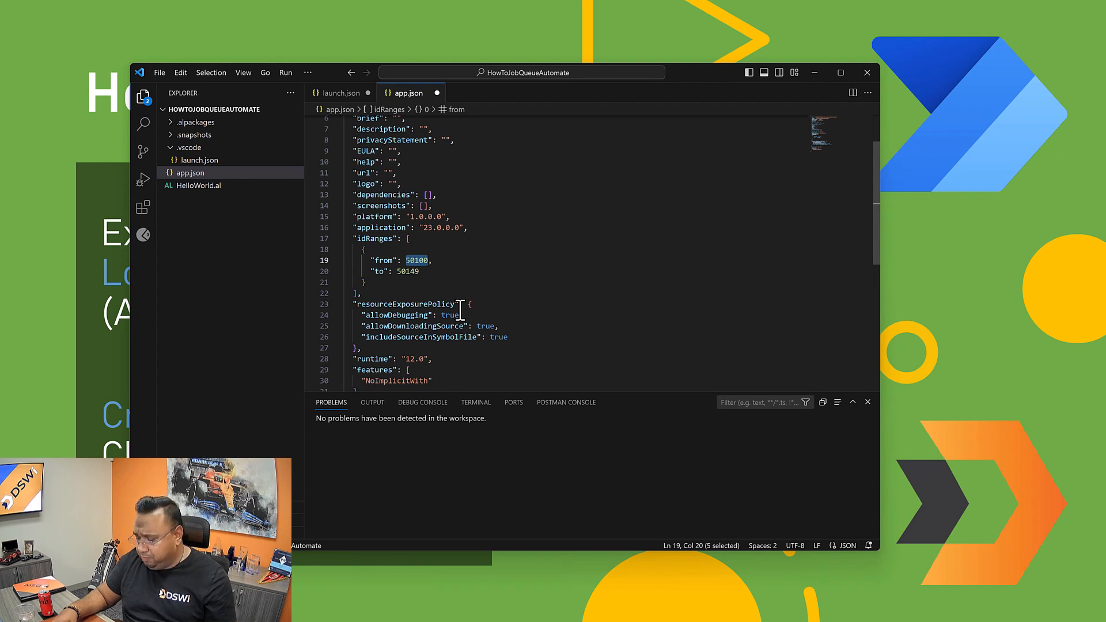
type("899")
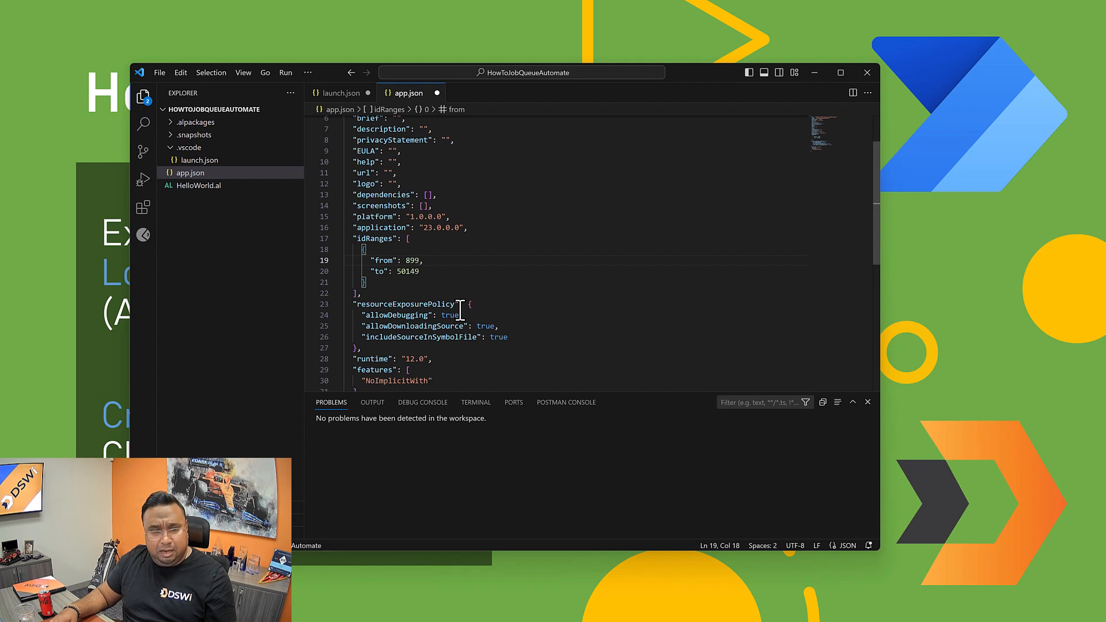
type("98")
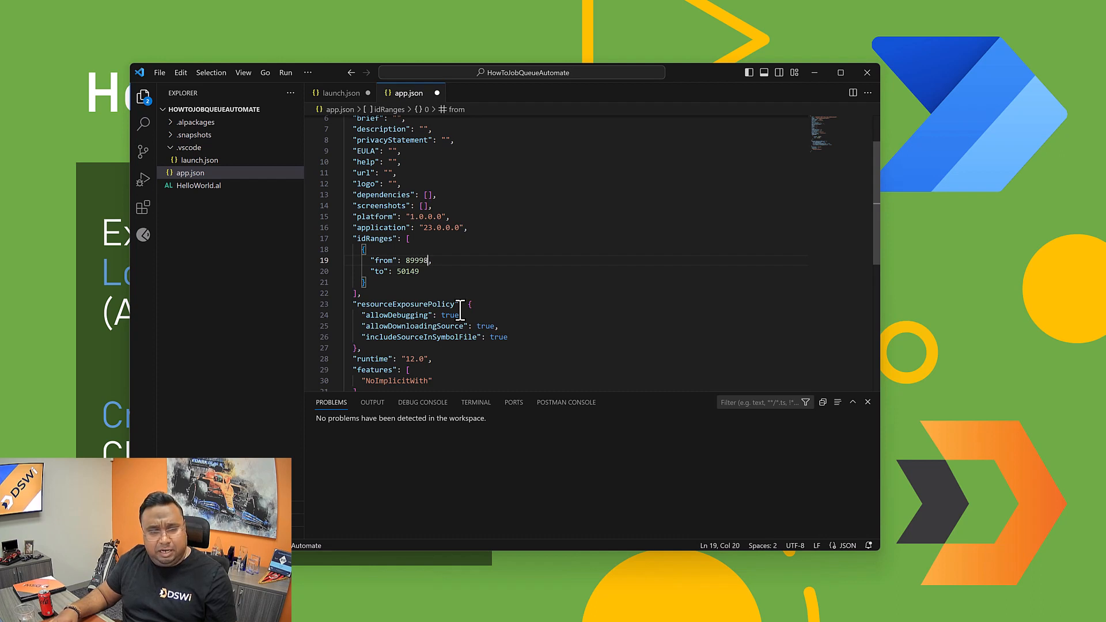
double_click(409, 272)
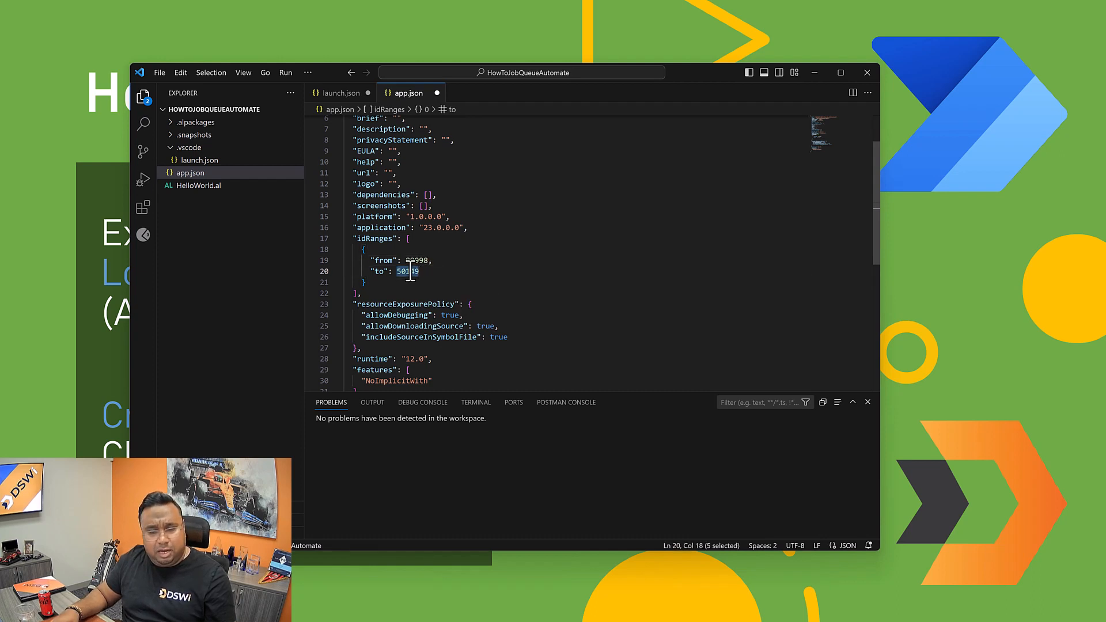
type("89999")
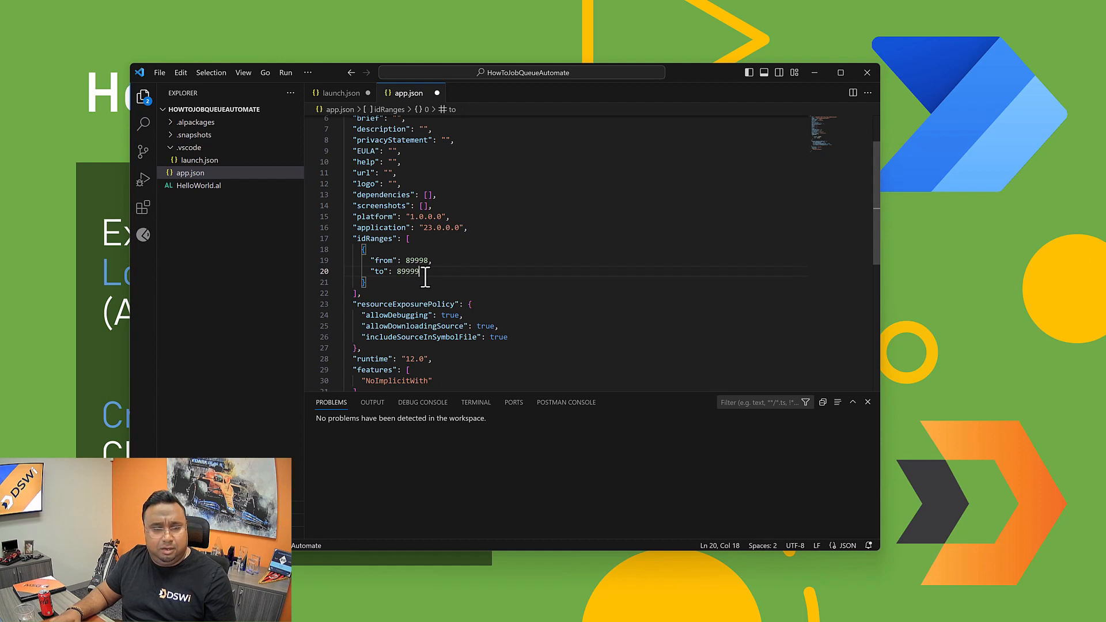
scroll(438, 300, "down", 2)
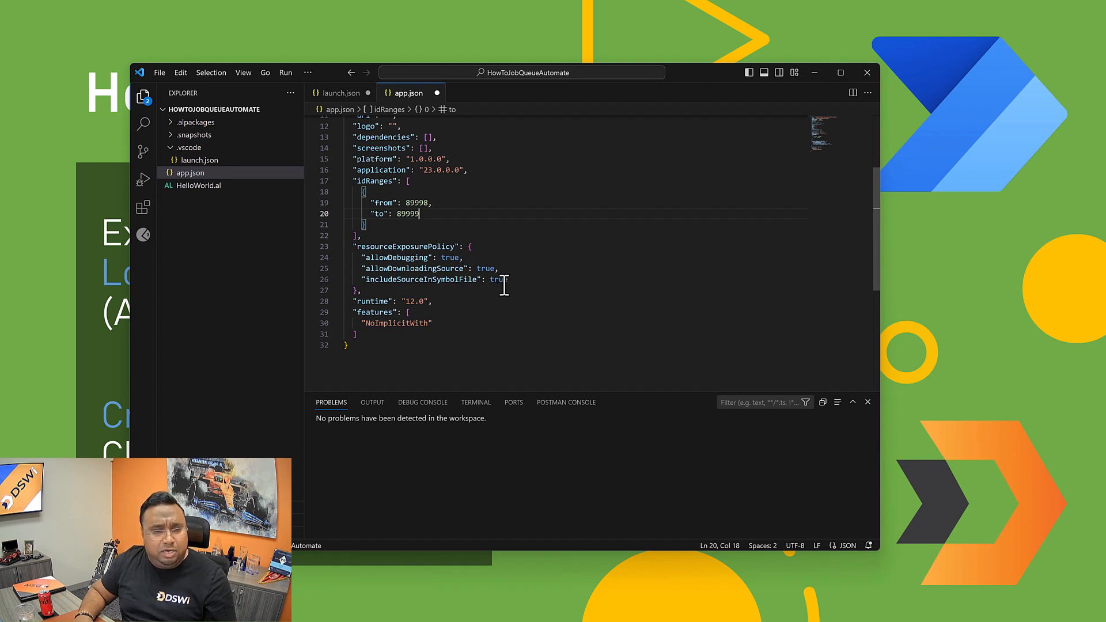
mouse_move(492, 283)
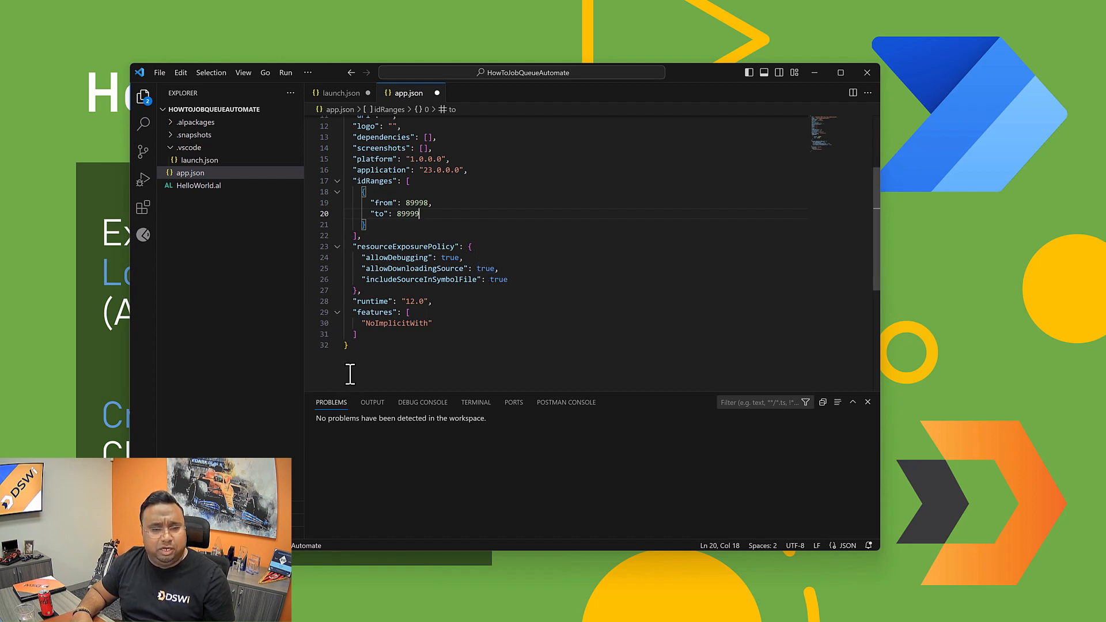
scroll(331, 326, "up", 4)
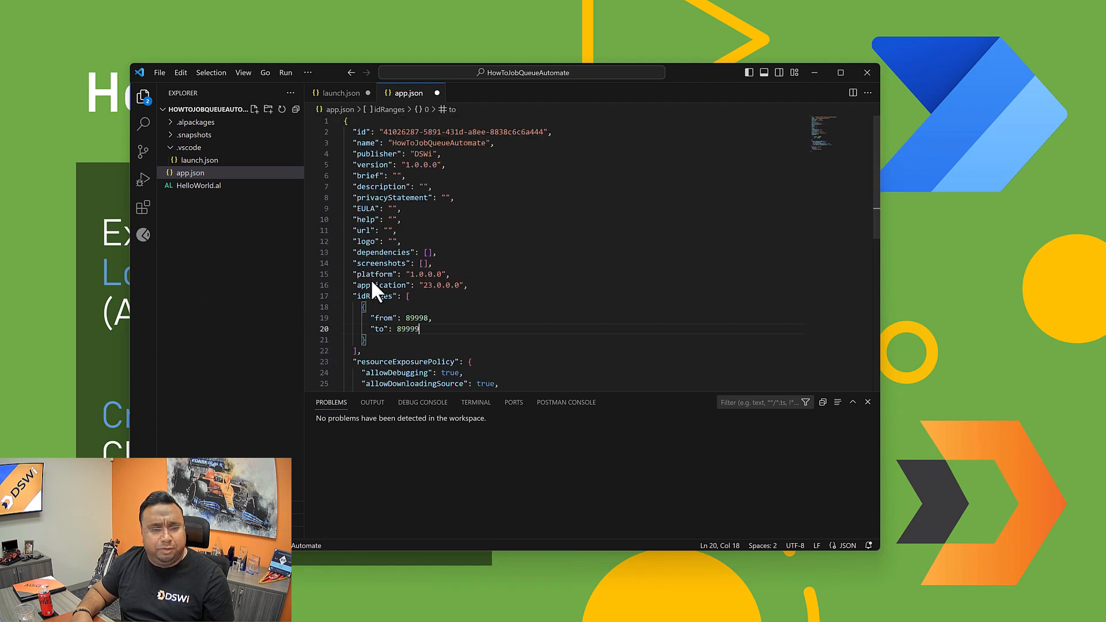
Step: Delete HelloWorld.al from the project to the Recycle Bin and save all open files
left_click(187, 186)
right_click(187, 191)
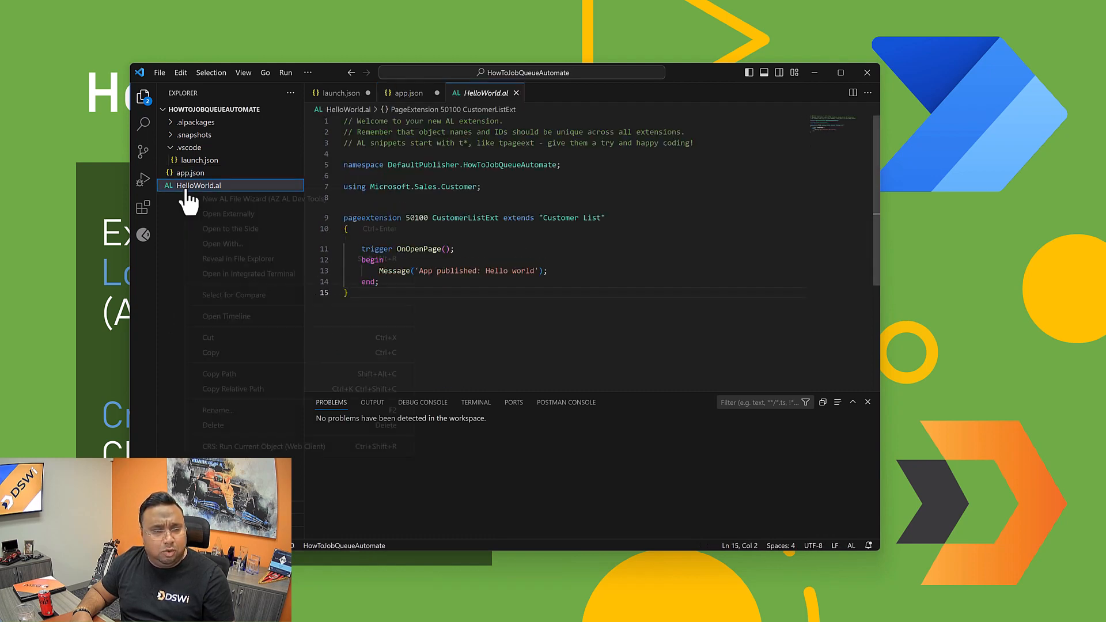
left_click(222, 425)
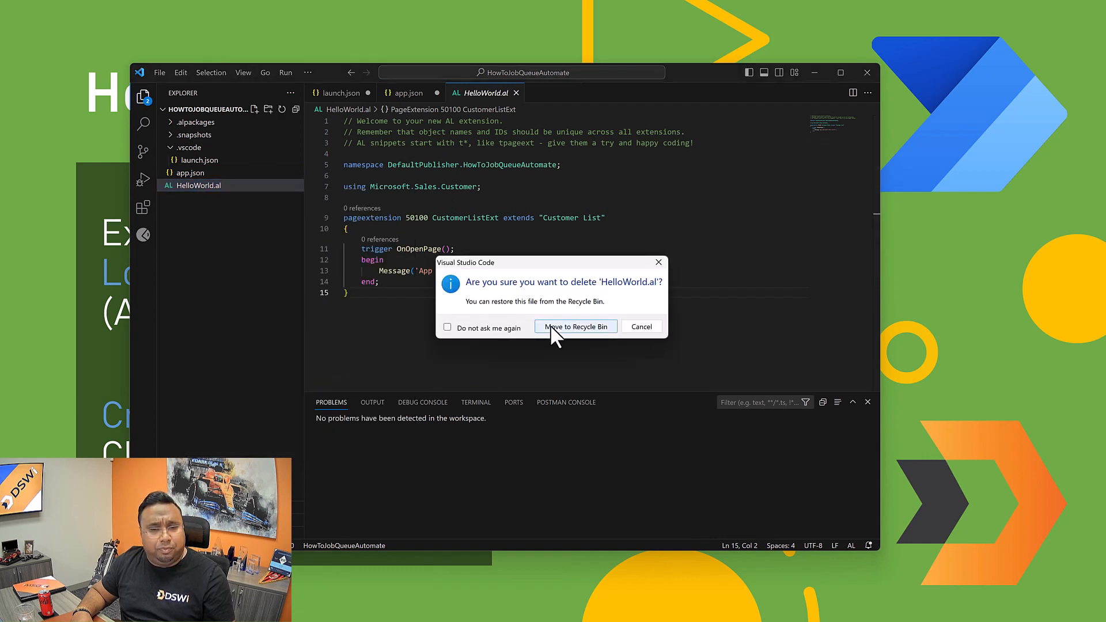
left_click(551, 326)
left_click(161, 74)
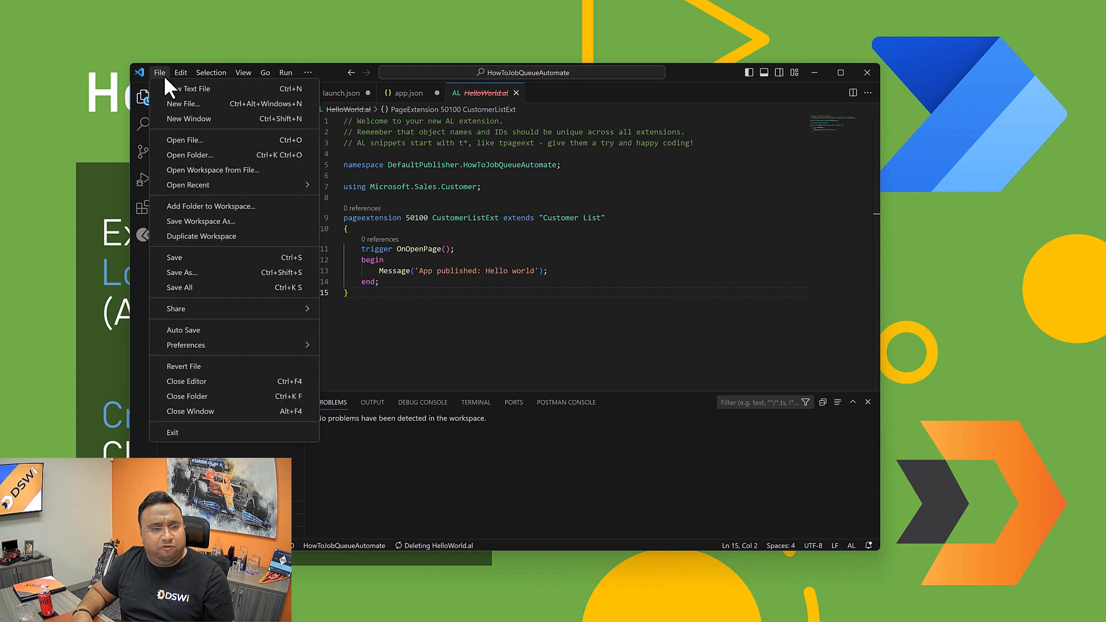
left_click(180, 287)
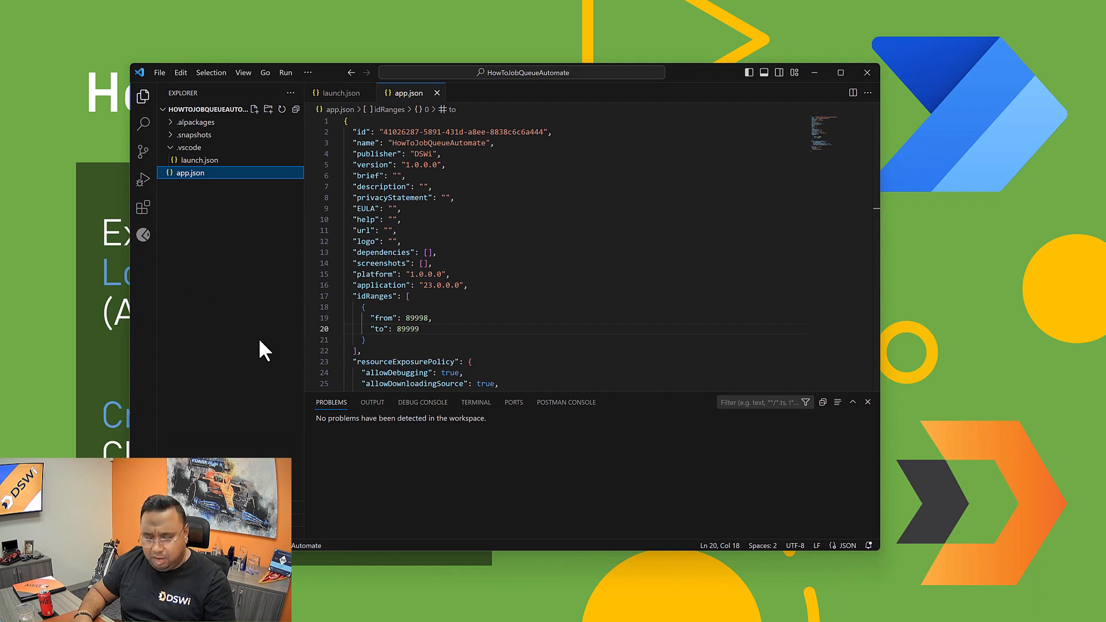
Step: Find and run the AL: Download symbols command
key("ctrl+shift+p")
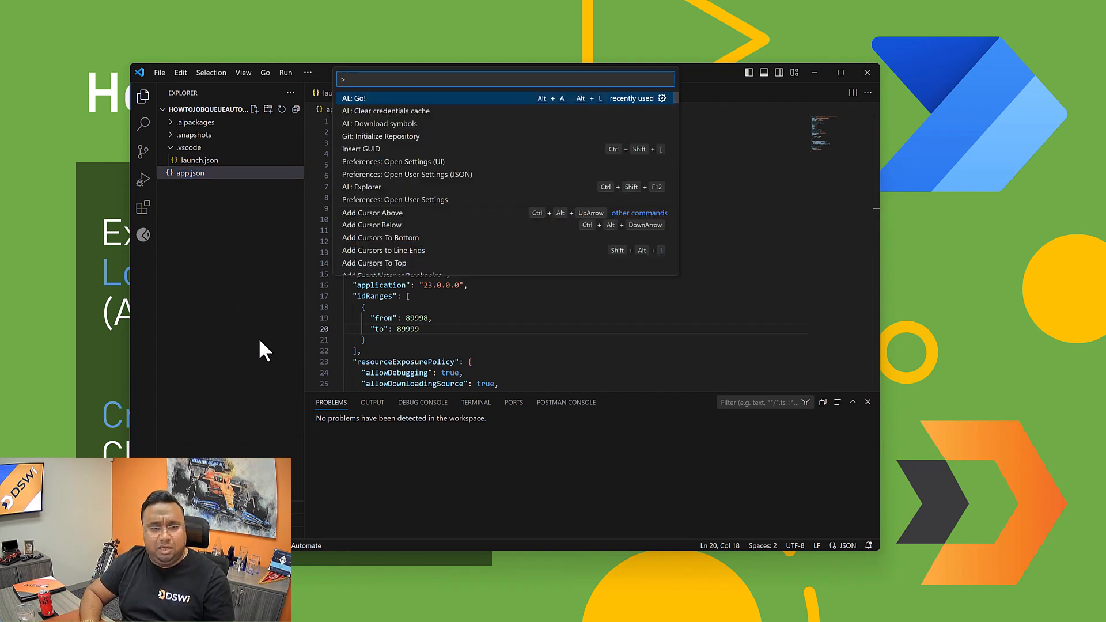
type("downlo")
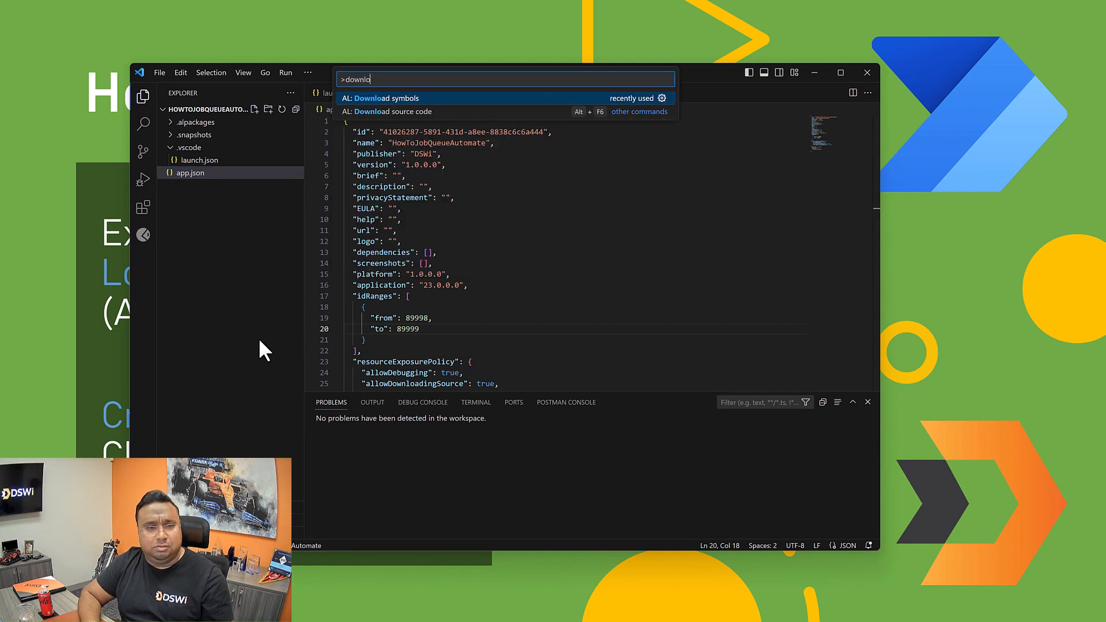
left_click(371, 98)
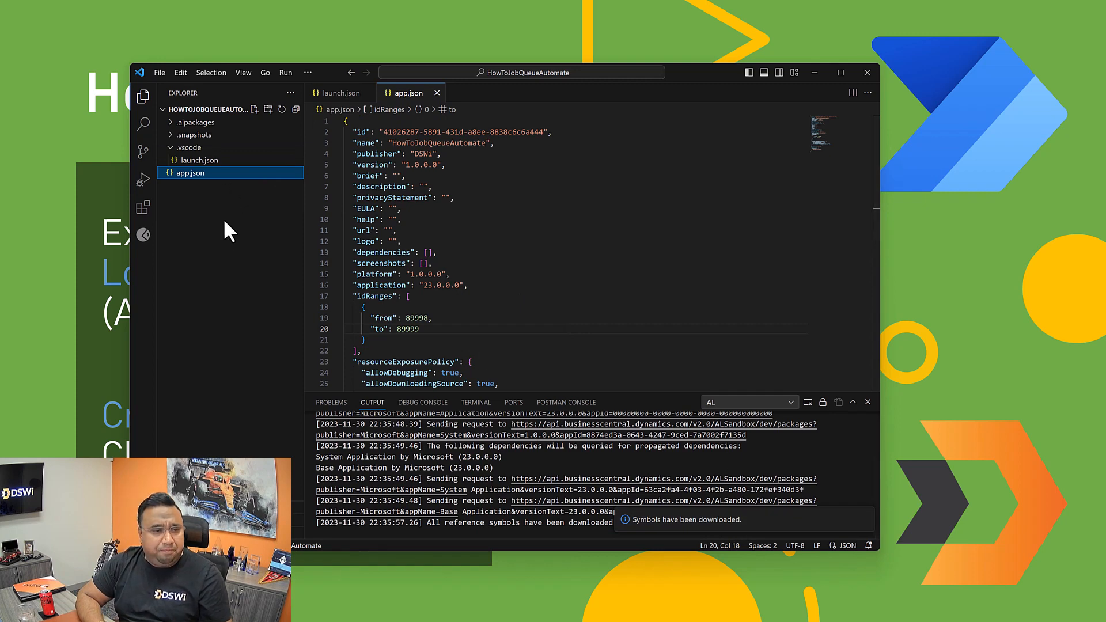
Step: View the details page of the installed AZ AL Dev Tools/AL Code Outline extension
left_click(147, 206)
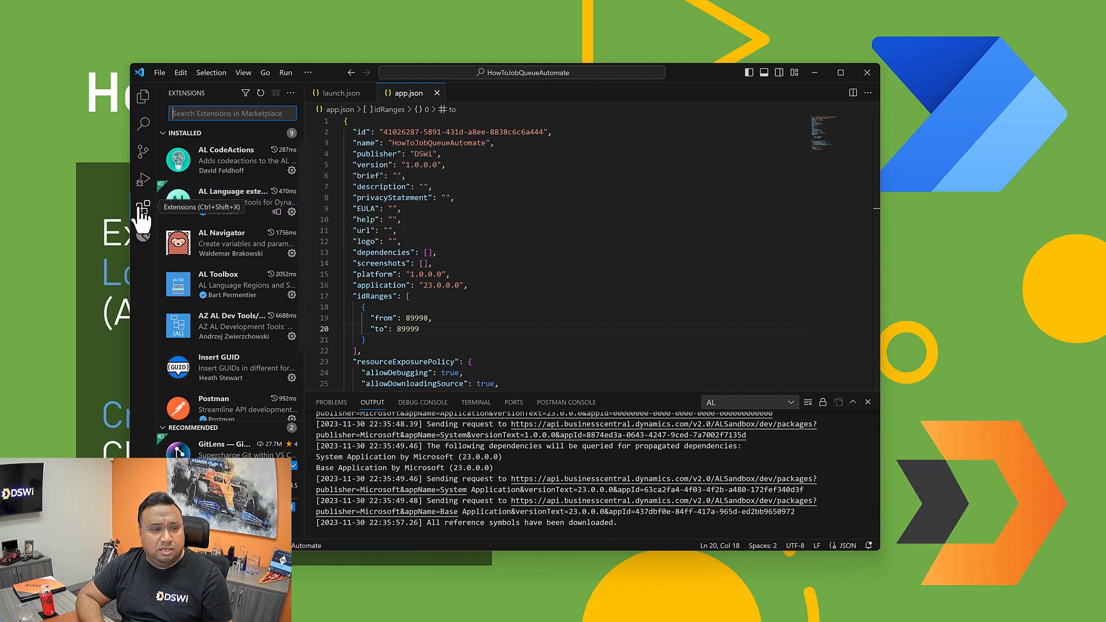
mouse_move(227, 221)
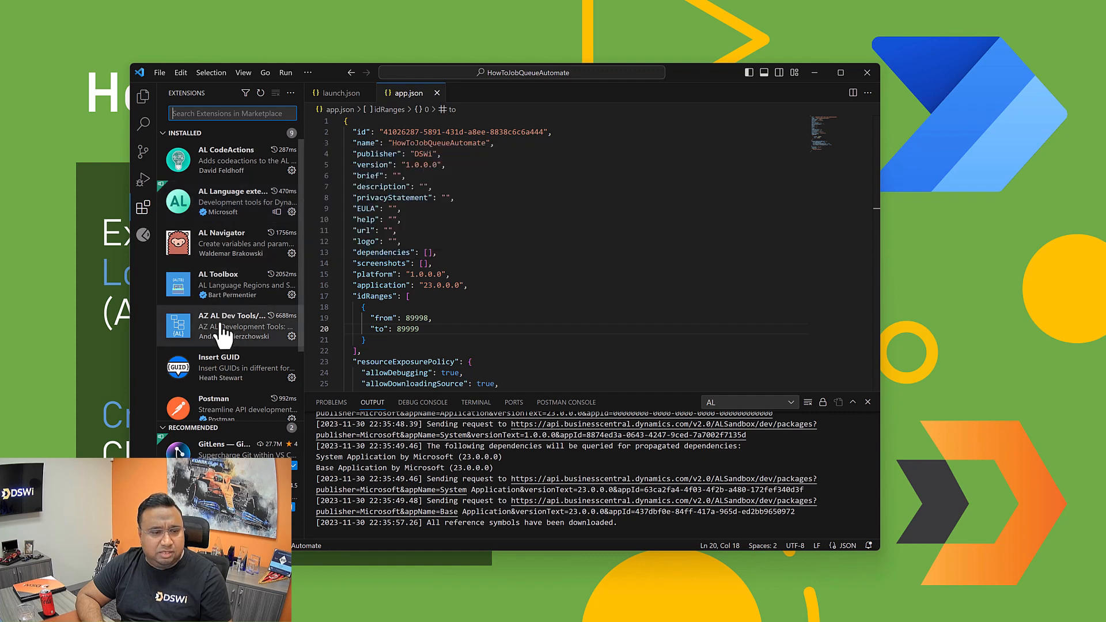
mouse_move(223, 337)
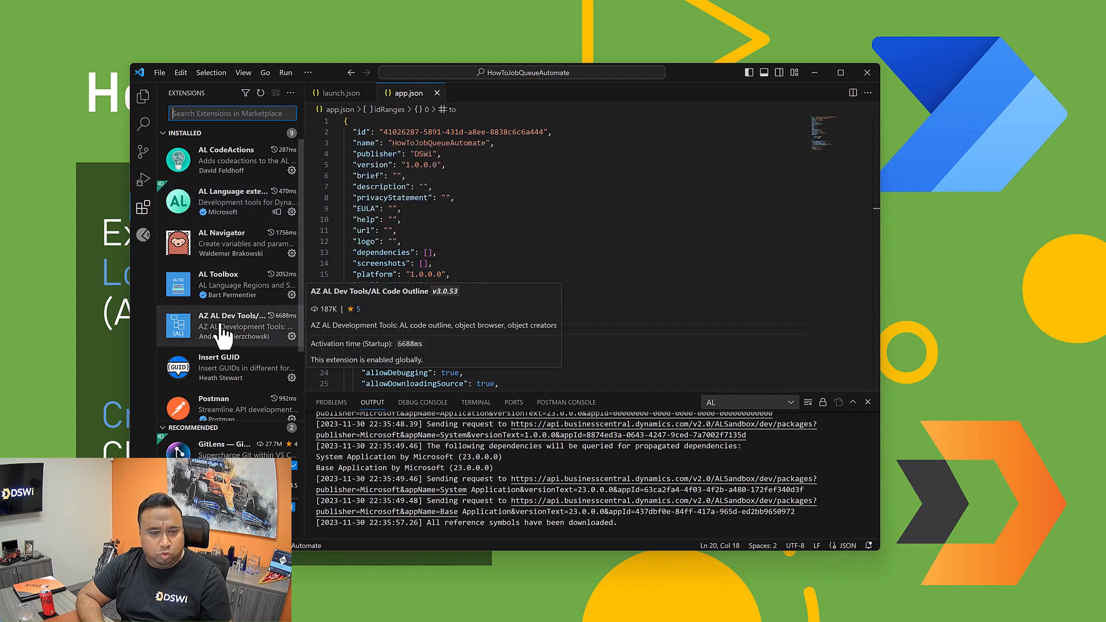
left_click(224, 337)
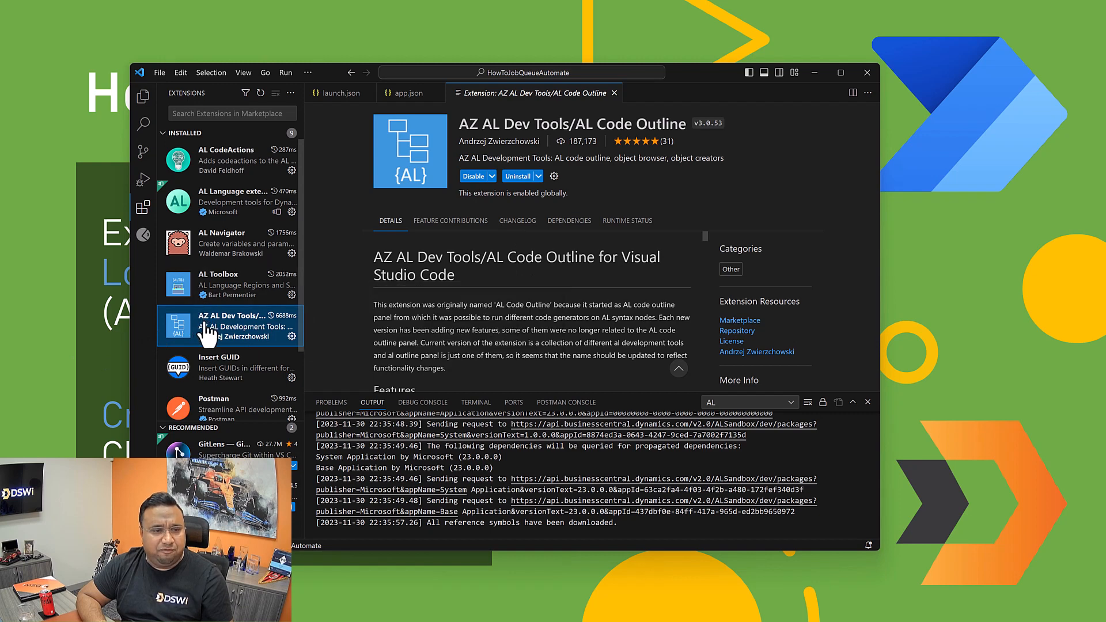
Step: Return to the project files and create a new file named JobQueueLogEntries.al in the project root
left_click(145, 98)
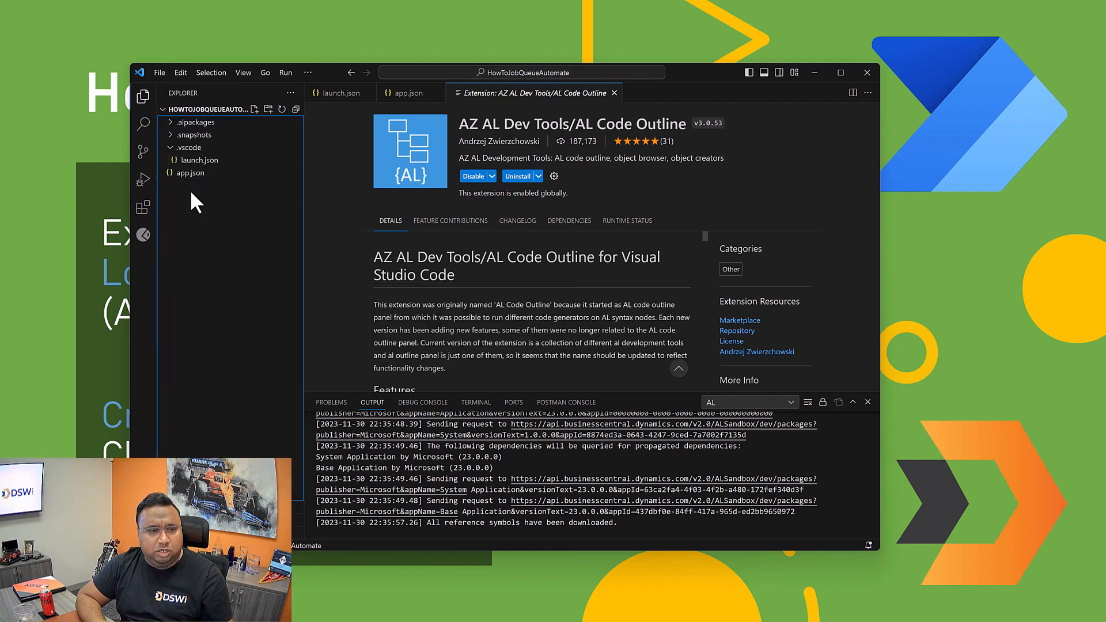
left_click(254, 109)
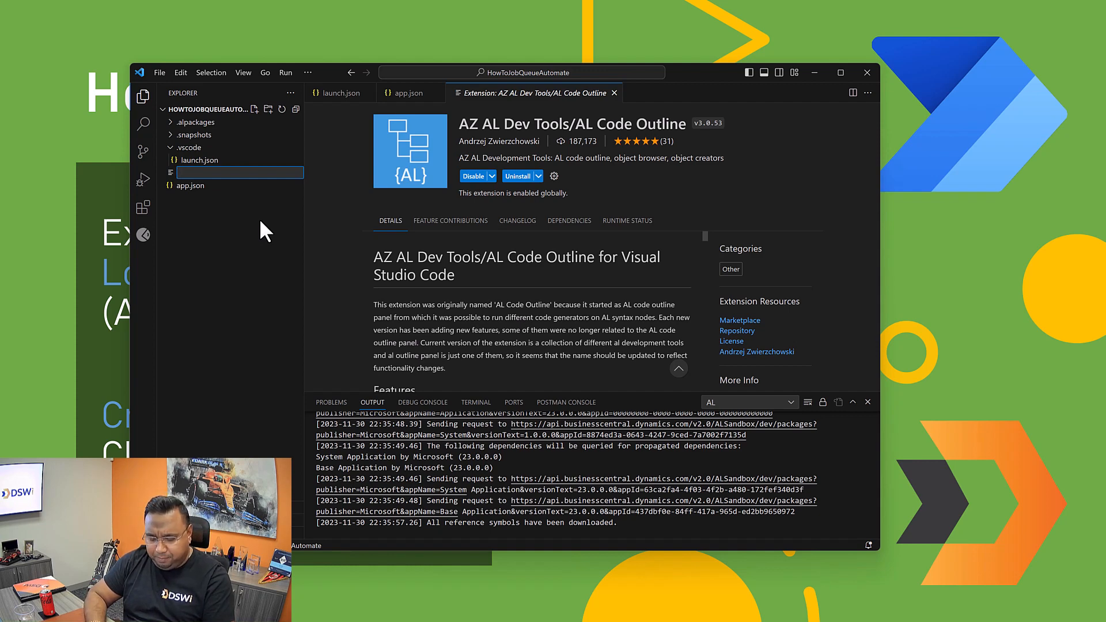
type("JobQ")
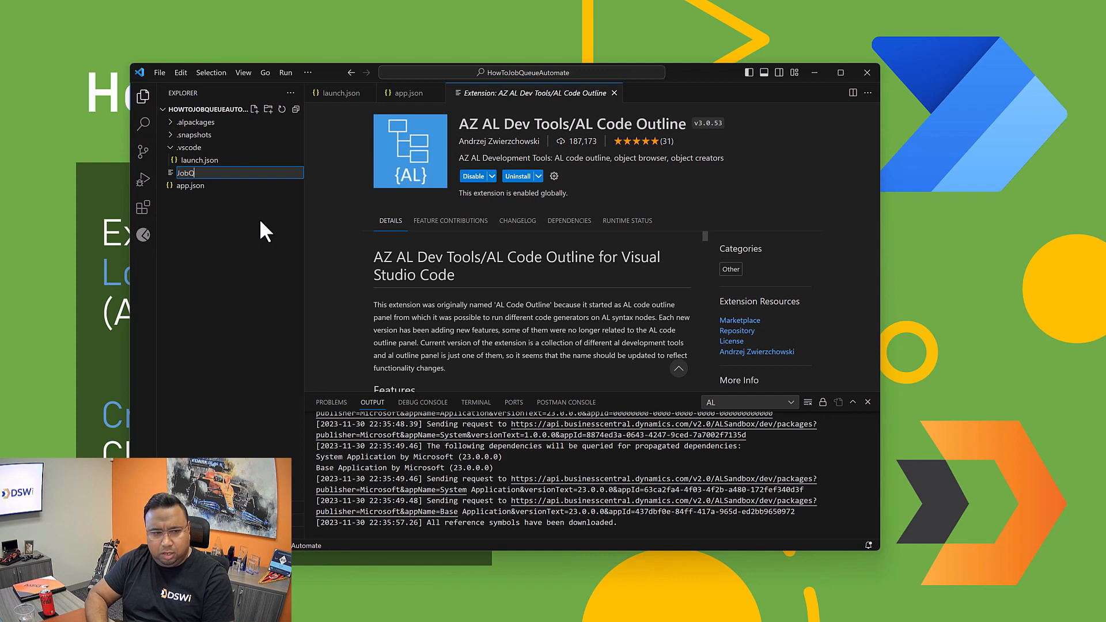
type("ueueLogEntrie")
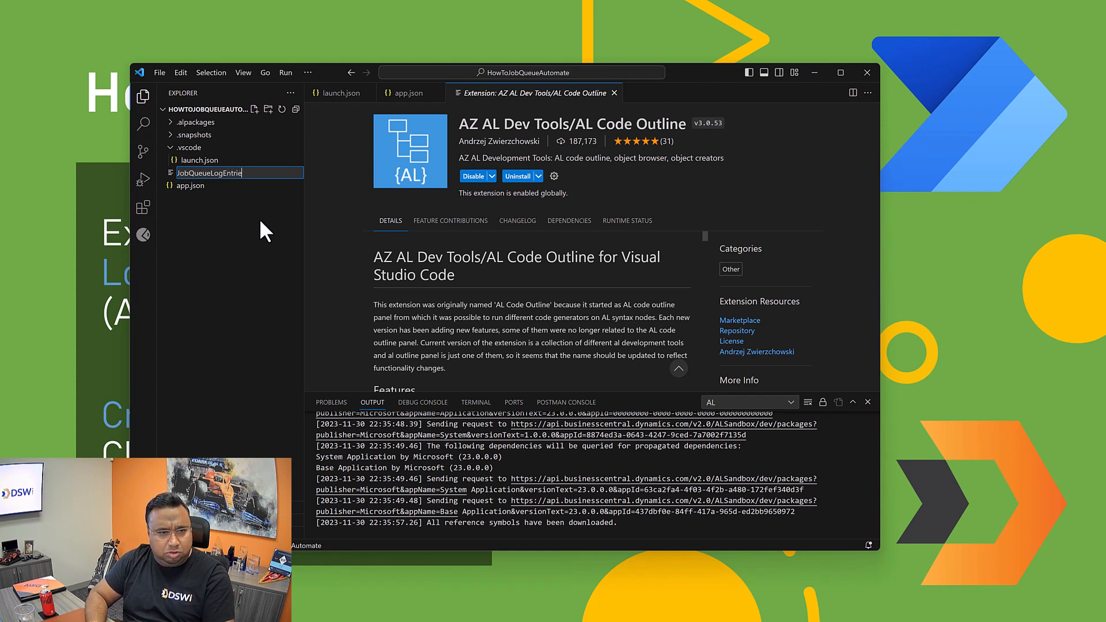
key("BackSpace")
key("BackSpace")
key("BackSpace")
key("BackSpace")
key("BackSpace")
key("BackSpace")
key("BackSpace")
type("gEntri")
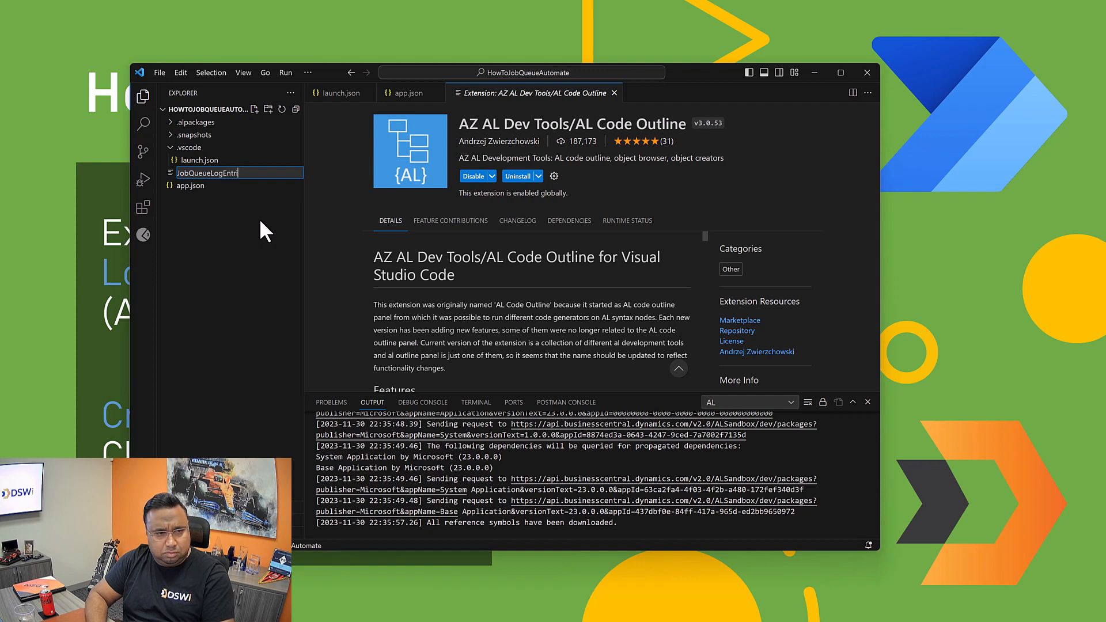
type("es.al")
key("Return")
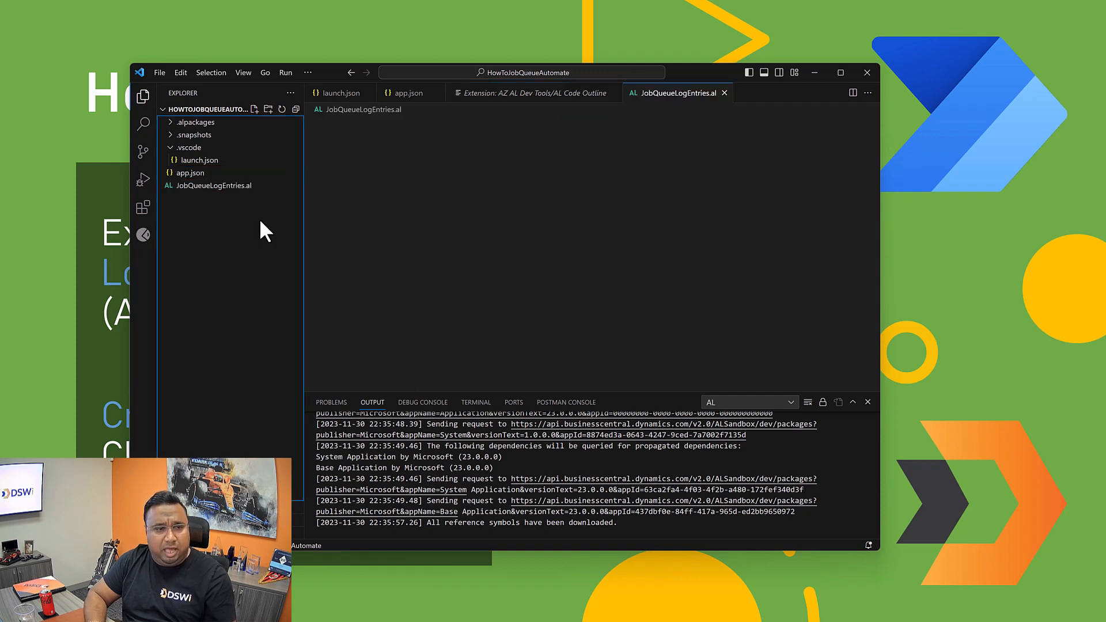
Step: Insert the tpage snippet for a page of type API into JobQueueLogEntries.al and clear the file's contents
type("tpage")
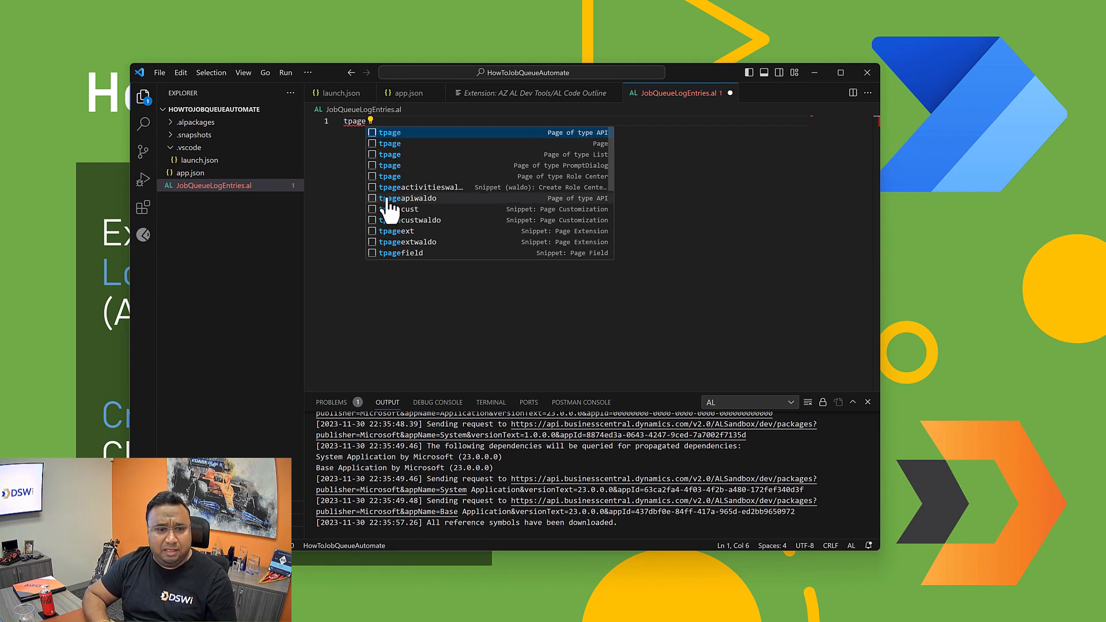
left_click(390, 134)
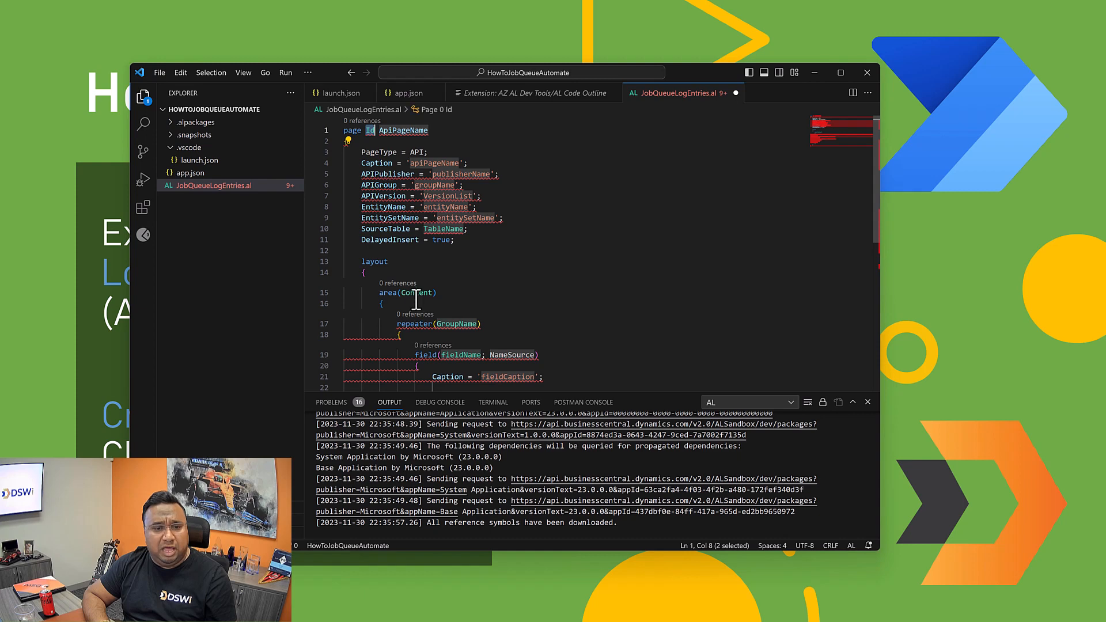
mouse_move(379, 185)
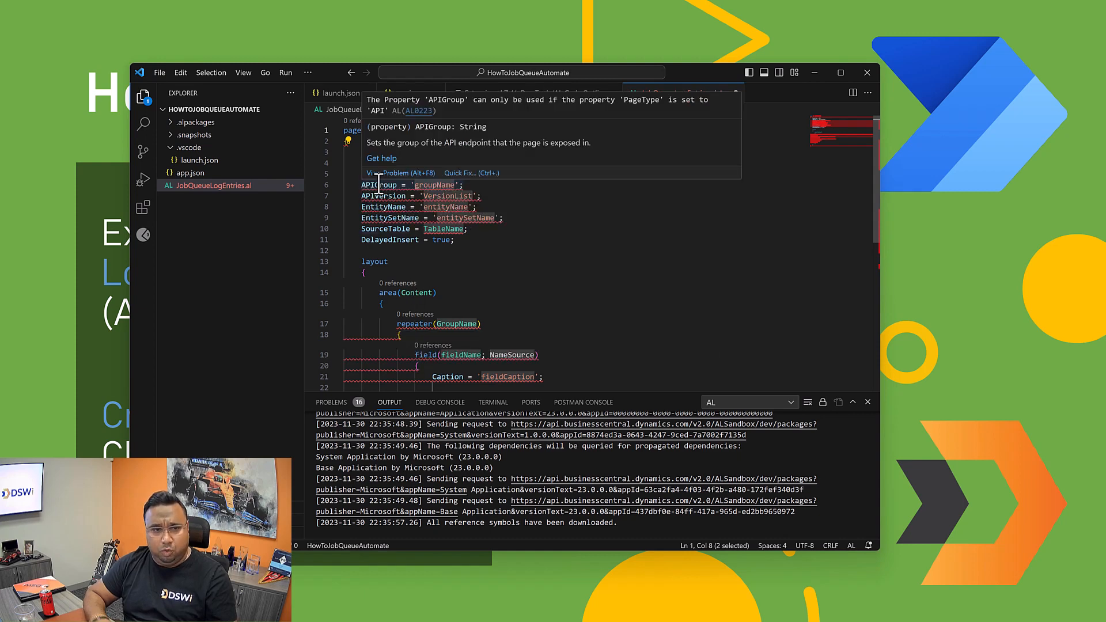
key("ctrl+a")
key("Delete")
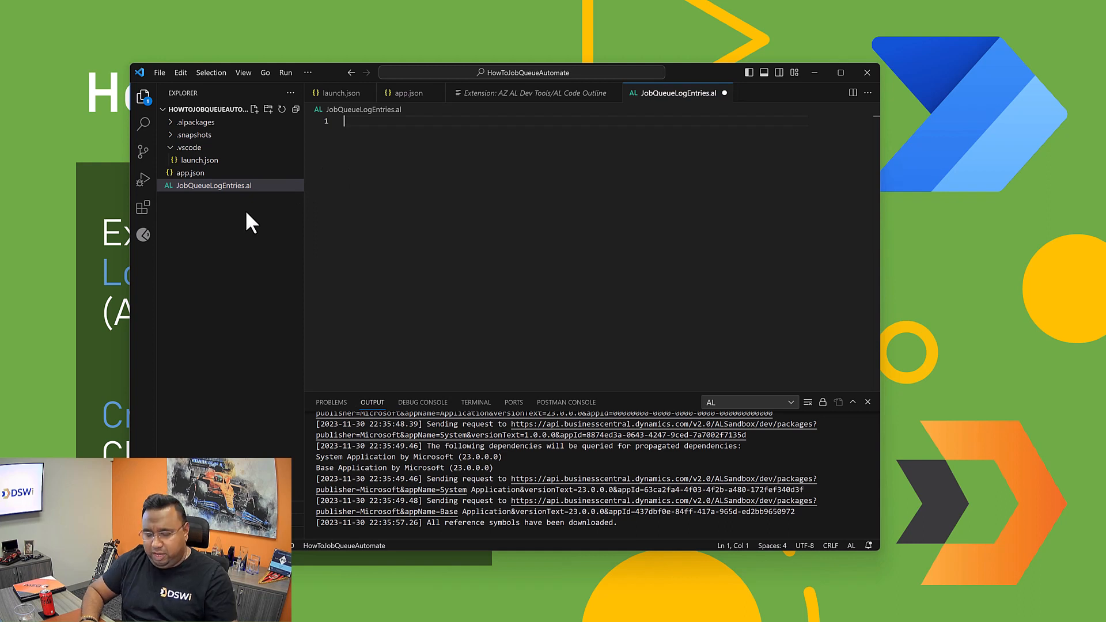
Step: Insert the standard Page tpage snippet into JobQueueLogEntries.al and review its properties, layout and actions
type("tpage")
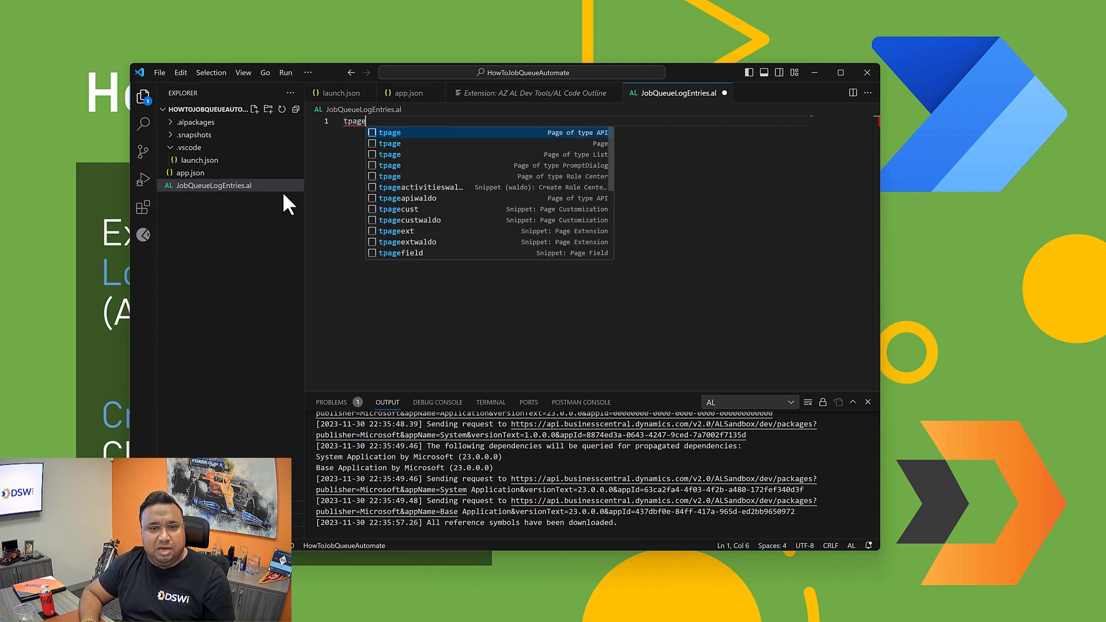
left_click(398, 144)
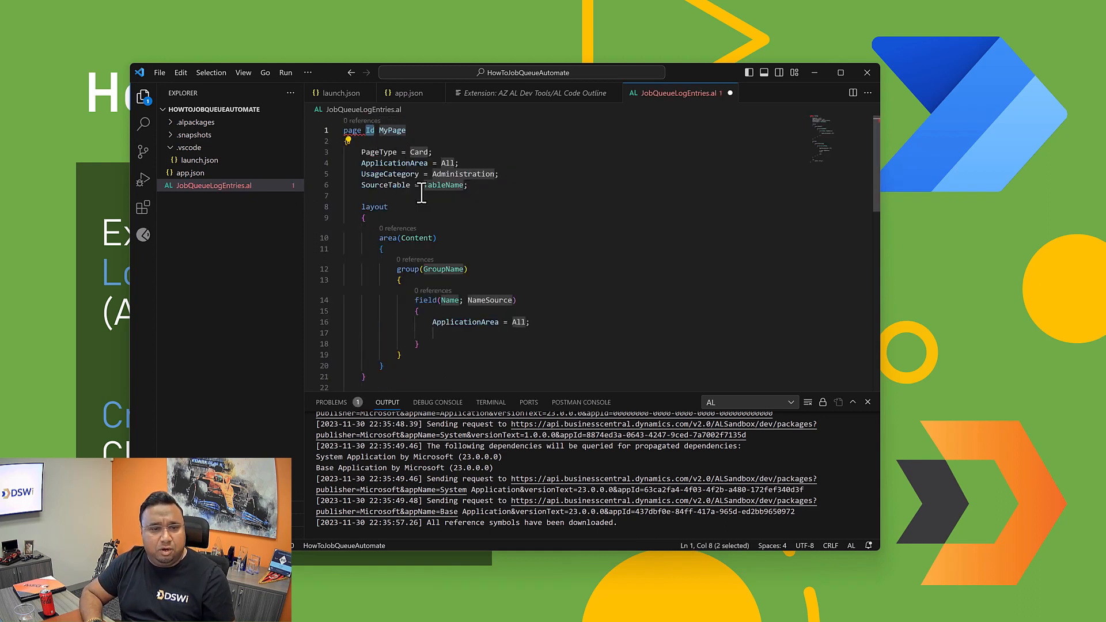
scroll(447, 297, "down", 3)
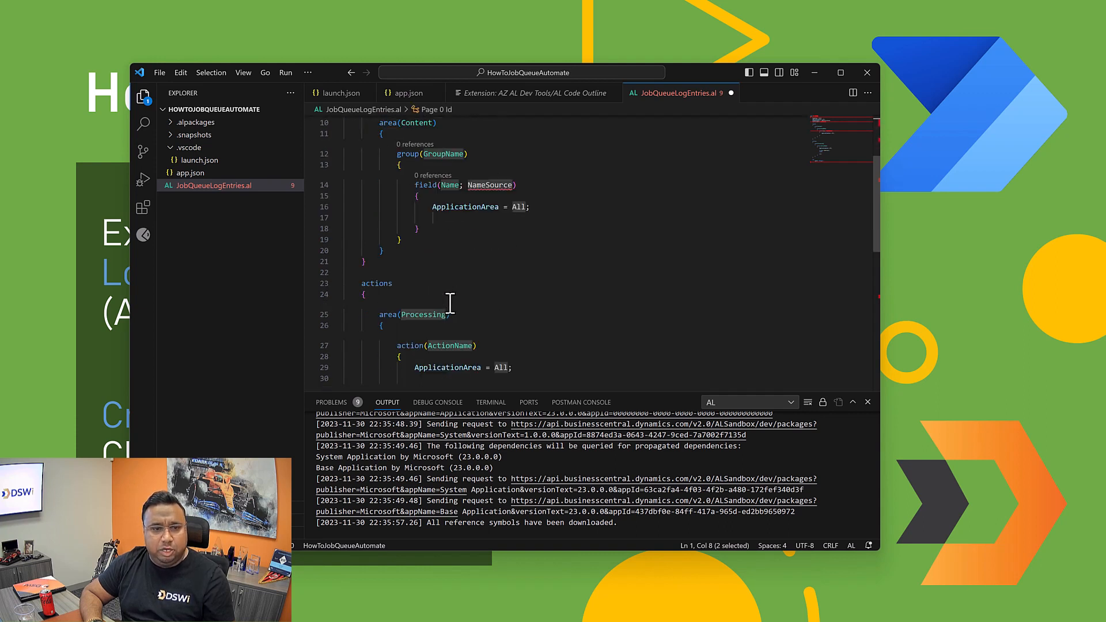
scroll(450, 303, "up", 3)
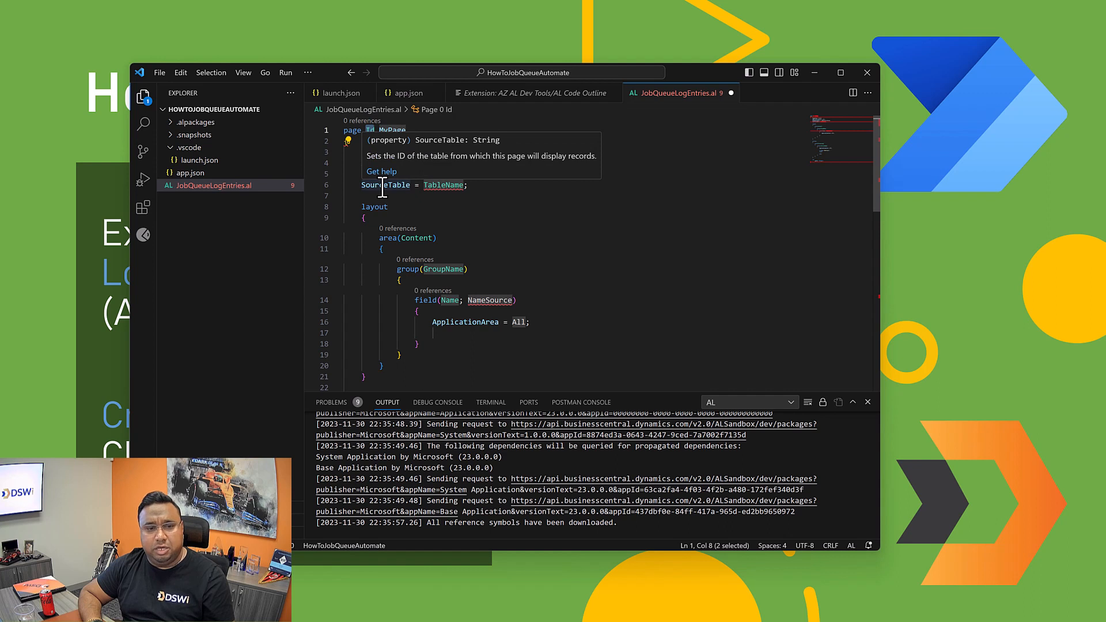
left_click(484, 190)
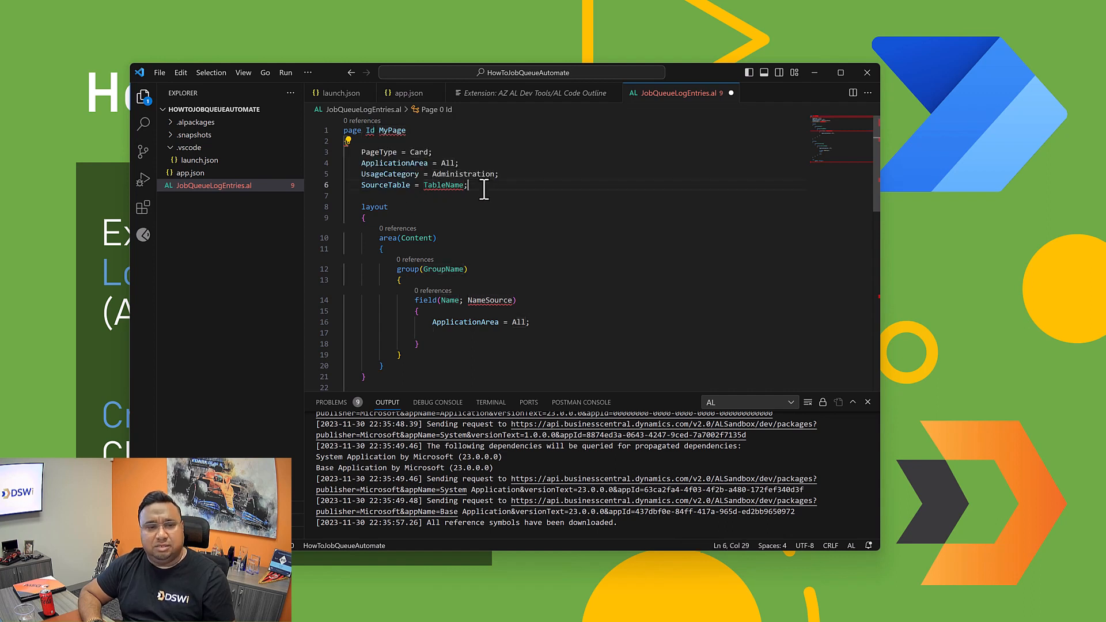
Step: Delete JobQueueLogEntries.al from the project to the Recycle Bin, discarding its unsaved changes
right_click(200, 189)
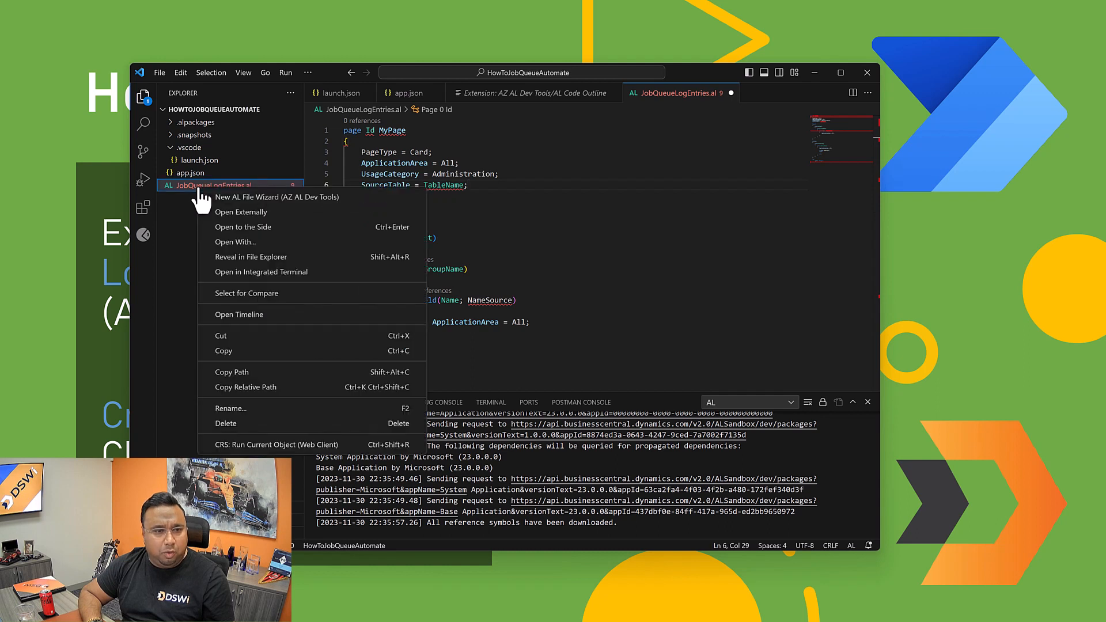
left_click(230, 425)
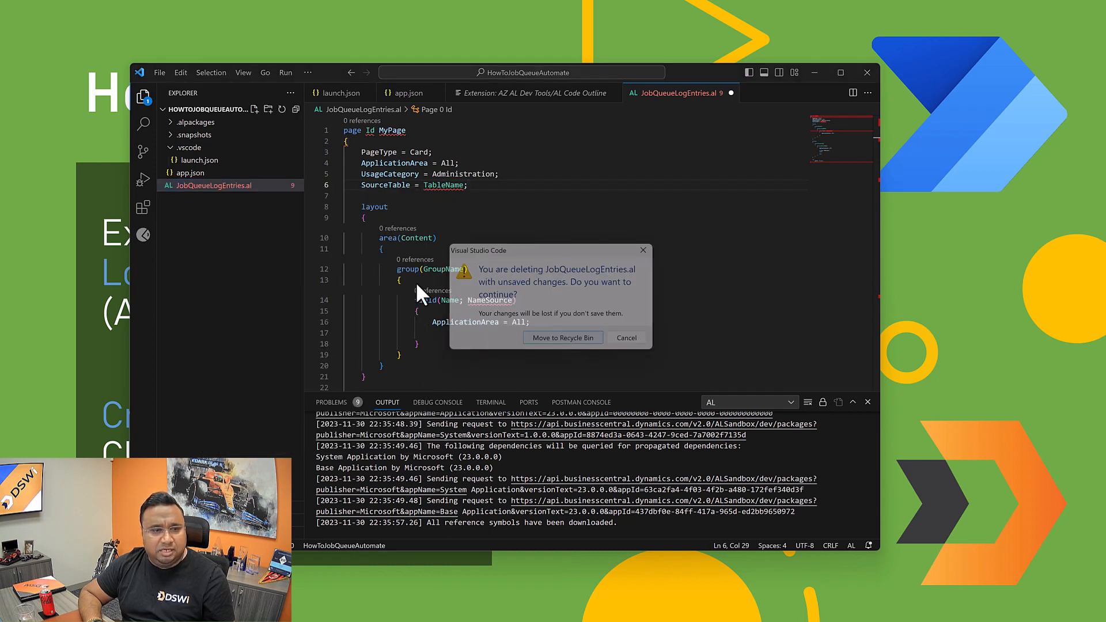
key("Return")
Step: Start the AZ AL Dev Tools New AL File Wizard in the project root for a new Page
right_click(190, 207)
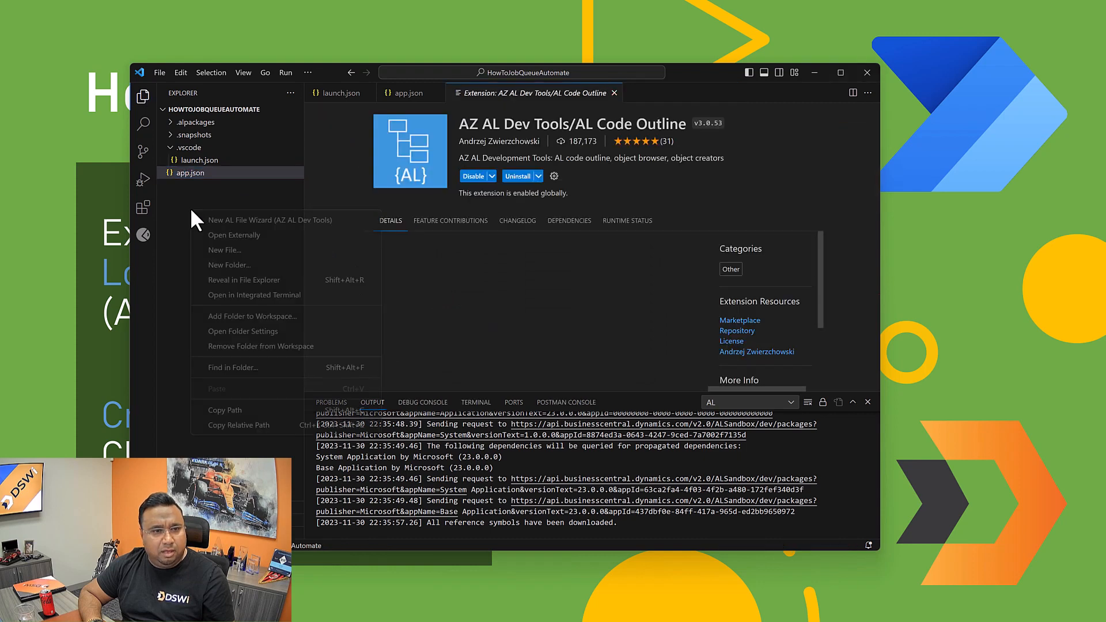
left_click(221, 222)
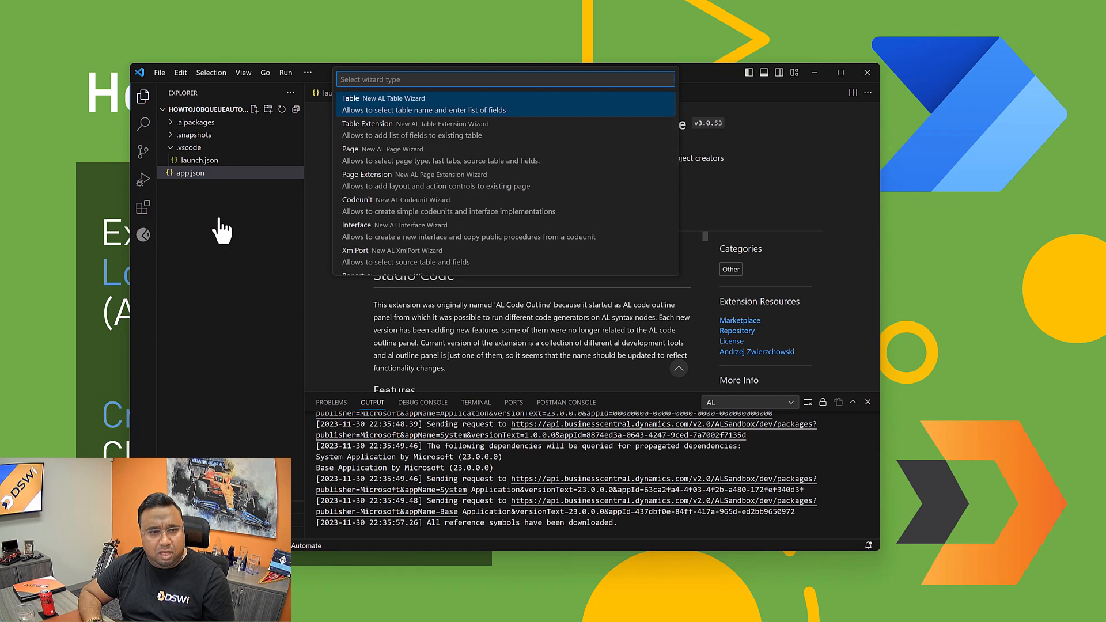
left_click(395, 162)
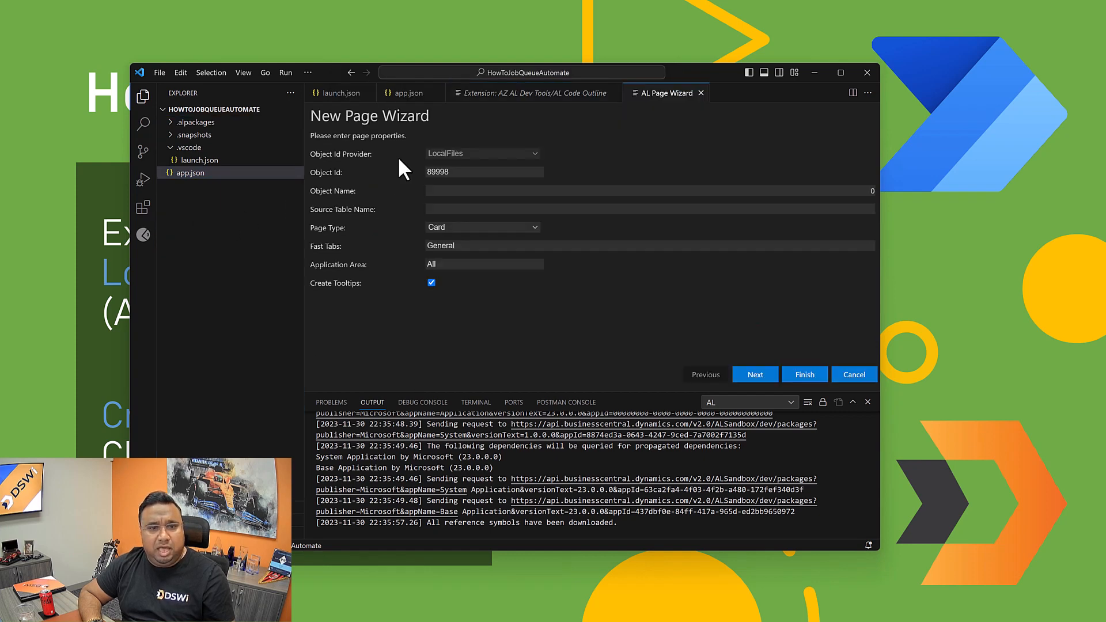
Step: Set the new page's object name to JobQueueLog API
left_click(454, 190)
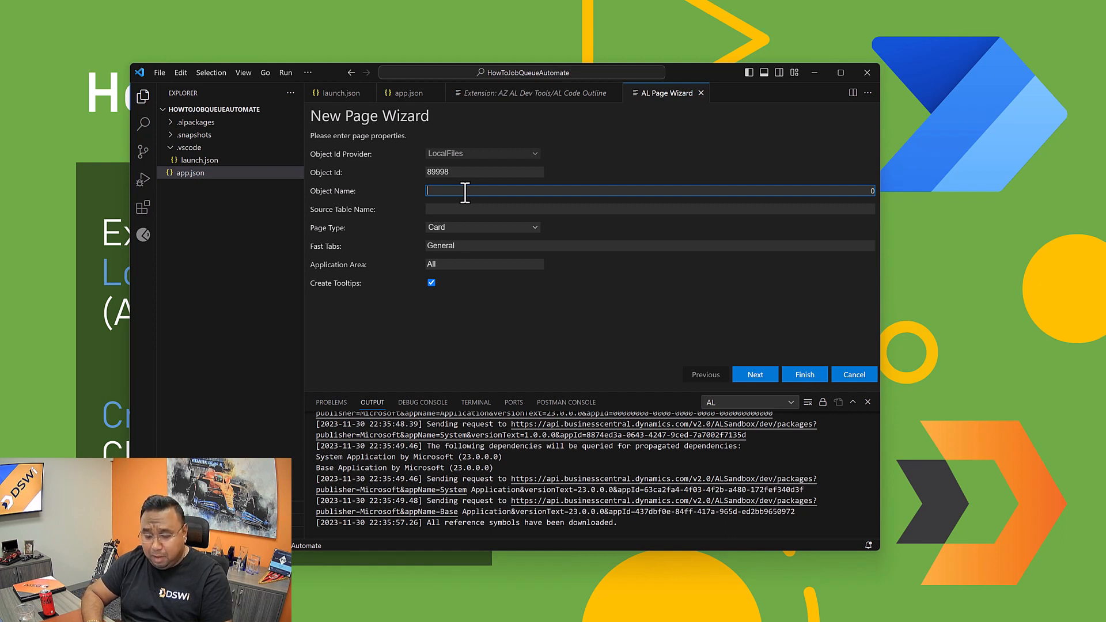
type("JobQu")
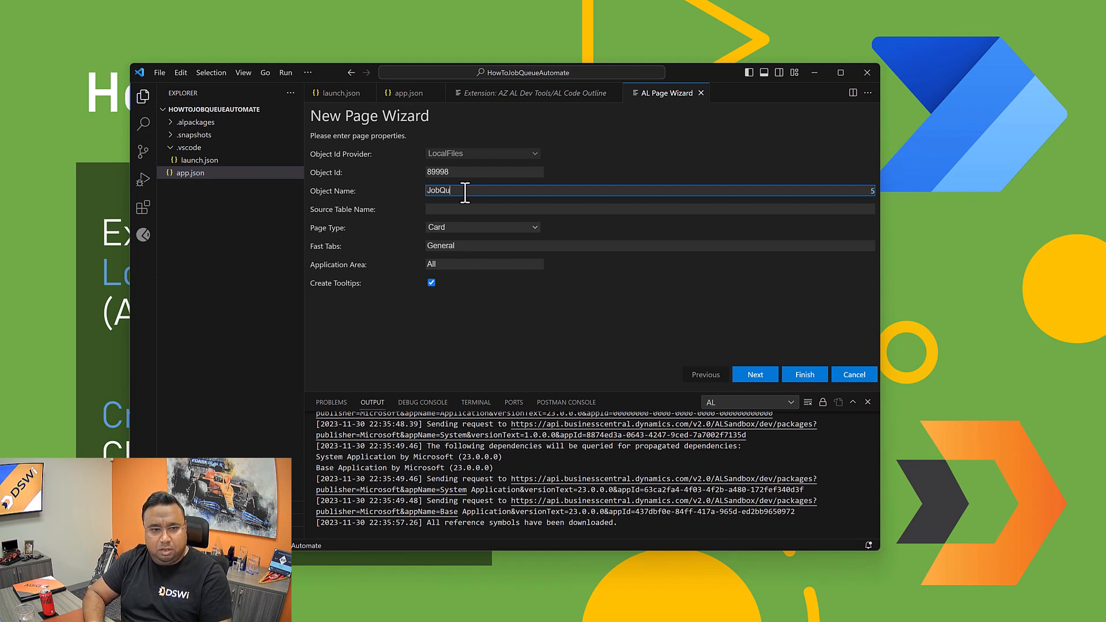
type("eue")
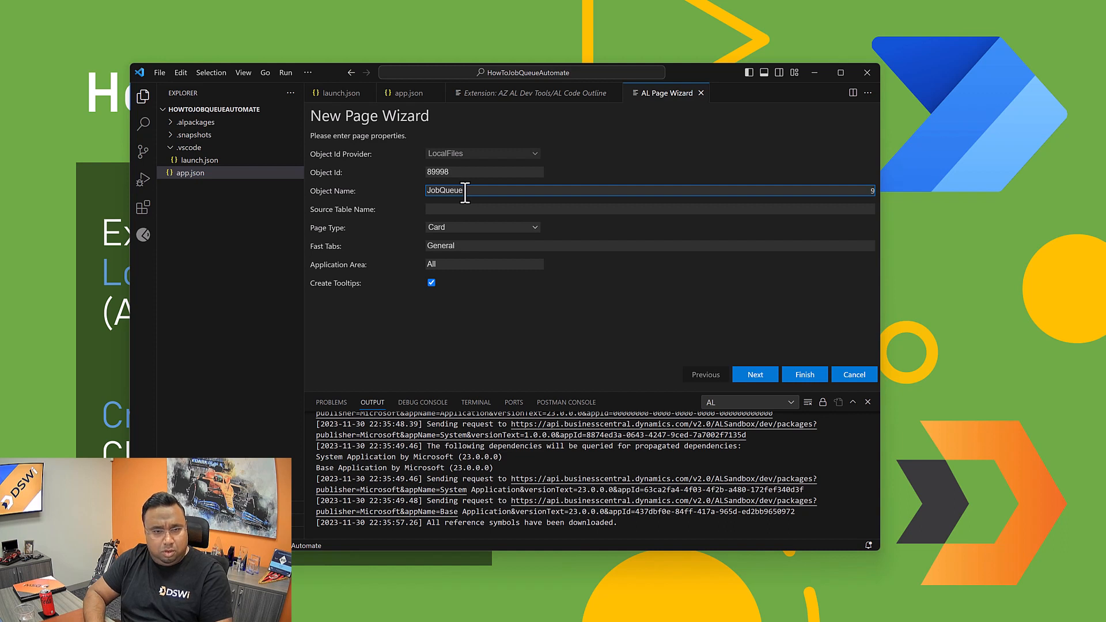
type("Entries")
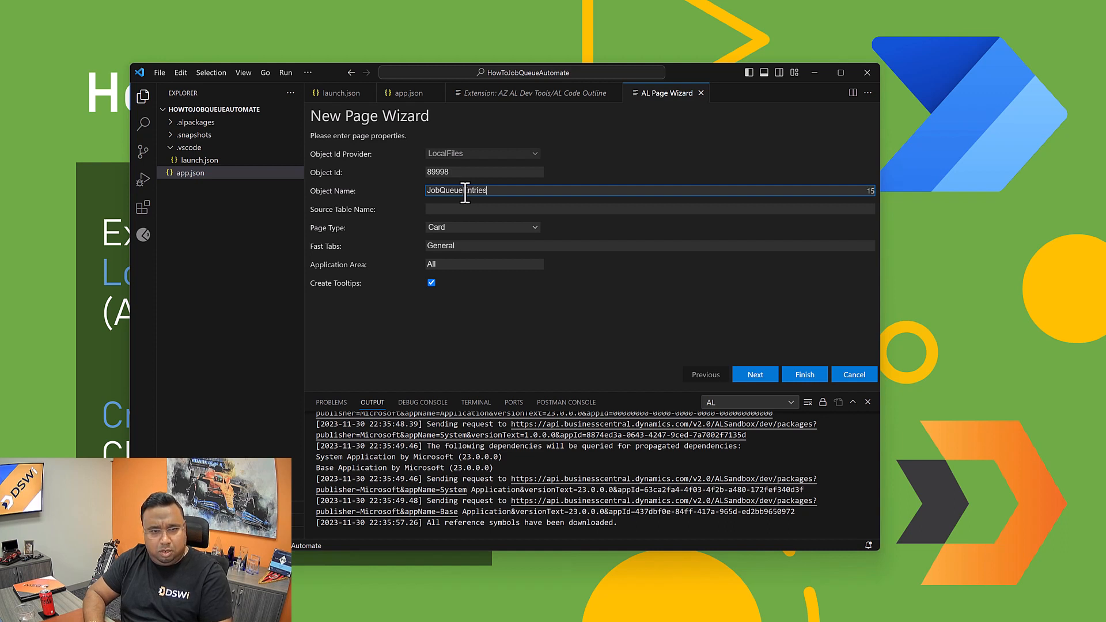
key("BackSpace")
key("BackSpace")
key("BackSpace")
key("BackSpace")
key("BackSpace")
key("BackSpace")
key("BackSpace")
type("Log")
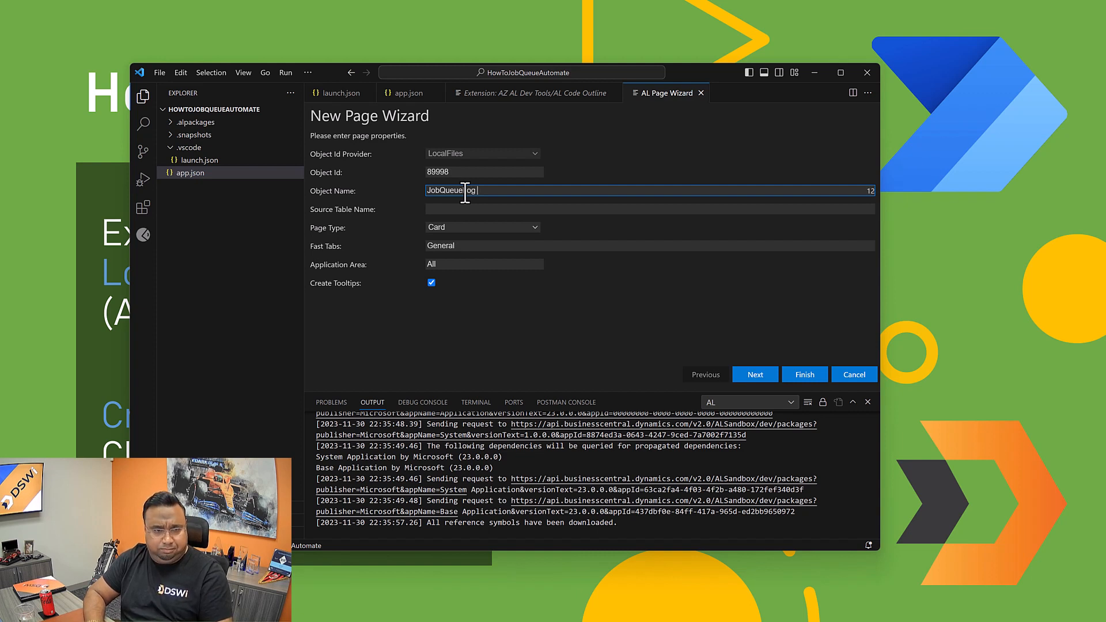
type(" API")
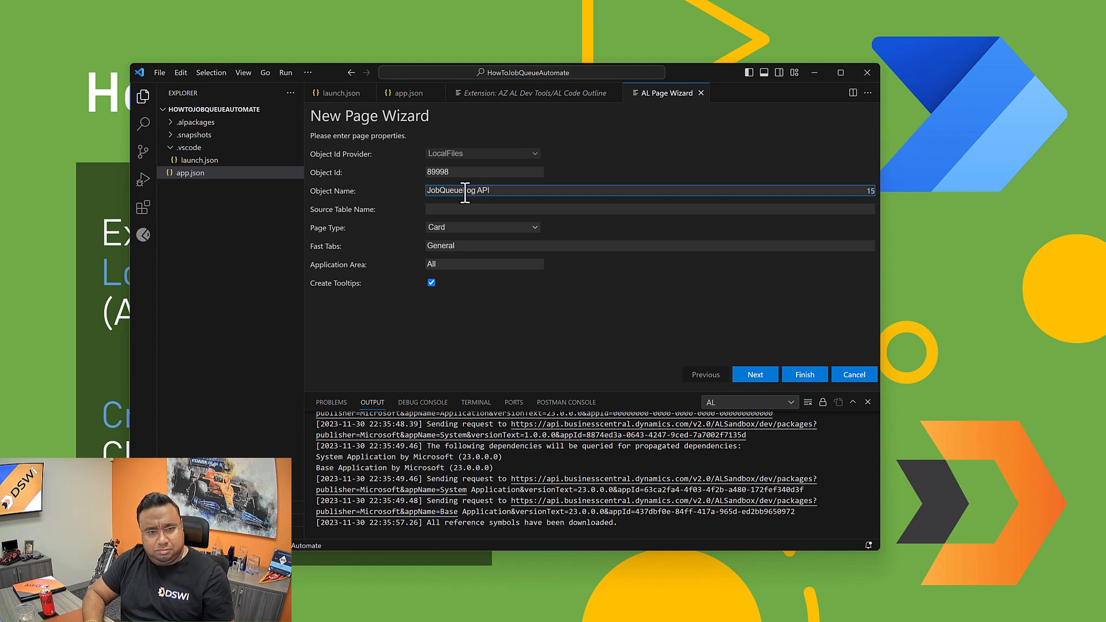
Step: Set the page's source table to Job Queue Log Entry and its page type to API
left_click(463, 209)
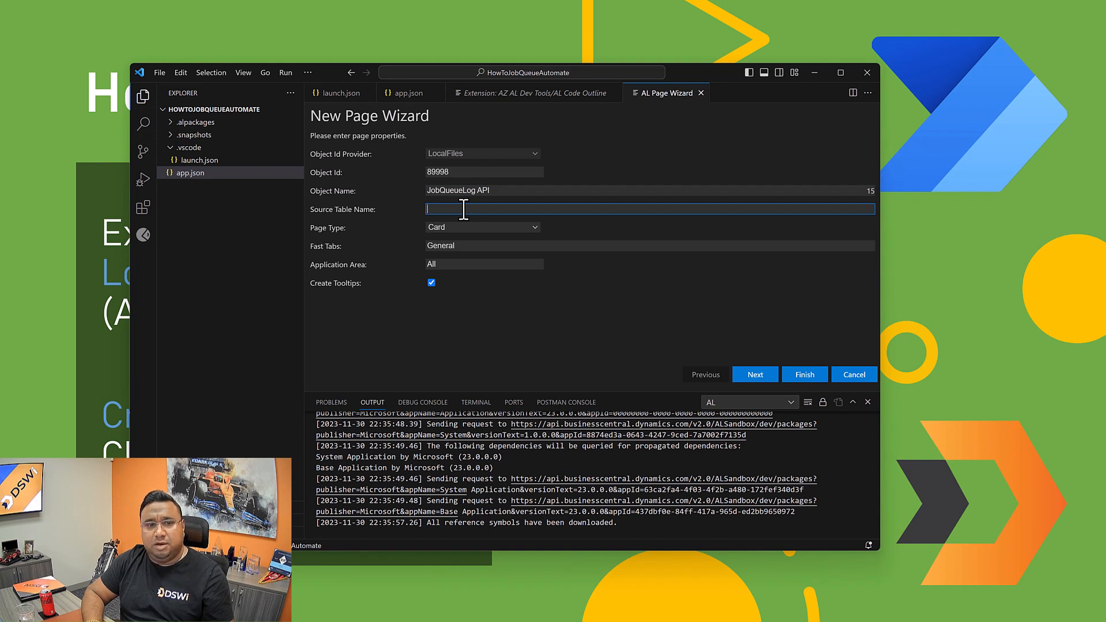
type("Job")
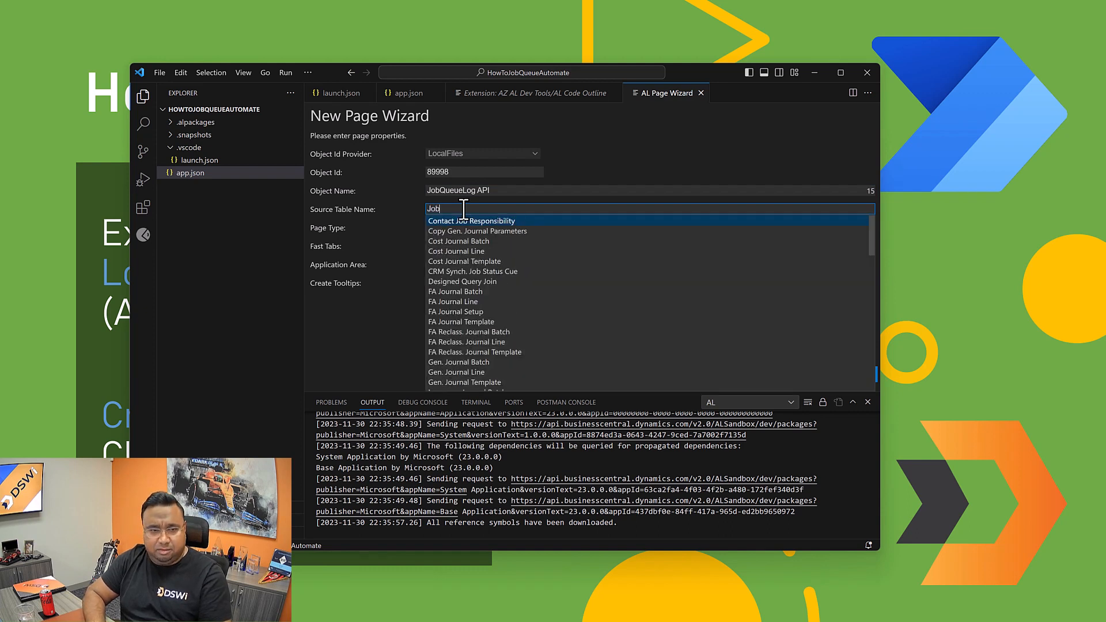
type(" Que")
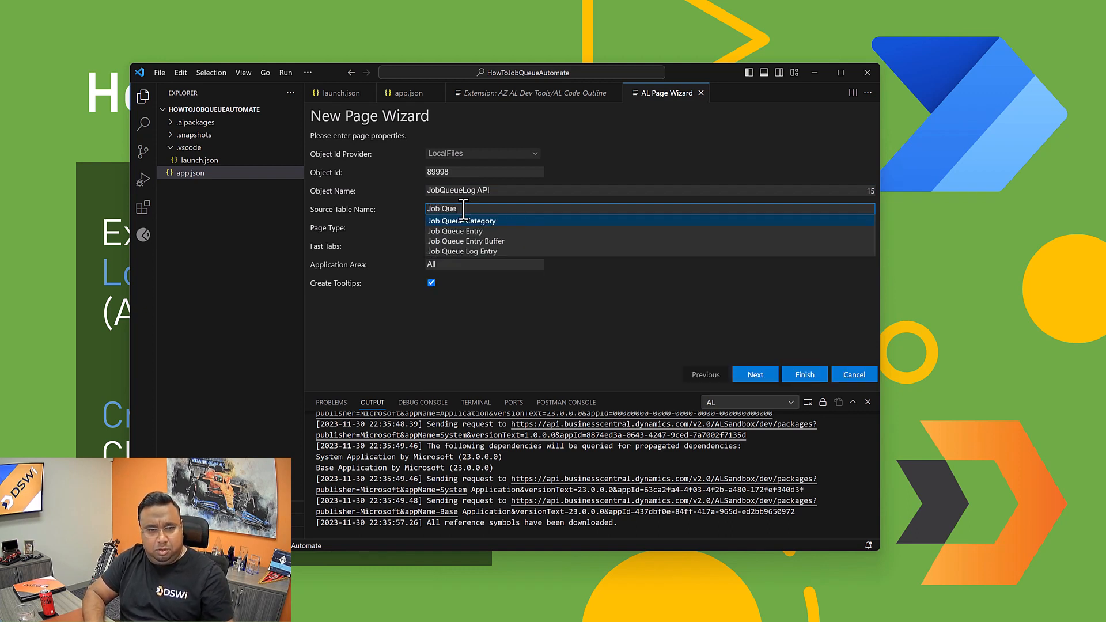
left_click(459, 252)
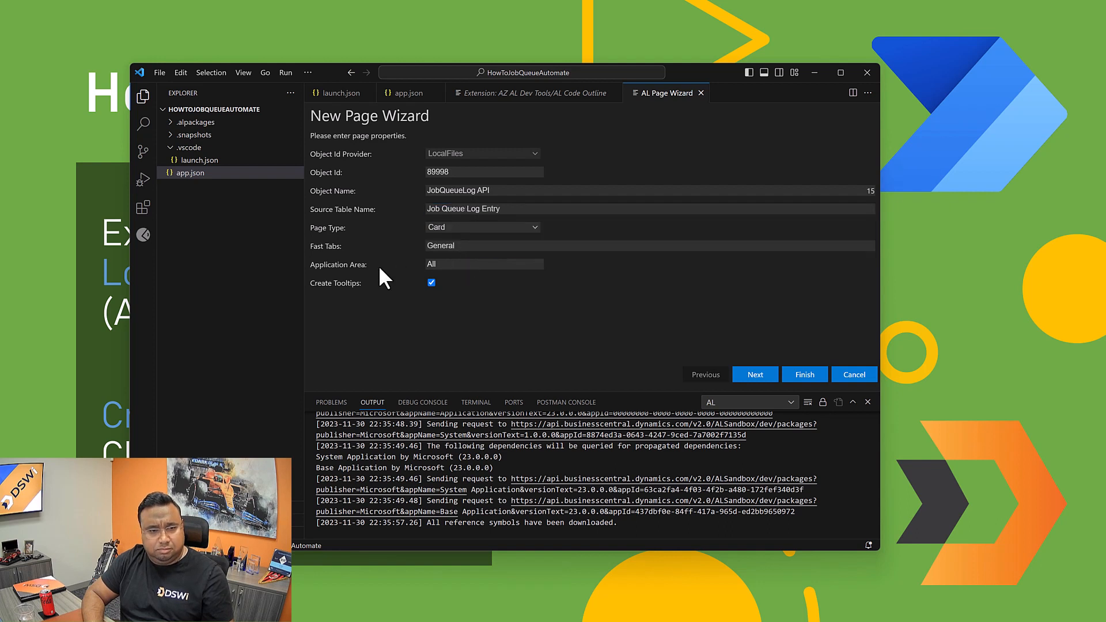
left_click(450, 228)
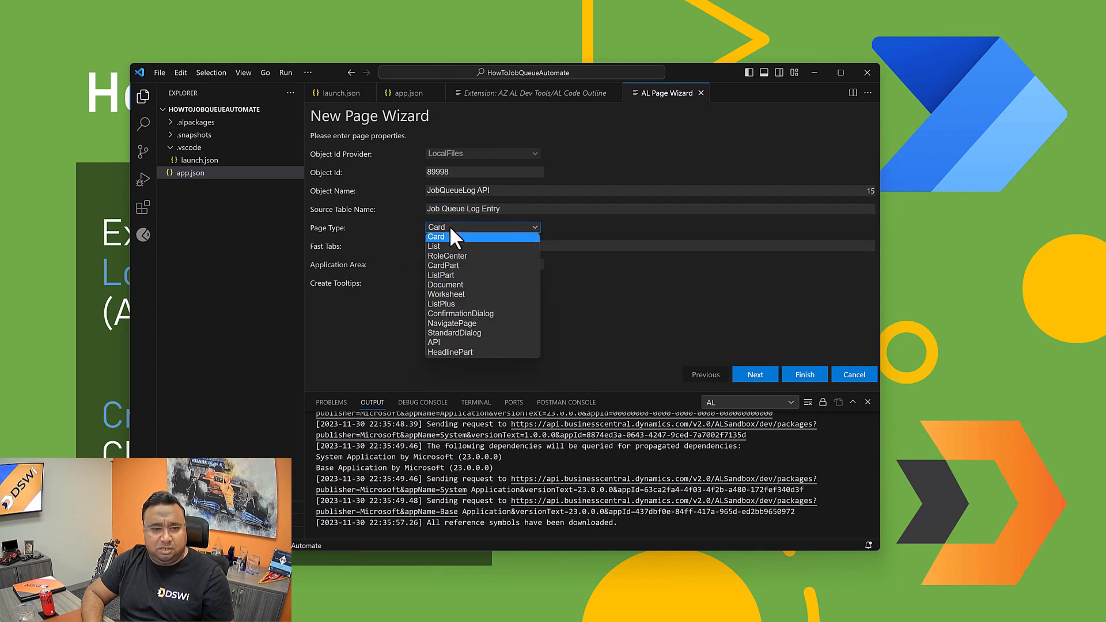
left_click(436, 342)
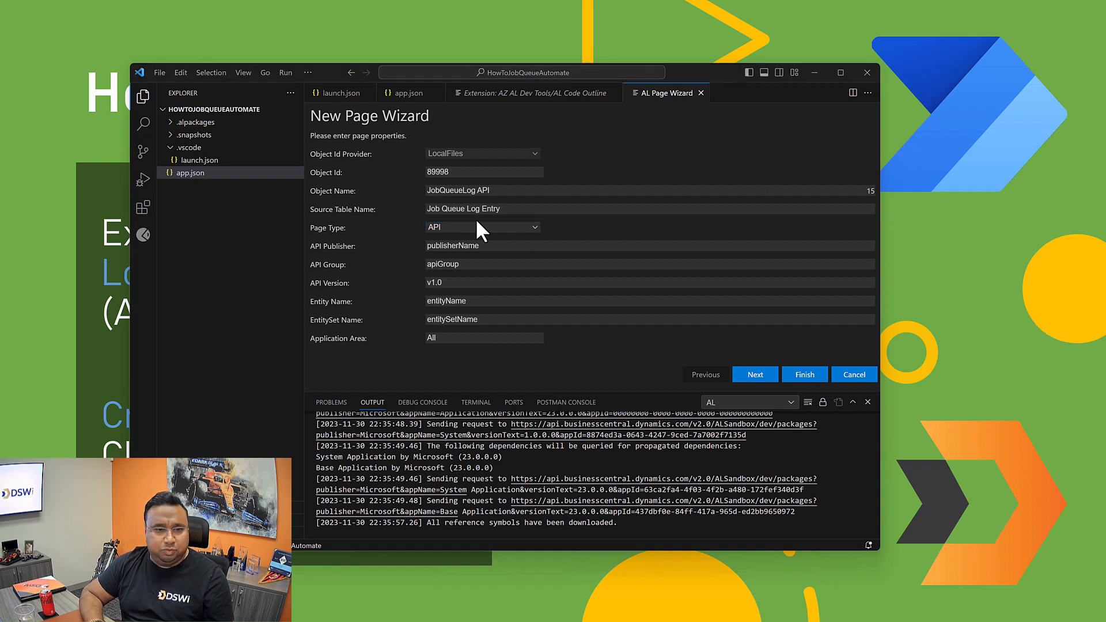
Step: Set the API publisher to DSWi and the API group to DSWiAutomation
double_click(472, 246)
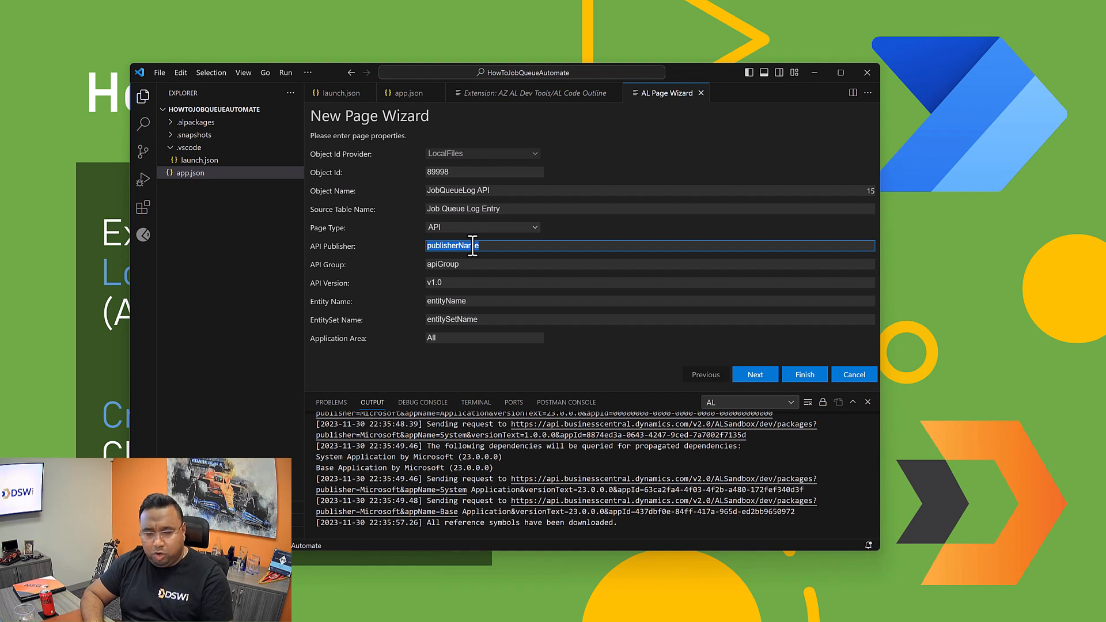
type("DSWi")
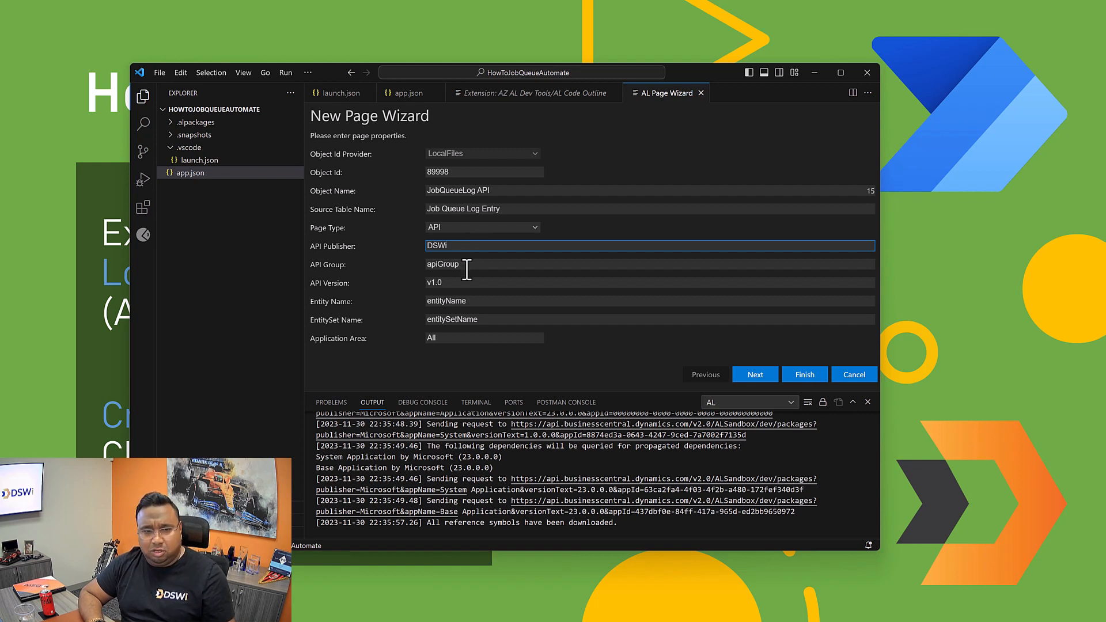
double_click(462, 264)
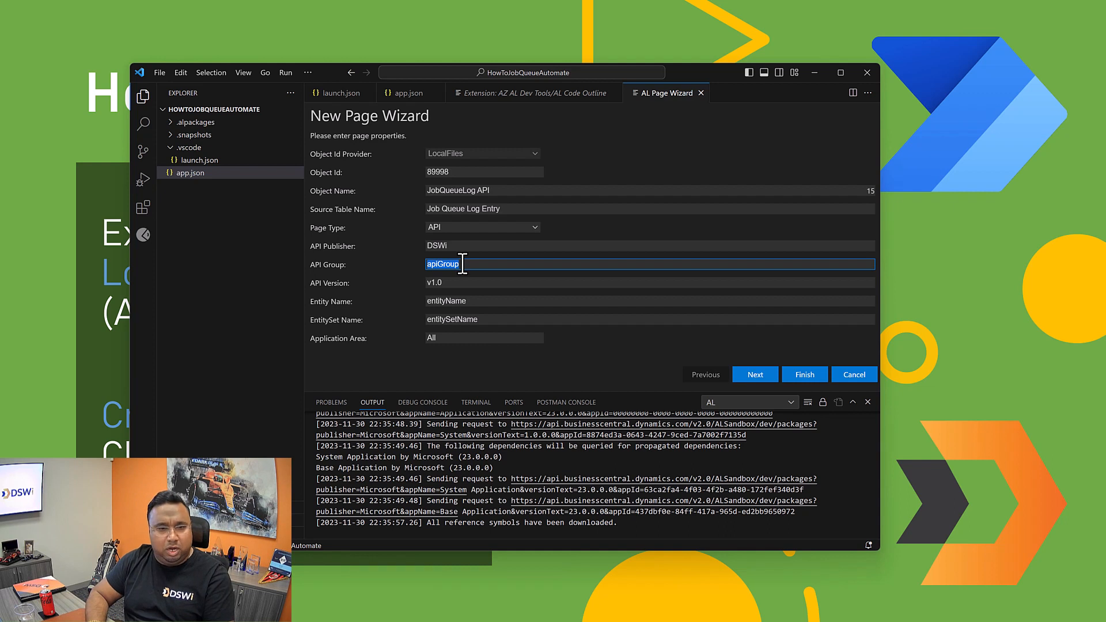
type("DSWi")
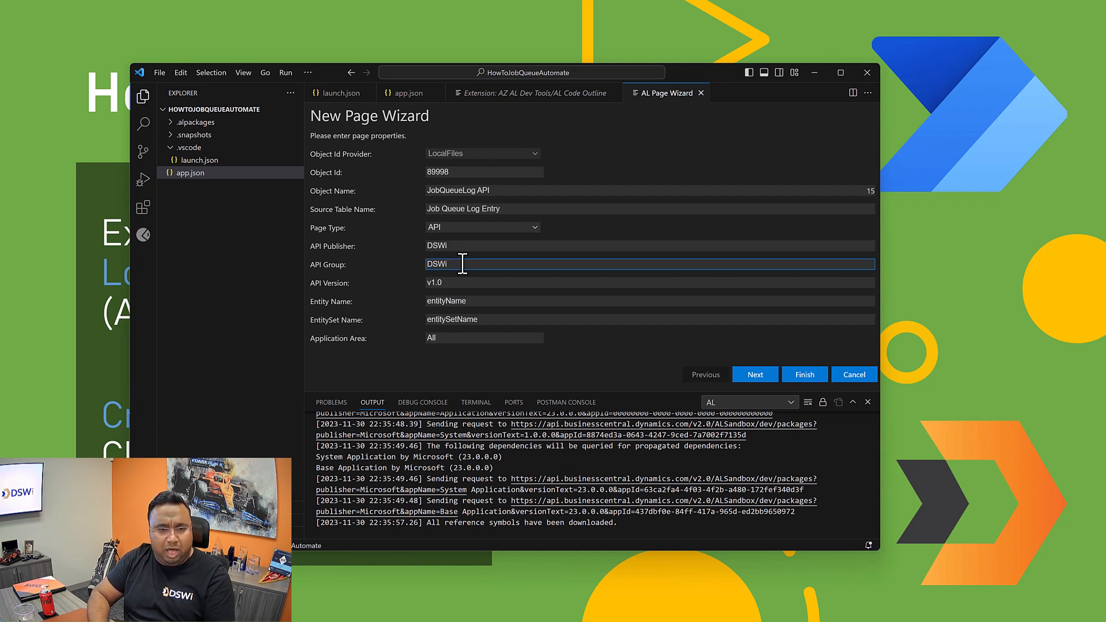
type("Automation")
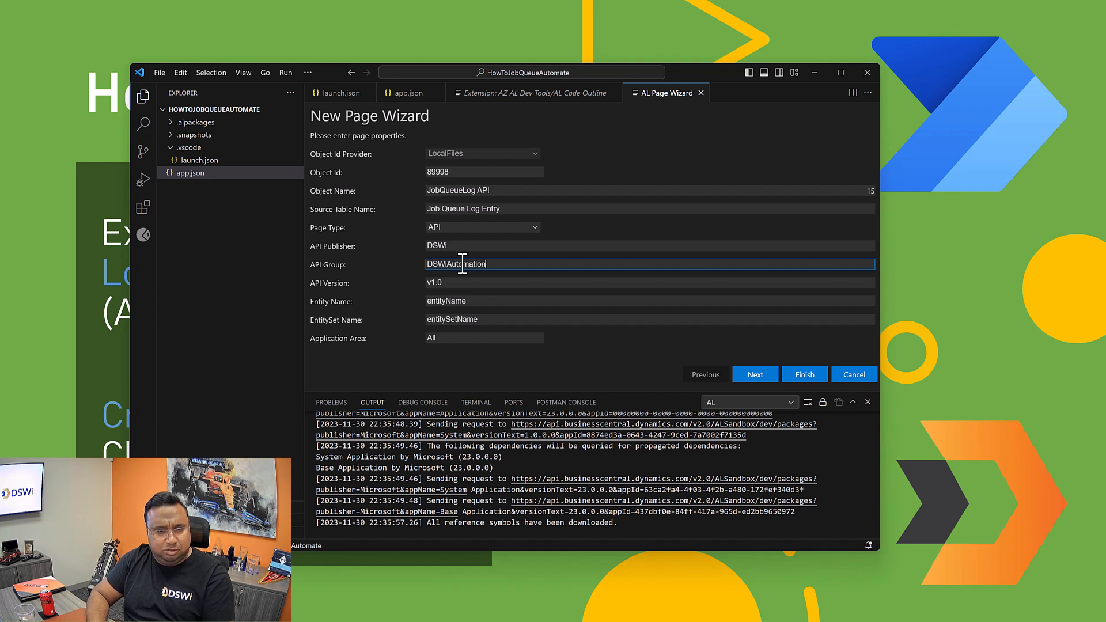
left_click(459, 283)
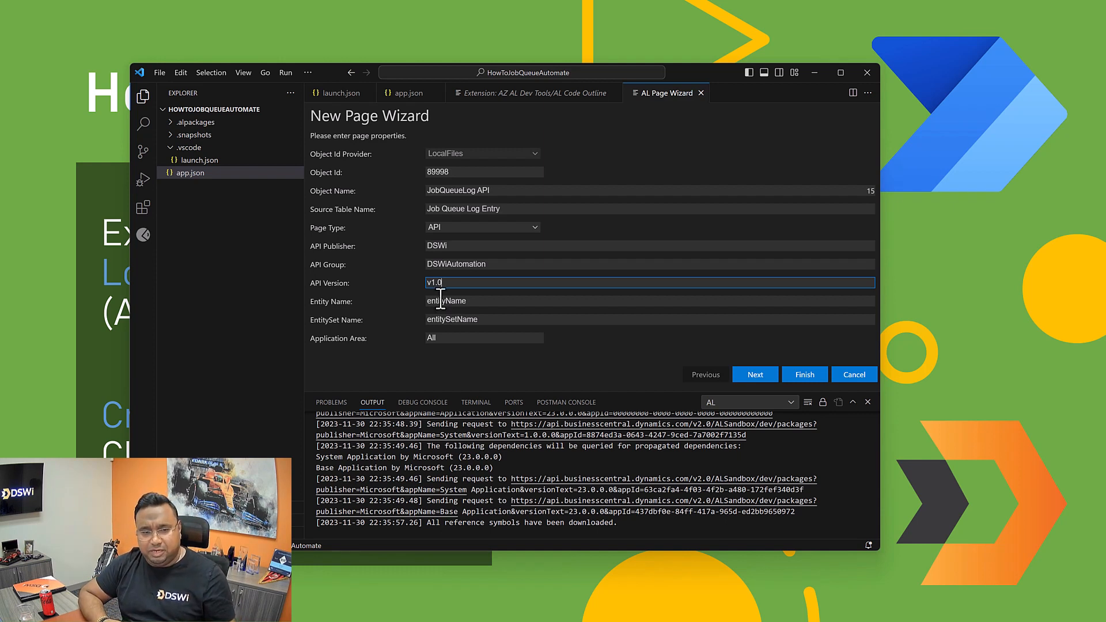
Step: Set the API page's entity name to Job Queue Log Entry
double_click(440, 299)
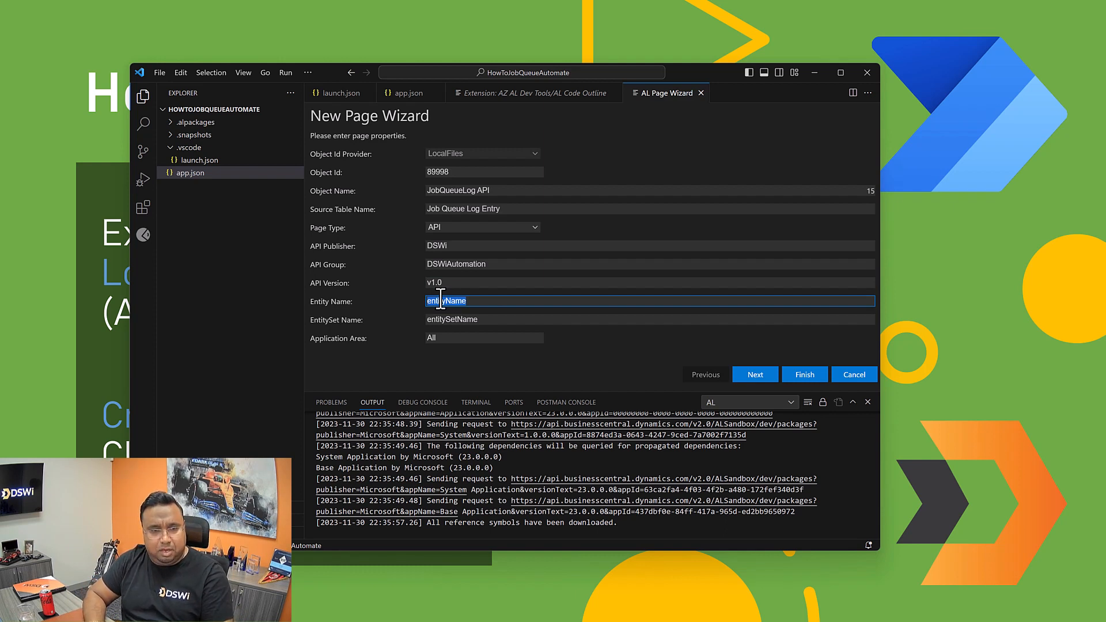
type("JobQ")
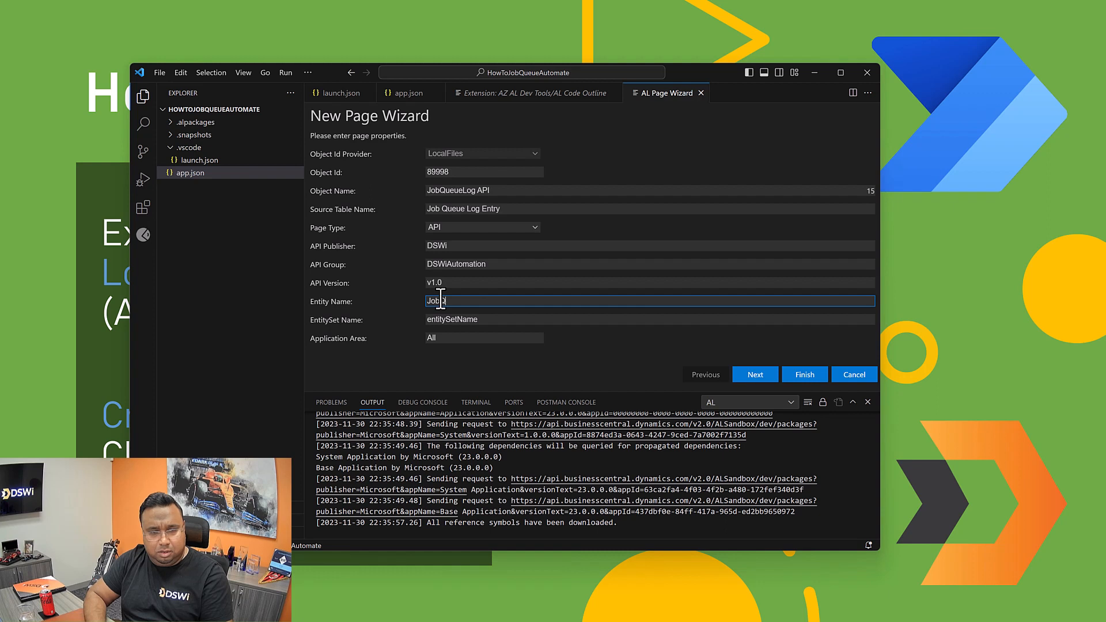
type("ueueL")
key("BackSpace")
key("BackSpace")
key("BackSpace")
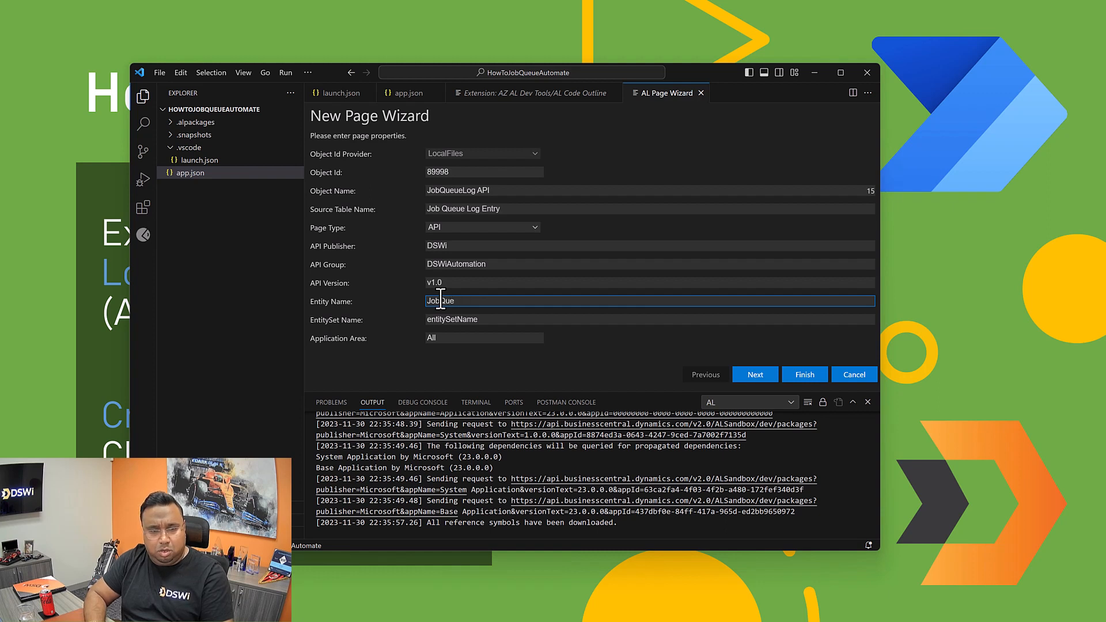
key("BackSpace")
key("BackSpace")
key("BackSpace")
type("Queu")
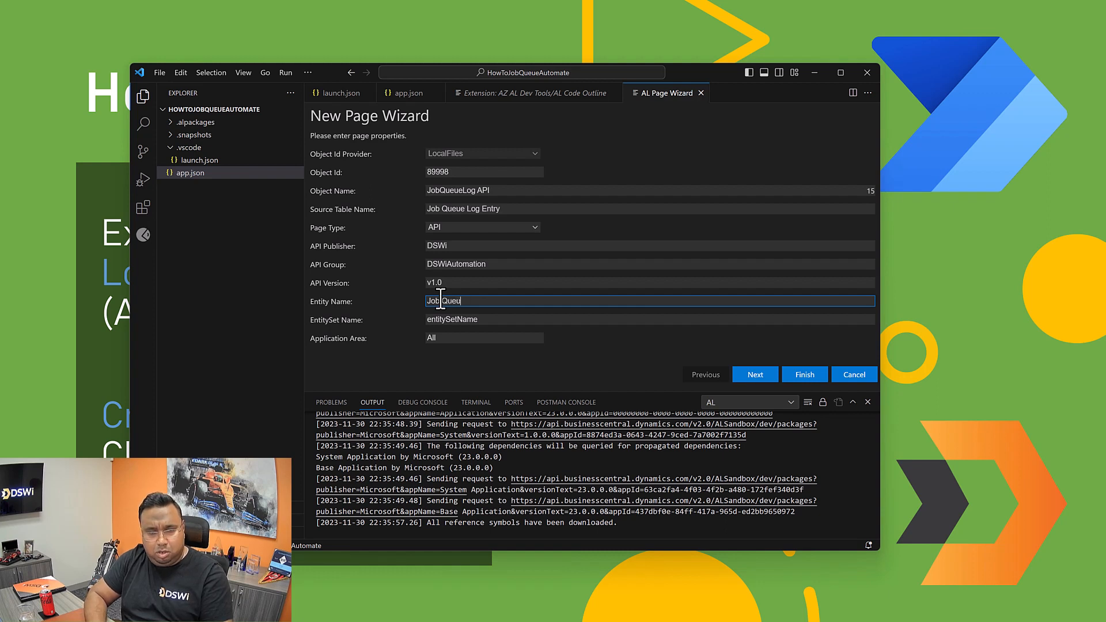
type("e Log Entry")
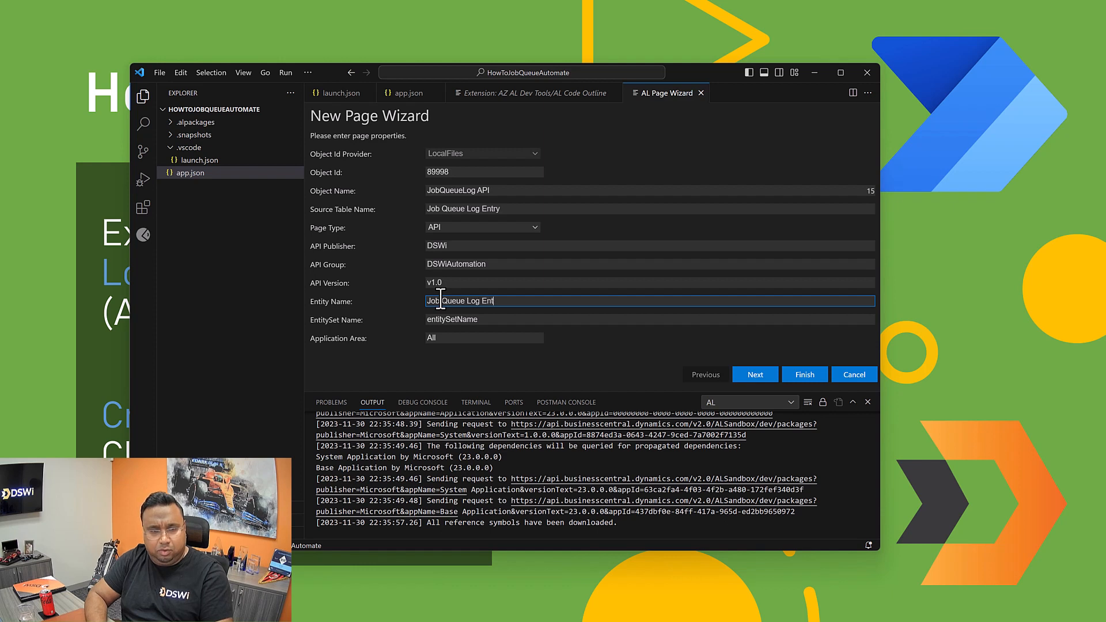
Step: Set the API page's entity set name to JobQueueLogEntries
double_click(448, 319)
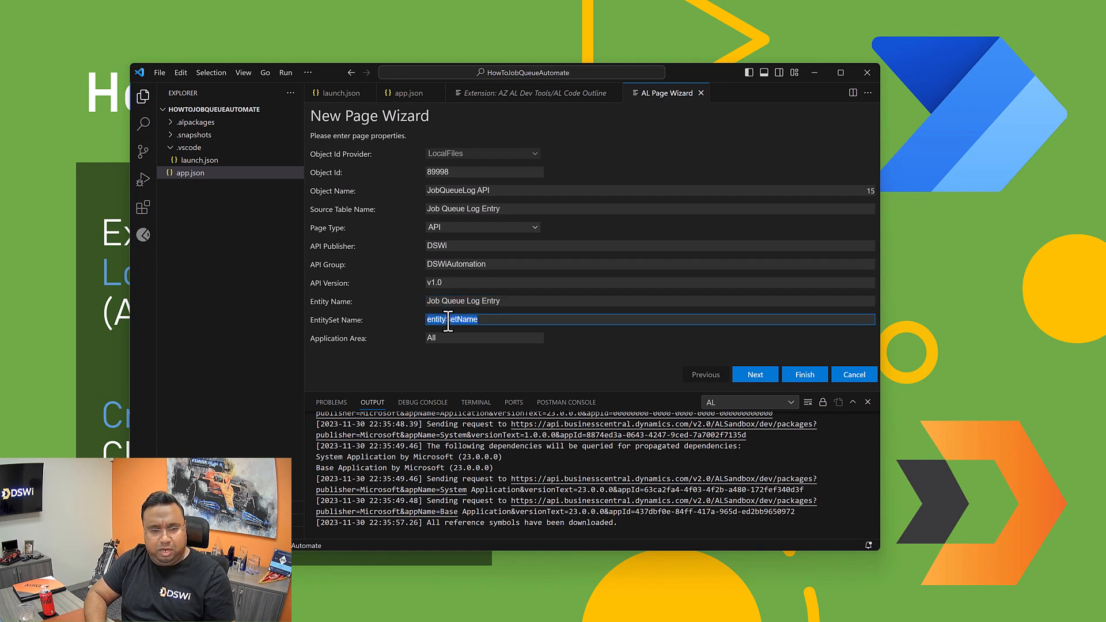
type("JobQ")
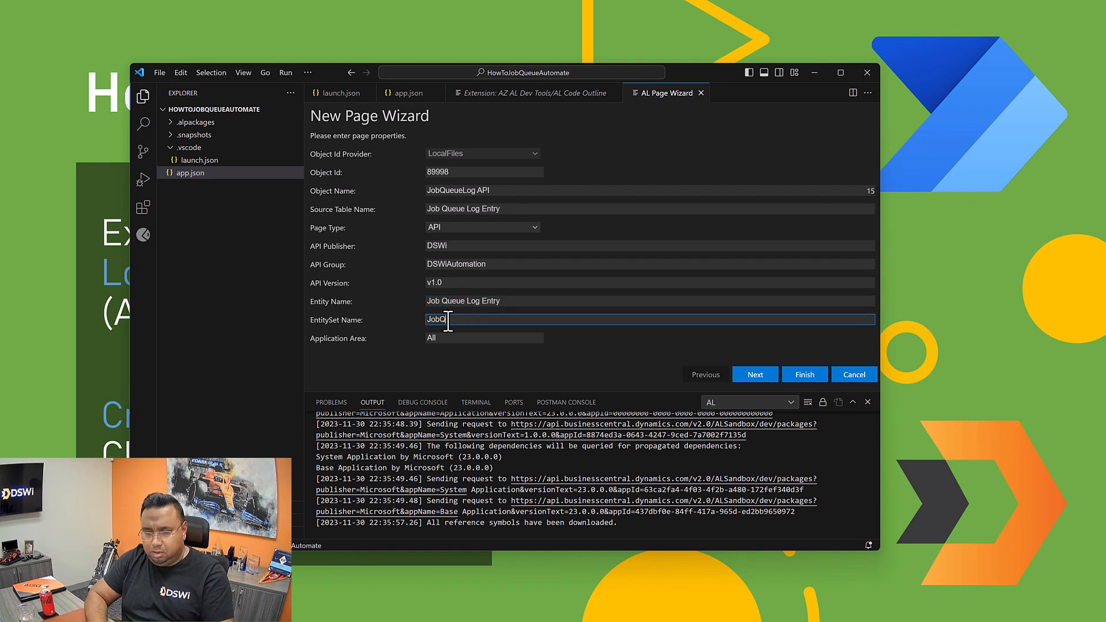
type("ueueLogEnt")
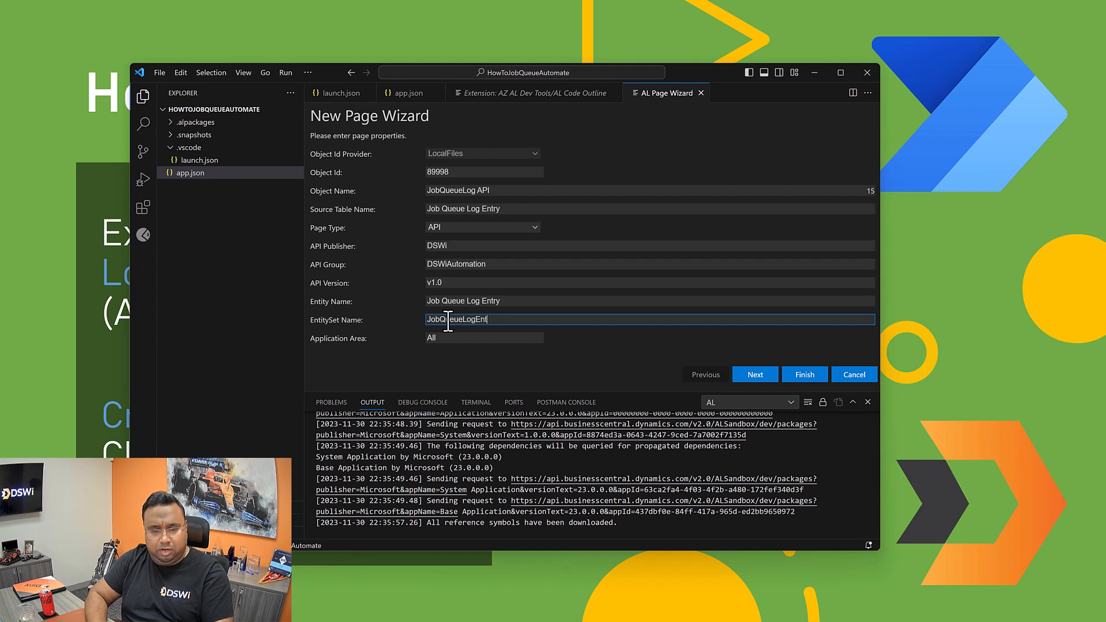
type("ries")
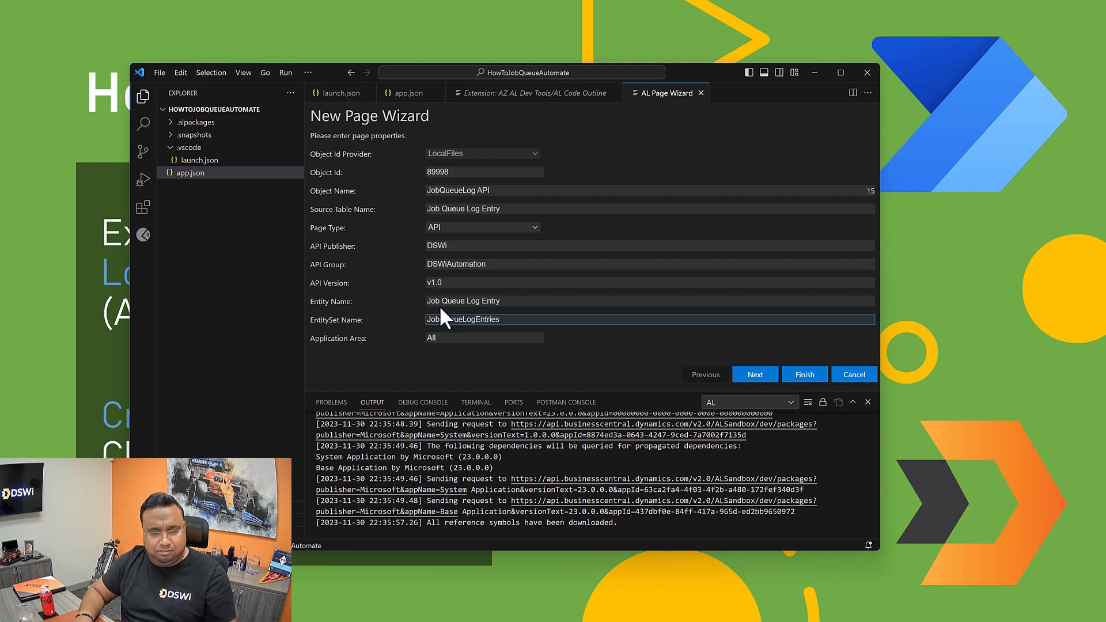
Step: Remove the spaces from the entity name so it reads JobQueueLogEntry
left_click(440, 302)
key("Delete")
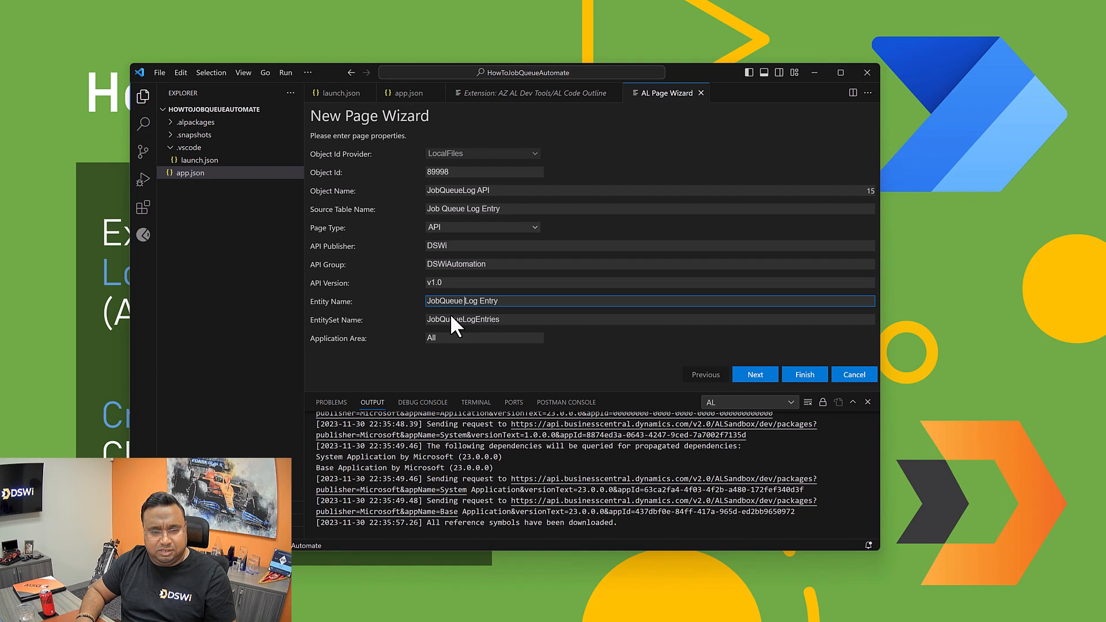
key("BackSpace")
left_click(476, 300)
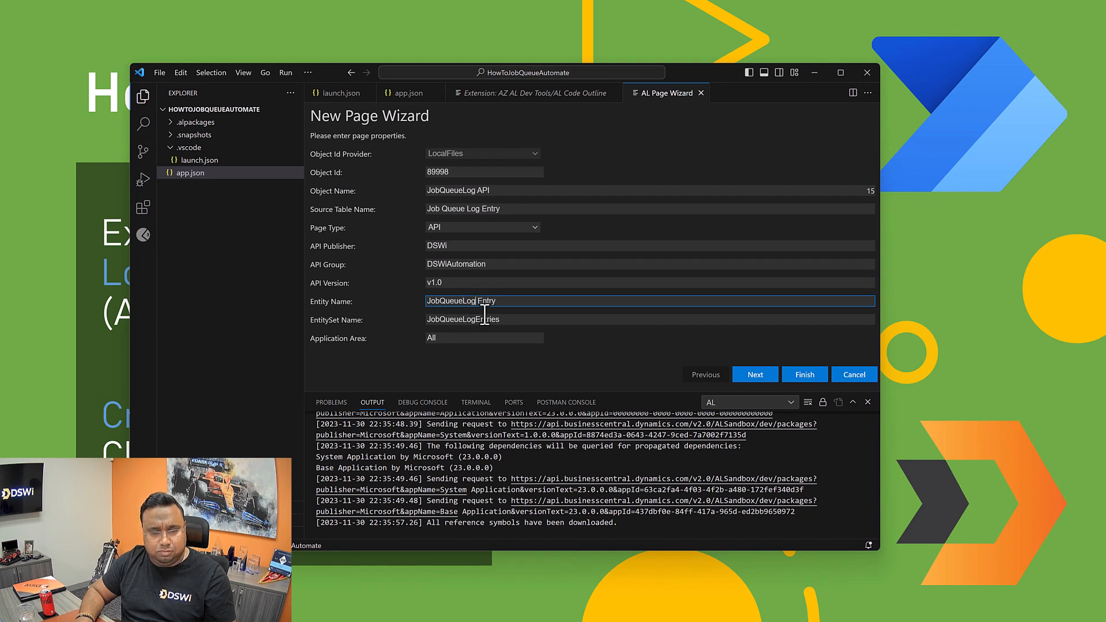
key("Delete")
left_click(545, 322)
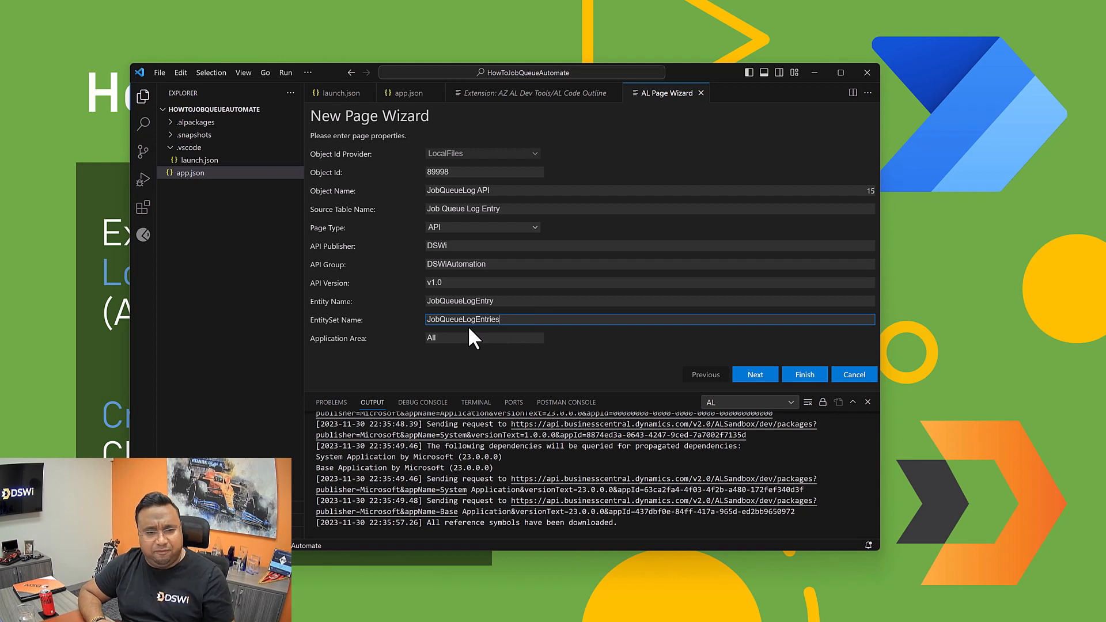
Step: Continue to the page field selection and add the ID and Status fields
left_click(755, 374)
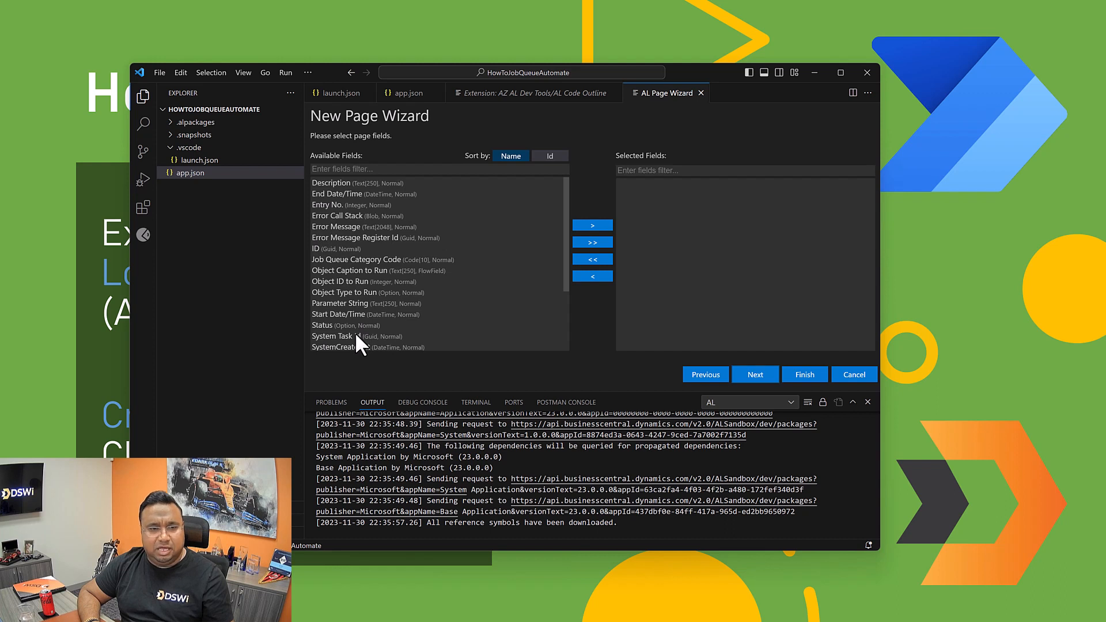
left_click(319, 248)
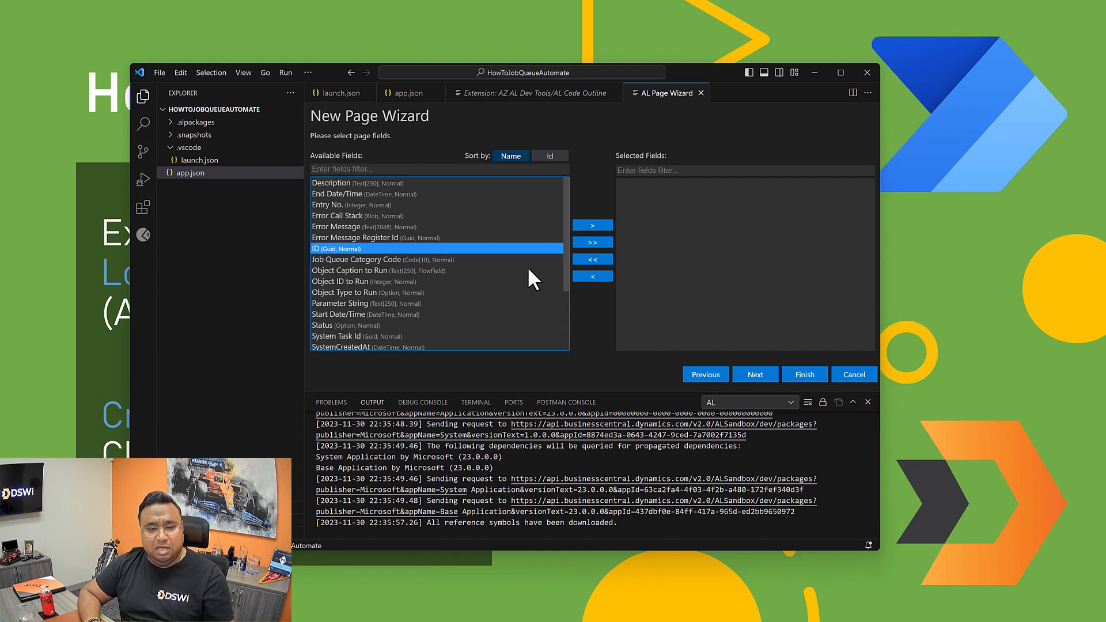
left_click(586, 225)
left_click(333, 314)
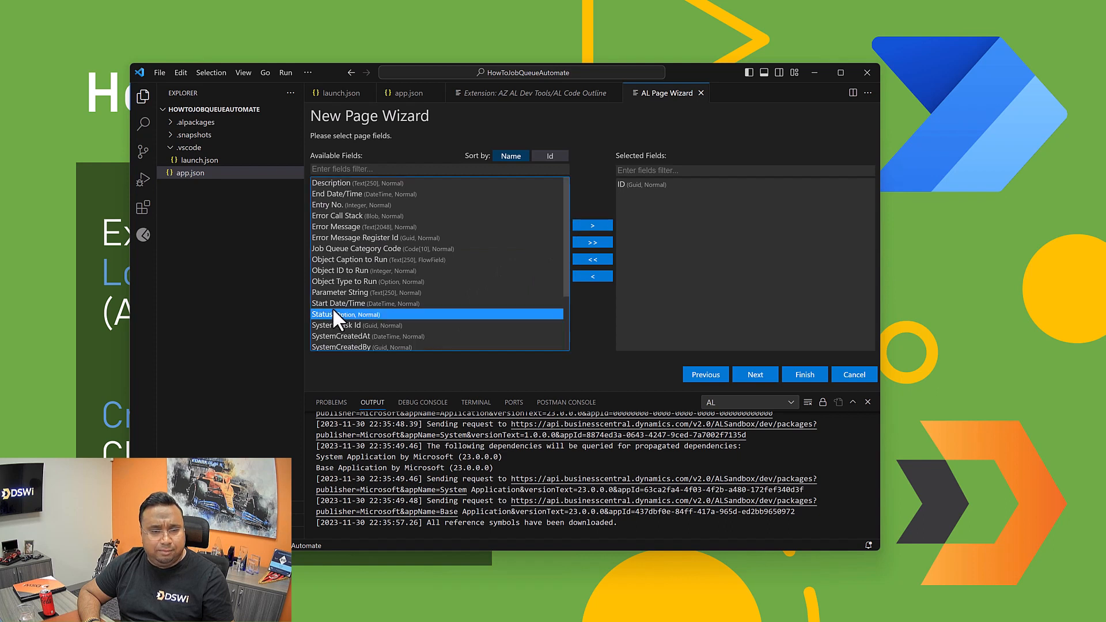
left_click(607, 225)
Step: Add the Object Type to Run, Object ID to Run and Object Caption to Run fields to the page
scroll(430, 282, "down", 3)
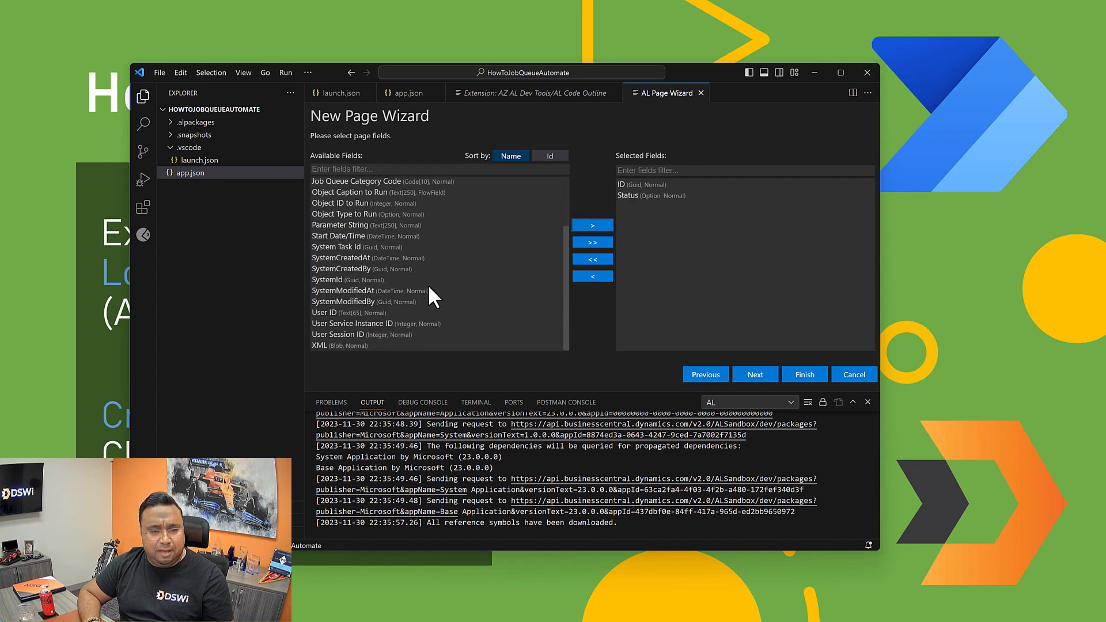
scroll(344, 307, "up", 2)
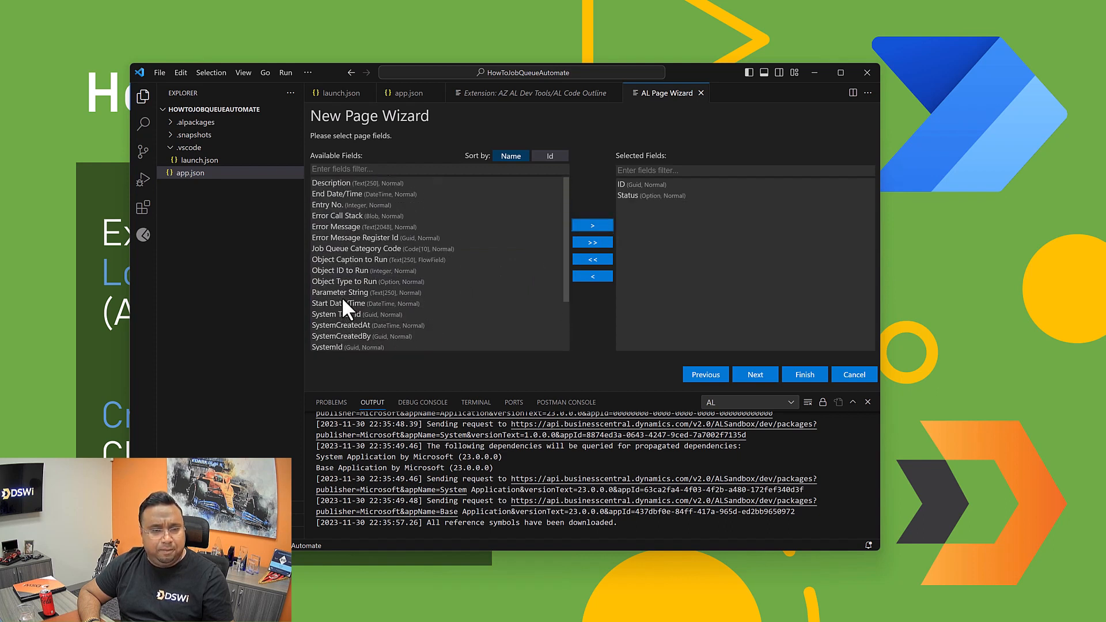
left_click(324, 282)
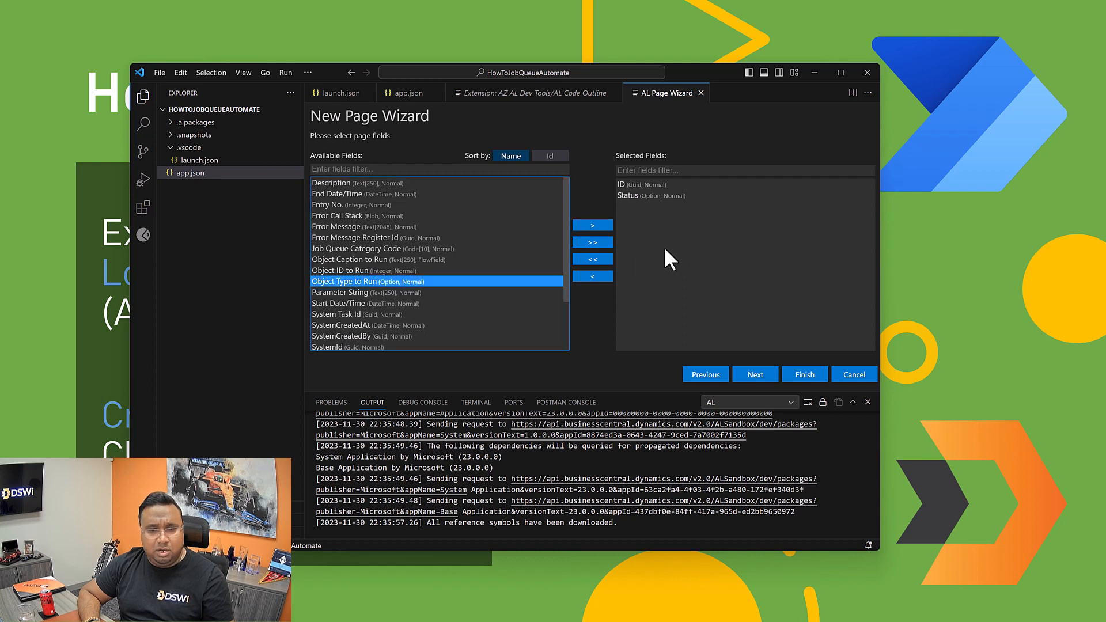
left_click(599, 226)
left_click(333, 270)
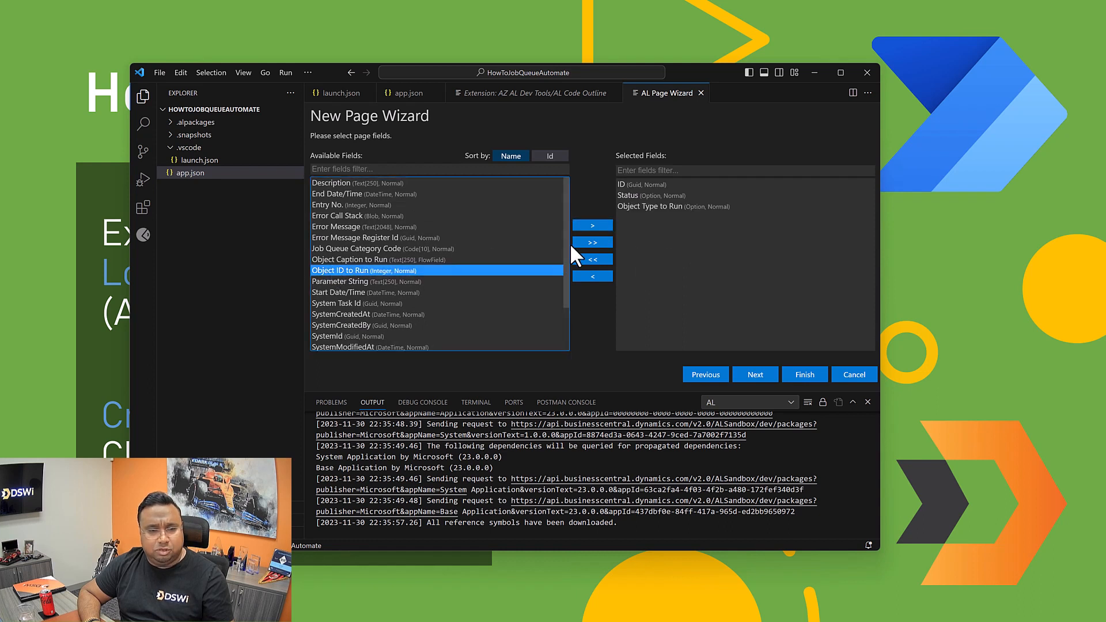
left_click(574, 227)
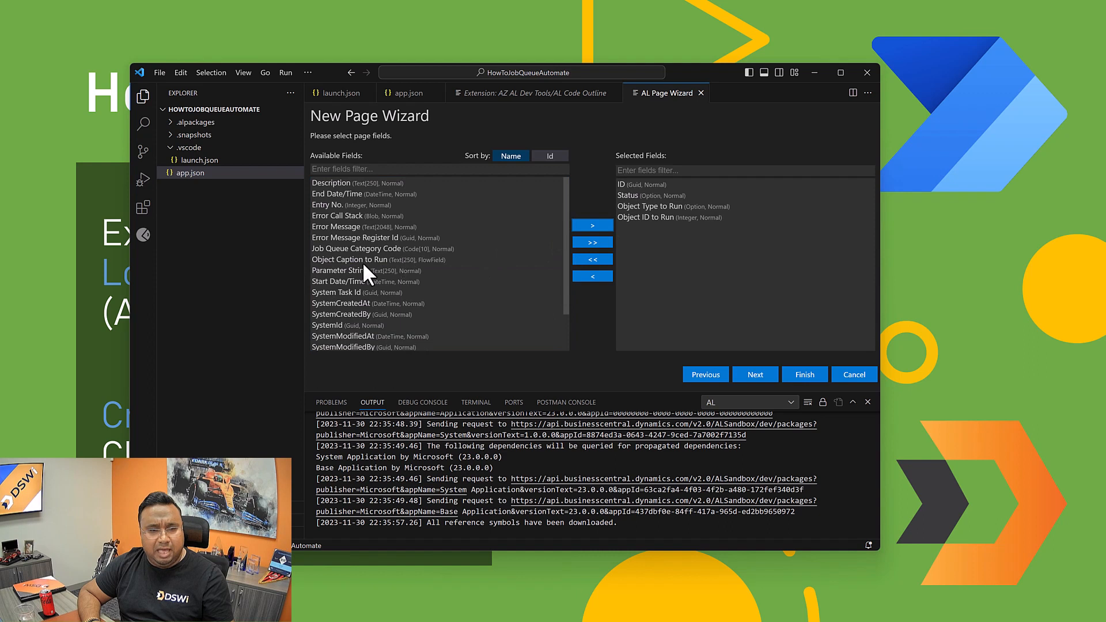
left_click(363, 262)
left_click(592, 225)
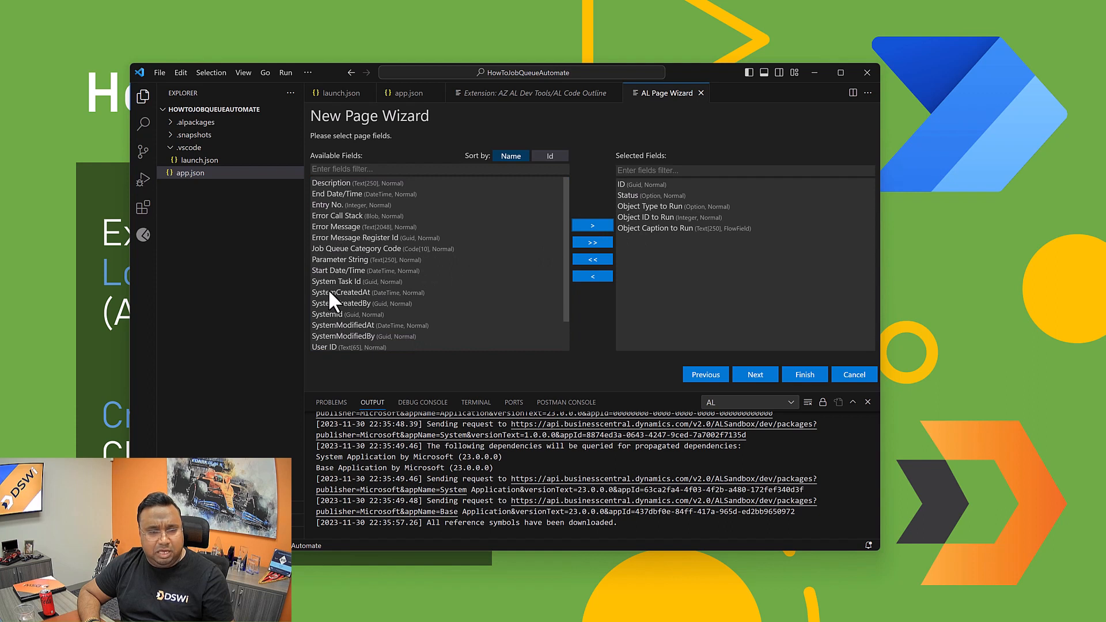
Step: Add the Start Date/Time and End Date/Time fields to the page
left_click(324, 272)
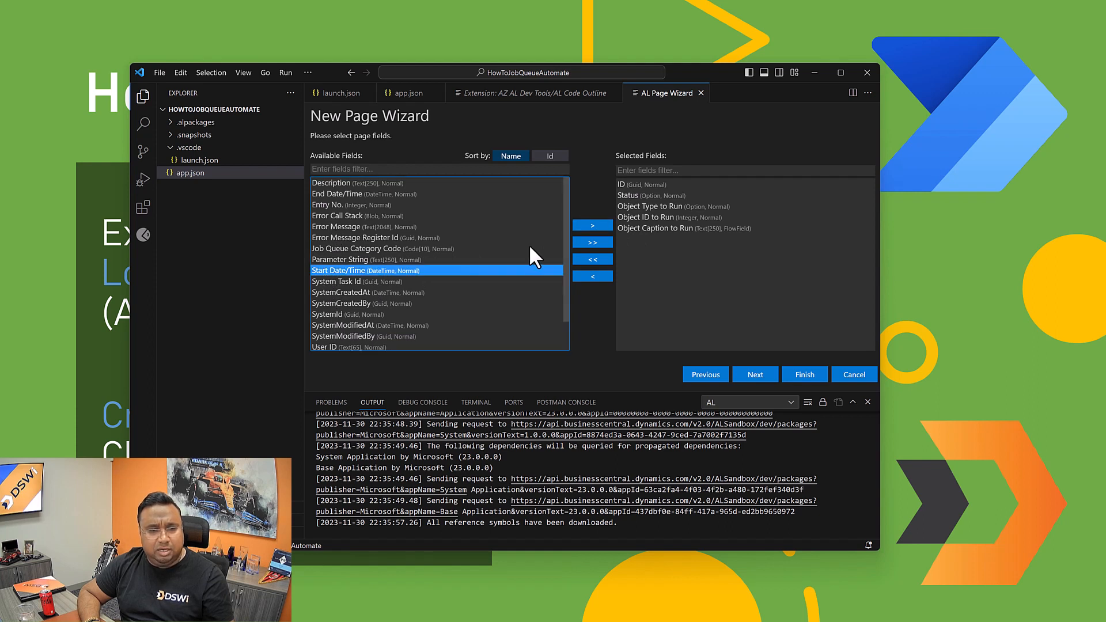
left_click(590, 227)
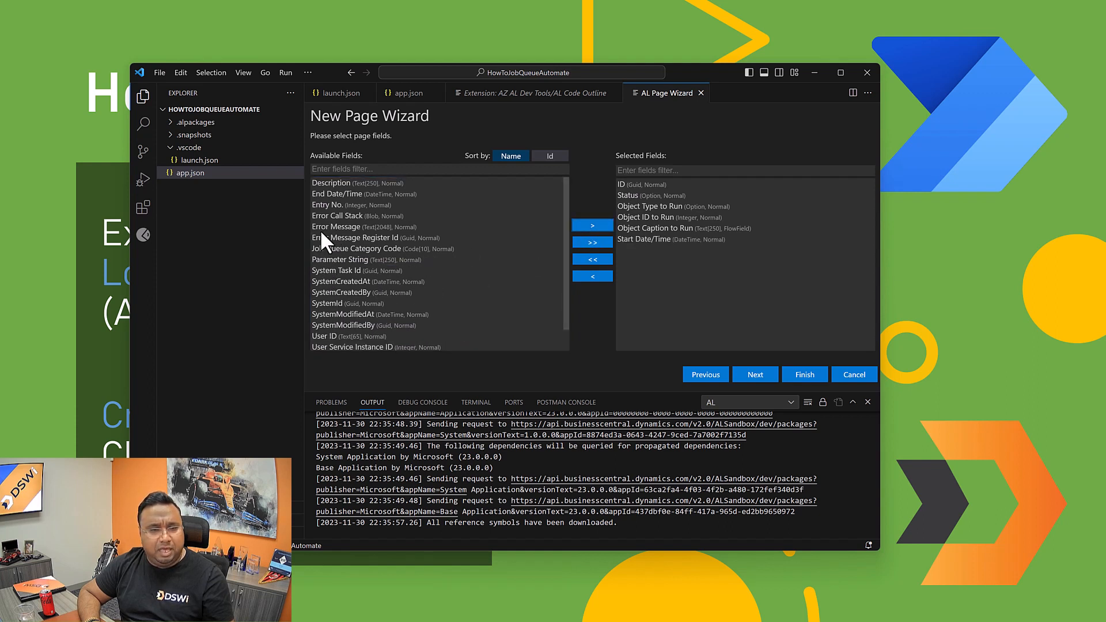
left_click(324, 194)
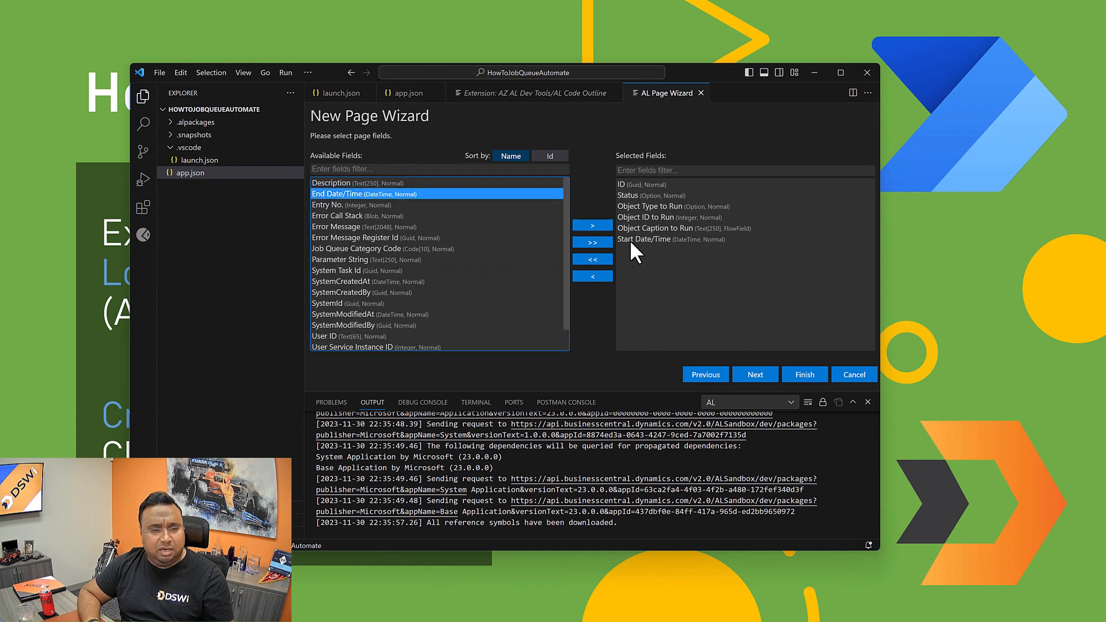
left_click(596, 224)
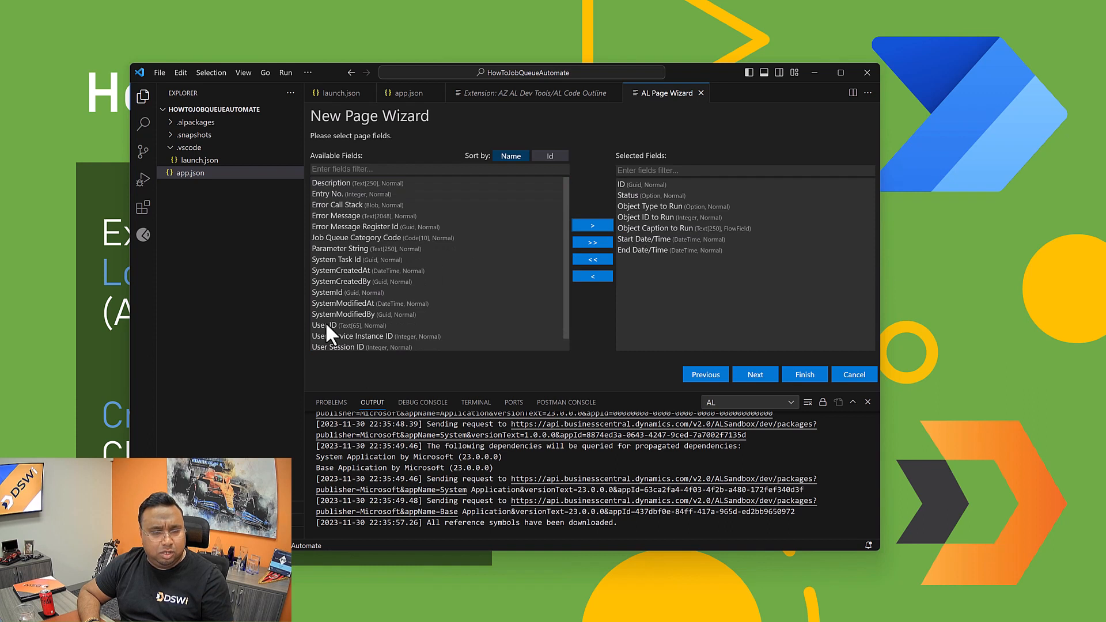
Step: Add the Error Message and Entry No. fields to the page, and select the available Description field
scroll(333, 326, "down", 1)
scroll(352, 315, "up", 1)
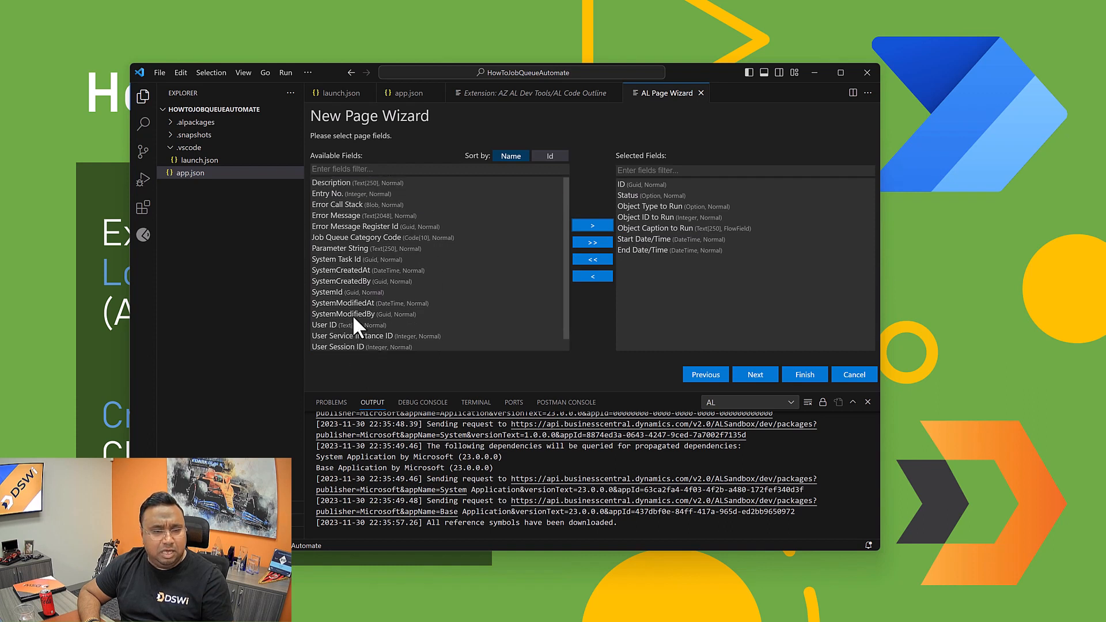
left_click(329, 218)
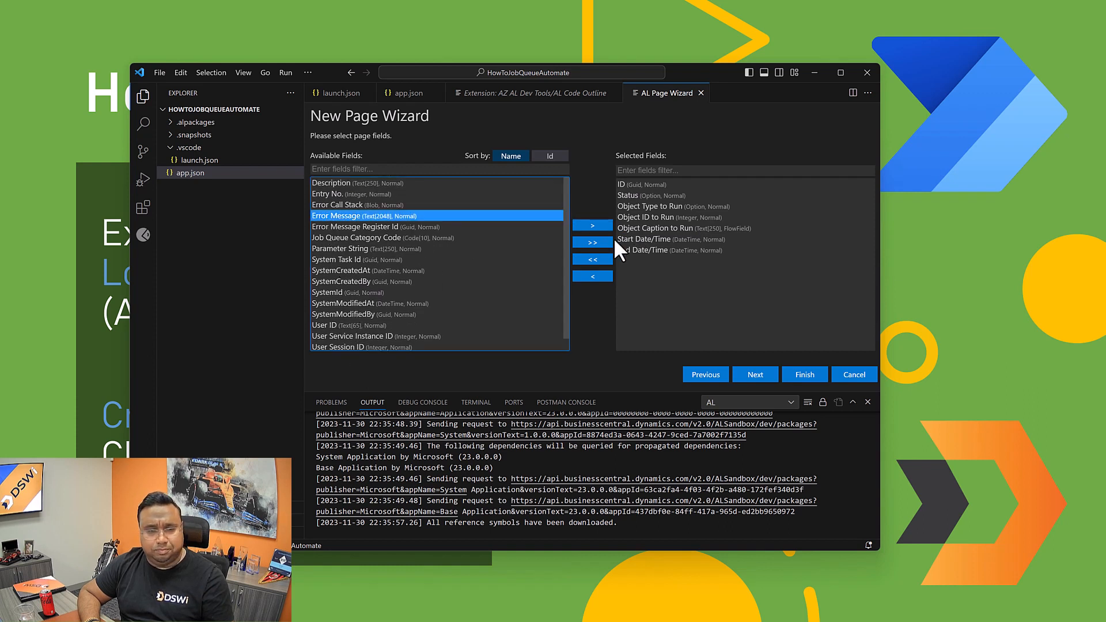
left_click(591, 225)
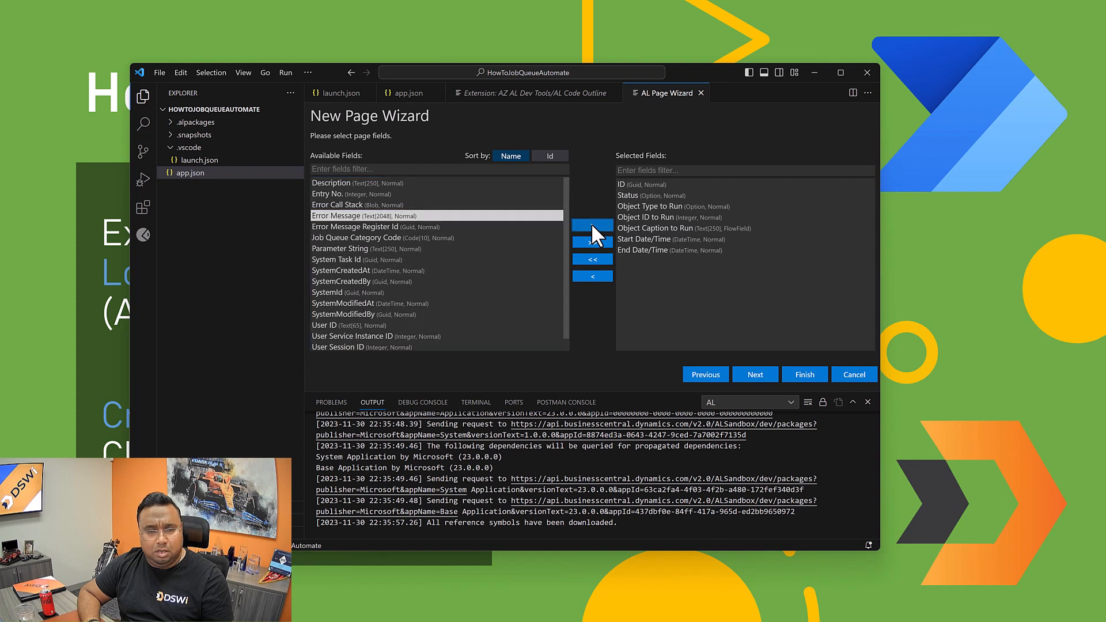
left_click(349, 193)
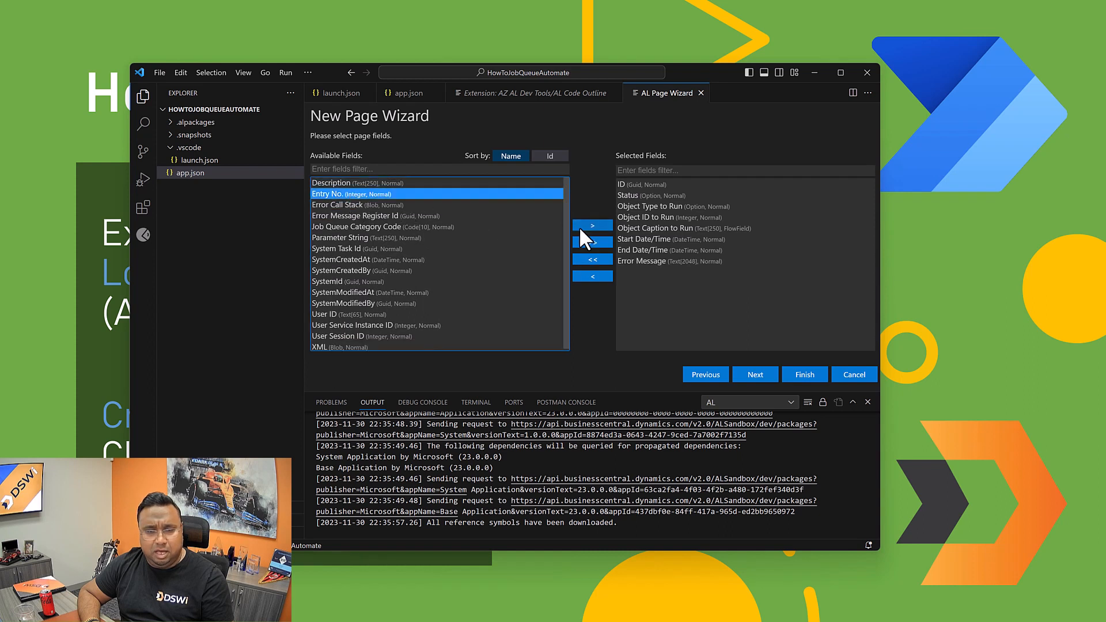
left_click(579, 226)
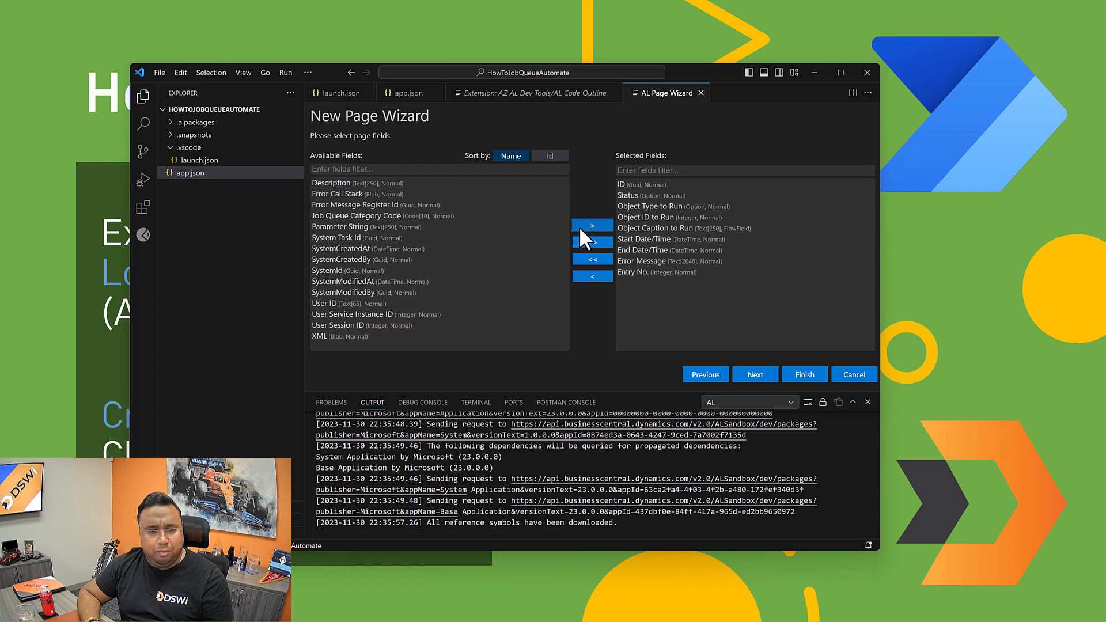
left_click(346, 182)
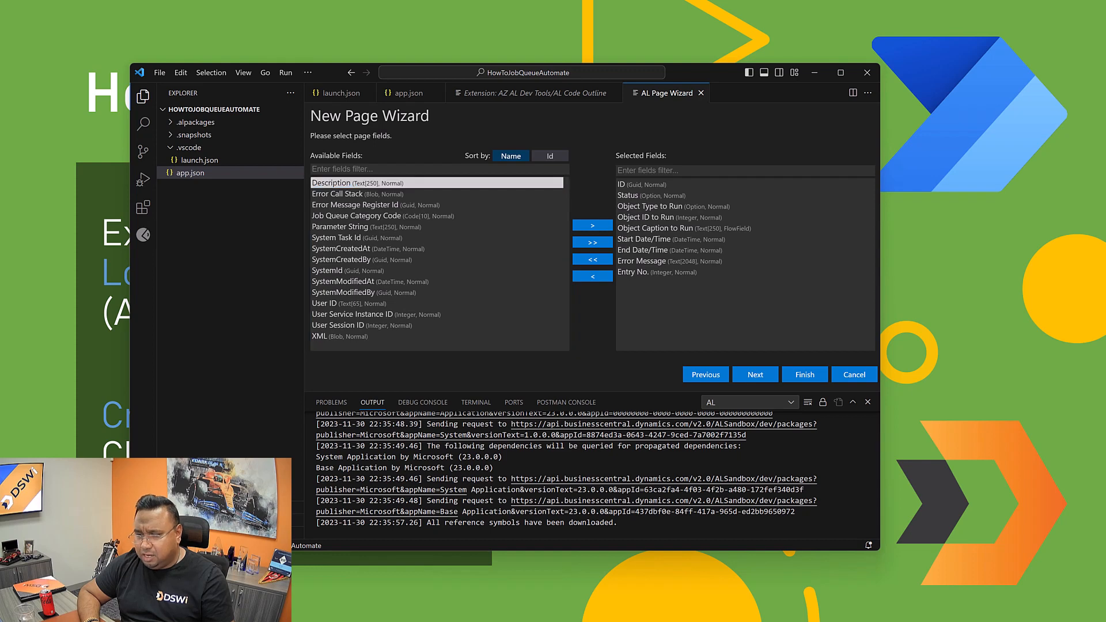
Step: Switch to Business Central in the browser and check the further columns of the Job Queue Entries list
left_click_drag(1104, 68, 804, 72)
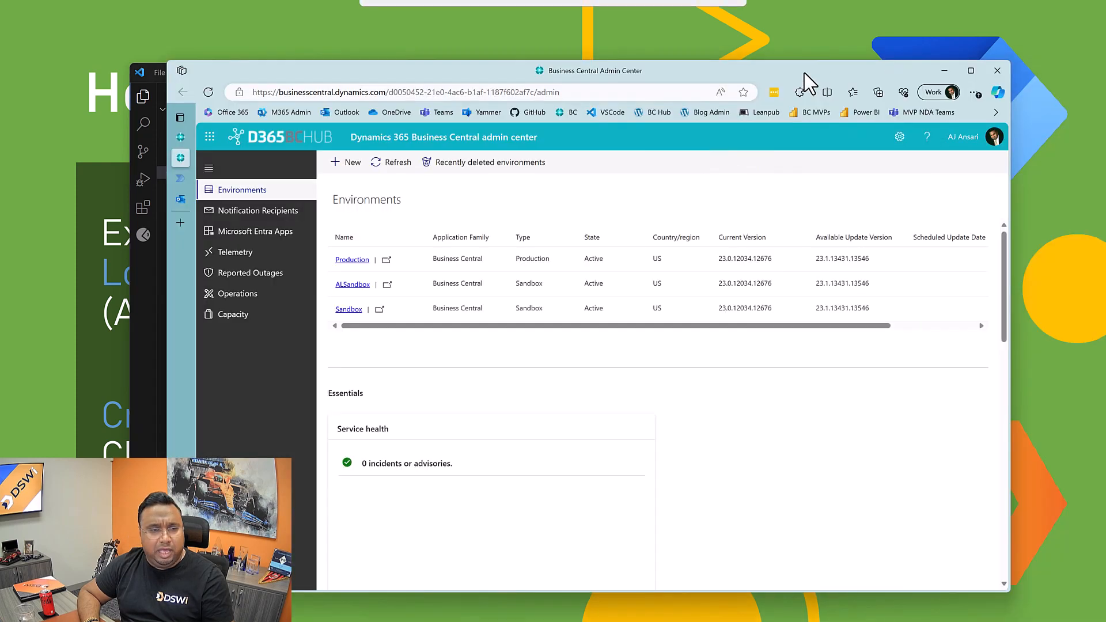
left_click(179, 136)
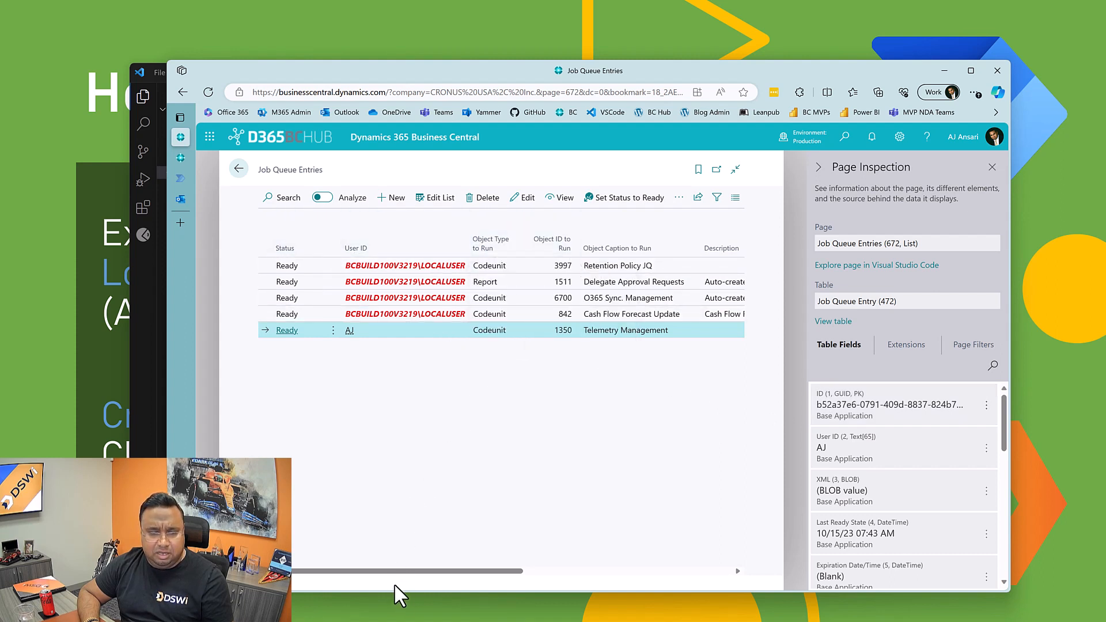
left_click_drag(388, 570, 516, 567)
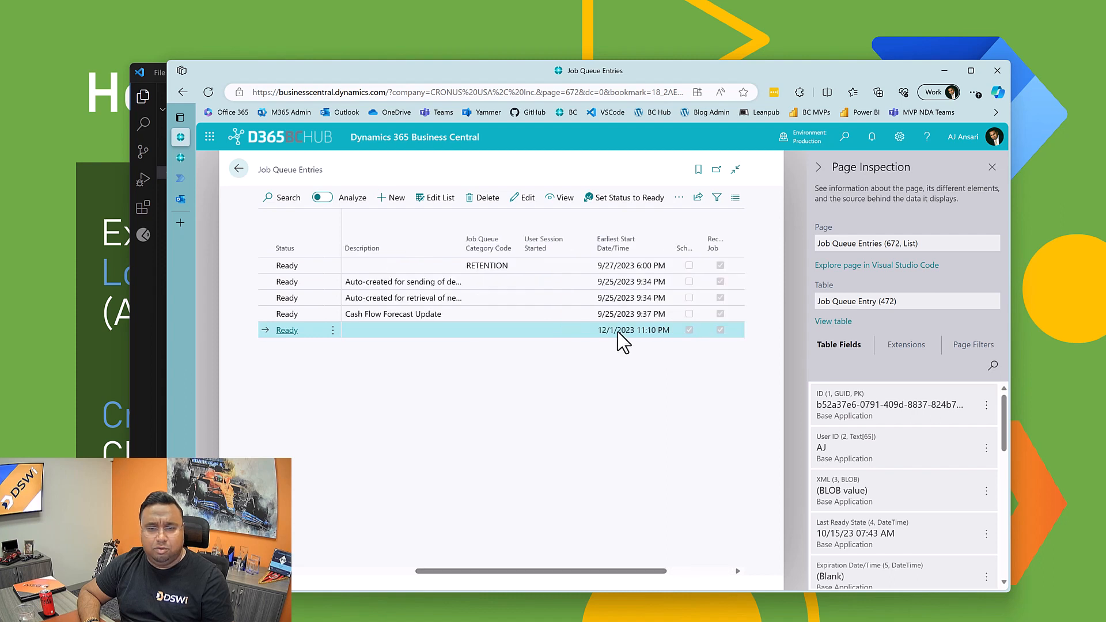
Step: Open the log entries of the Telemetry Management job, examine the columns through Error Message, and return to Job Queue Entries
left_click(679, 198)
mouse_move(618, 322)
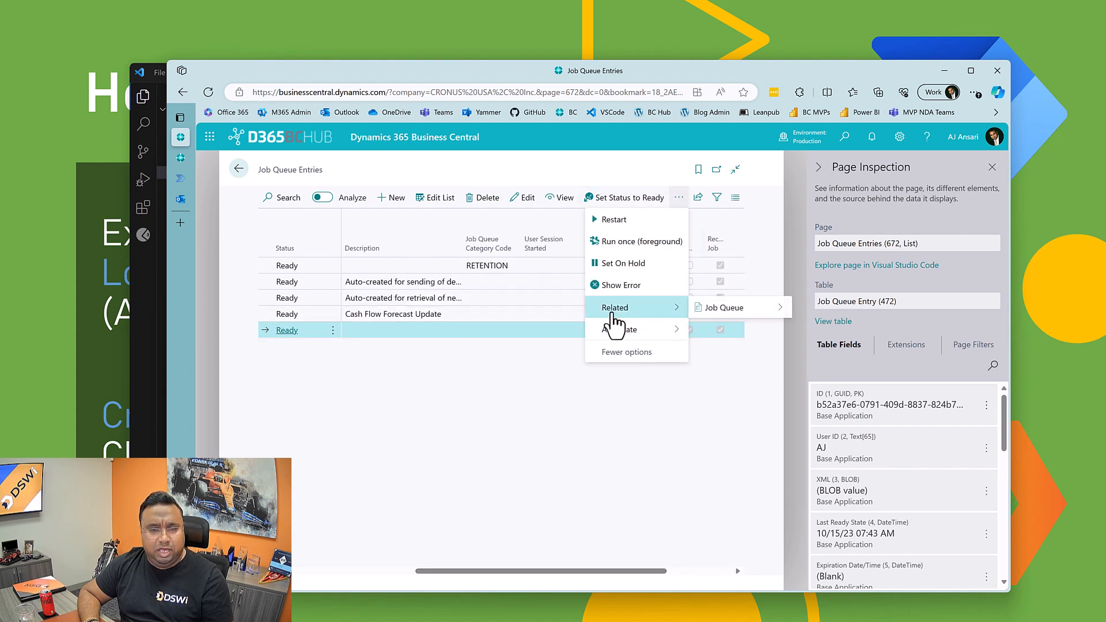
mouse_move(717, 311)
left_click(568, 310)
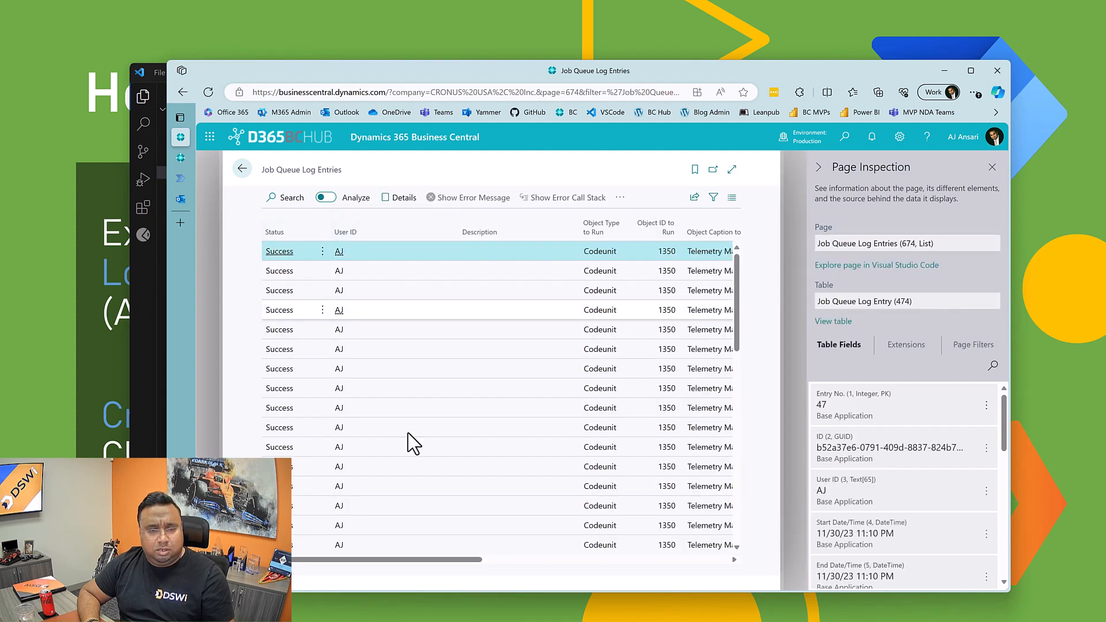
left_click_drag(403, 559, 705, 564)
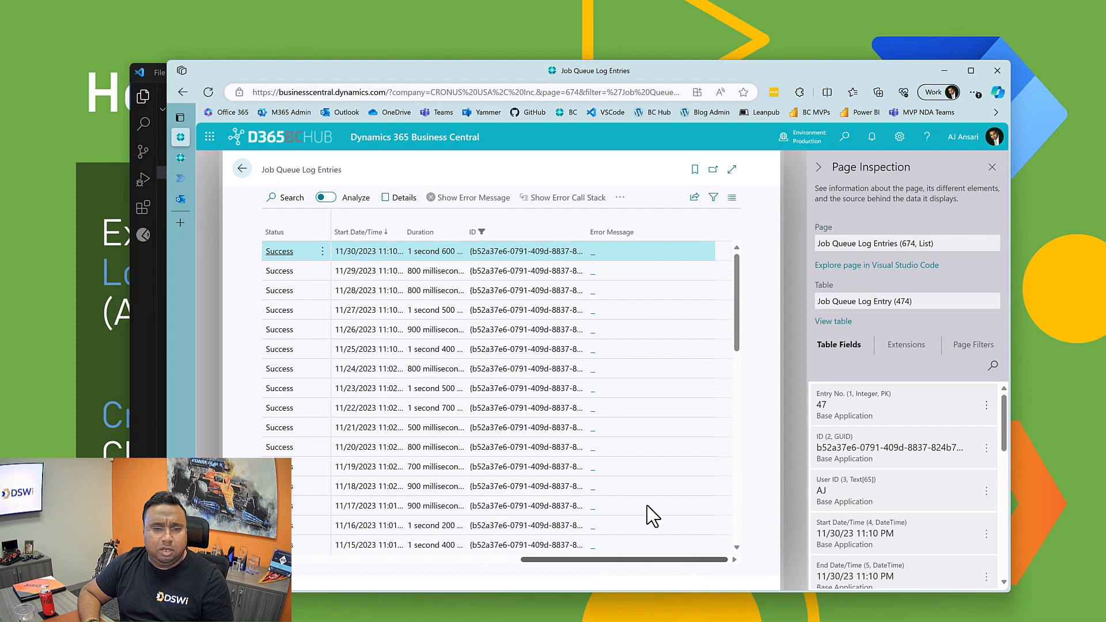
left_click(243, 171)
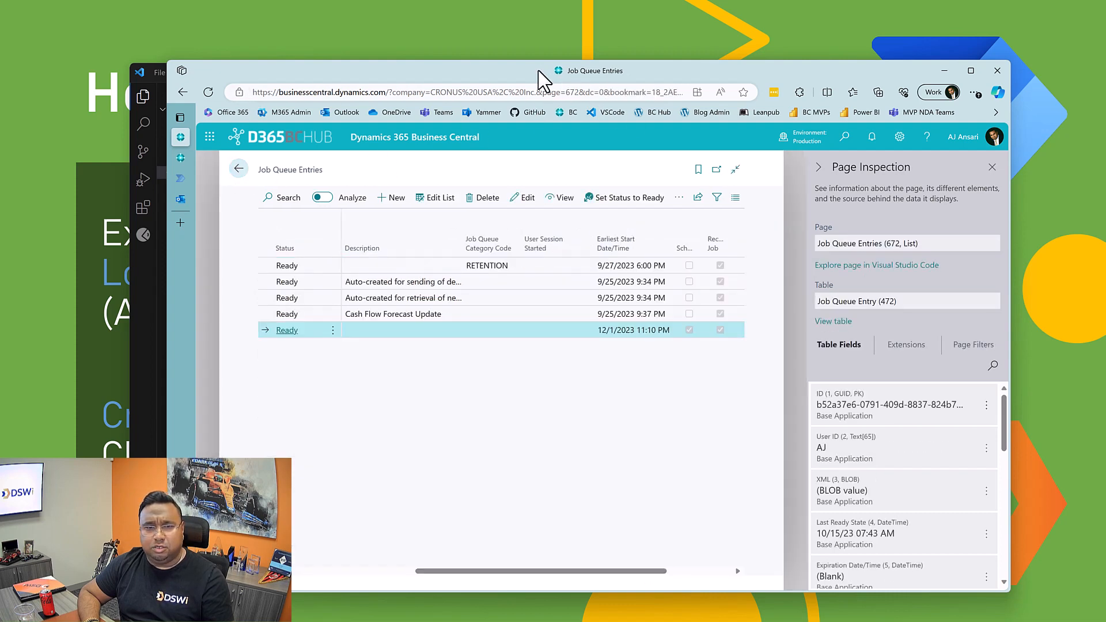
Step: Switch back to VS Code and finish the page wizard with the chosen fields and no FlowFilters
left_click_drag(622, 77, 641, 79)
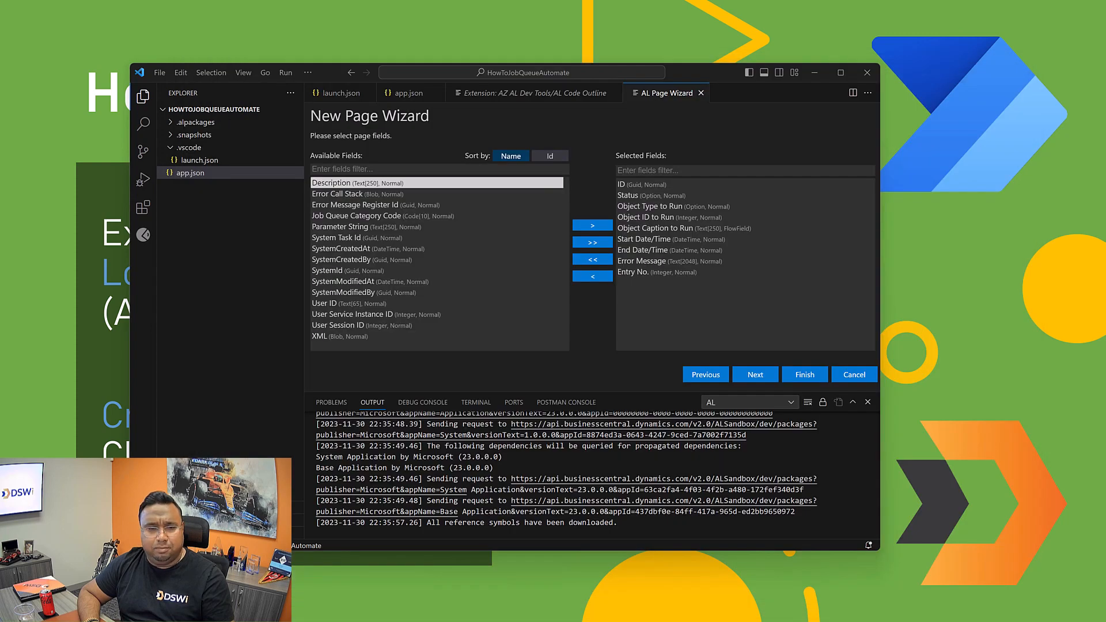
left_click(754, 374)
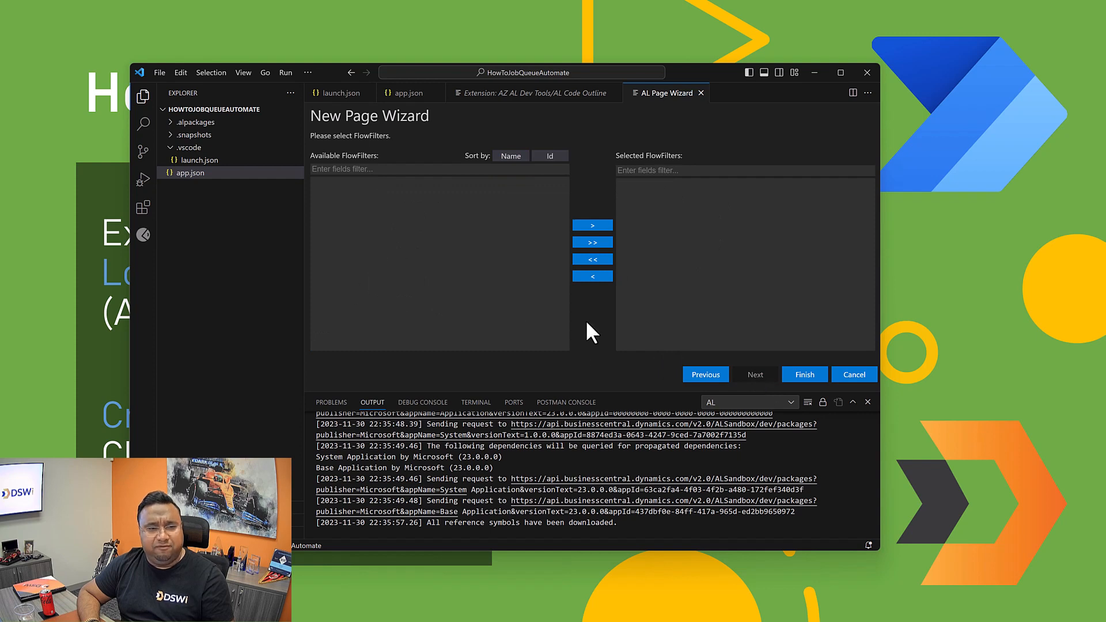
left_click(796, 379)
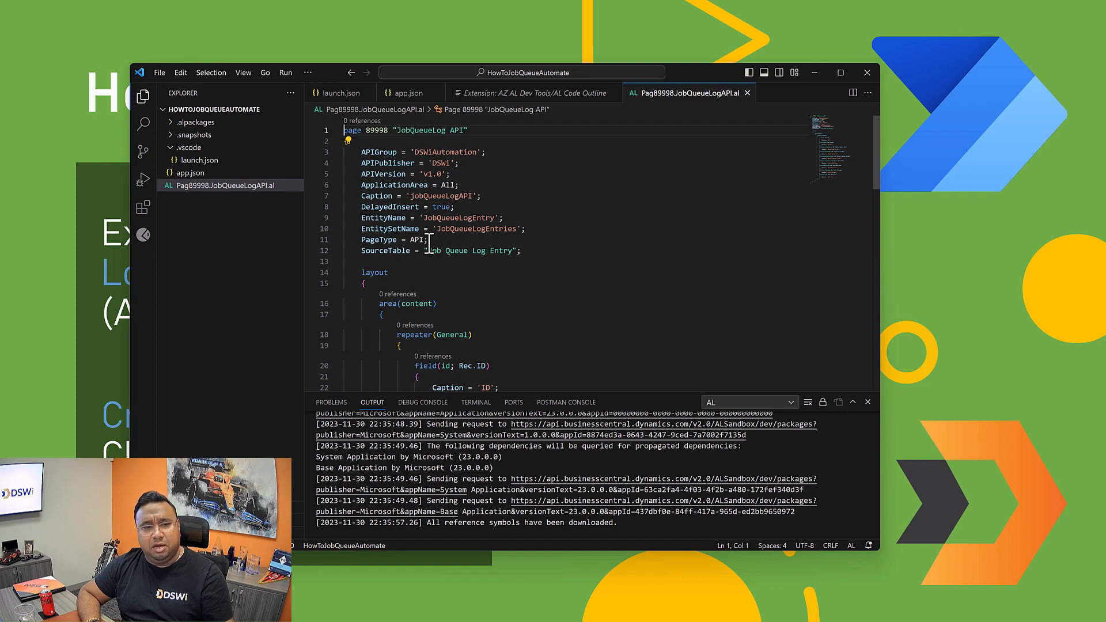
Step: Insert a new line below the SourceTable property of the JobQueueLog API page
mouse_move(433, 255)
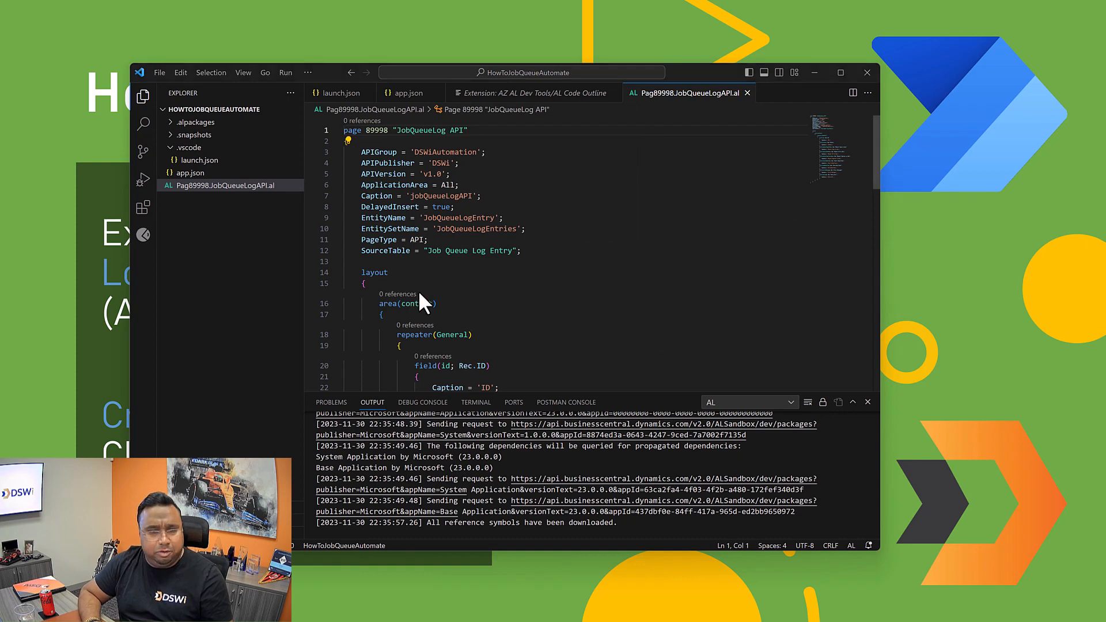
mouse_move(397, 252)
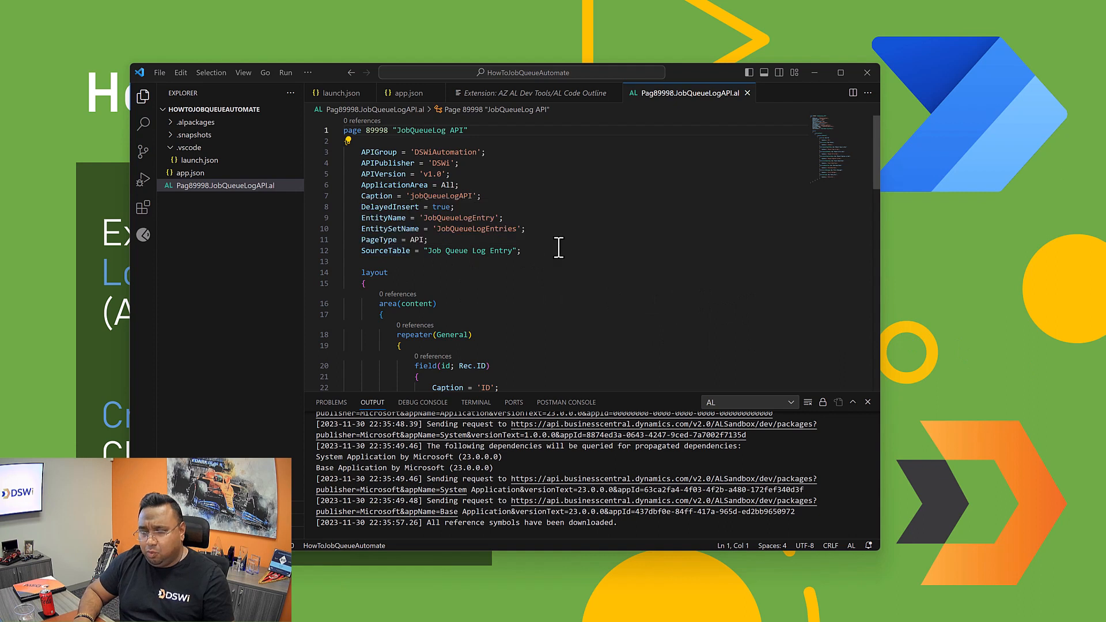
left_click(526, 251)
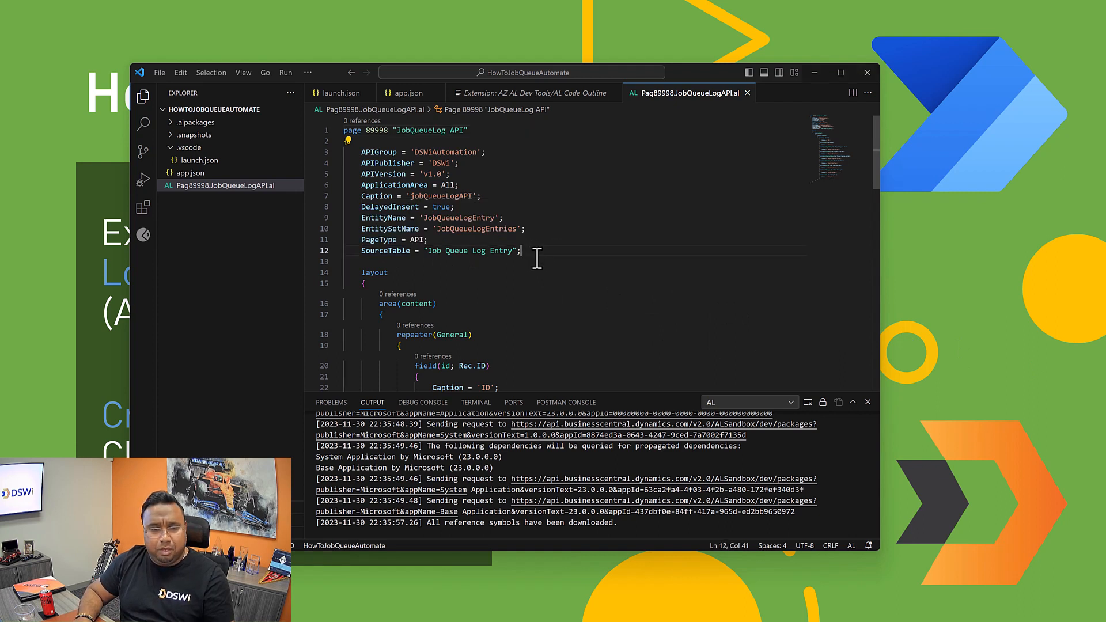
key("Return")
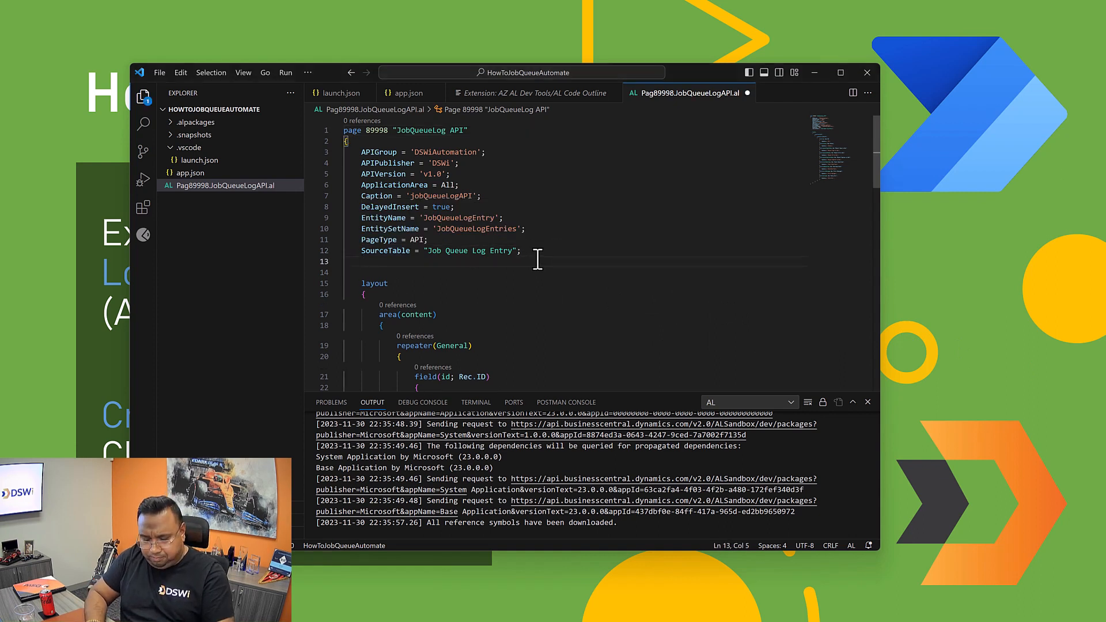
type("Data")
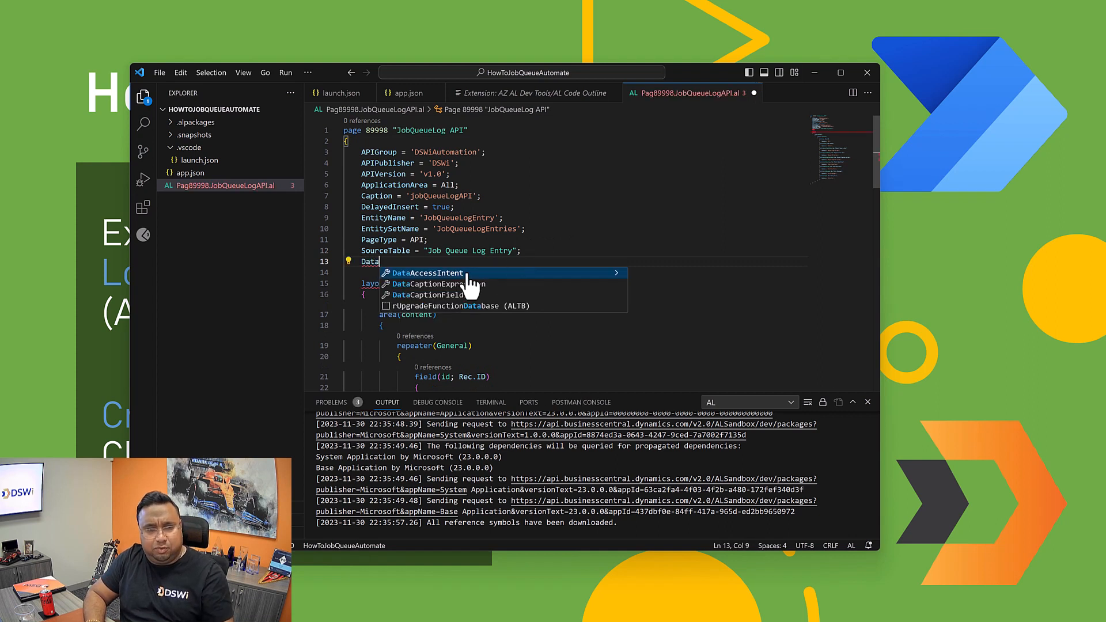
left_click(448, 272)
Step: Replace the property name below SourceTable with Editable = false;
double_click(393, 262)
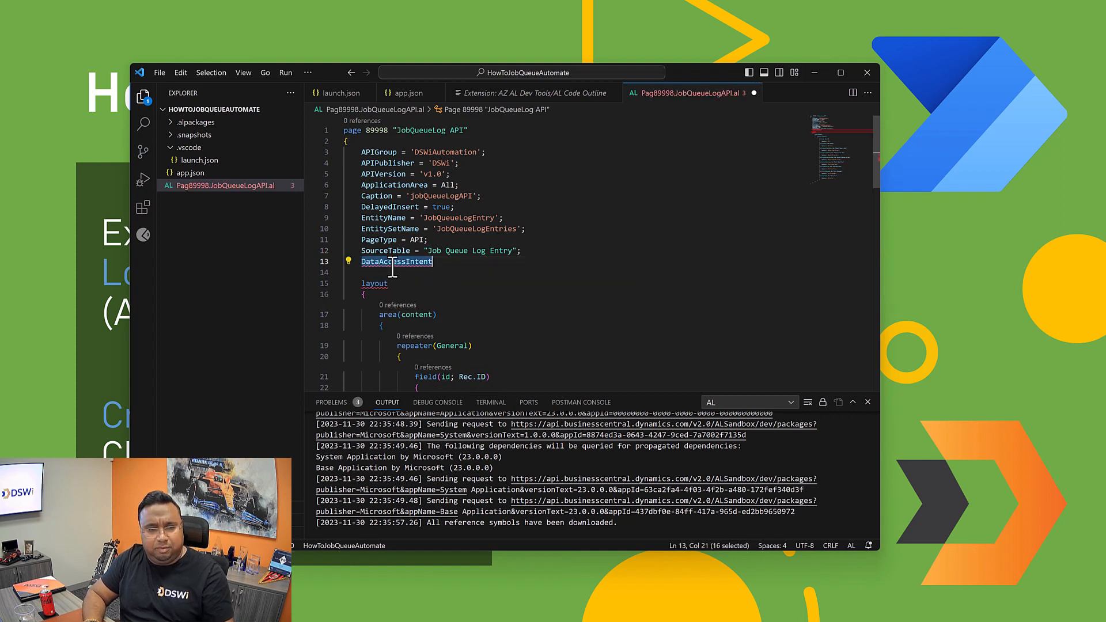
type("Edit")
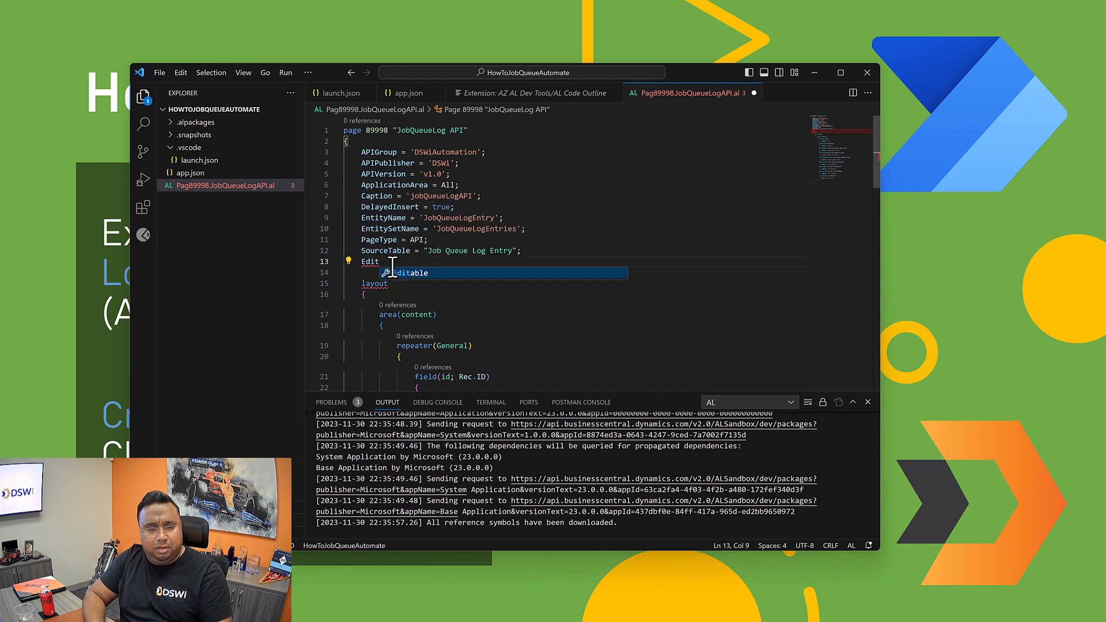
left_click(393, 271)
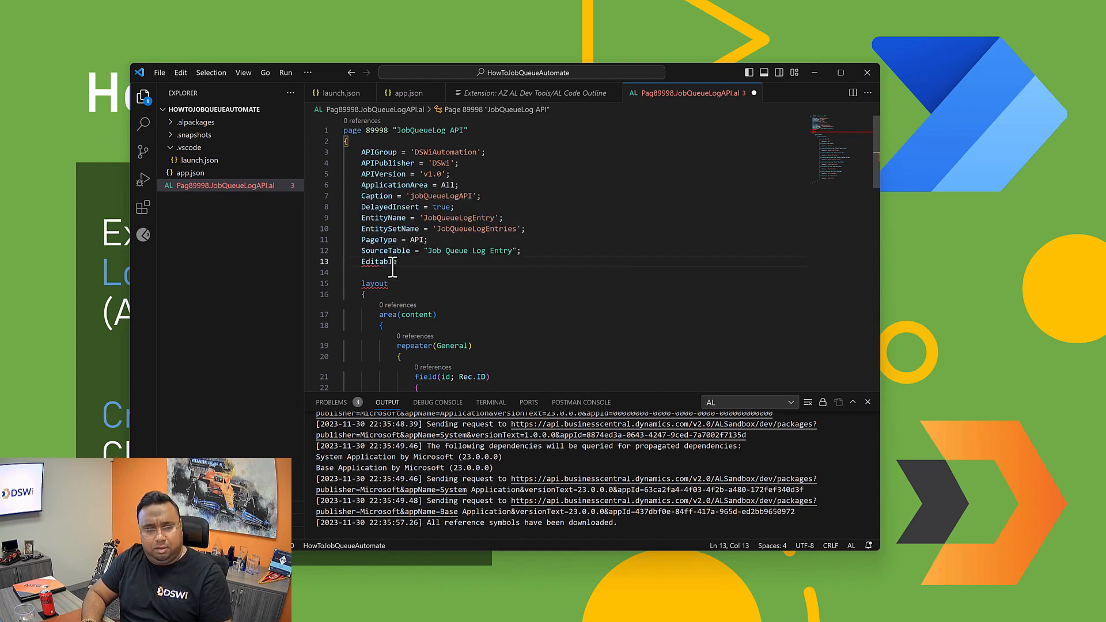
type("= fa")
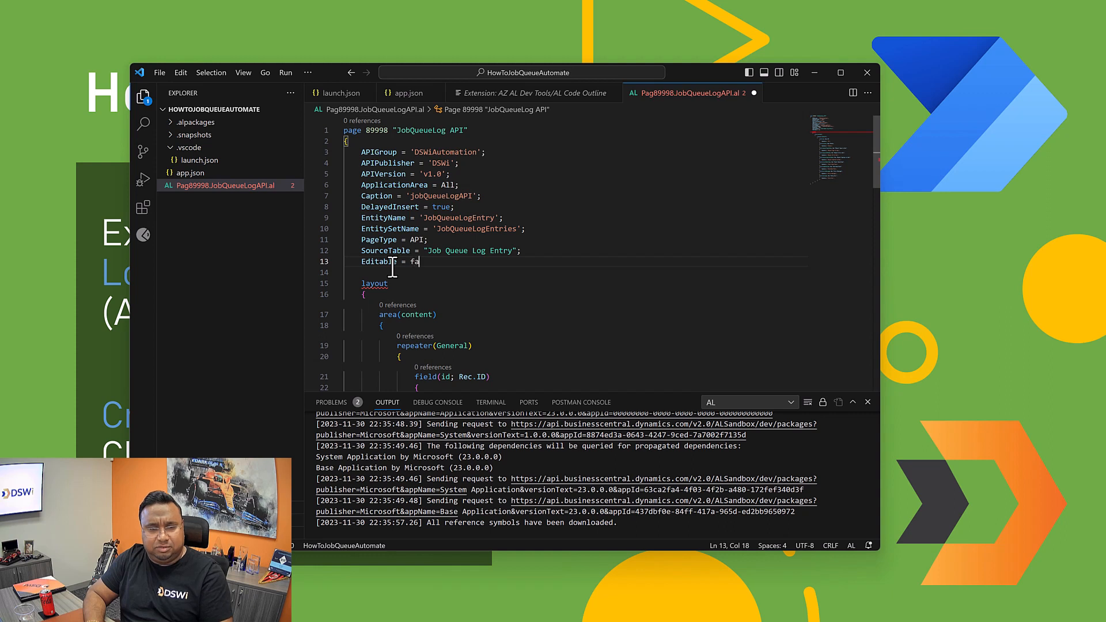
type("lse;")
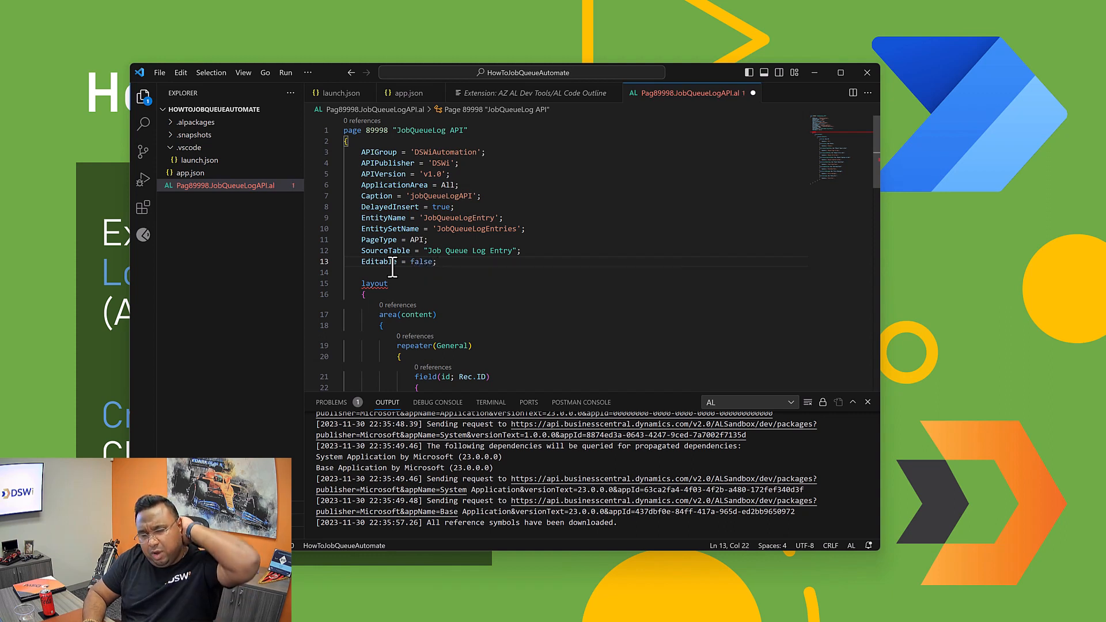
Step: Add the DataAccessIntent property name on a new line below Editable
key("Return")
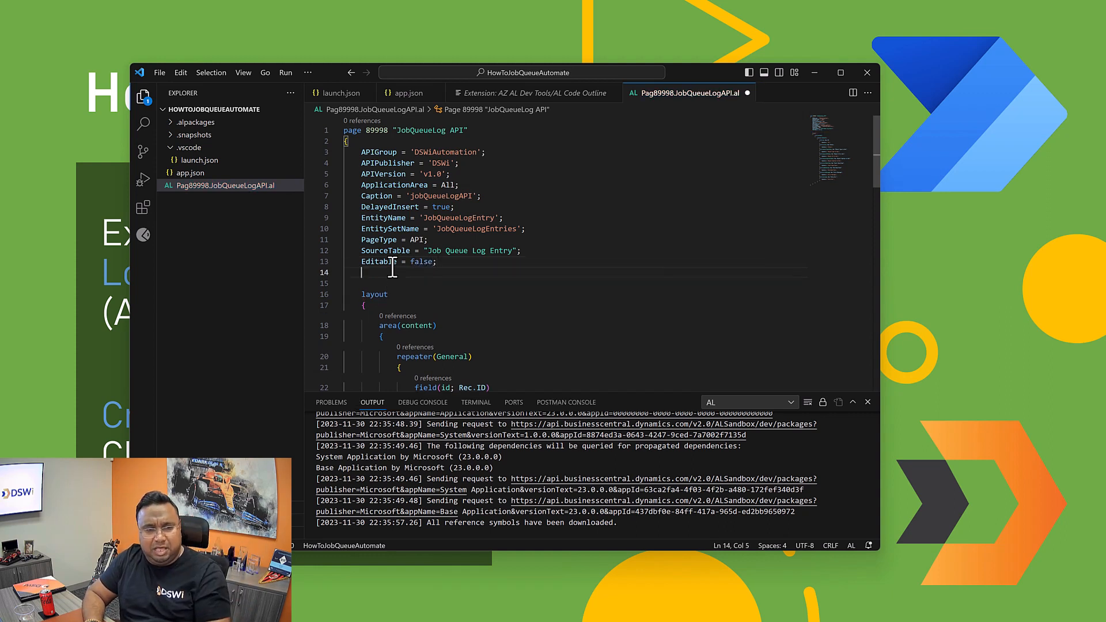
type("Data")
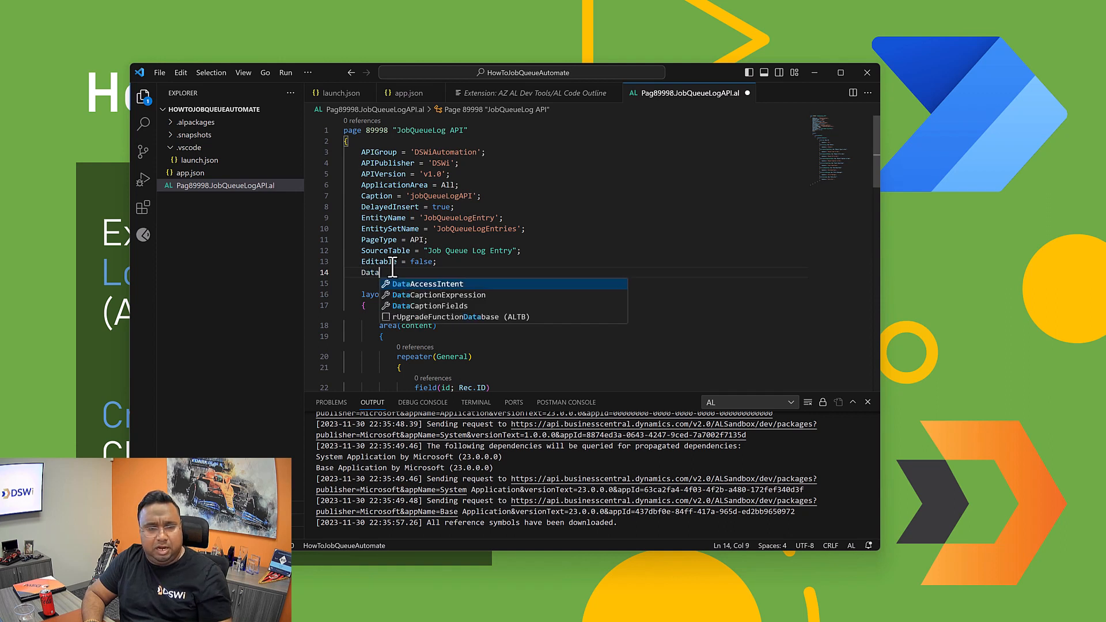
left_click(423, 285)
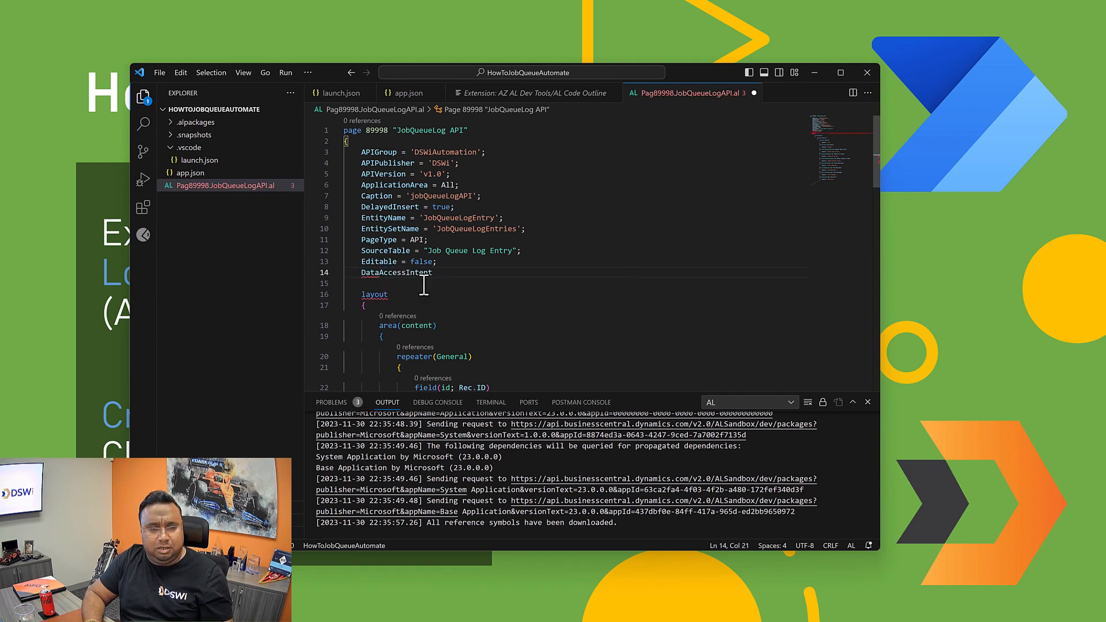
type("=")
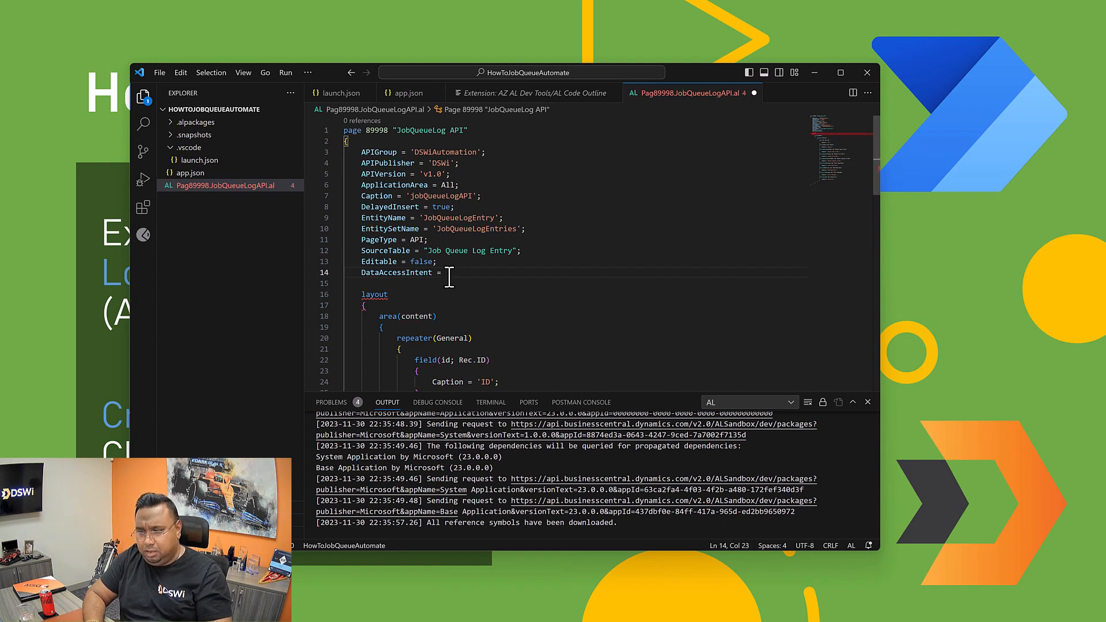
key("BackSpace")
key("BackSpace")
key("BackSpace")
key("BackSpace")
key("BackSpace")
key("BackSpace")
key("BackSpace")
key("BackSpace")
key("BackSpace")
key("BackSpace")
key("BackSpace")
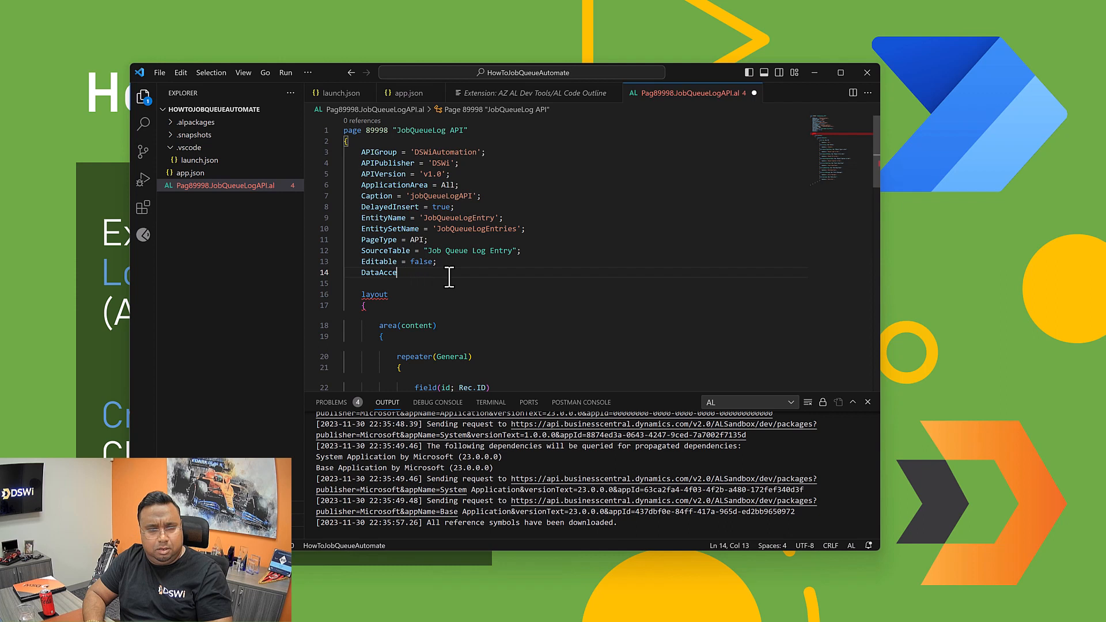
key("BackSpace")
key("BackSpace")
key("BackSpace")
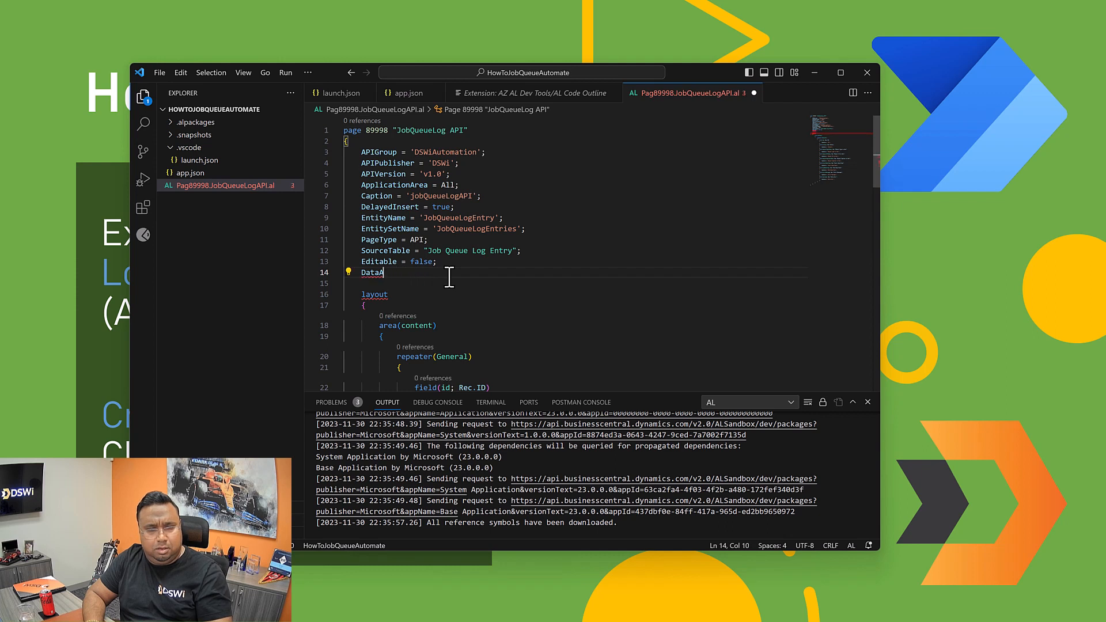
type("ccessI")
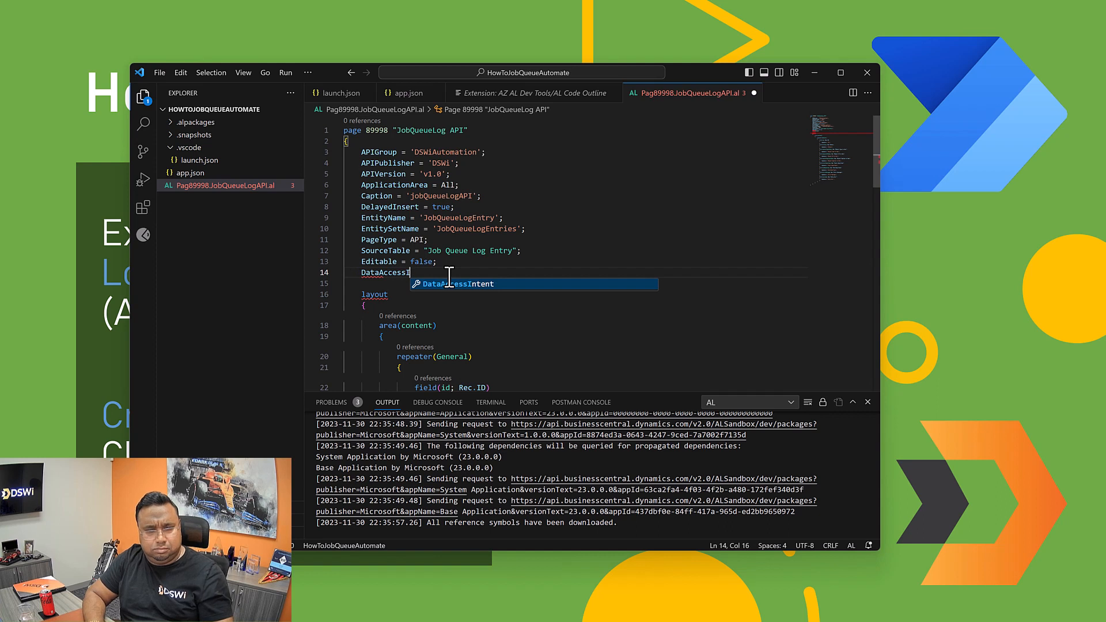
key("Tab")
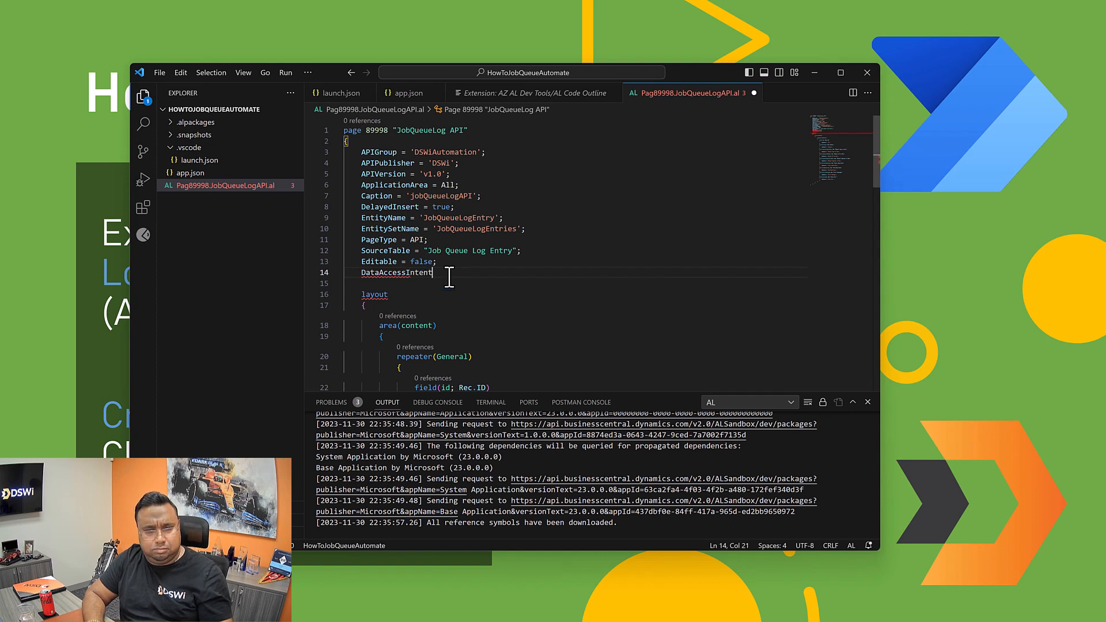
Step: Set the DataAccessIntent property to ReadOnly and end the statement with a semicolon
type("=")
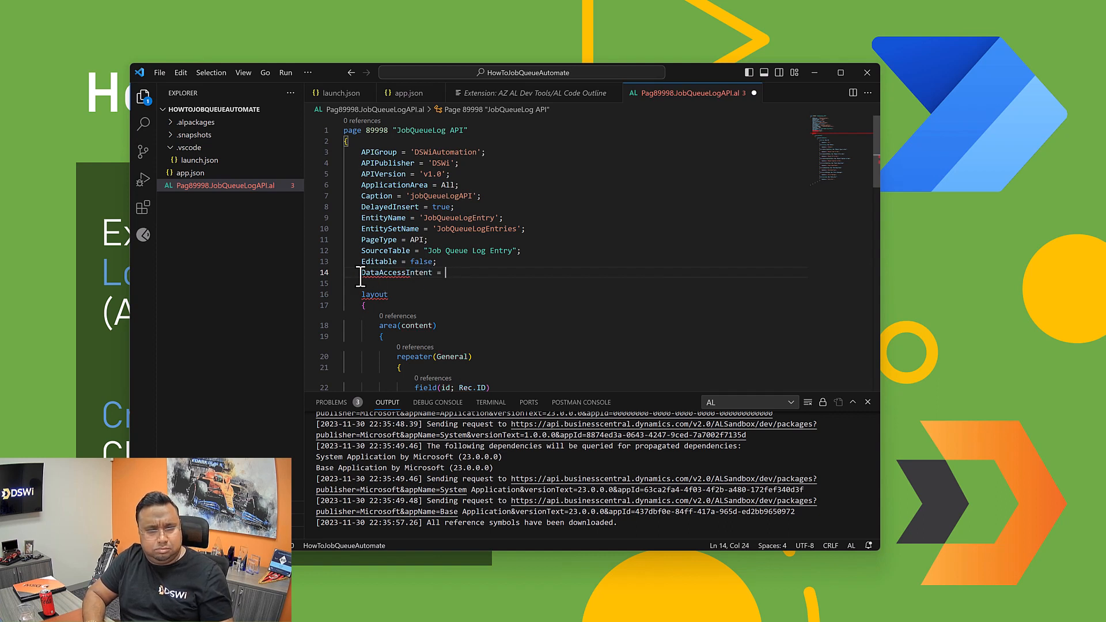
left_click(356, 275)
left_click(458, 274)
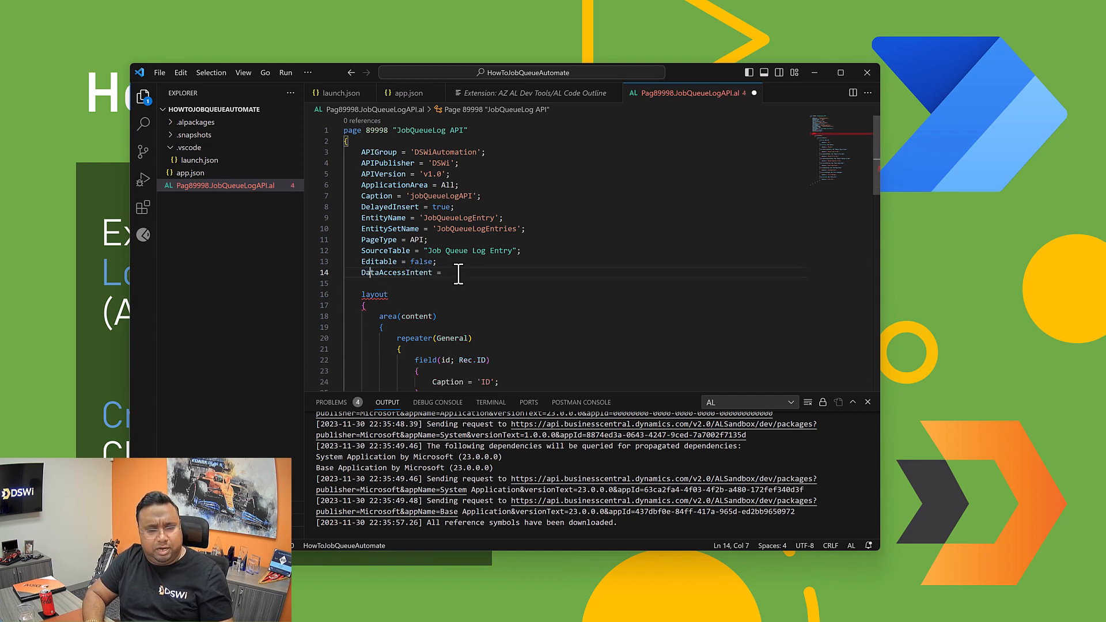
type("Read")
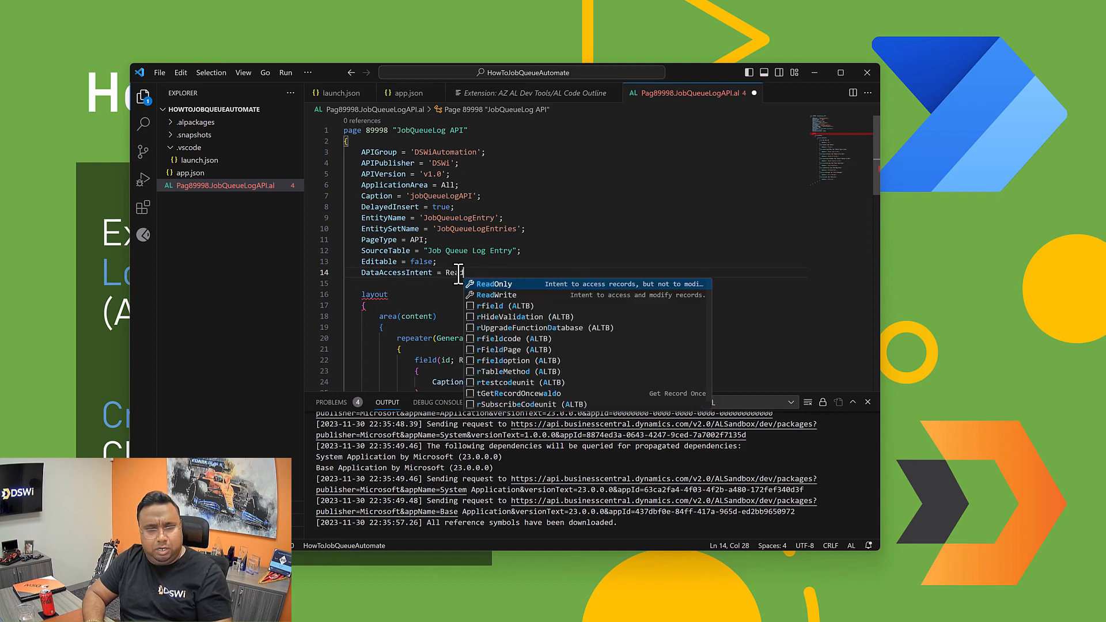
left_click(490, 283)
type(";")
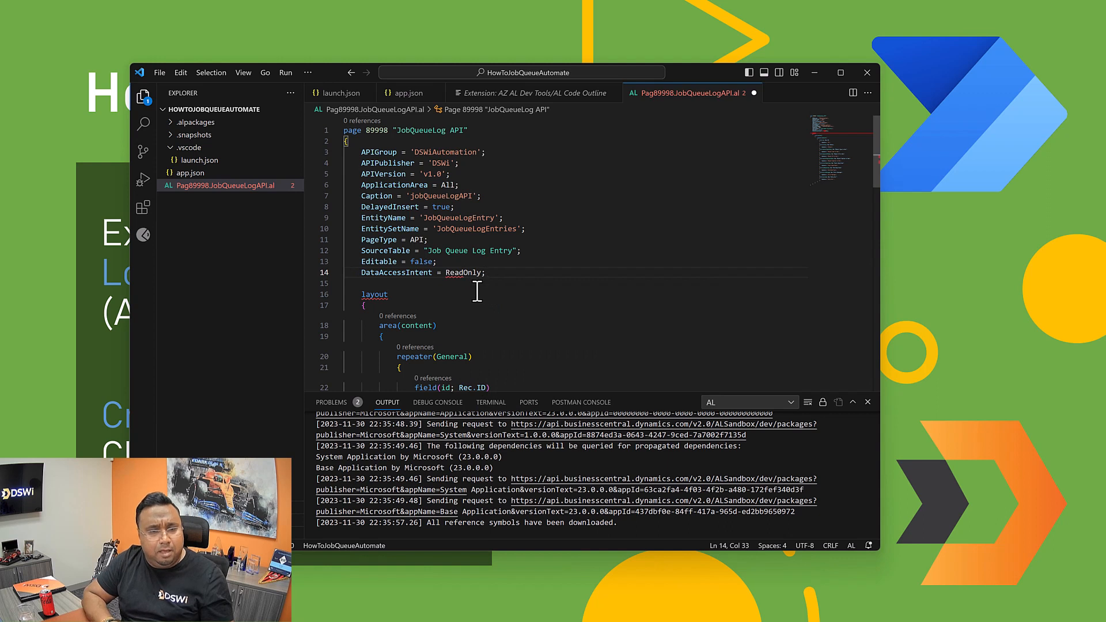
left_click(477, 292)
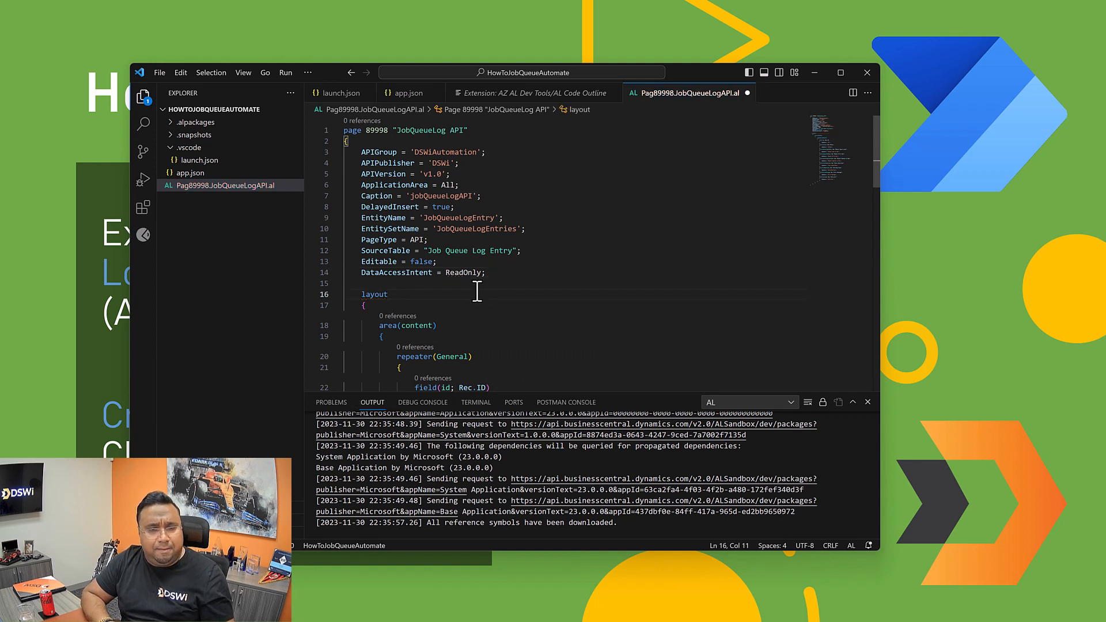
Step: Change the source of the id field in the General repeater to Rec.SystemId
scroll(477, 315, "down", 2)
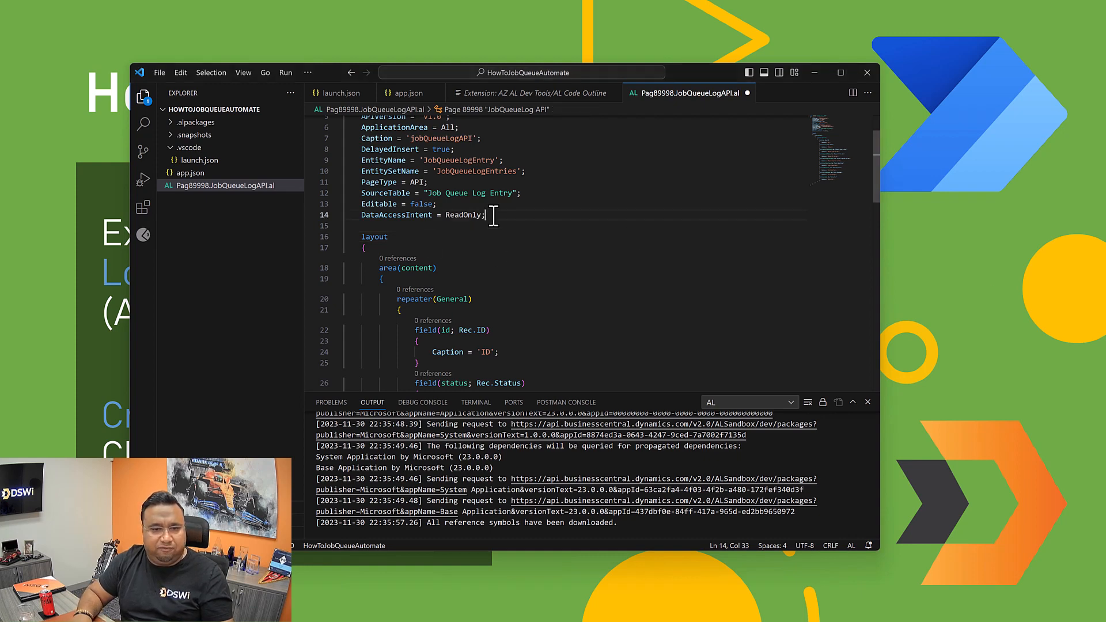
left_click(444, 332)
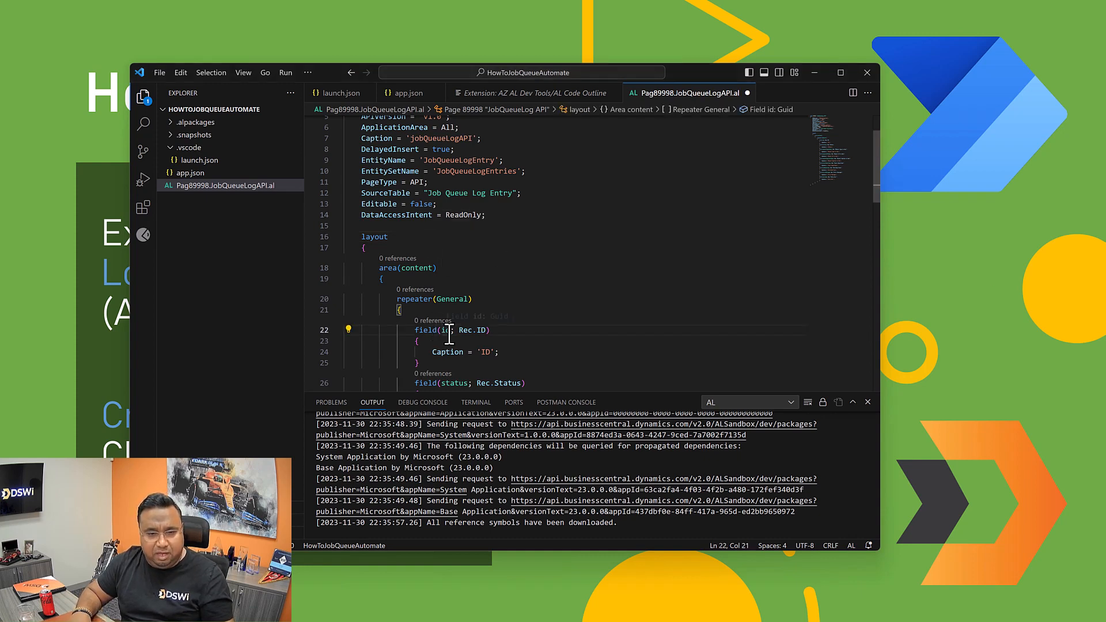
left_click(481, 331)
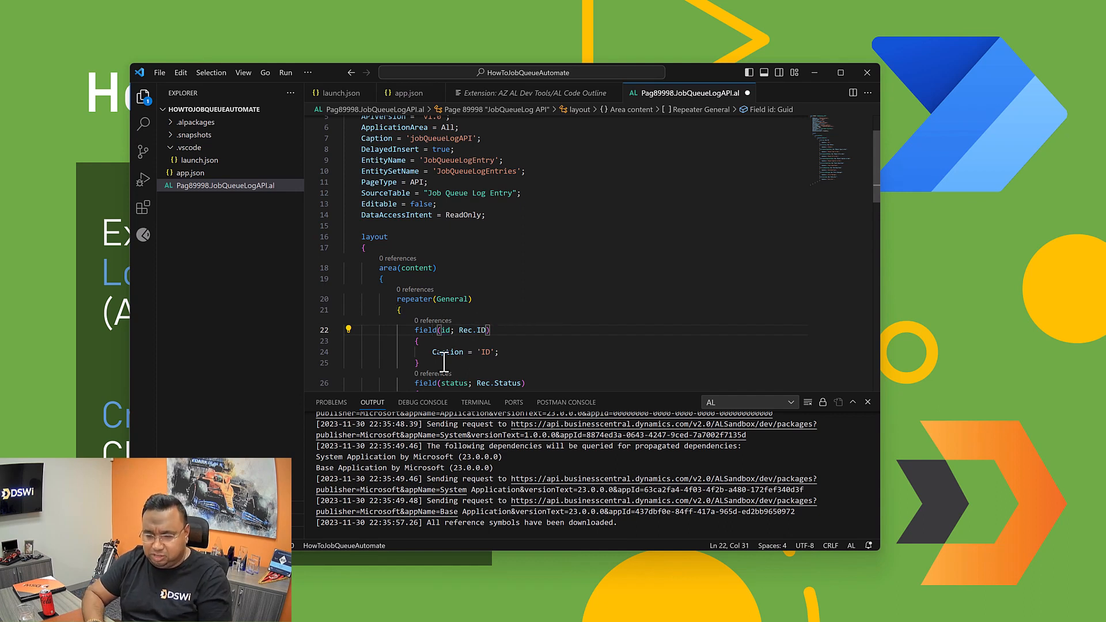
type("System")
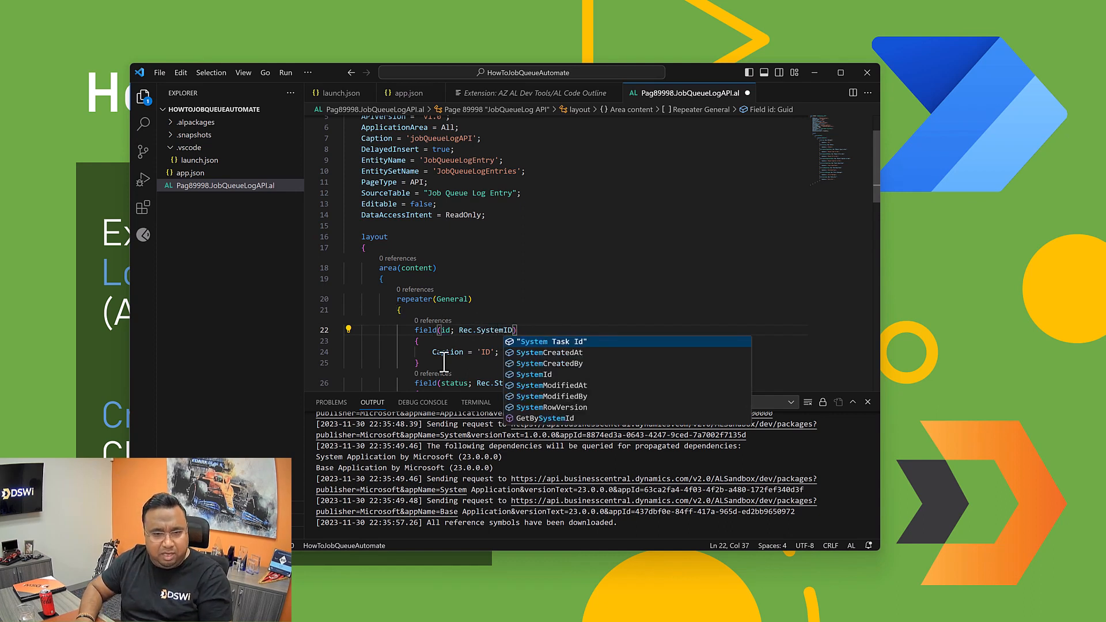
key("Delete")
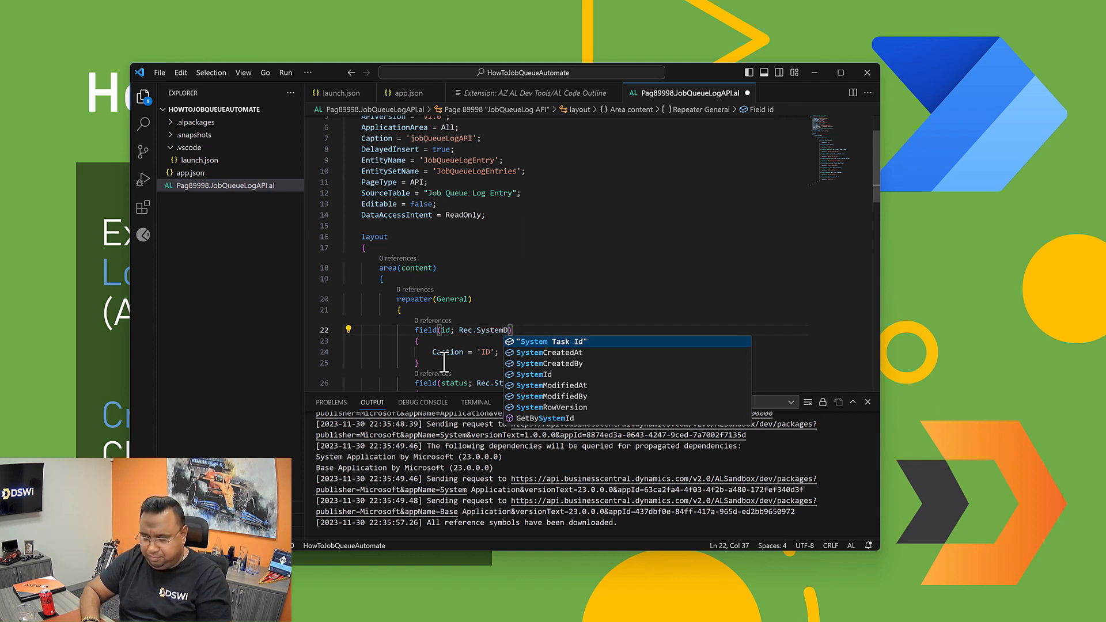
type("I")
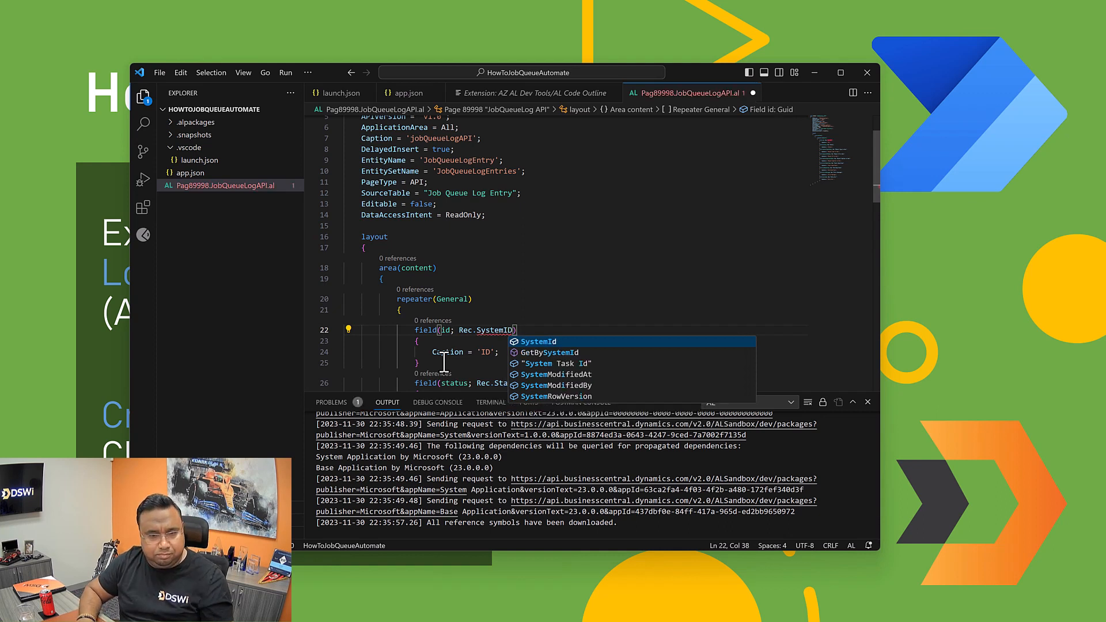
key("Return")
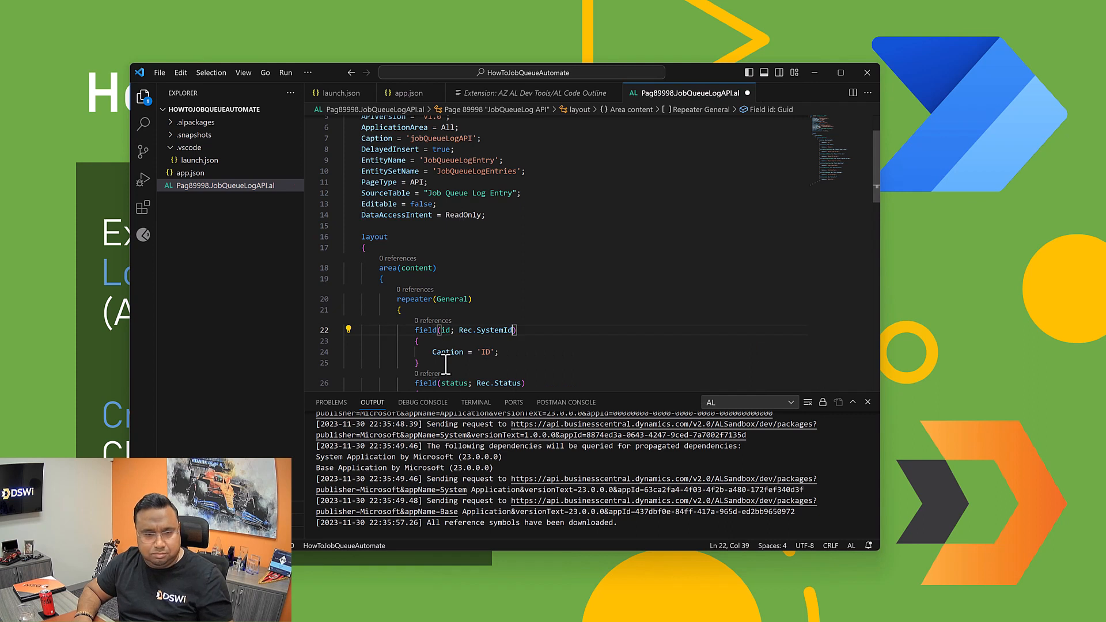
key("Escape")
Step: Add the property ODataKeyFields = SystemId; below DataAccessIntent, separated by a blank line
key("Up")
key("Up")
key("Up")
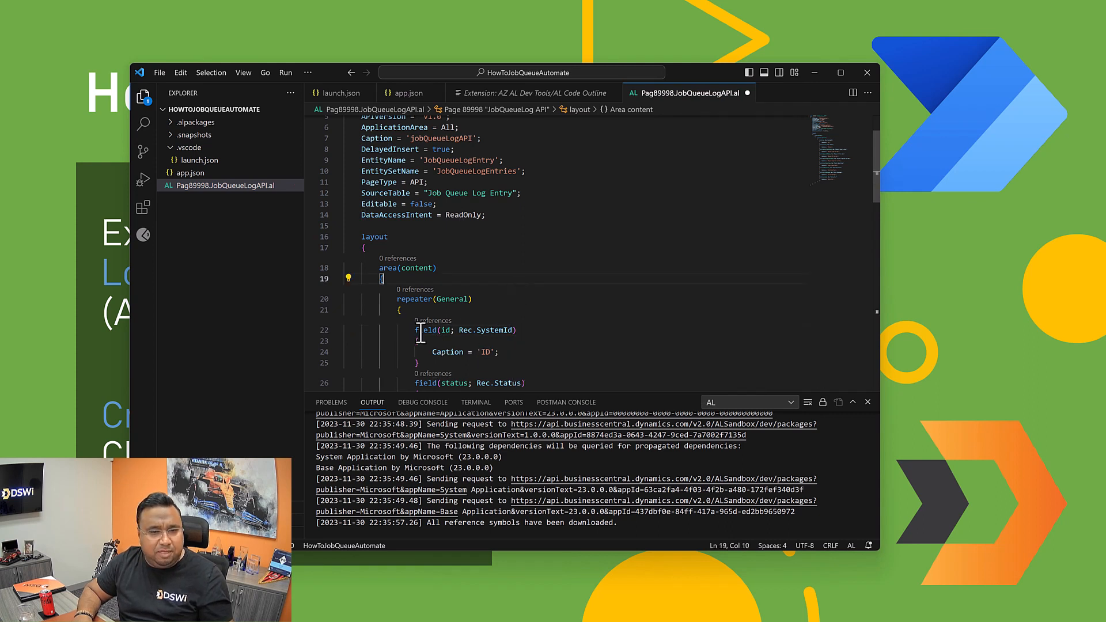
left_click(494, 217)
key("Return")
key("Return")
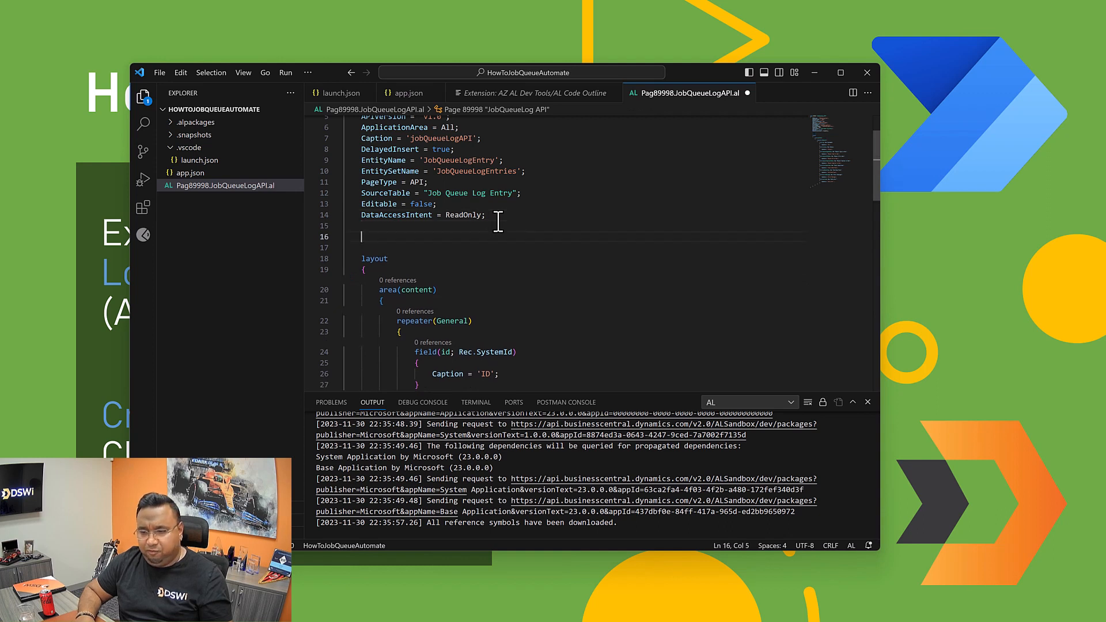
type("Pda")
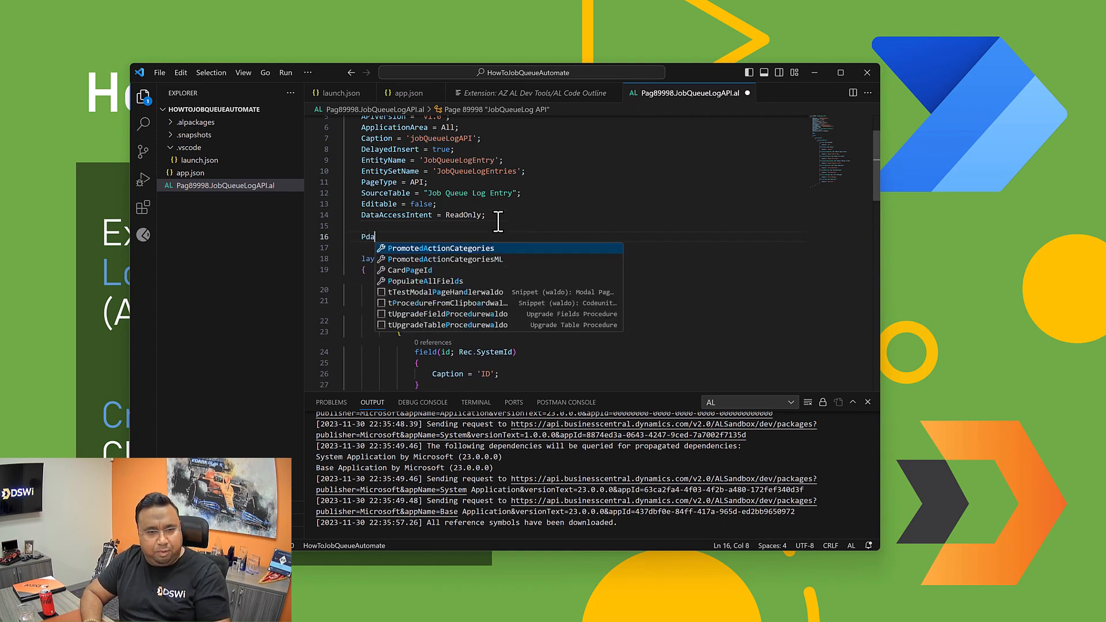
key("BackSpace")
type("Odat")
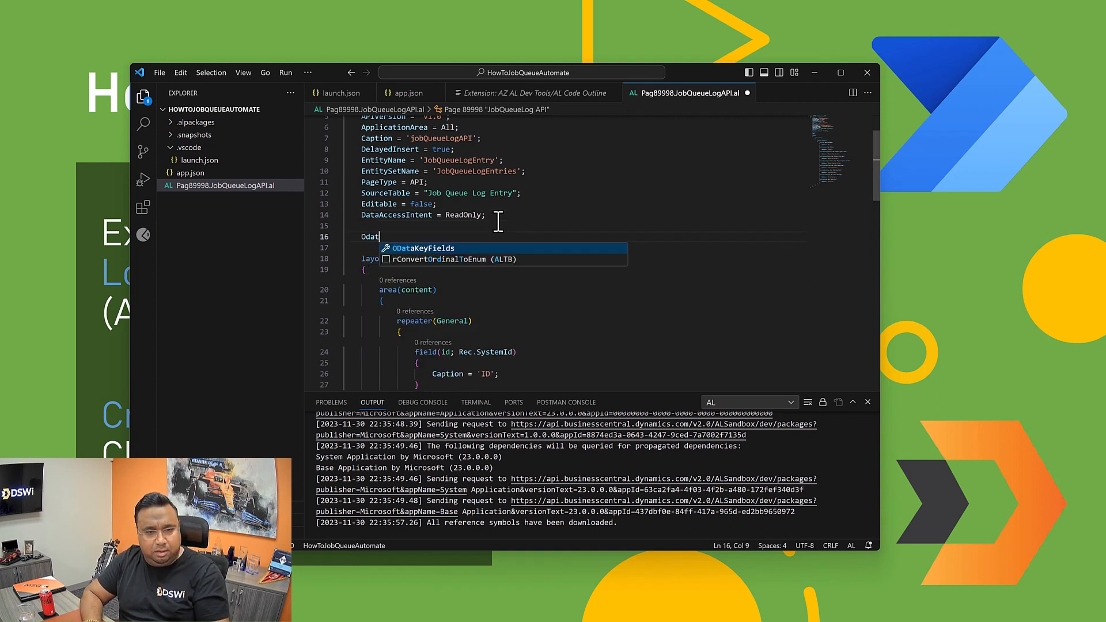
key("Tab")
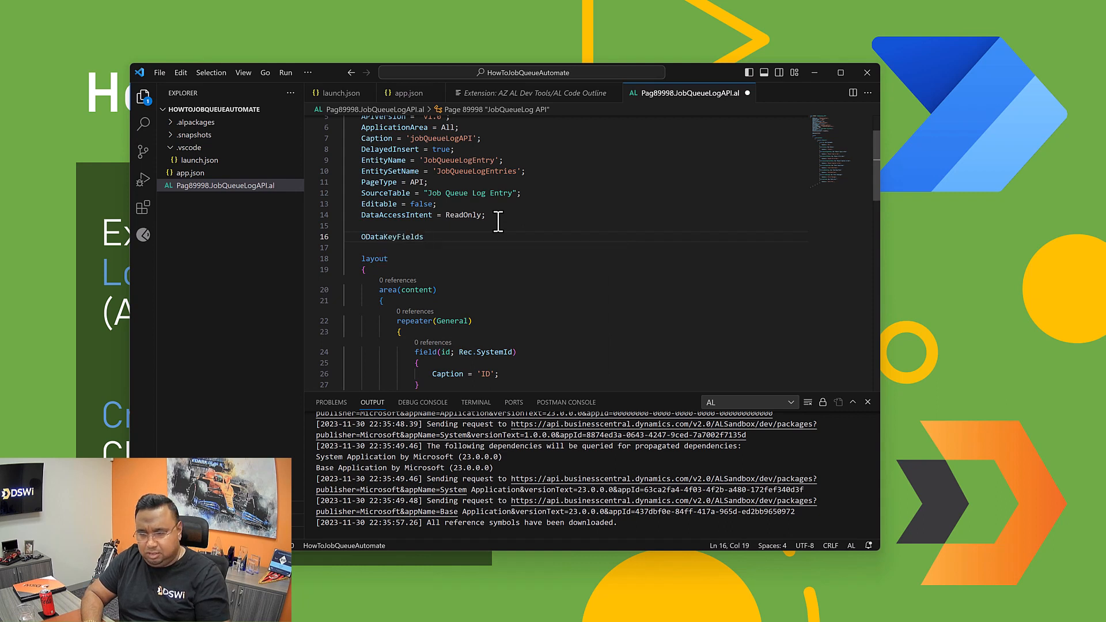
type("= System")
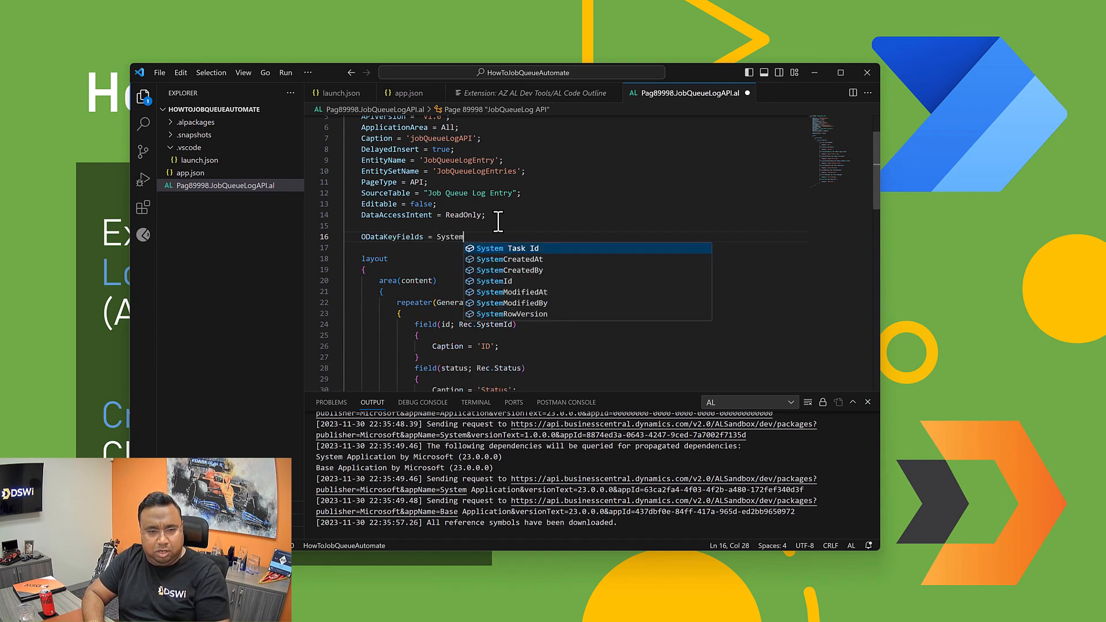
type("Id;")
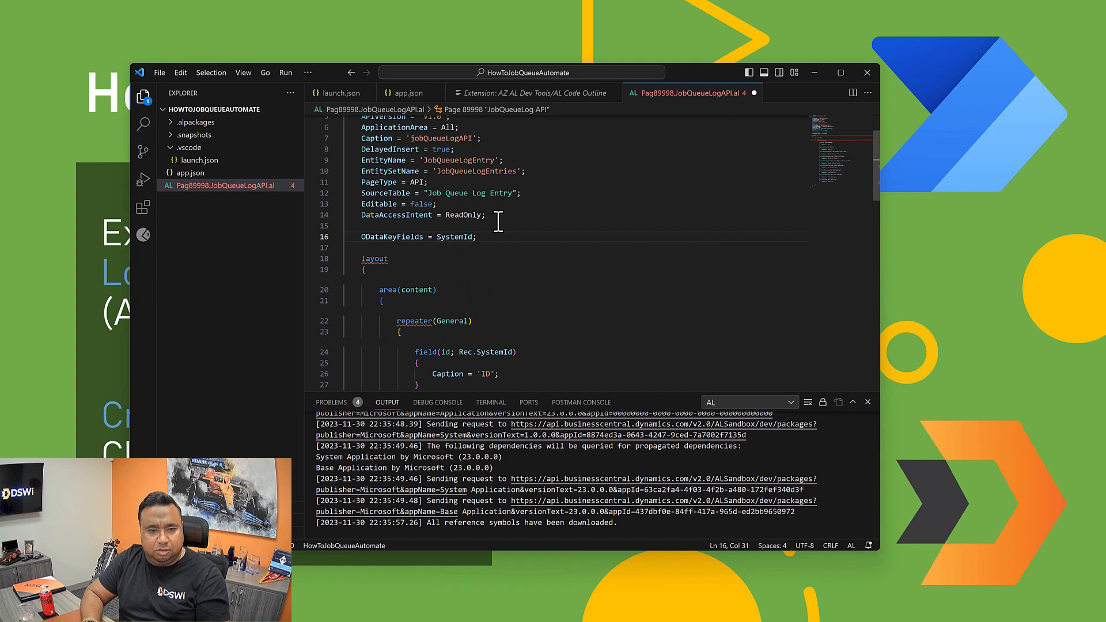
left_click(565, 291)
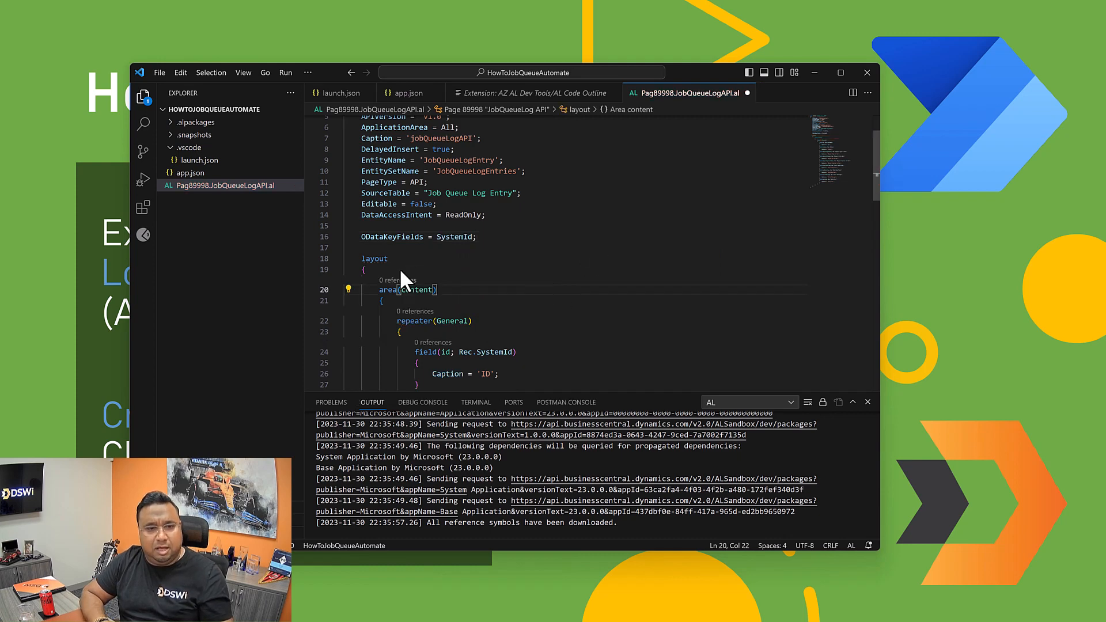
Step: Save all changed files and publish the HowToJobQueueAutomate extension to the Microsoft cloud sandbox
scroll(421, 291, "down", 5)
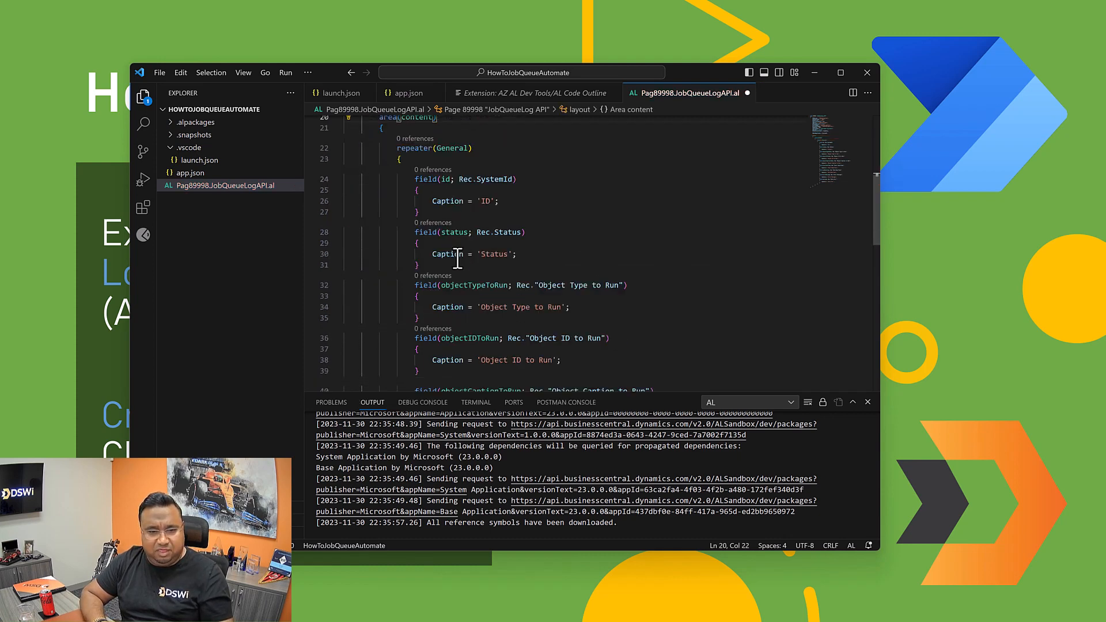
scroll(465, 269, "down", 10)
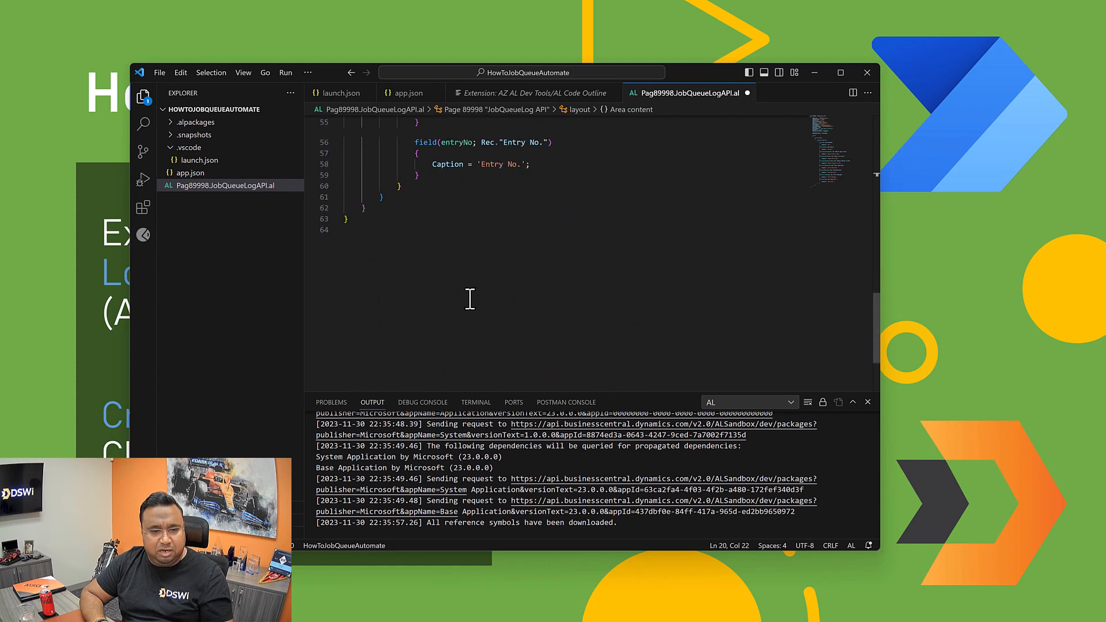
scroll(470, 299, "up", 15)
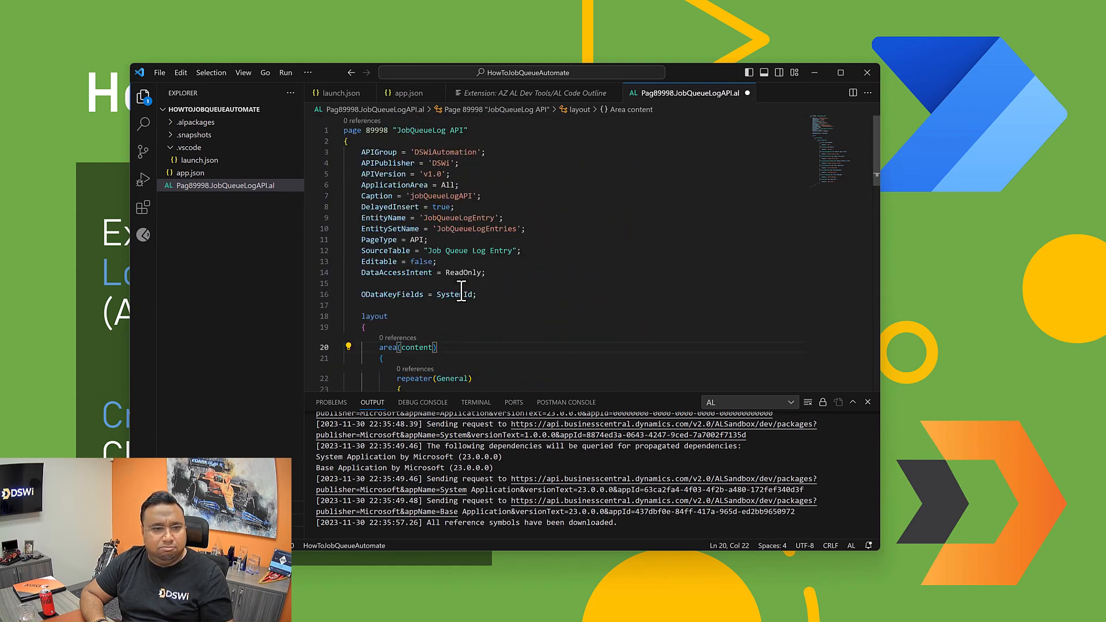
left_click(163, 73)
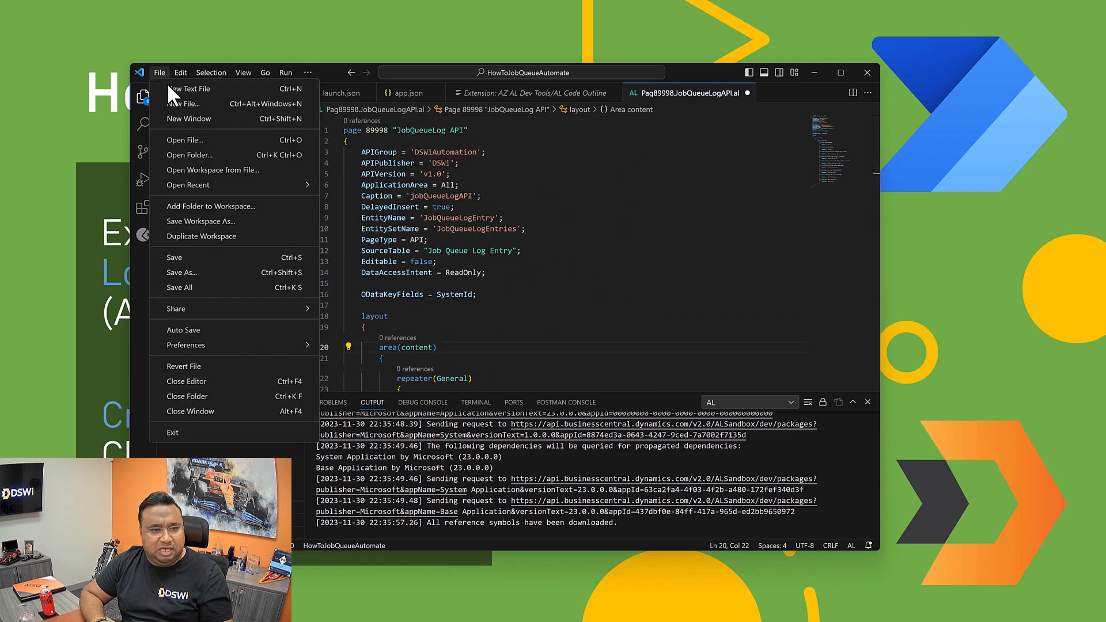
left_click(172, 285)
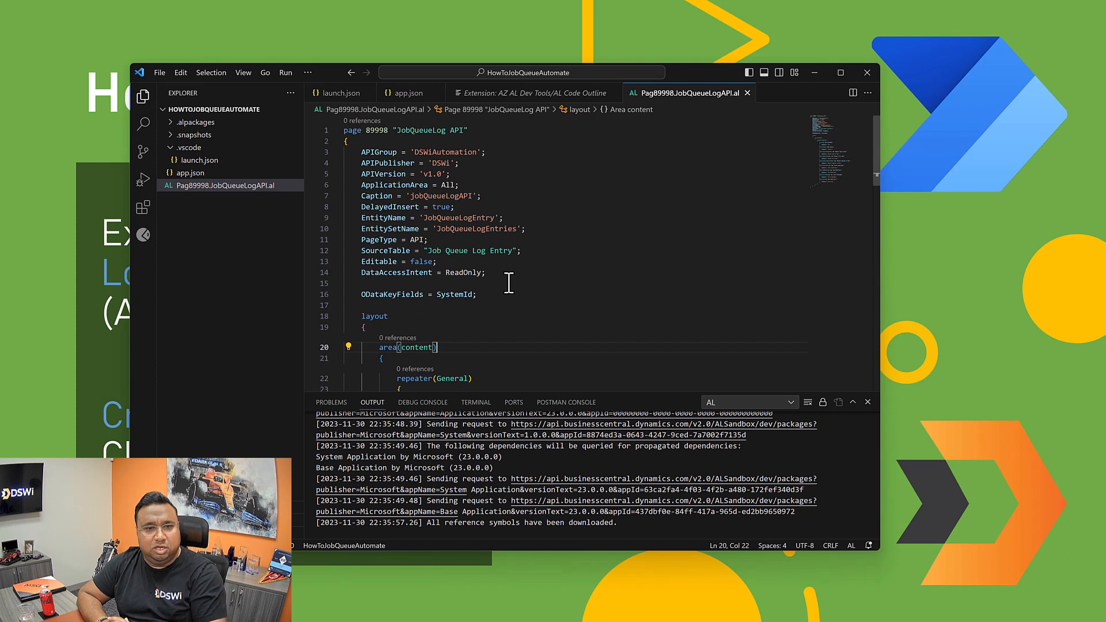
left_click(254, 286)
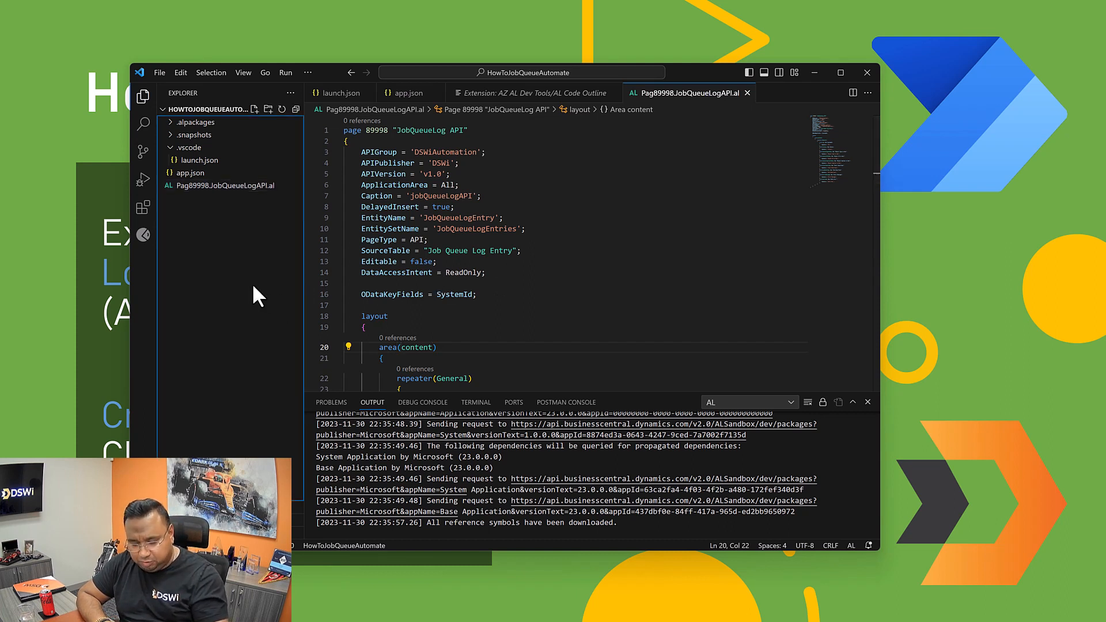
key("ctrl+shift+b")
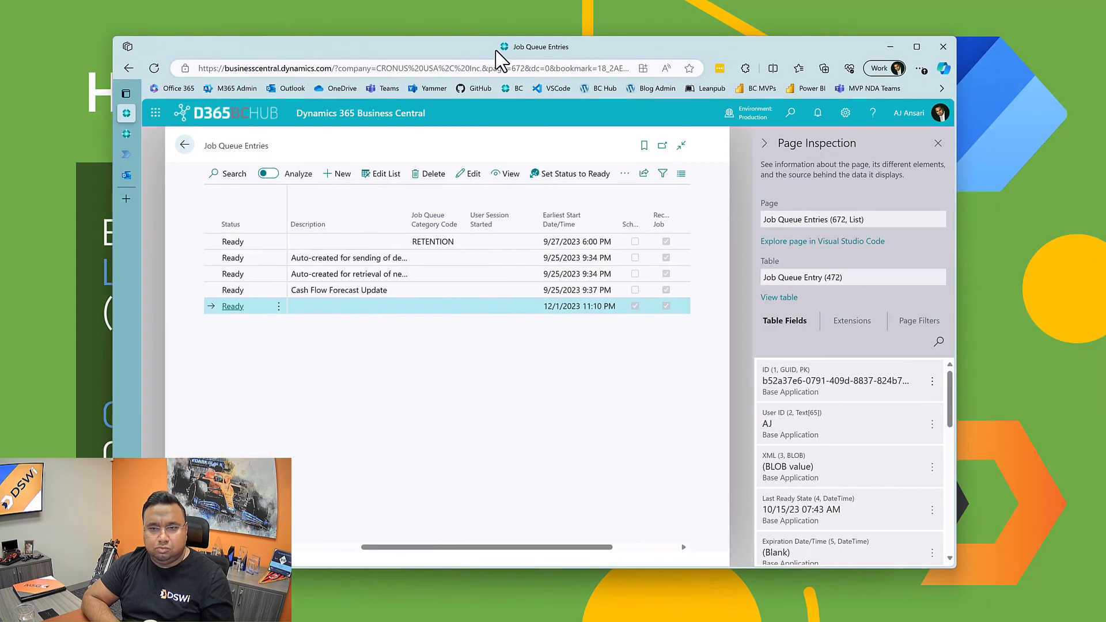
Step: Switch to the browser and open the ALSandbox environment's Extension Management list by way of the Business Central admin center
left_click(937, 143)
left_click(128, 133)
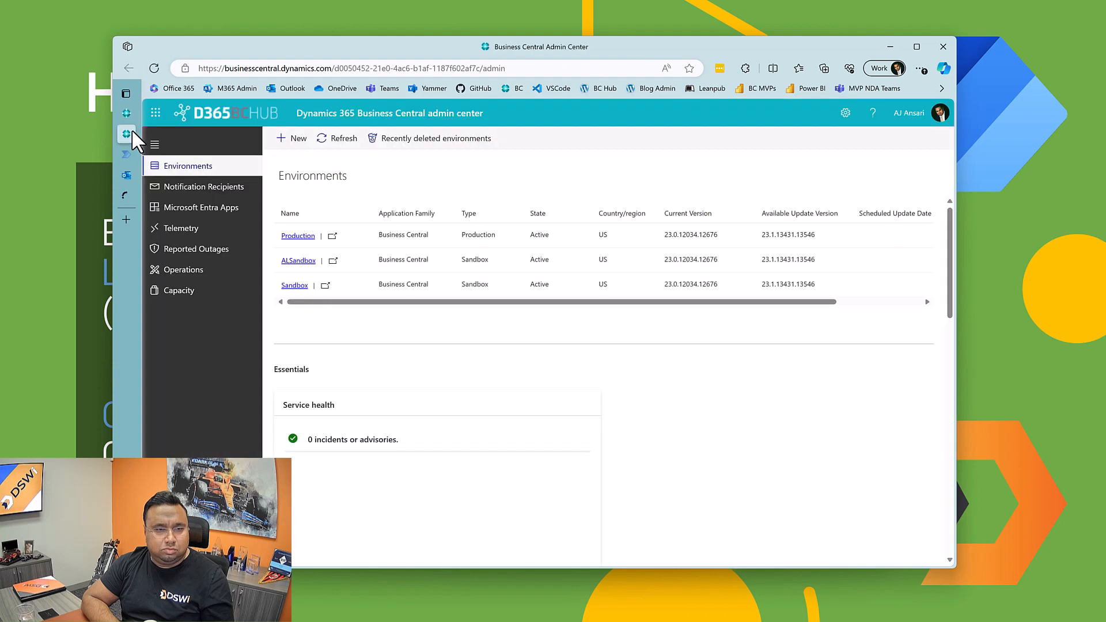
left_click(333, 261)
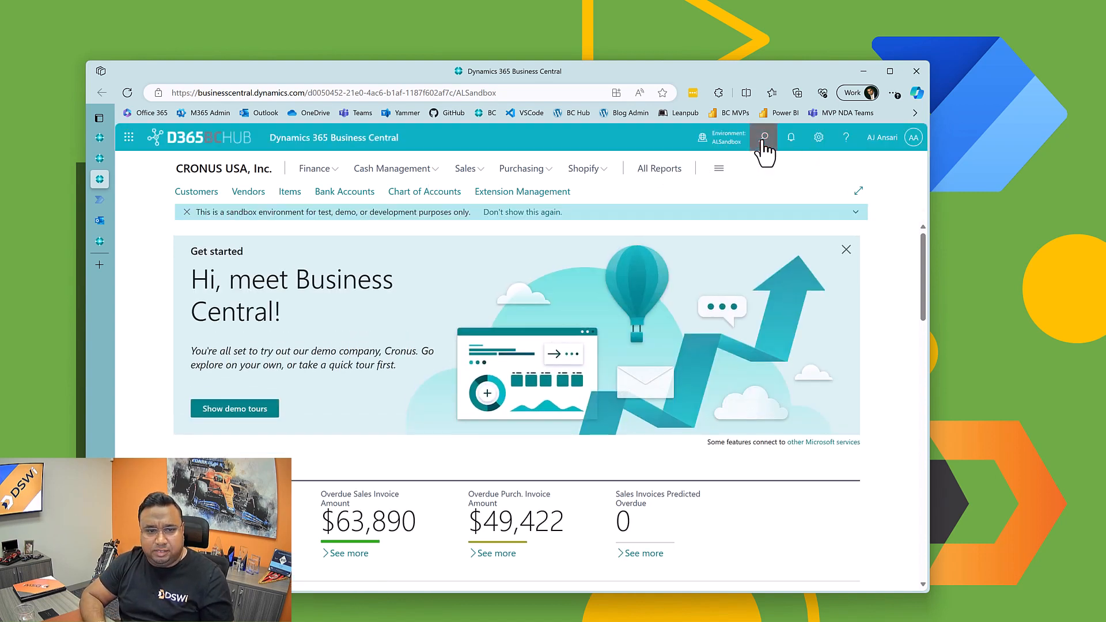
left_click(544, 192)
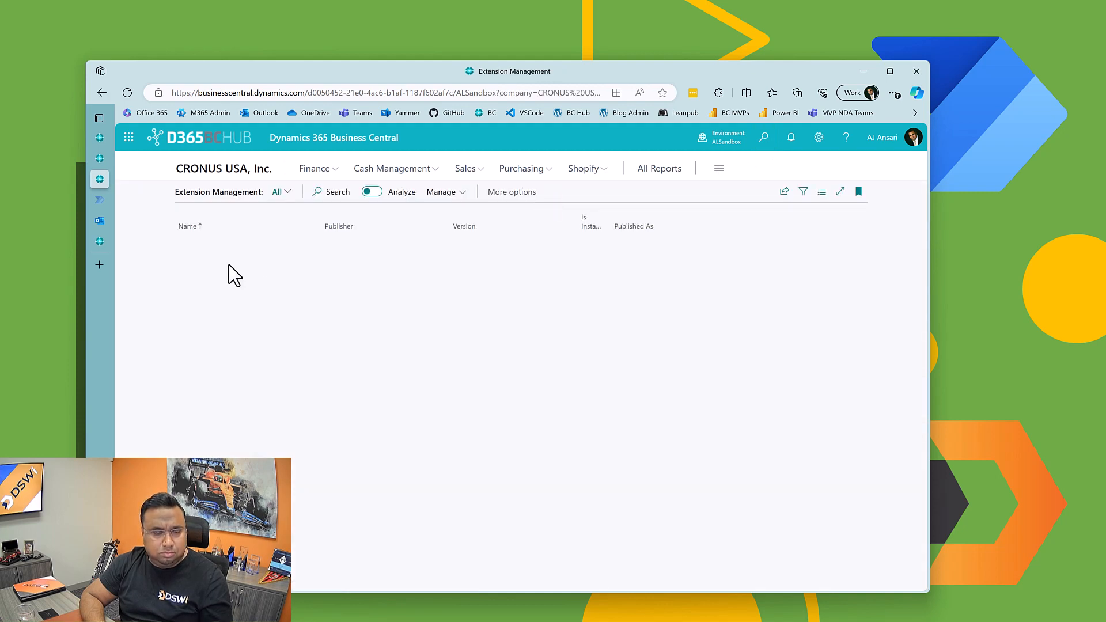
Step: Sort the extensions by publisher and view the settings of HowToJobQueueAutomate, closing them again
left_click(416, 227)
left_click(368, 247)
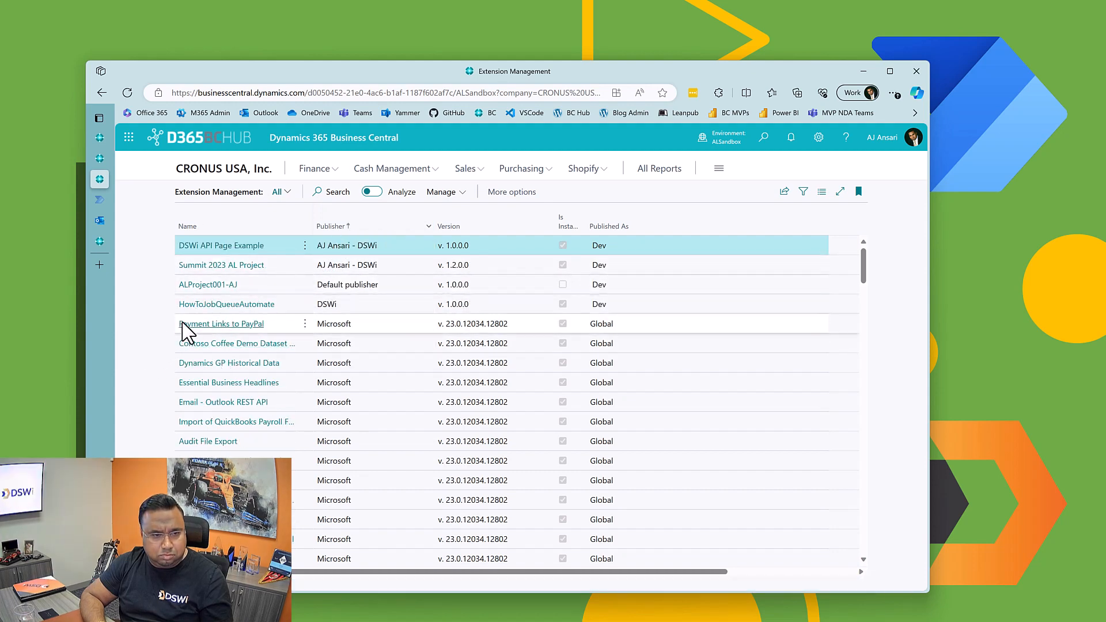
left_click(204, 306)
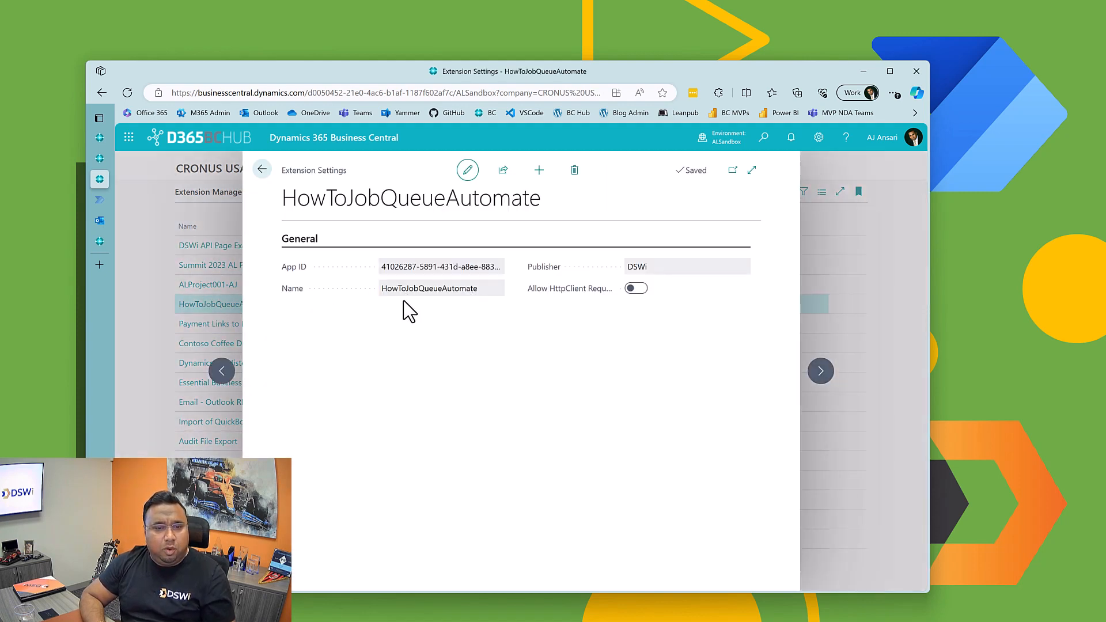
left_click(262, 169)
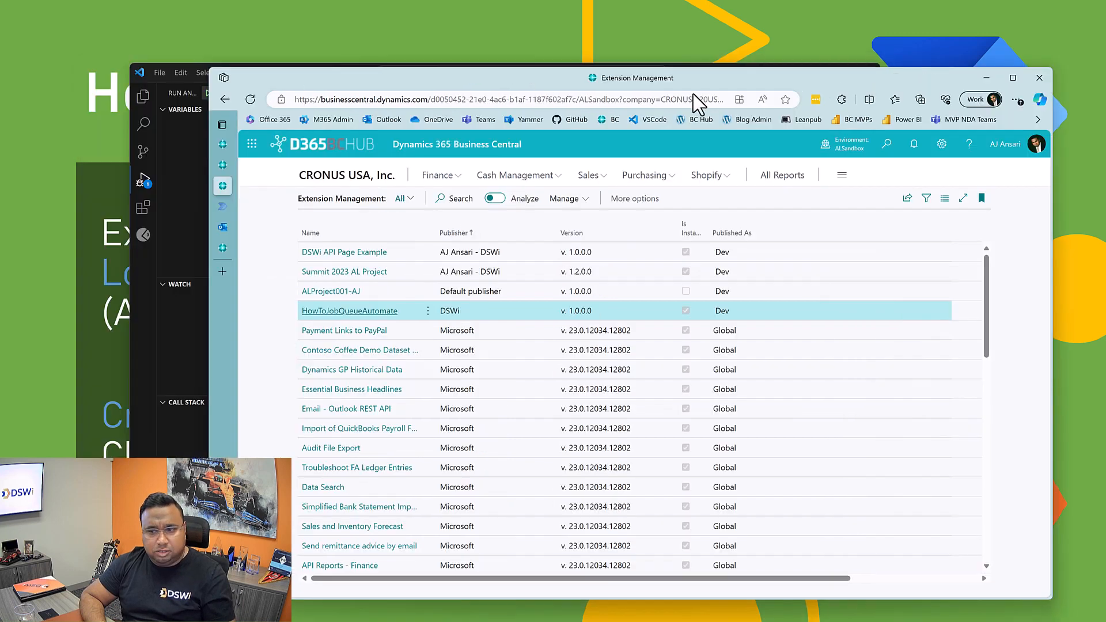
Step: Switch to Visual Studio Code, stop the debug session and show the project's files
left_click_drag(694, 95, 1105, 93)
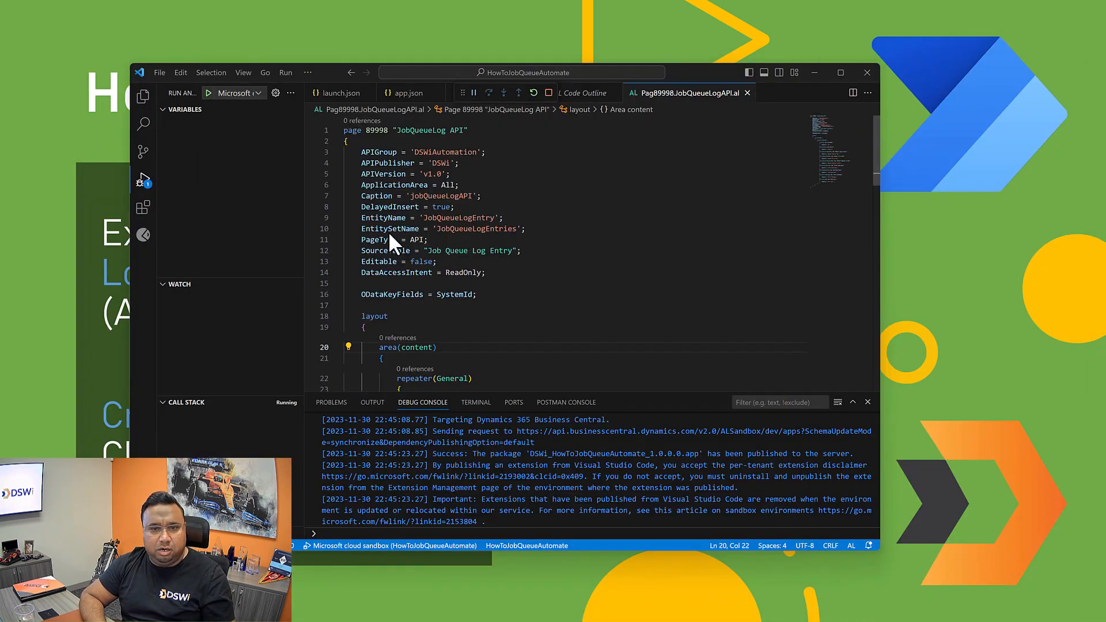
left_click(548, 93)
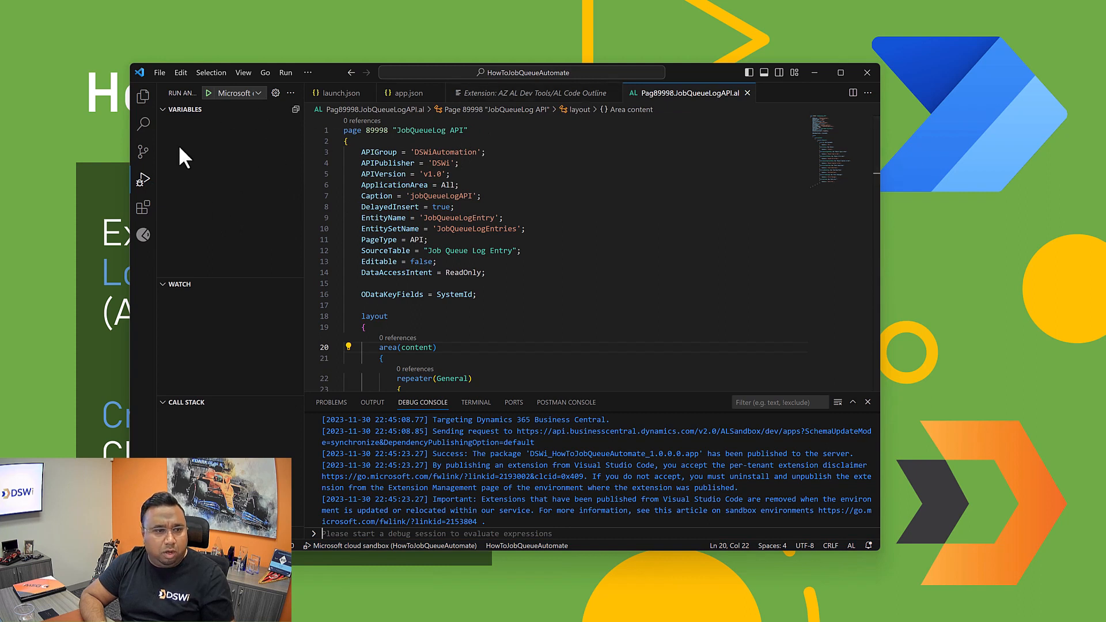
left_click(140, 108)
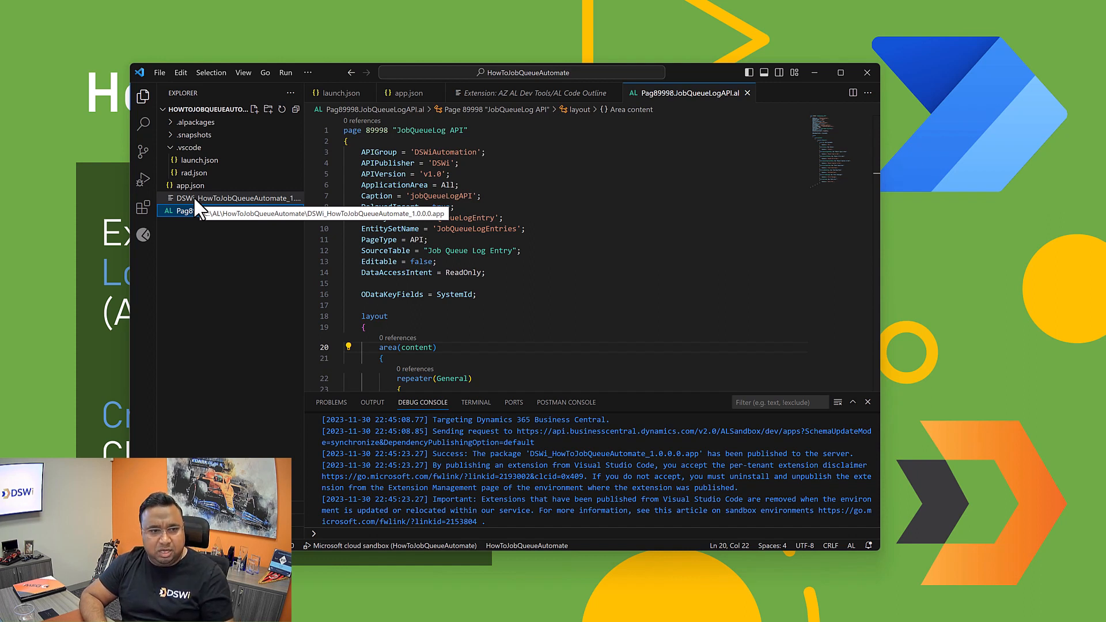
left_click(203, 233)
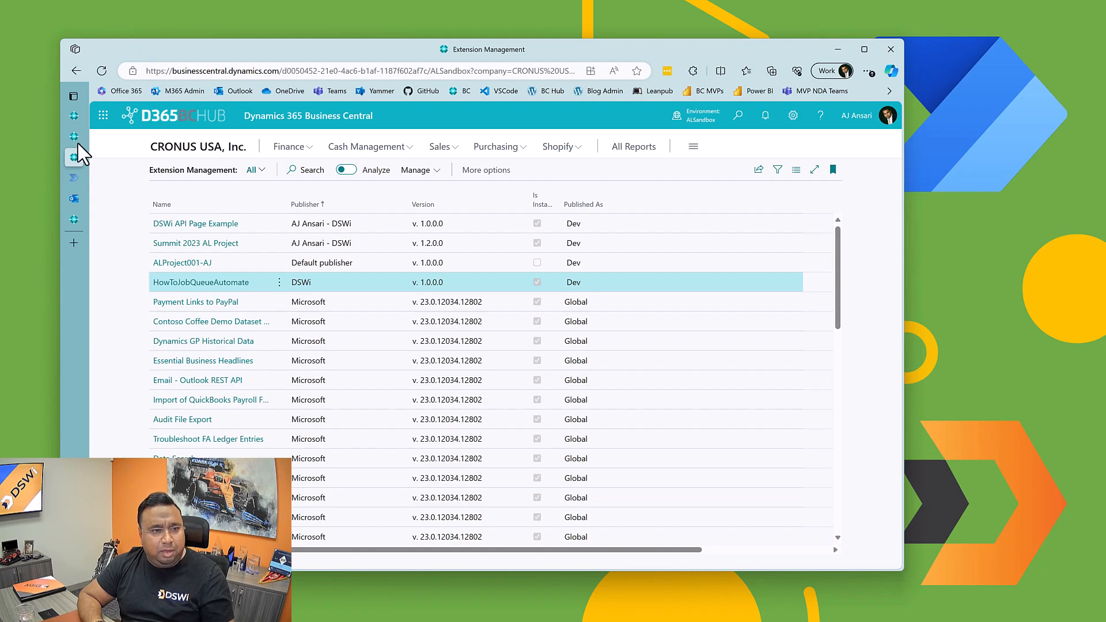
Step: Switch to Power Automate in the browser and open the page for creating a new flow
left_click(87, 178)
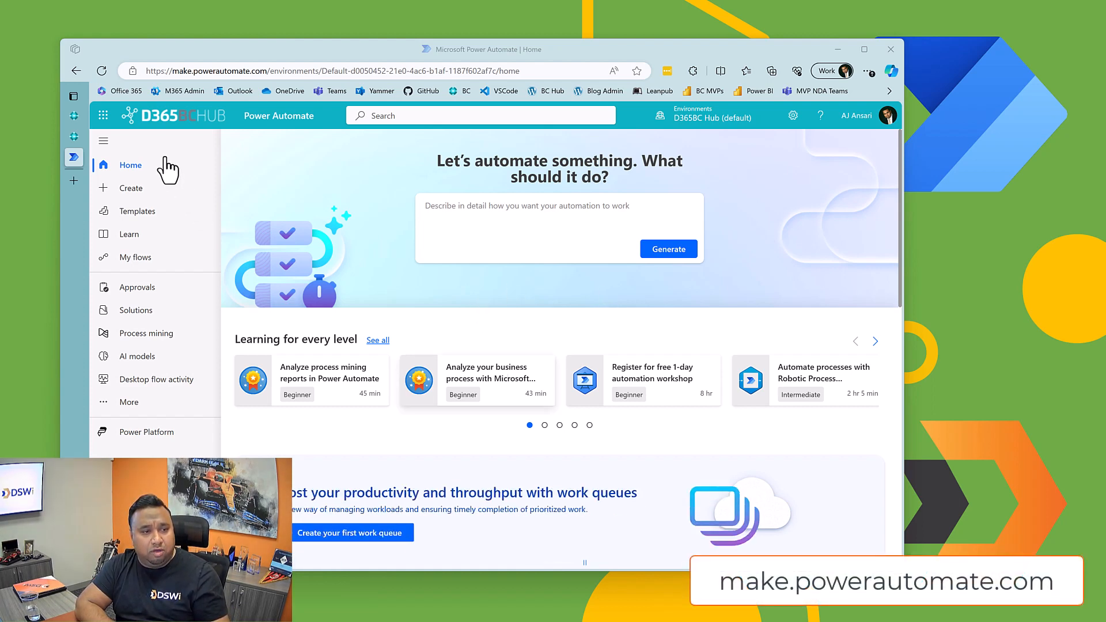
left_click(104, 117)
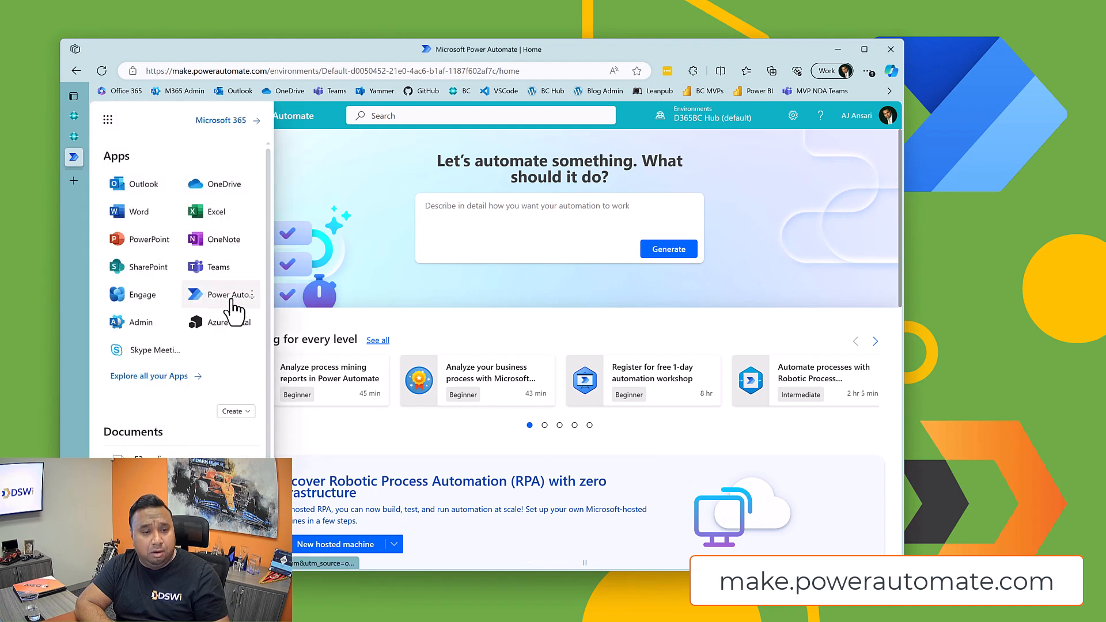
left_click(466, 327)
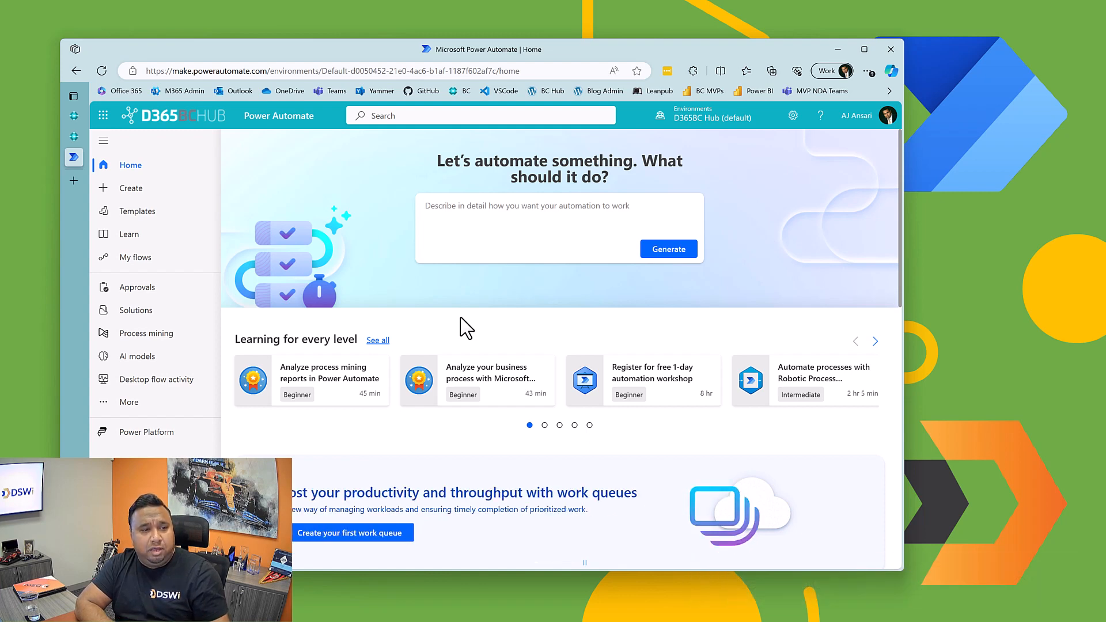
left_click(143, 191)
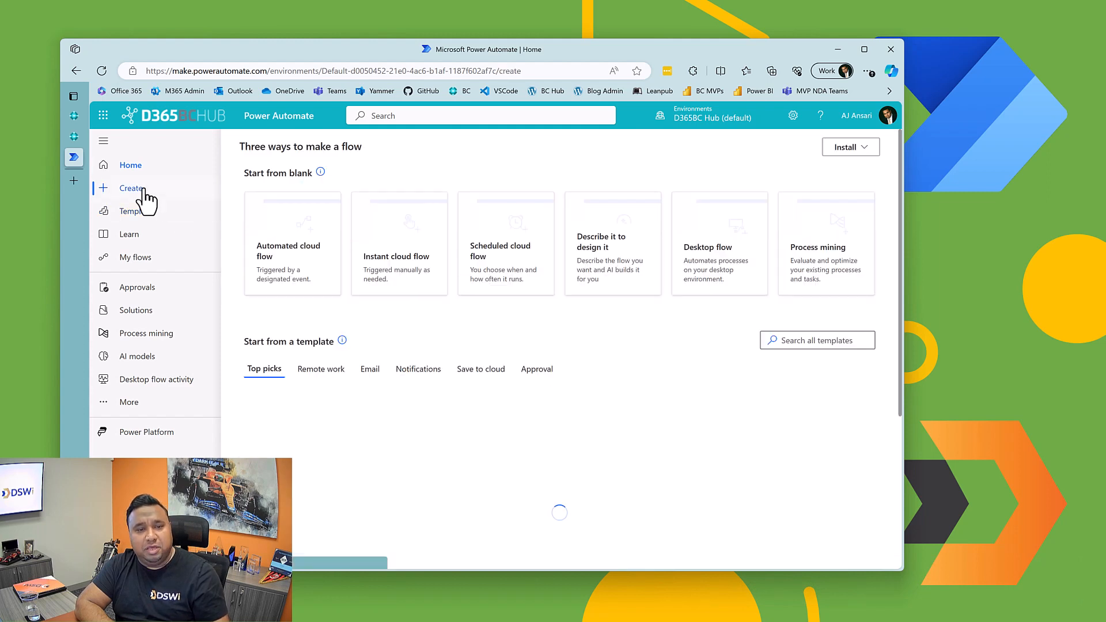
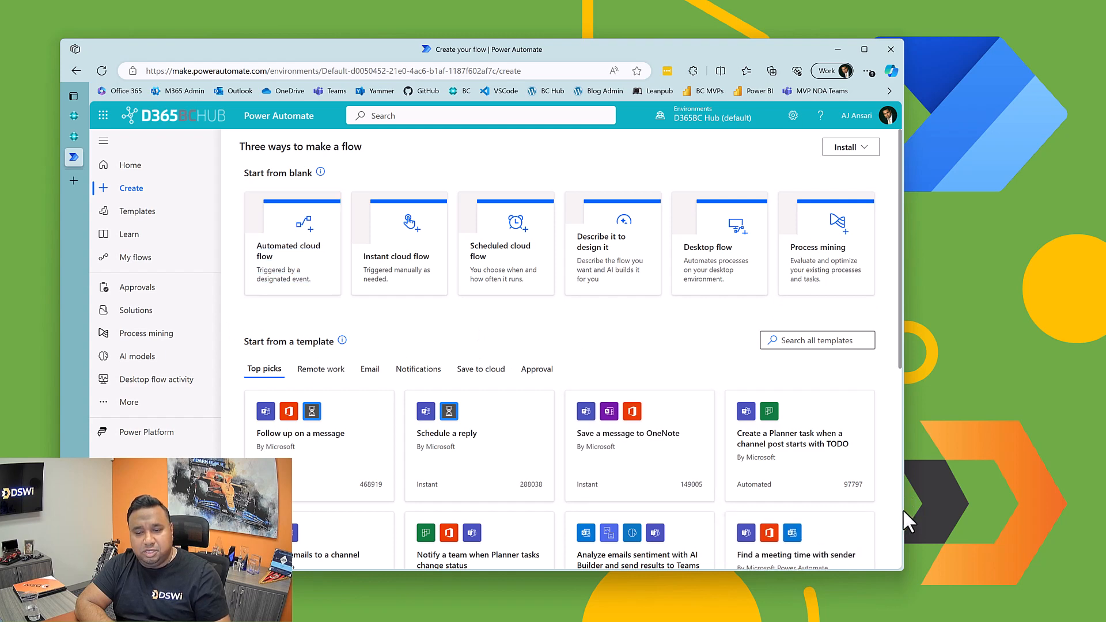
Step: Widen the browser window, start an automated cloud flow from blank and name it Job Queue Error Notification
left_click_drag(903, 510, 1075, 507)
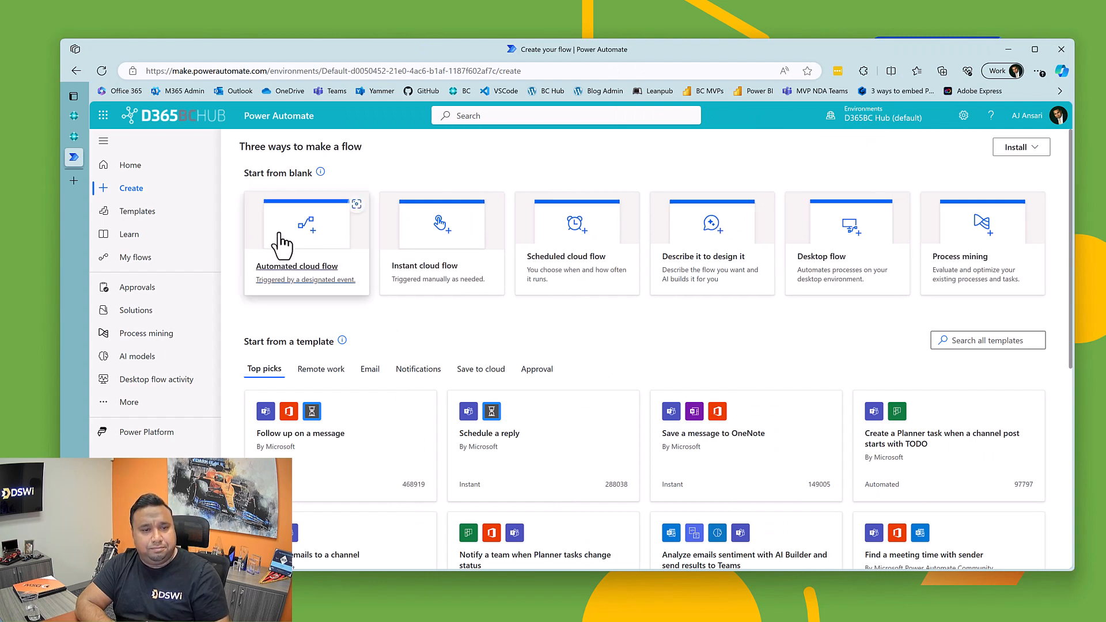
left_click(282, 245)
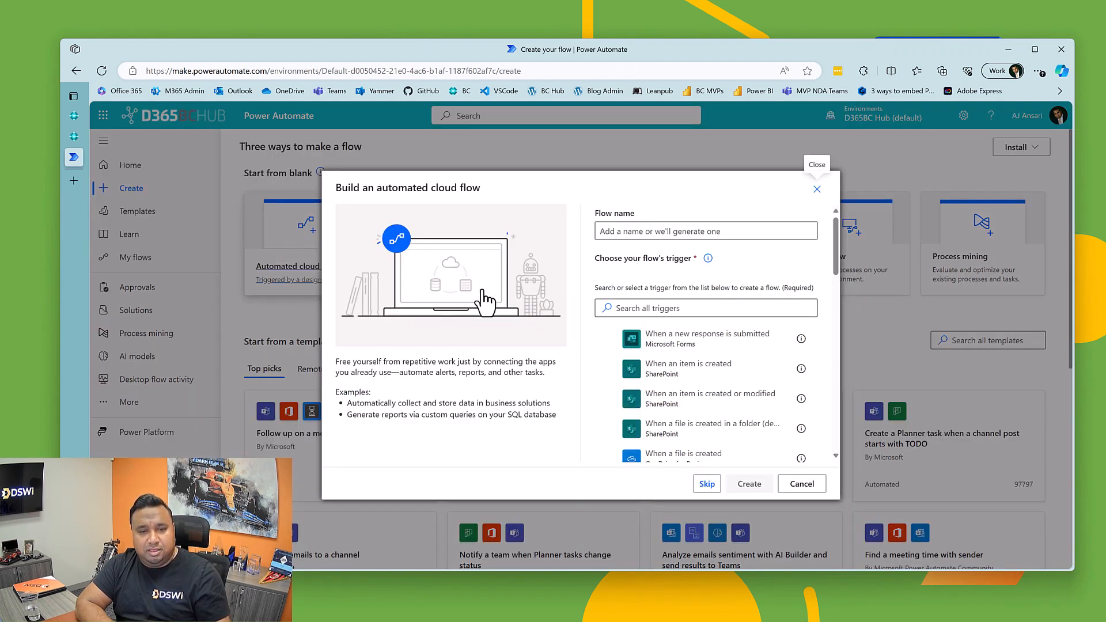
left_click(662, 233)
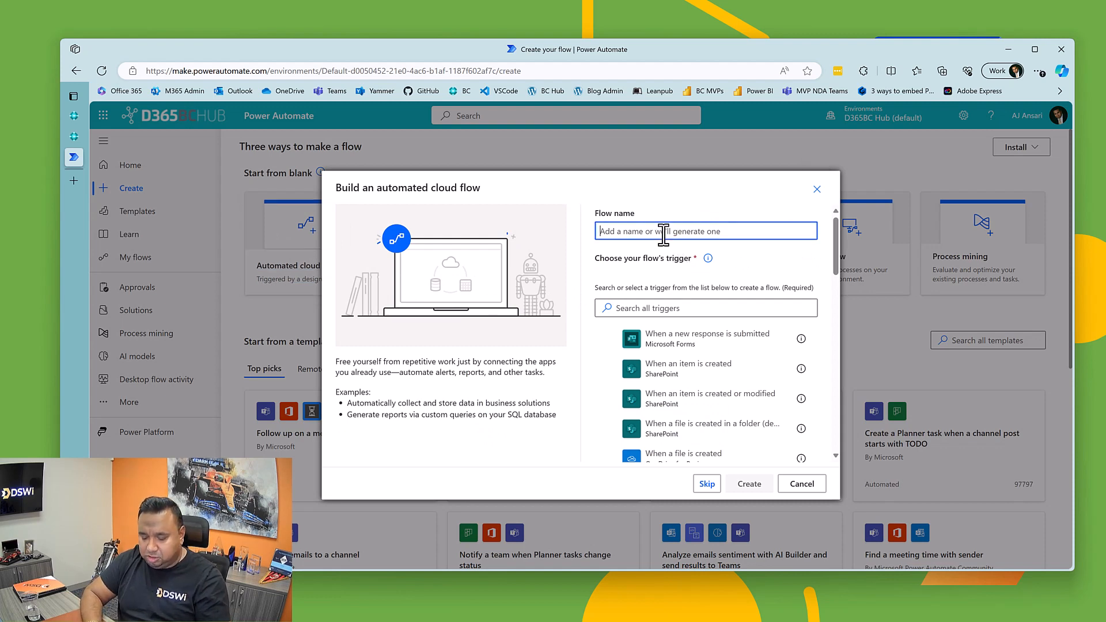
type("Job Queue")
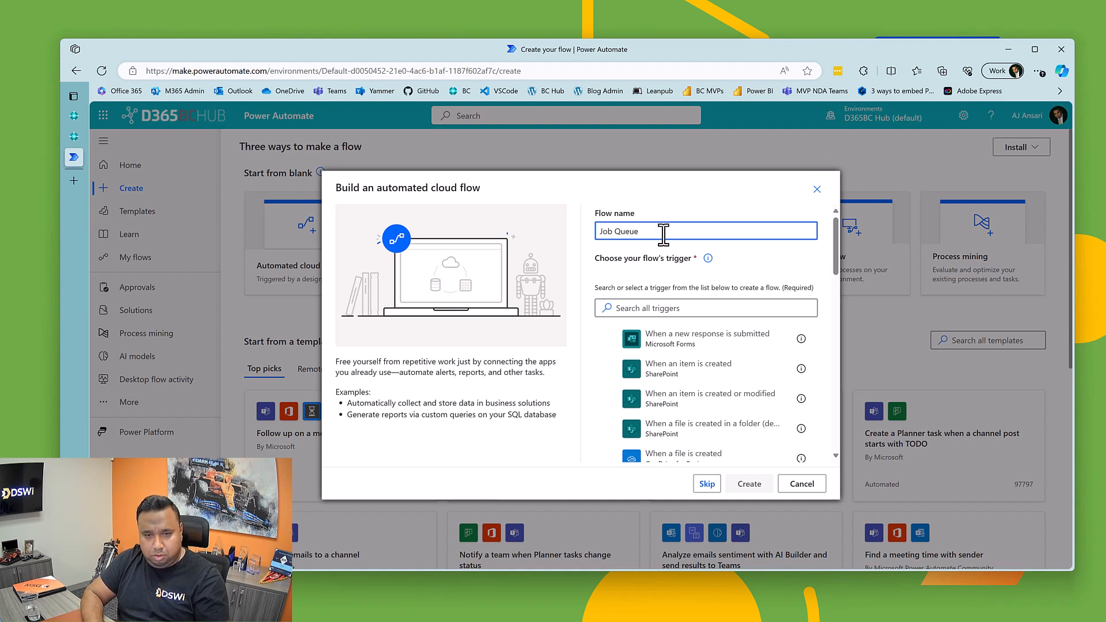
type(" Error No")
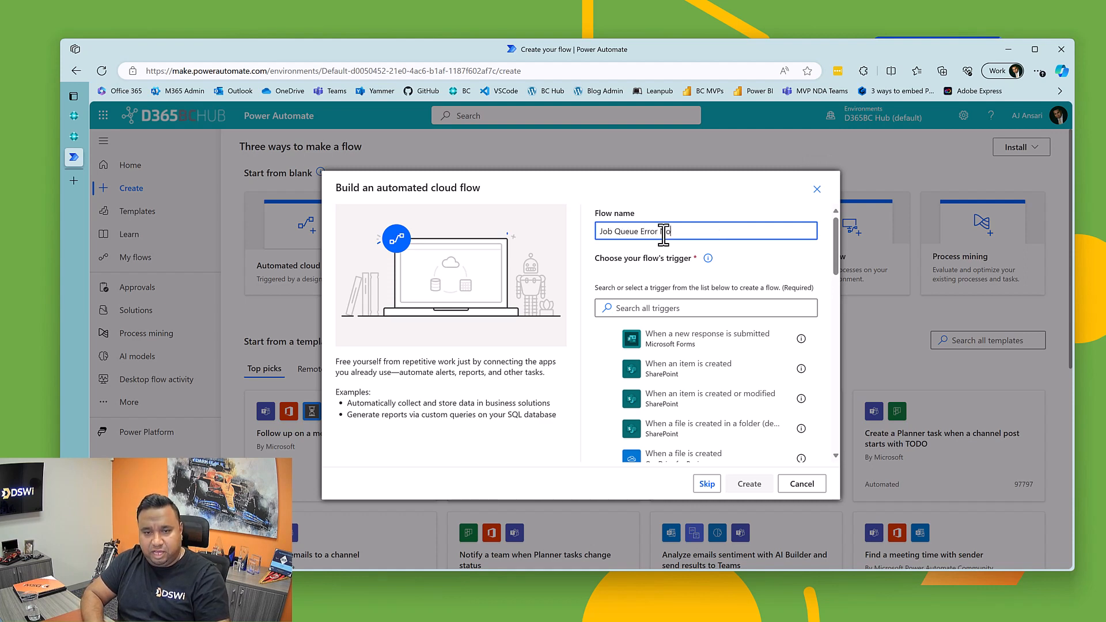
type("tifica")
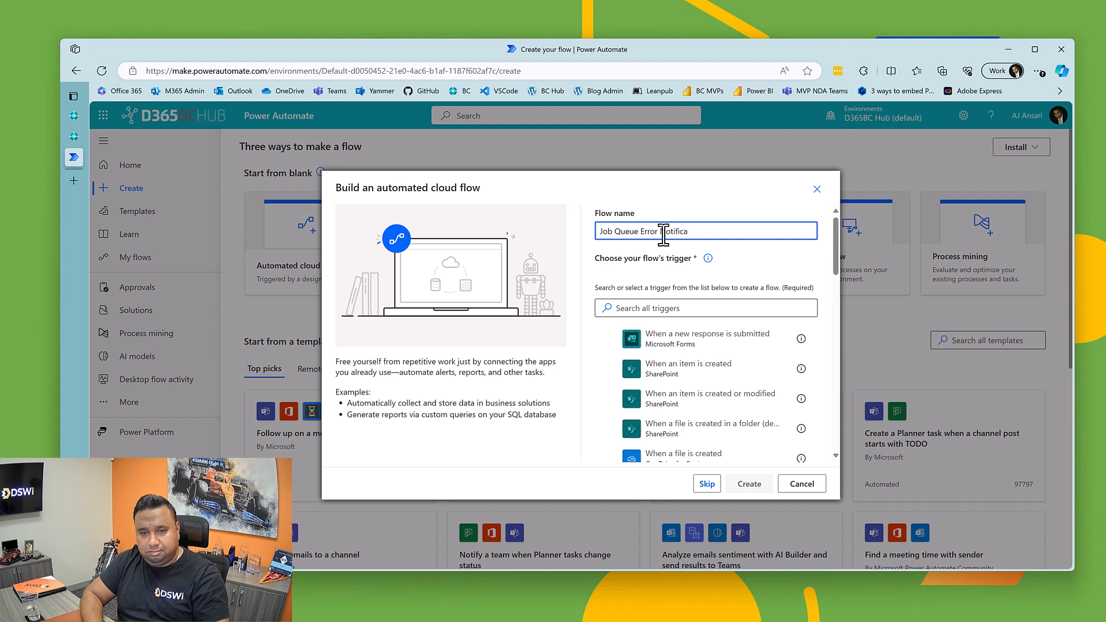
type("tion")
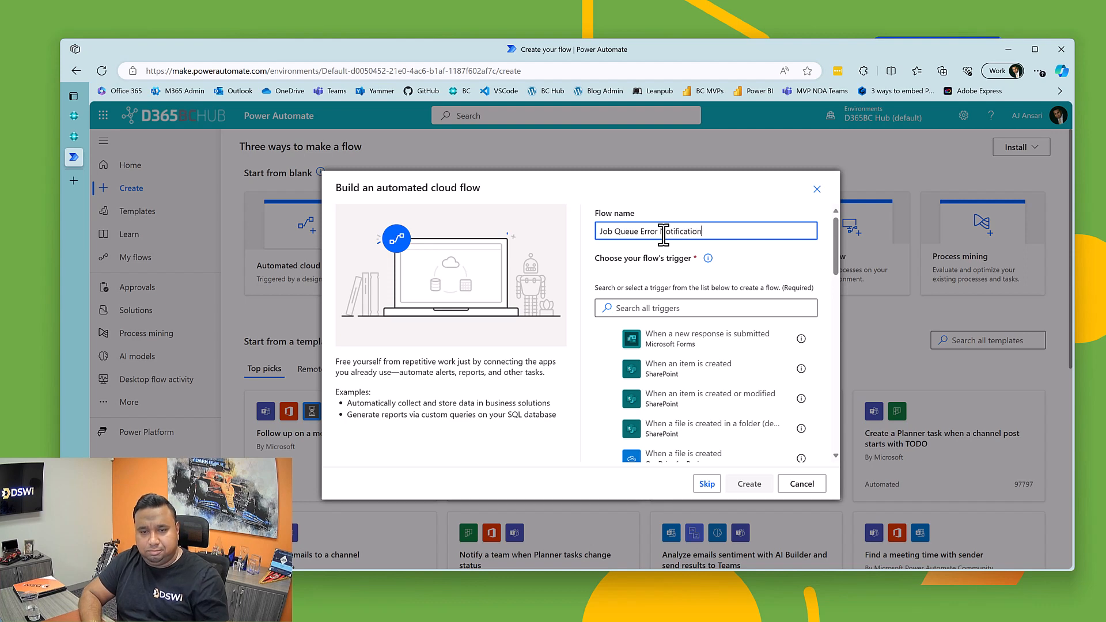
Step: Search the triggers for Business Central and create the flow with the When a record is created (V3) trigger
left_click(650, 309)
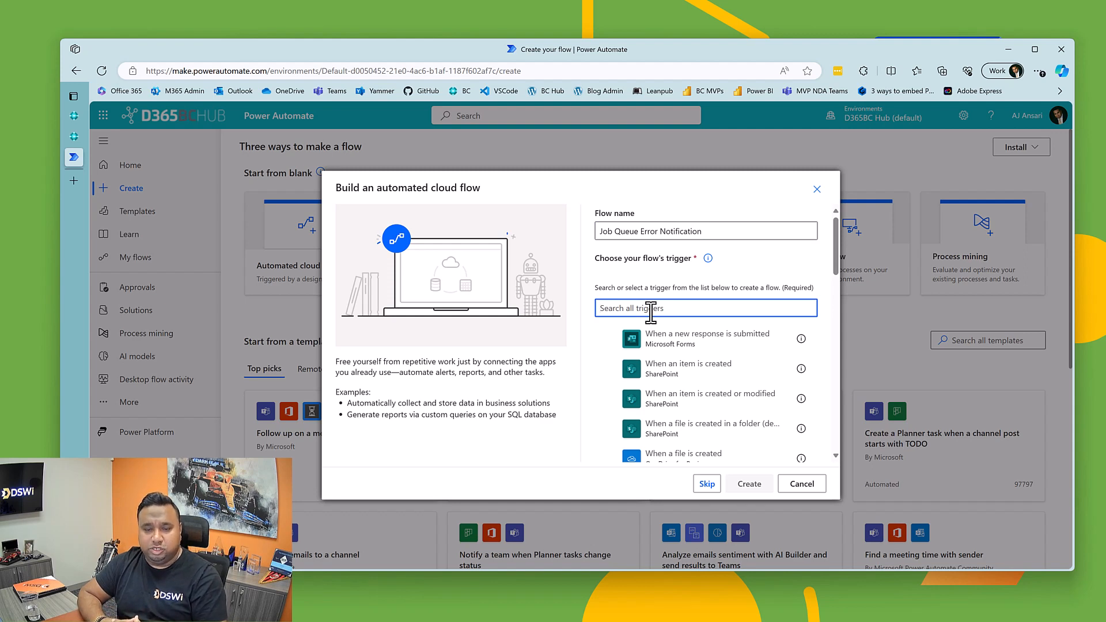
type("Bus")
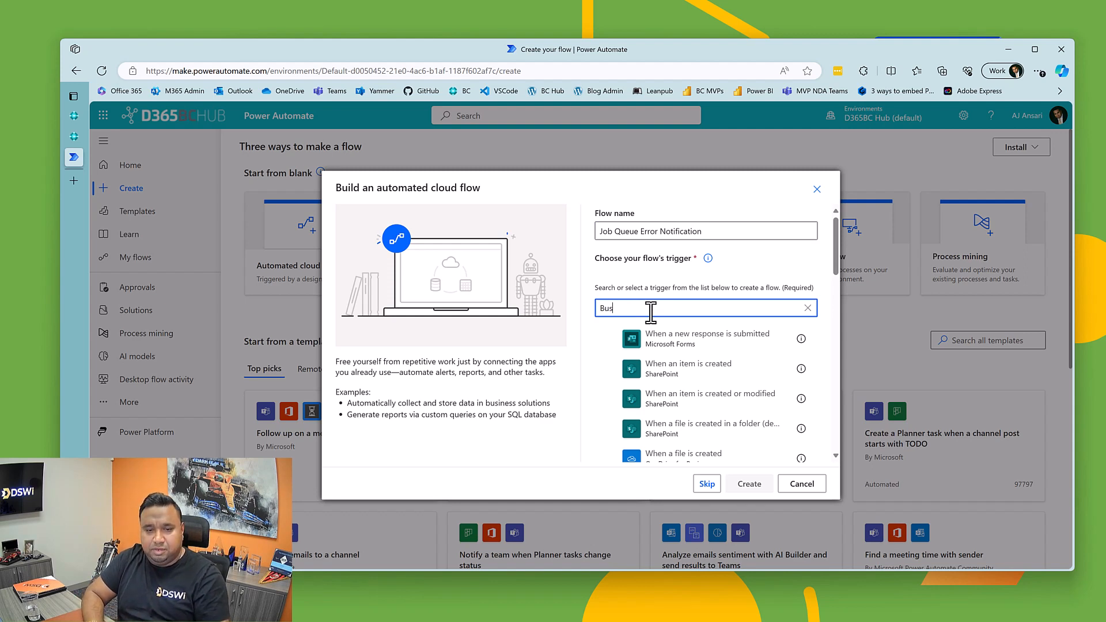
type("in")
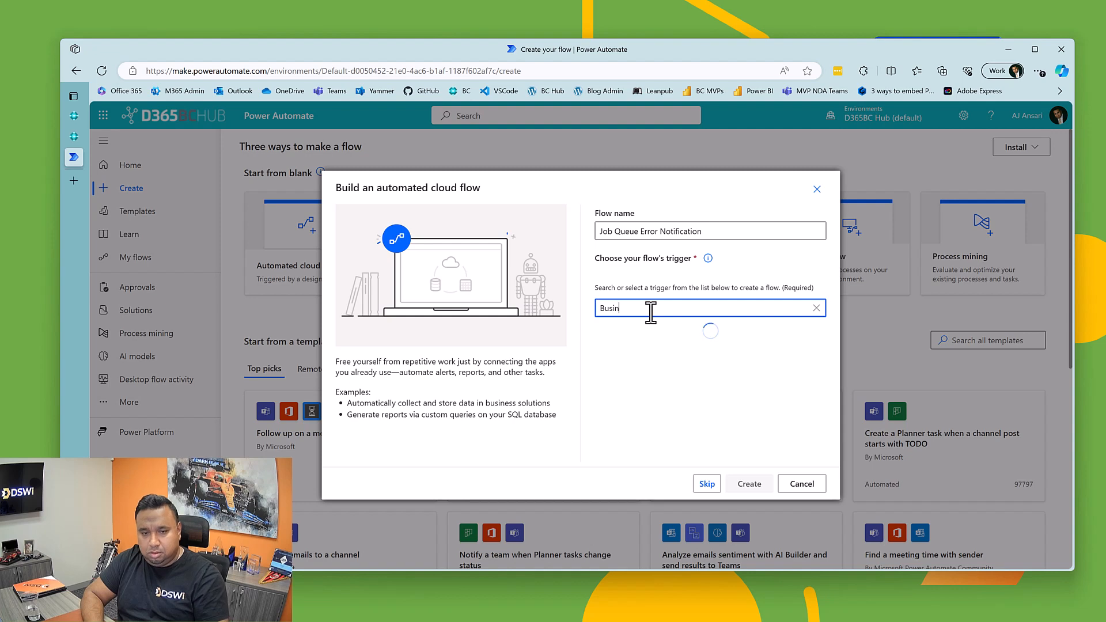
type("ess Central")
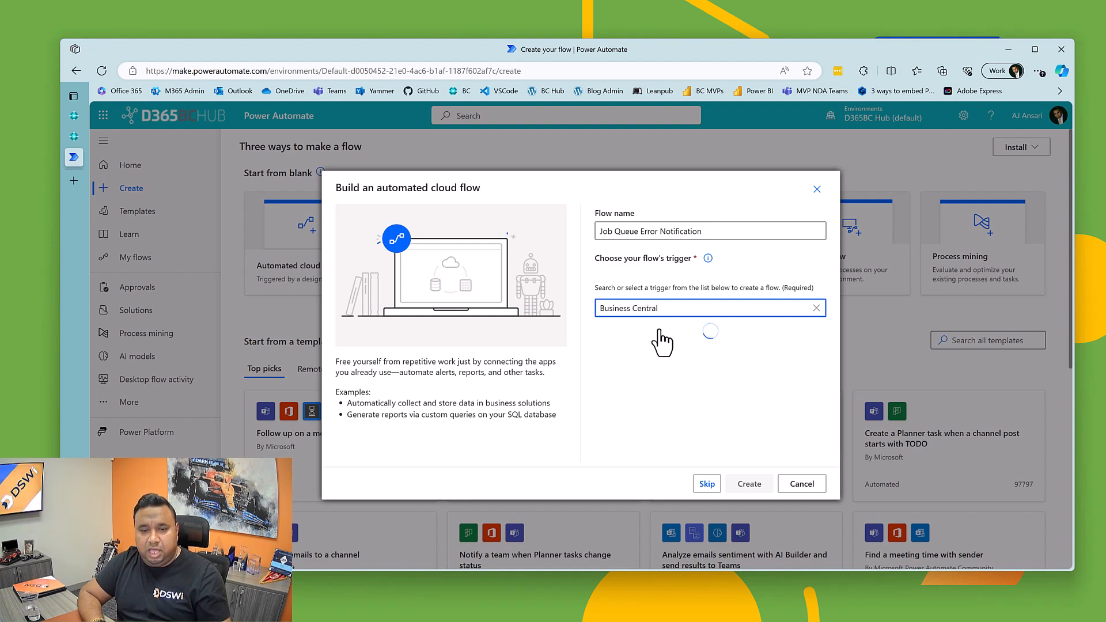
scroll(686, 368, "down", 2)
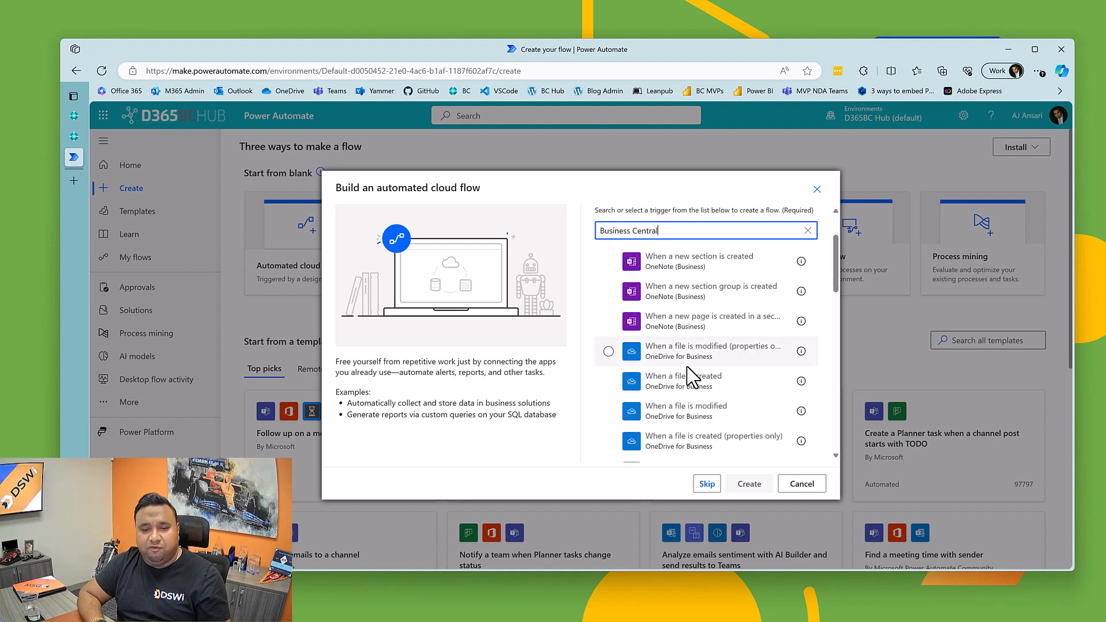
scroll(688, 378, "down", 3)
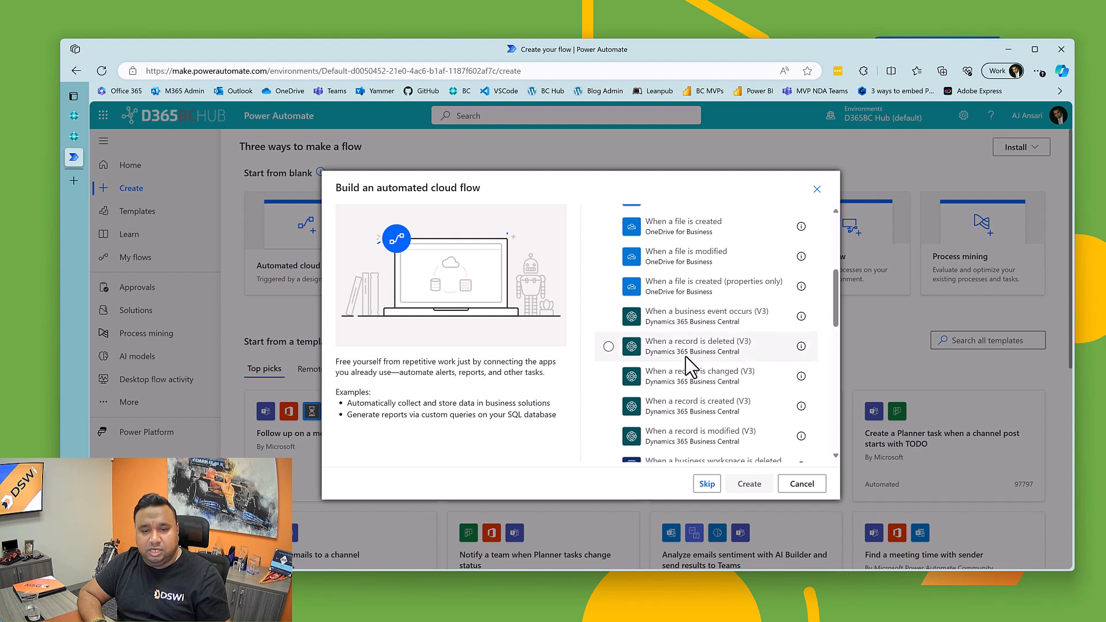
scroll(686, 369, "down", 1)
scroll(689, 395, "down", 1)
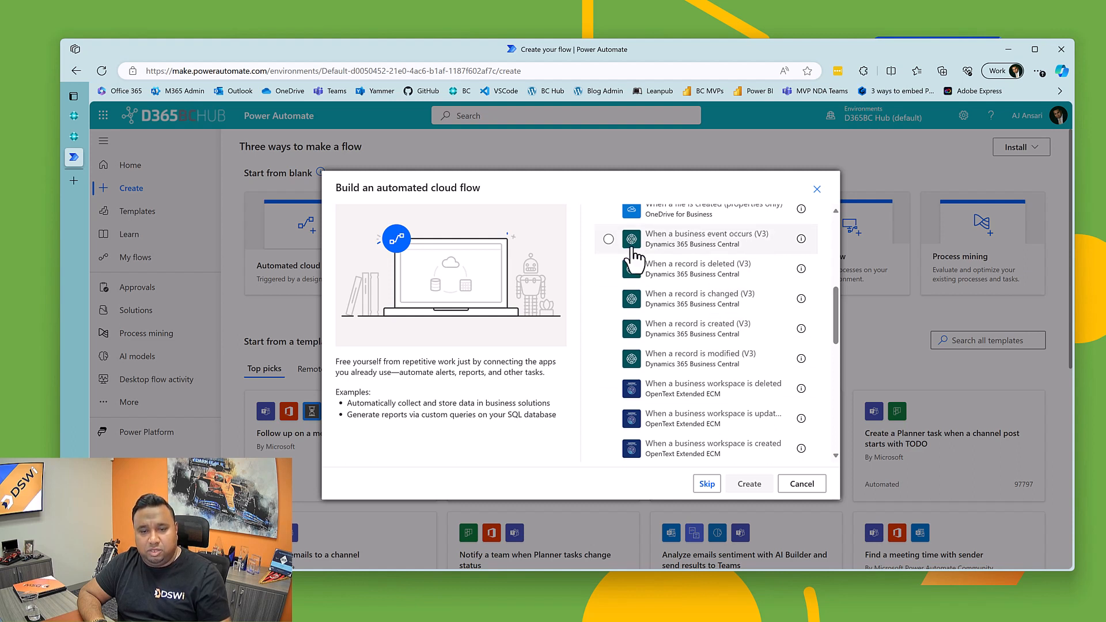
scroll(645, 345, "down", 5)
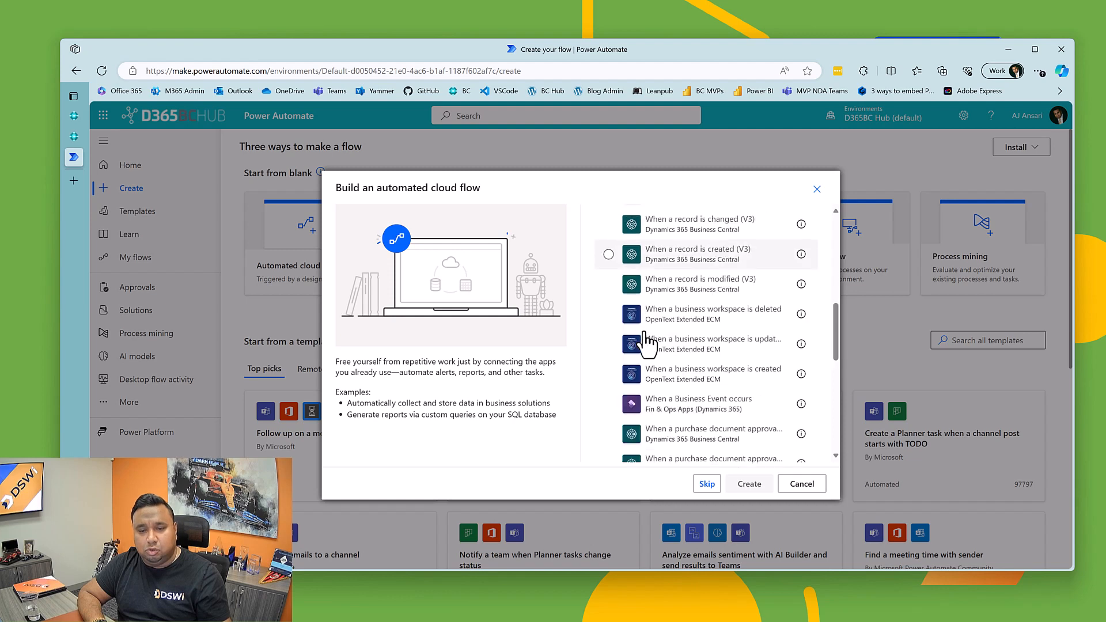
scroll(646, 342, "down", 4)
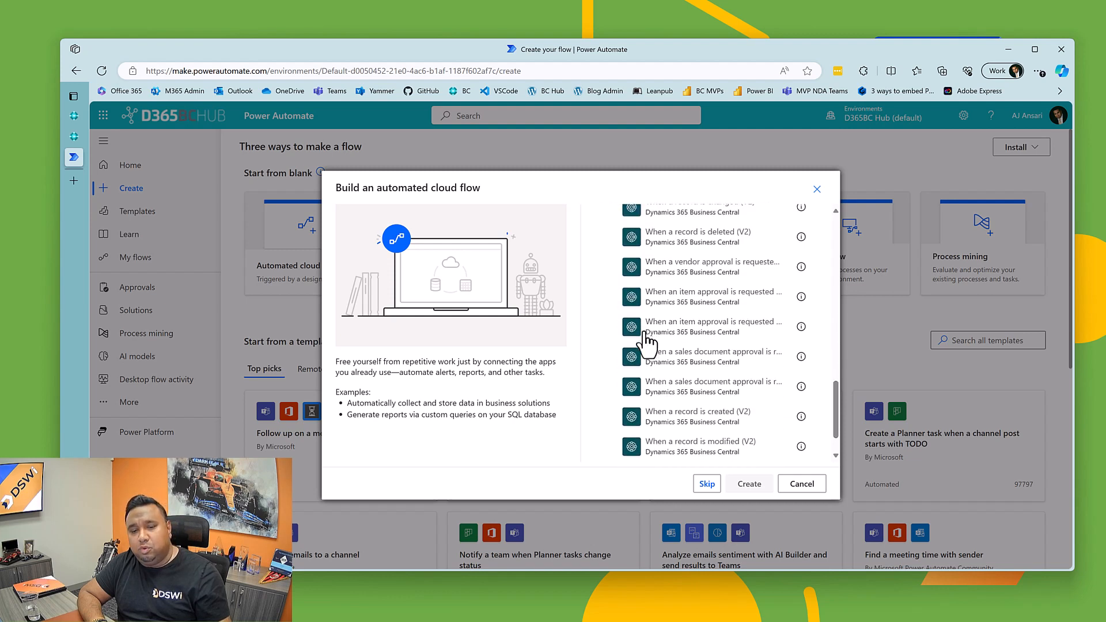
scroll(662, 337, "up", 5)
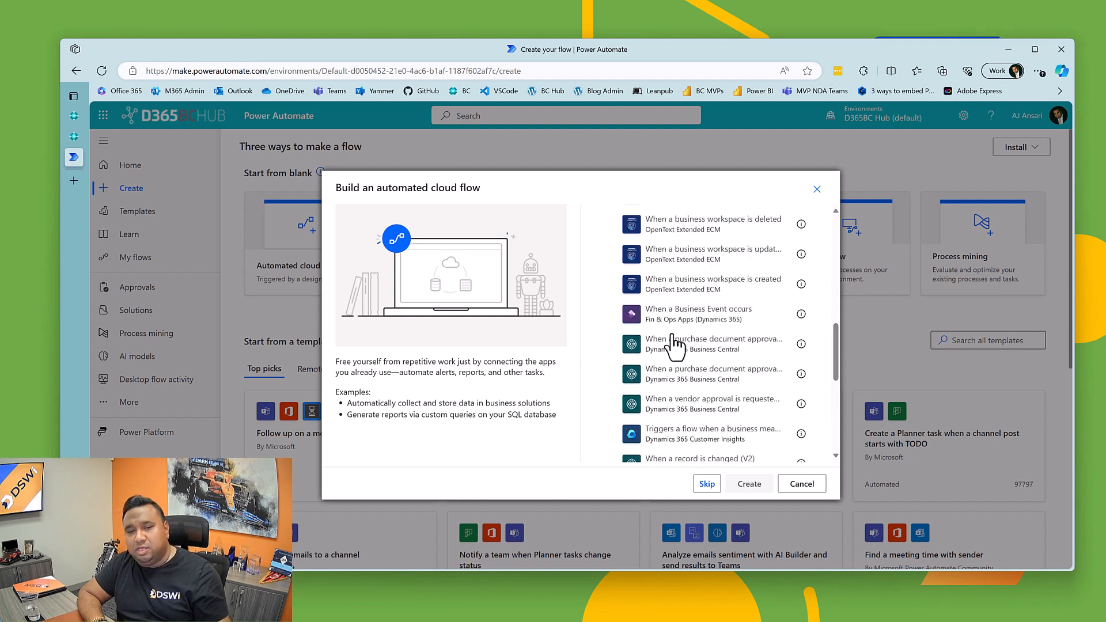
scroll(671, 333, "up", 2)
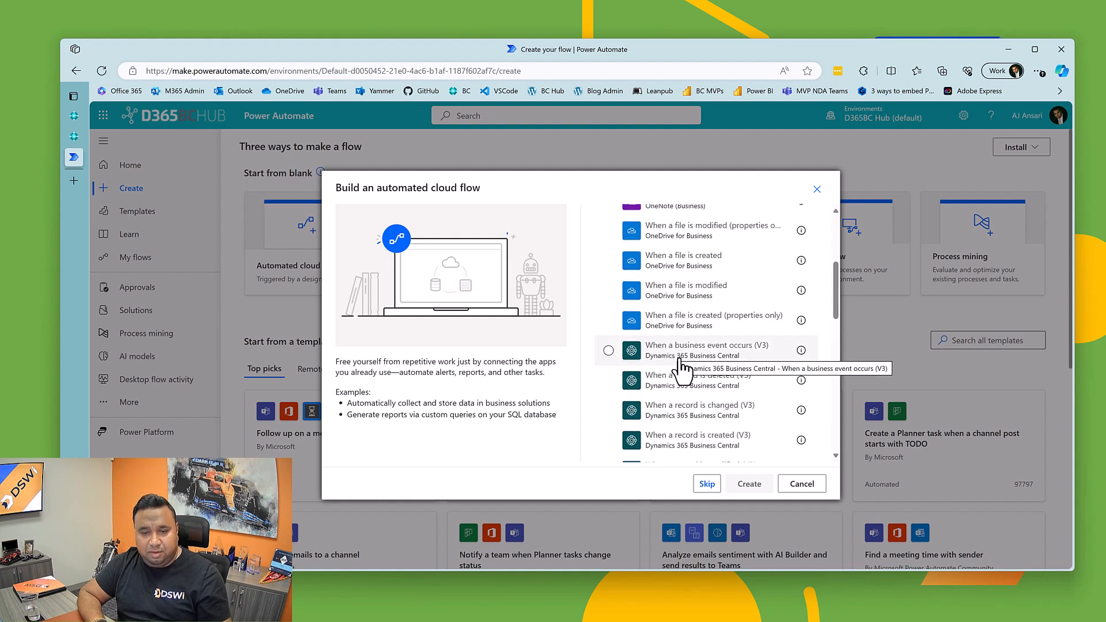
left_click(679, 449)
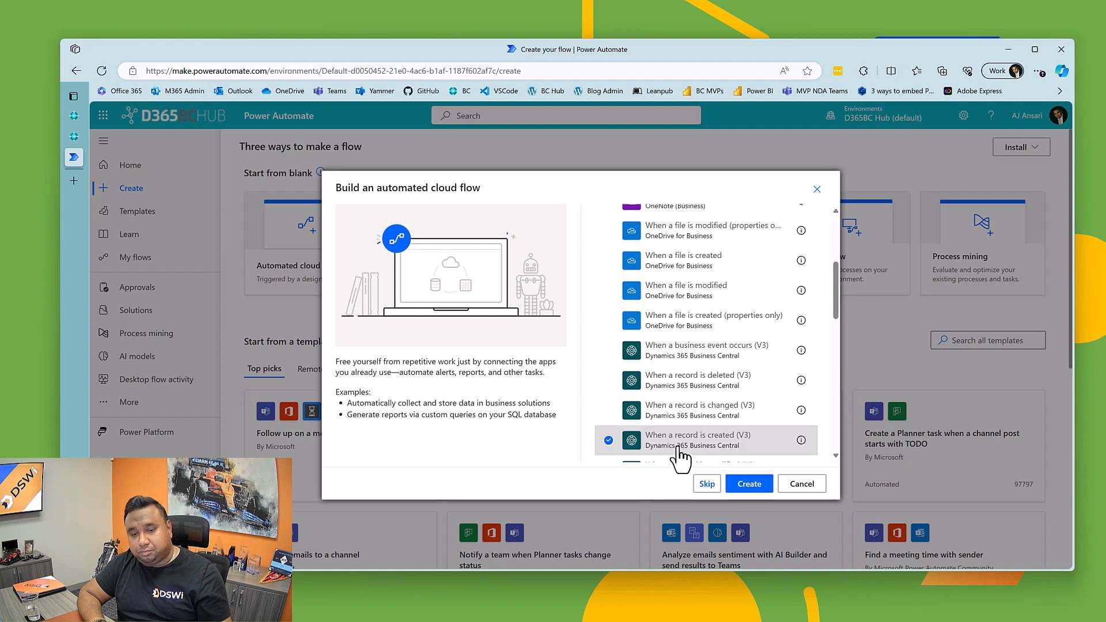
left_click(748, 483)
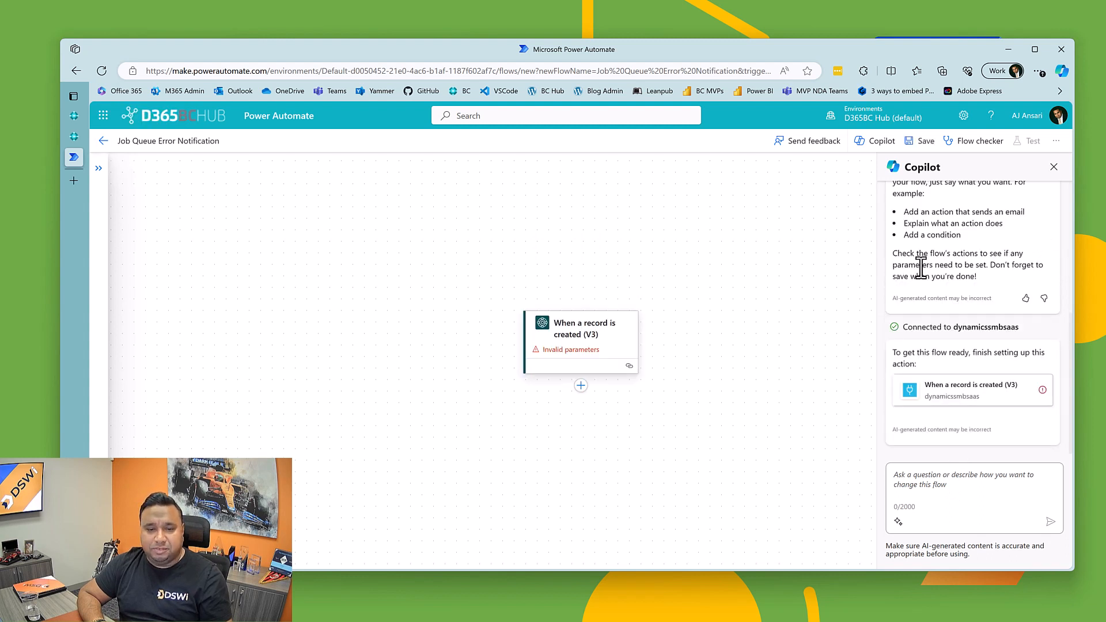
Step: Set the When a record is created trigger's environment to ALSANDBOX and its company to CRONUS USA, Inc
left_click(552, 360)
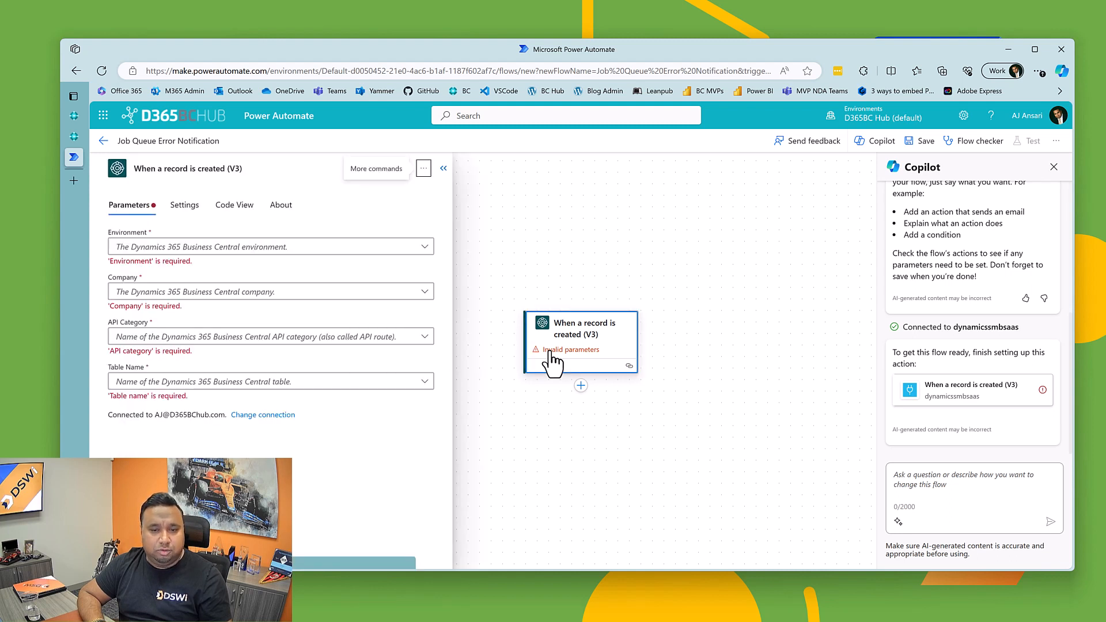
left_click(211, 247)
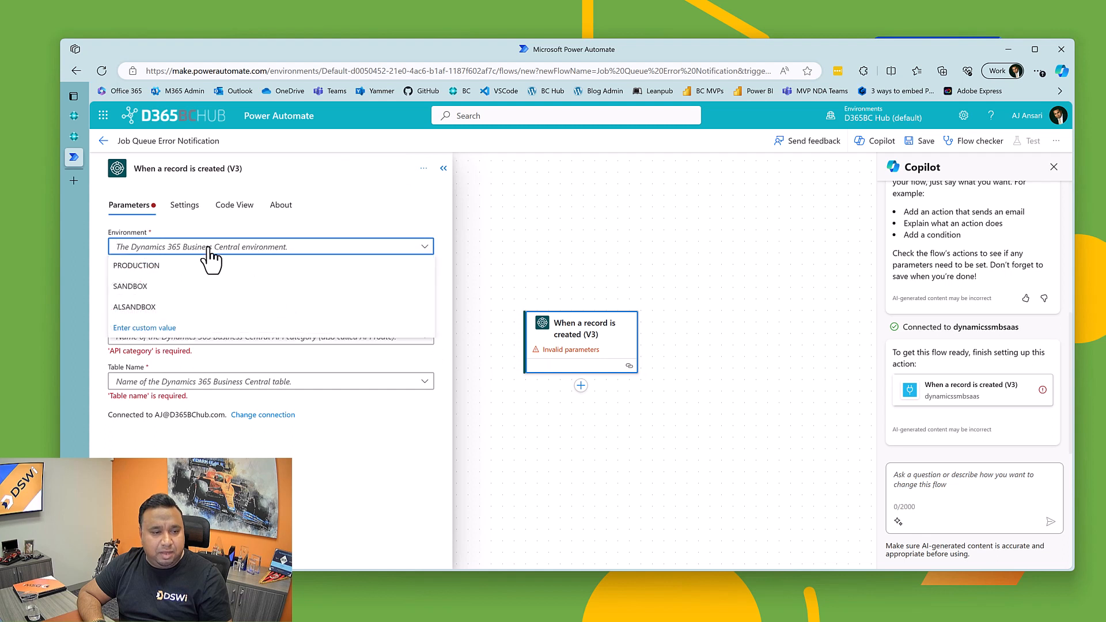
left_click(128, 307)
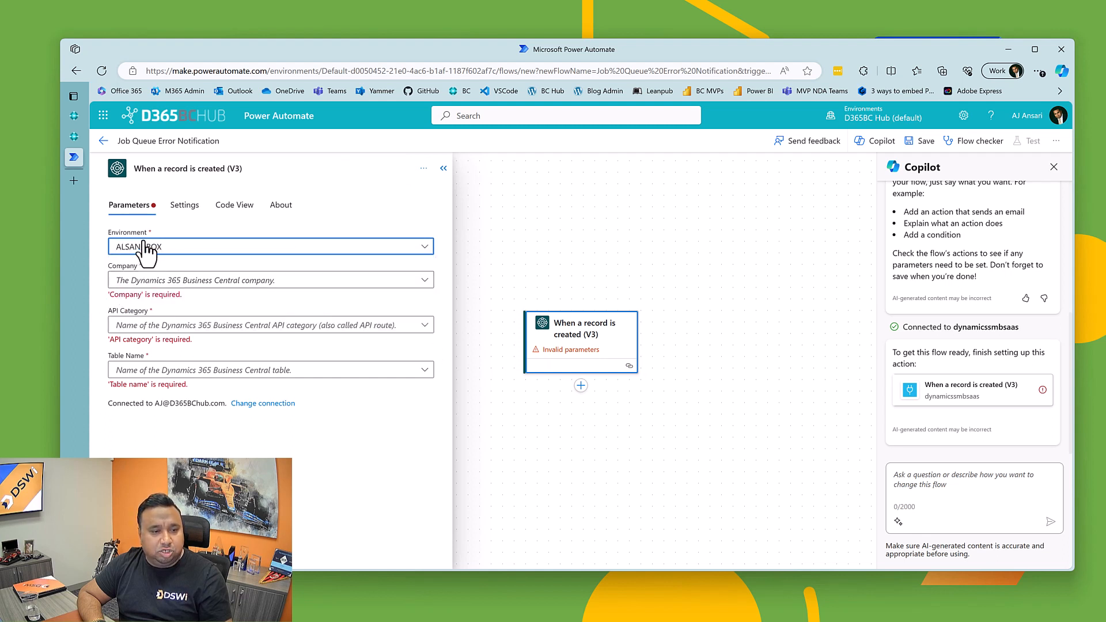
left_click(194, 285)
left_click(194, 286)
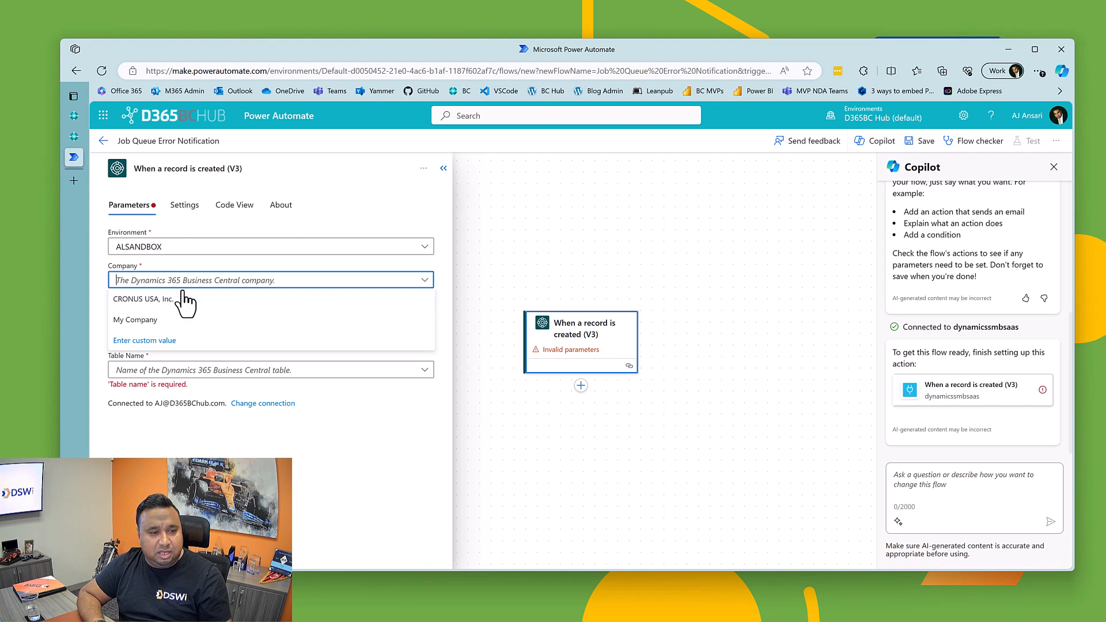
left_click(159, 299)
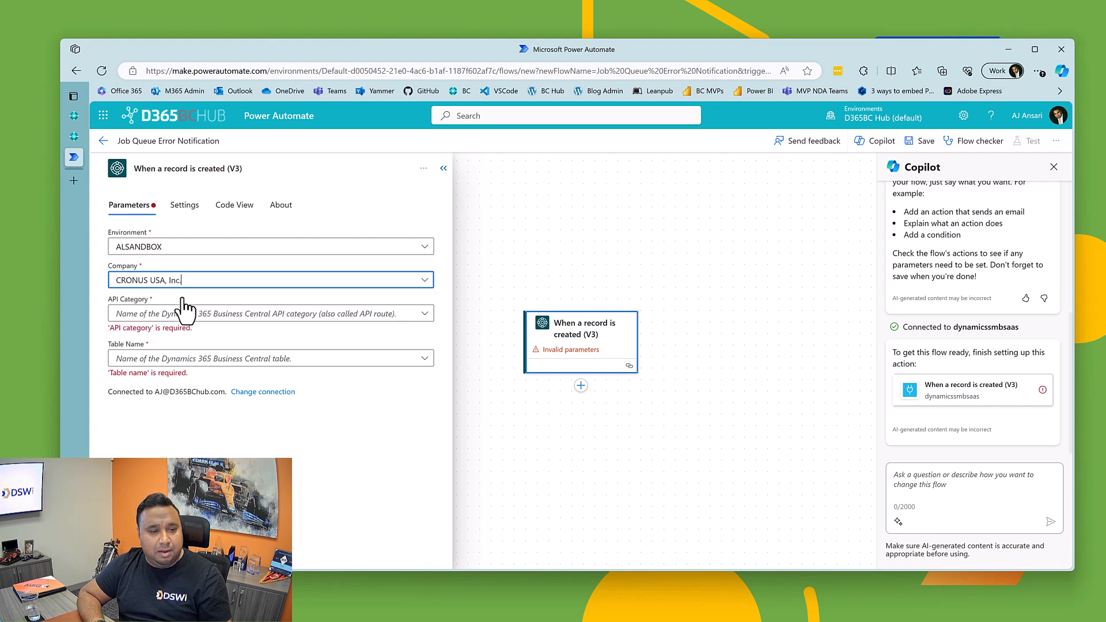
Step: Open the ALSandbox environment from the Business Central admin center to check its company name, and return to the Power Automate flow
left_click(73, 137)
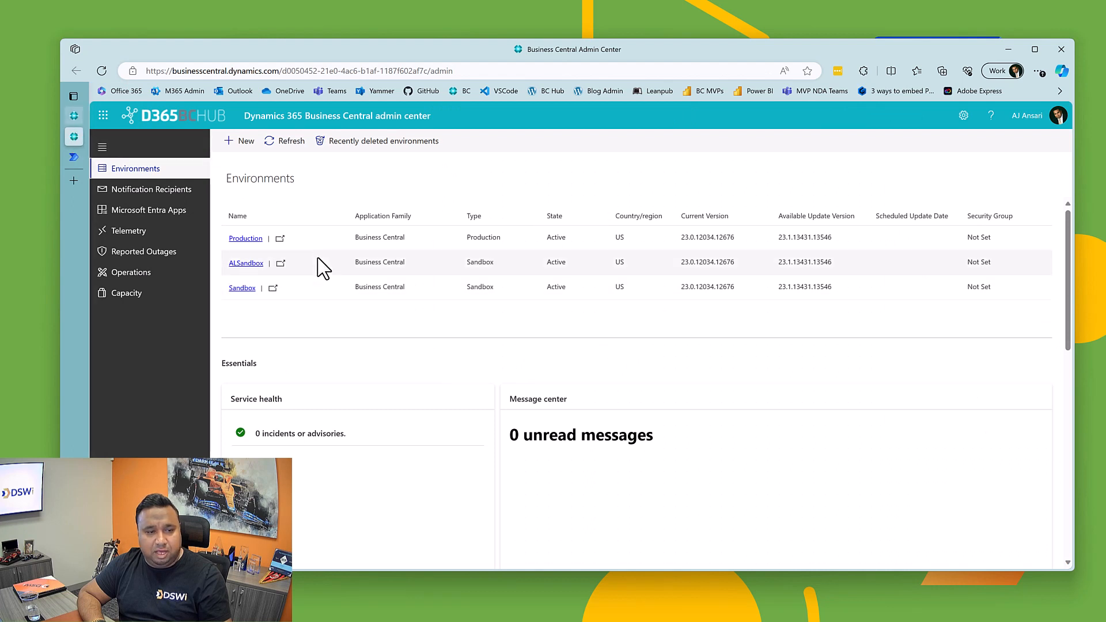
left_click(281, 264)
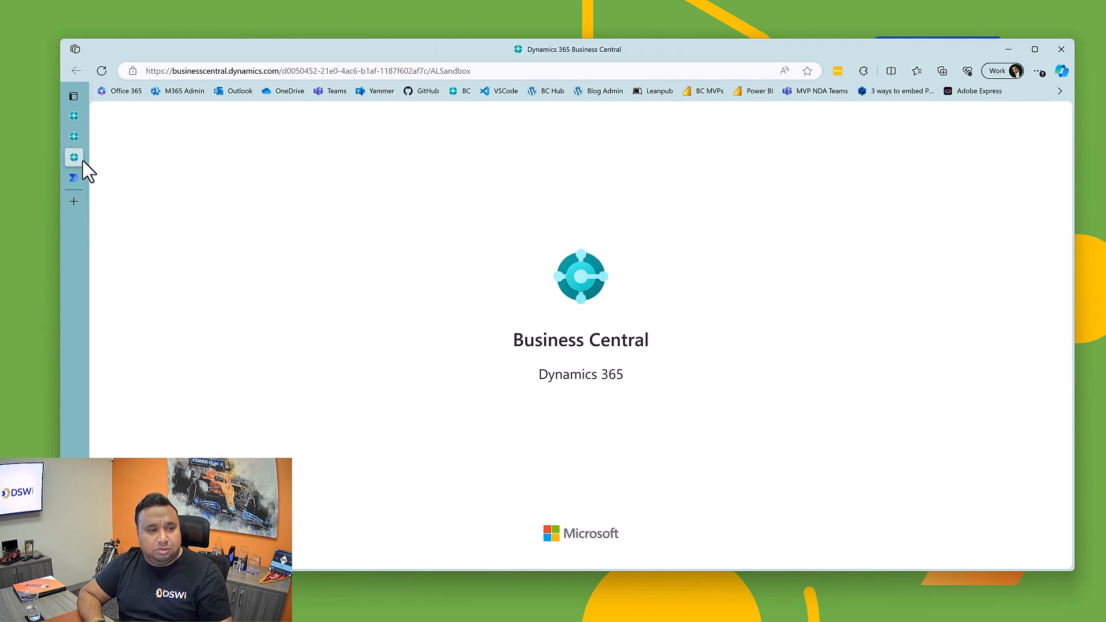
mouse_move(77, 159)
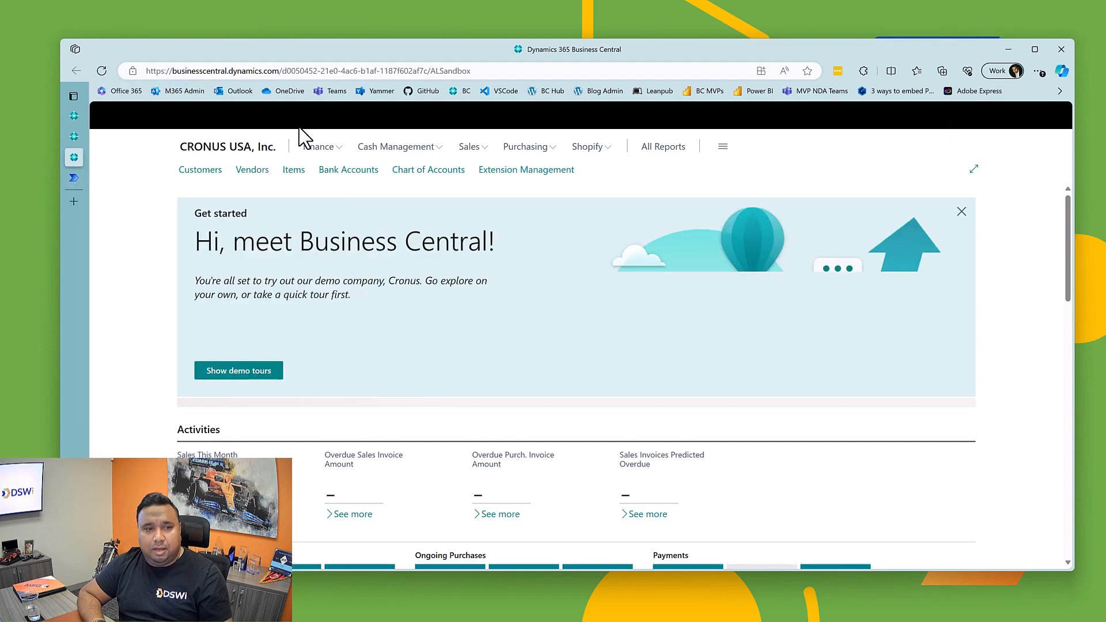
left_click(67, 178)
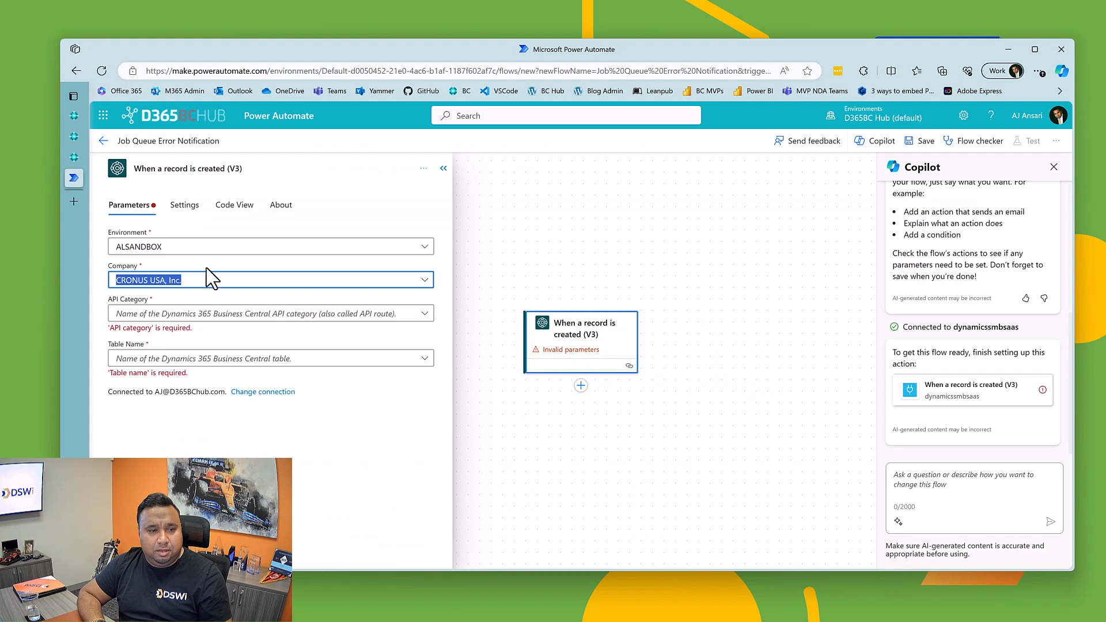
Step: Set the trigger's API category to DSWi/DSWiAutomation/v1.0 and its table name to JobQueueLogEntries
left_click(428, 314)
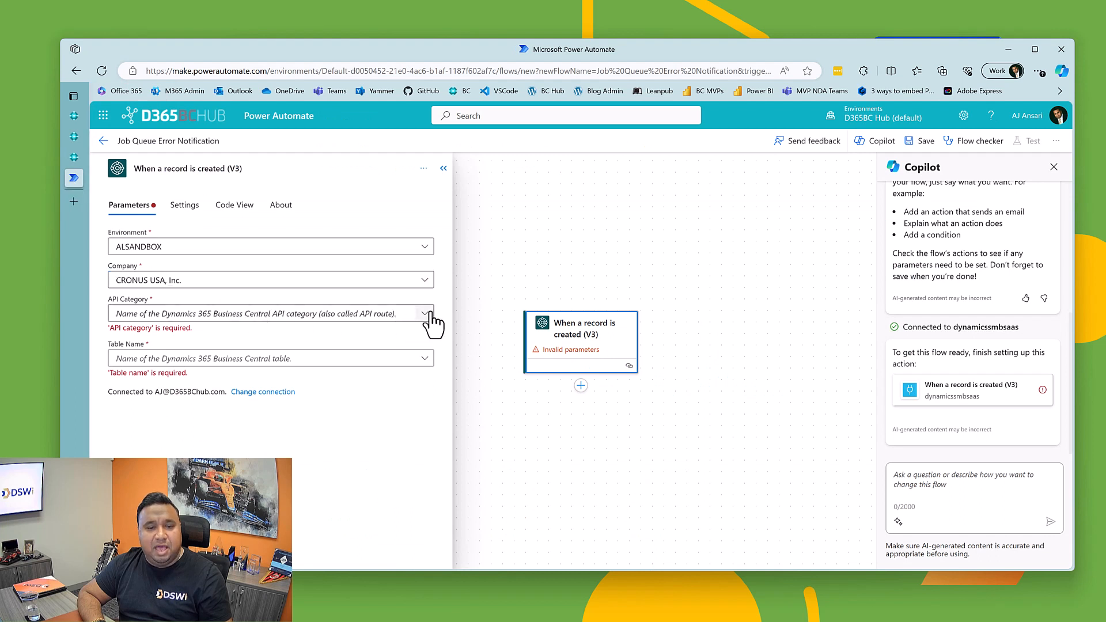
left_click(426, 314)
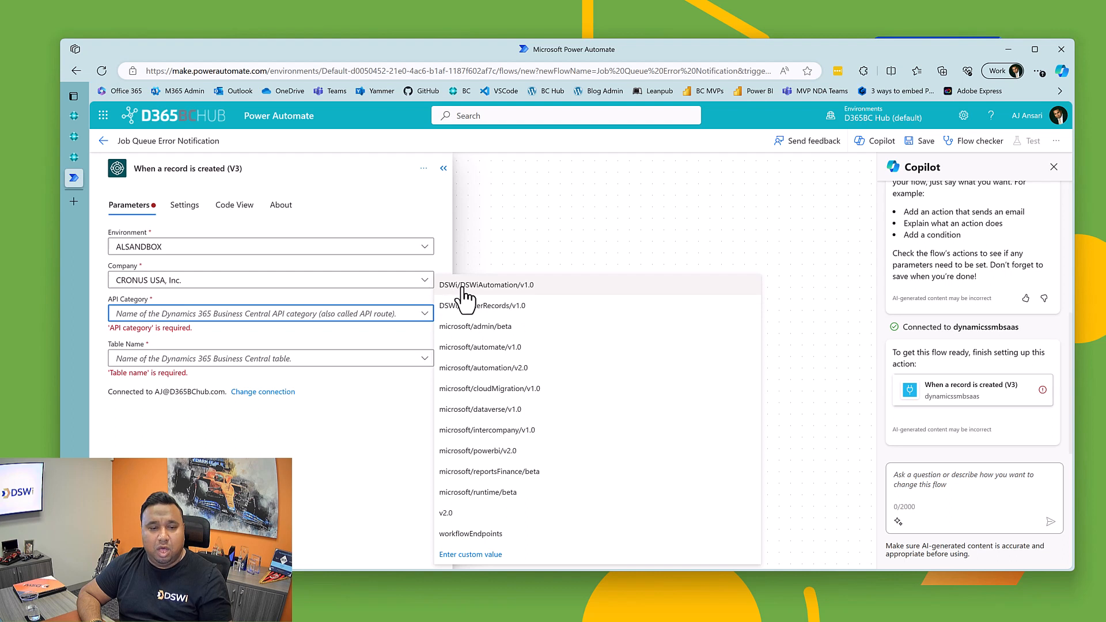
left_click(502, 295)
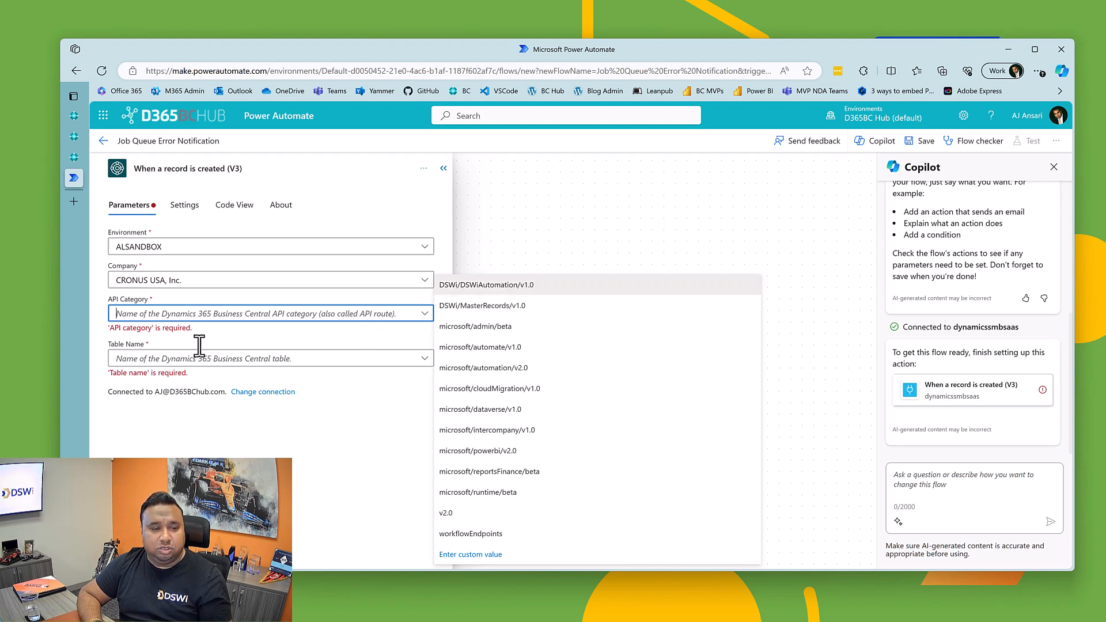
left_click(151, 349)
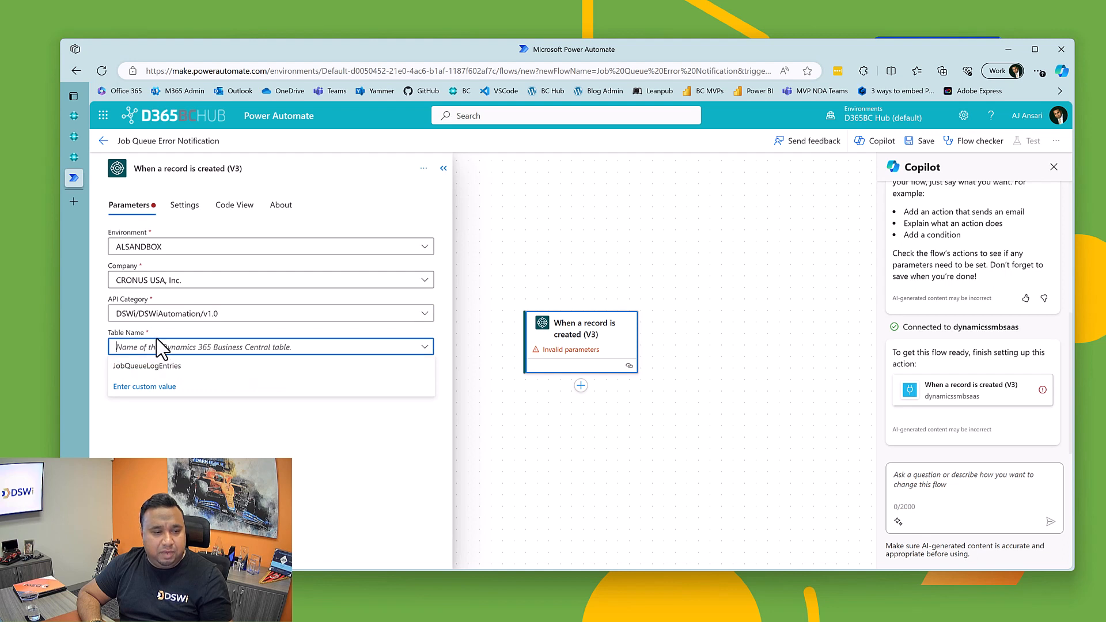
left_click(155, 368)
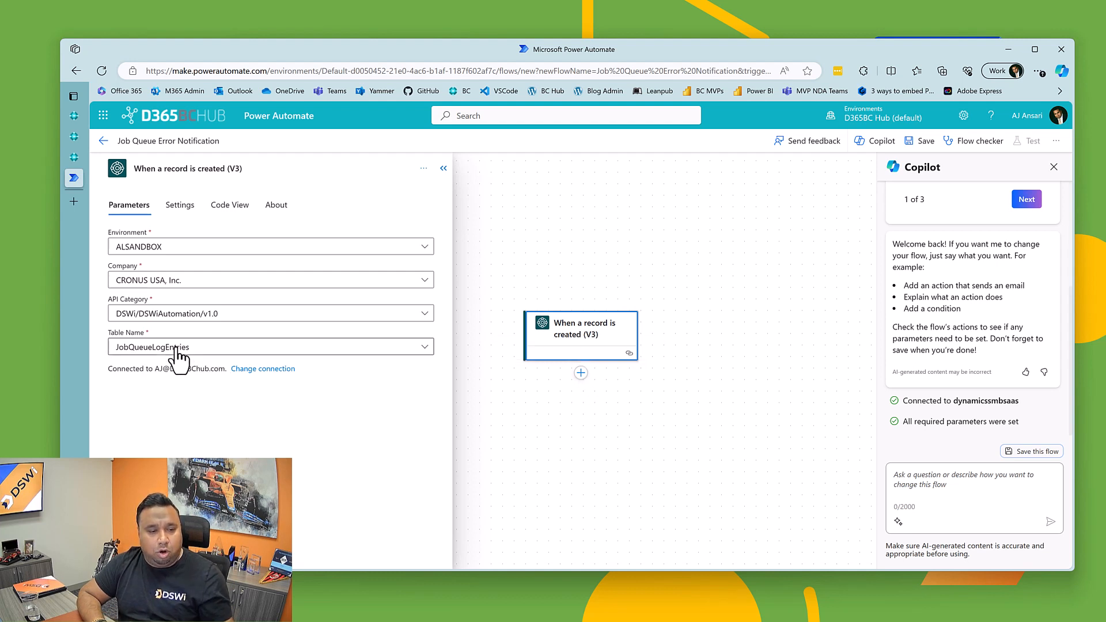
left_click(179, 208)
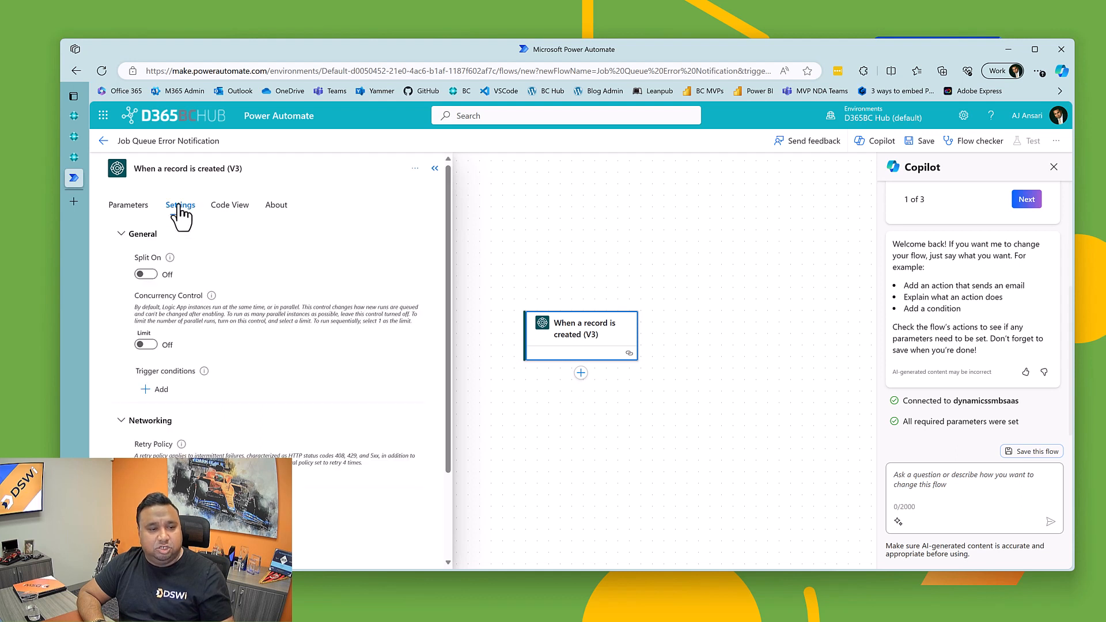
left_click(146, 274)
left_click(210, 311)
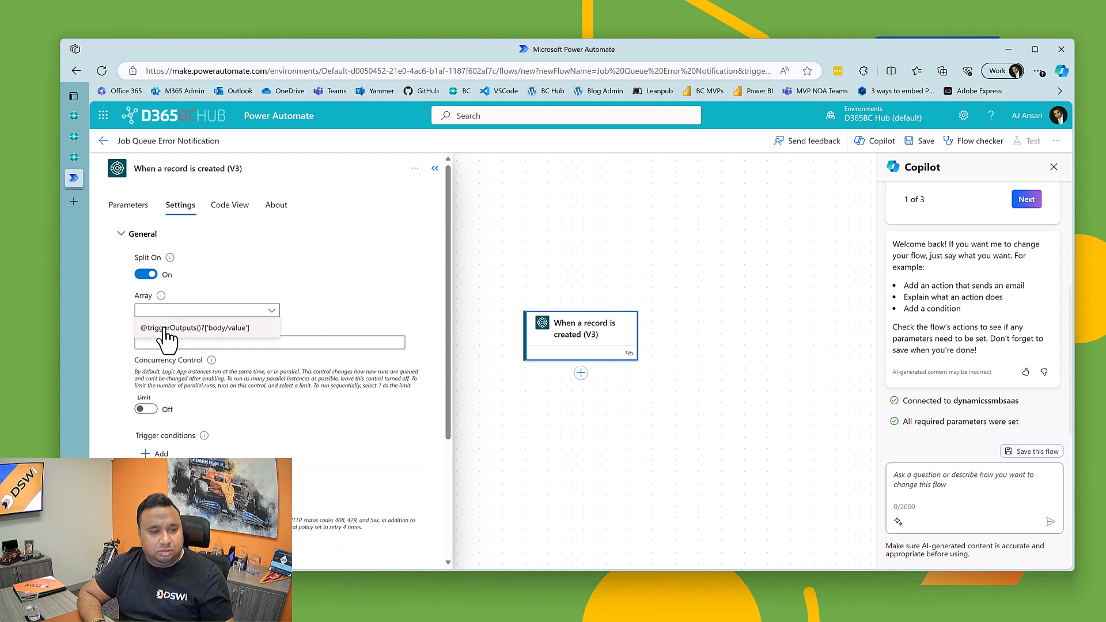
left_click(164, 328)
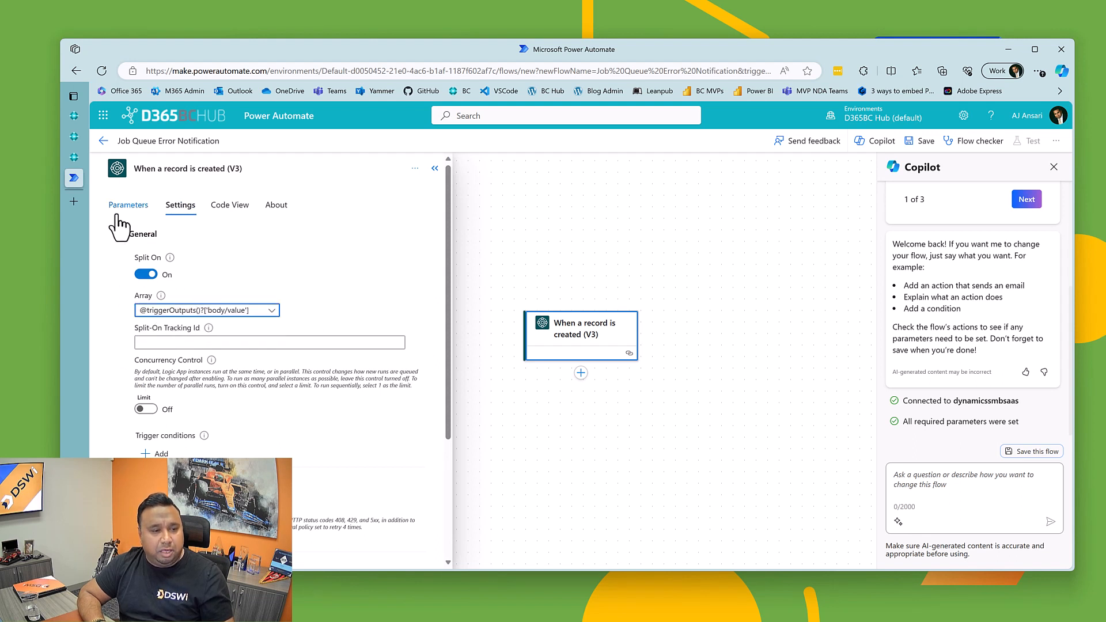
left_click(436, 169)
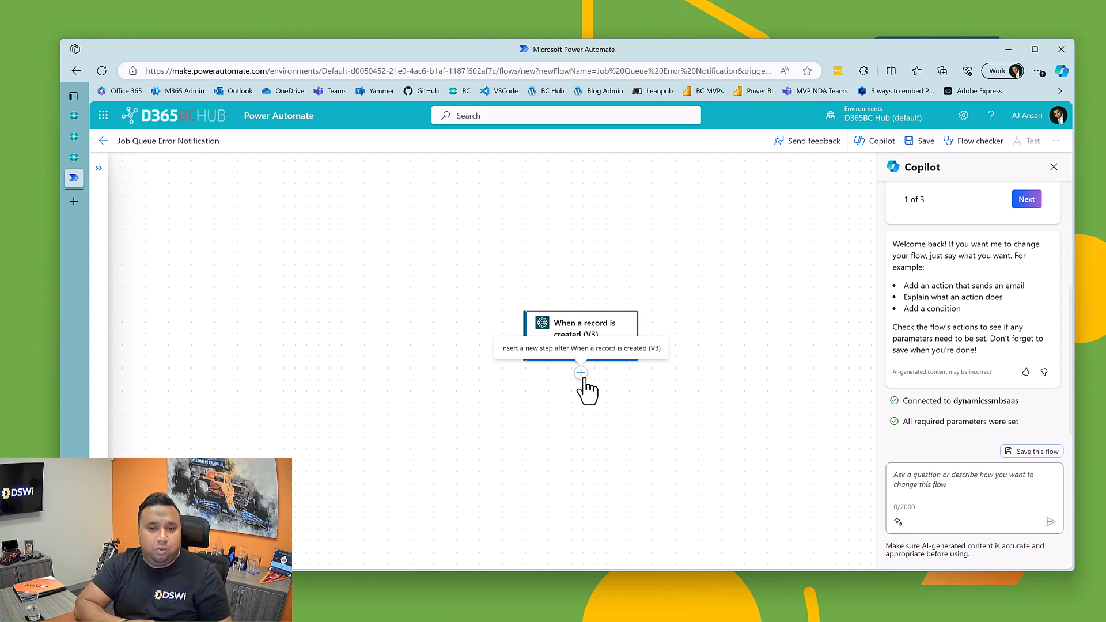
Step: Search the actions for business central and add the Dynamics 365 Business Central Get record (V3) action after the trigger
left_click(582, 375)
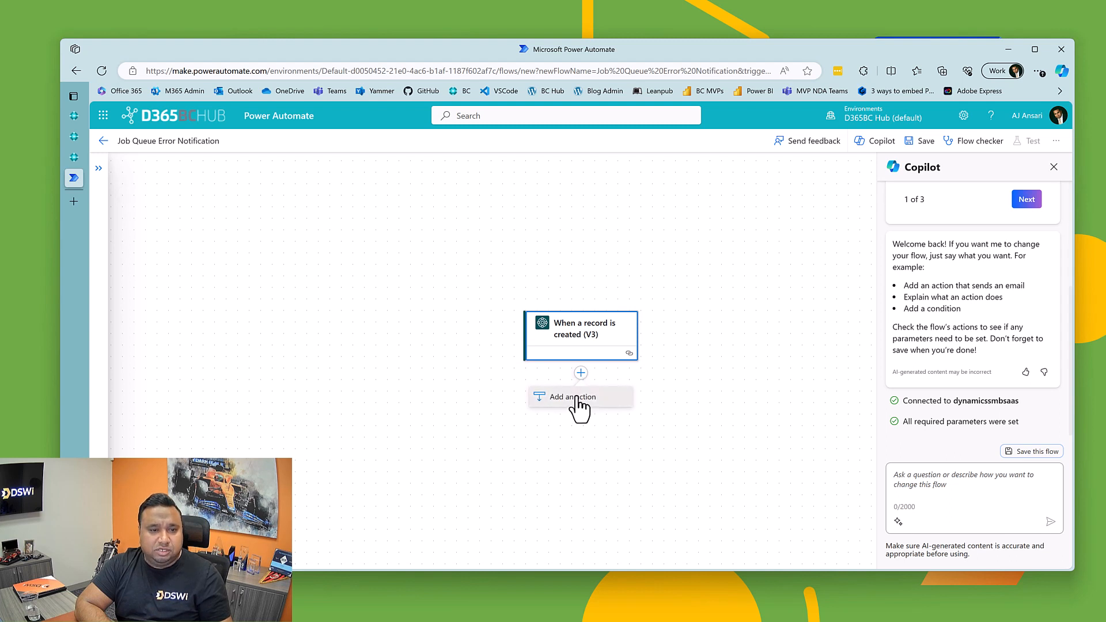
left_click(578, 403)
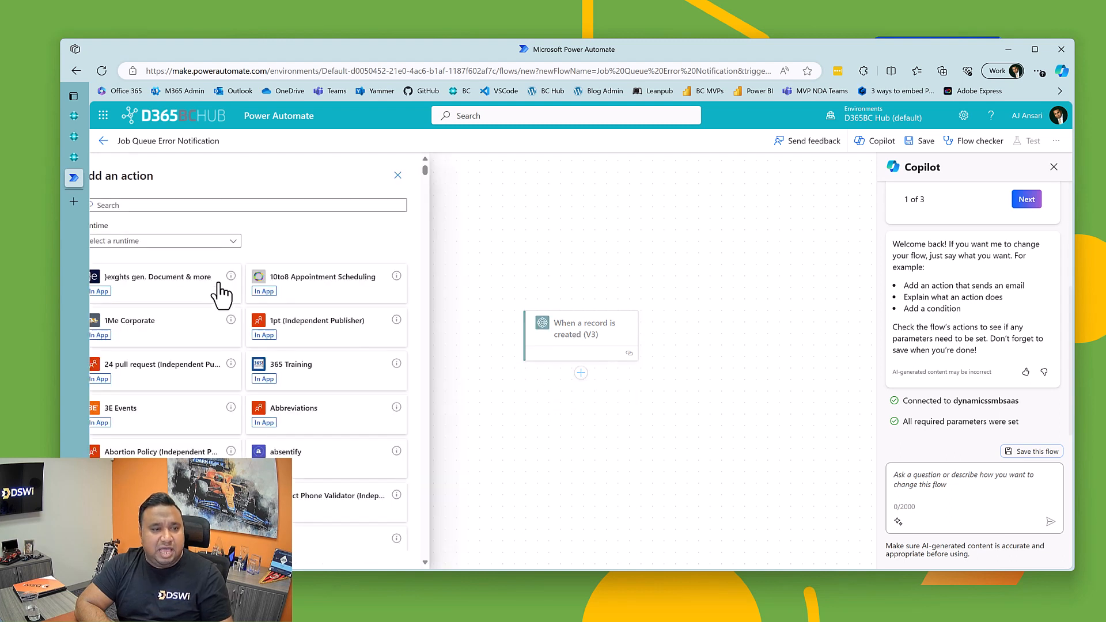
left_click(165, 205)
type("busin")
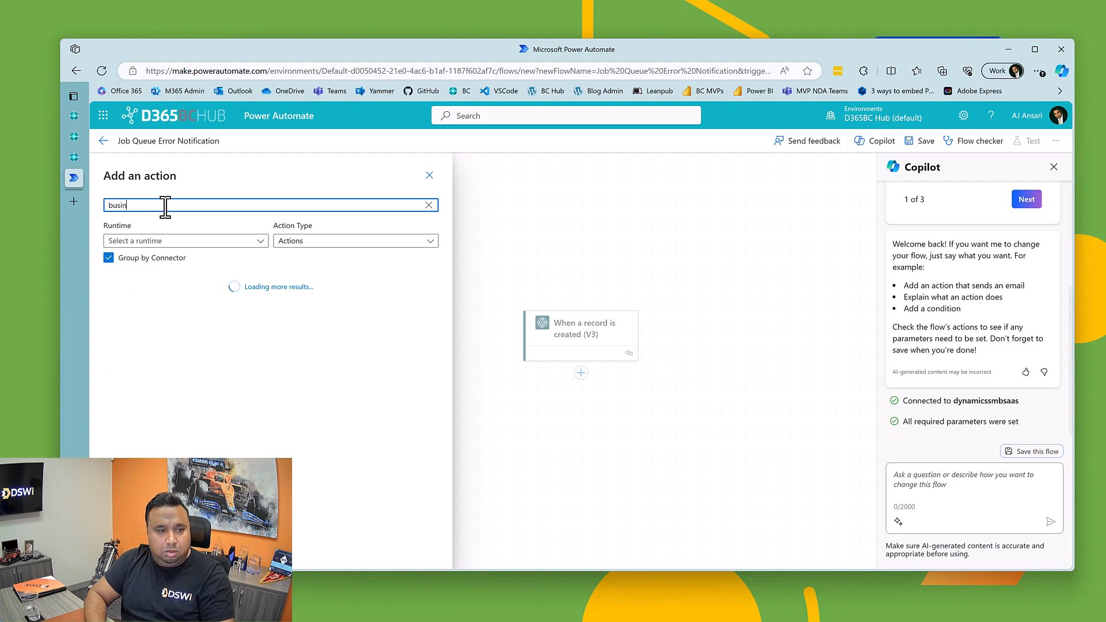
type("ess central")
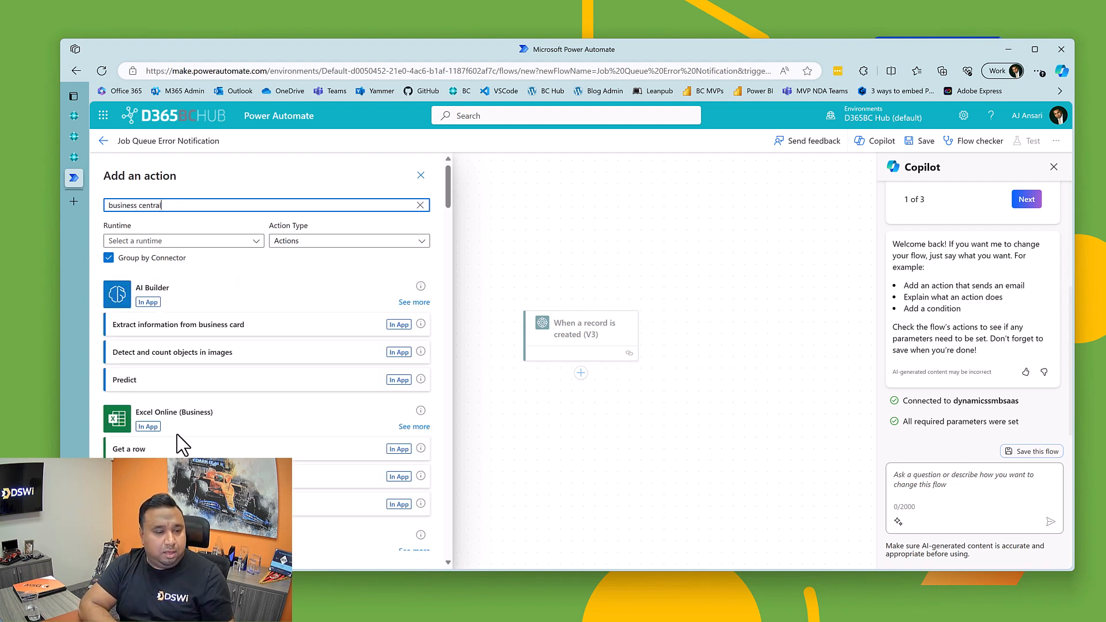
scroll(177, 435, "down", 7)
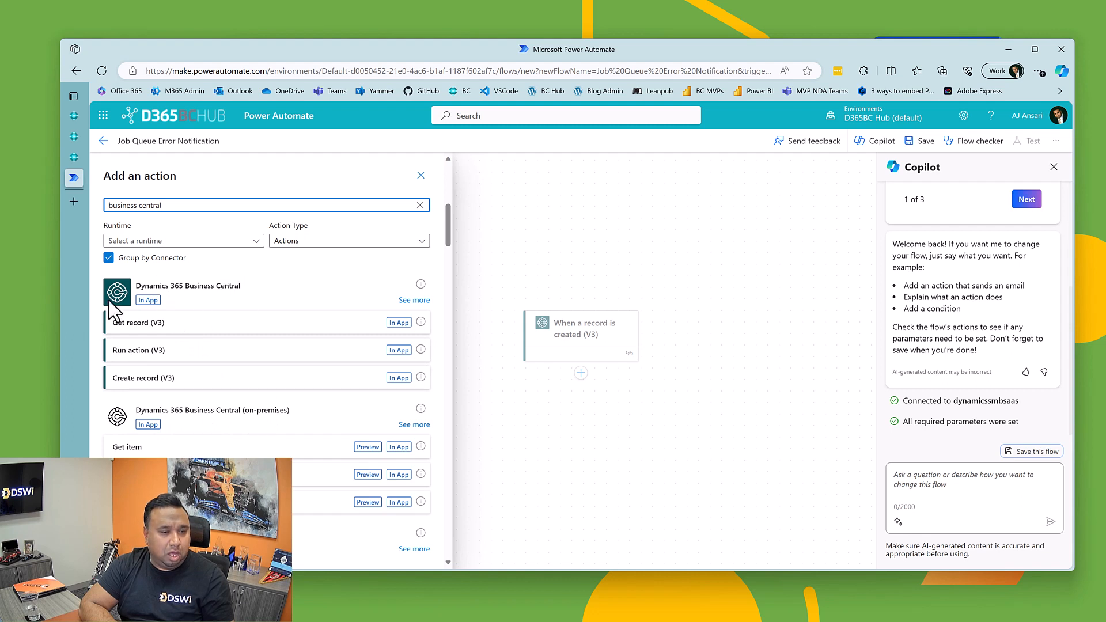
left_click(137, 324)
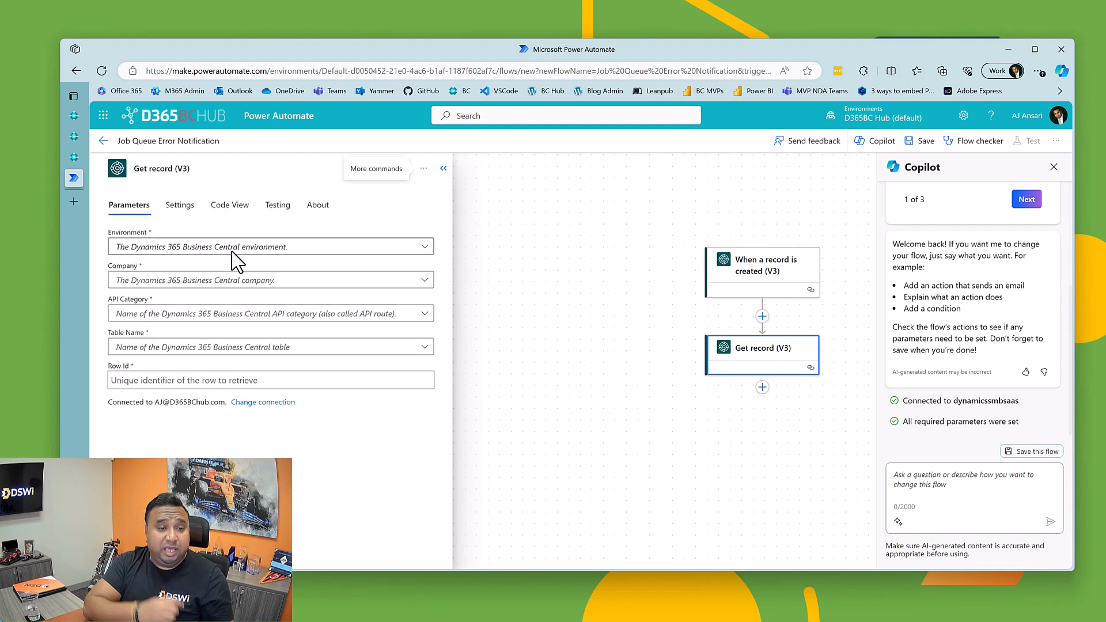
Step: Set the Get record action's environment to ALSANDBOX and its company to CRONUS USA, Inc
left_click(268, 246)
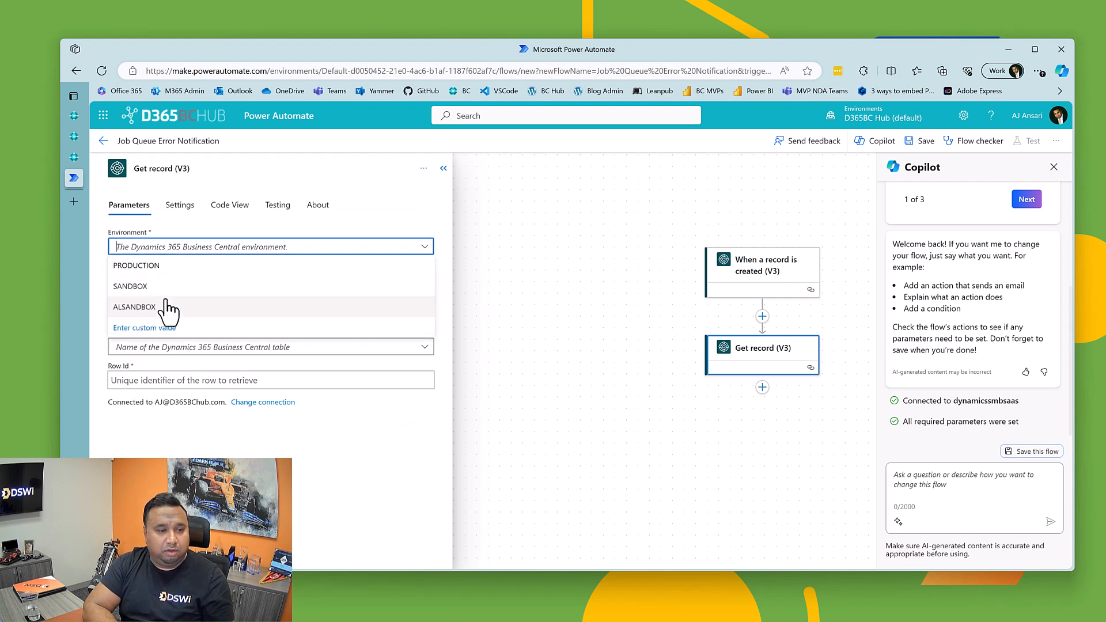
left_click(167, 308)
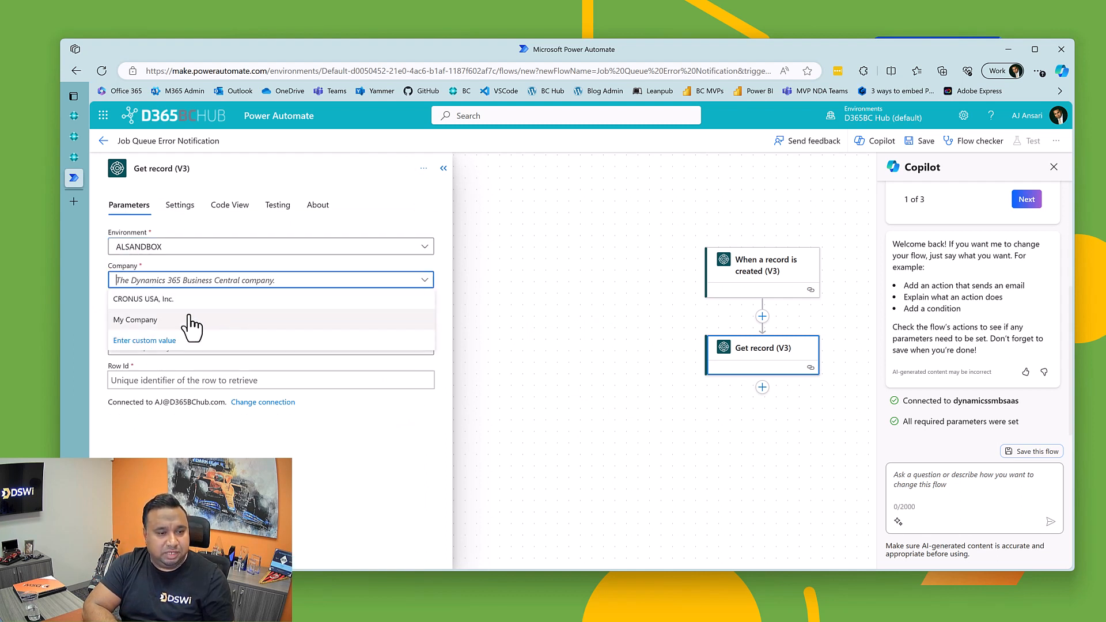
left_click(173, 300)
Step: Set the Get record action's API category to DSWi/DSWiAutomation/v1.0 and its table name to jobQueueLogEntries
left_click(198, 322)
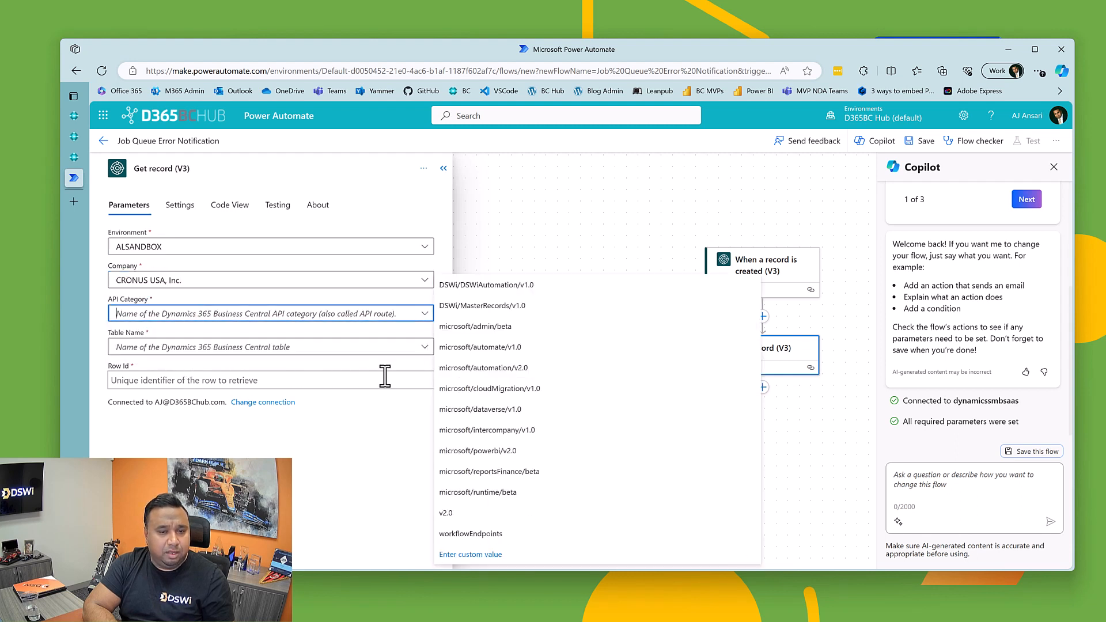
left_click(470, 285)
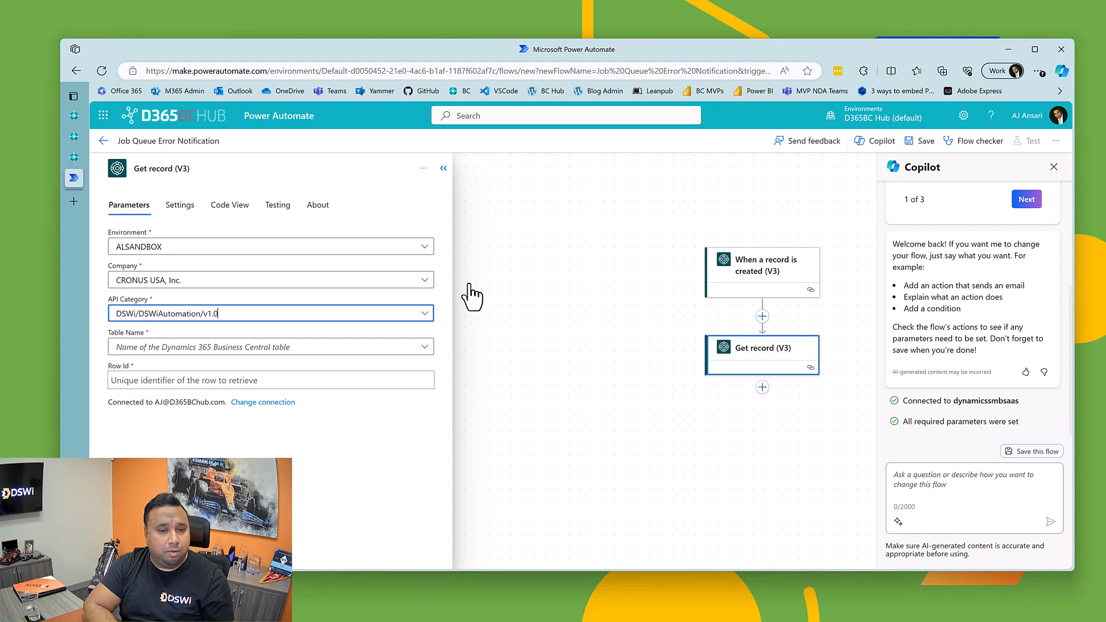
left_click(159, 348)
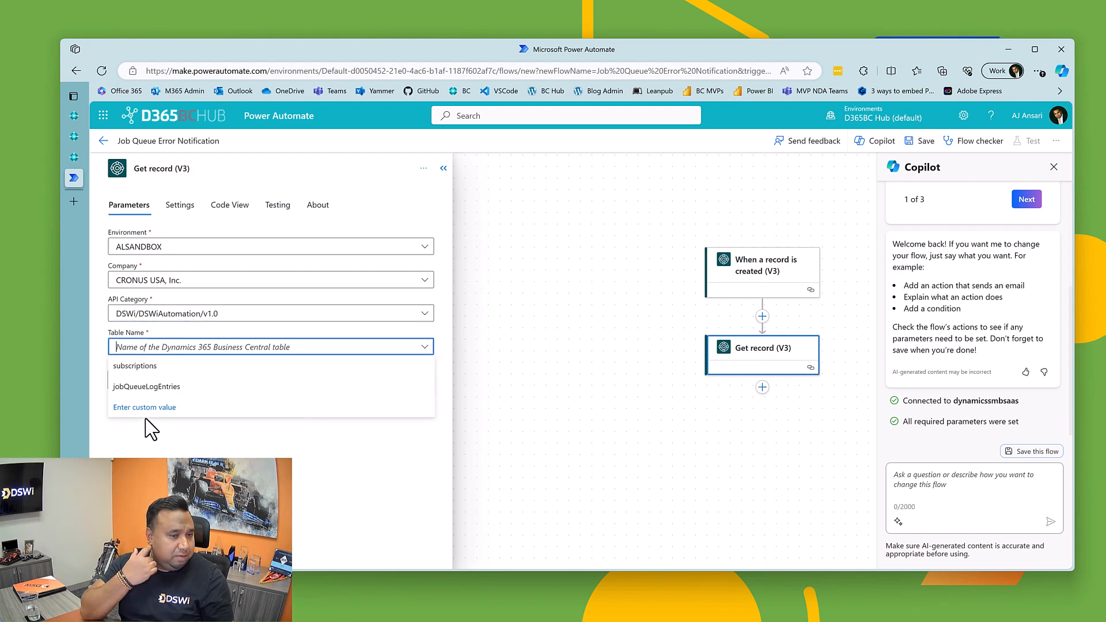
left_click(137, 387)
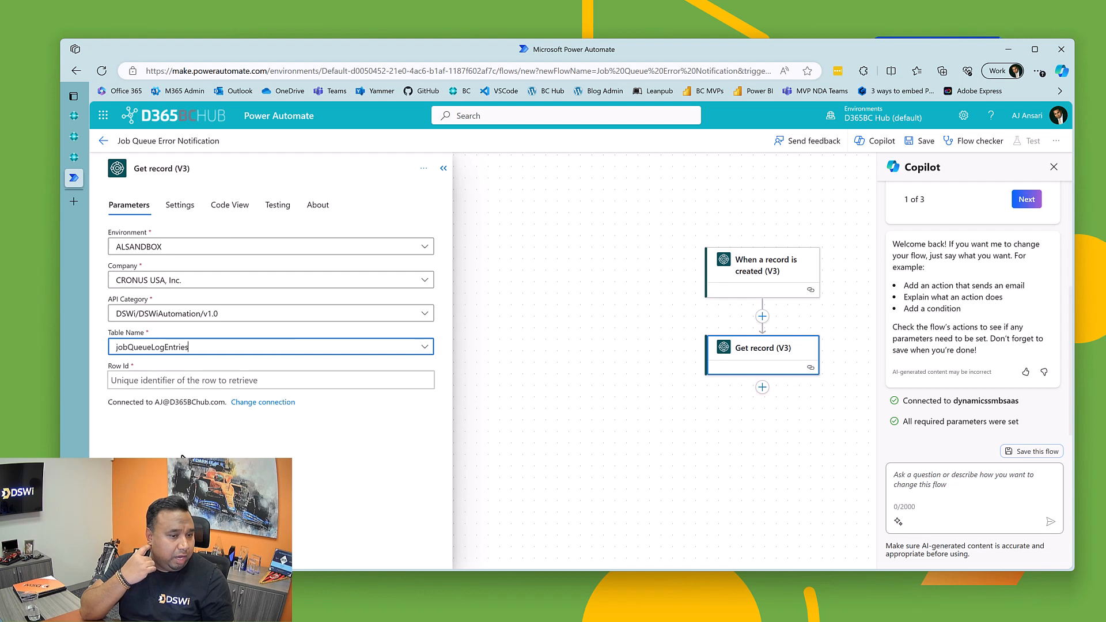
Step: Try to fill the Get record action's Row Id with the trigger's body/Row Id dynamic content
left_click(153, 385)
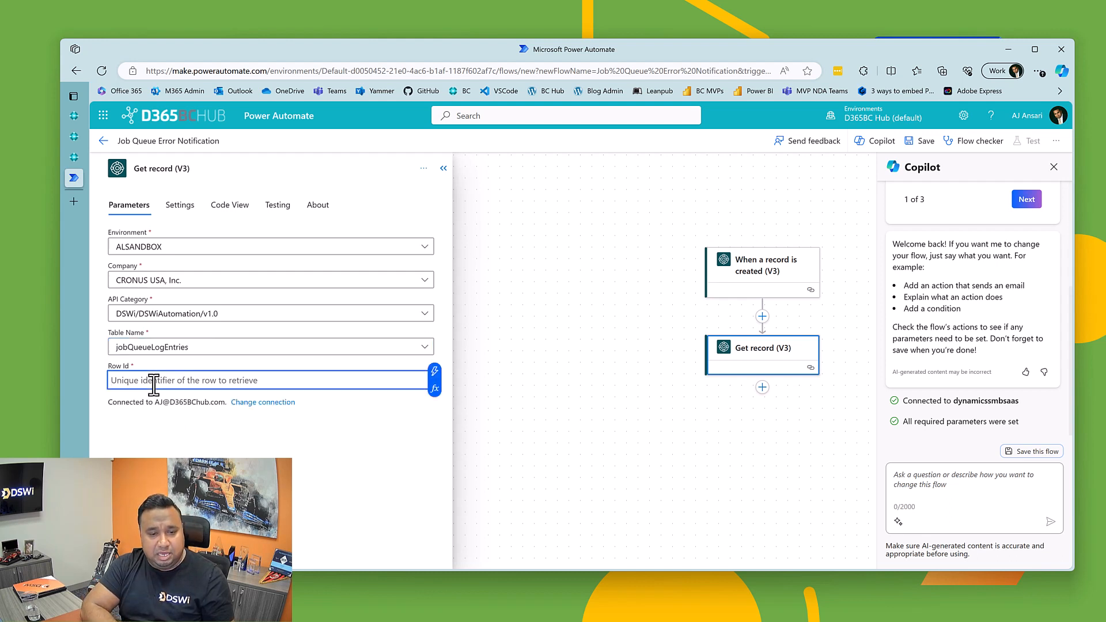
left_click(435, 374)
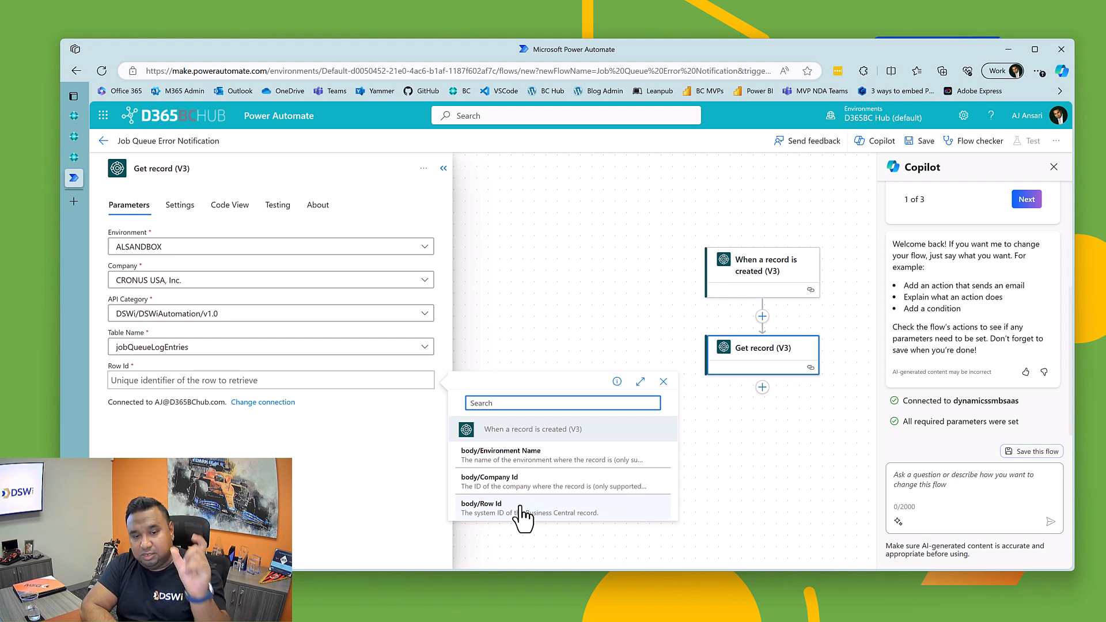
left_click(471, 511)
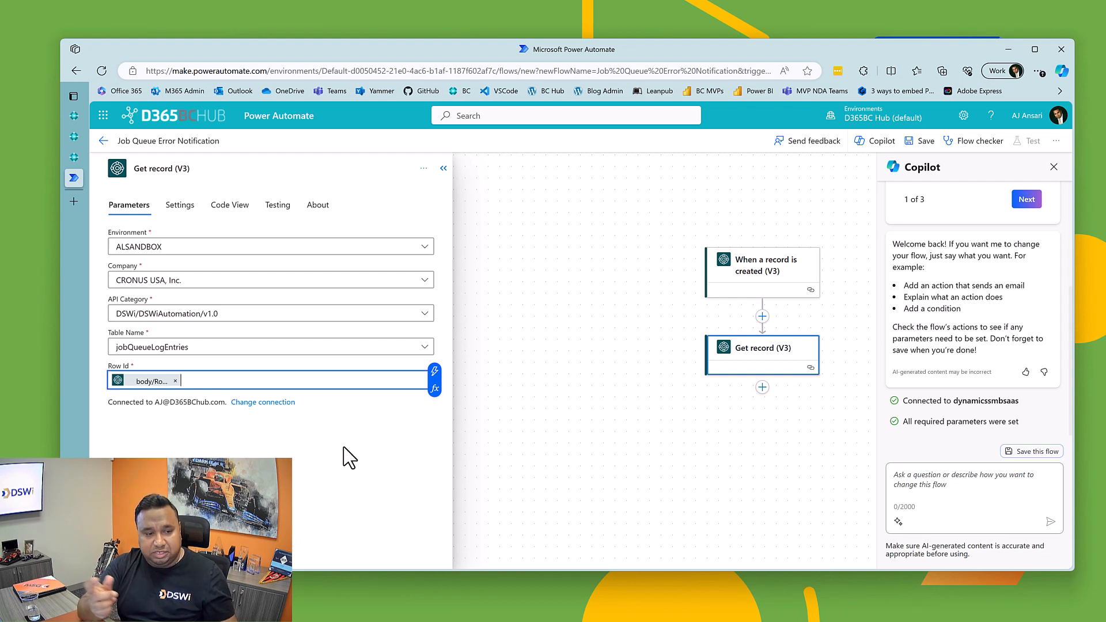
left_click(435, 372)
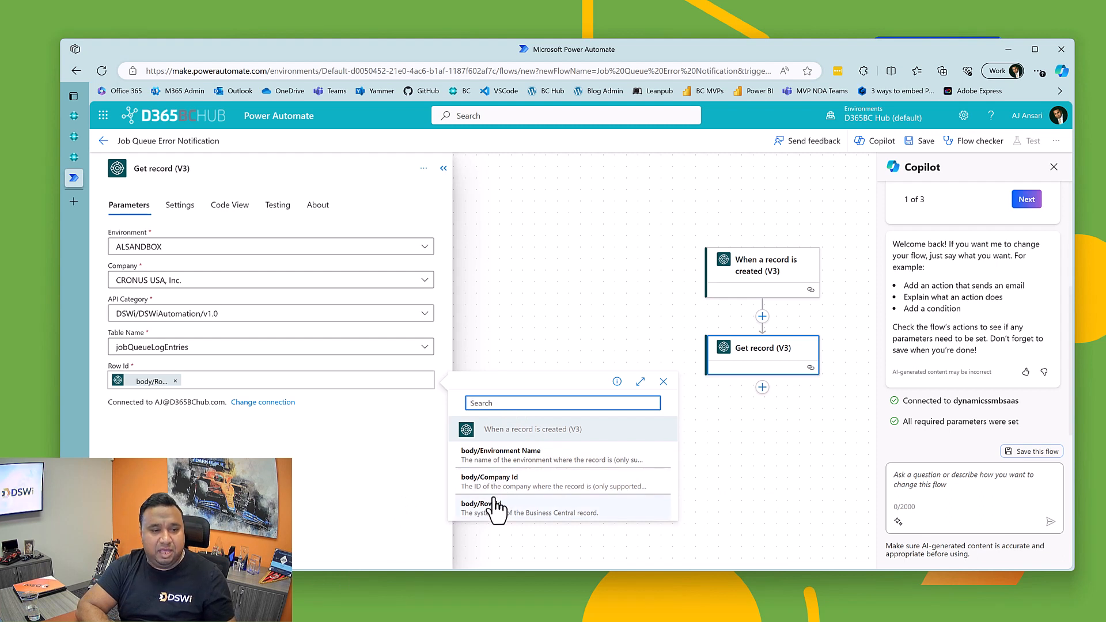
left_click(346, 507)
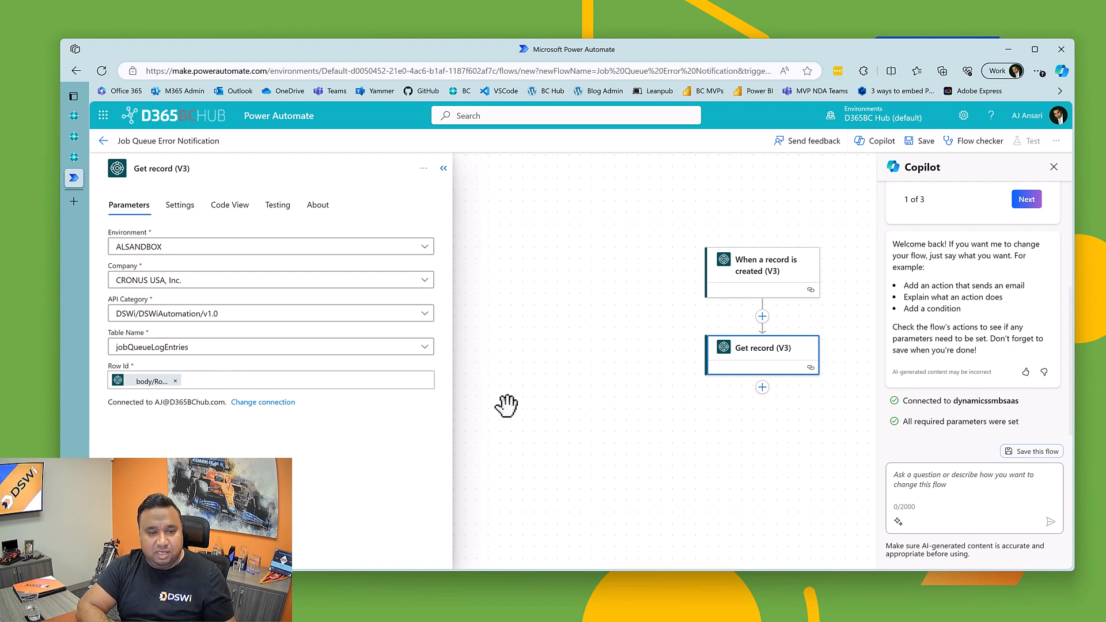
left_click(443, 168)
Step: Reopen the Get record action and set its Row Id to the trigger's body/Row Id dynamic content
left_click(747, 378)
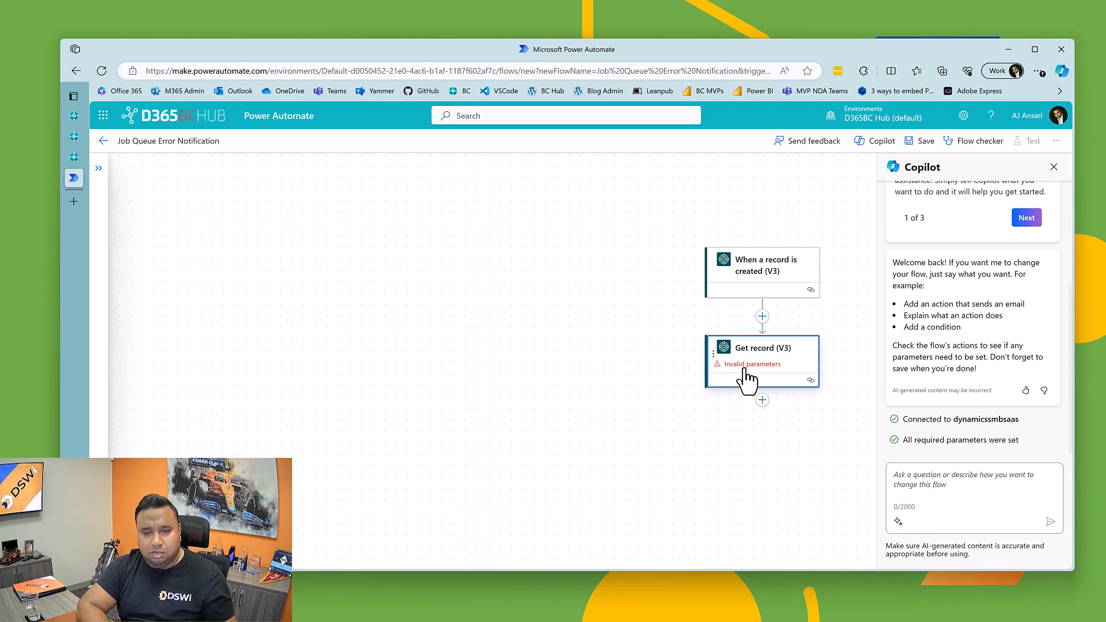
left_click(180, 383)
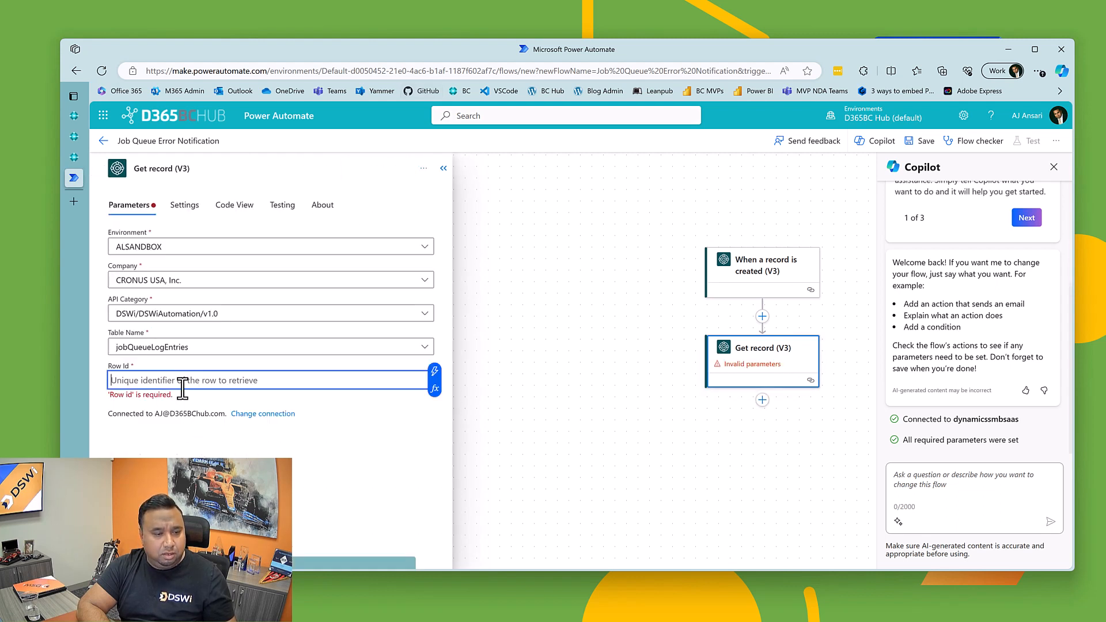
left_click(434, 371)
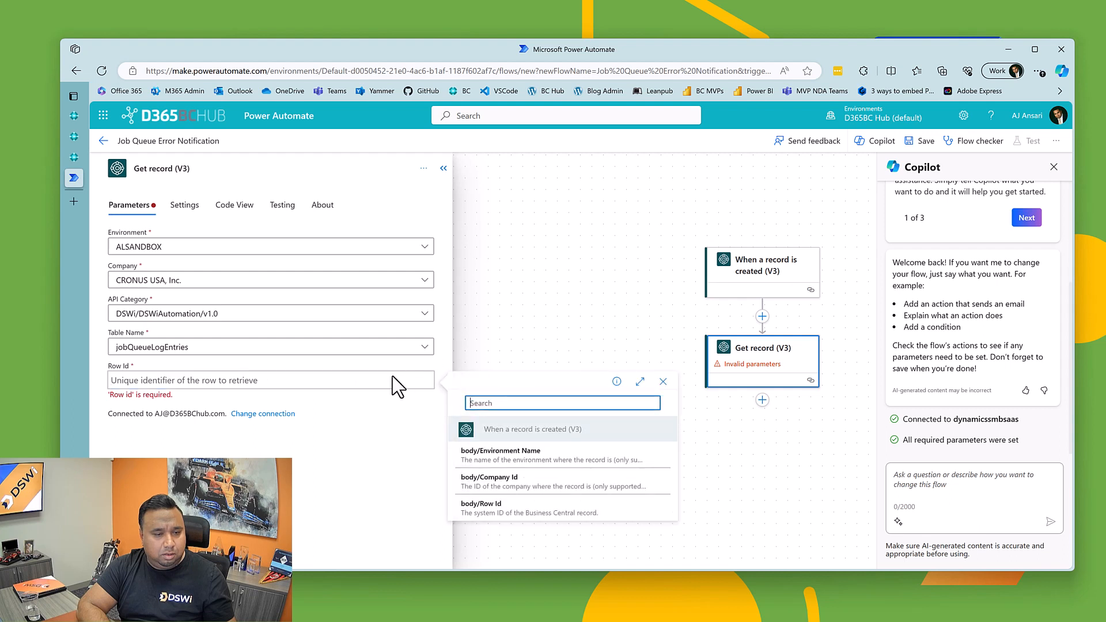
left_click(522, 508)
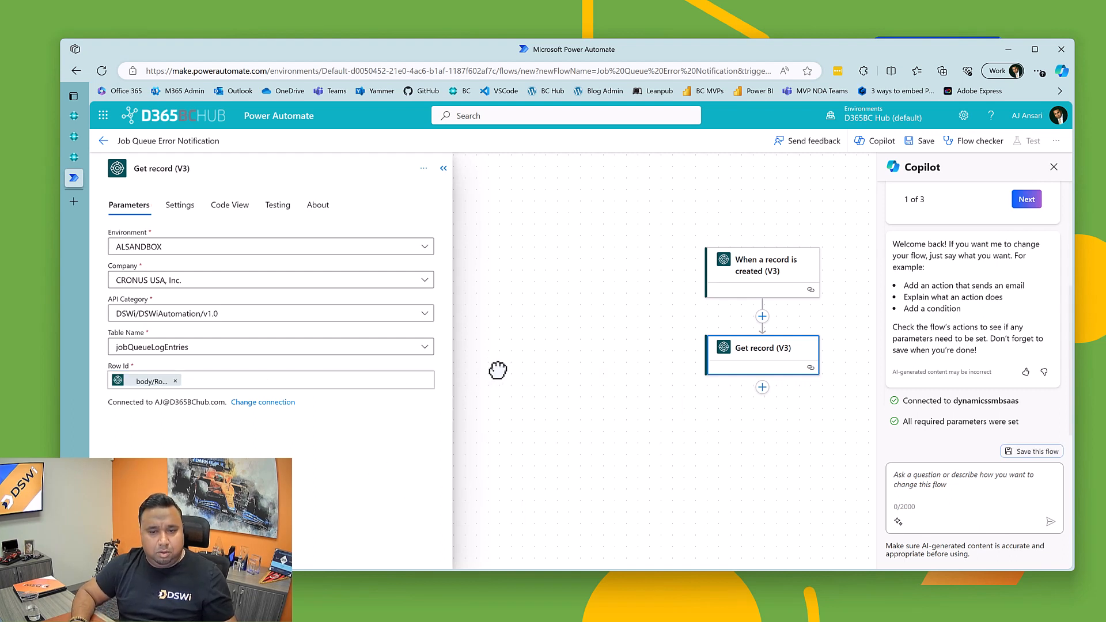
left_click(443, 167)
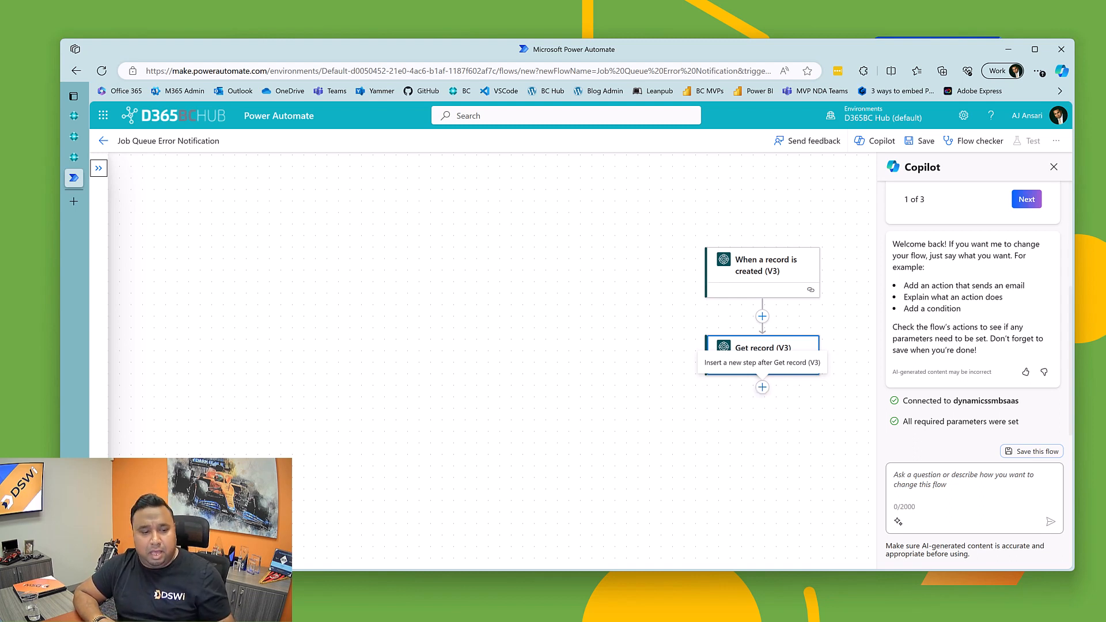
Step: Search the actions for email and add the Office 365 Outlook Get emails (V3) action after Get record
left_click(156, 554)
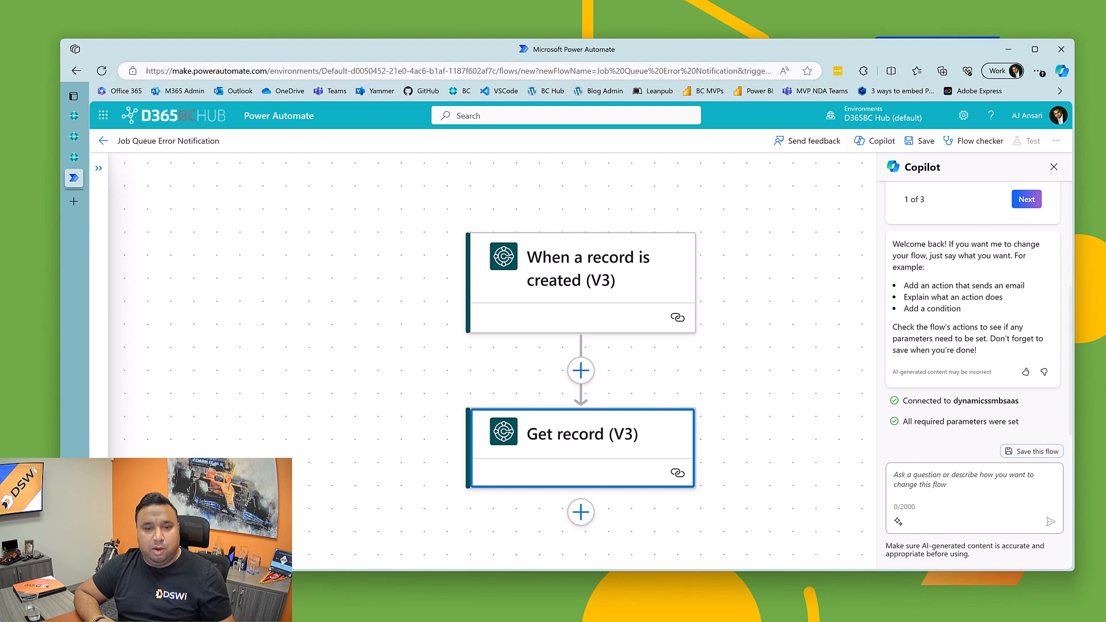
scroll(519, 493, "down", 1)
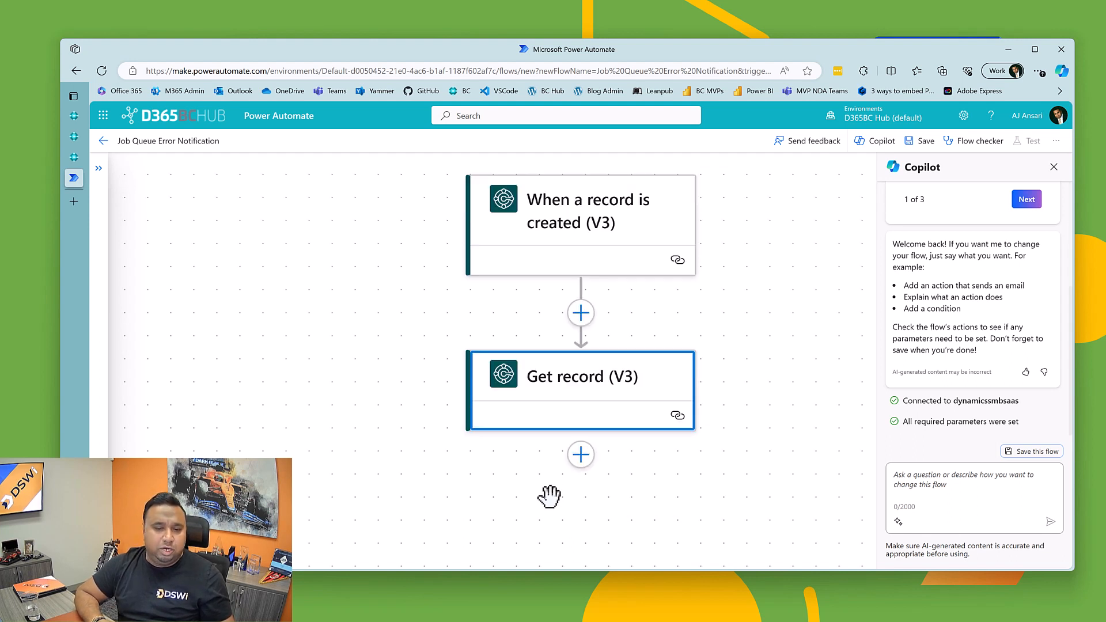
left_click(580, 458)
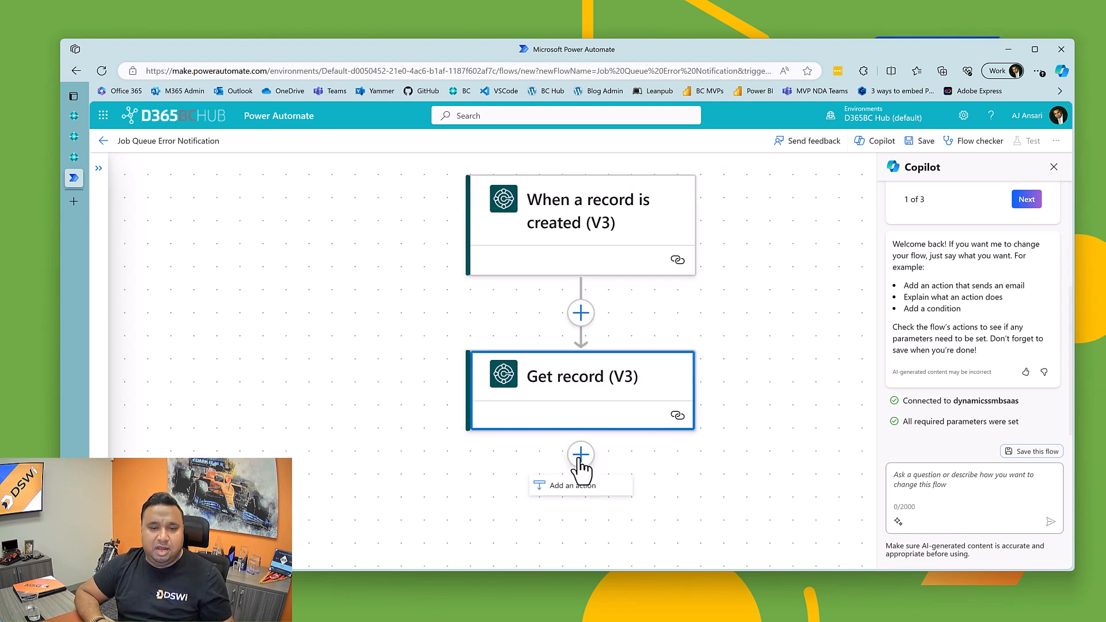
left_click(570, 487)
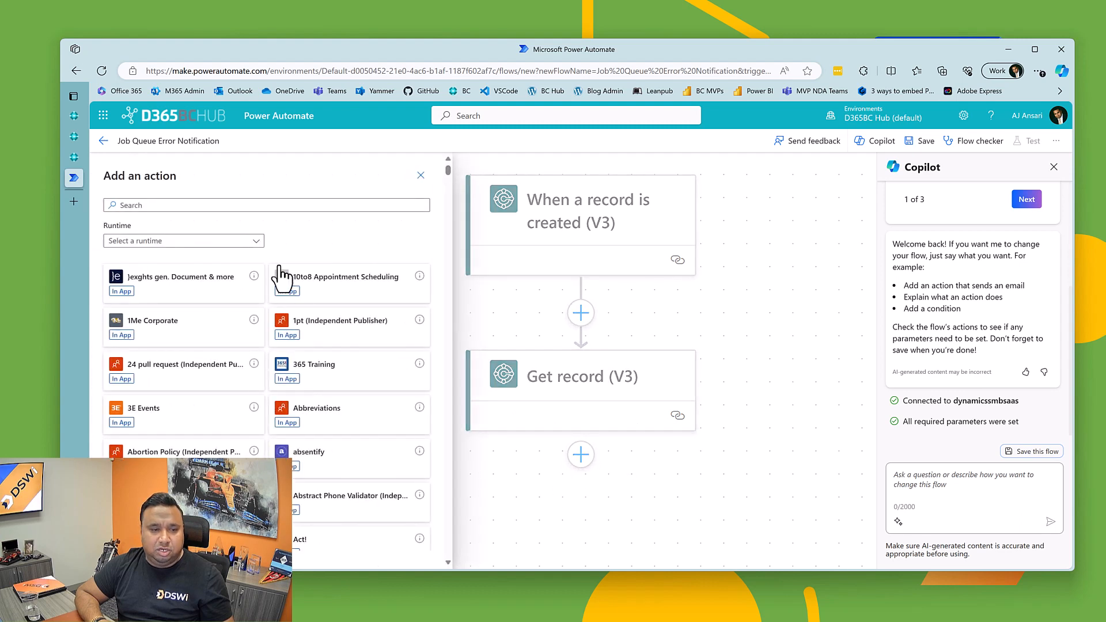
left_click(190, 206)
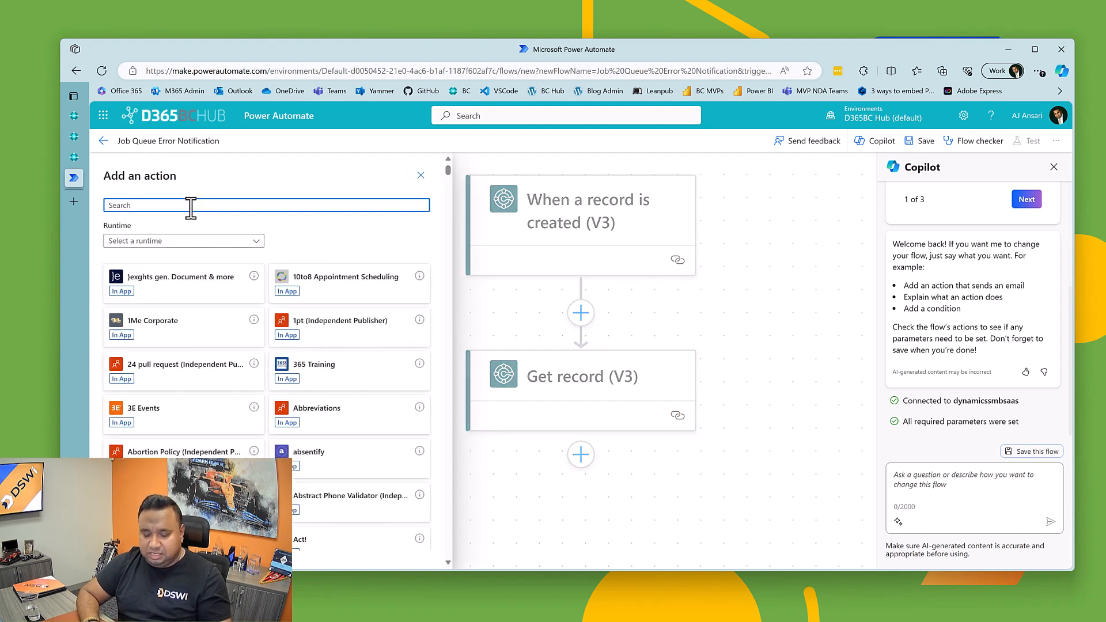
type("send")
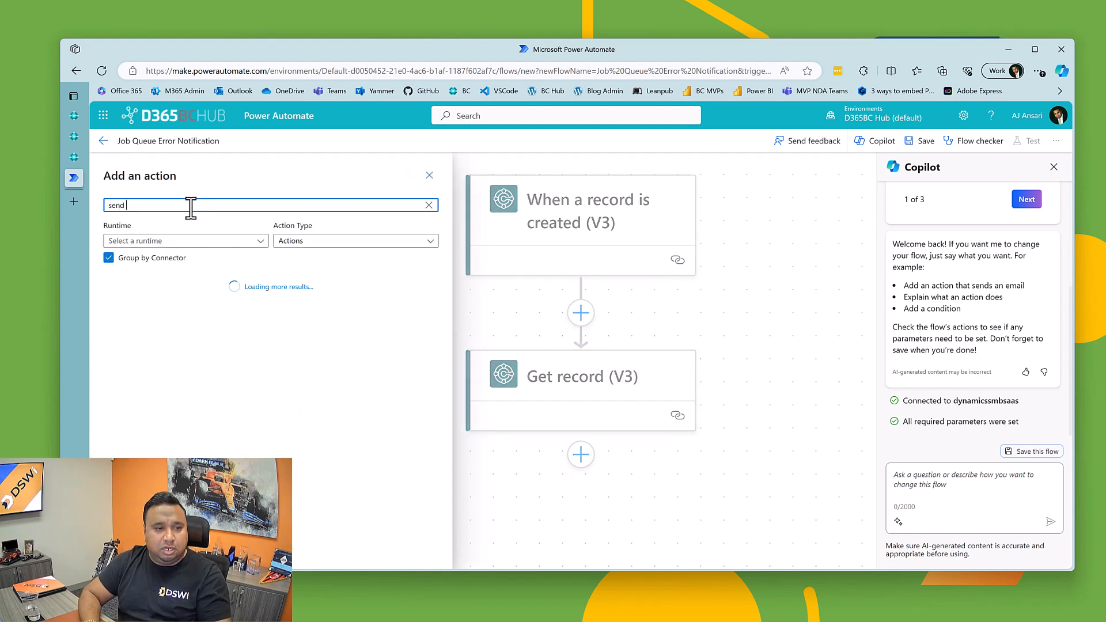
key("BackSpace")
key("BackSpace")
key("BackSpace")
key("BackSpace")
key("BackSpace")
type("em")
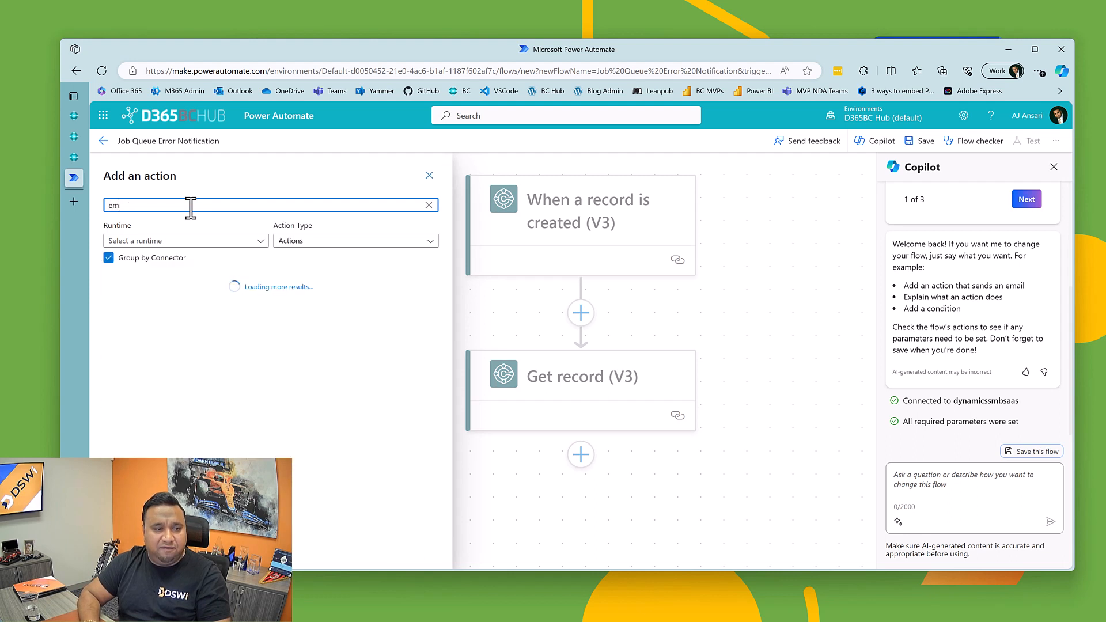
type("ail")
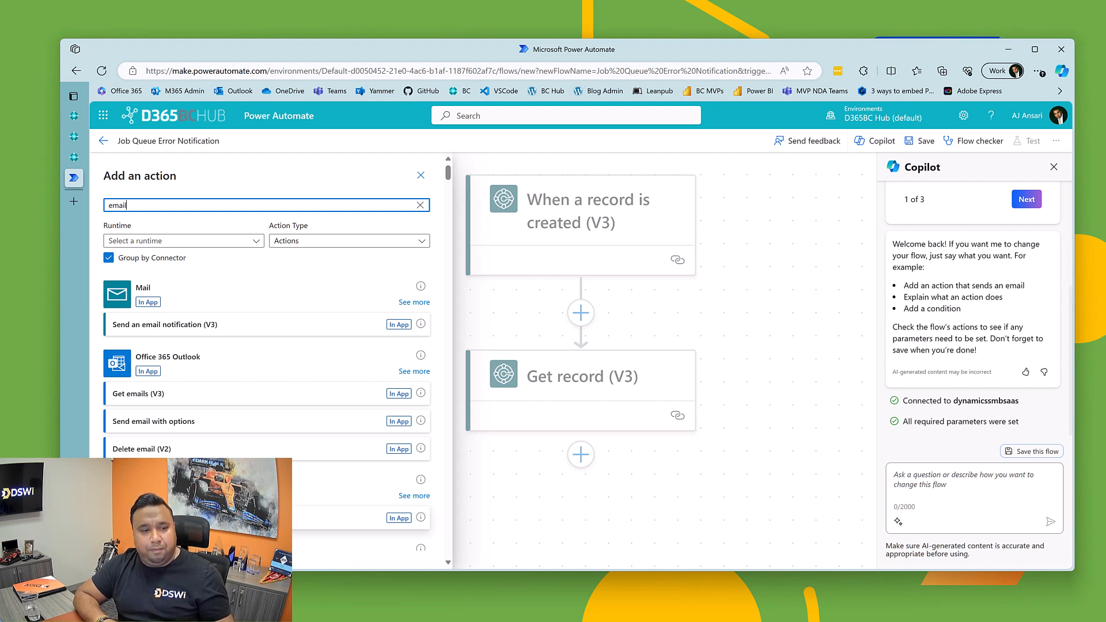
left_click(159, 398)
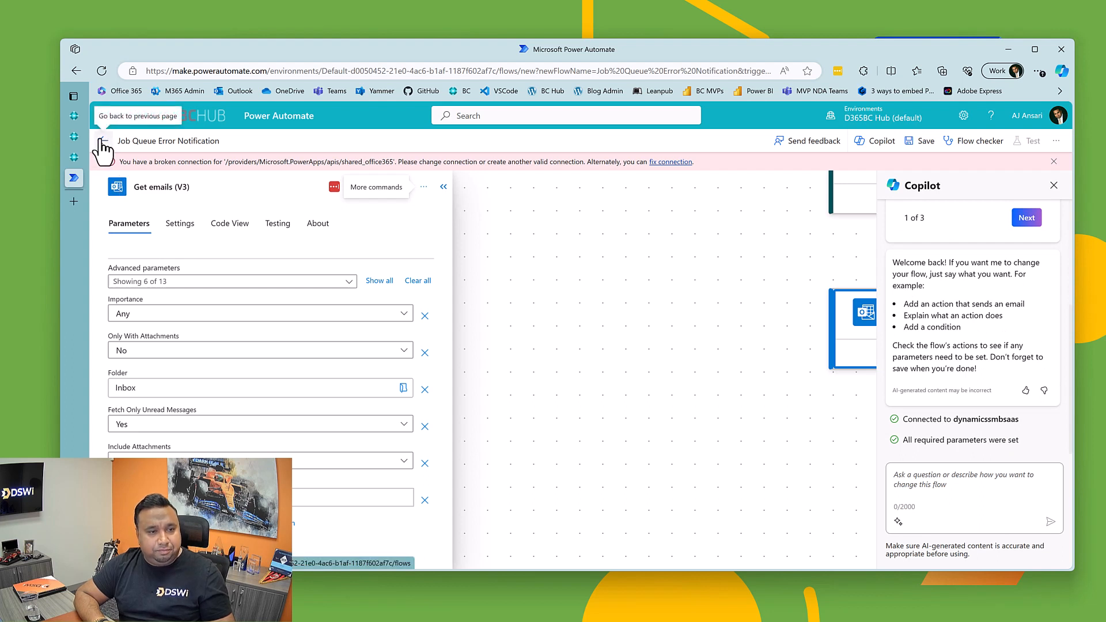
Step: Delete the Get emails (V3) action from the flow and confirm the deletion
left_click(444, 187)
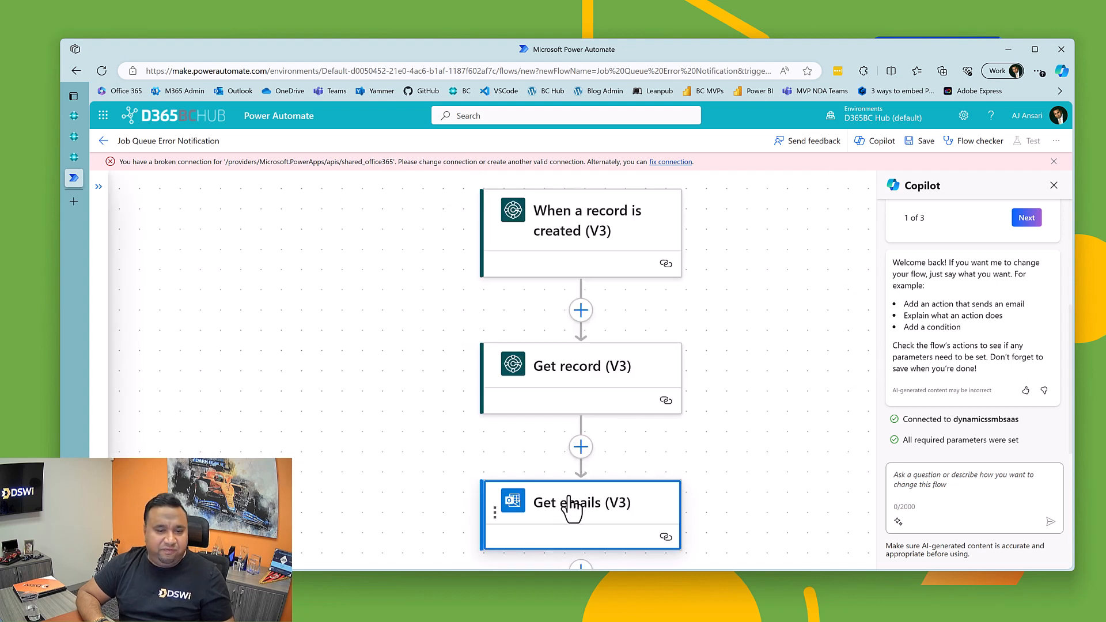
left_click(493, 507)
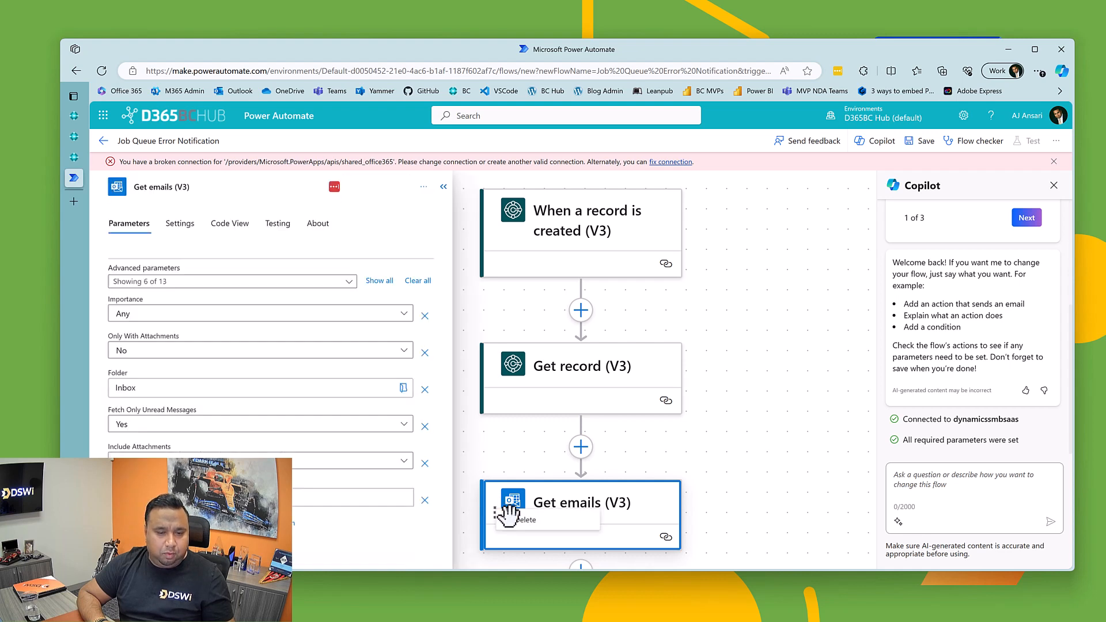
left_click(504, 516)
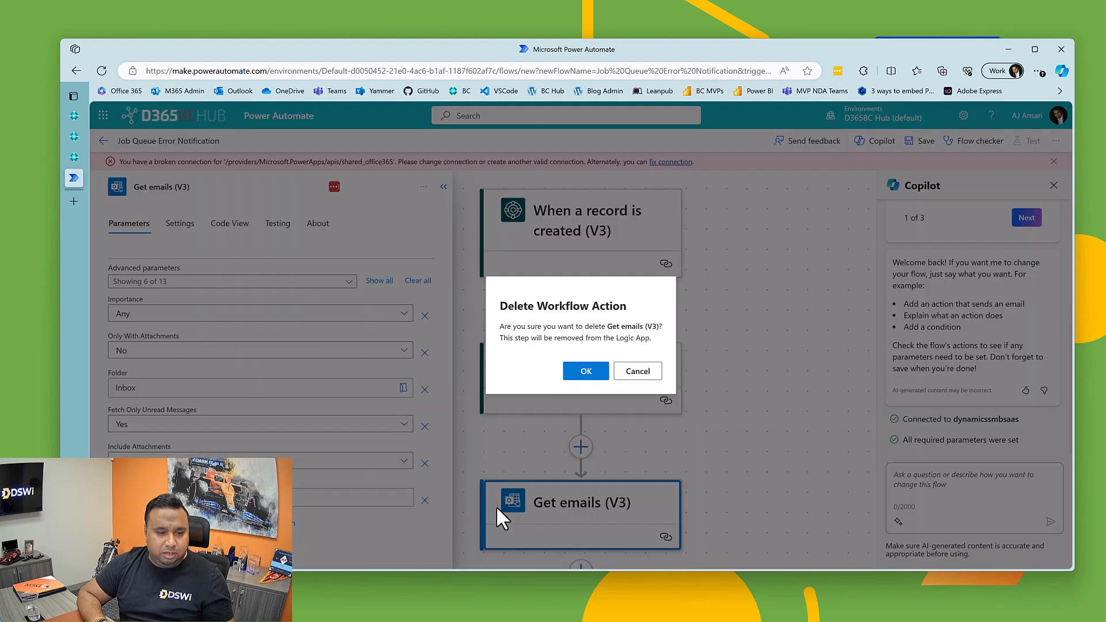
left_click(584, 371)
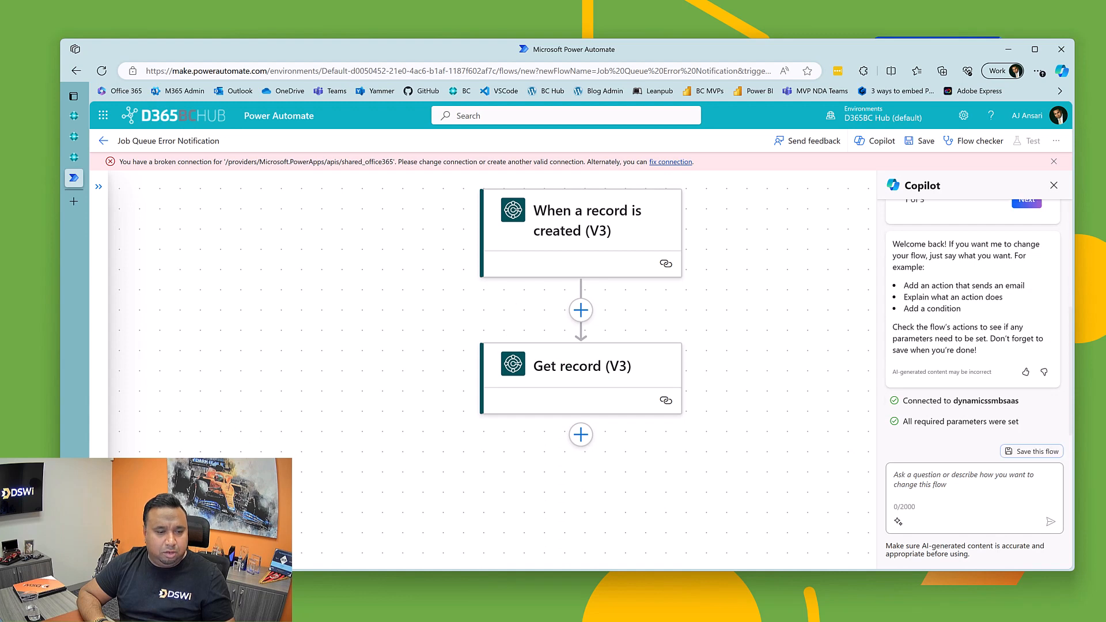
Step: Search the actions for outlook 365 and add the Office 365 Outlook Send an email (V2) action after Get record
left_click(145, 552)
left_click(145, 551)
left_click(145, 552)
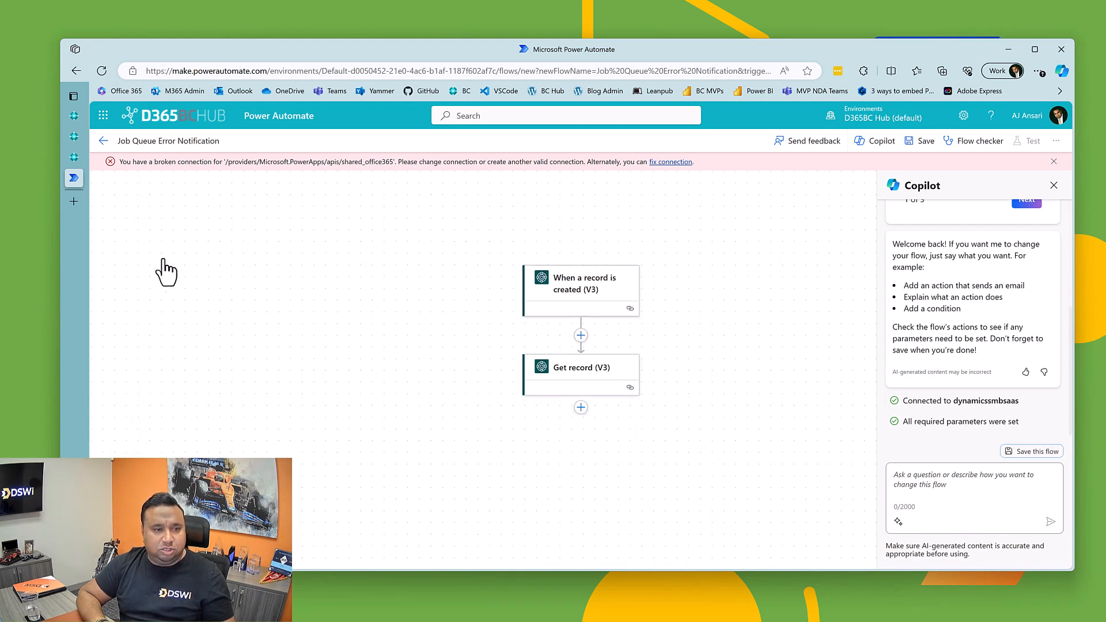
left_click(161, 224)
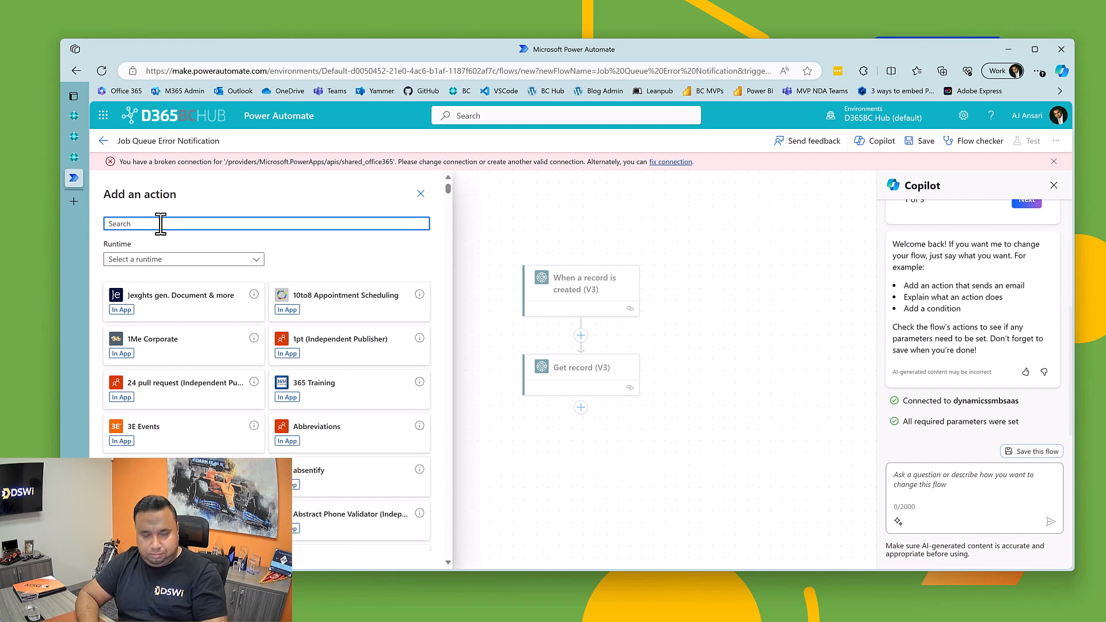
type("send")
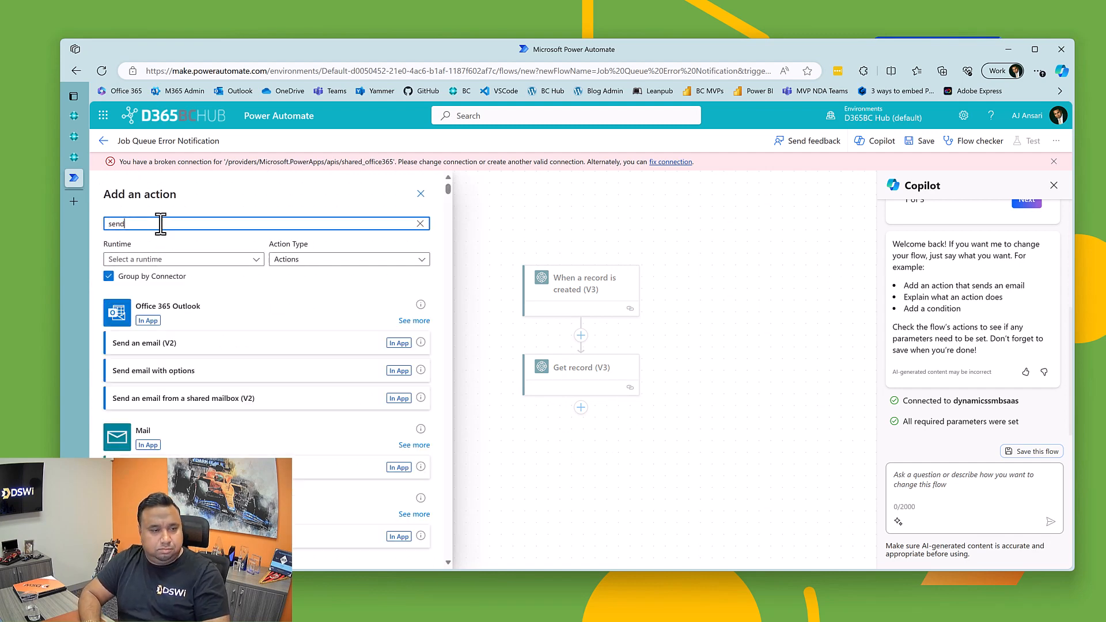
key("BackSpace")
key("BackSpace")
key("BackSpace")
key("BackSpace")
type("outl")
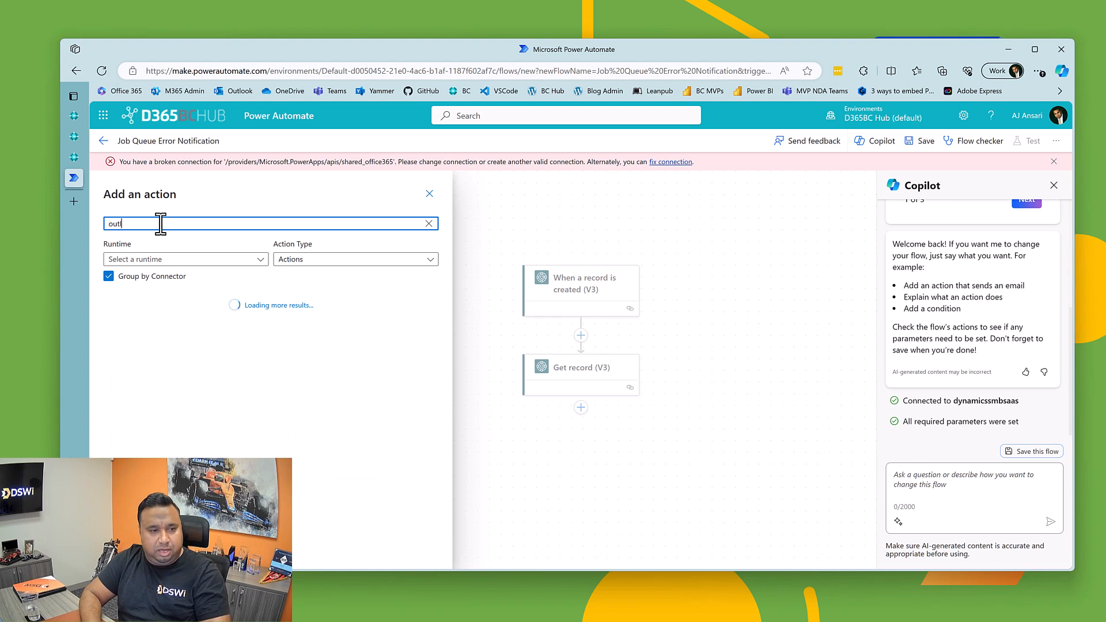
type("ook 365")
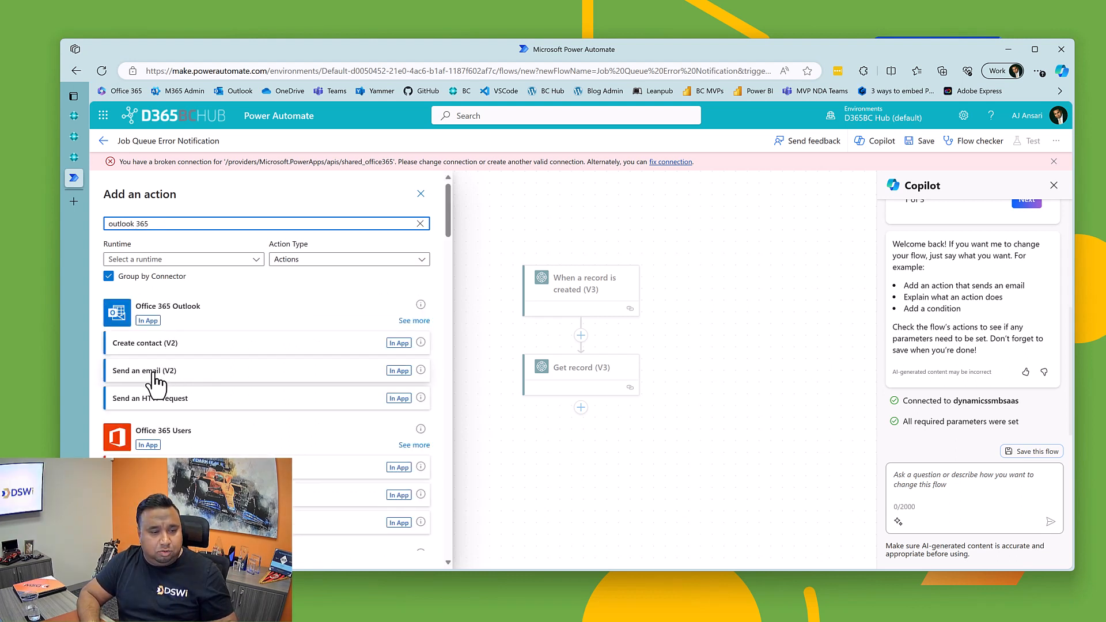
left_click(153, 373)
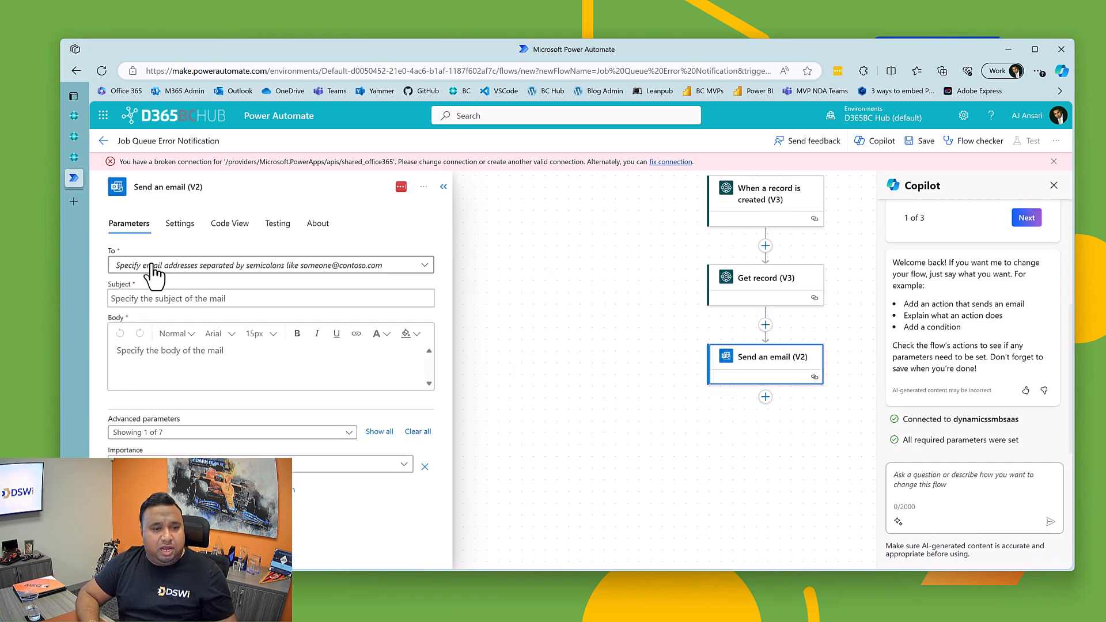
Step: Enter the recipient's email address as a custom To value and set the email's subject to Job Queue Failure Notification
left_click(153, 269)
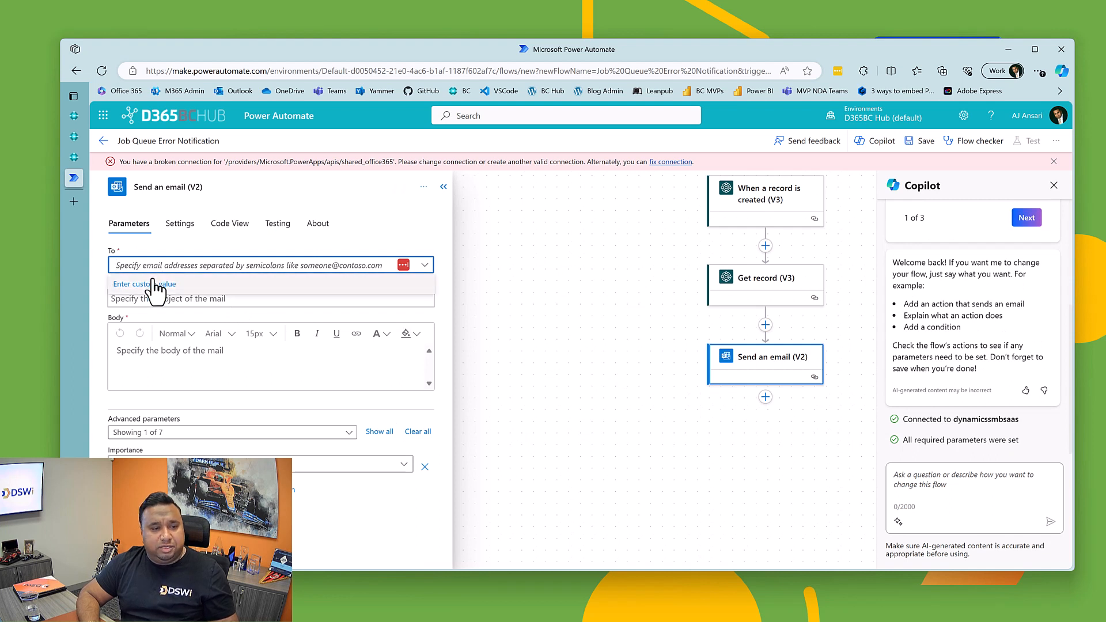
left_click(148, 284)
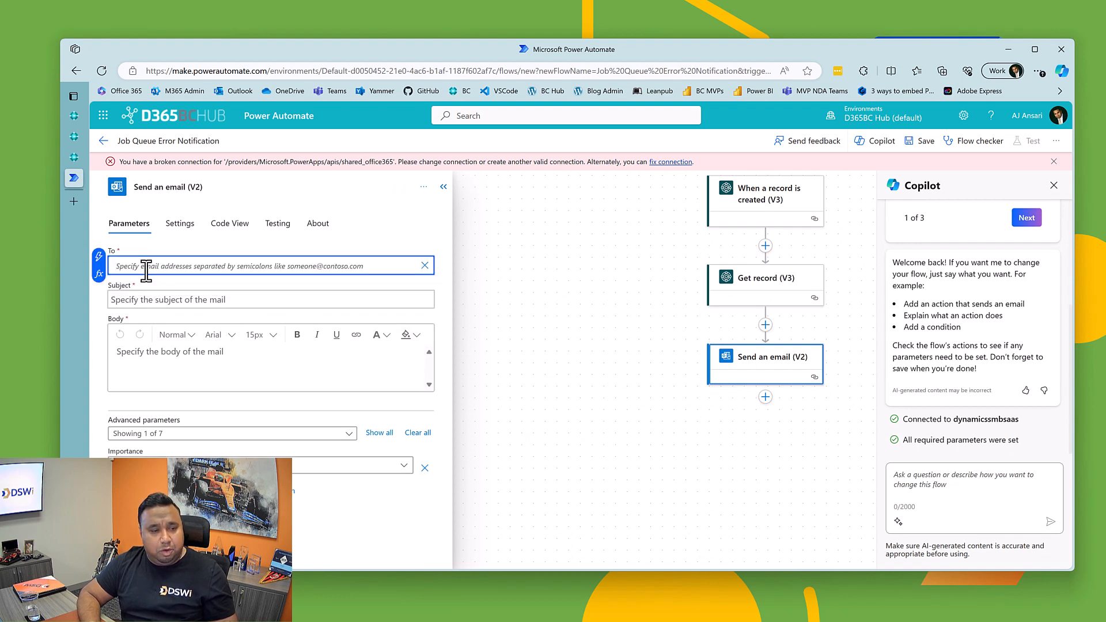
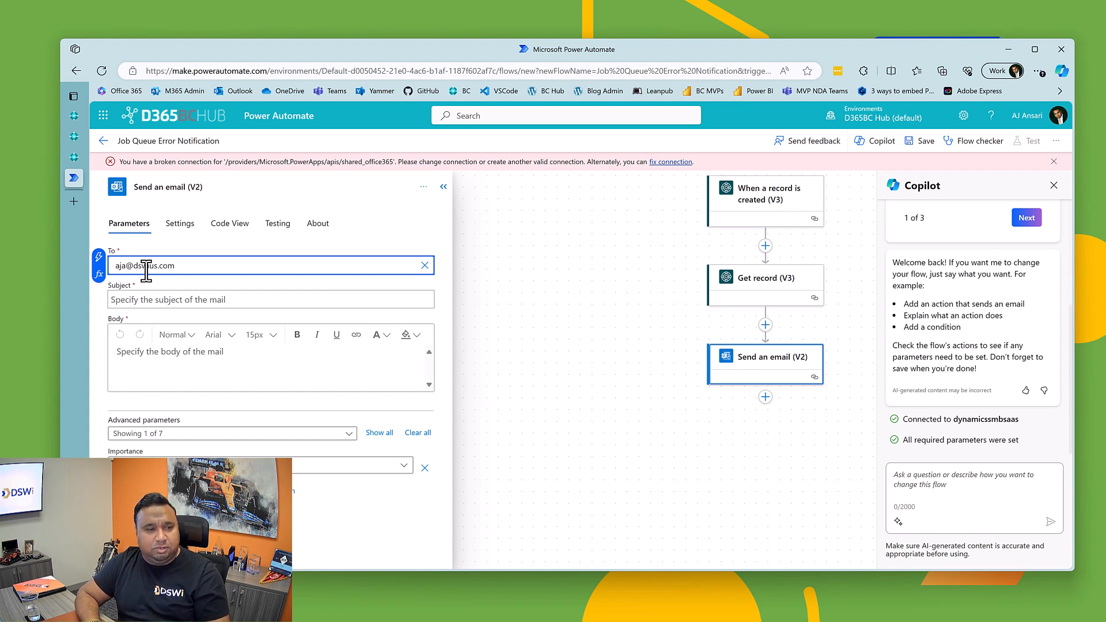
left_click(160, 300)
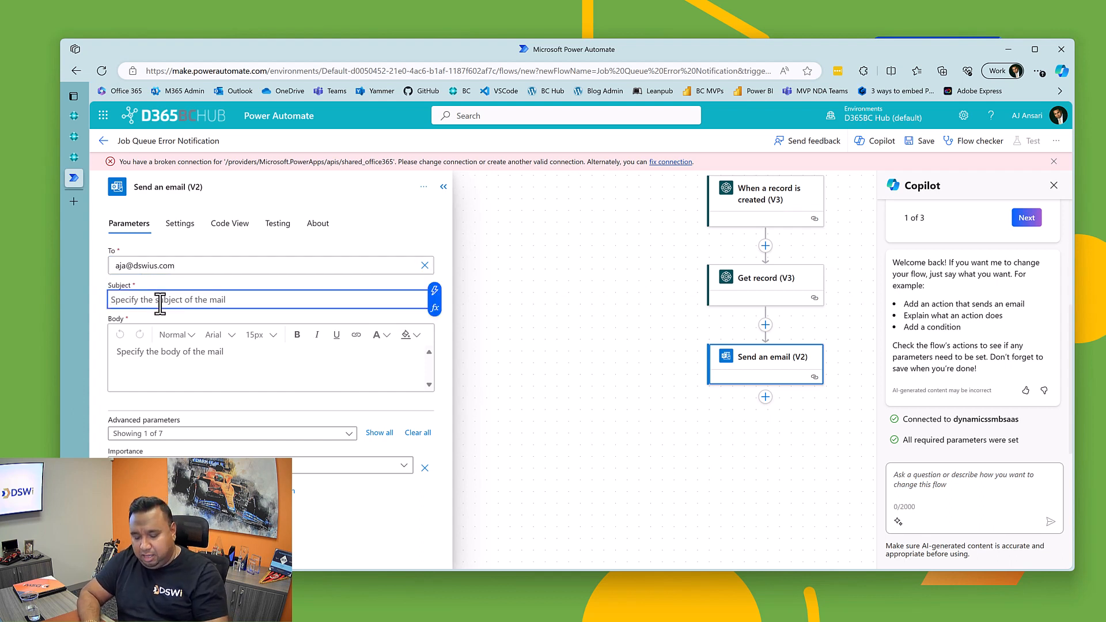
type("Job Queue")
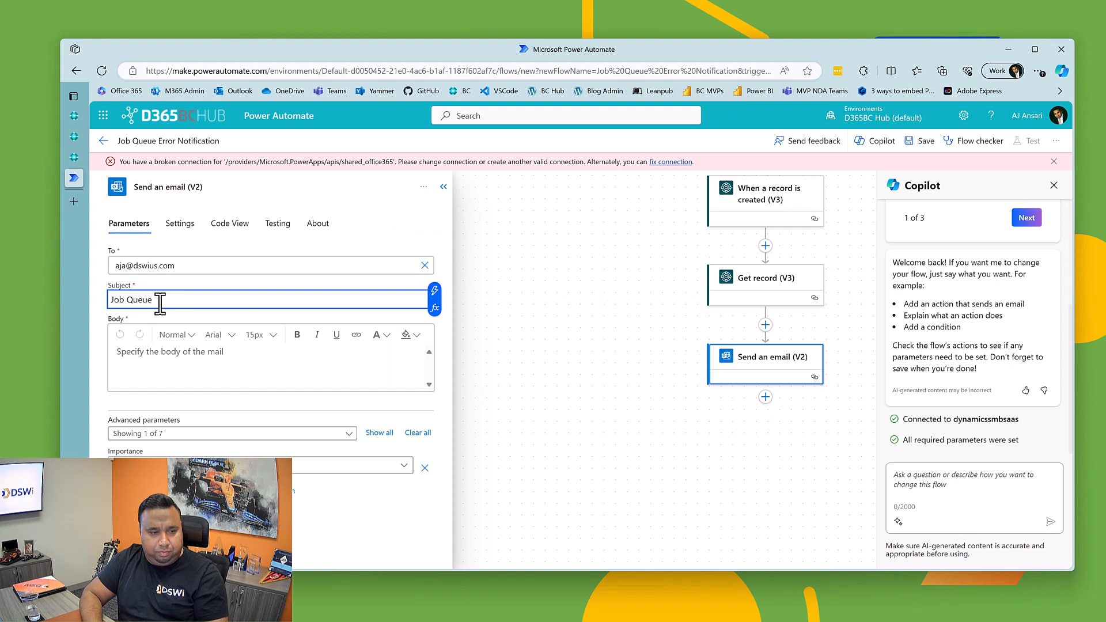
type(" Failure N")
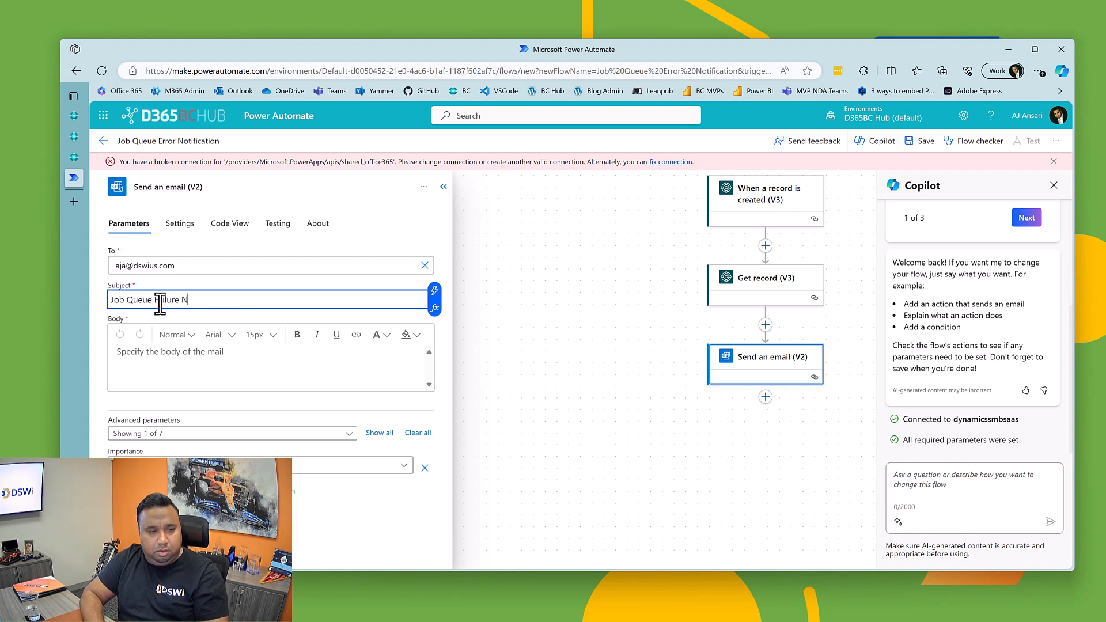
type("otification")
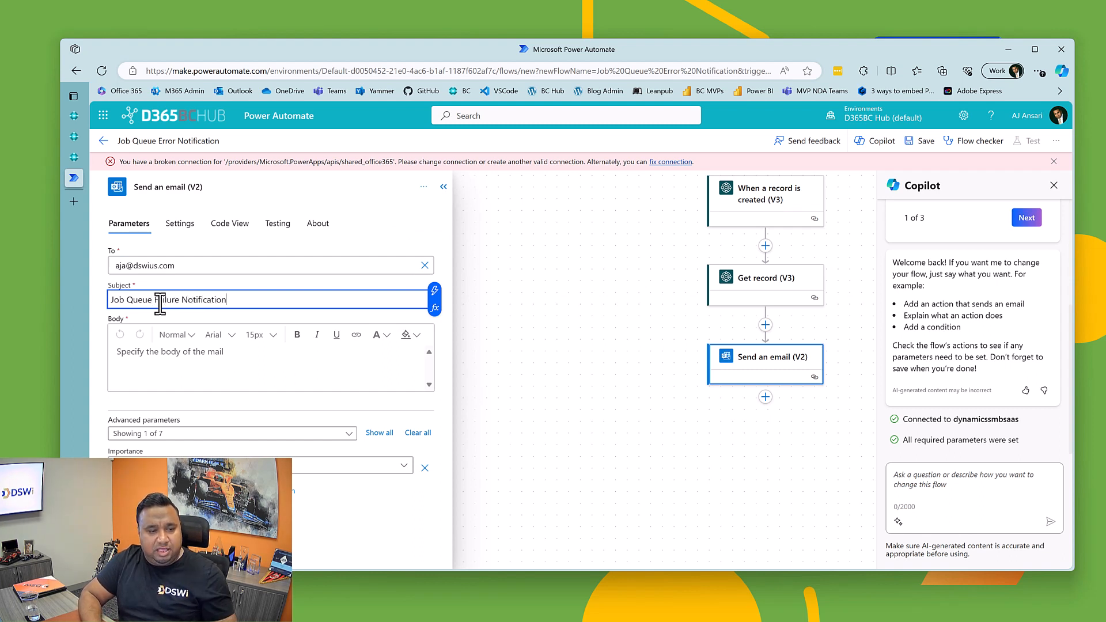
left_click(159, 365)
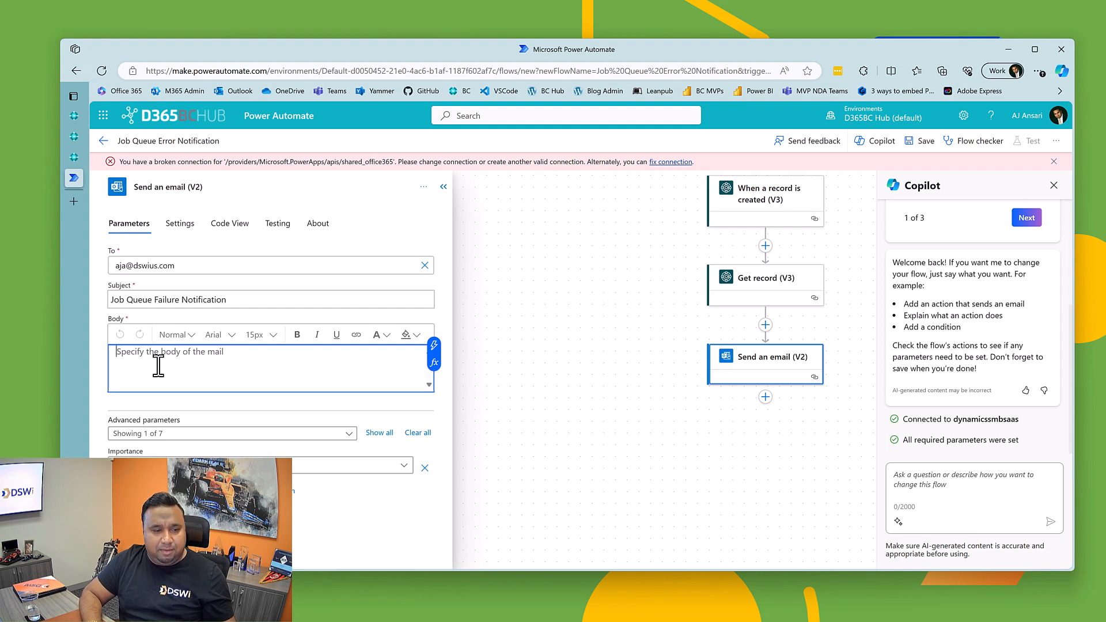
key("Return")
type("This")
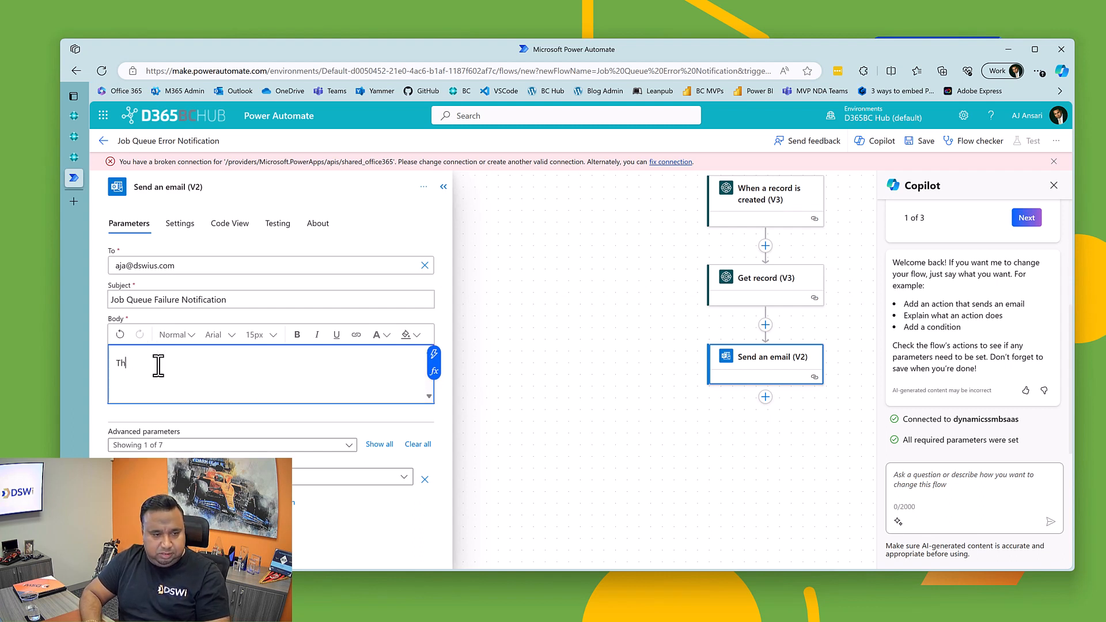
key("BackSpace")
key("BackSpace")
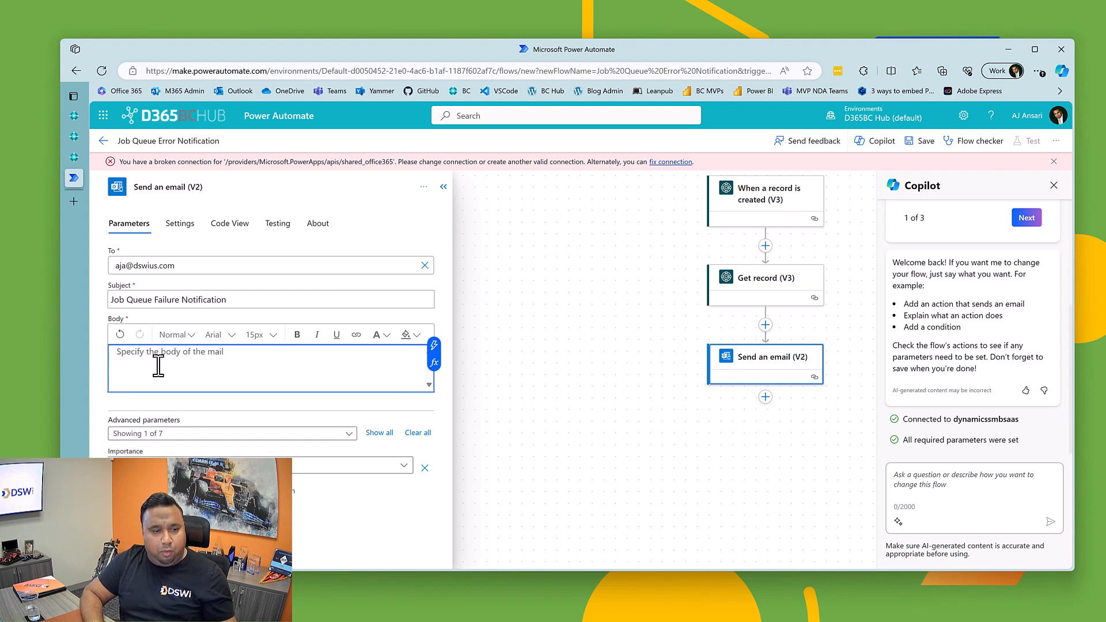
Step: Examine the dynamic content that Get record and the trigger offer for the email's body, then close the action's settings
left_click(433, 348)
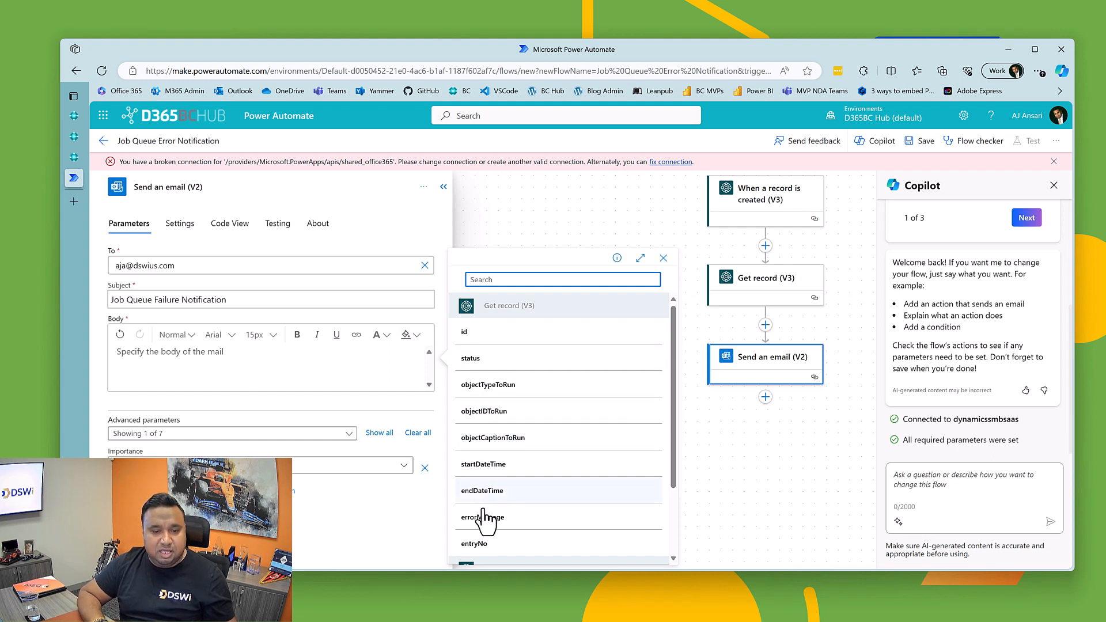
scroll(488, 501, "down", 1)
scroll(489, 507, "up", 1)
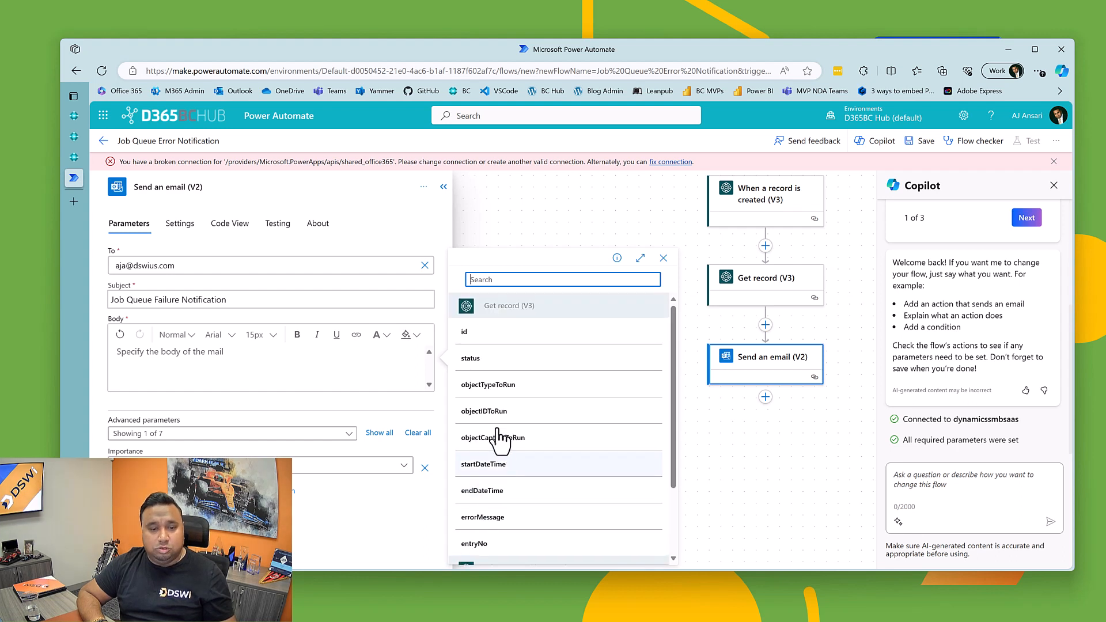
scroll(491, 507, "down", 2)
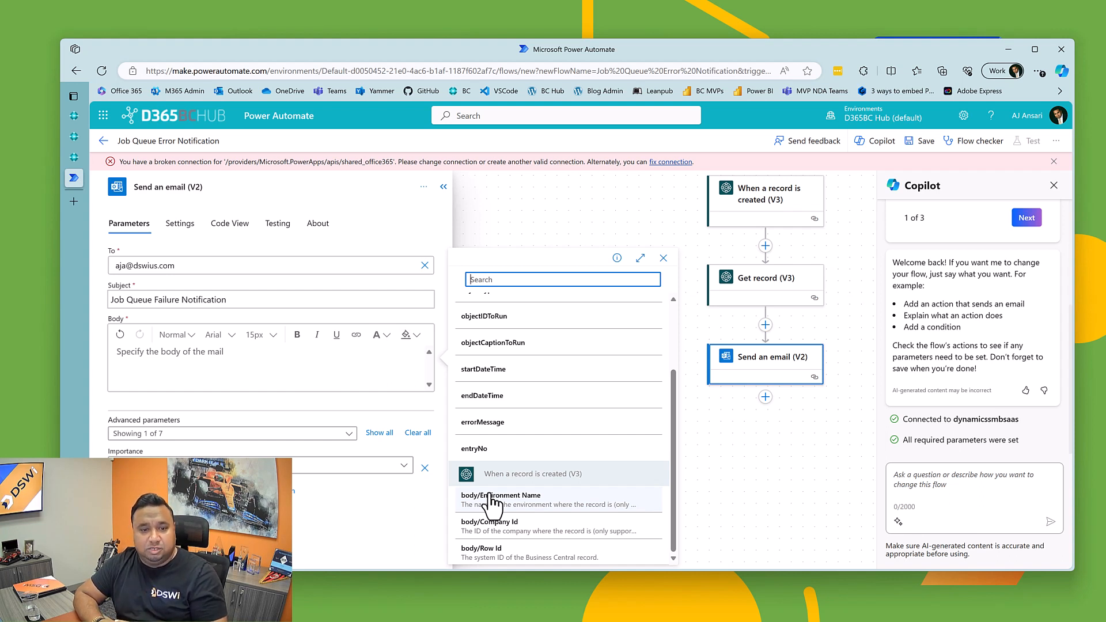
left_click(472, 193)
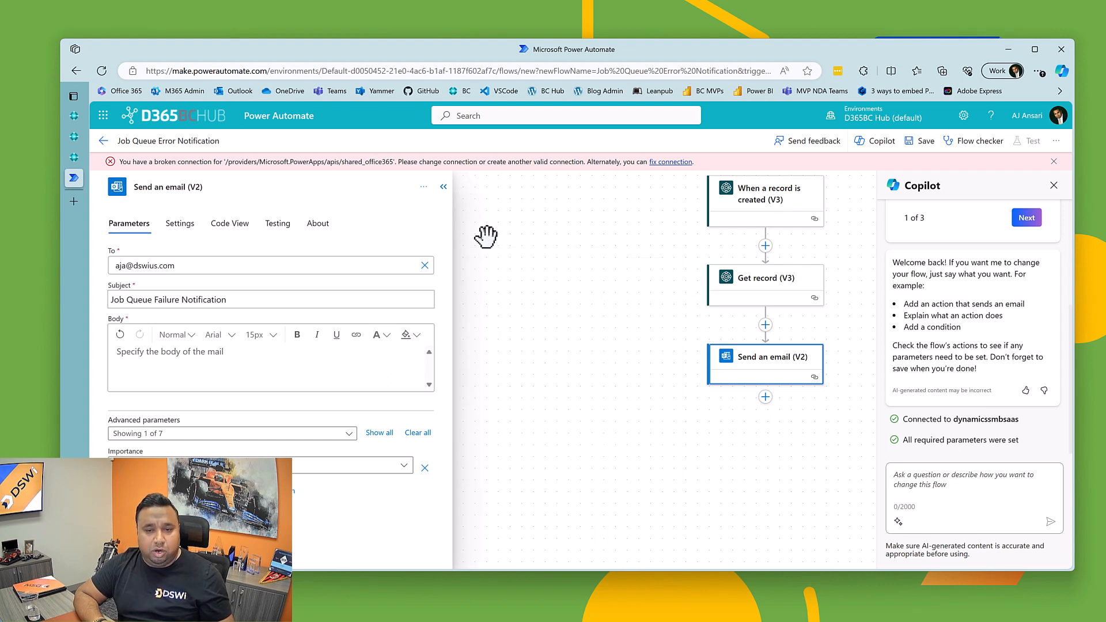
left_click(443, 187)
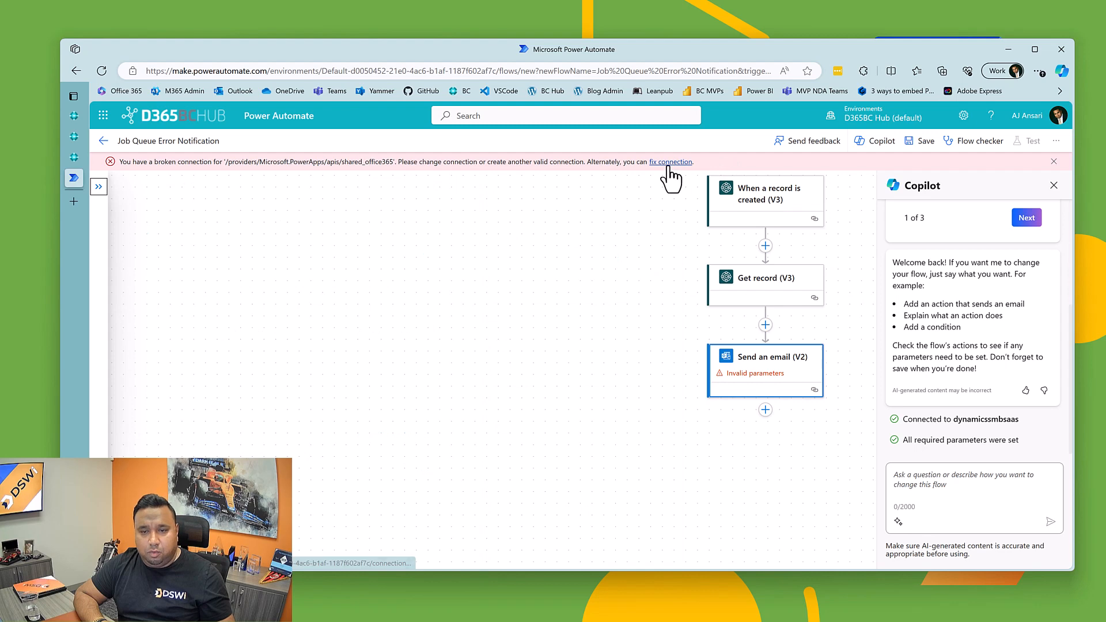
Step: Delete the Send an email (V2) action from the flow and confirm the deletion
left_click(720, 380)
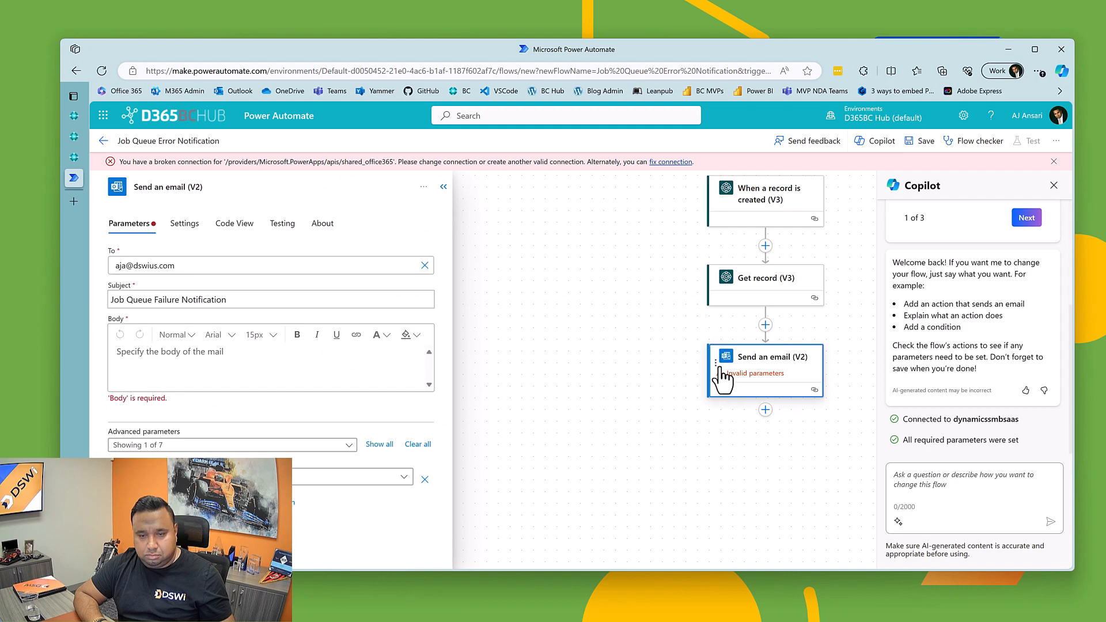
right_click(721, 377)
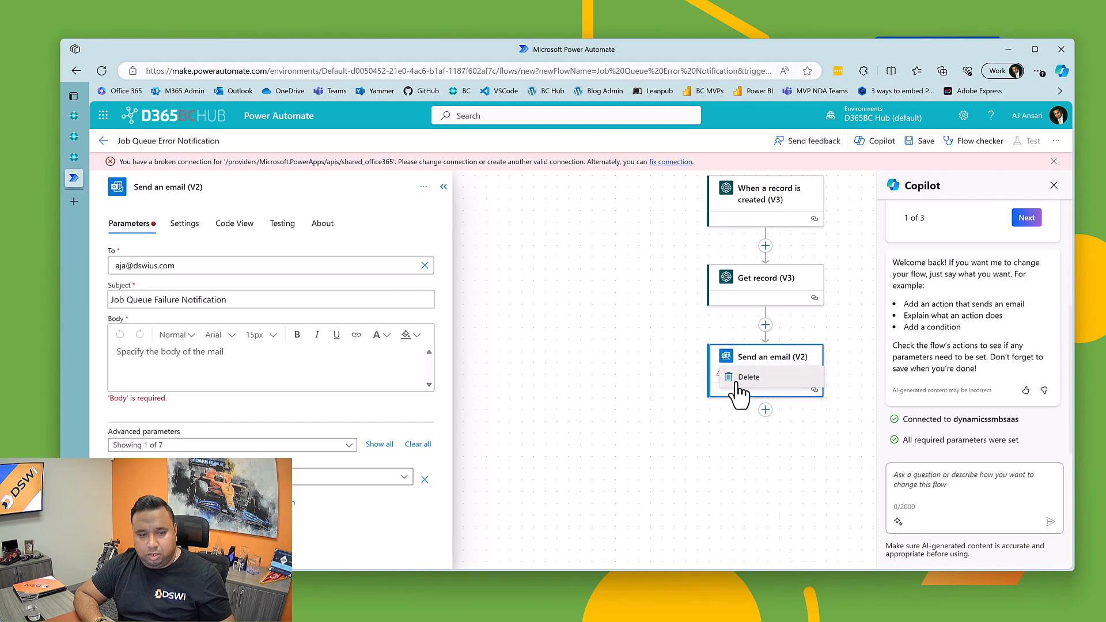
left_click(737, 395)
left_click(593, 373)
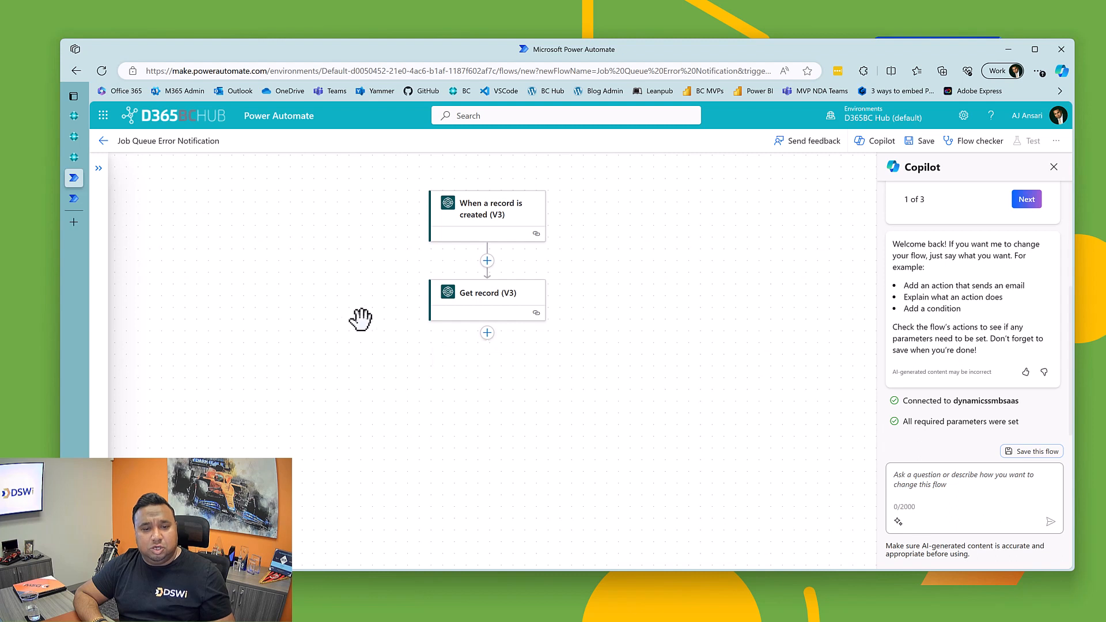
Step: Search the actions for business central and insert the Dynamics 365 Business Central Get record (V3) action between the trigger and the existing Get record
left_click(487, 261)
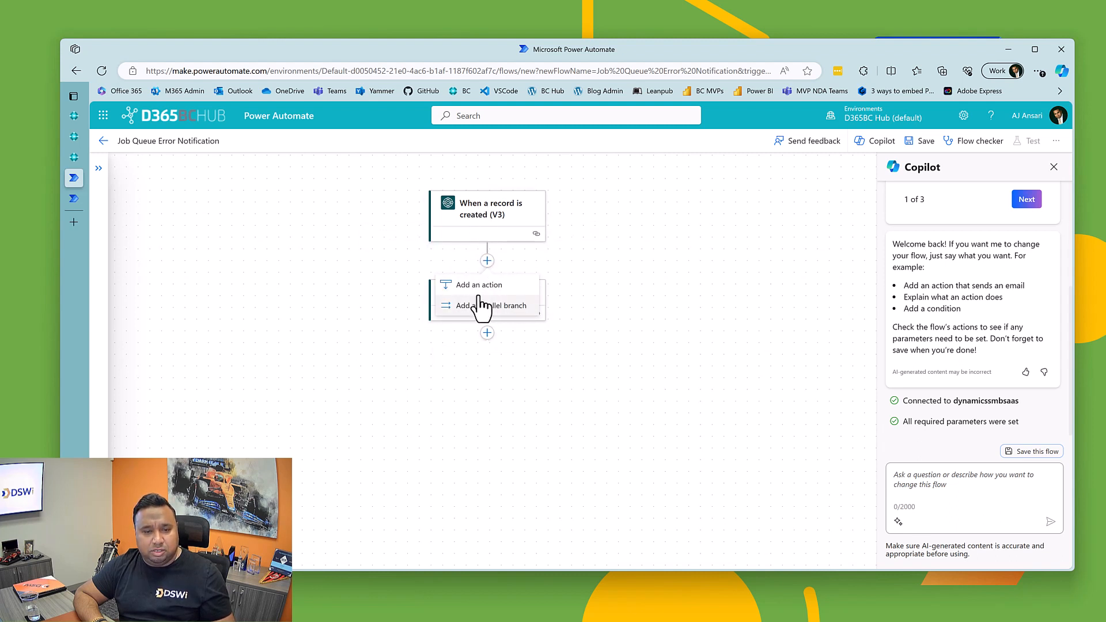
left_click(478, 286)
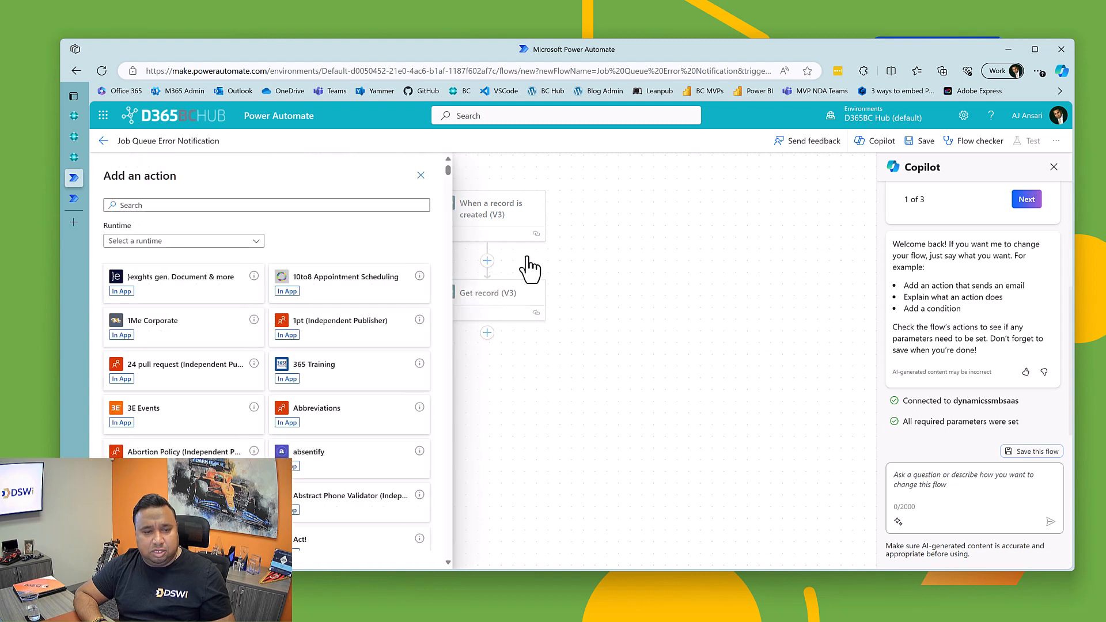
left_click(194, 205)
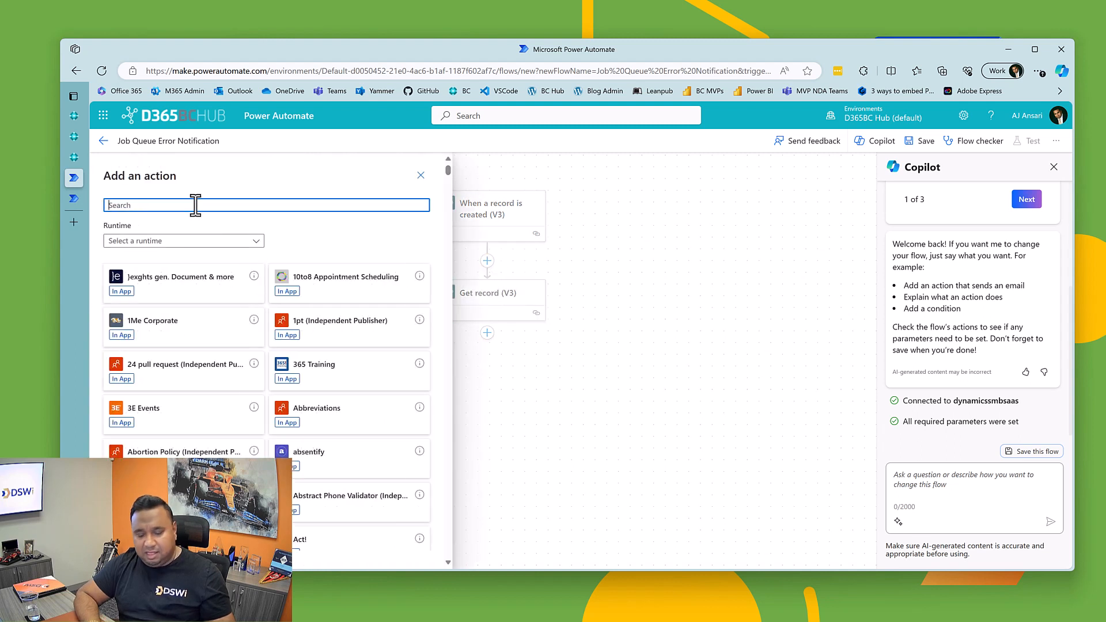
type("business central")
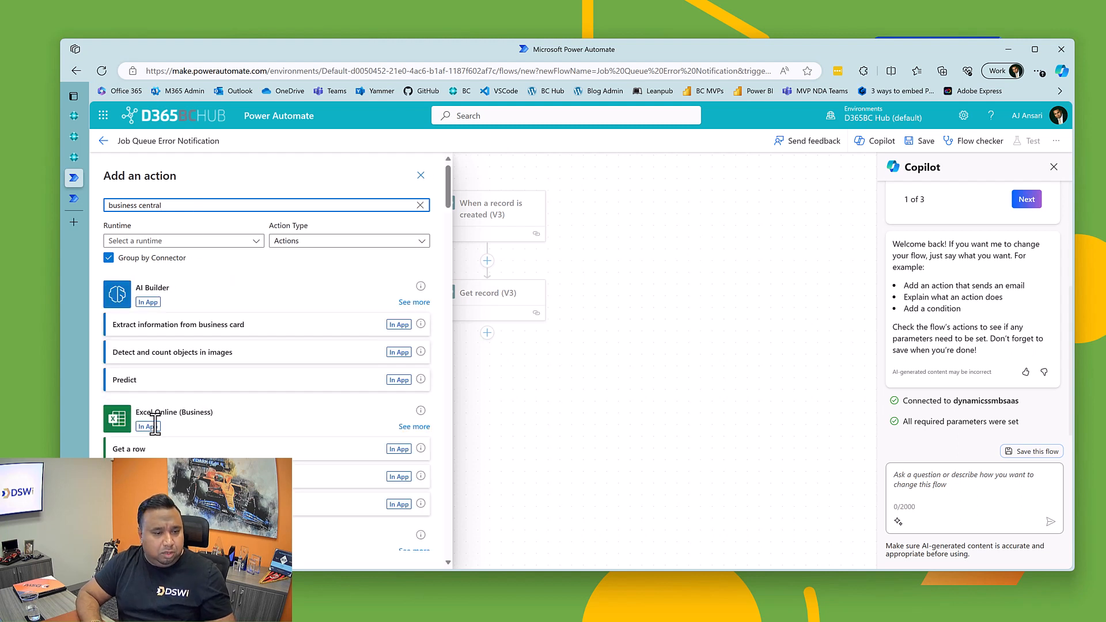
scroll(155, 472, "down", 4)
scroll(147, 455, "down", 1)
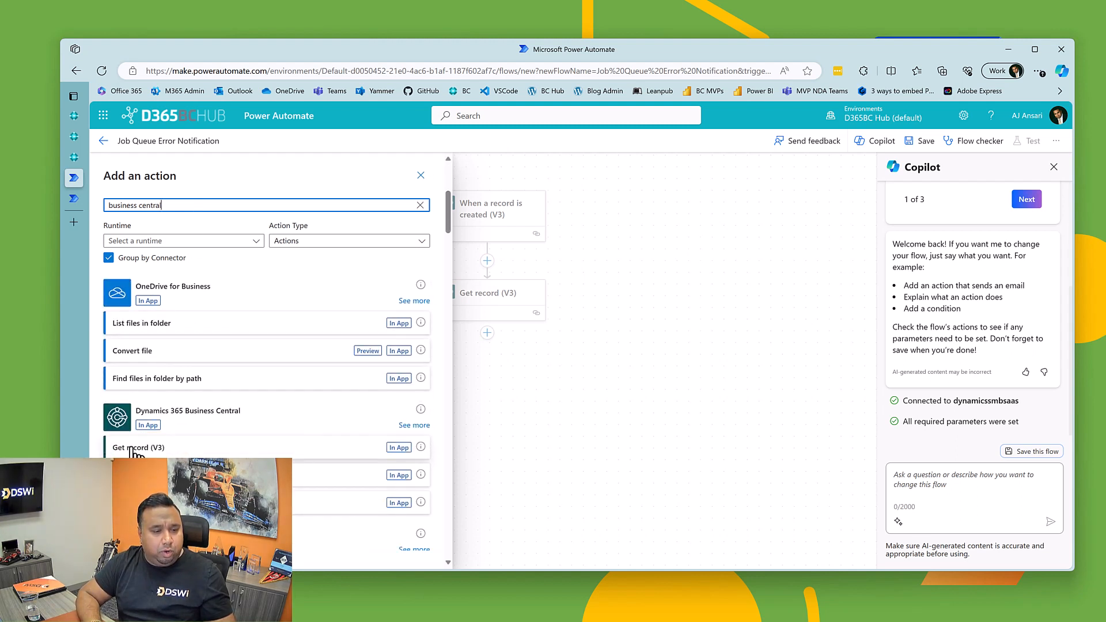
left_click(138, 448)
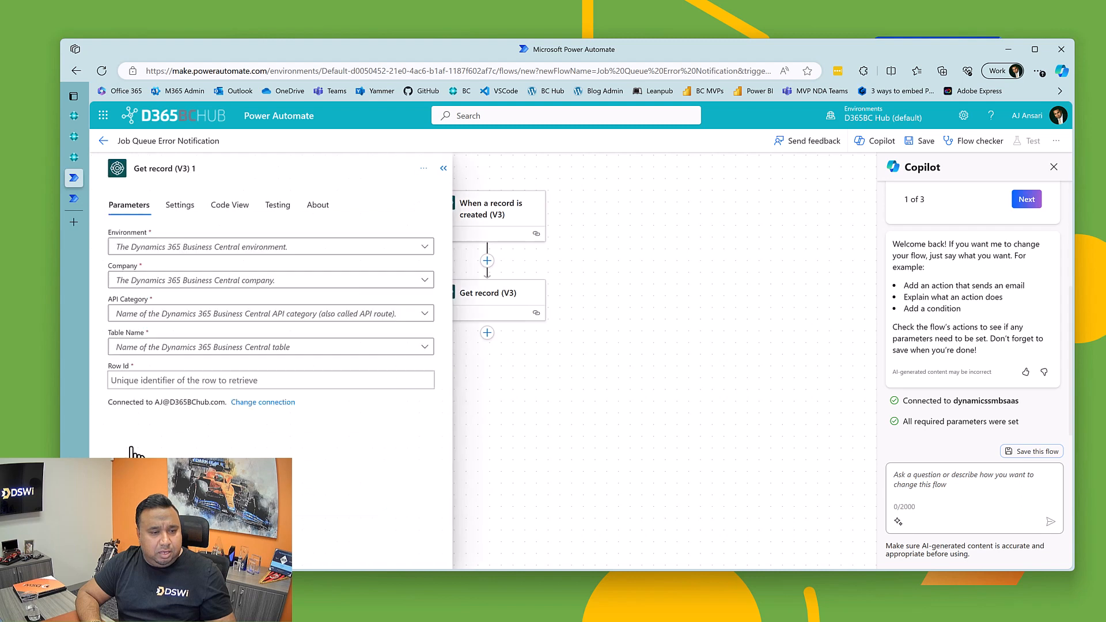
Step: Configure the new Get record with environment ALSANDBOX, company CRONUS USA, Inc., API category microsoft/automation/v2.0 and table automationCompanies
left_click(163, 247)
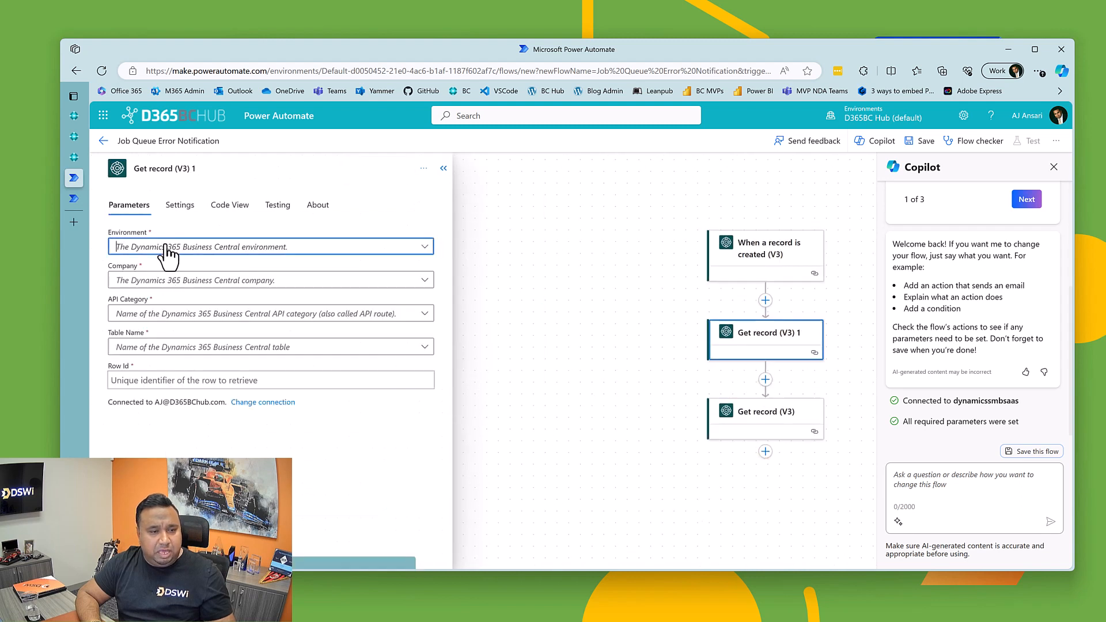
left_click(153, 308)
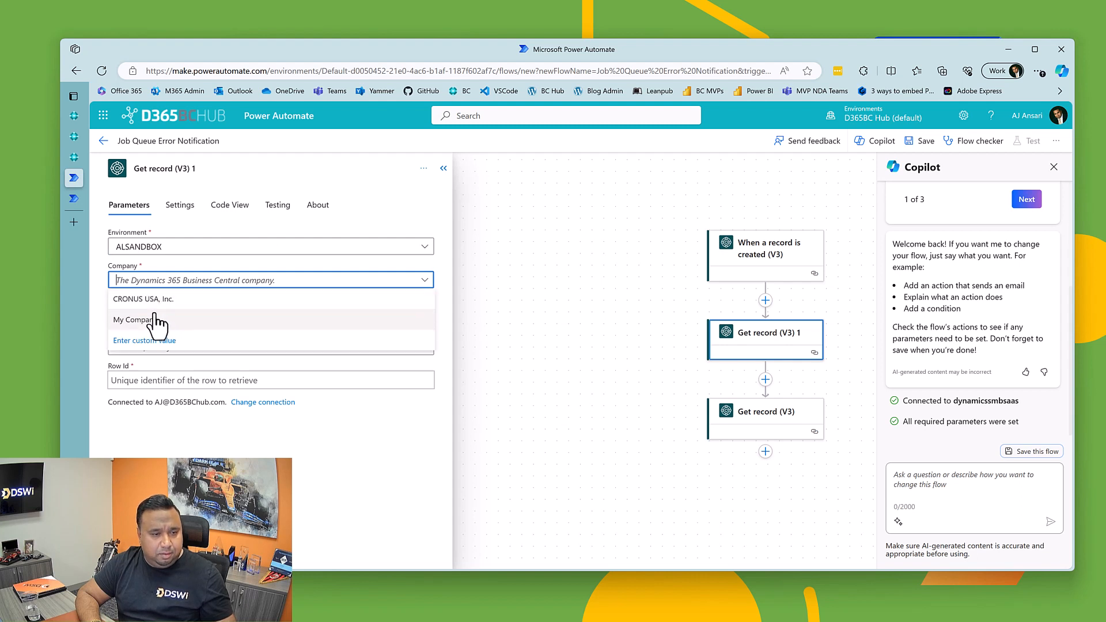
left_click(151, 300)
left_click(164, 317)
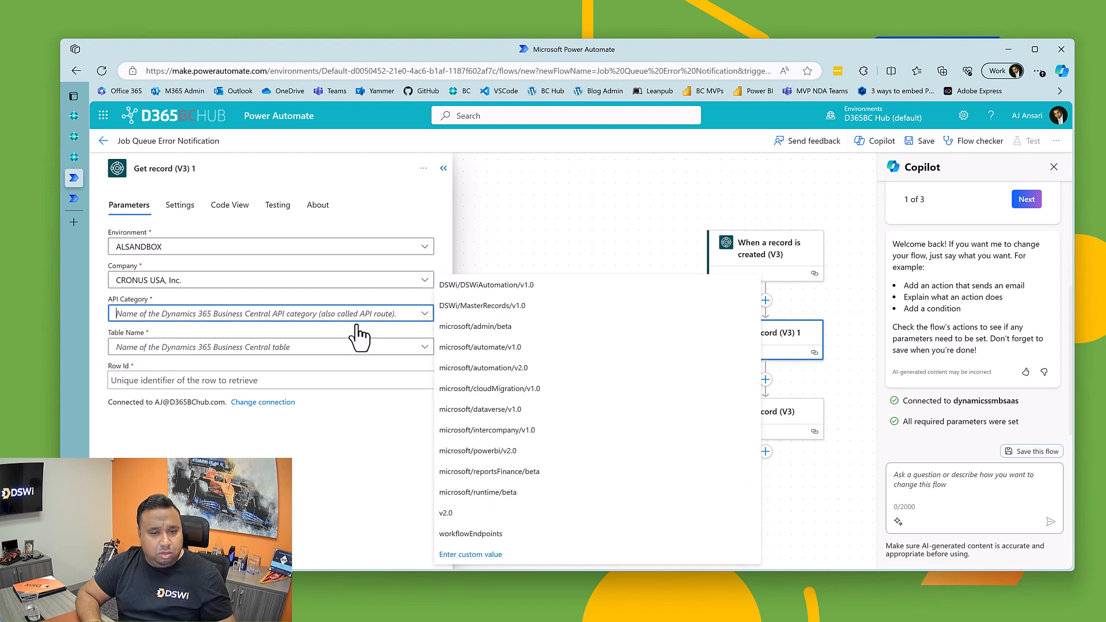
left_click(460, 369)
left_click(235, 348)
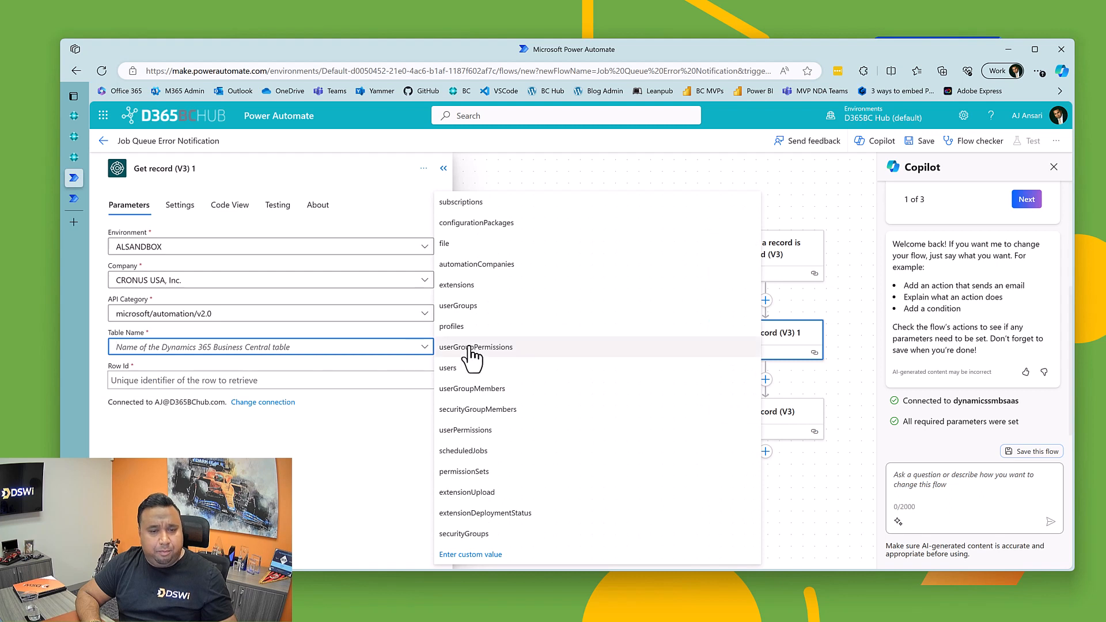
left_click(470, 267)
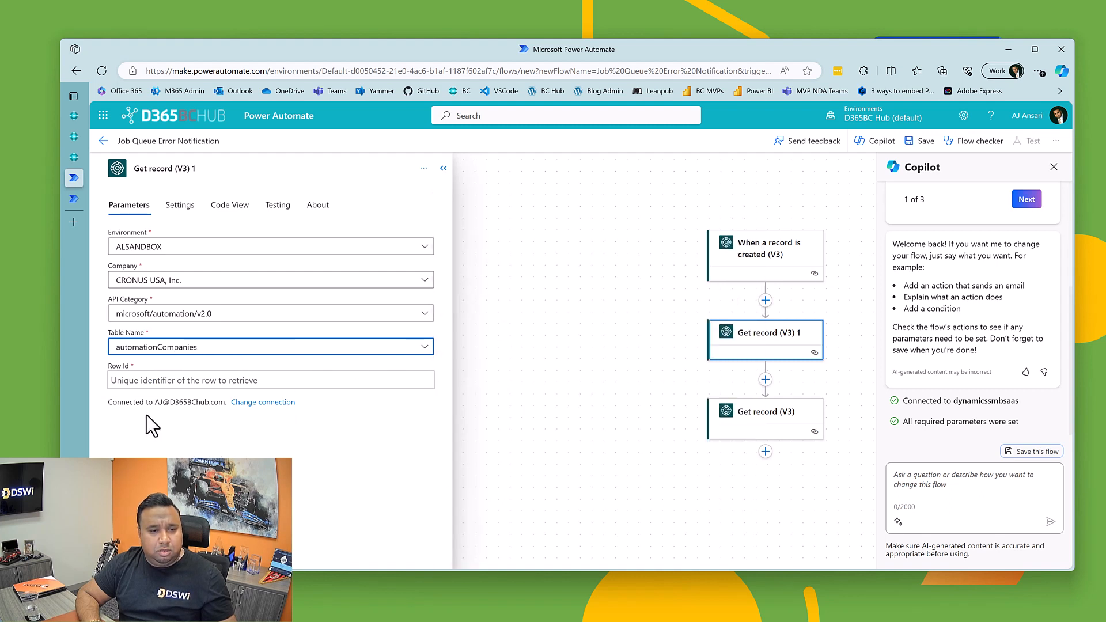
Step: Set the new Get record's Row Id to the trigger's dynamic value body/Company Id and close the action's settings
left_click(150, 381)
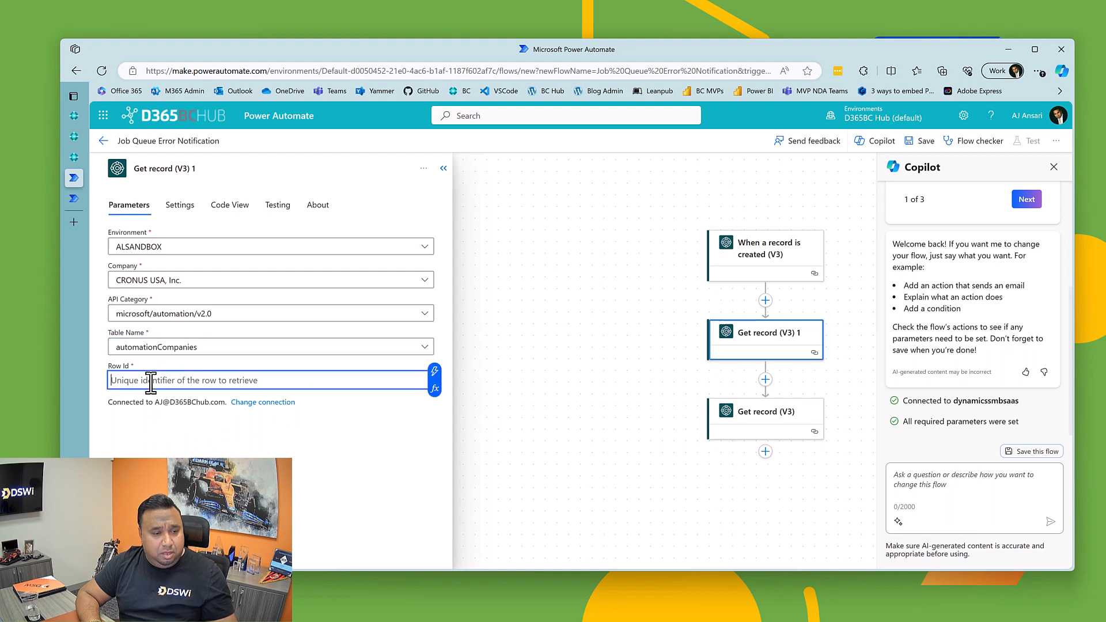
left_click(434, 372)
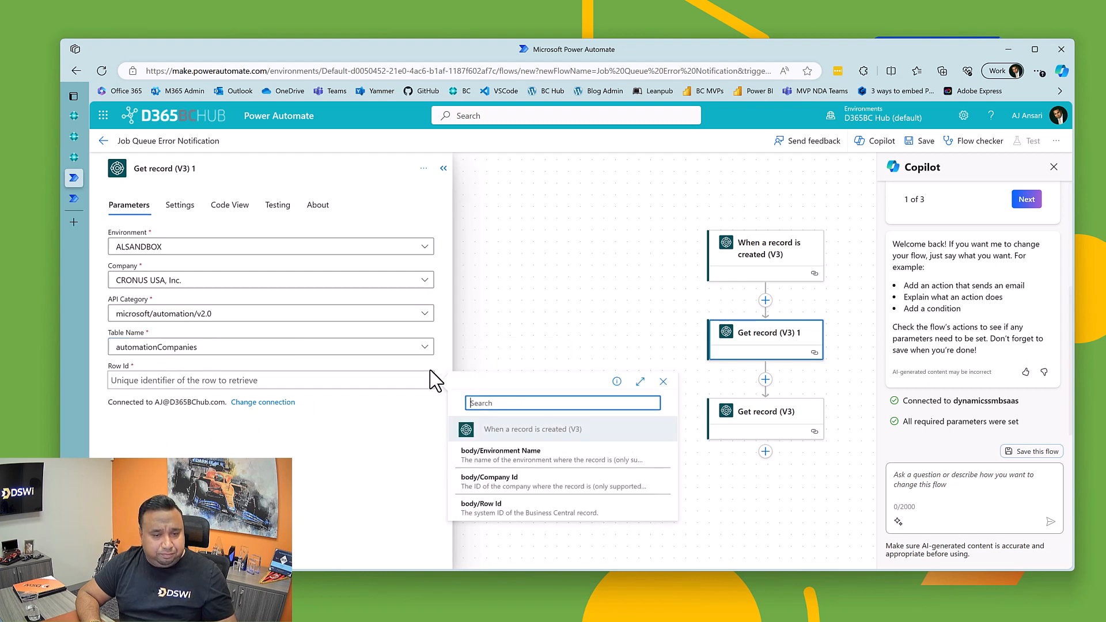
left_click(491, 484)
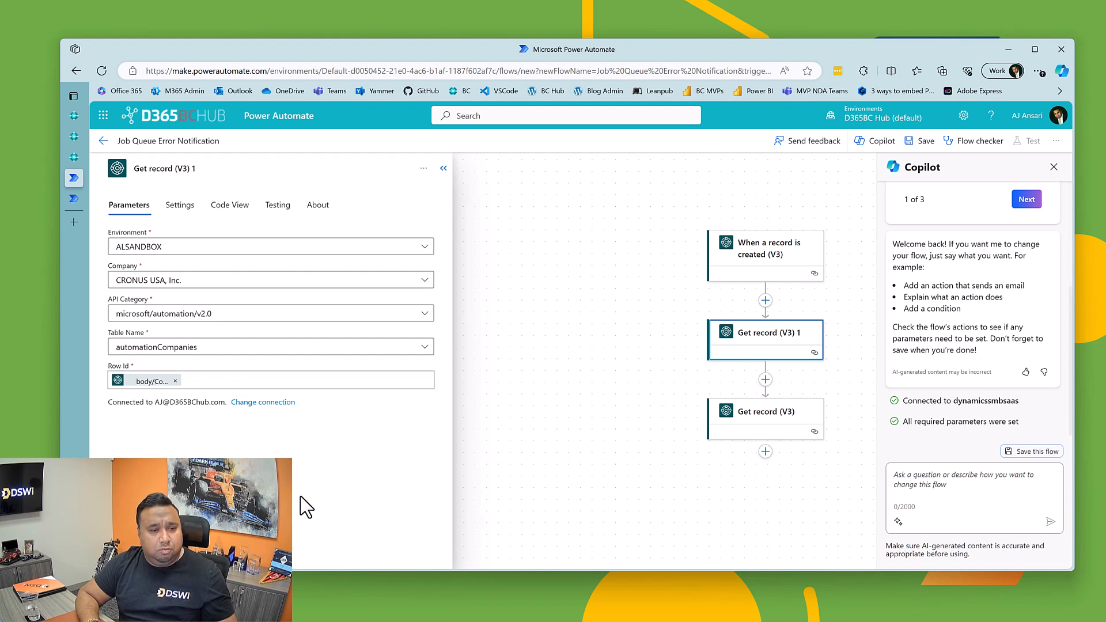
left_click(443, 169)
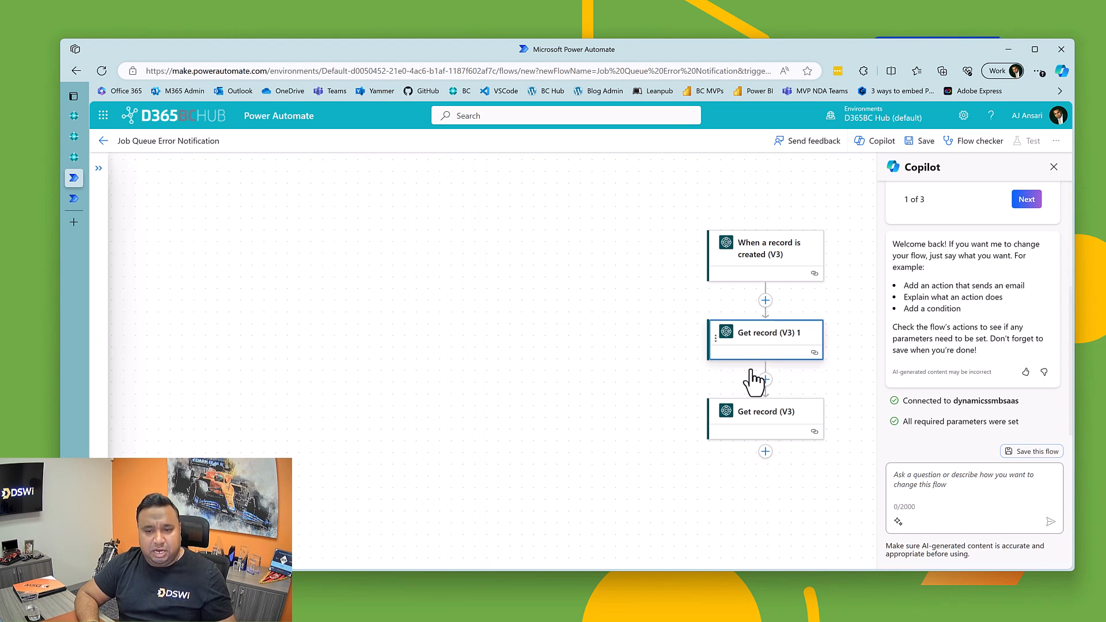
left_click_drag(661, 447, 326, 381)
Step: Fix the Office 365 Outlook connection on the Connections page by signing in with the existing account, and return to the flow
left_click(73, 200)
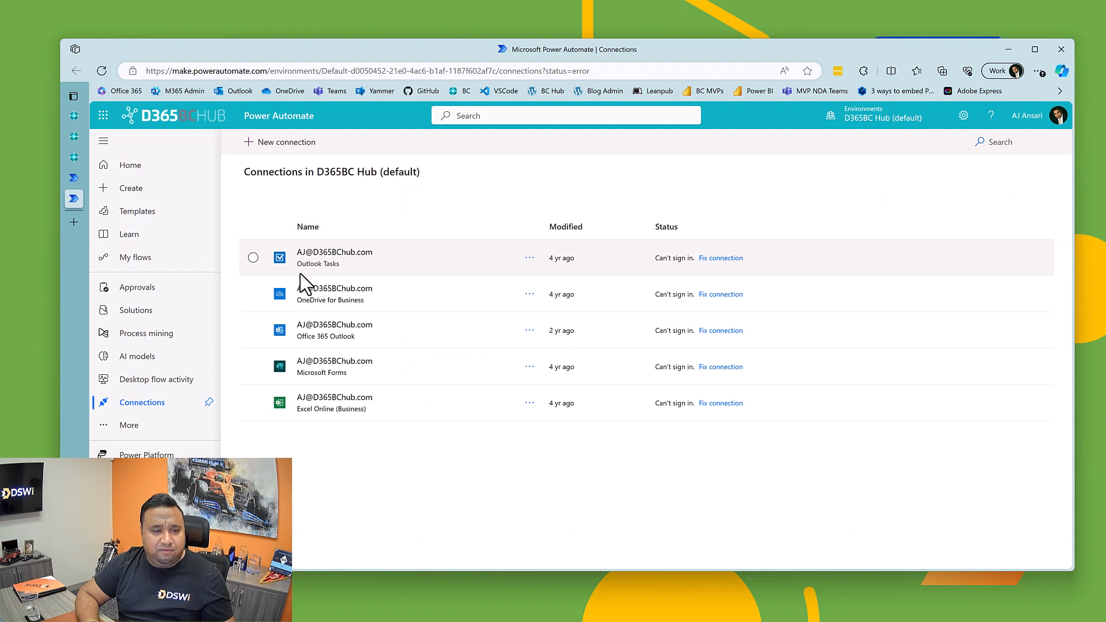
left_click(726, 333)
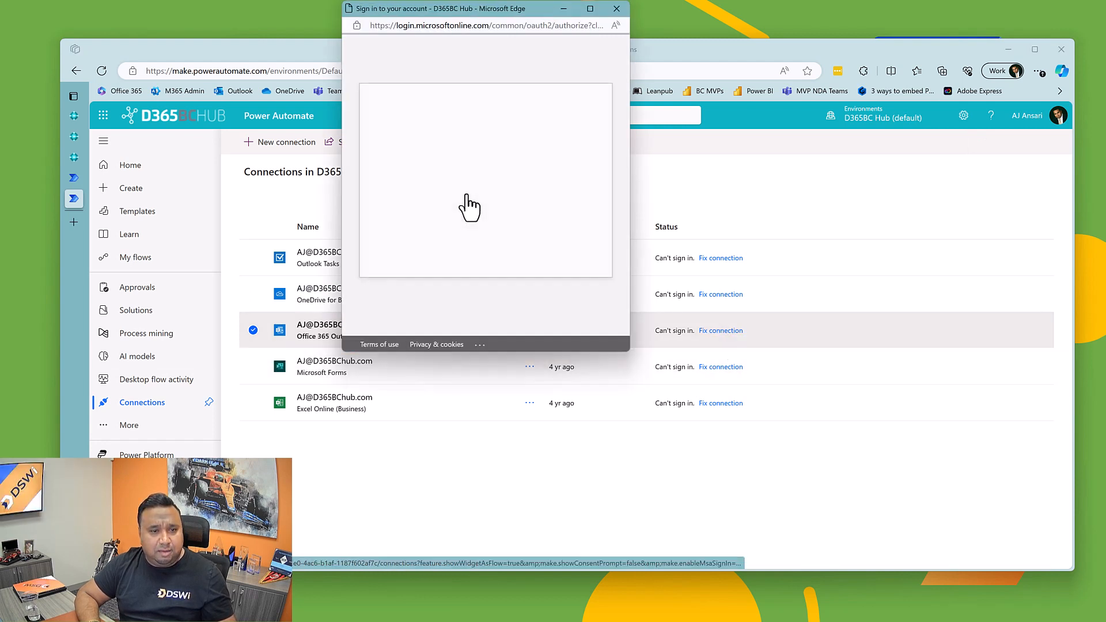
left_click(482, 170)
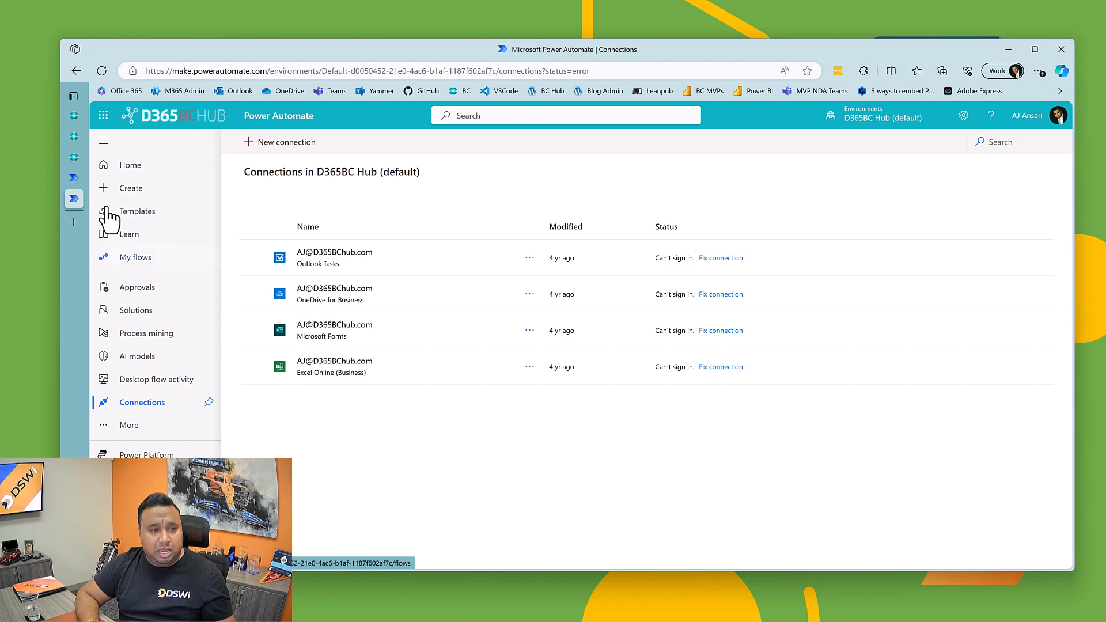
left_click(70, 178)
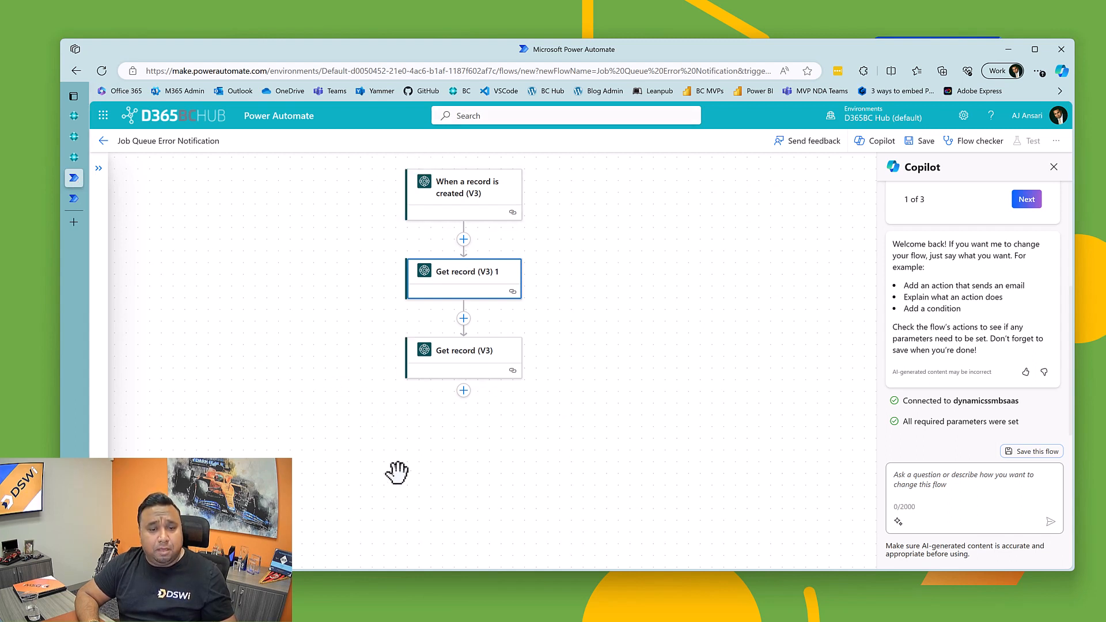
Step: Search the actions for condition and add the Control Condition action after the last Get record
left_click(464, 392)
left_click(461, 416)
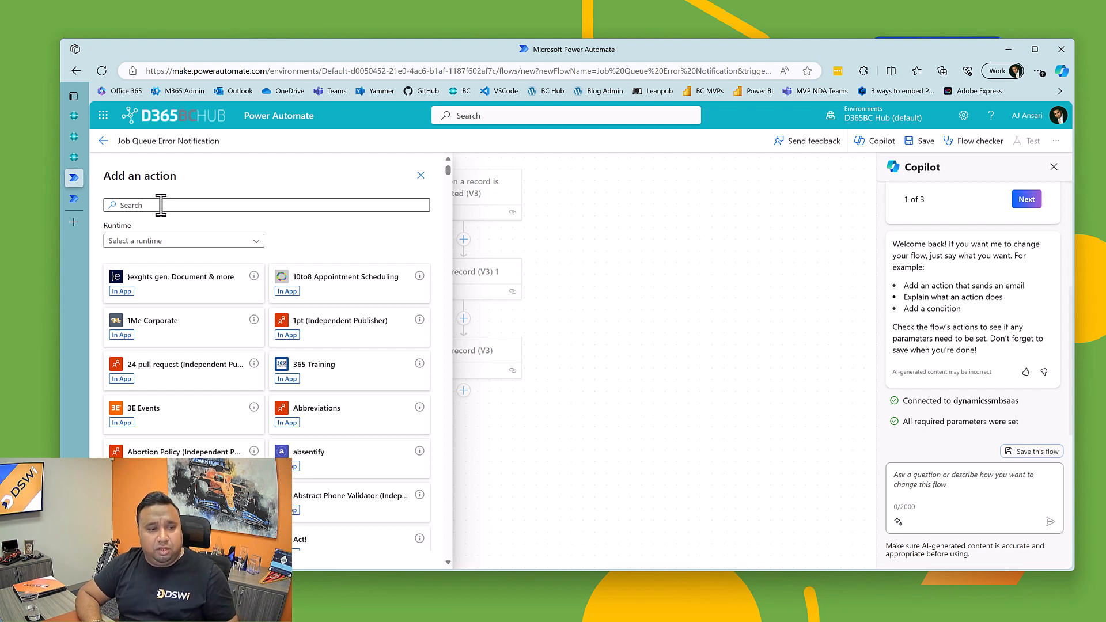
left_click(160, 205)
type("c")
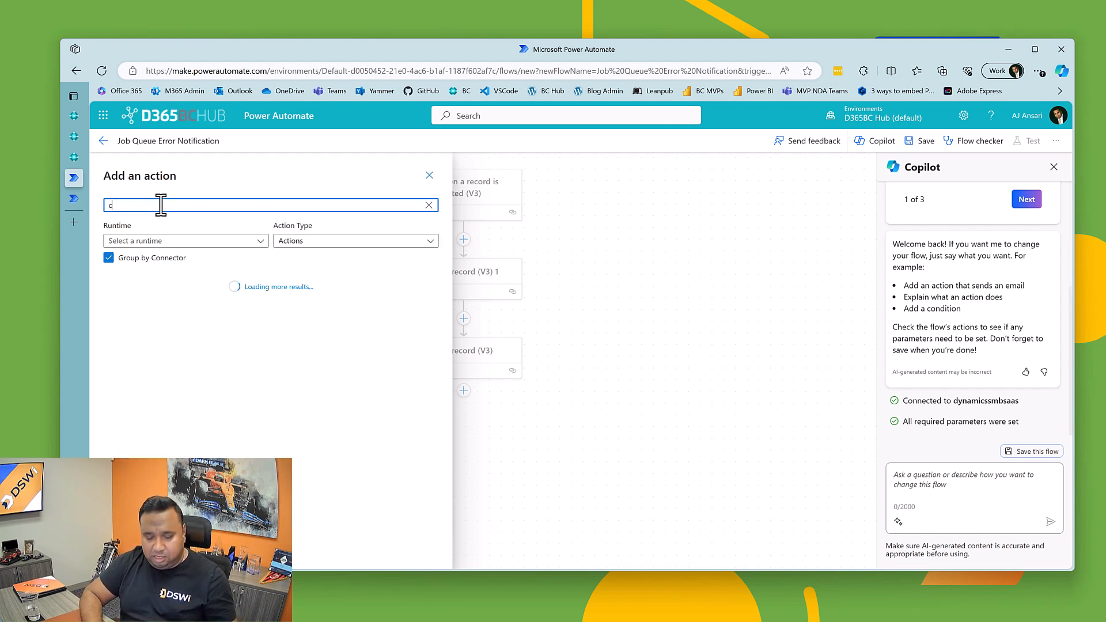
type("ndition")
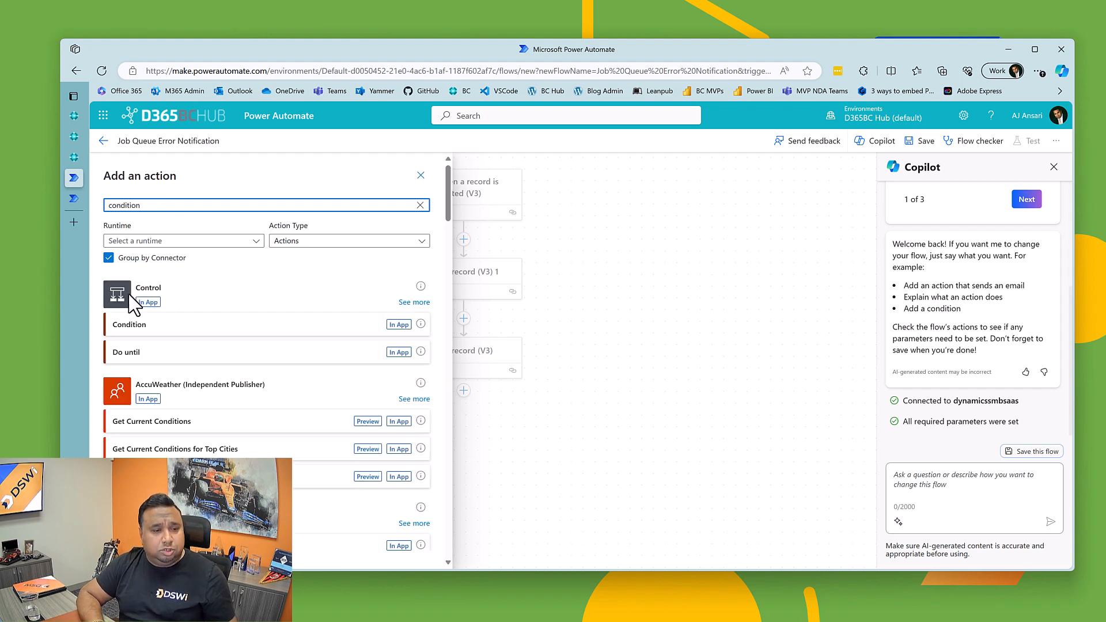
left_click(127, 327)
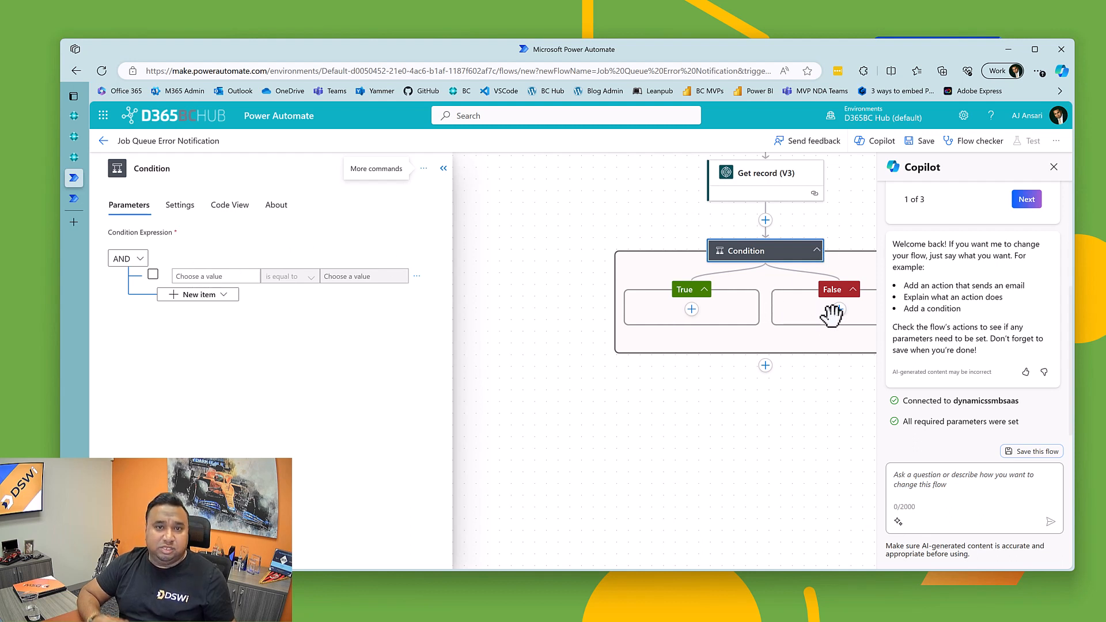
Step: Set the condition's first row to require that the status from Get record (V3) is equal to Error
left_click(235, 275)
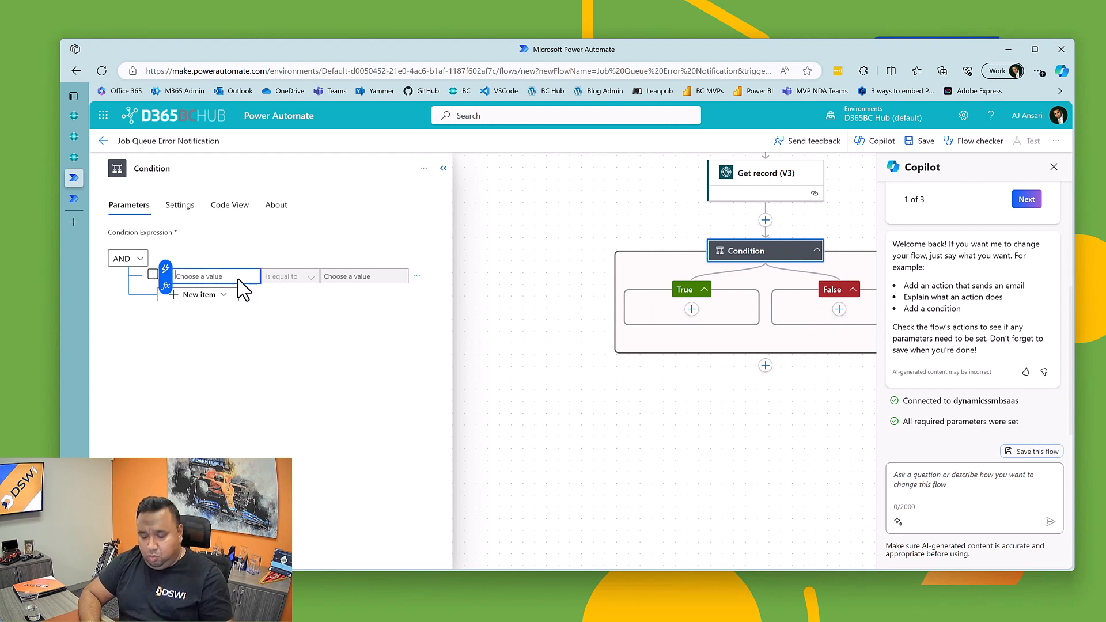
left_click(166, 277)
scroll(305, 461, "down", 3)
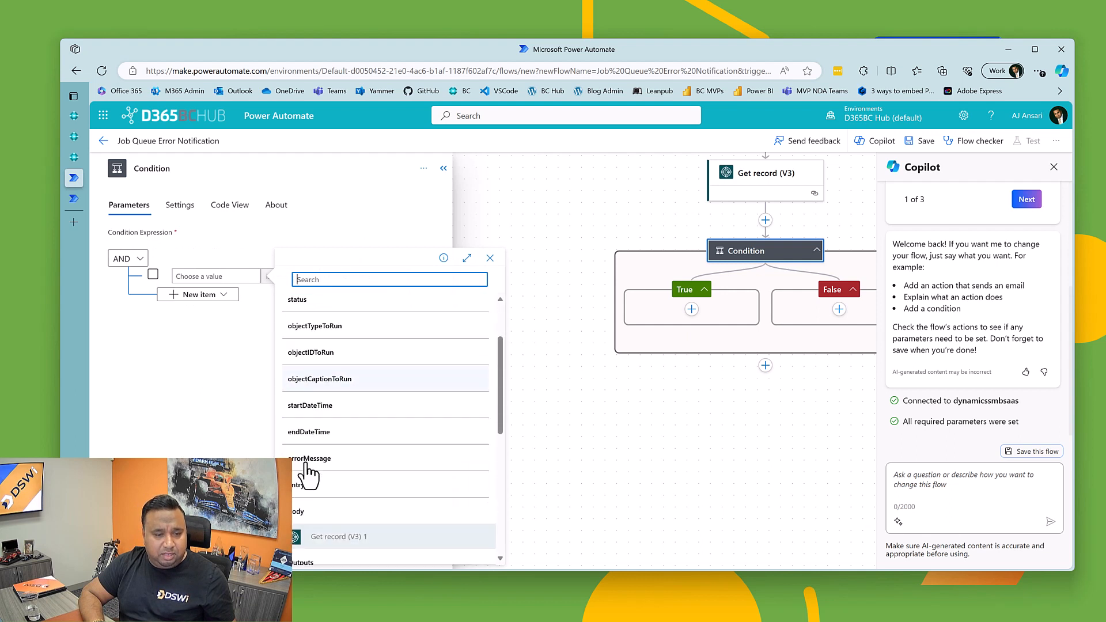
scroll(358, 489, "down", 3)
scroll(346, 447, "up", 4)
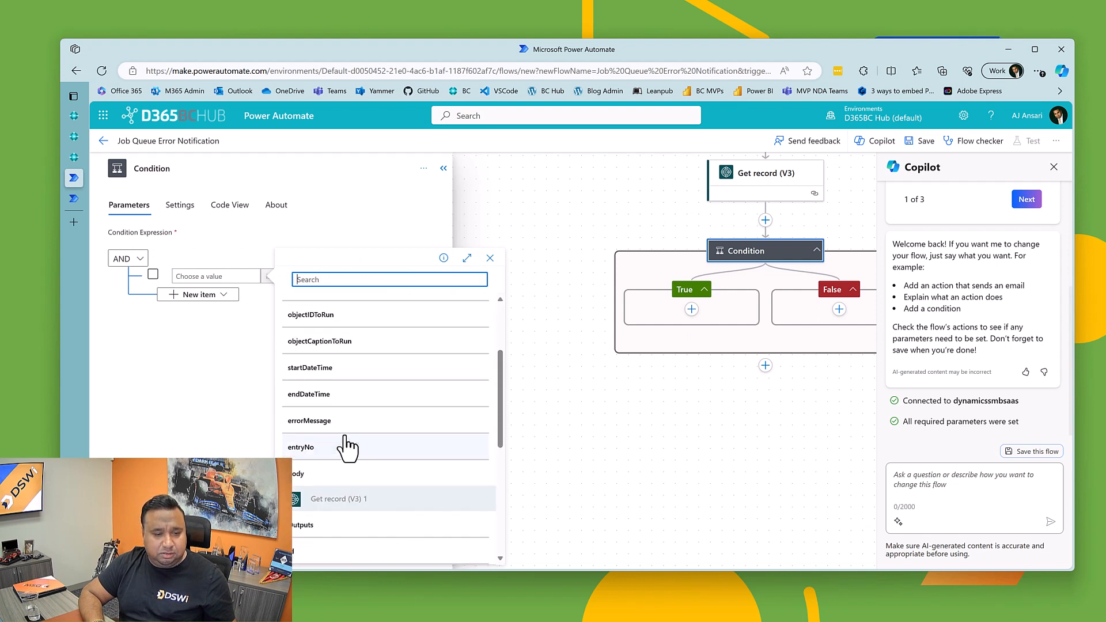
scroll(340, 346, "up", 2)
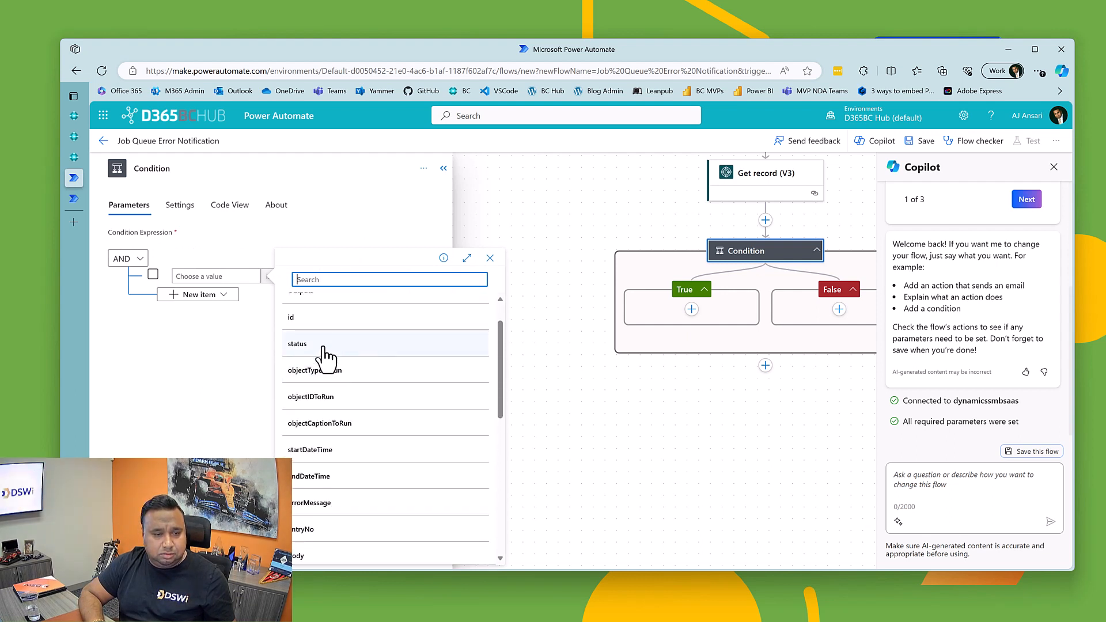
left_click(320, 354)
left_click(371, 276)
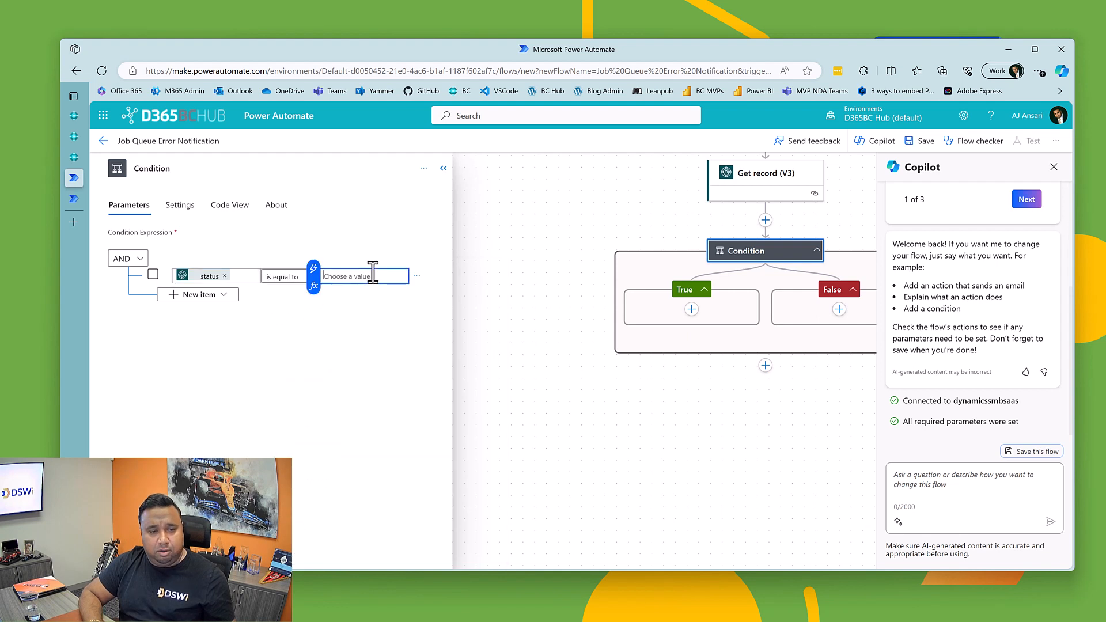
type("Err")
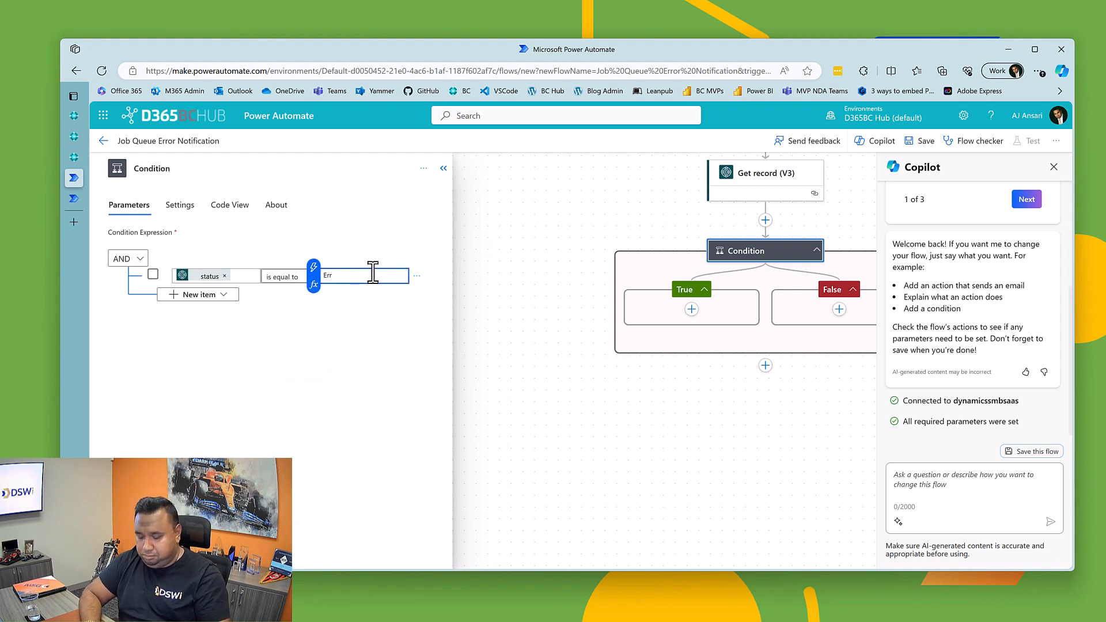
type("or")
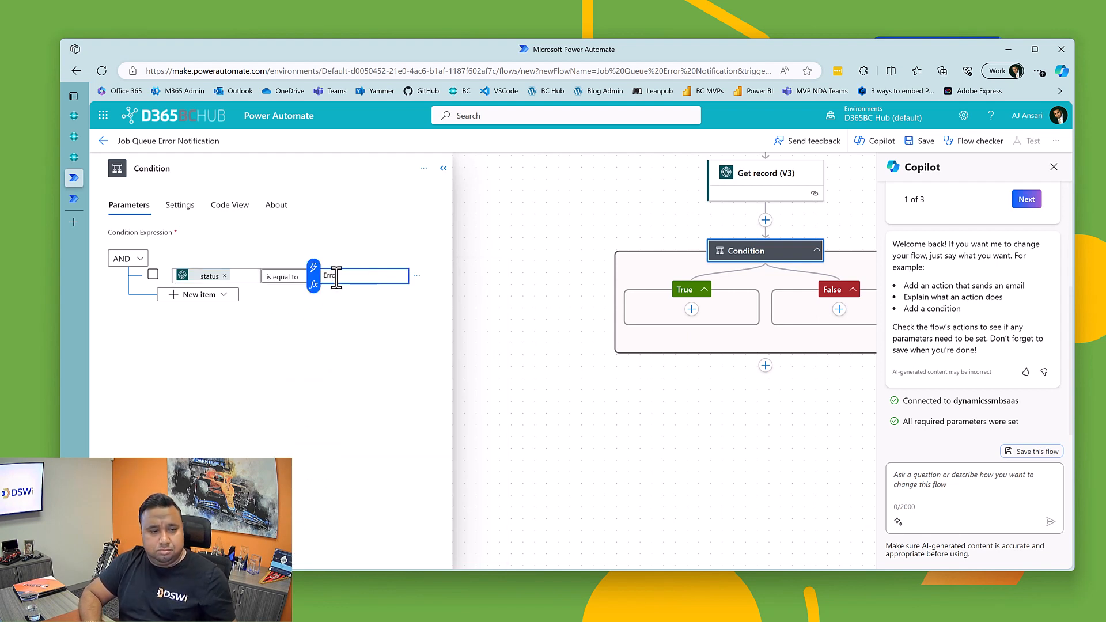
Step: Add a second row to the condition requiring that objectTypeToRun from Get record (V3) is equal to Report
left_click(186, 295)
left_click(193, 313)
left_click(217, 286)
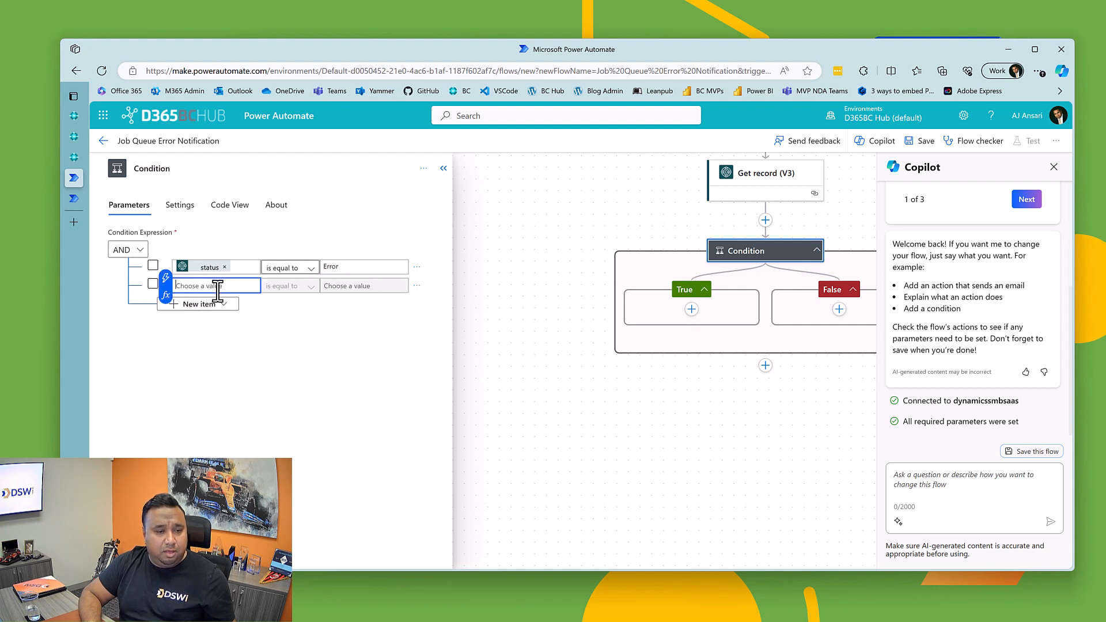
left_click(166, 279)
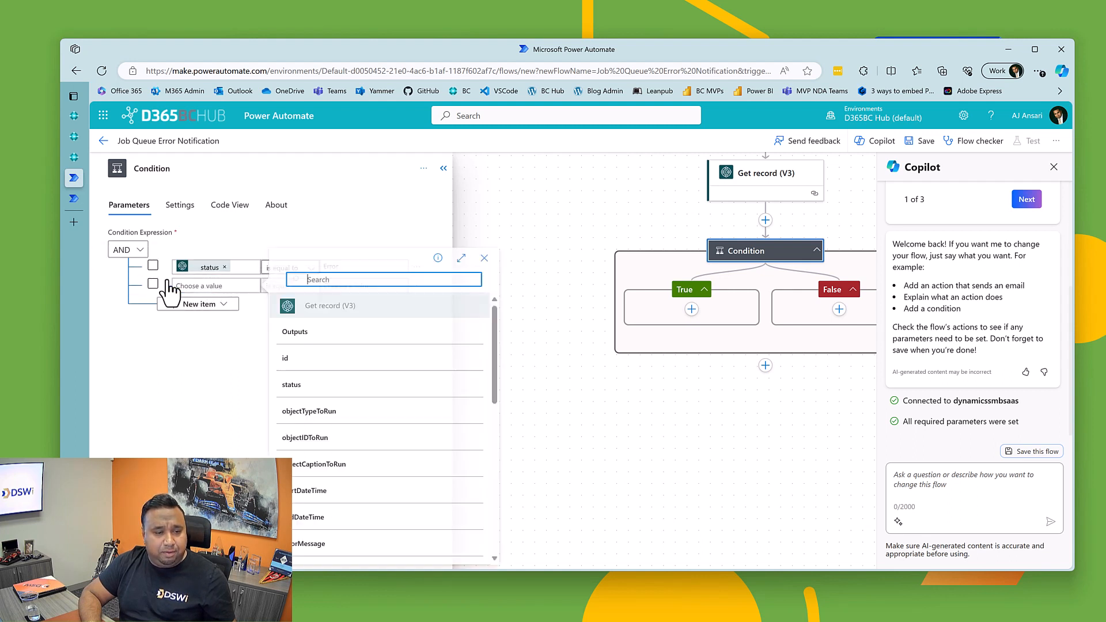
left_click(326, 413)
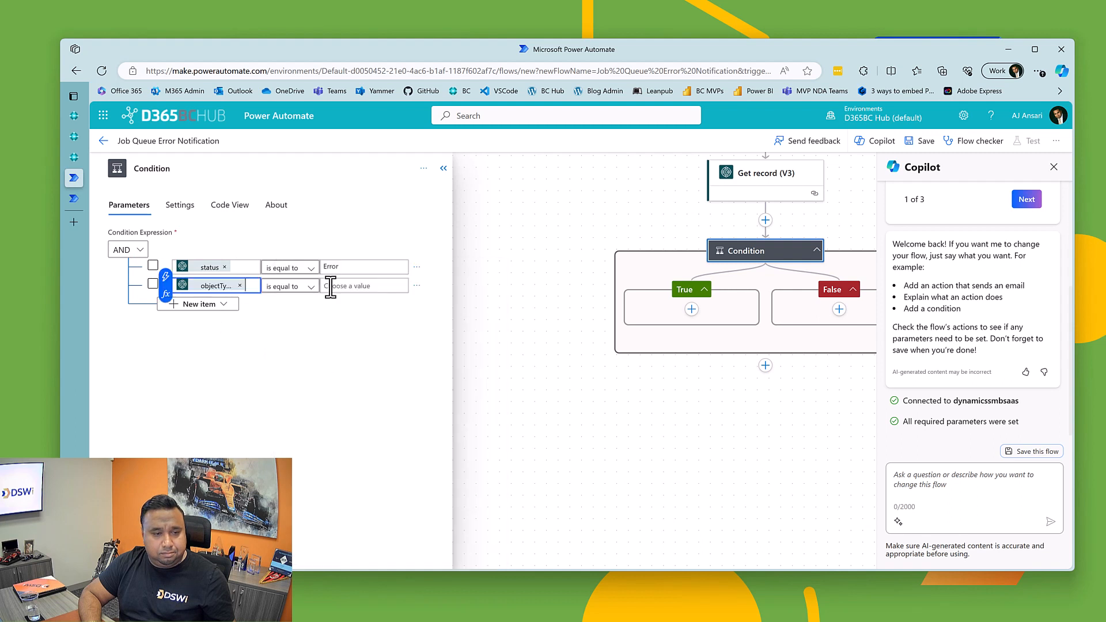
left_click(353, 284)
type("Report")
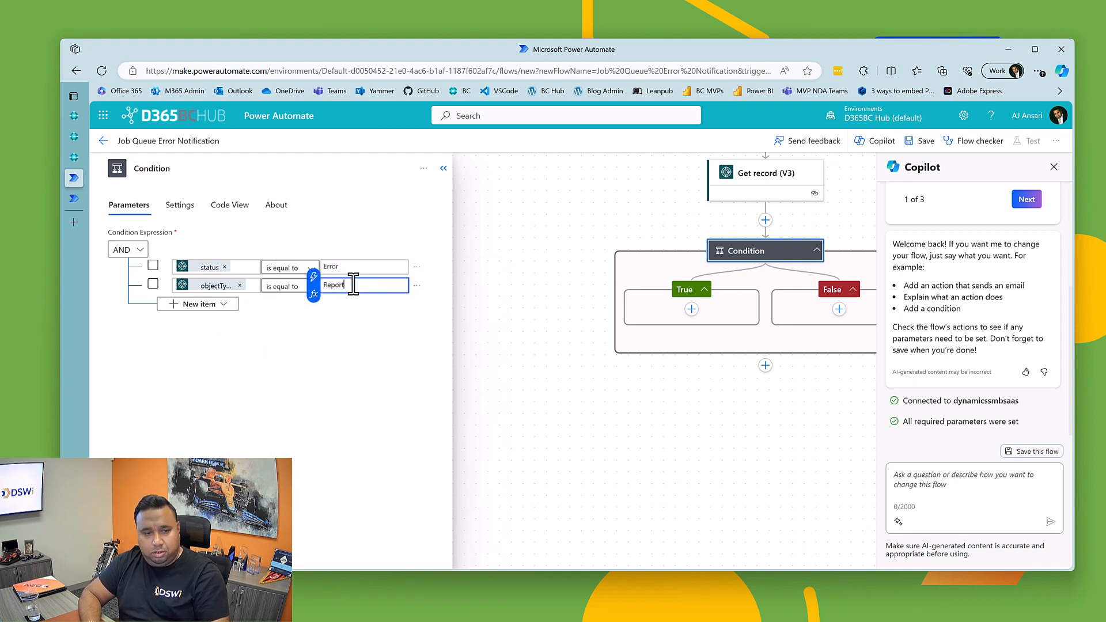
left_click(268, 366)
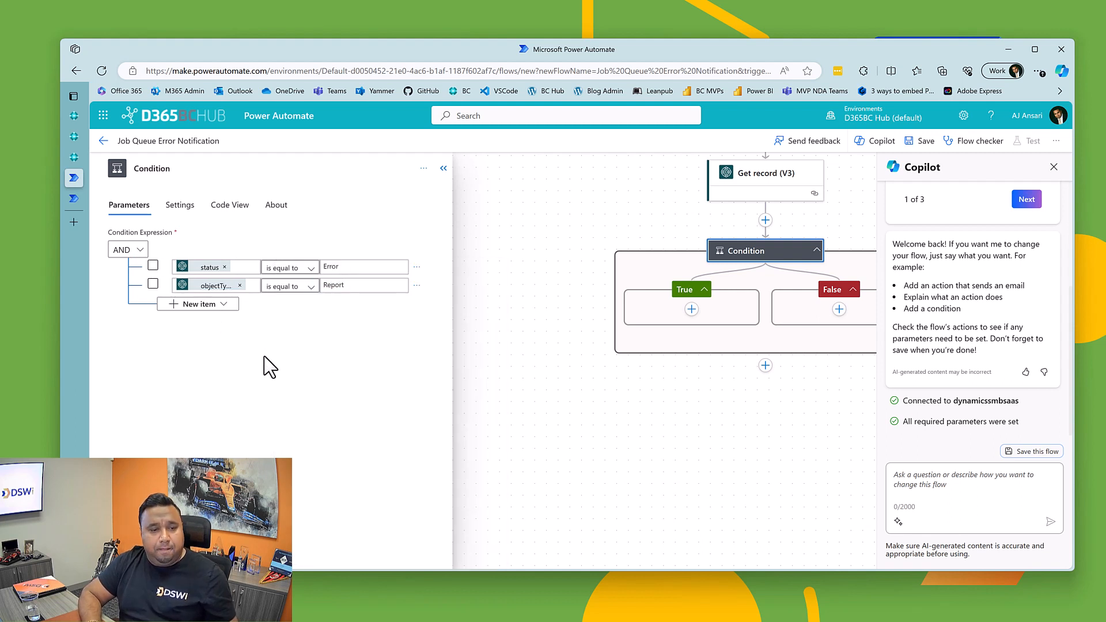
left_click(191, 305)
left_click(197, 321)
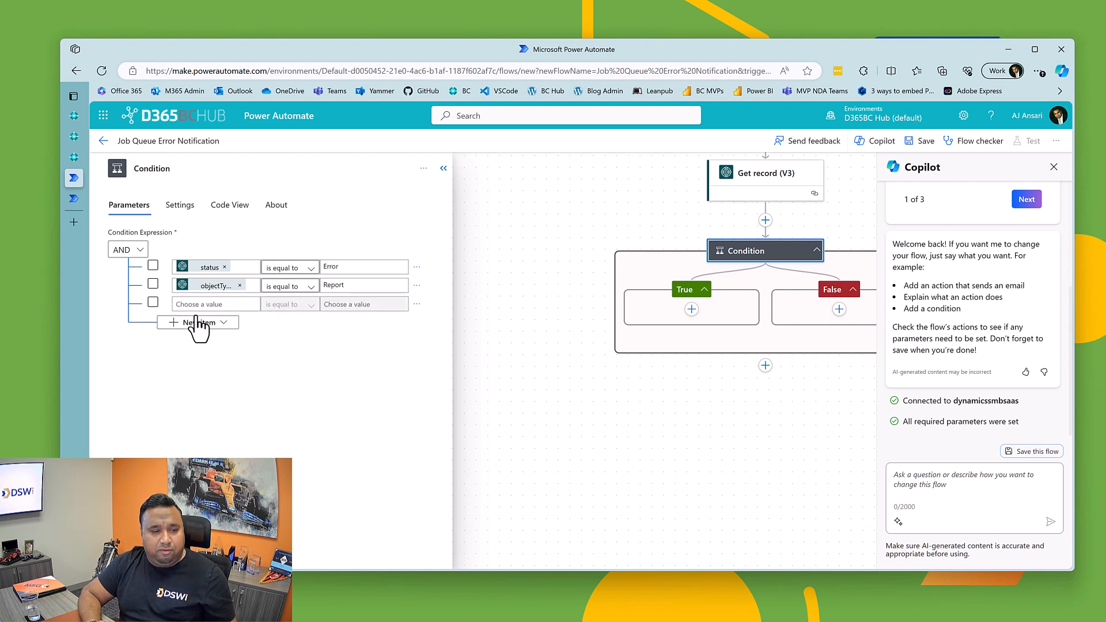
left_click(173, 303)
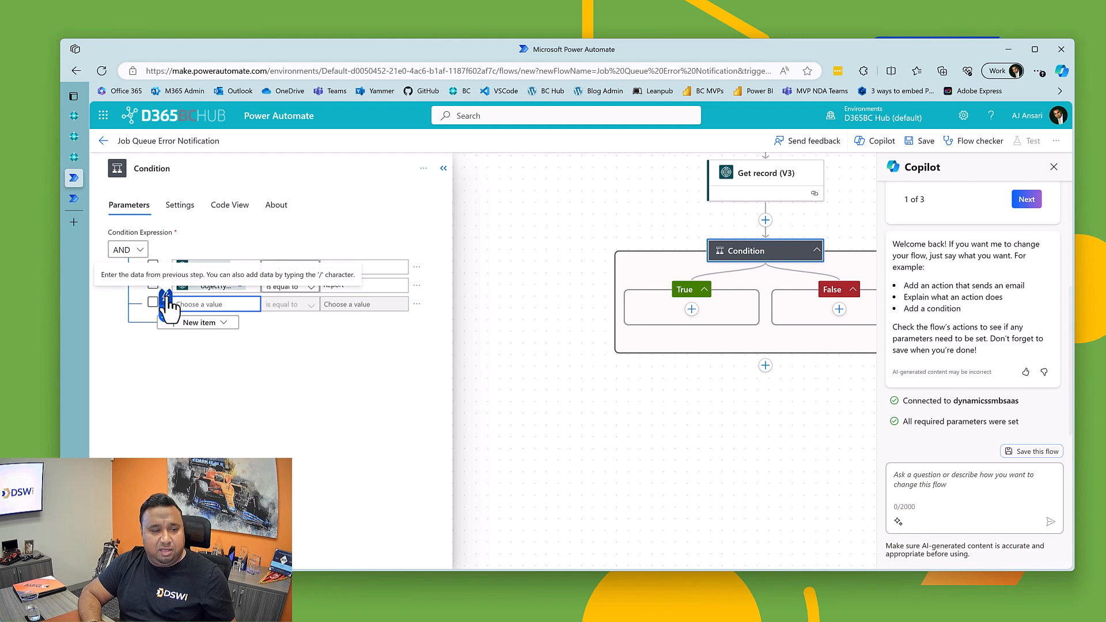
left_click(167, 298)
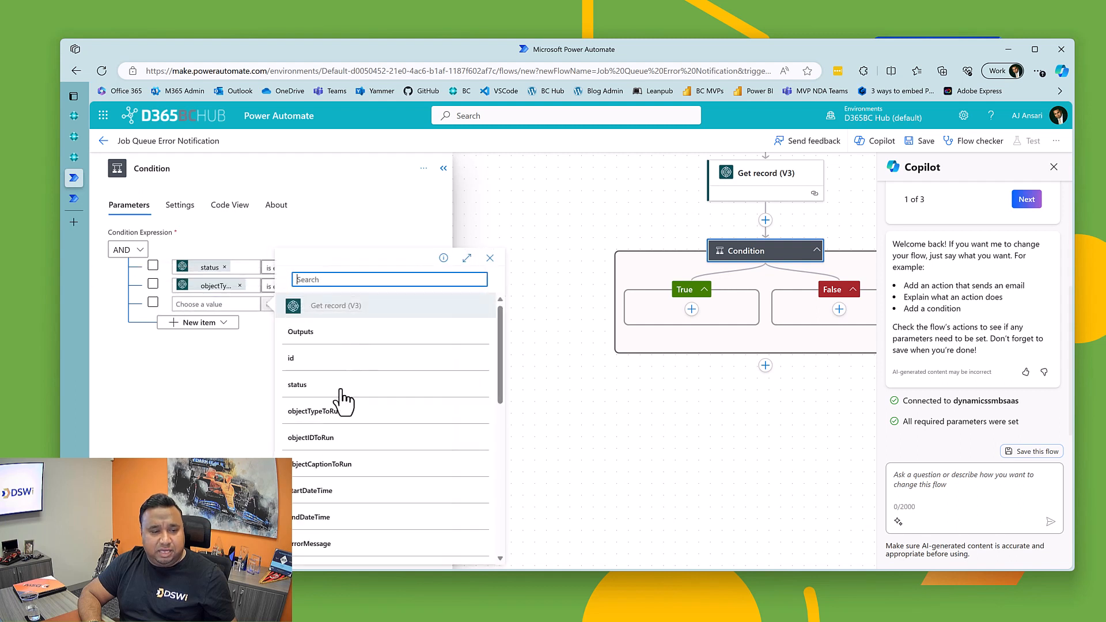
left_click(315, 439)
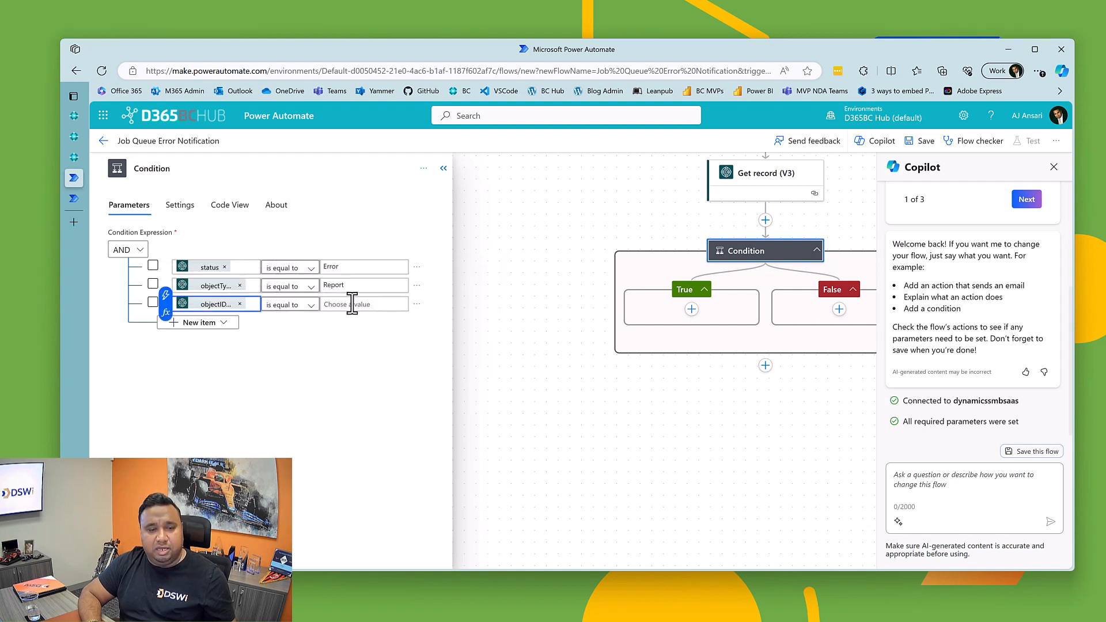
left_click(352, 304)
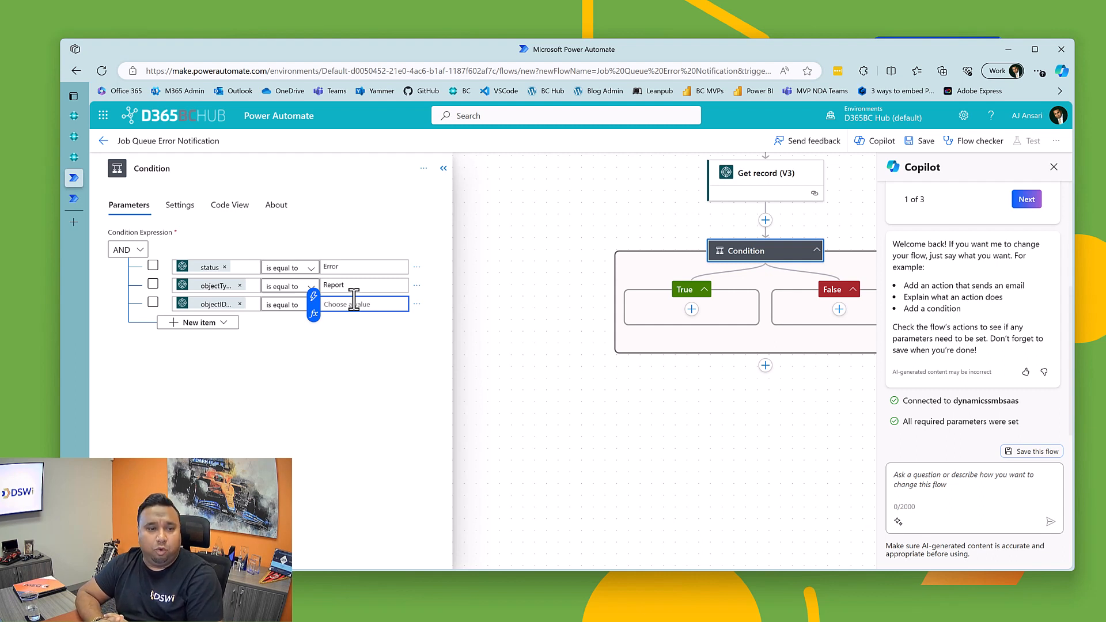
left_click(240, 304)
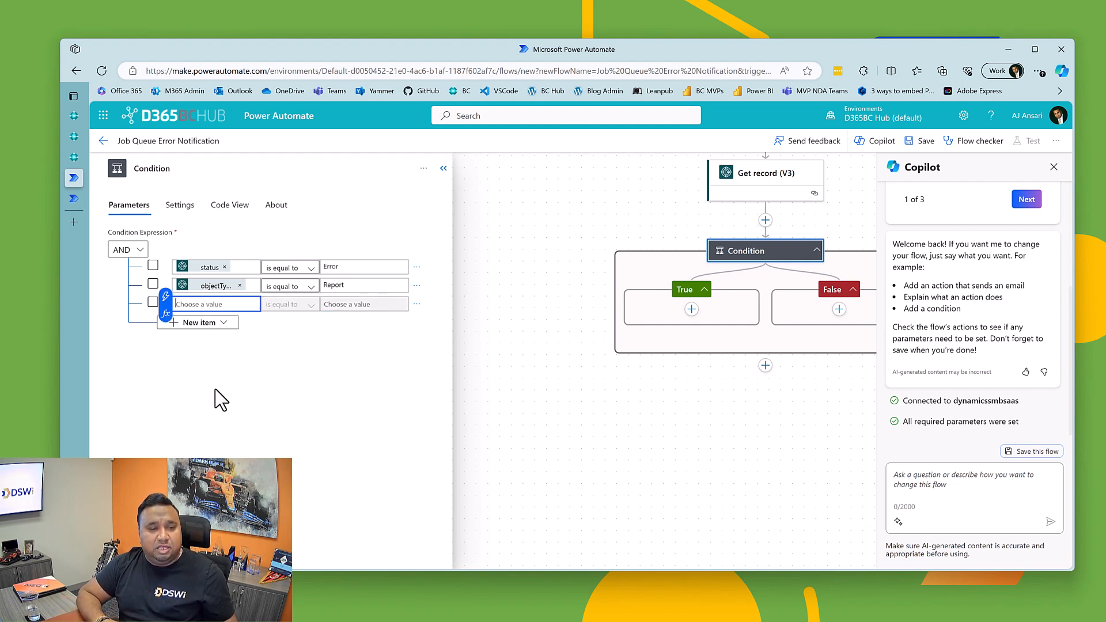
left_click(416, 304)
left_click(421, 324)
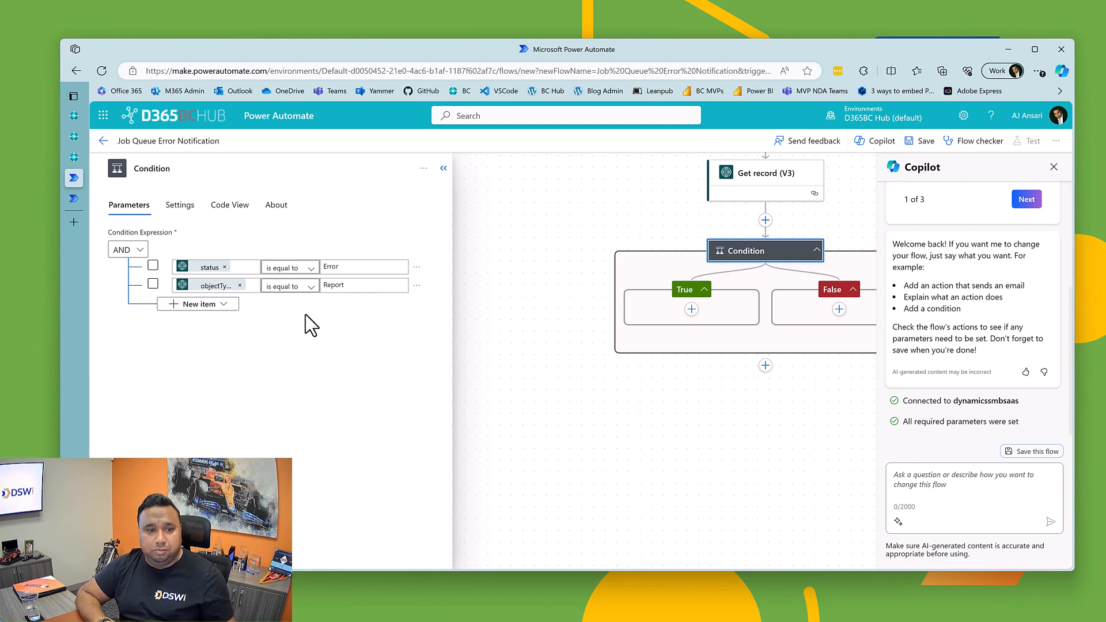
Step: Add an OR group to the condition and set its first row to compare objectIDToRun from Get record (V3) using is equal to
left_click(197, 305)
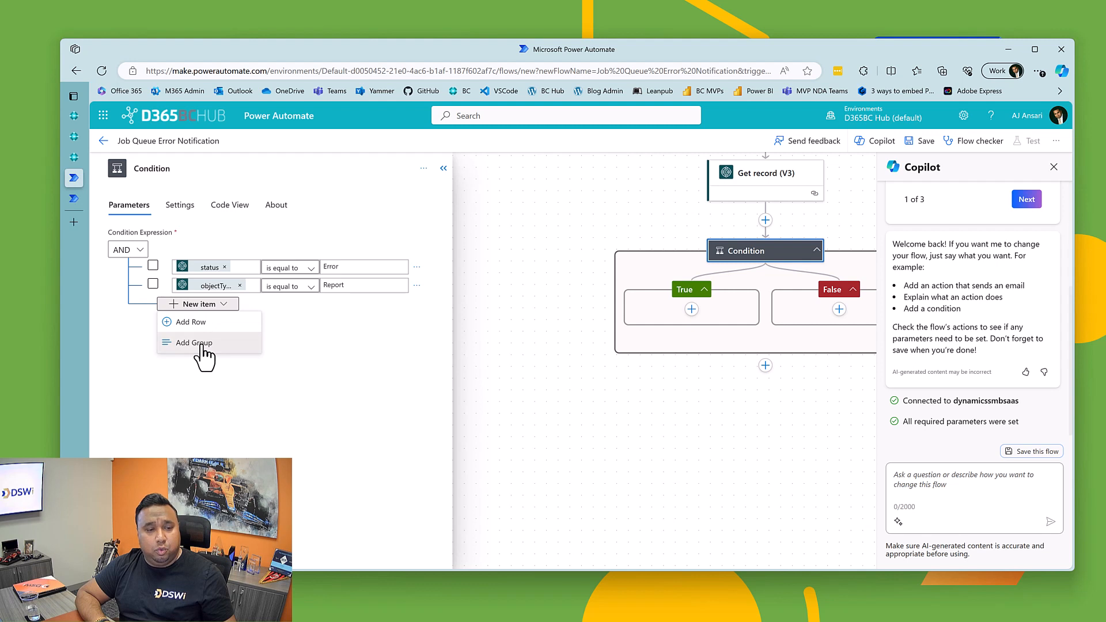
left_click(201, 343)
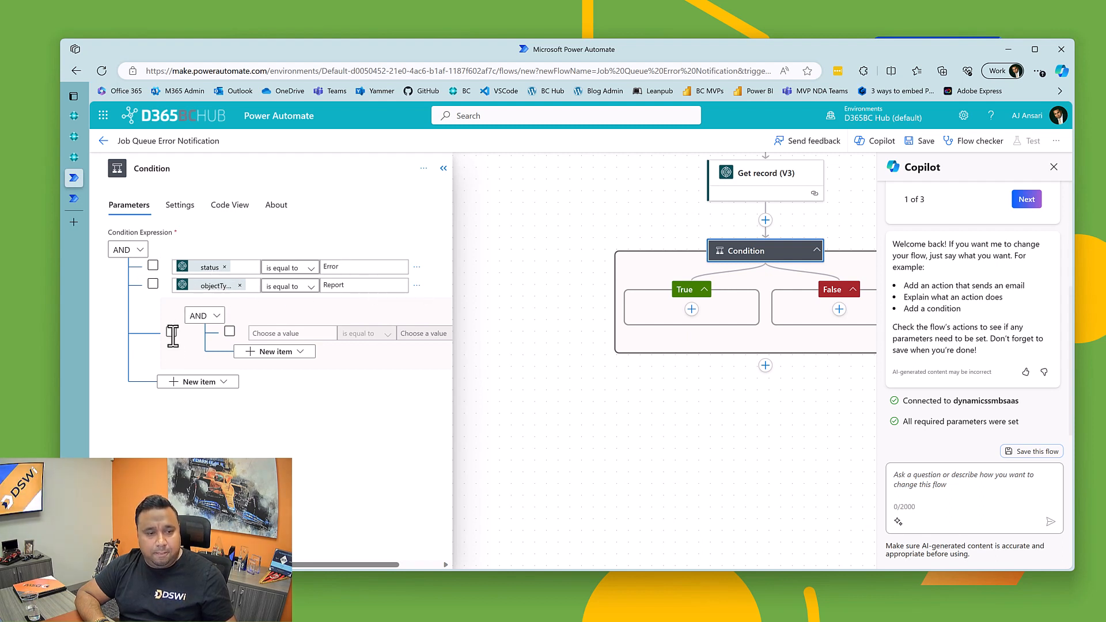
left_click(206, 315)
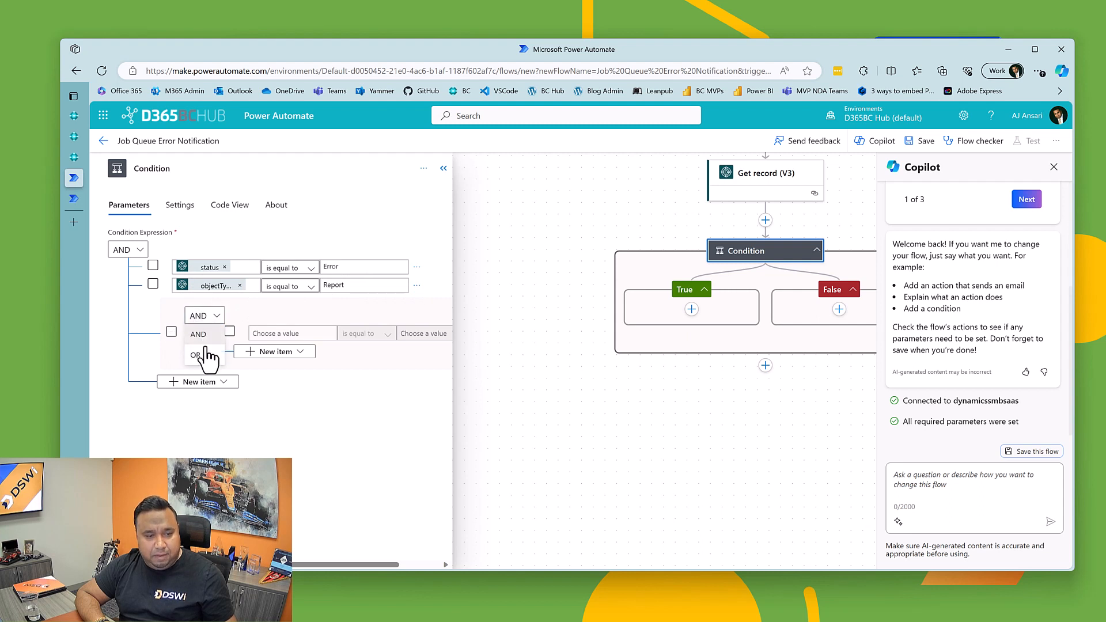
left_click(205, 353)
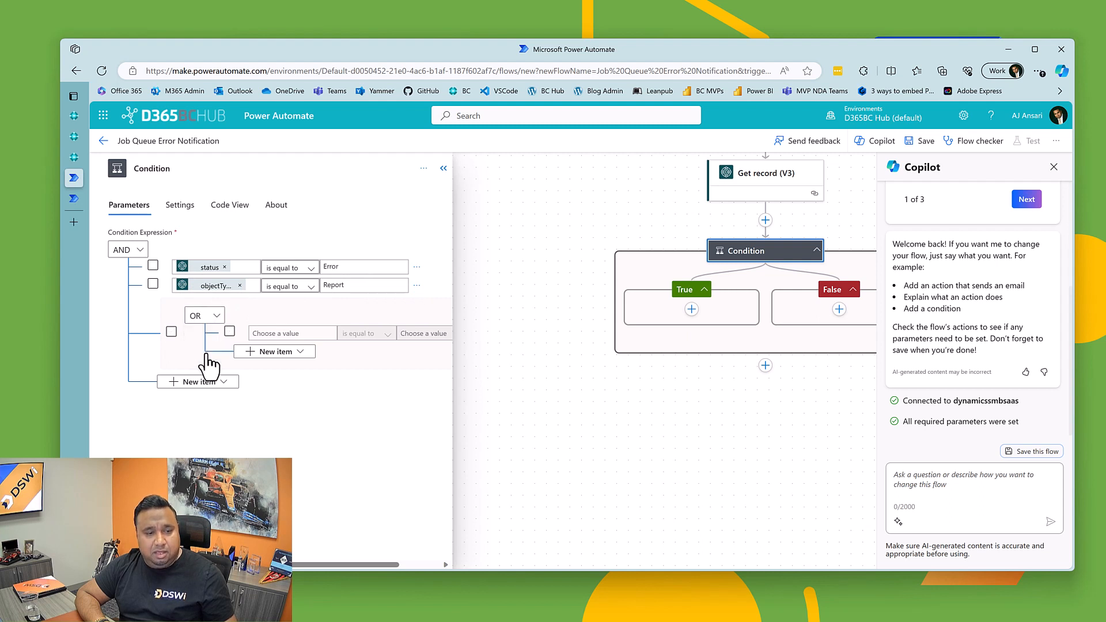
left_click(292, 334)
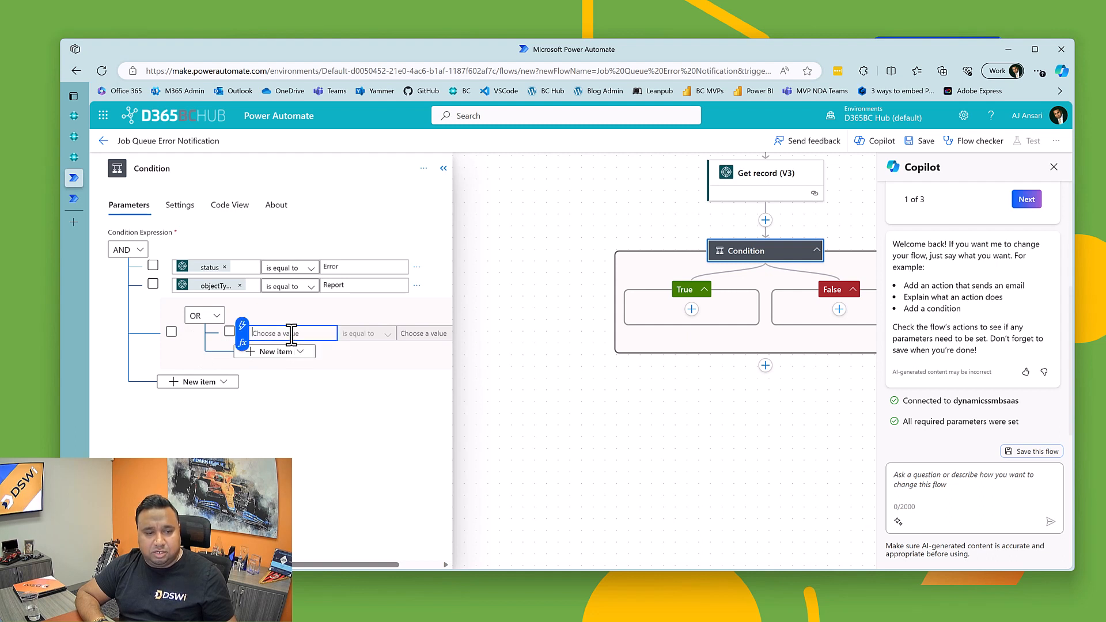
left_click(241, 324)
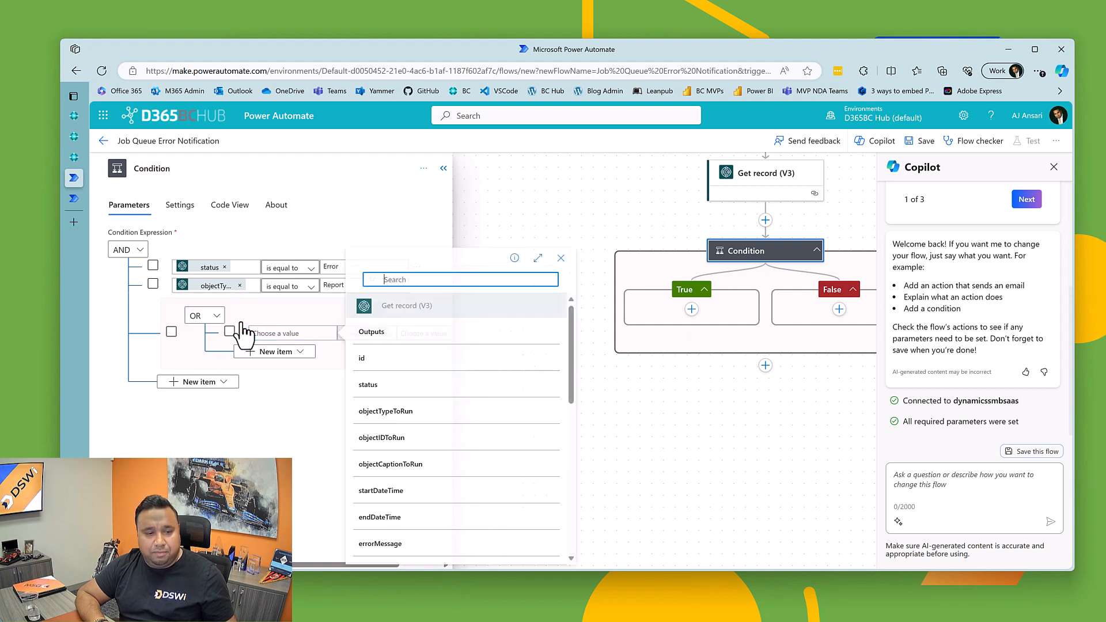
left_click(395, 440)
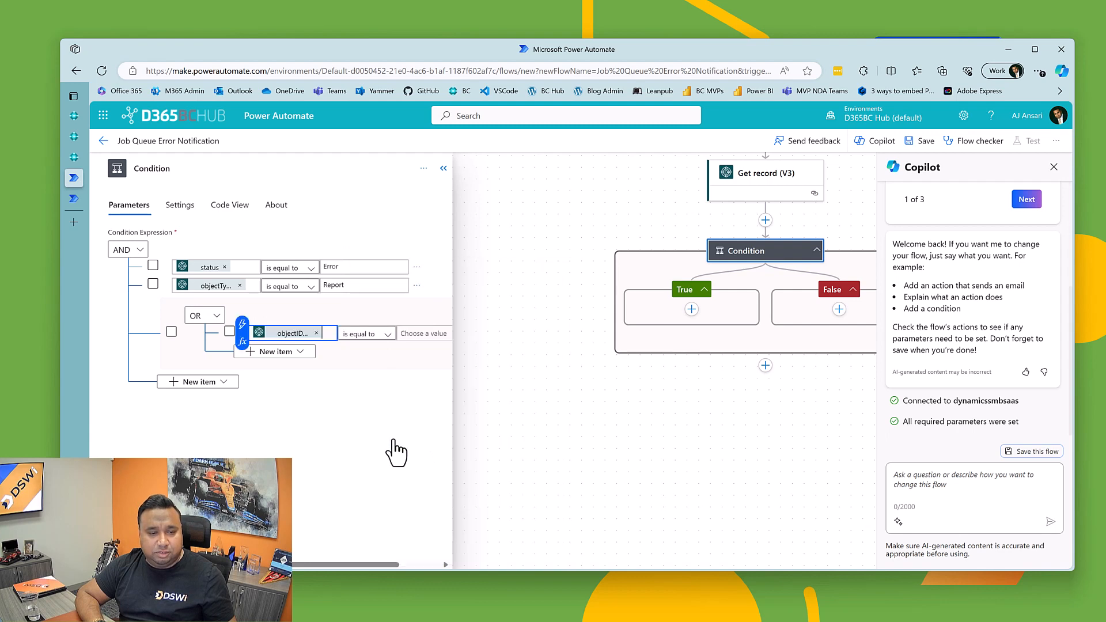
left_click(413, 338)
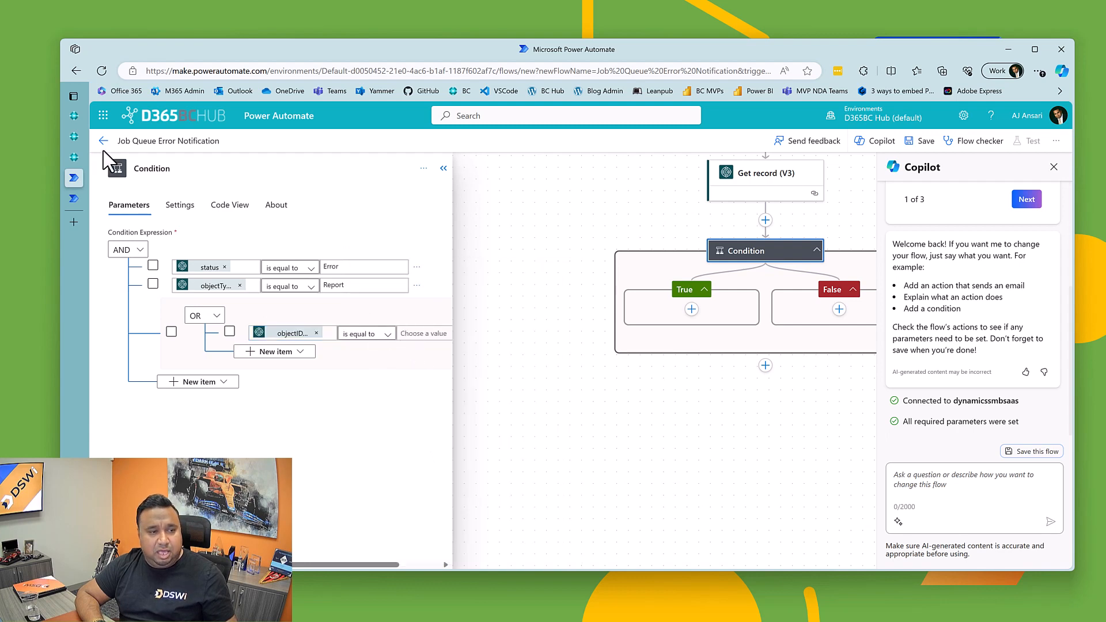
Step: Switch to Business Central, search for the job queue pages and open Job Queue Entries
left_click(74, 156)
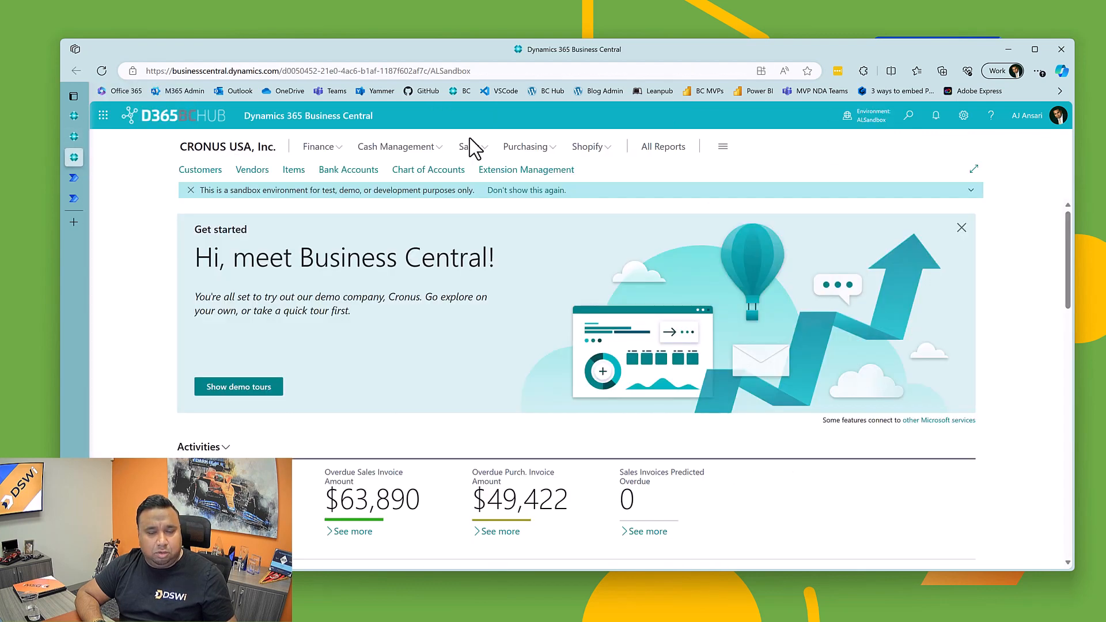
left_click(907, 117)
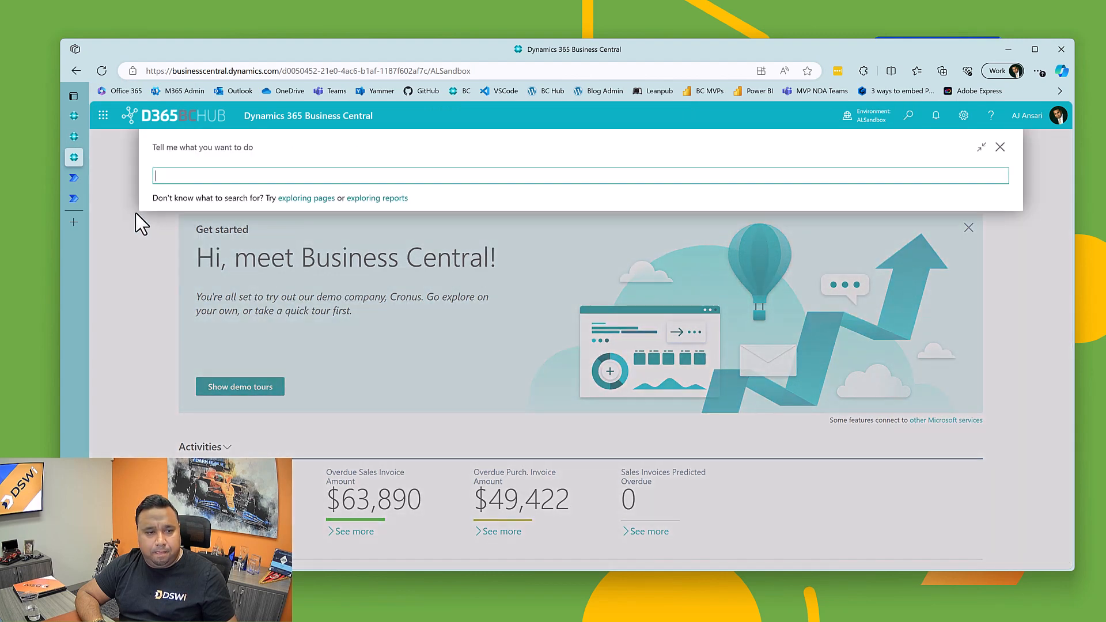
left_click(134, 228)
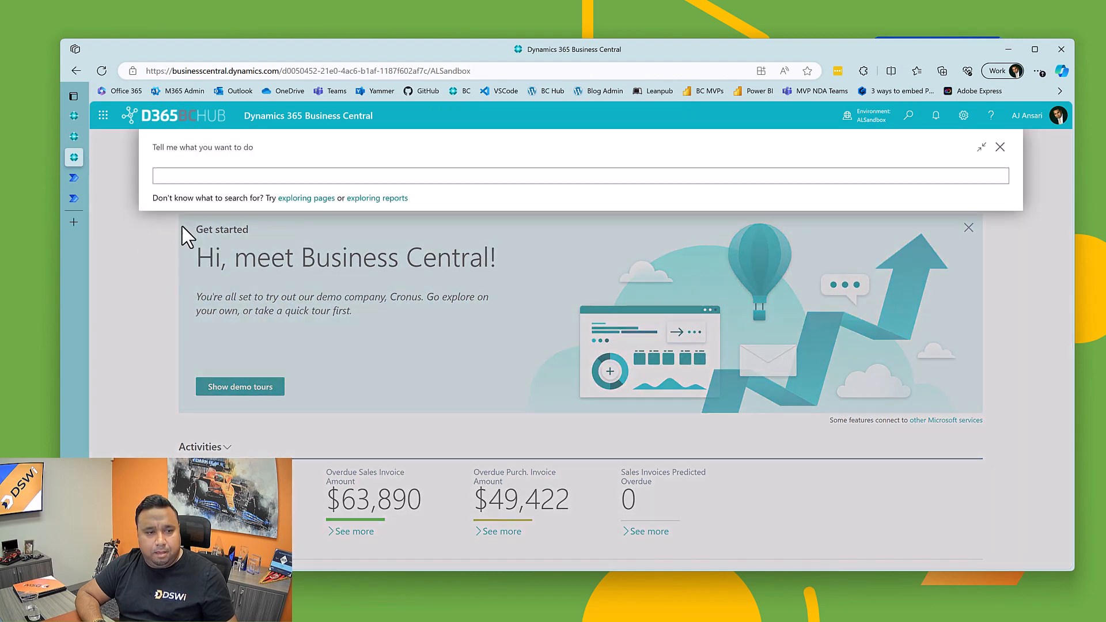
left_click(238, 174)
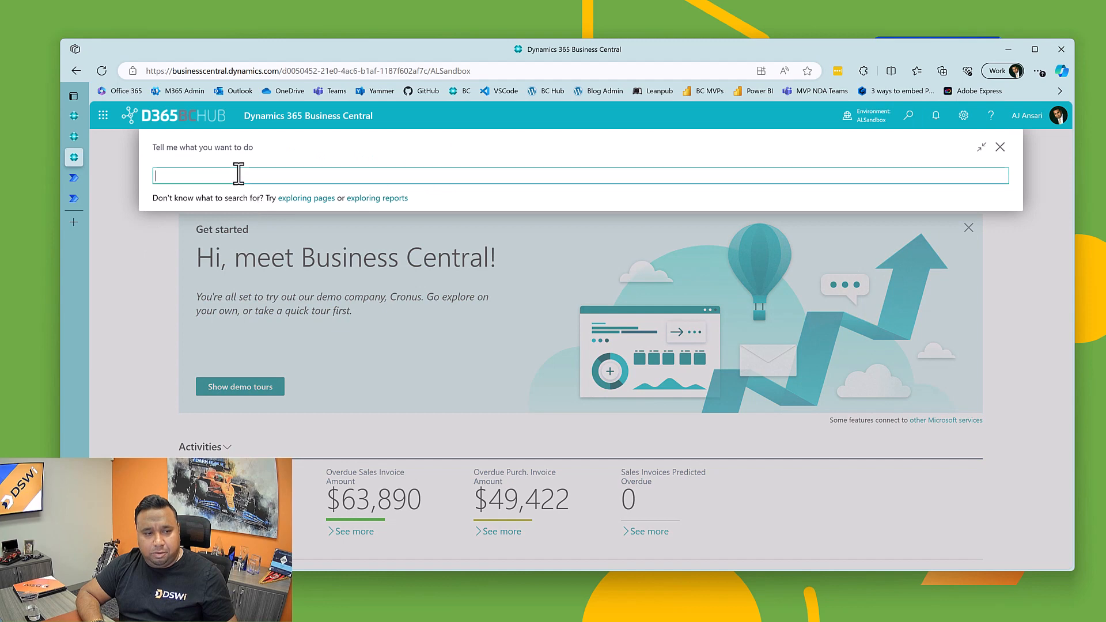
type("job q")
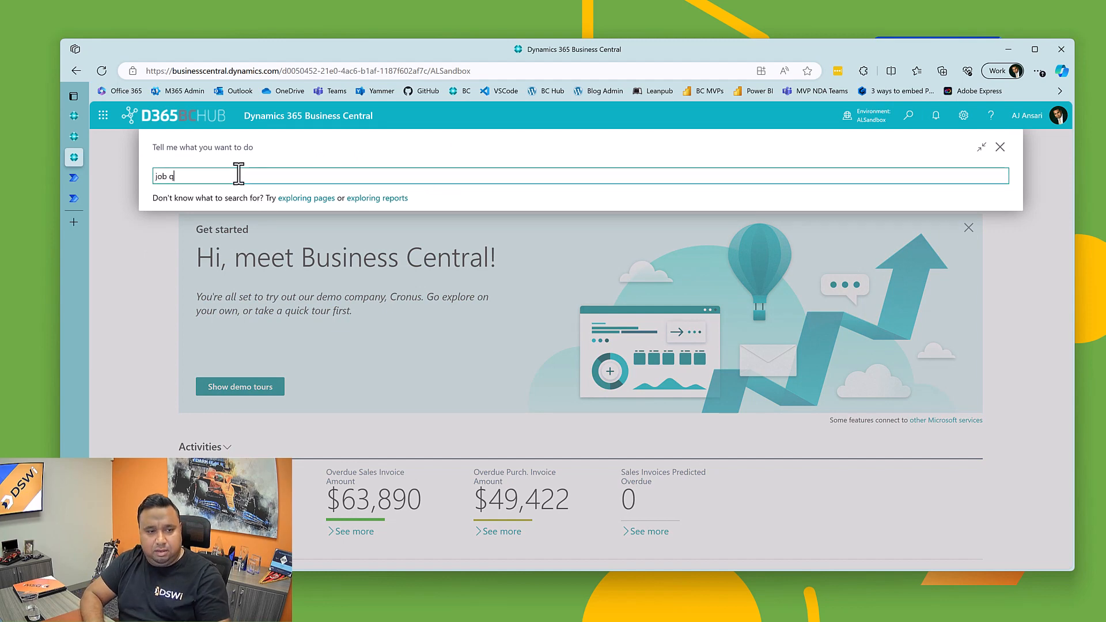
type("eue")
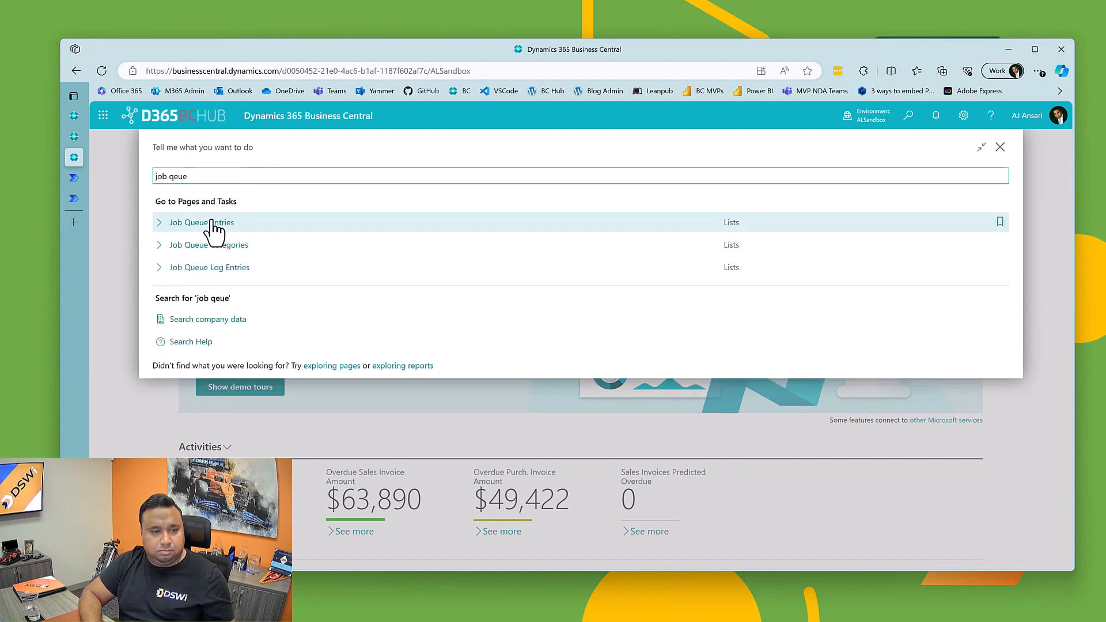
left_click(213, 228)
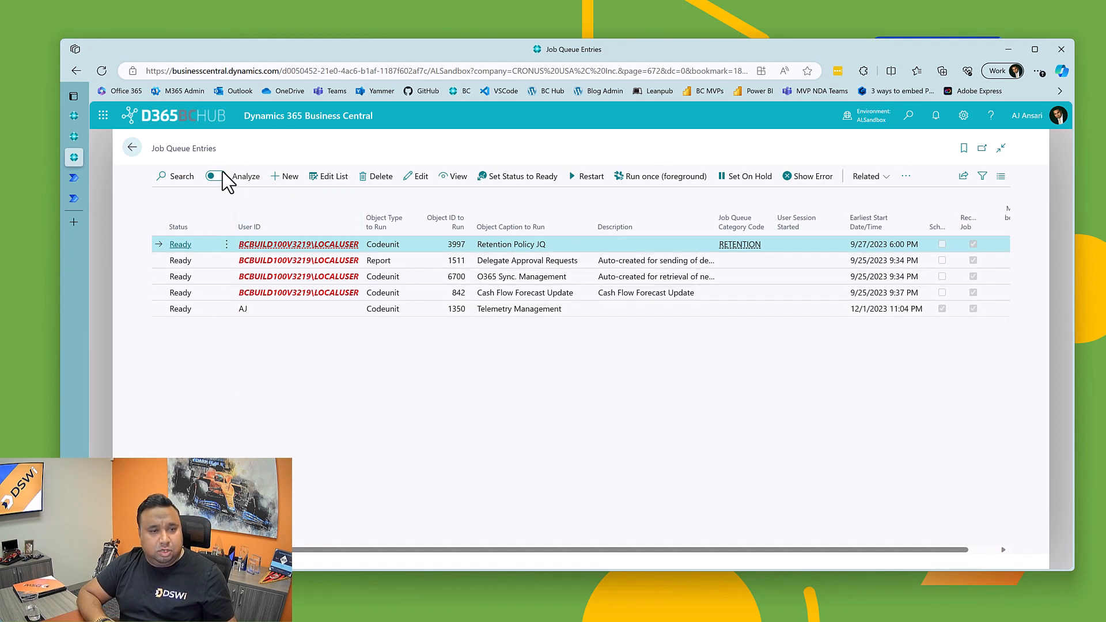
Step: Create a job queue entry for report 99001017, Calculate Plan - Plan. Wksh., found by searching plan, with earliest start 12/1/2023 12:00 AM
left_click(288, 180)
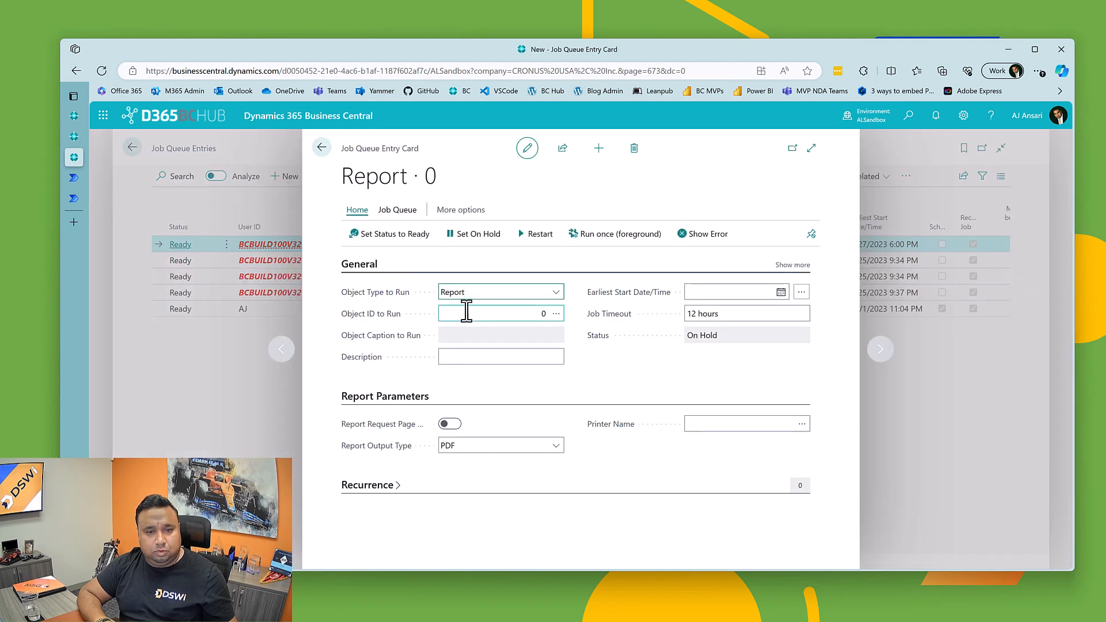
left_click(467, 312)
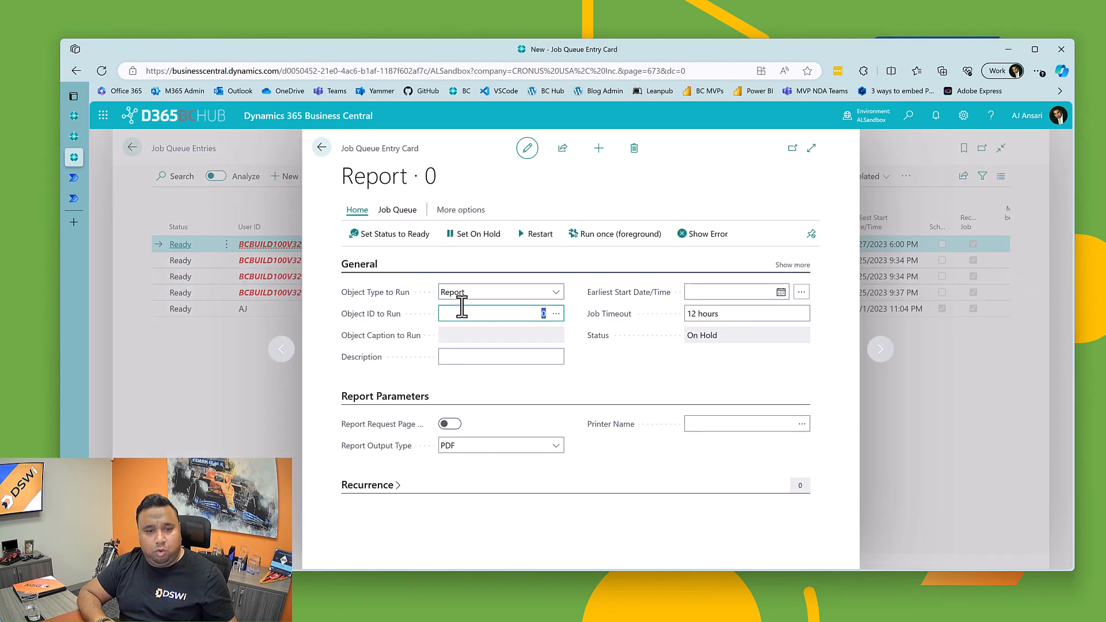
left_click(557, 314)
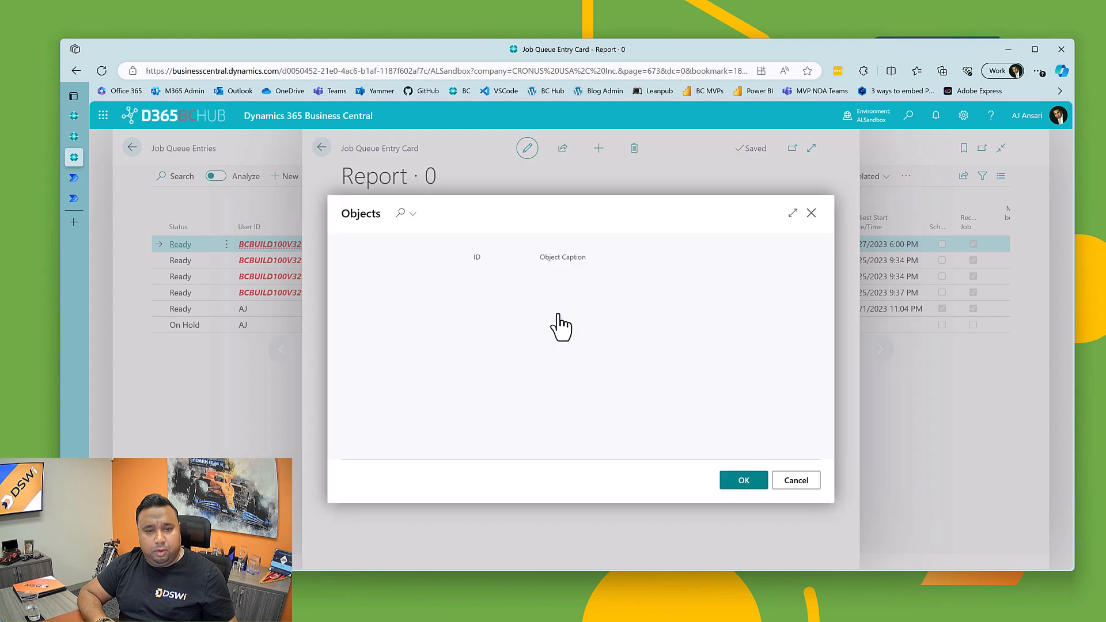
left_click(399, 213)
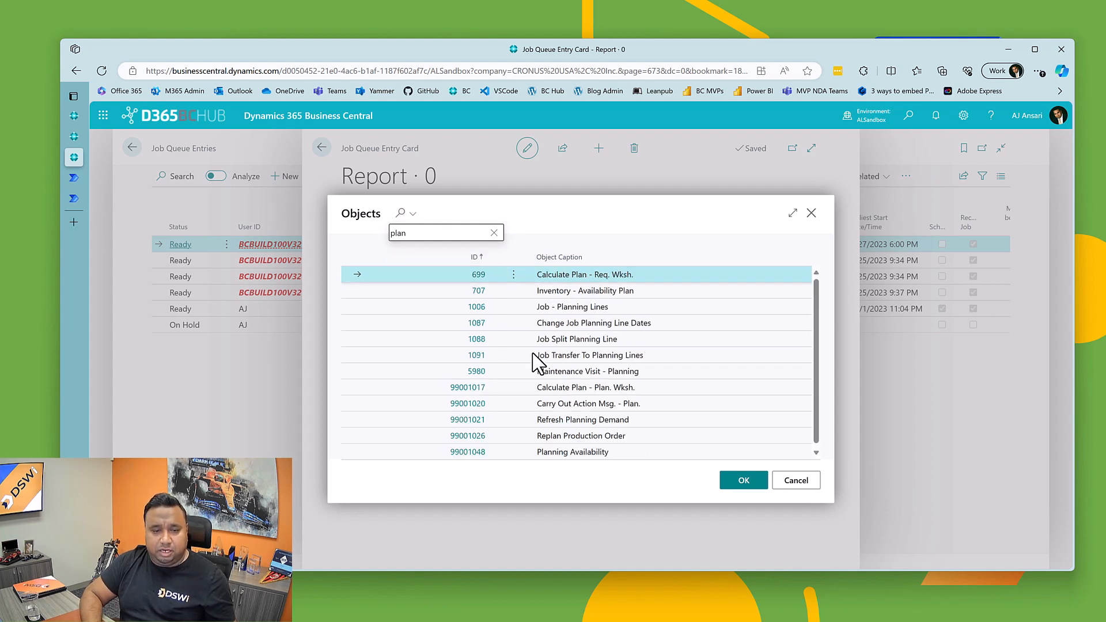
left_click(564, 387)
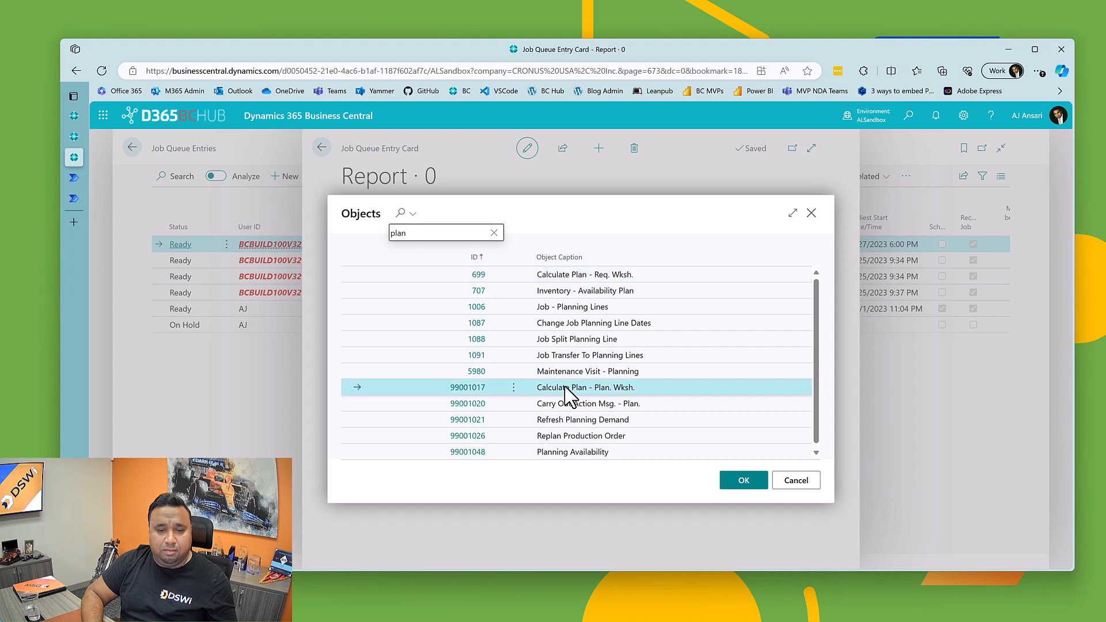
left_click(744, 480)
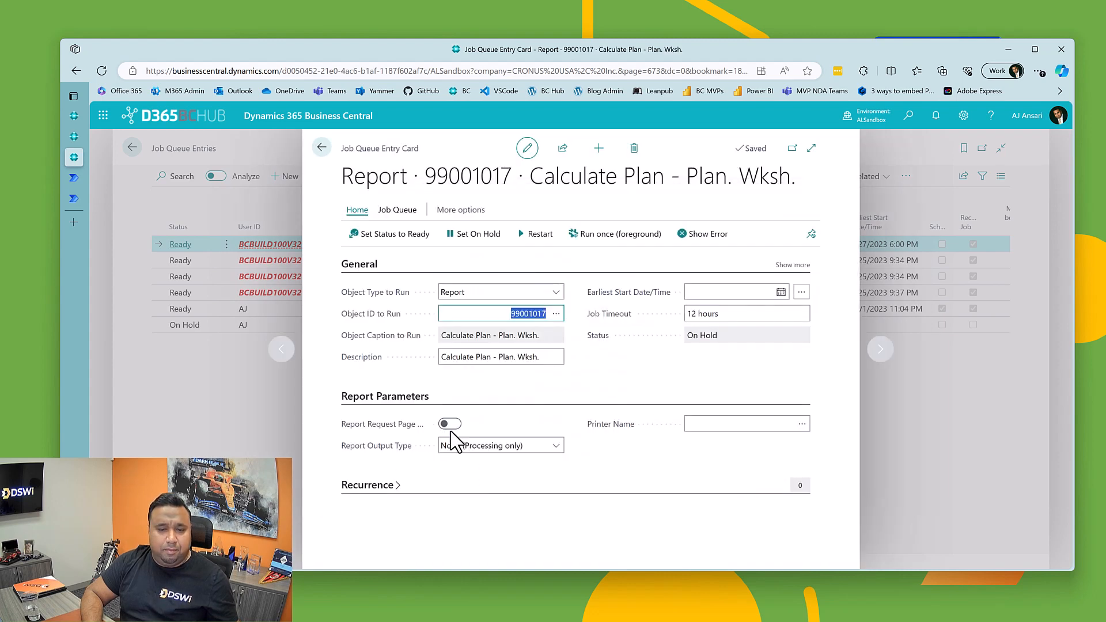
left_click(748, 287)
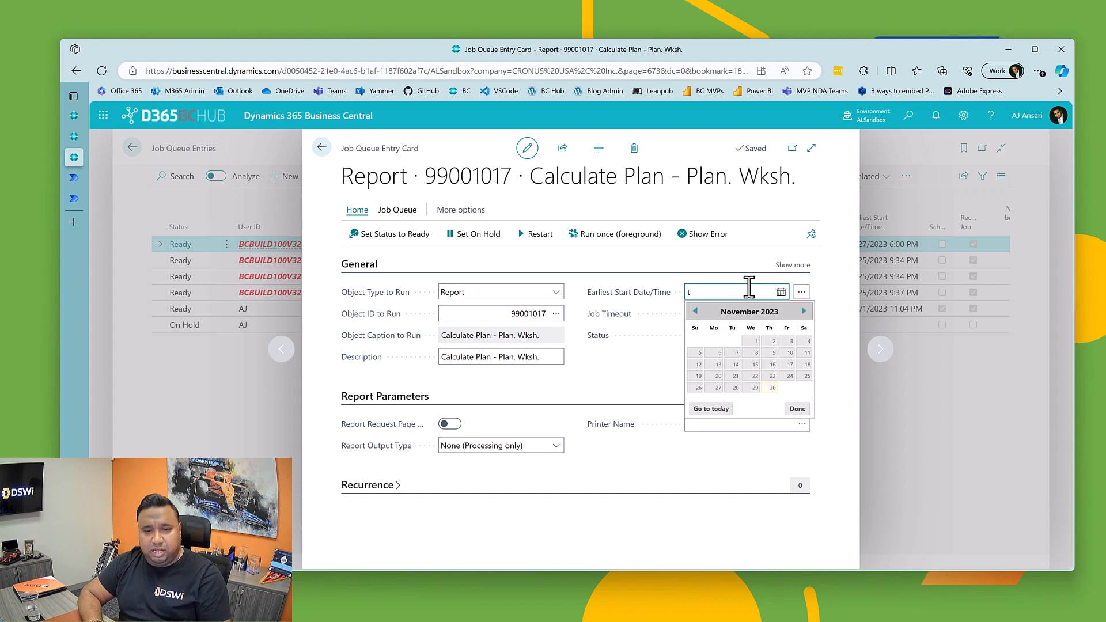
key("Tab")
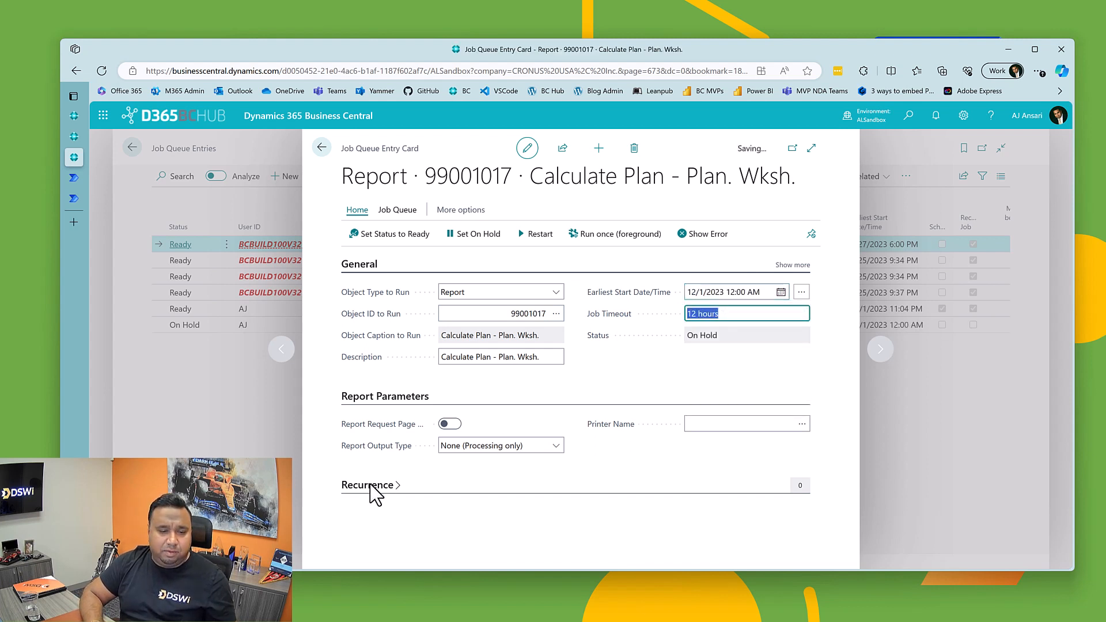
Step: Make the Calculate Plan - Plan. Wksh. job queue entry recurring by enabling it to run on every day from Monday through Sunday
left_click(425, 483)
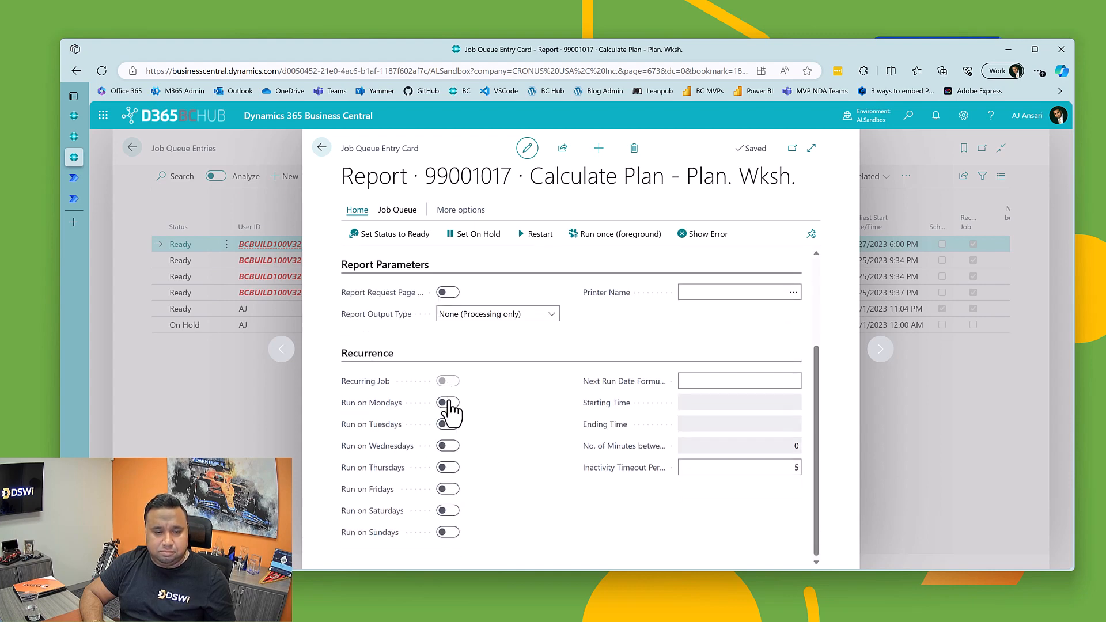
left_click(449, 404)
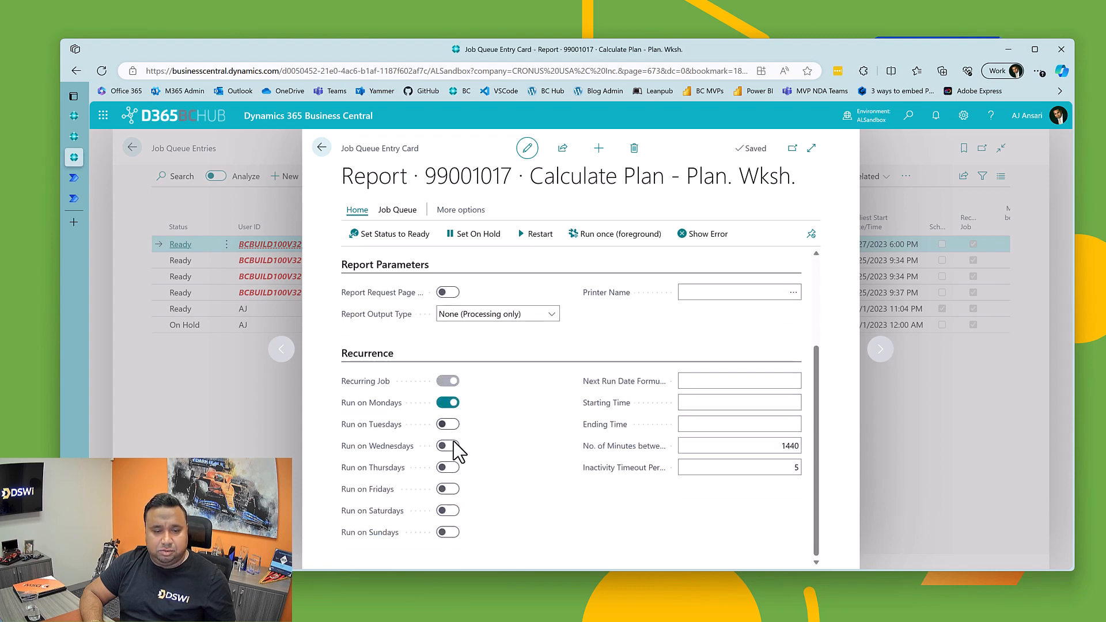
left_click(450, 426)
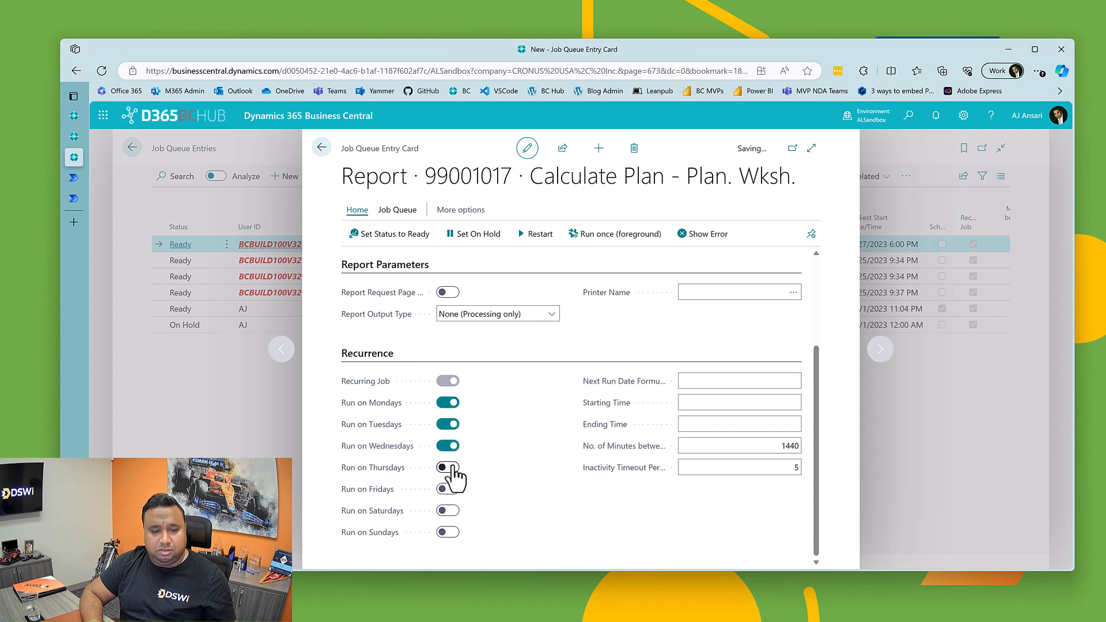
left_click(452, 468)
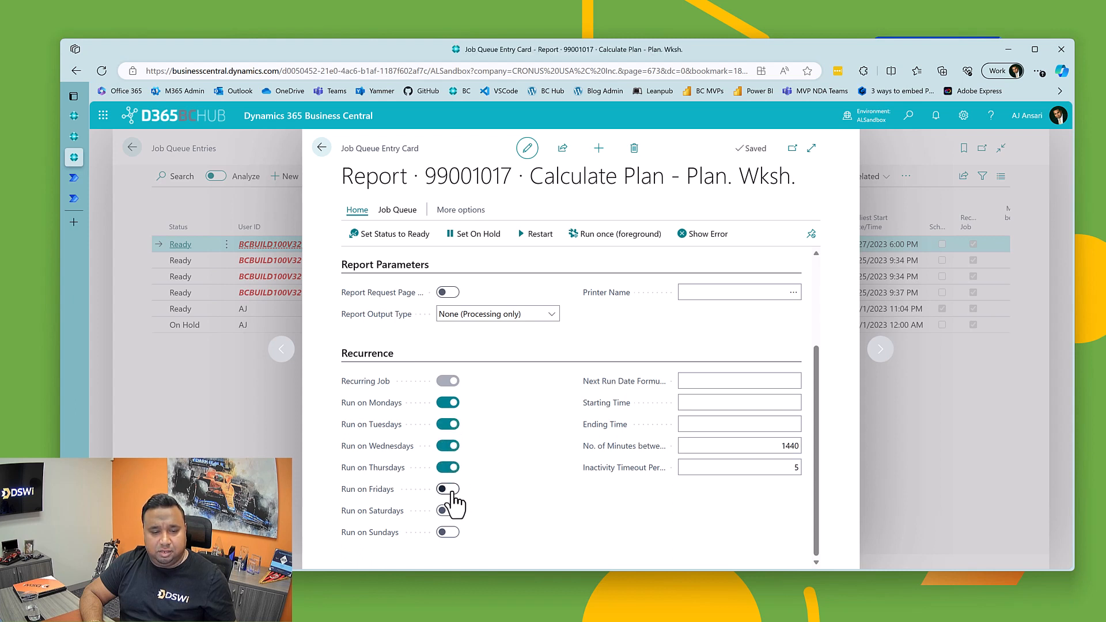
left_click(452, 490)
left_click(451, 512)
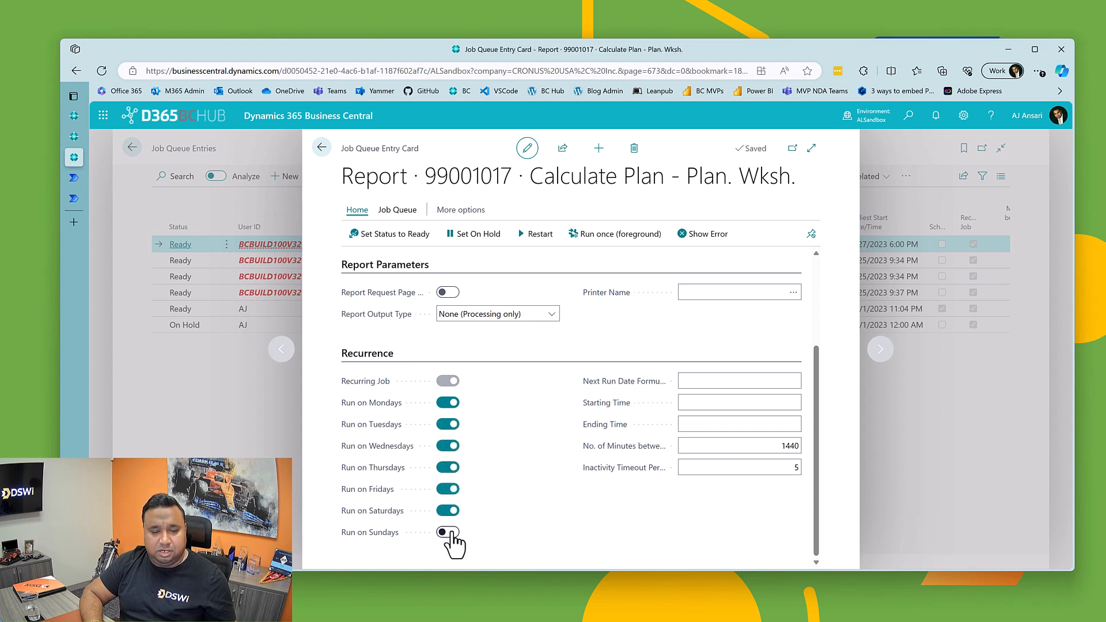
left_click(450, 533)
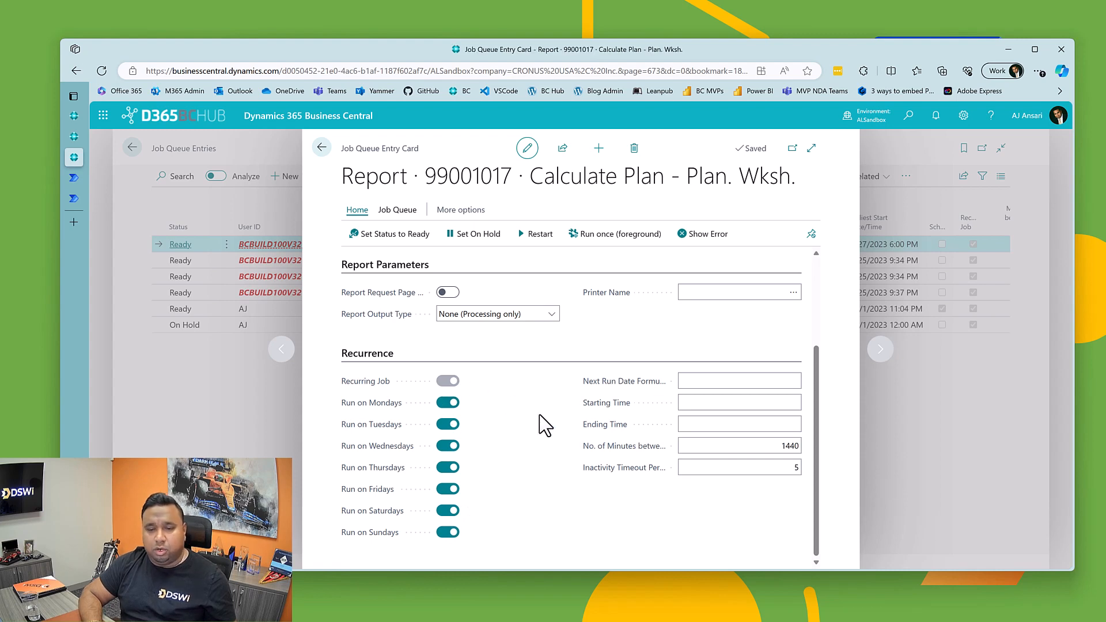
Step: Copy the entry's object ID 99001017, switch to Power Automate and paste it as the comparison value in the OR group's objectIDToRun row
scroll(533, 443, "up", 3)
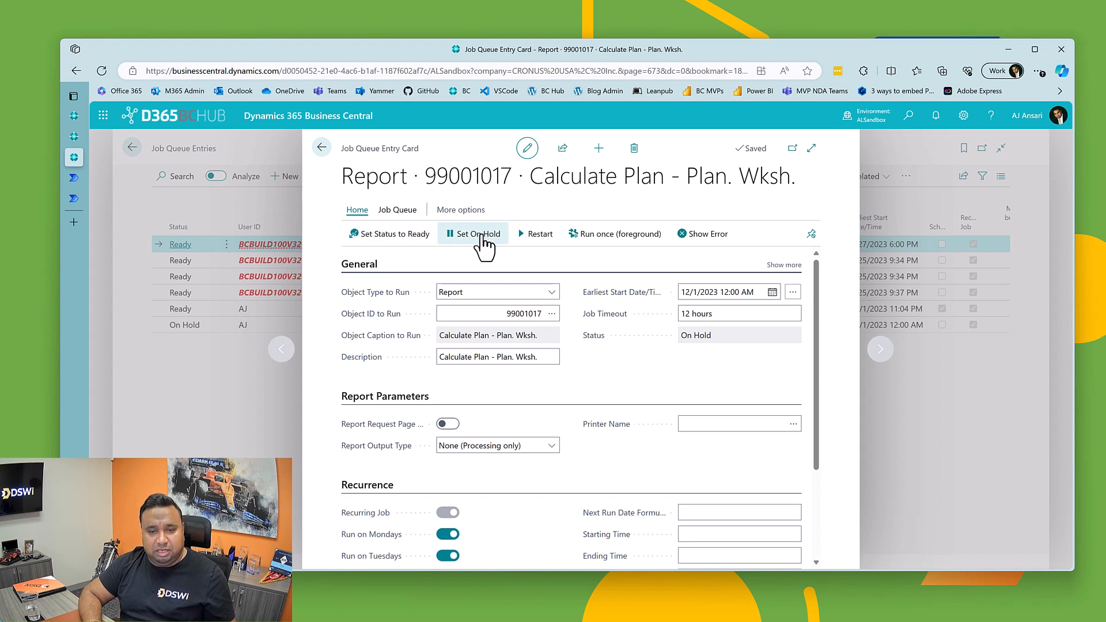
left_click(517, 314)
key("ctrl+c")
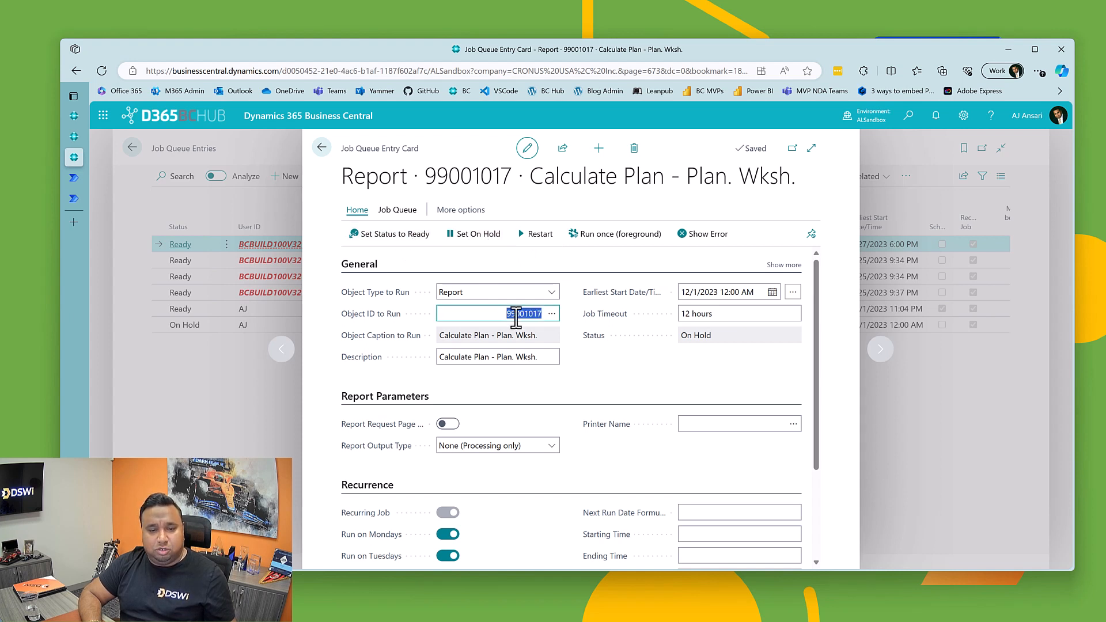
right_click(516, 317)
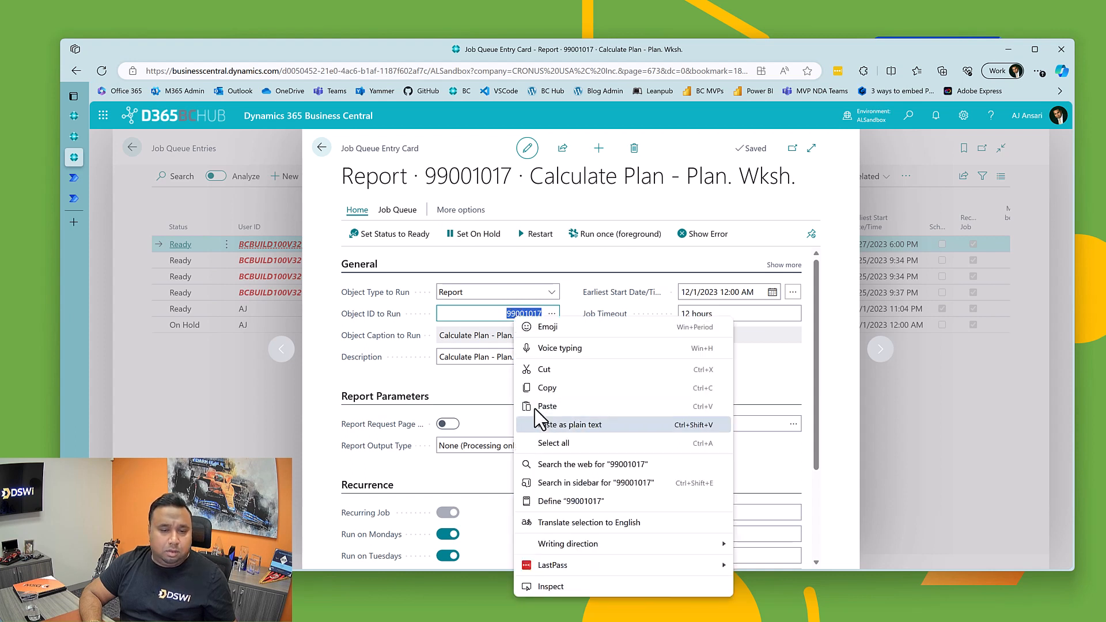
left_click(532, 386)
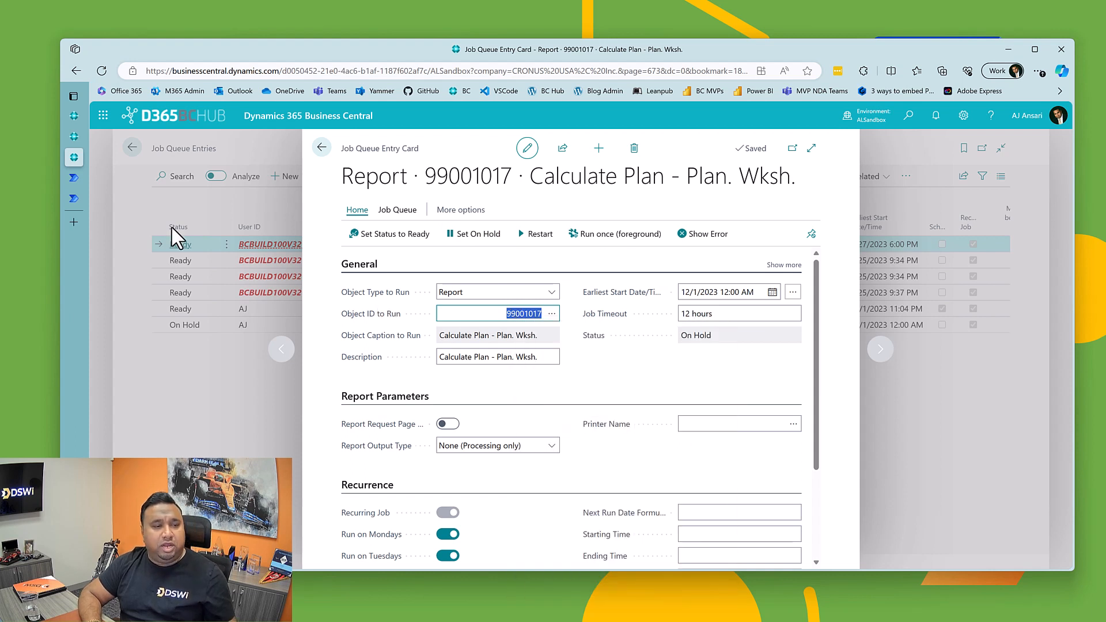
mouse_move(70, 199)
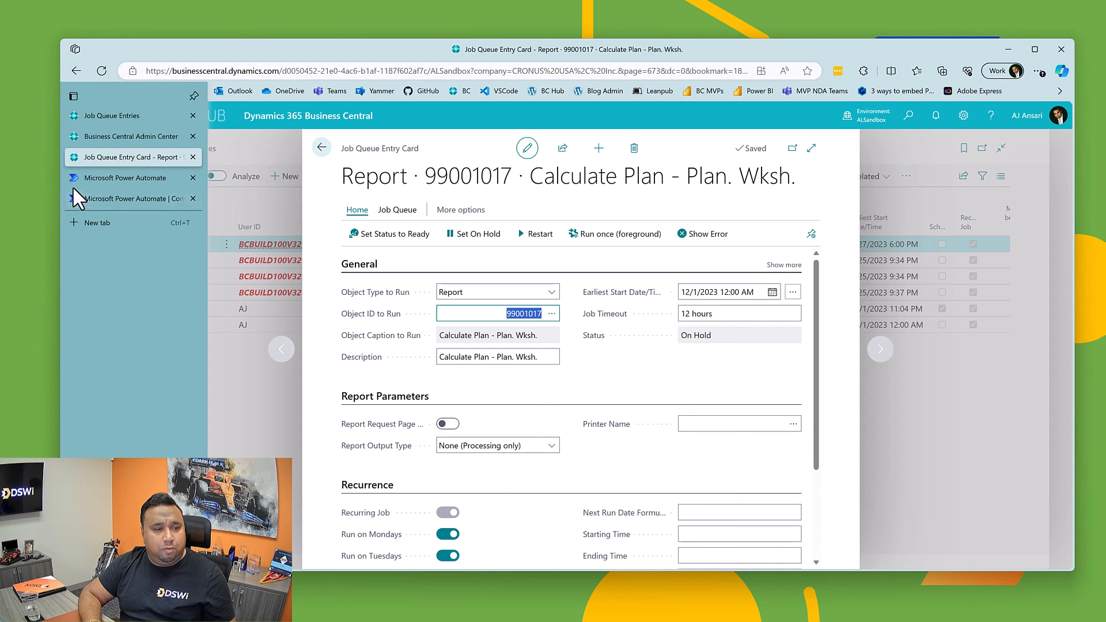
left_click(74, 182)
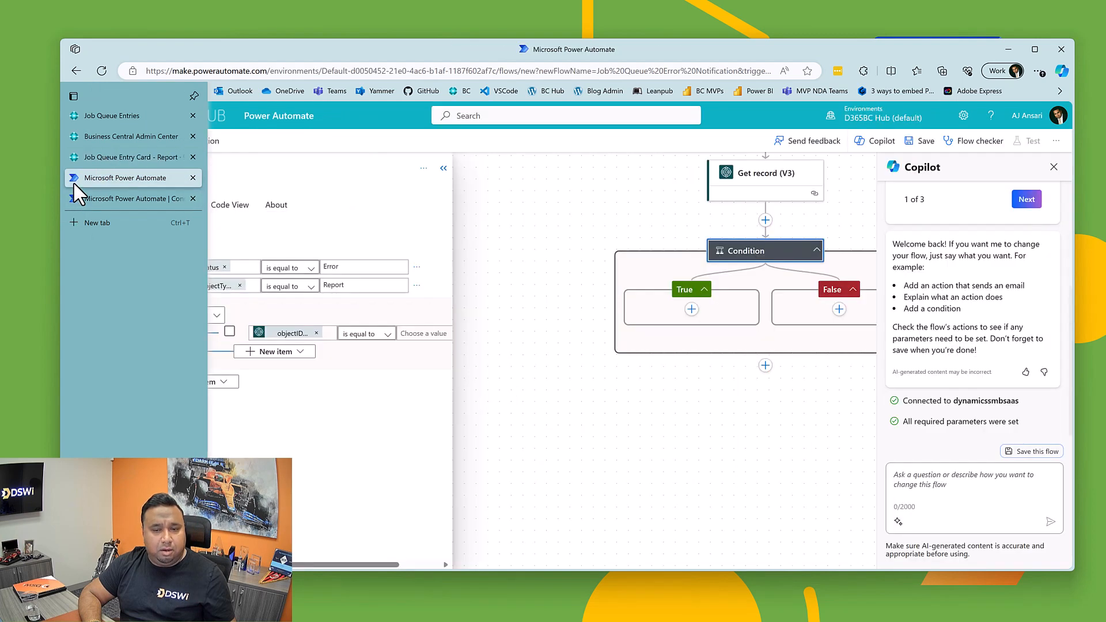
left_click(411, 339)
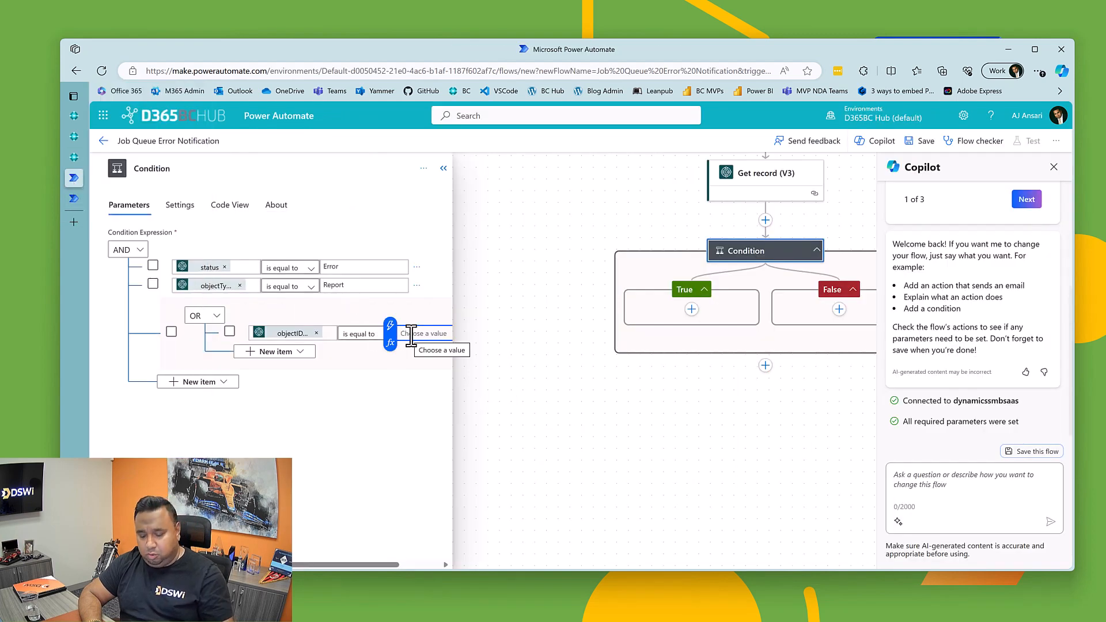
key("ctrl+v")
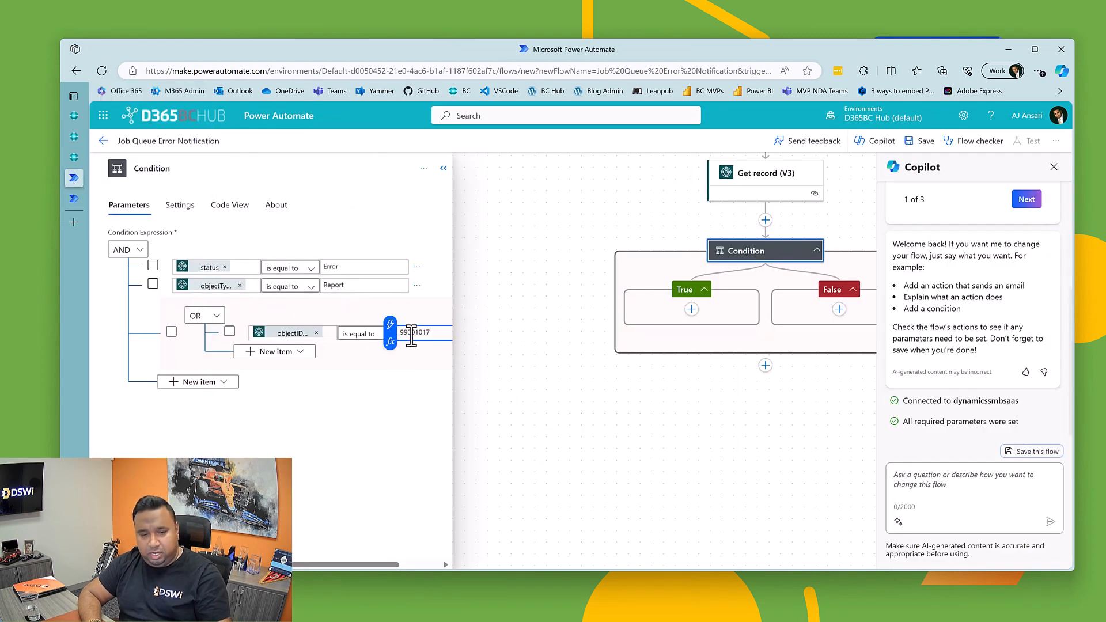
left_click(271, 415)
Step: Add a second row to the OR group comparing objectIDToRun from Get record (V3) using is equal to
left_click(268, 352)
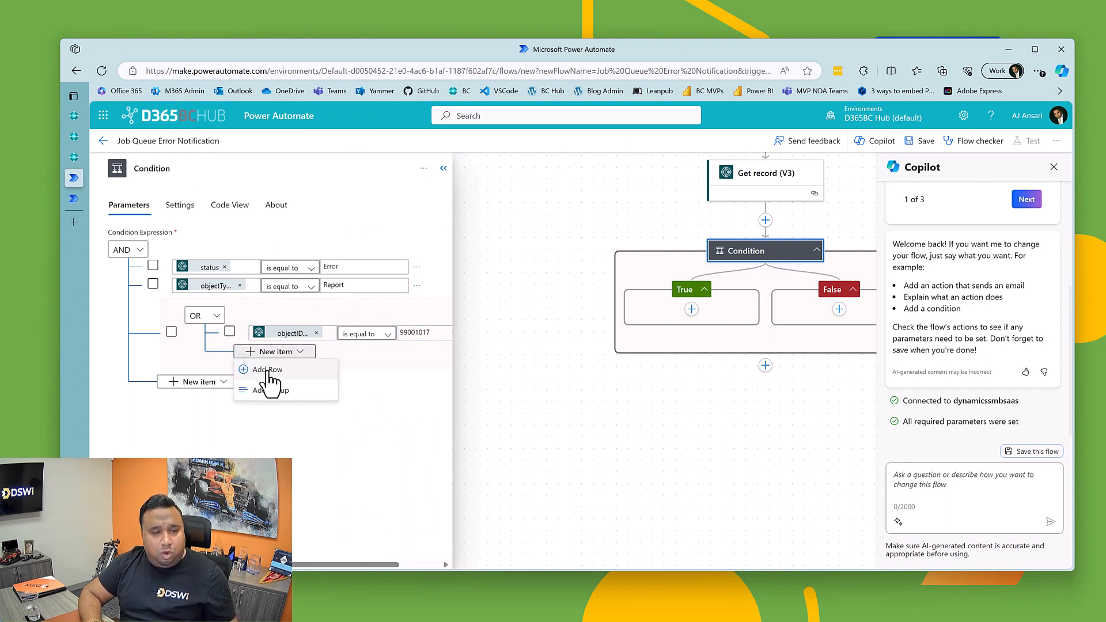
left_click(268, 371)
left_click(280, 344)
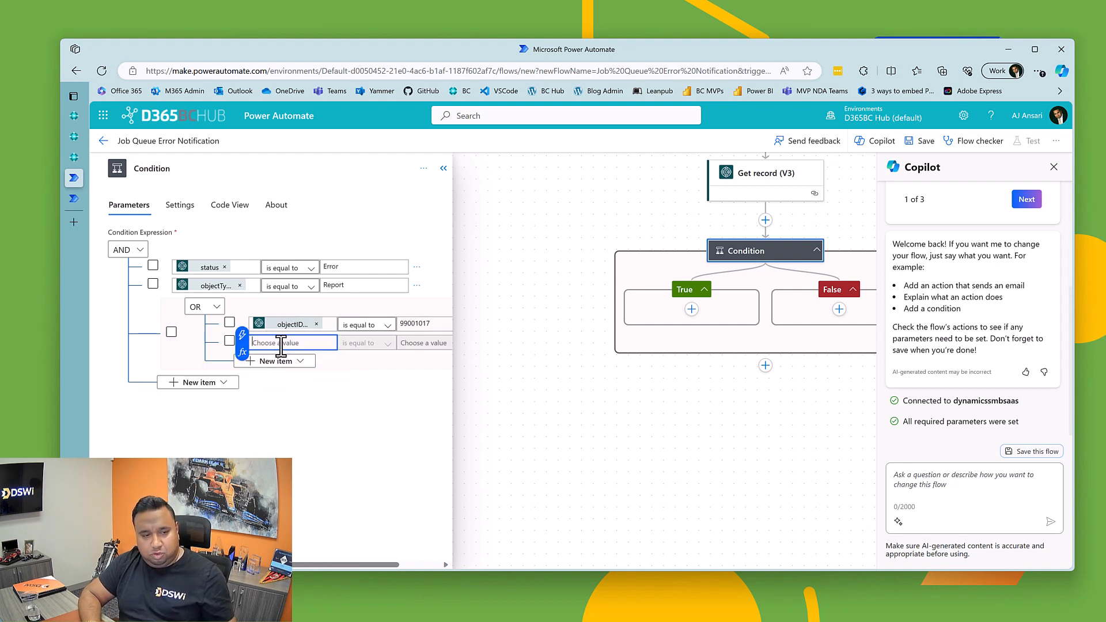
left_click(242, 335)
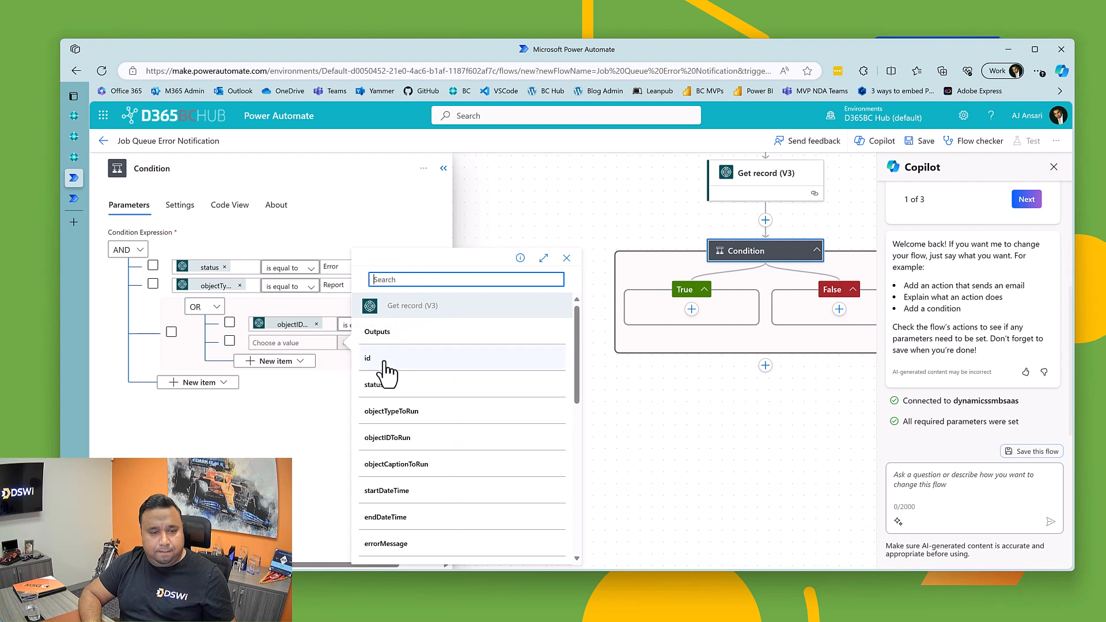
left_click(389, 439)
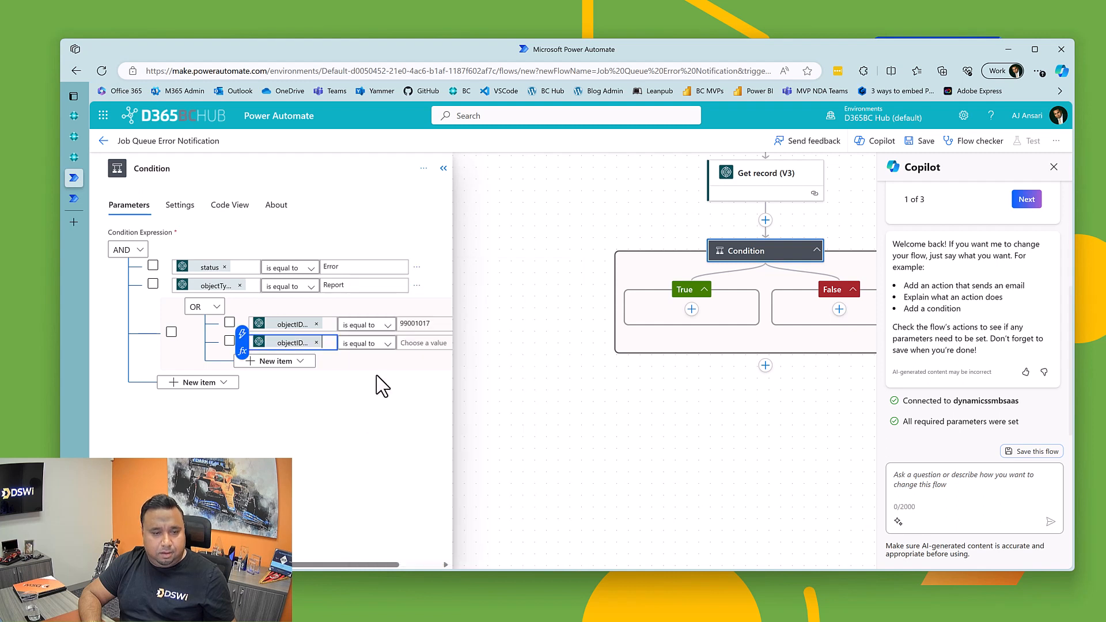
left_click(424, 341)
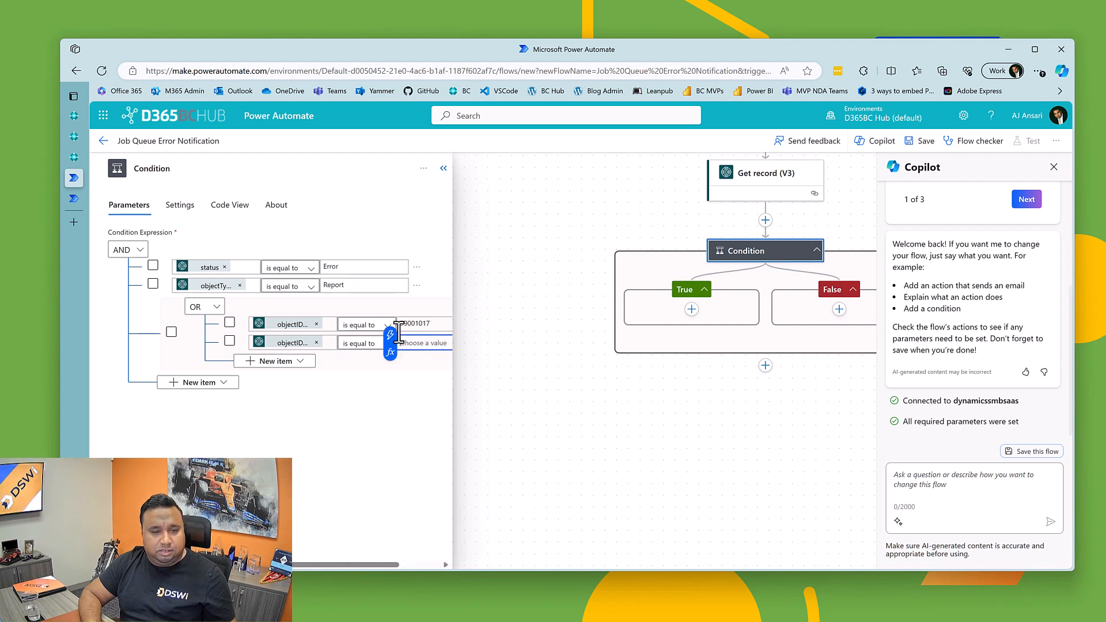
Step: Switch back to Business Central and create a job queue entry for report 10040, Aged Accounts Receivable, found by searching aged
left_click(71, 159)
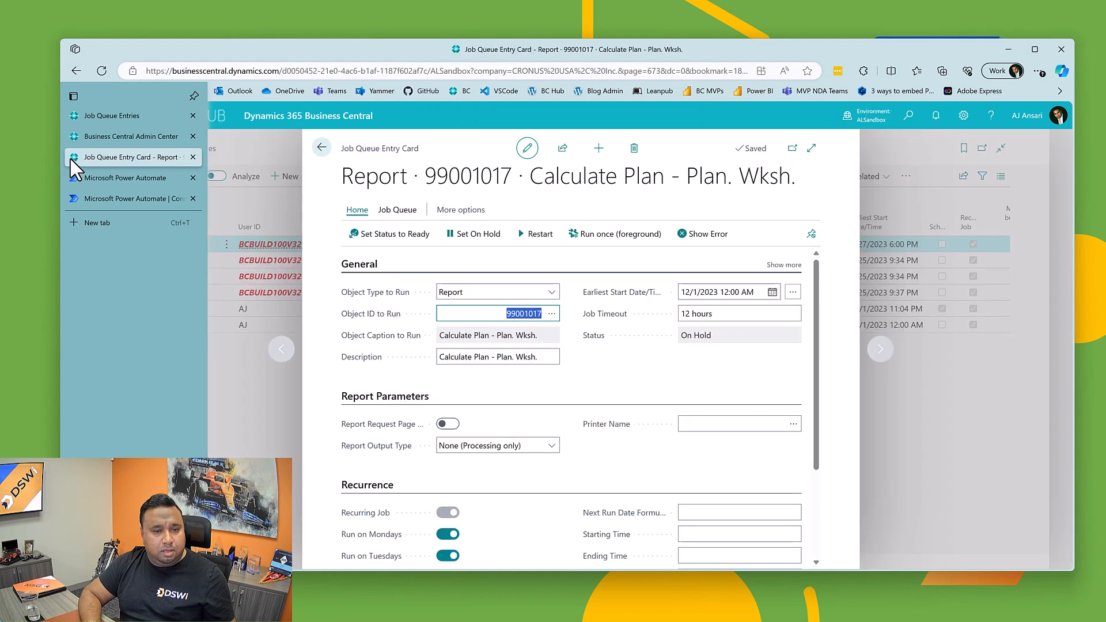
left_click(322, 148)
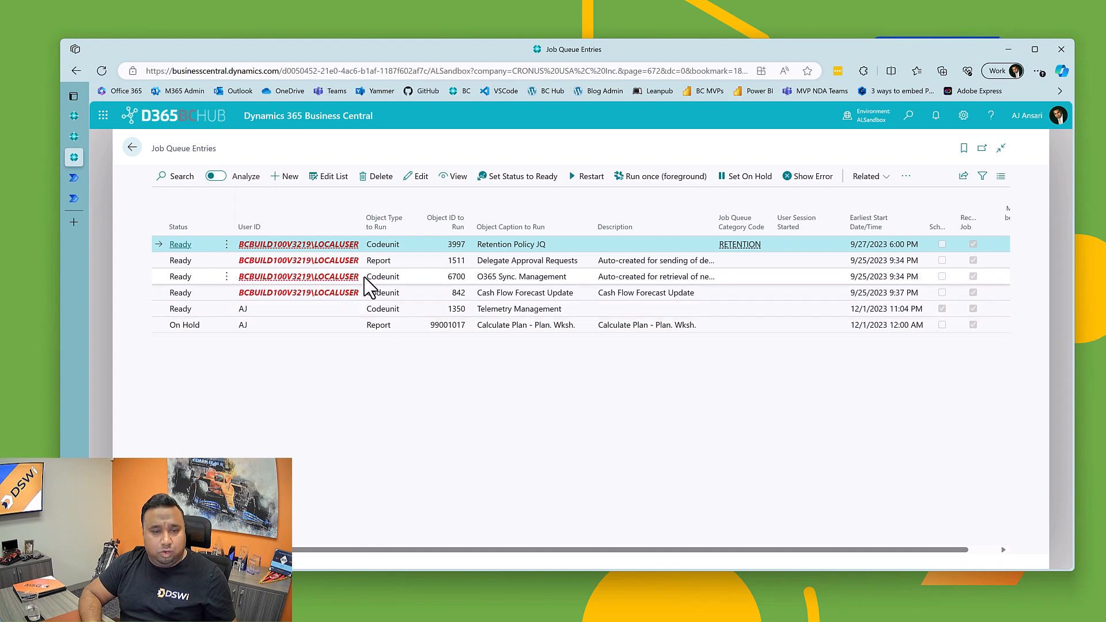
left_click(282, 176)
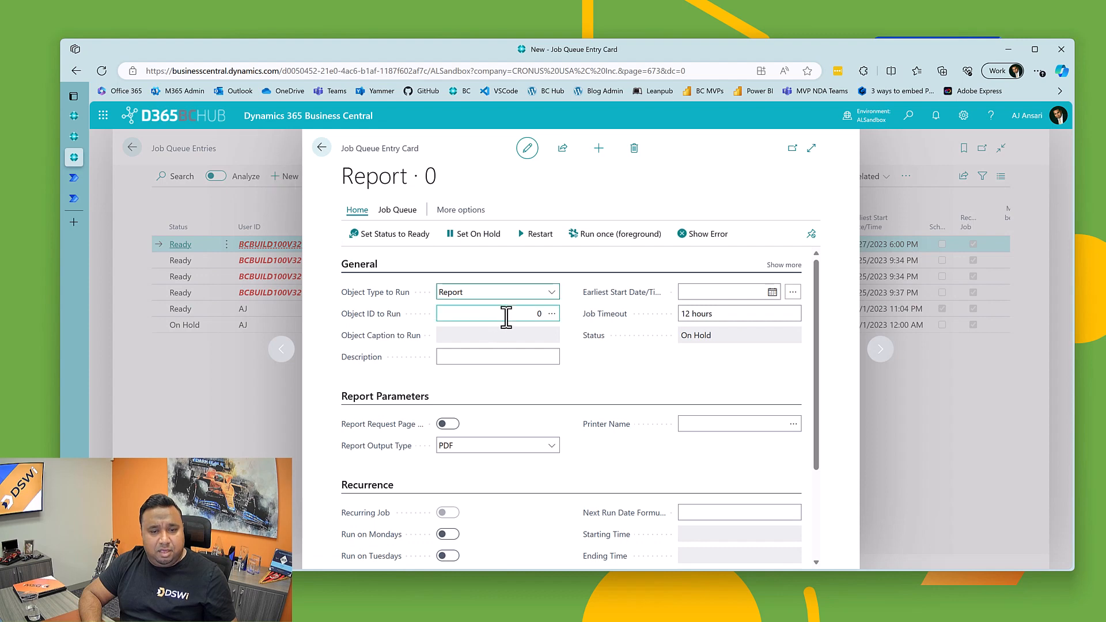
left_click(506, 317)
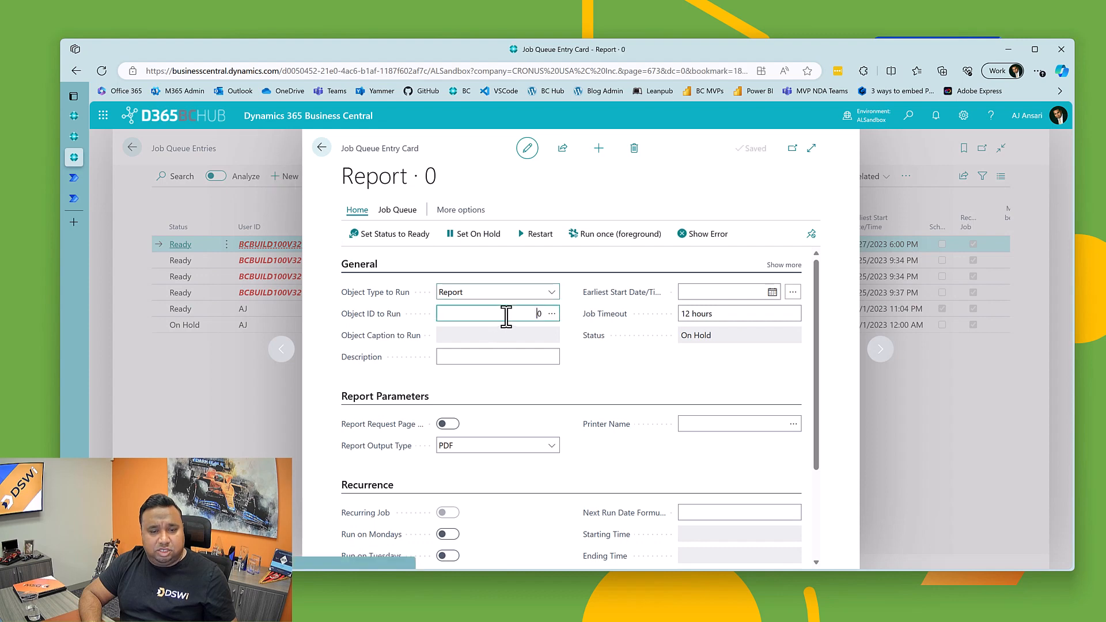
left_click(554, 314)
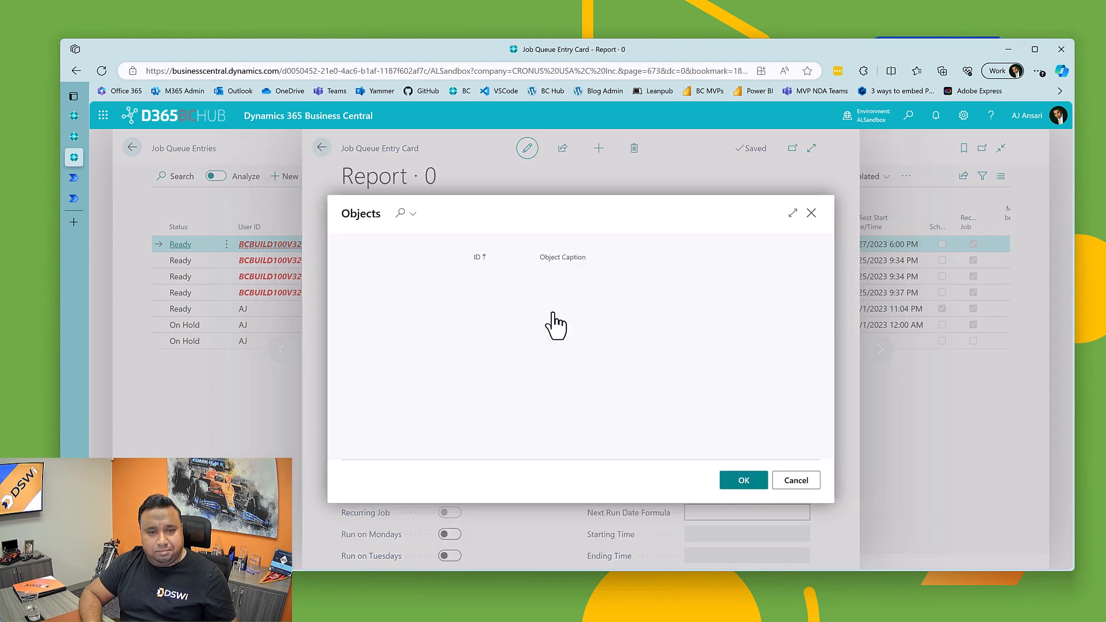
left_click(398, 213)
type("a")
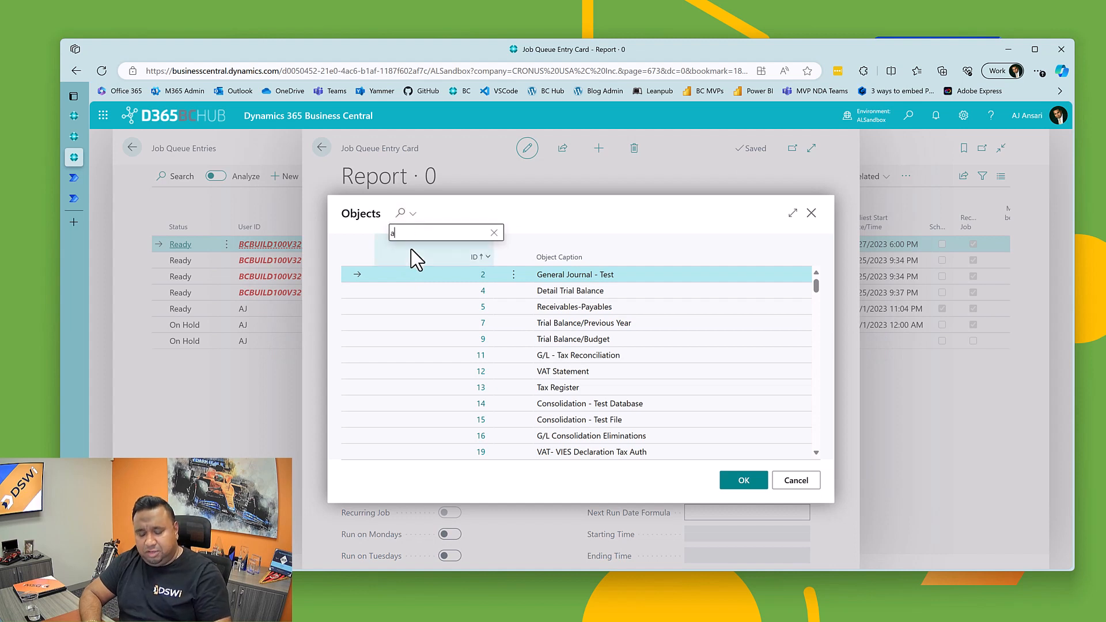
type("ged")
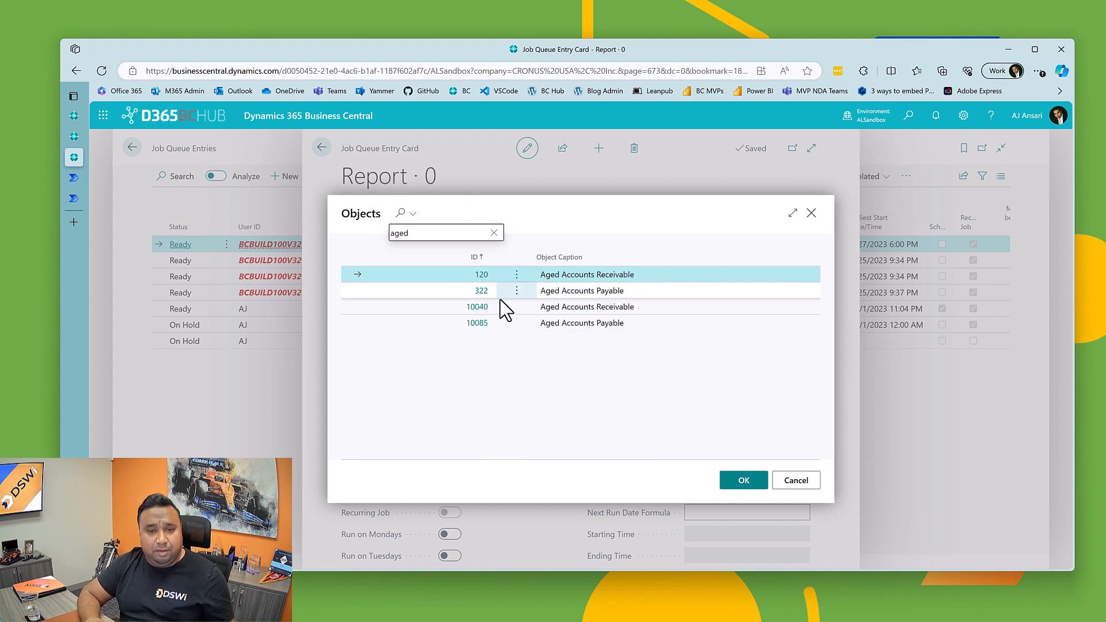
left_click(397, 311)
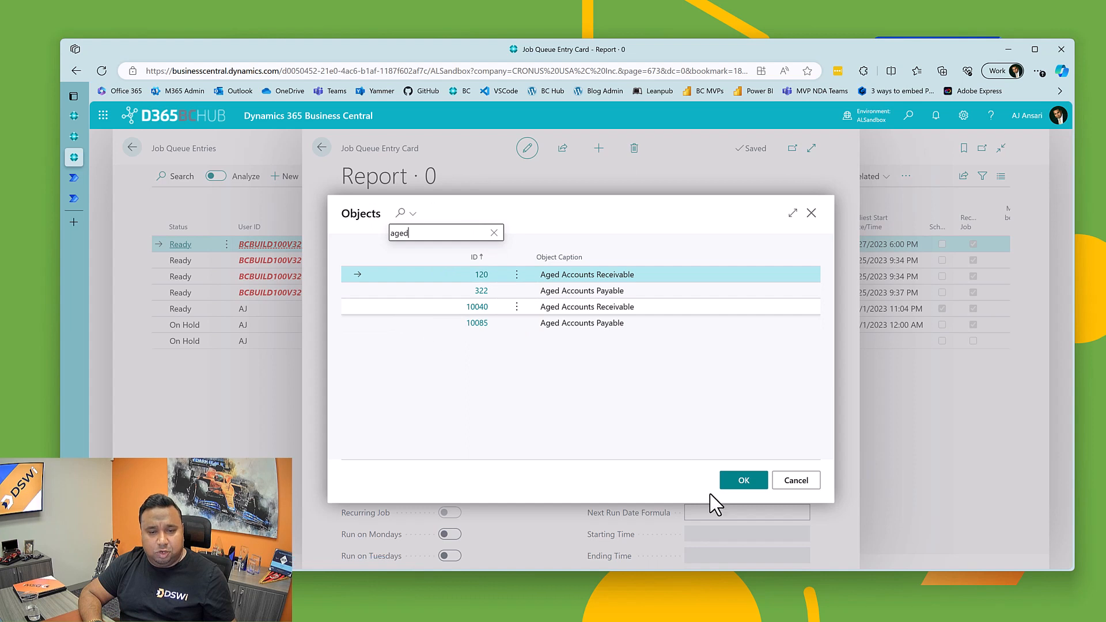
left_click(741, 484)
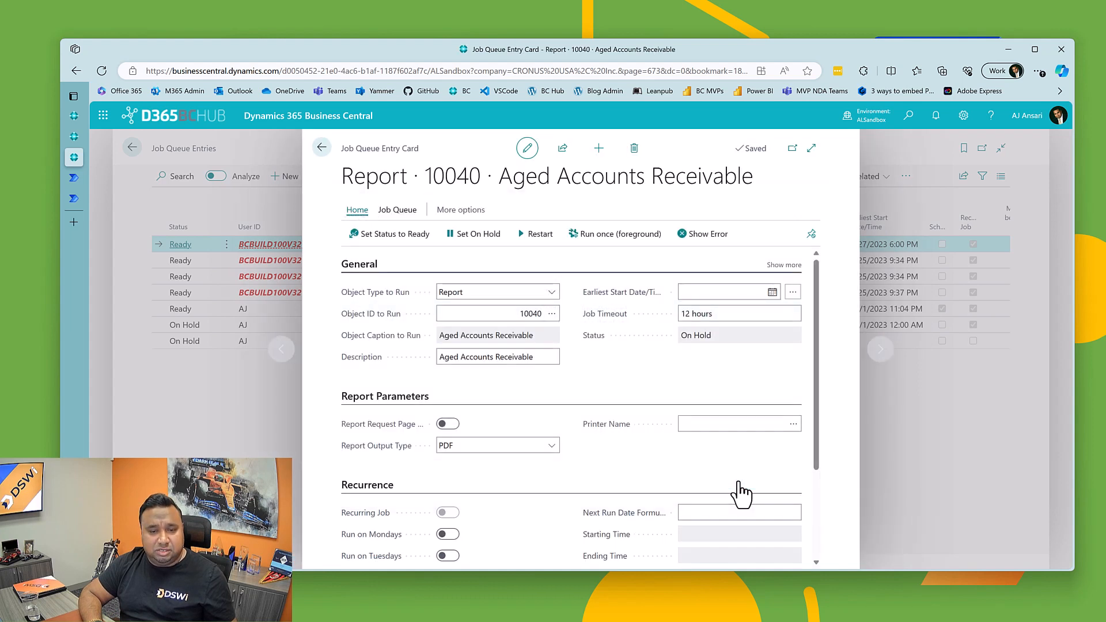
Step: Enable the report request page options for the Aged Accounts Receivable entry and set Aged as of to 12/1/2023
left_click(448, 425)
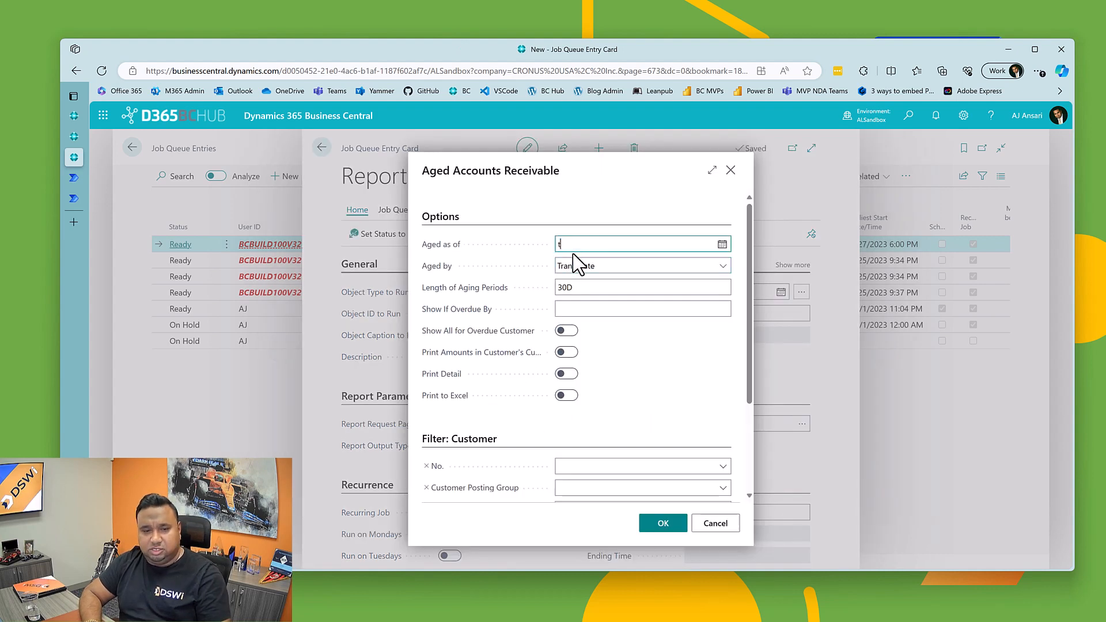
type("t")
key("Tab")
key("Tab")
key("Tab")
key("Tab")
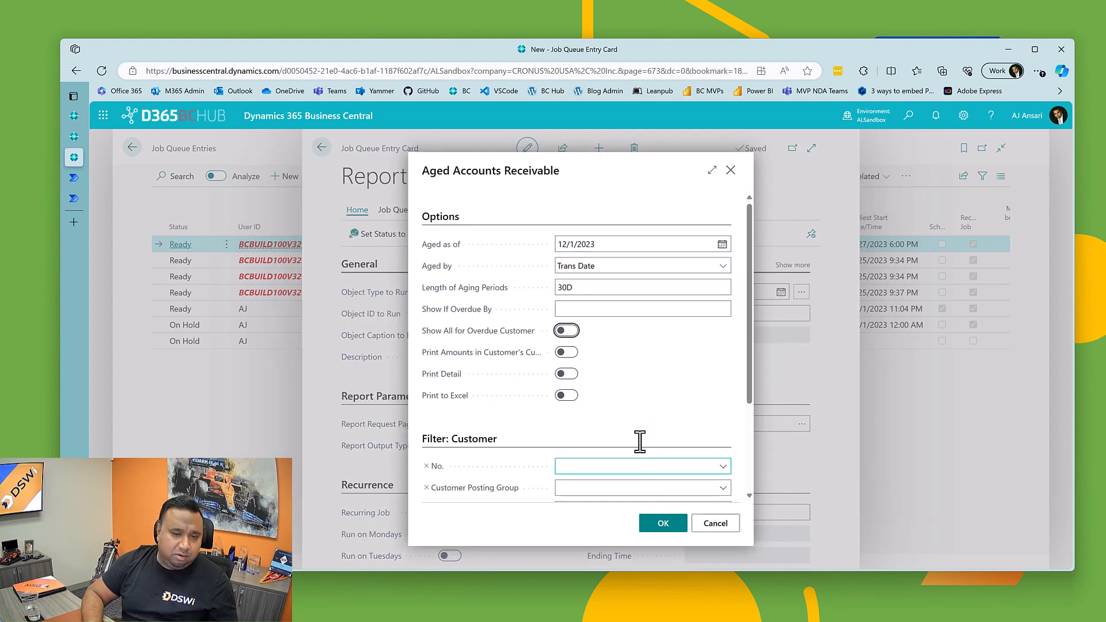
left_click(651, 524)
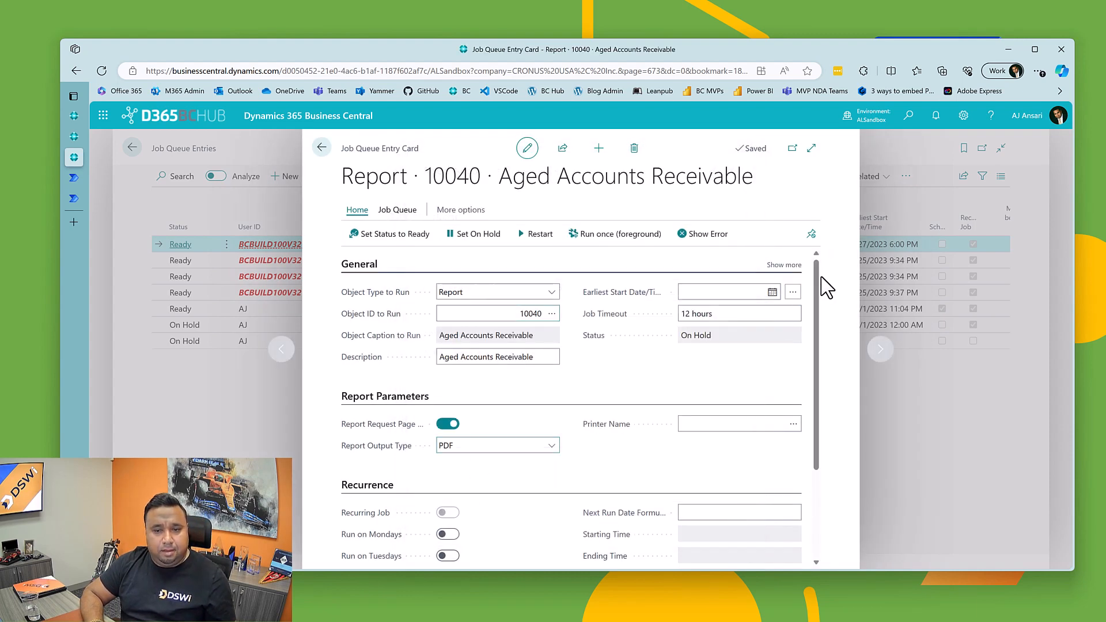
Step: Set the Aged Accounts Receivable entry's earliest start to 12/1/2023 12:00 AM, make it run on Thursdays, Fridays and Saturdays, and close the card
left_click(740, 291)
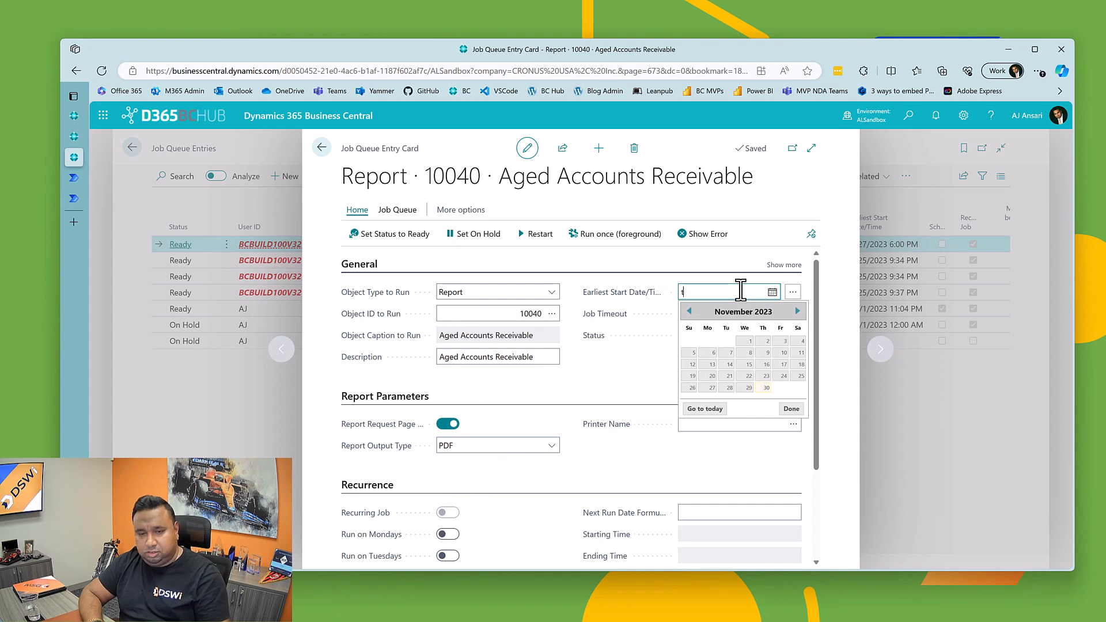
key("Tab")
scroll(501, 461, "down", 1)
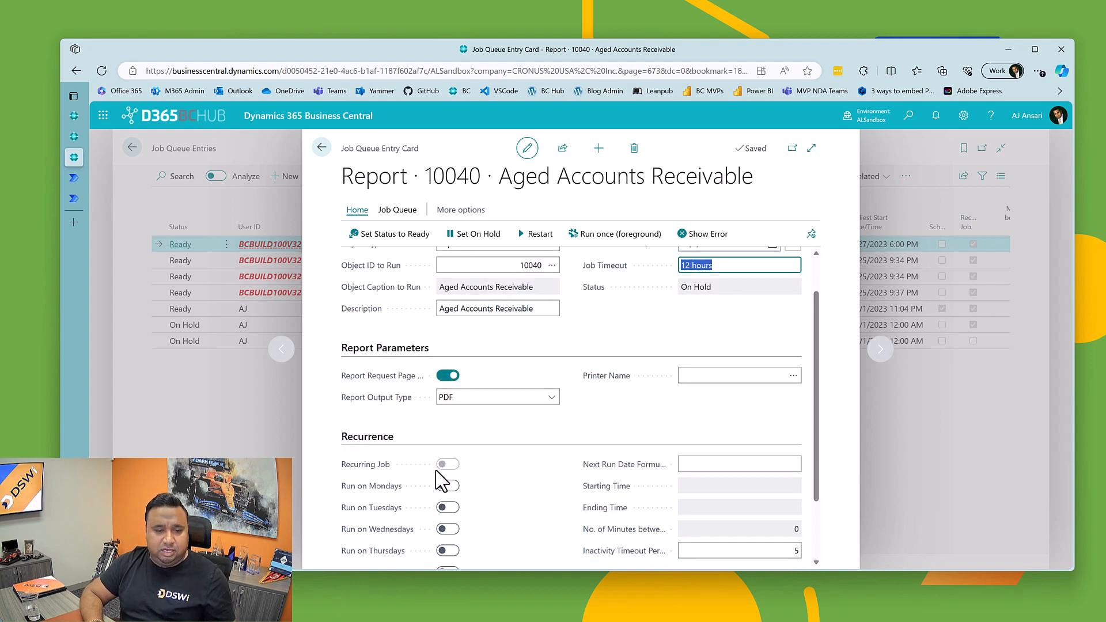
scroll(441, 481, "down", 2)
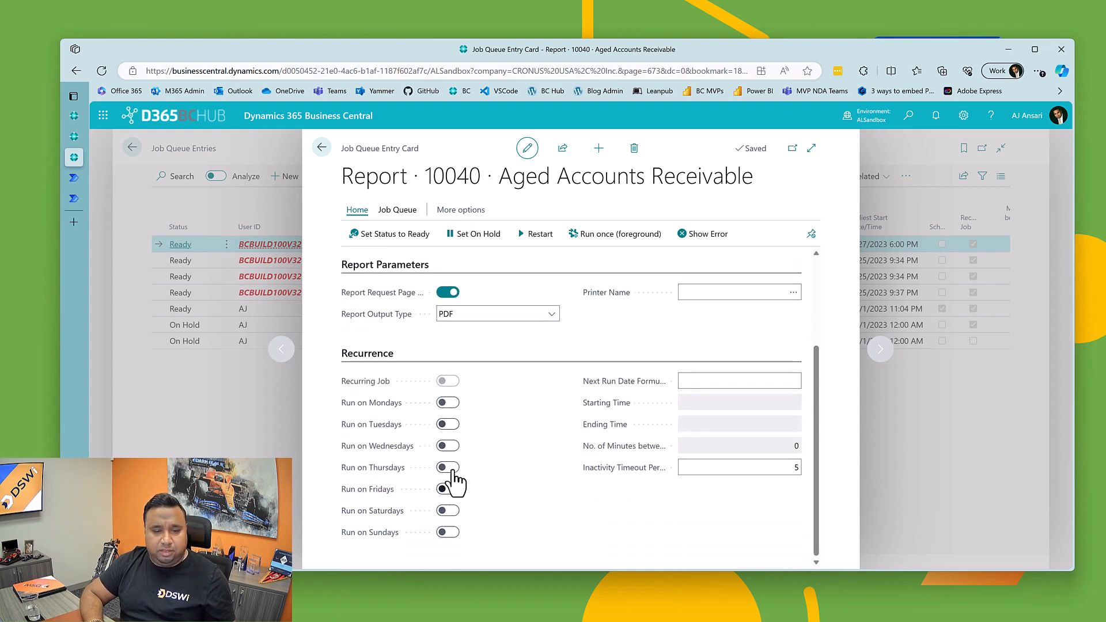
left_click(448, 467)
left_click(448, 489)
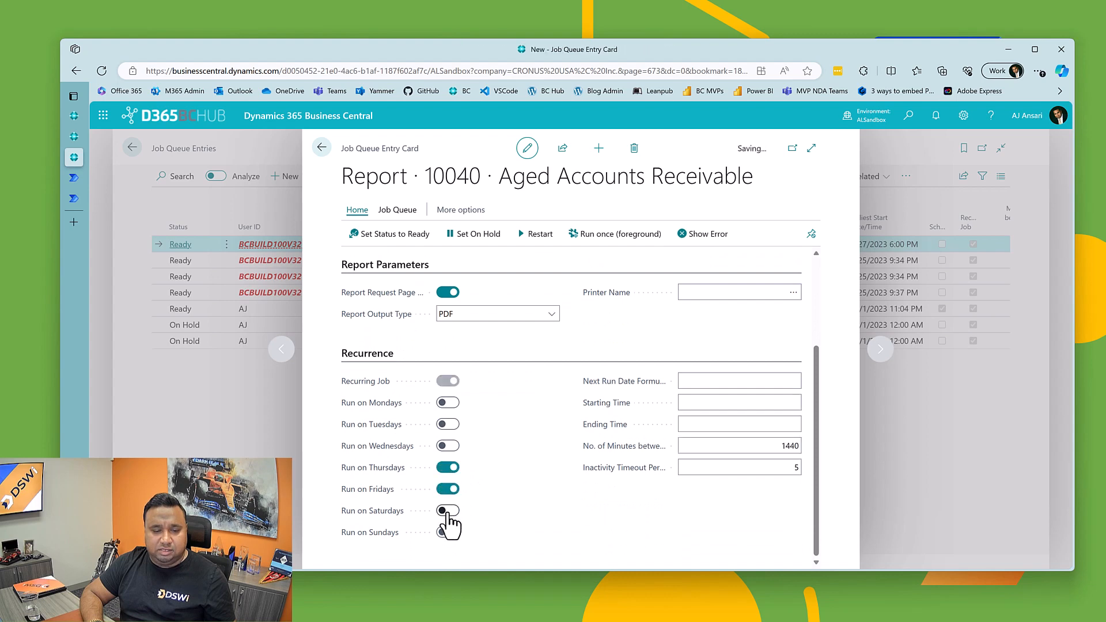
left_click(448, 511)
scroll(474, 323, "up", 3)
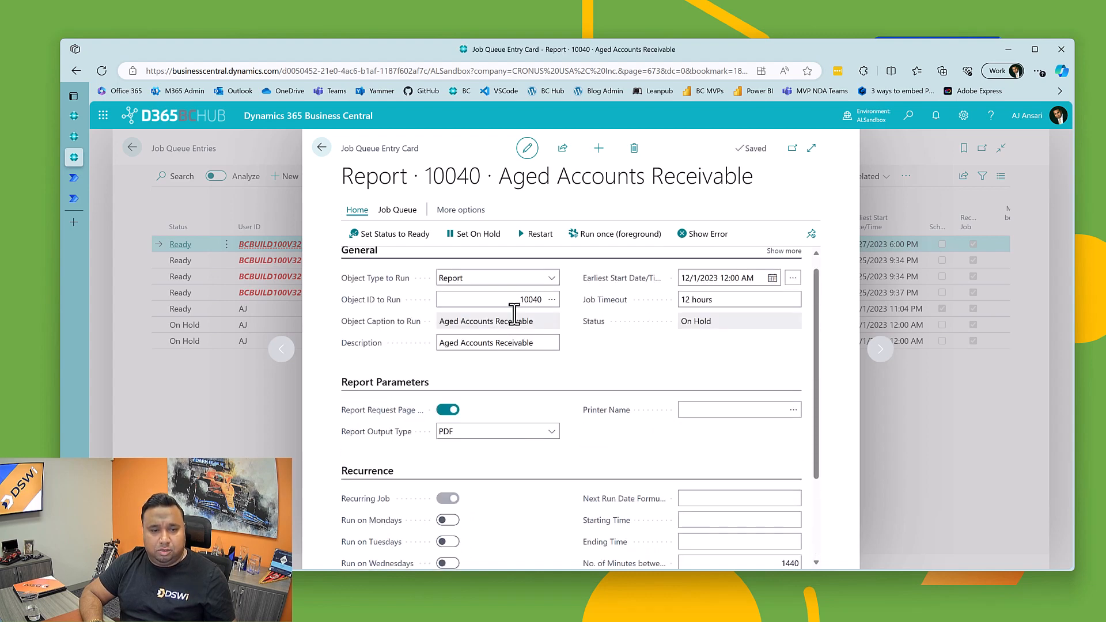
left_click(319, 148)
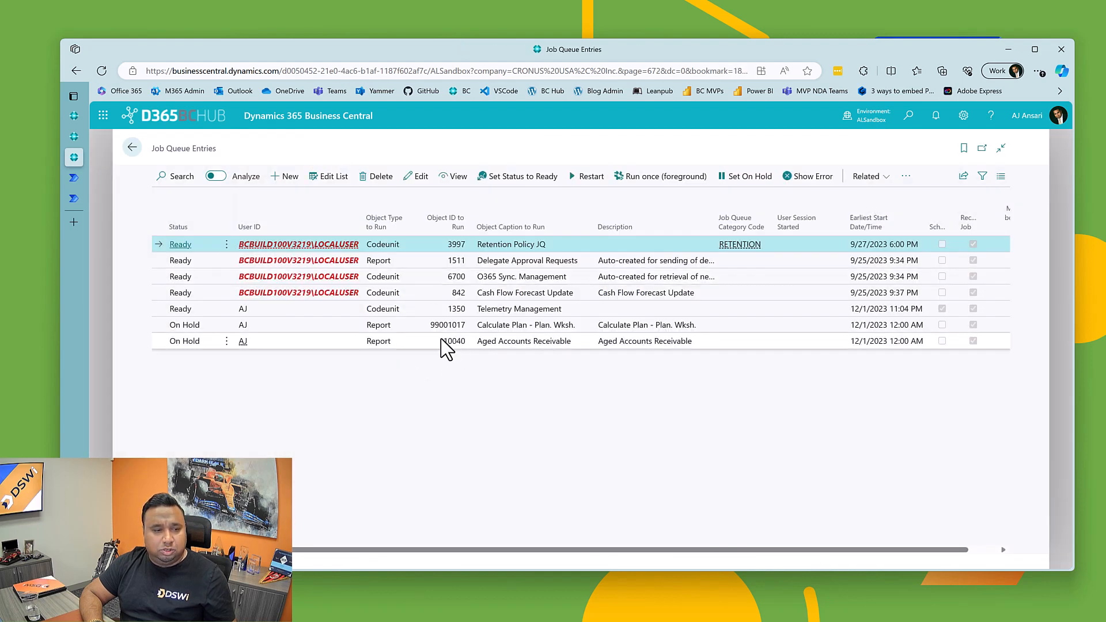
Step: Switch to Power Automate and enter 10040 as the comparison value in the OR group's second objectIDToRun row
left_click(73, 178)
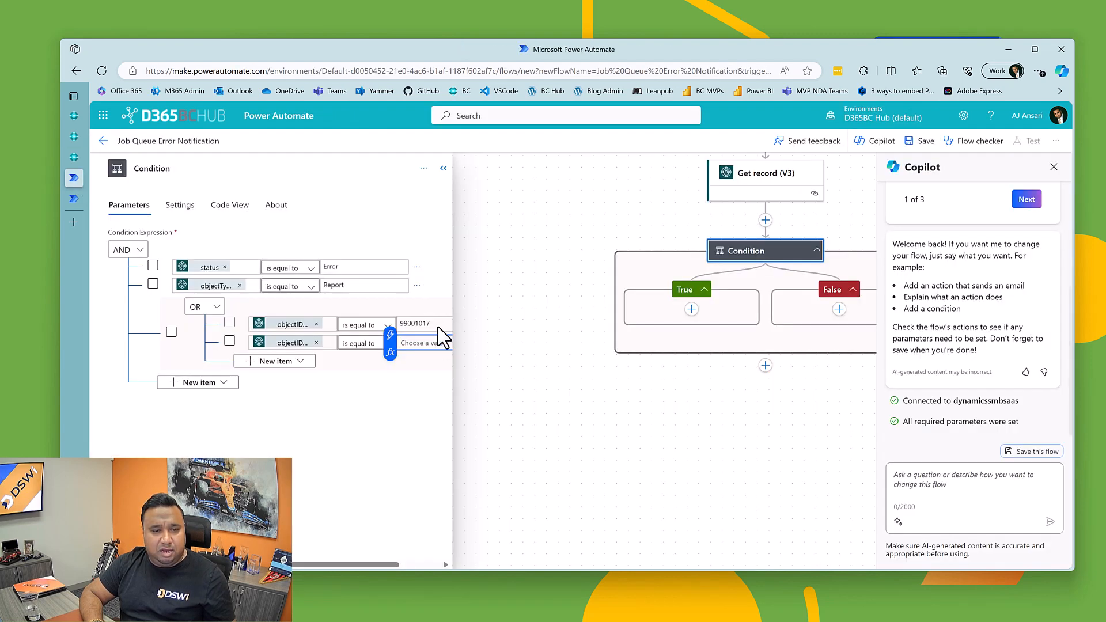
type("10040")
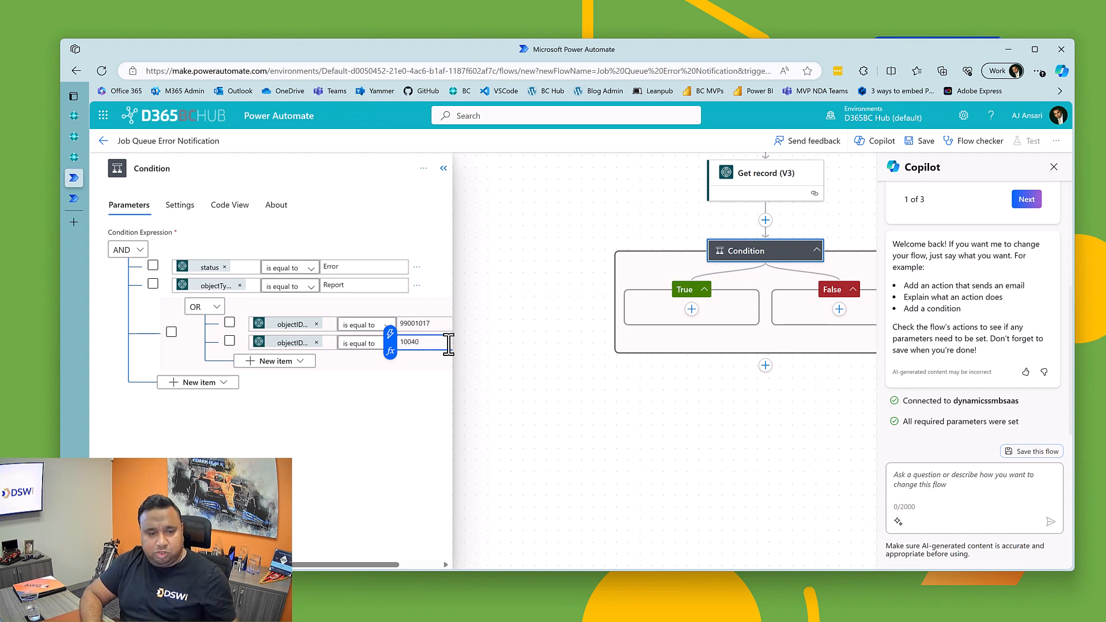
left_click(403, 436)
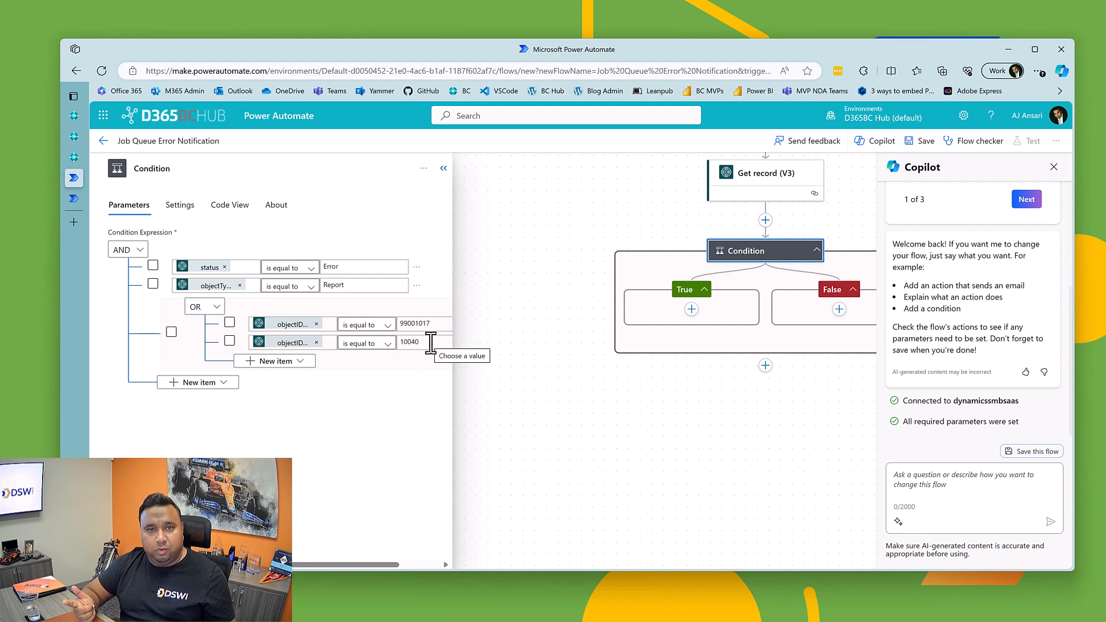
Step: Switch back to Business Central and create a job queue entry for report 699, Calculate Plan - Req. Wksh., found by searching req
left_click(87, 158)
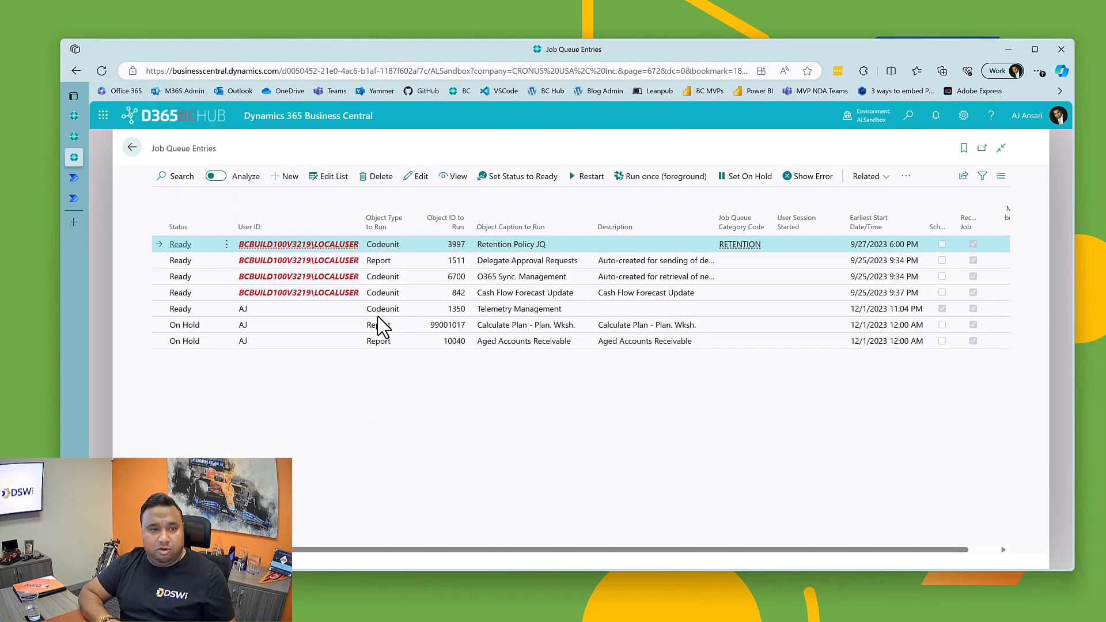
left_click(290, 177)
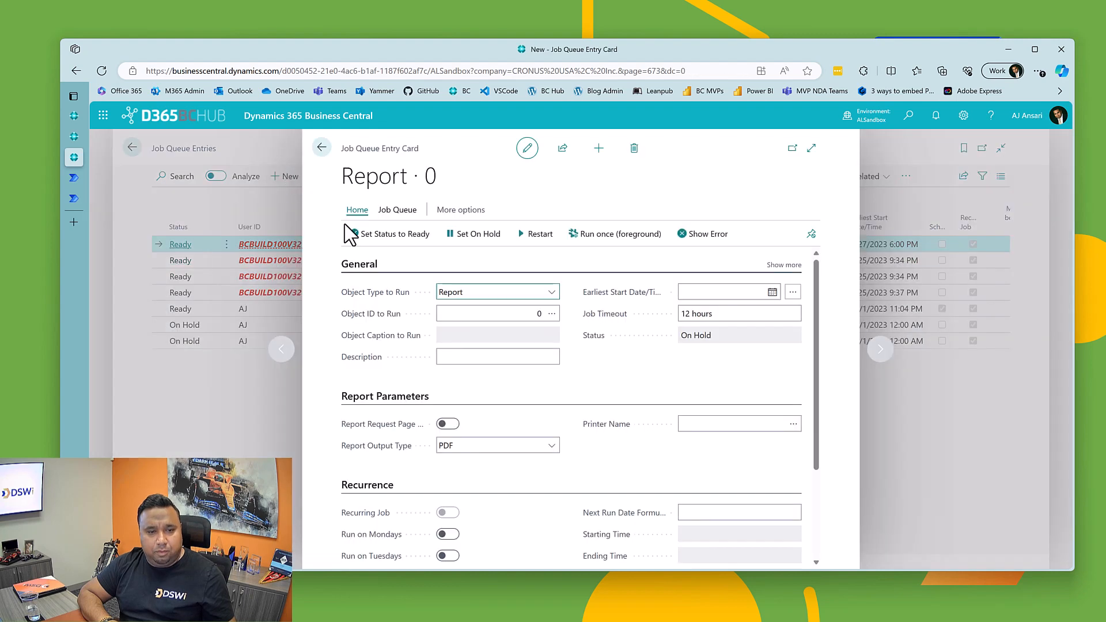
left_click(517, 322)
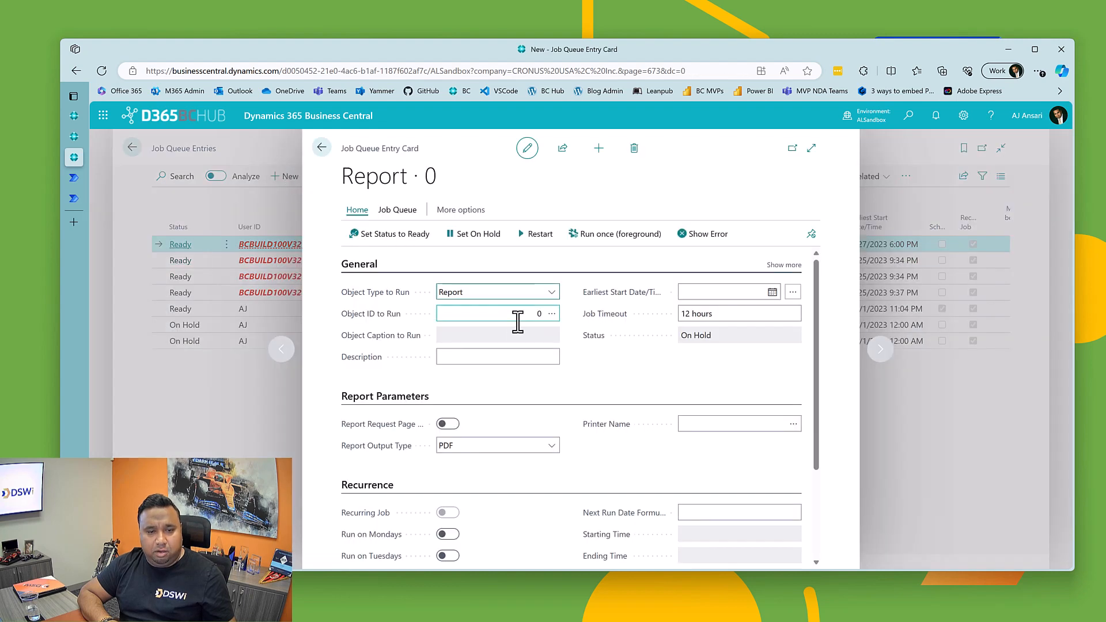
left_click(551, 314)
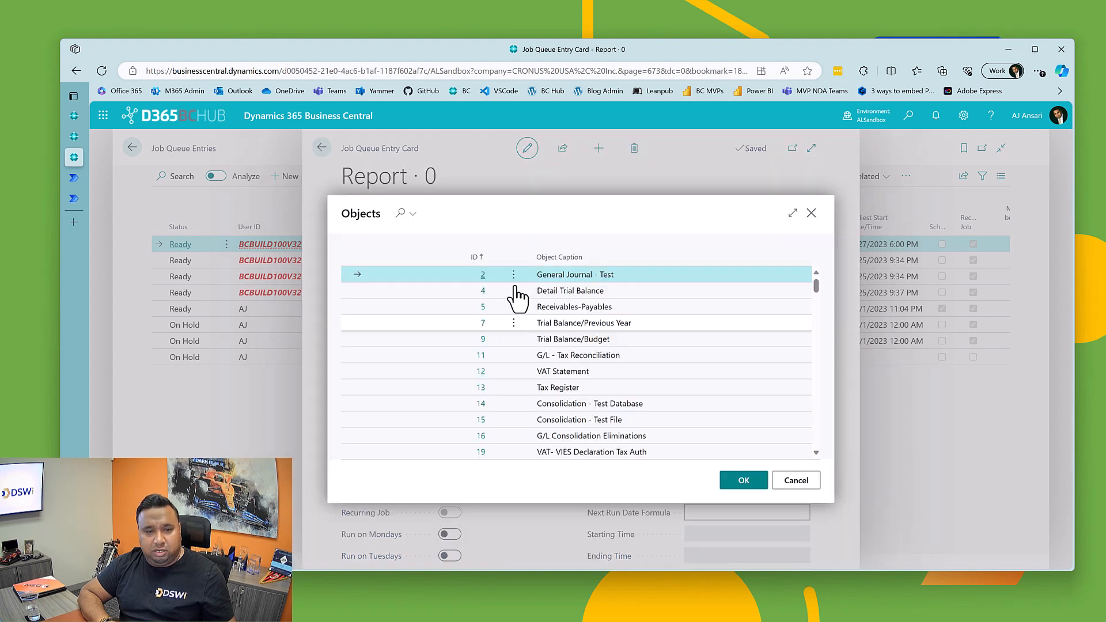
left_click(401, 213)
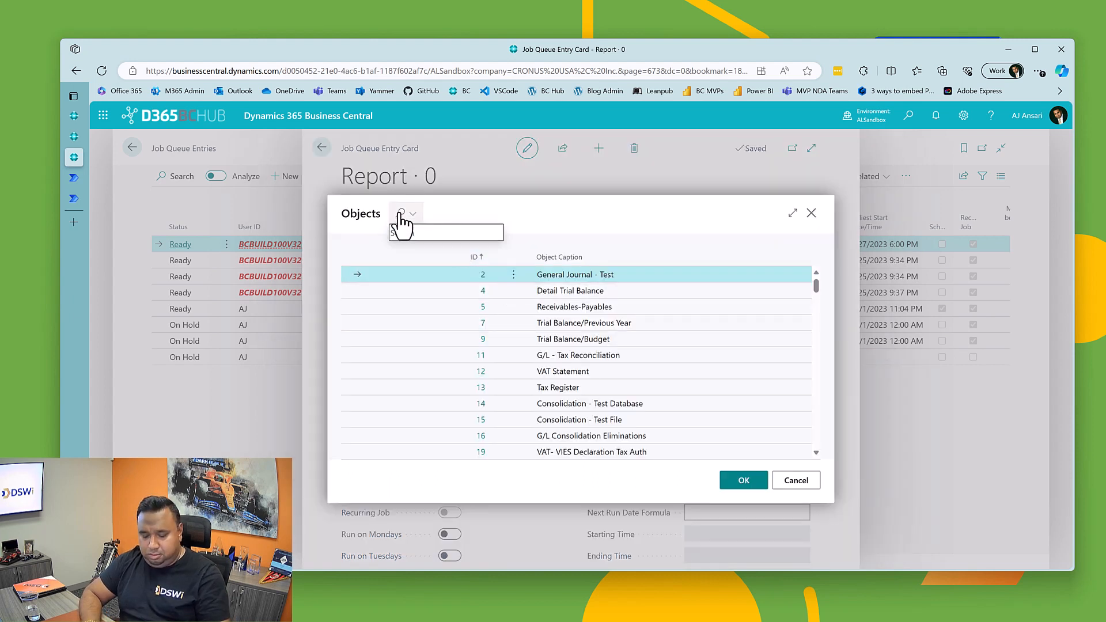
type("calc")
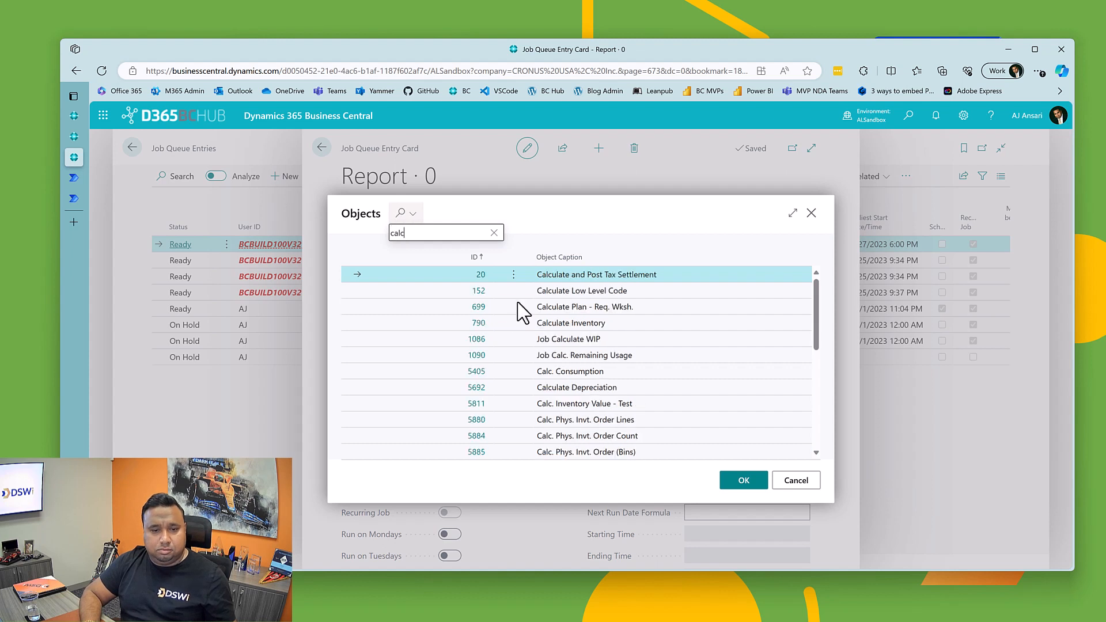
scroll(592, 389, "down", 3)
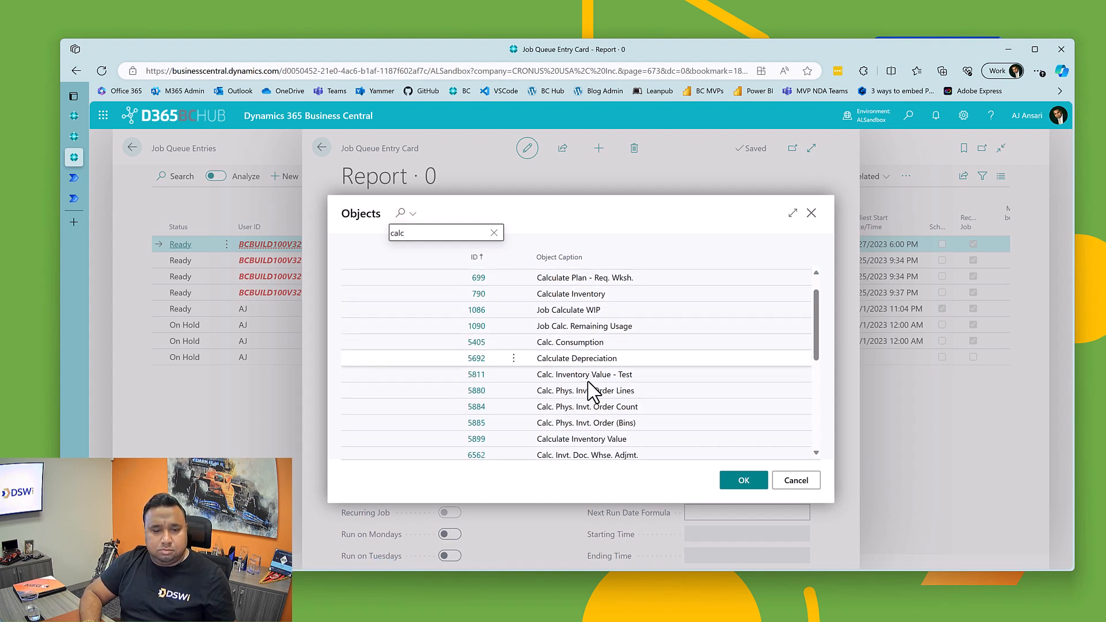
scroll(592, 392, "down", 1)
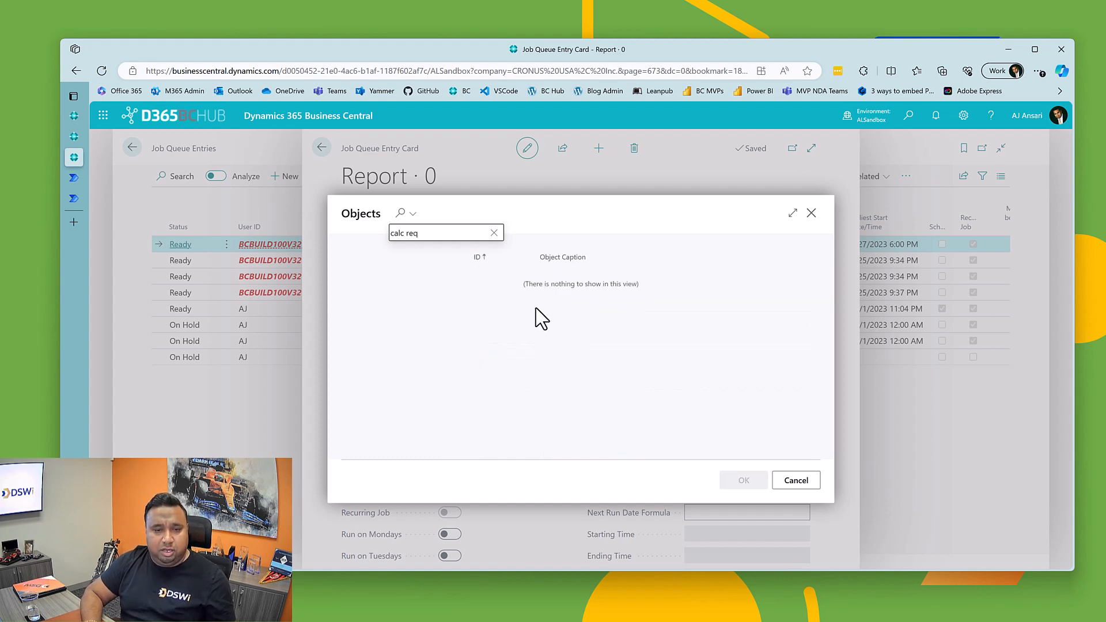
key("BackSpace")
key("BackSpace")
key("BackSpace")
key("BackSpace")
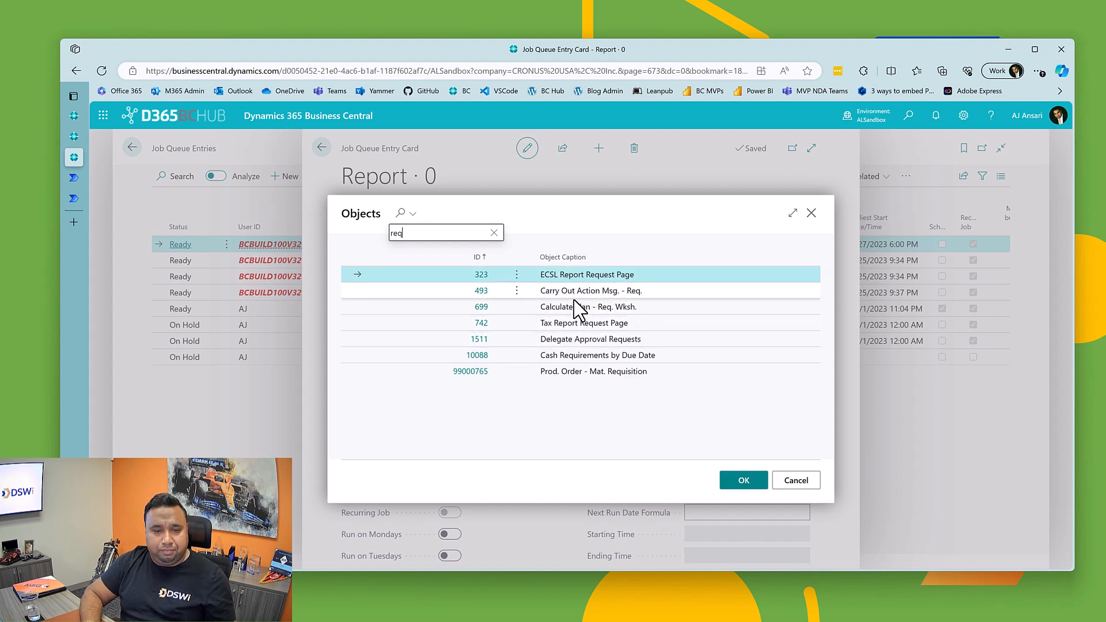
left_click(574, 307)
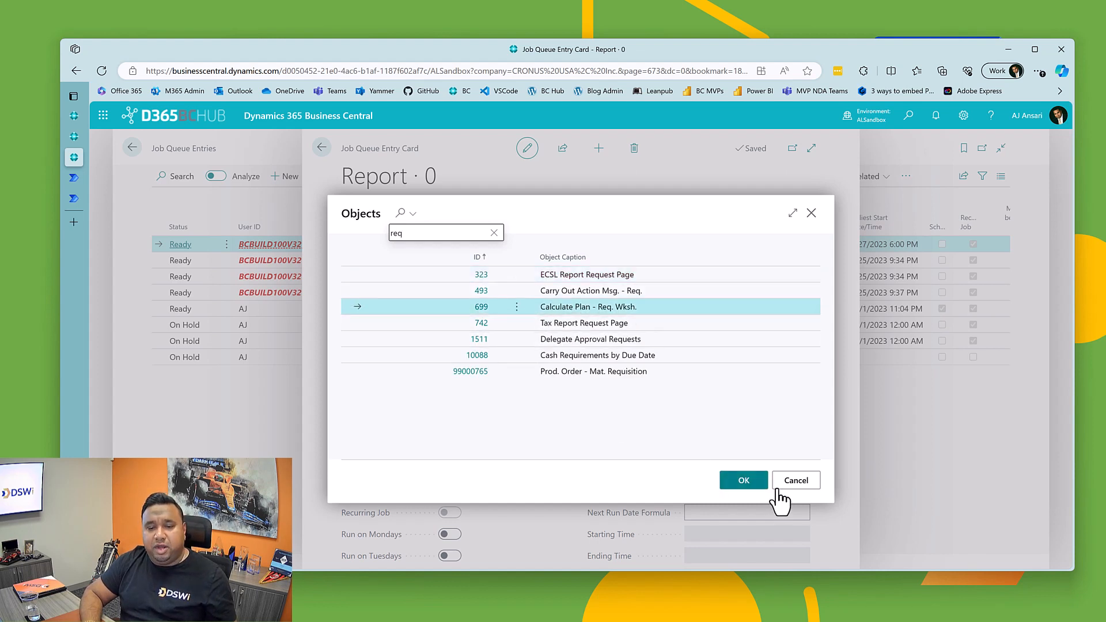
left_click(743, 480)
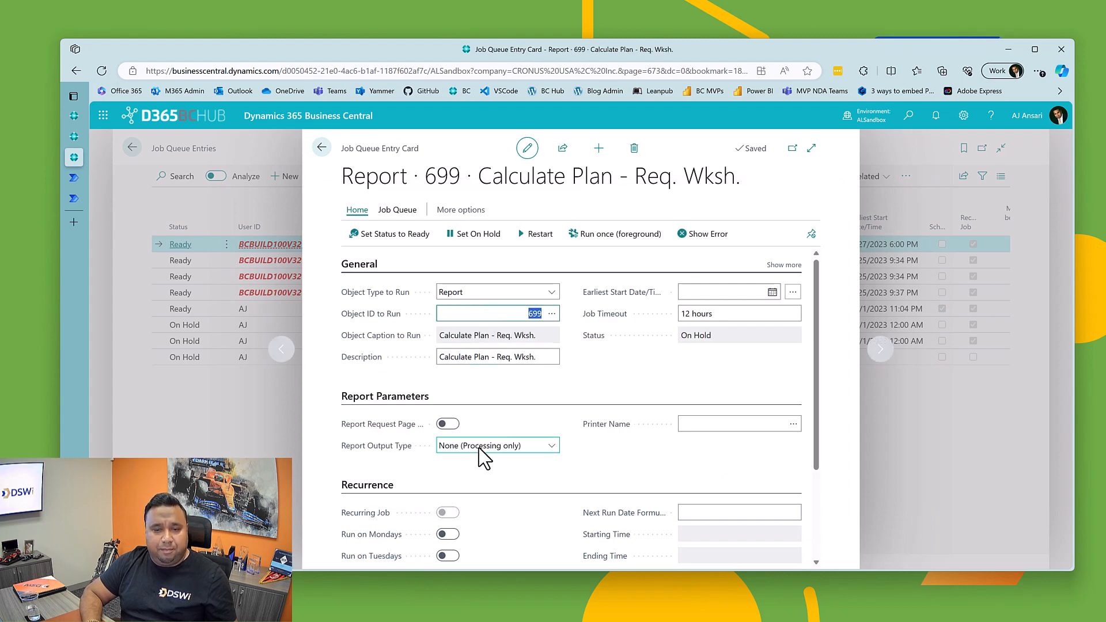
Step: Set the Calculate Plan - Req. Wksh. entry's earliest start to 12/1/2023 12:00 AM, run it on Thursdays, Fridays and Saturdays, and close the card
left_click(723, 292)
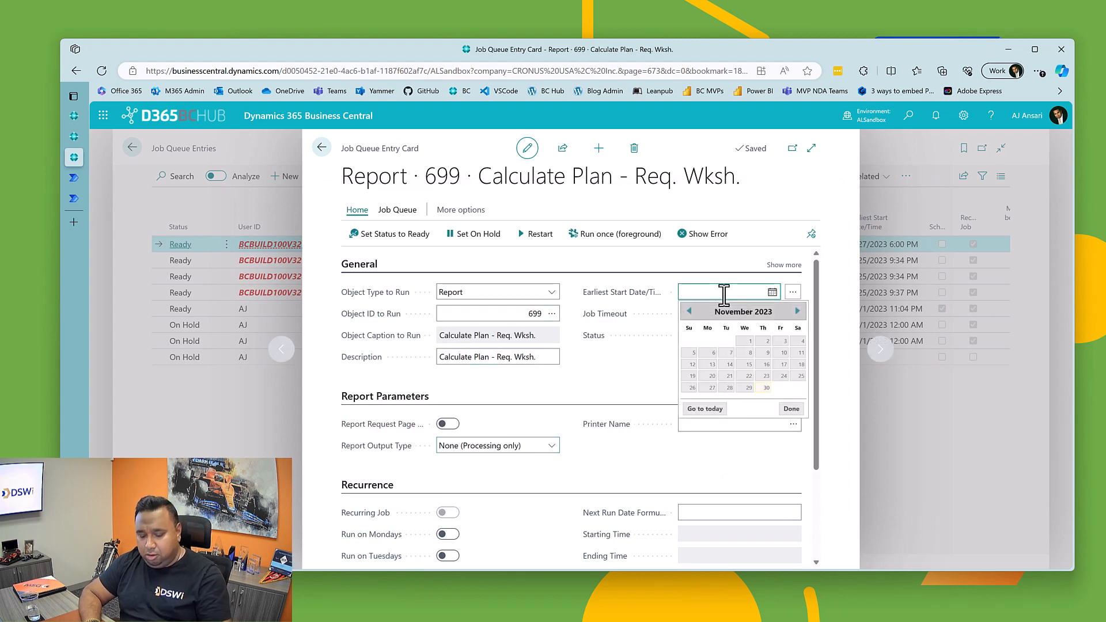
type("t")
key("Tab")
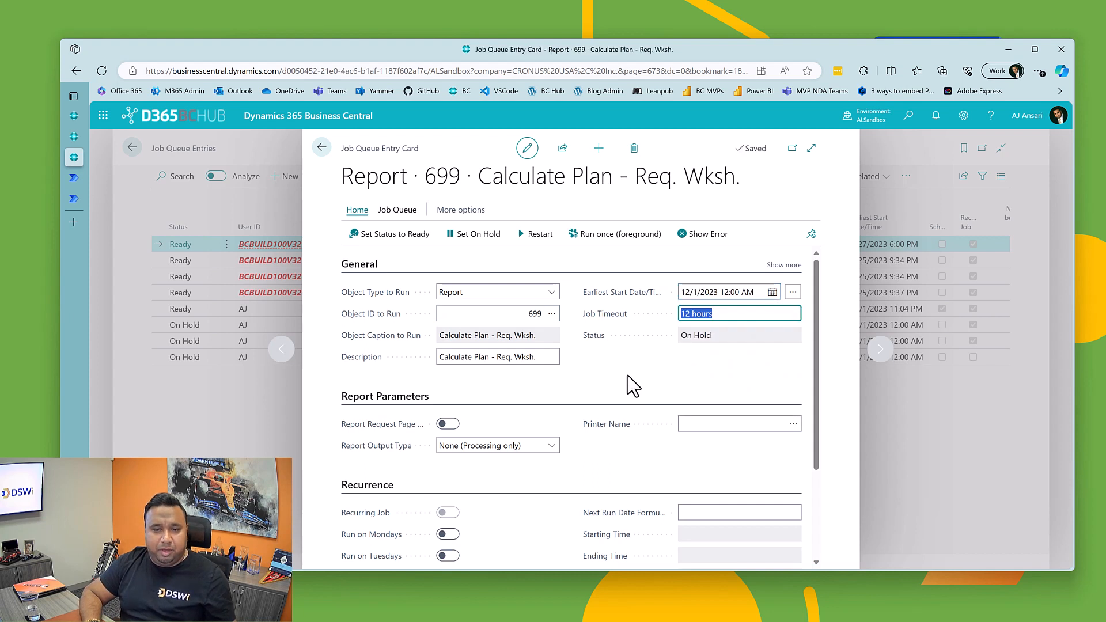
scroll(519, 450, "down", 2)
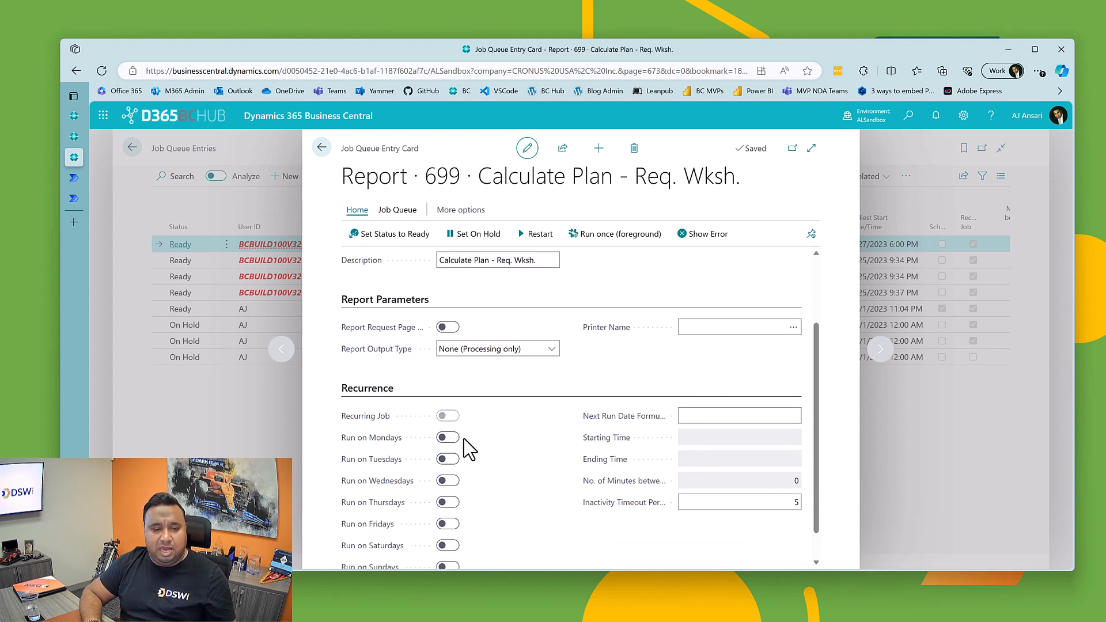
left_click(448, 502)
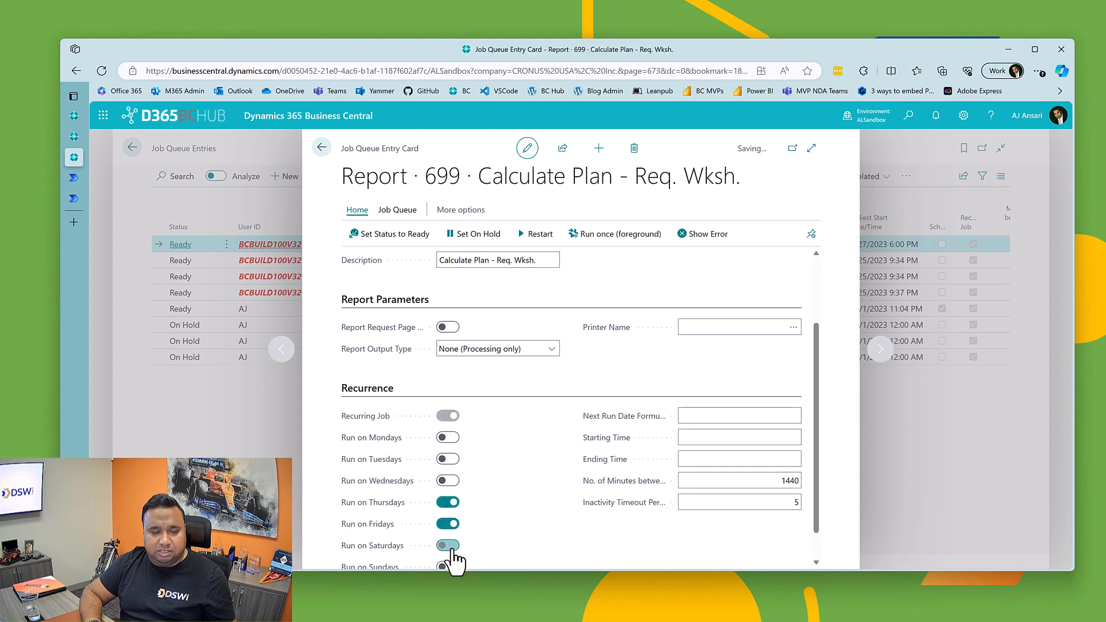
left_click(322, 147)
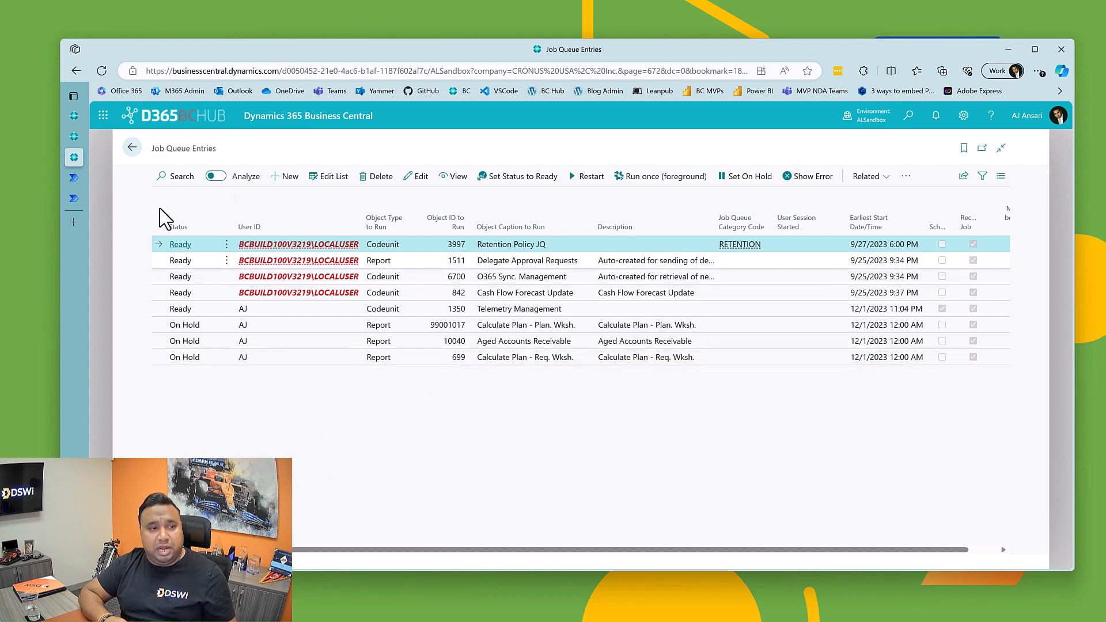
Step: Switch to Power Automate and add the Office 365 Outlook action Send an email (V2) to the condition's True branch
left_click(69, 179)
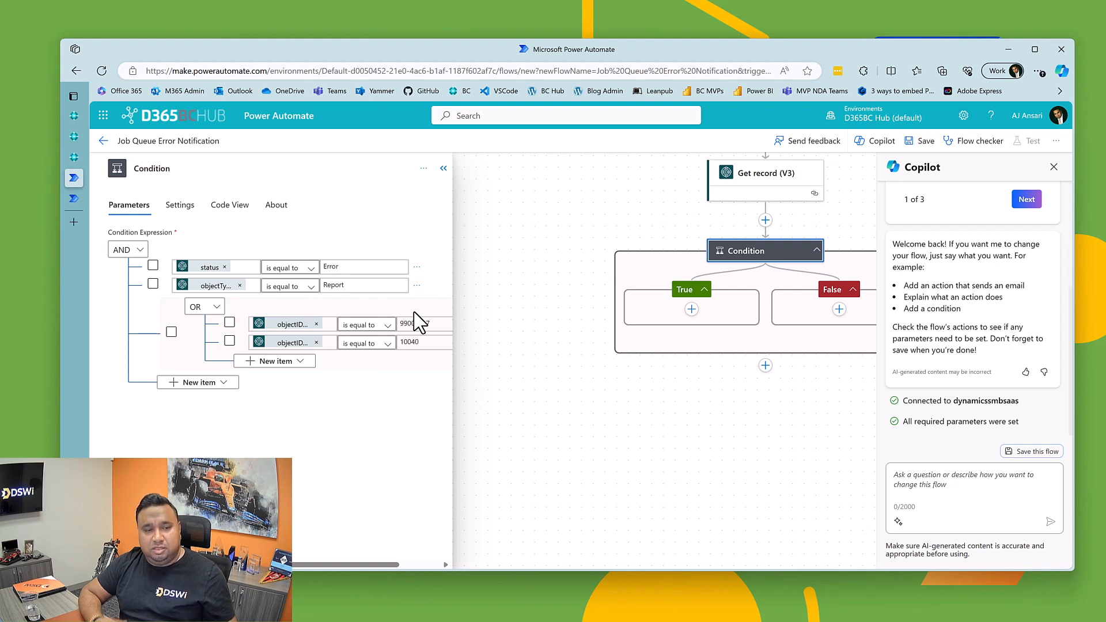
left_click(444, 169)
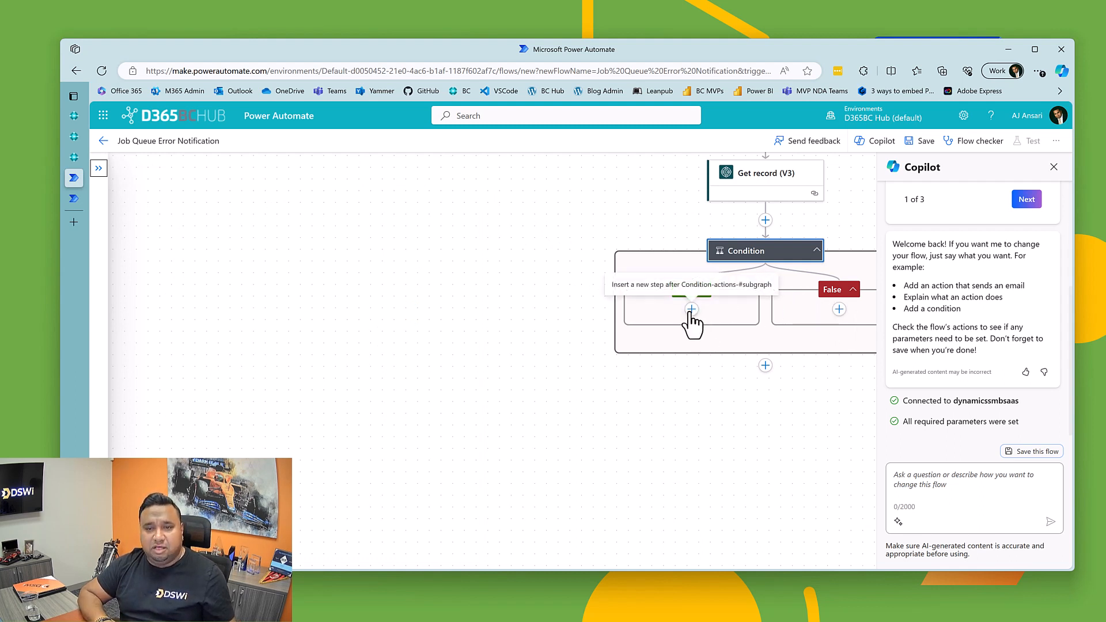
left_click_drag(383, 322, 262, 323)
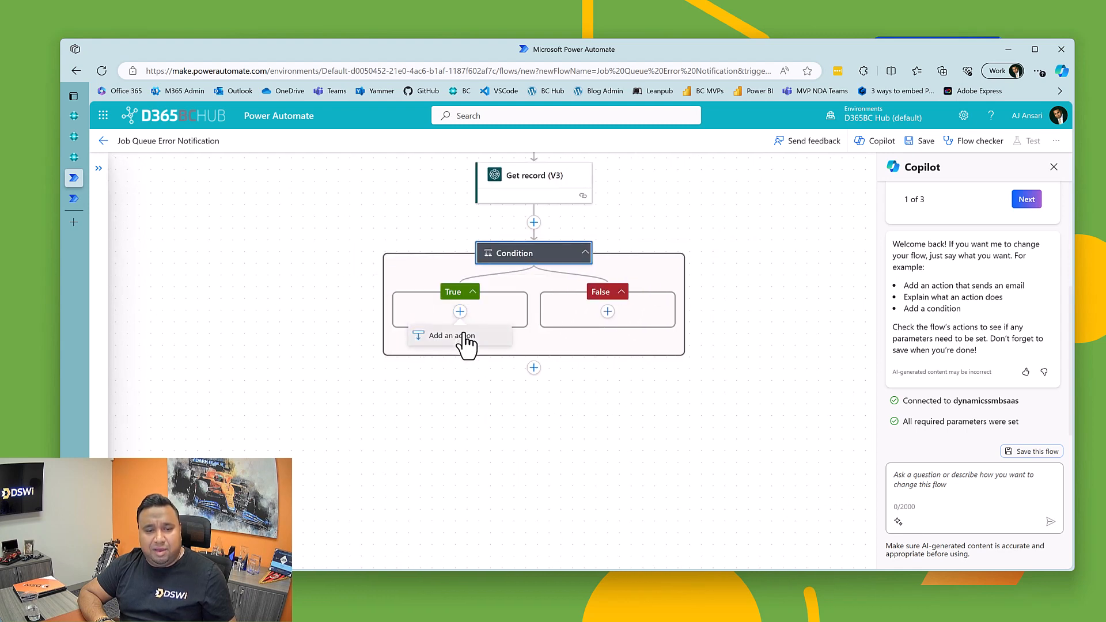
left_click(460, 311)
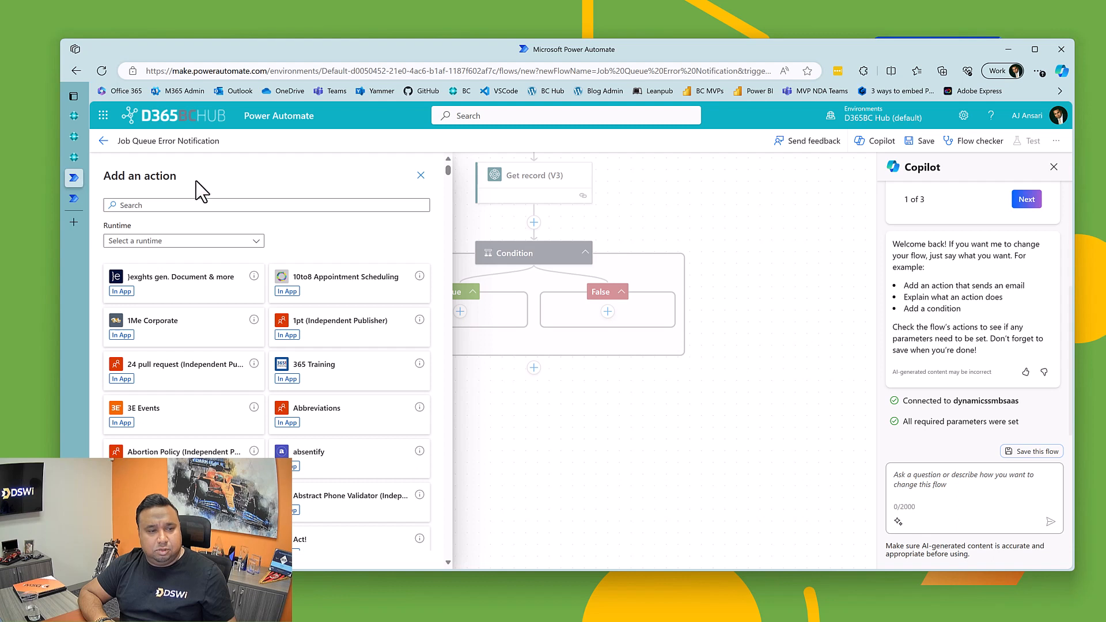
left_click(201, 205)
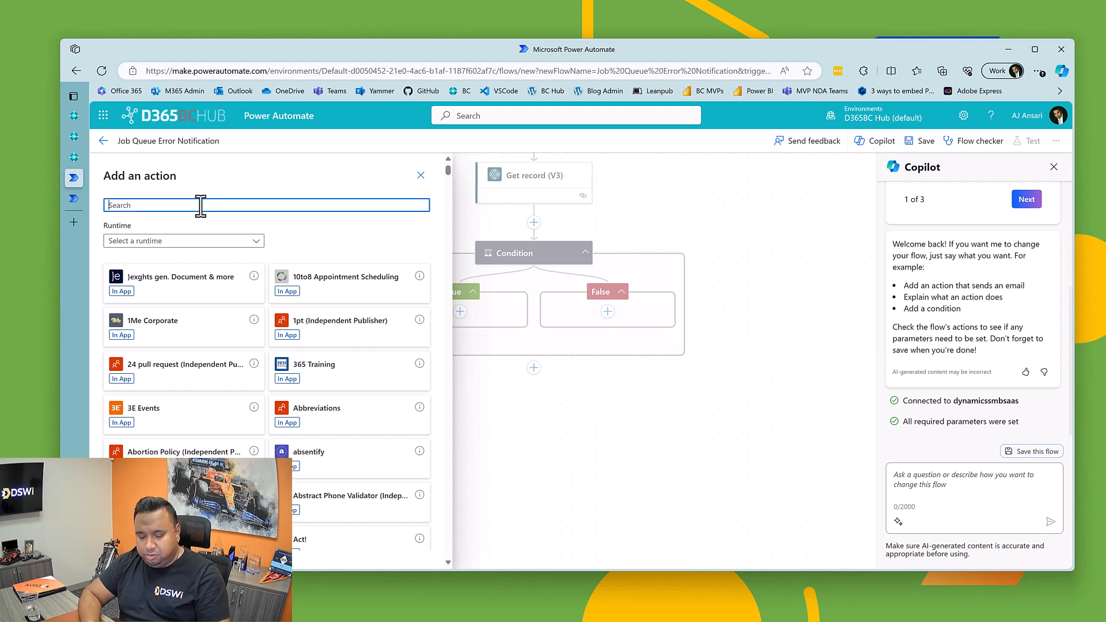
type("offi")
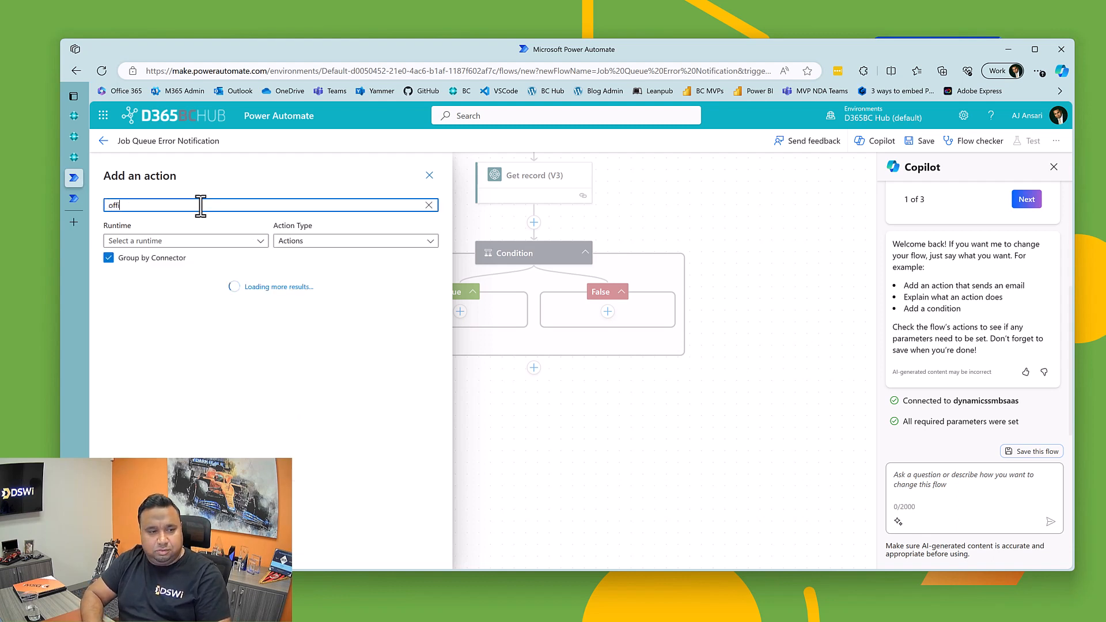
type("ce 365")
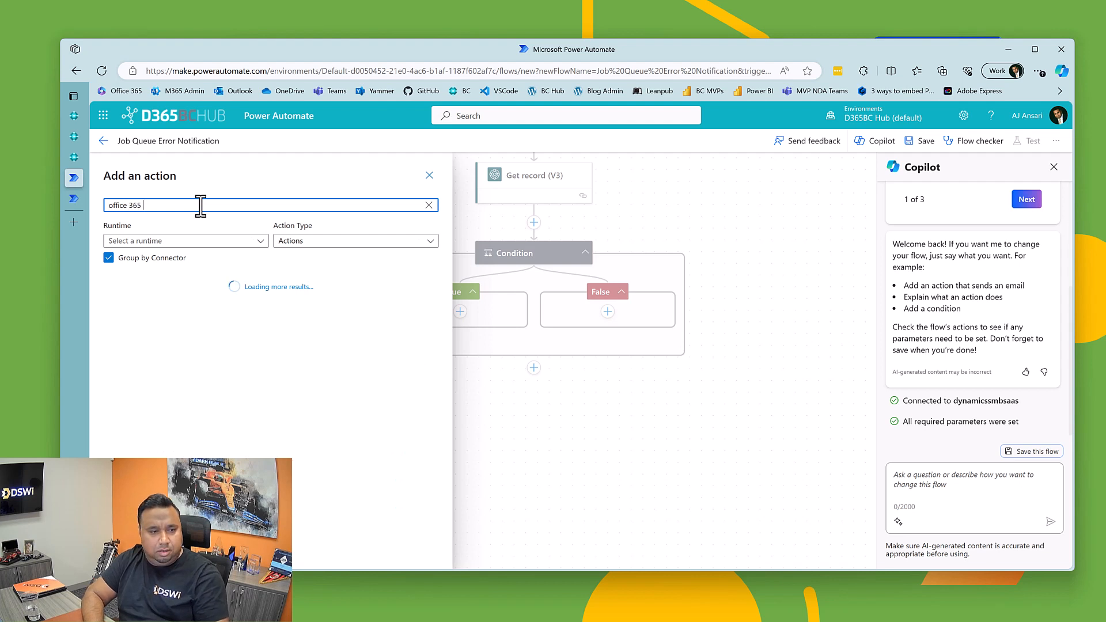
type(" ou")
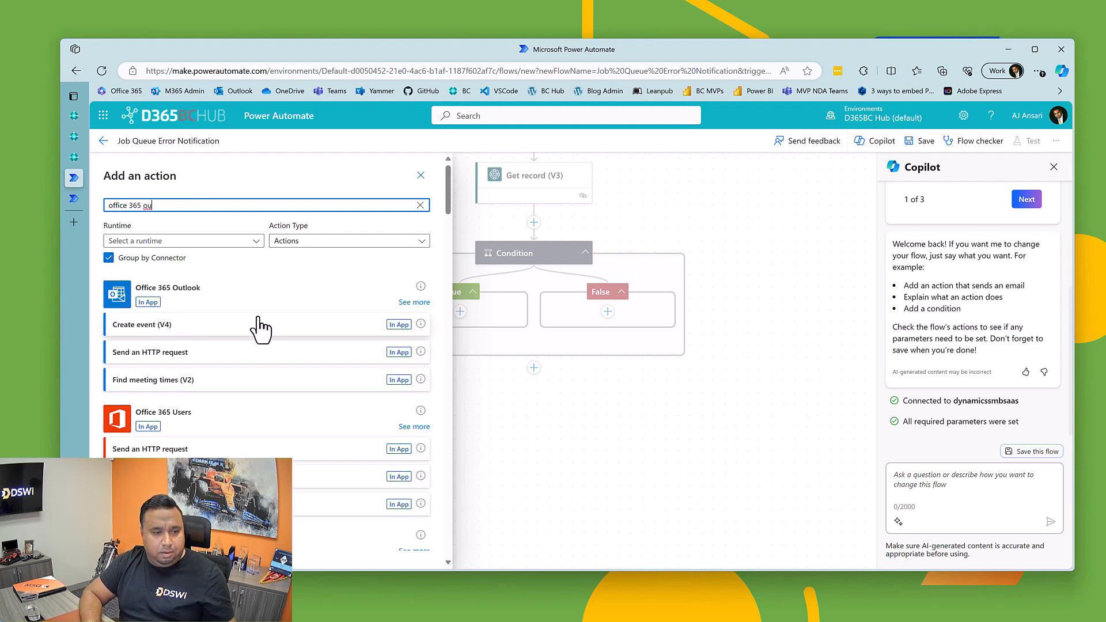
left_click(406, 303)
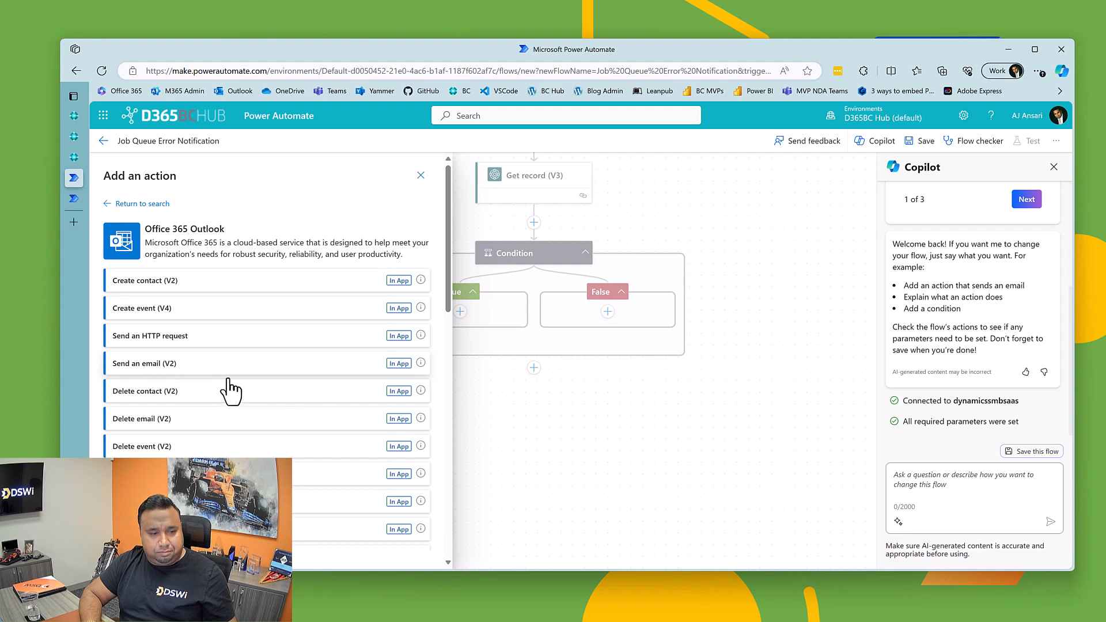
left_click(154, 364)
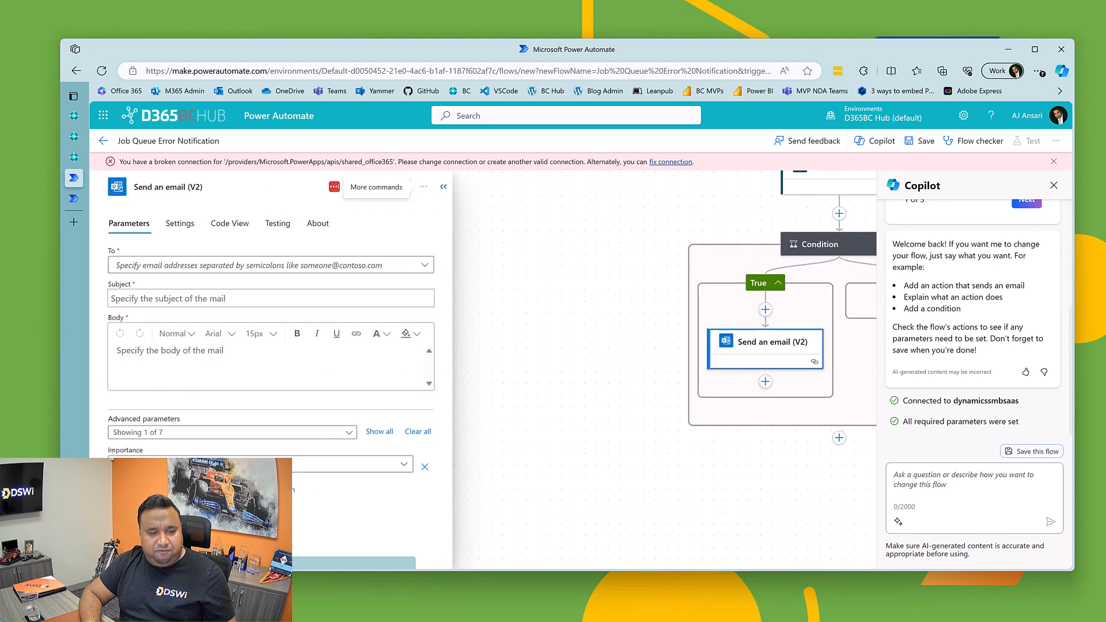
Step: Create a new Office 365 Outlook connection for the email action with the signed-in Microsoft account and dismiss the broken-connection warning
left_click(334, 187)
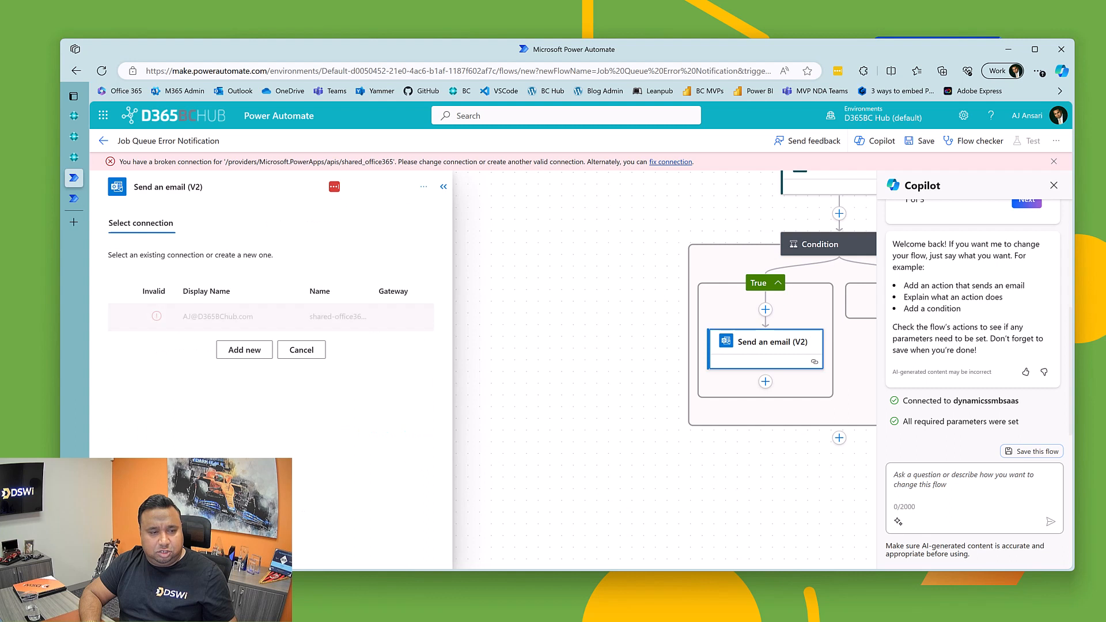
left_click(235, 349)
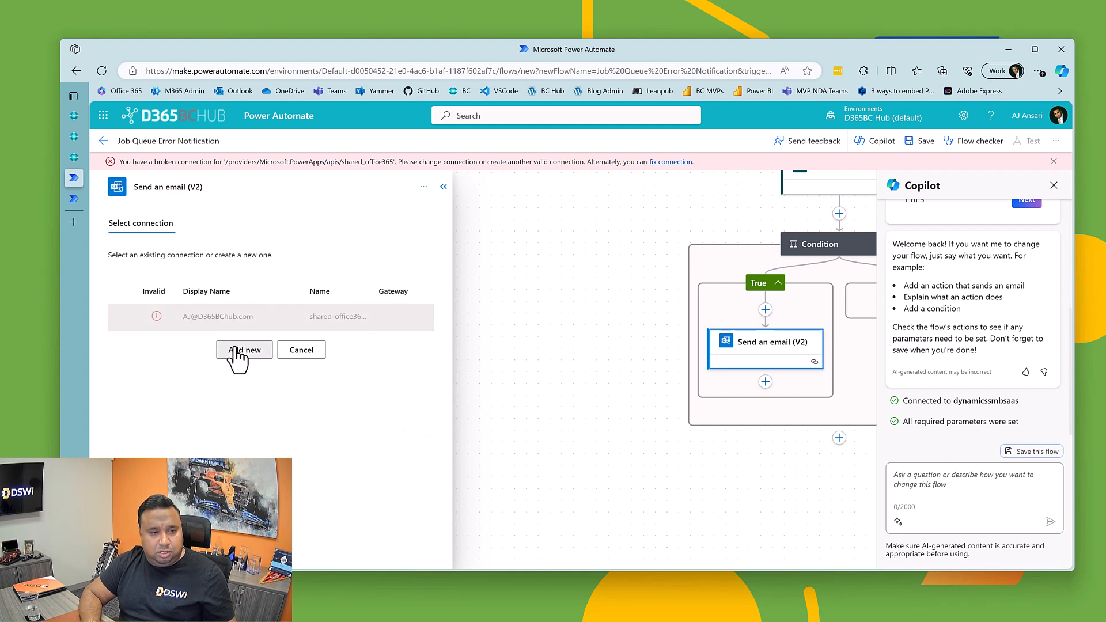
left_click(235, 299)
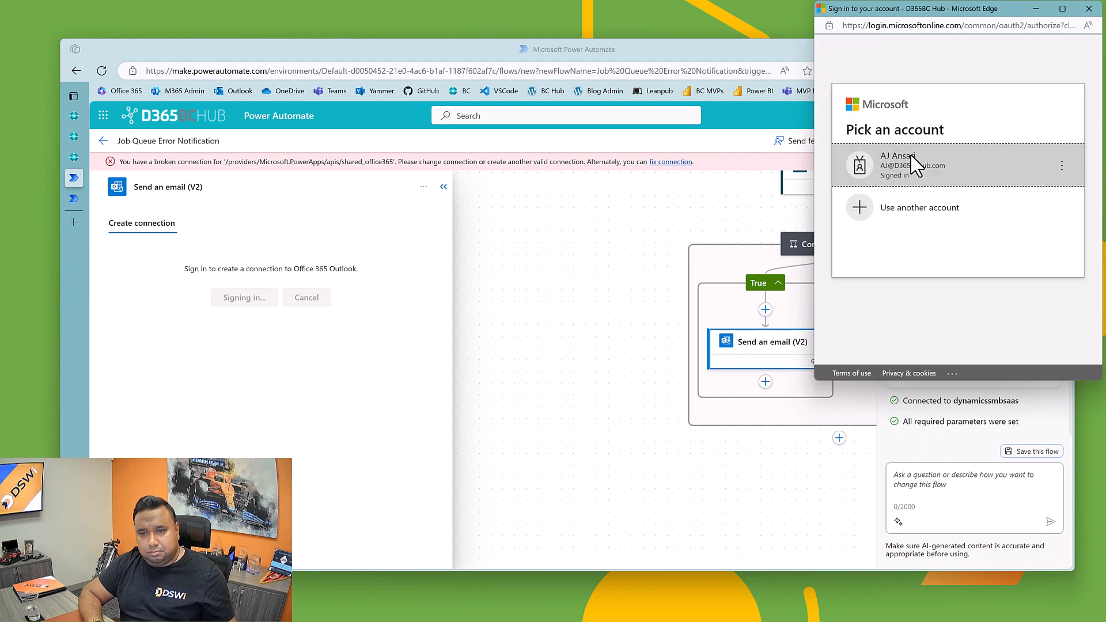
left_click(915, 167)
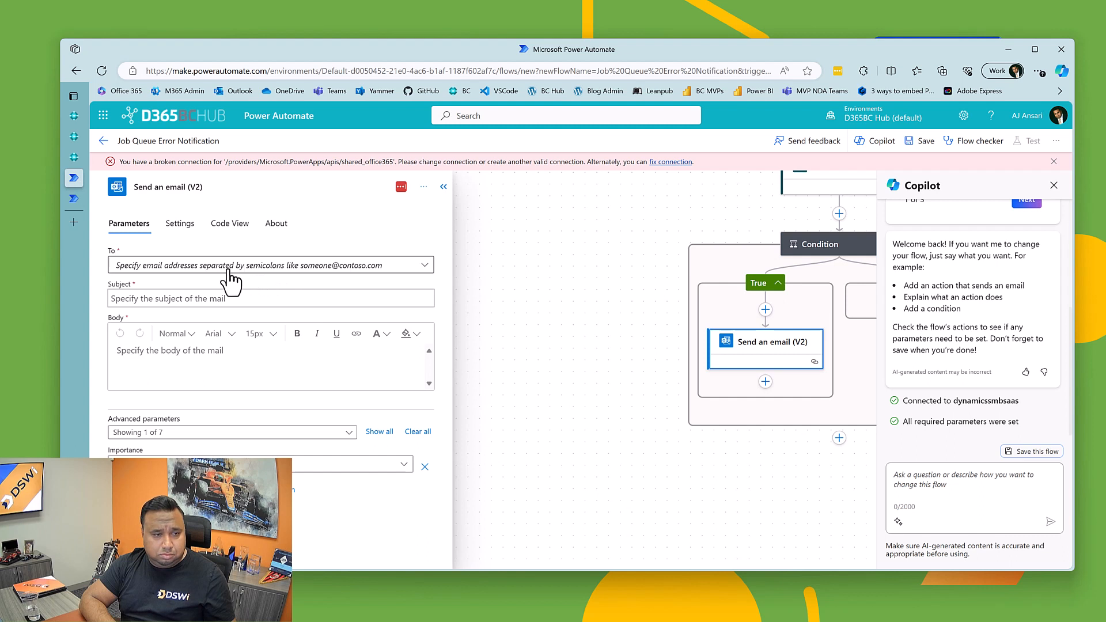
left_click(1053, 161)
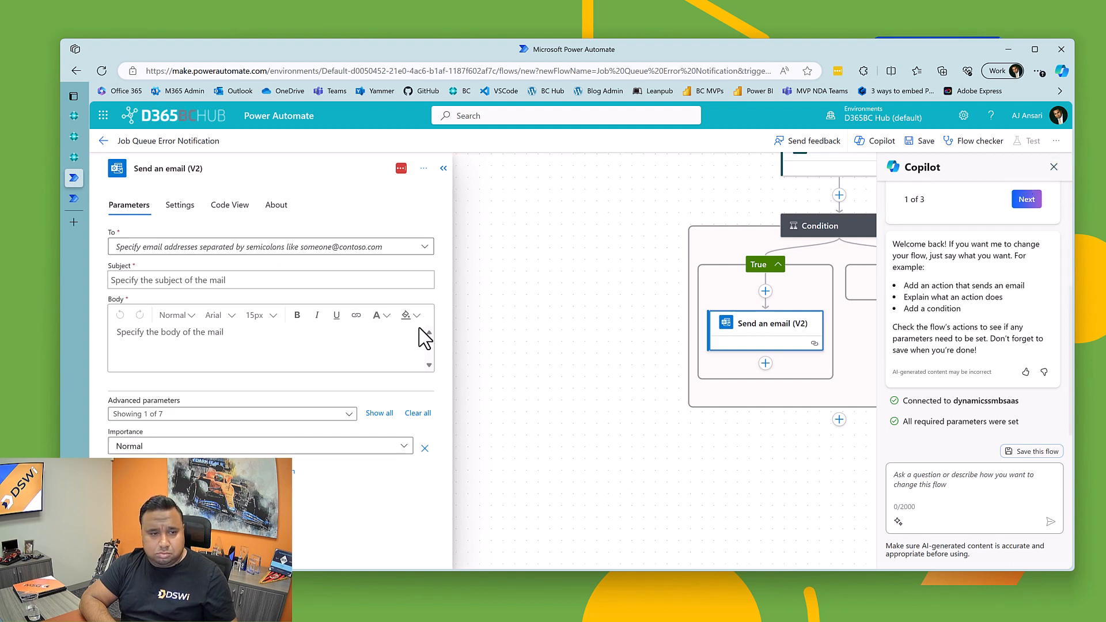
Step: Enter the recipient's email address as a custom value in the To field of the Send an email (V2) action
left_click(170, 248)
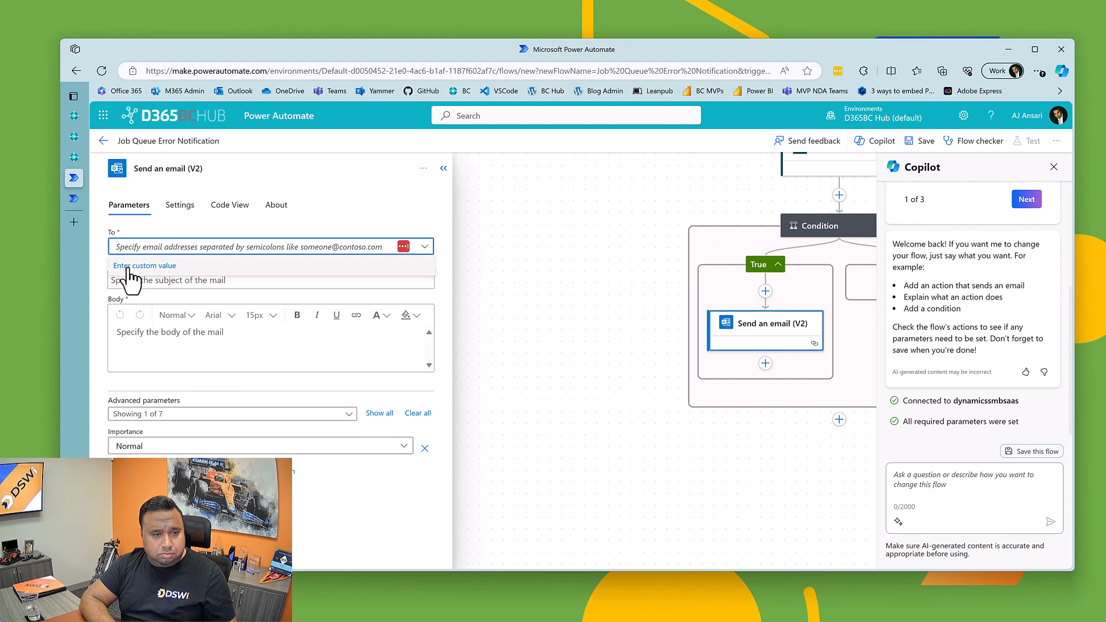
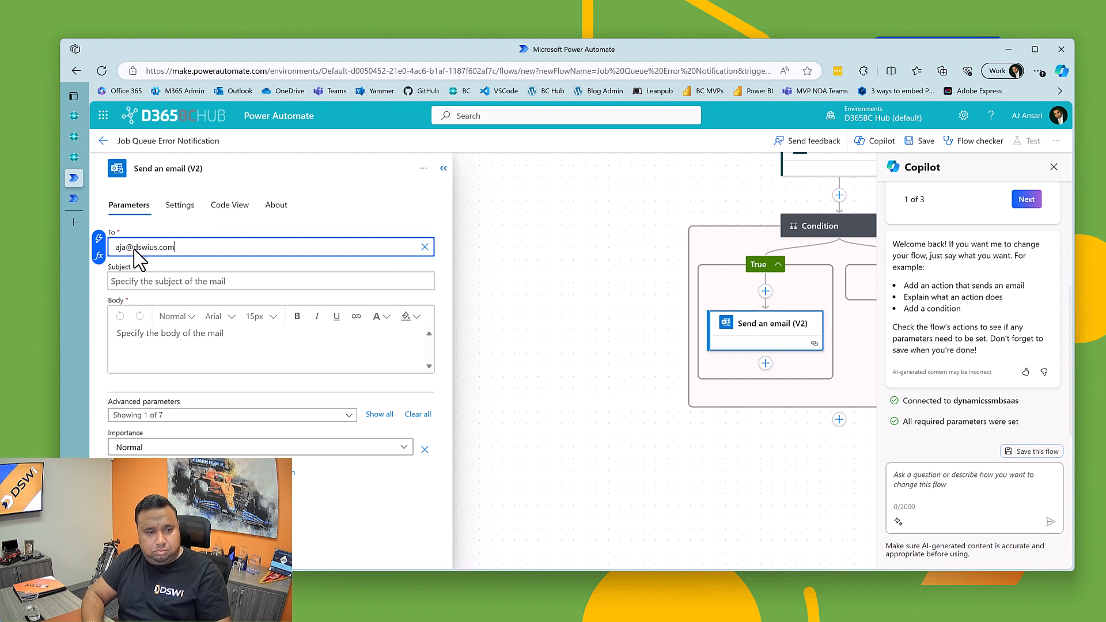
key("Tab")
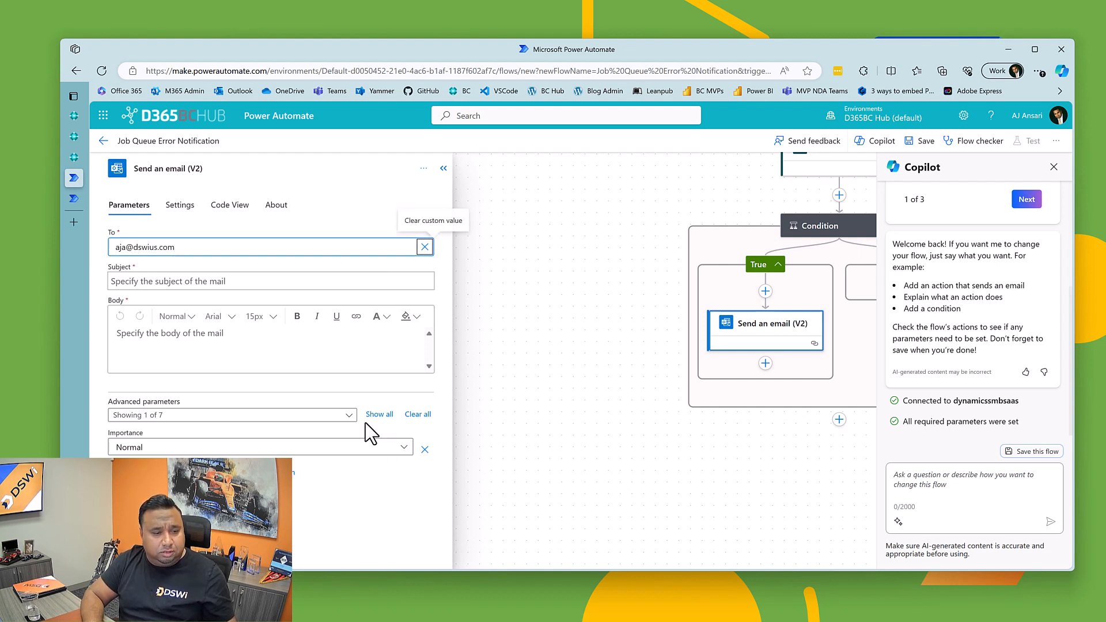
Step: Check the advanced parameters available for the email action and set its importance to High
left_click(252, 417)
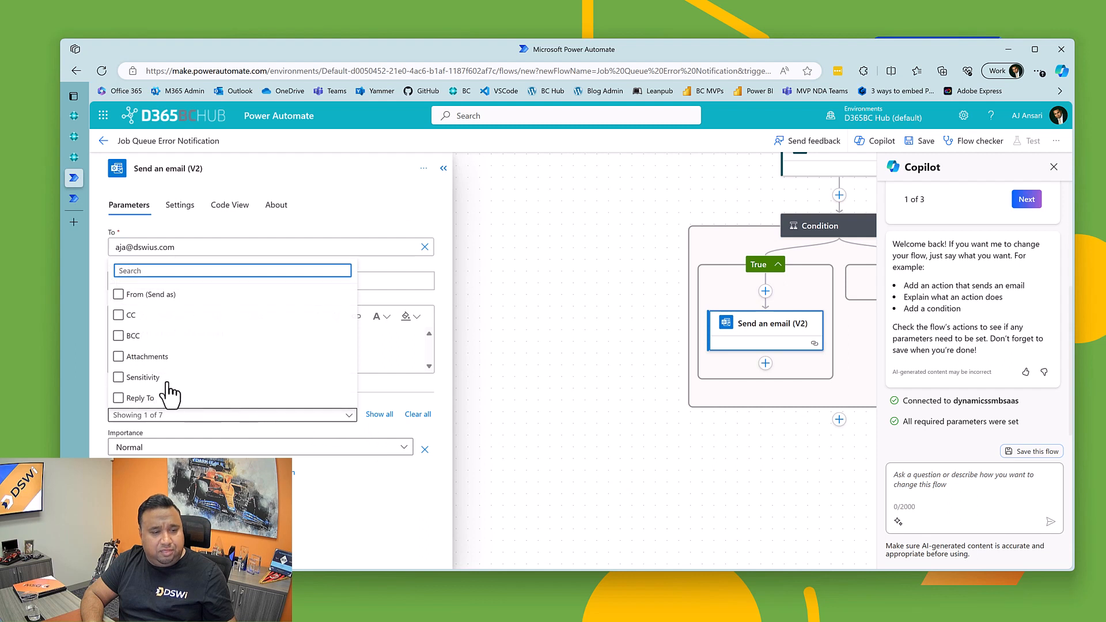
left_click(127, 316)
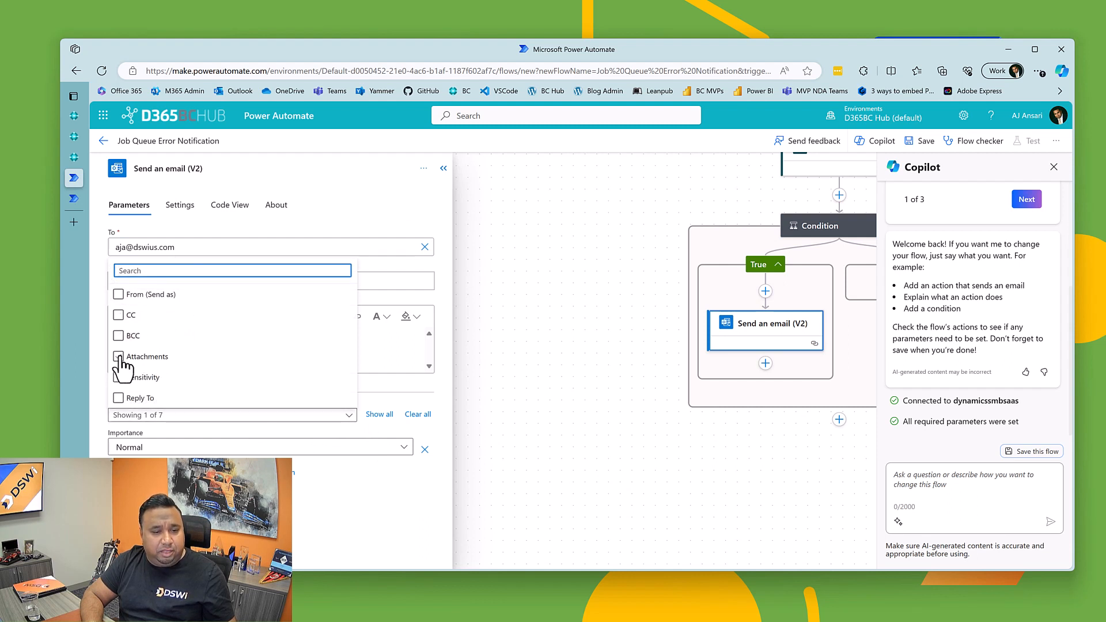
left_click(291, 531)
left_click(176, 448)
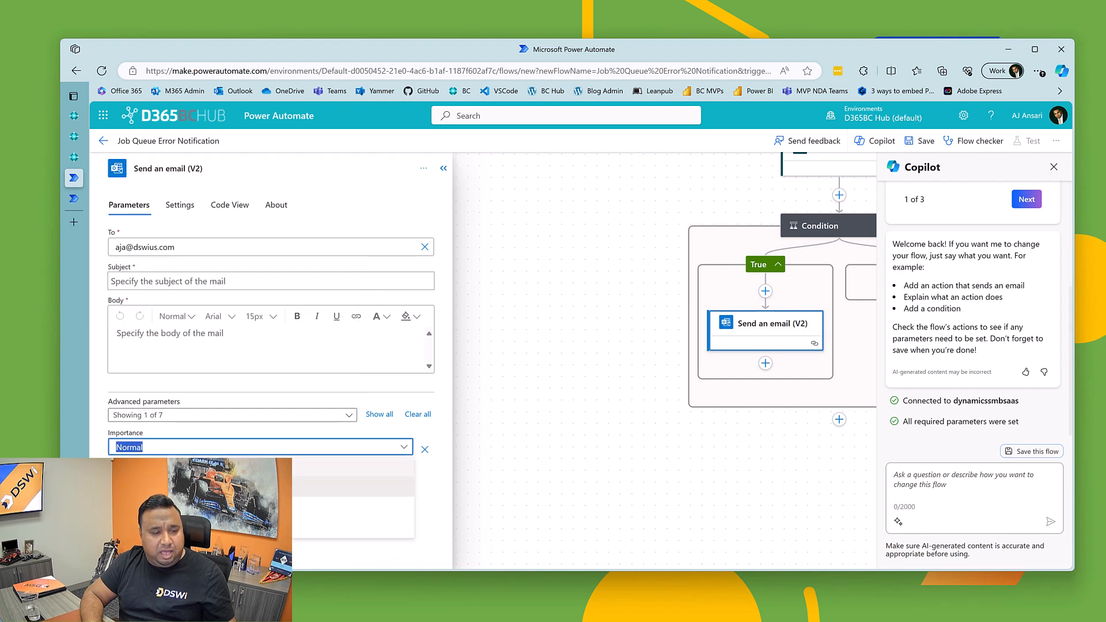
left_click(259, 497)
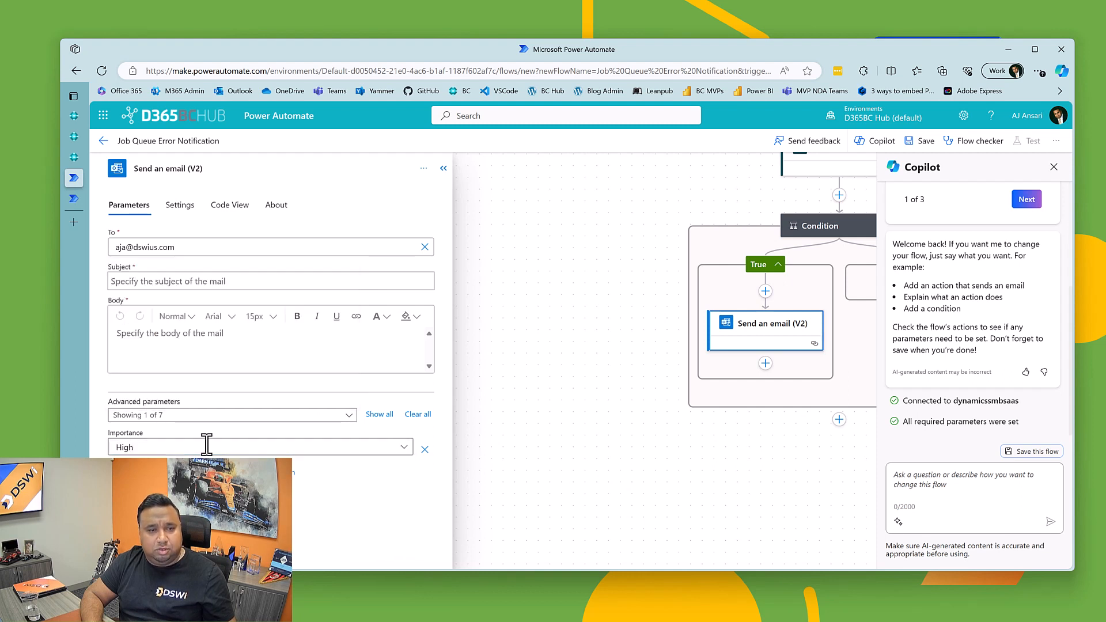
Step: Set the email's subject to "Job Queue Failure Notification"
left_click(155, 281)
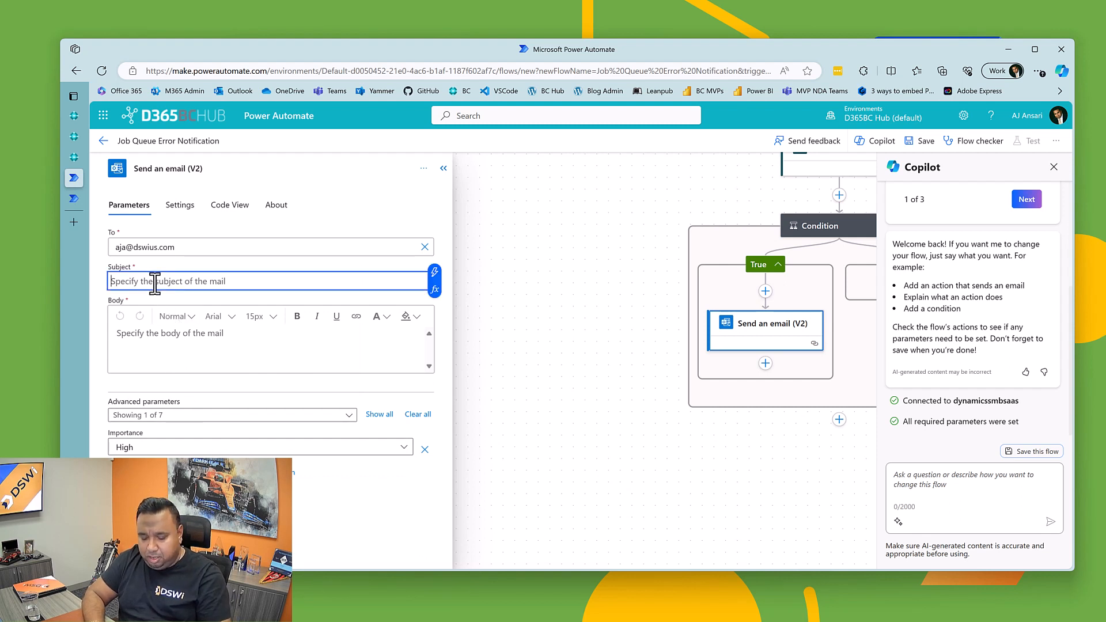
type("Job Queue Failu")
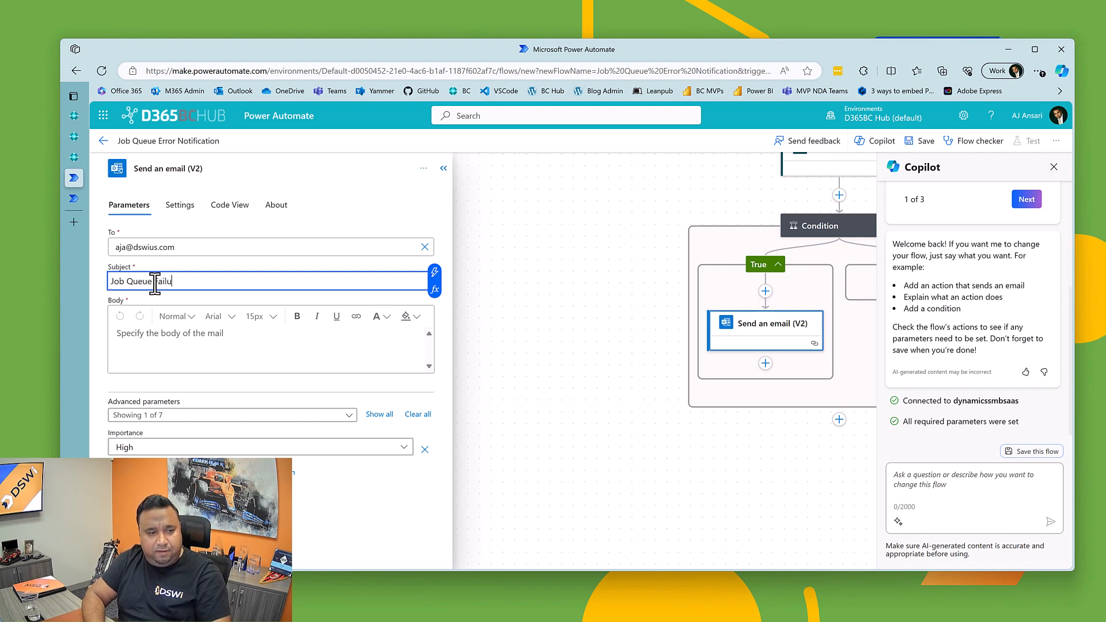
type("re Notification")
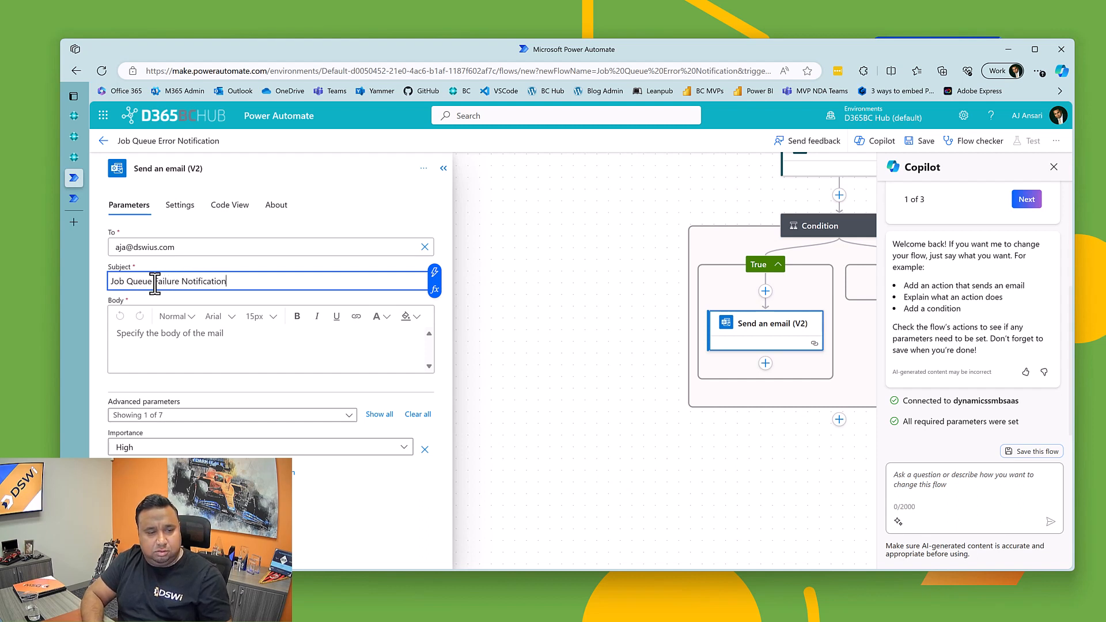
Step: Start the email's body text with "This is to inform you"
left_click(206, 340)
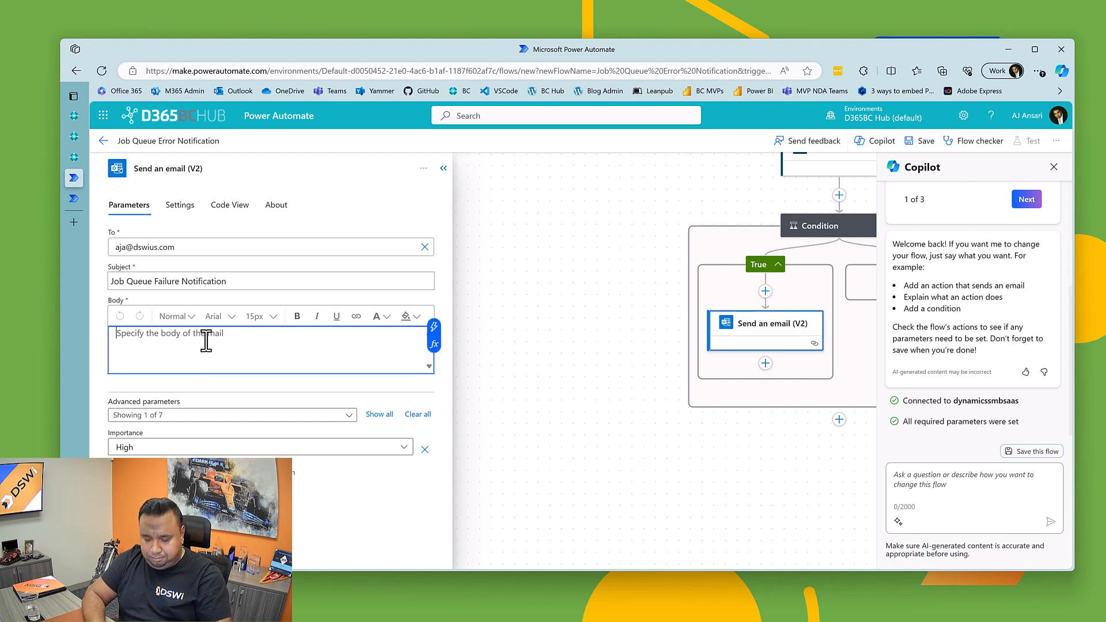
type("This is to ")
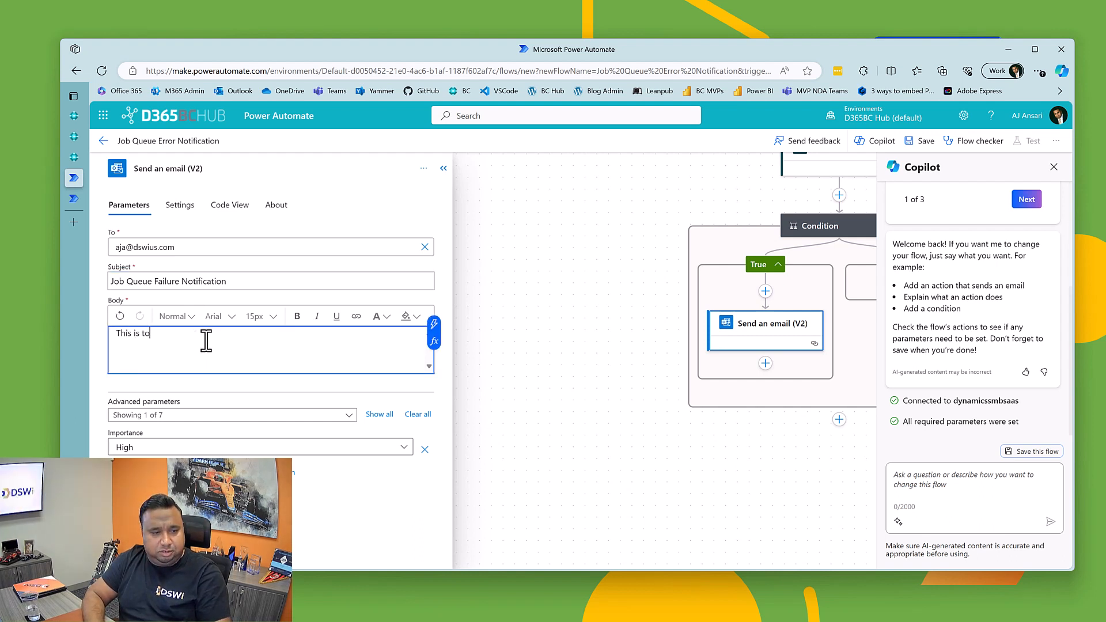
type("inform you that there is a failed Job Queue Entry. Details are shown below")
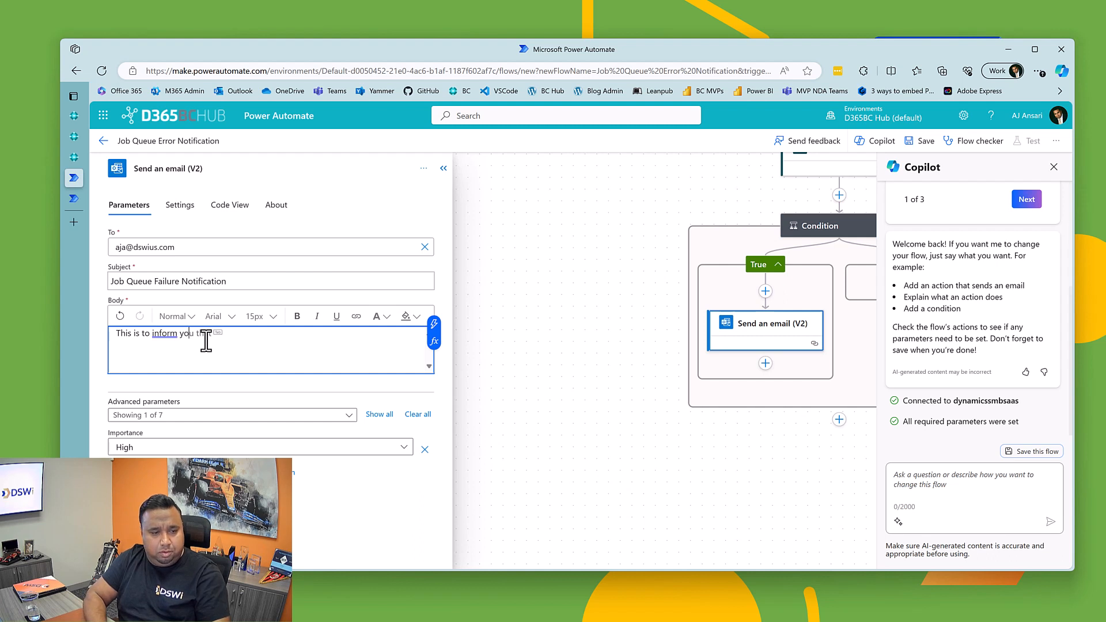
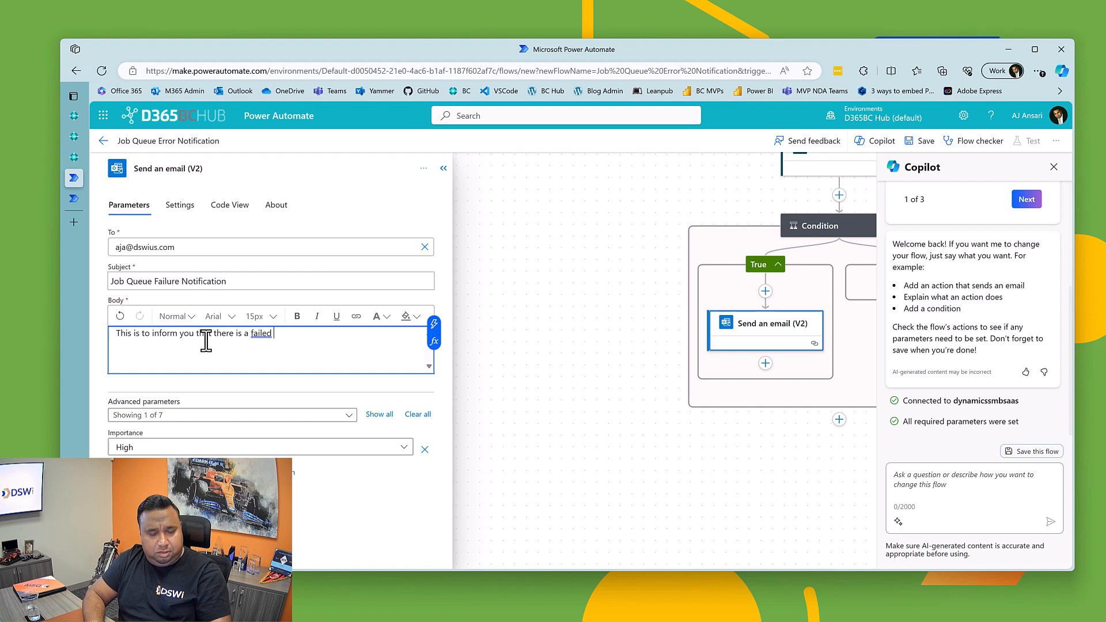
Step: Complete the email's opening text with "that there is a failed Job Queue Entry. Details are shown below:" followed by a blank line
type("Queue Entry. Details are show")
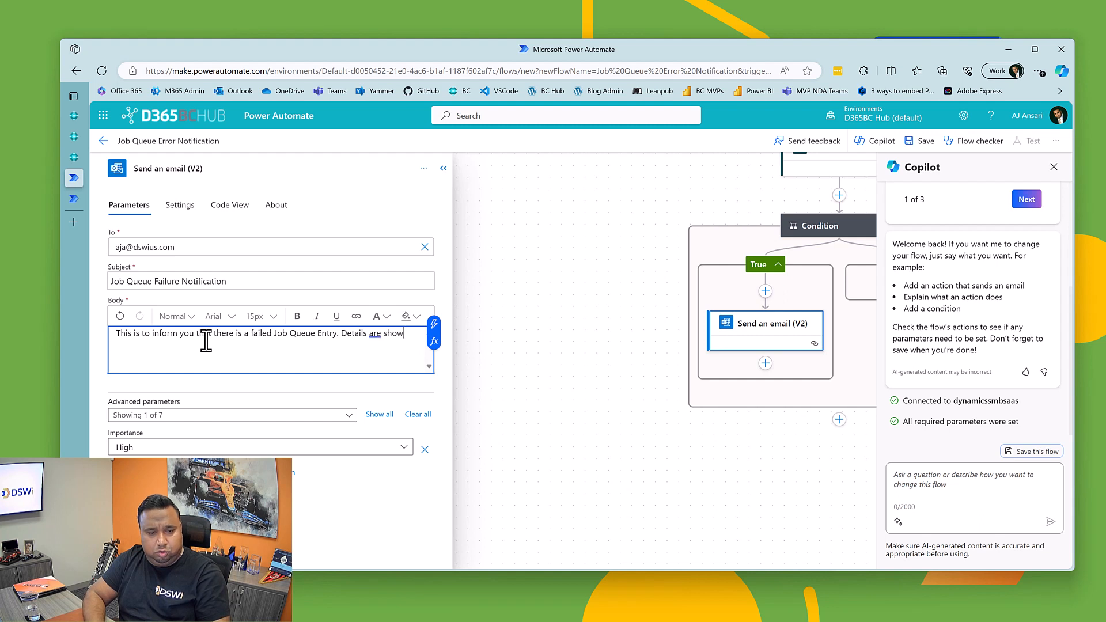
type(":")
key("Return")
key("Return")
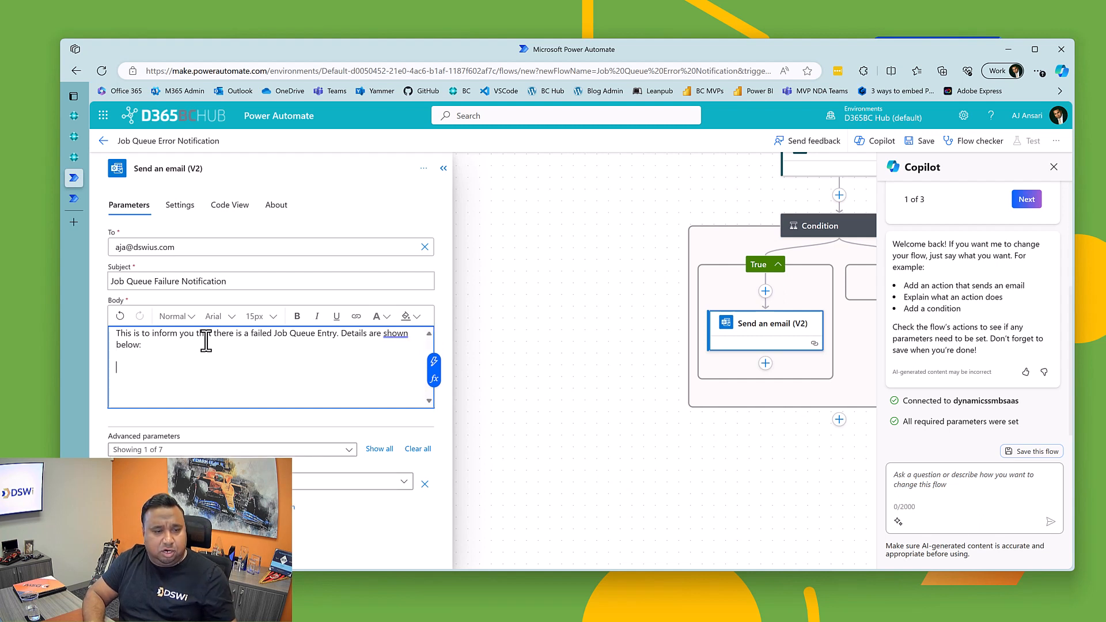
Step: Add a "Company:" line to the email body with the Display Name value from Get record (V3) 1
type("Compan")
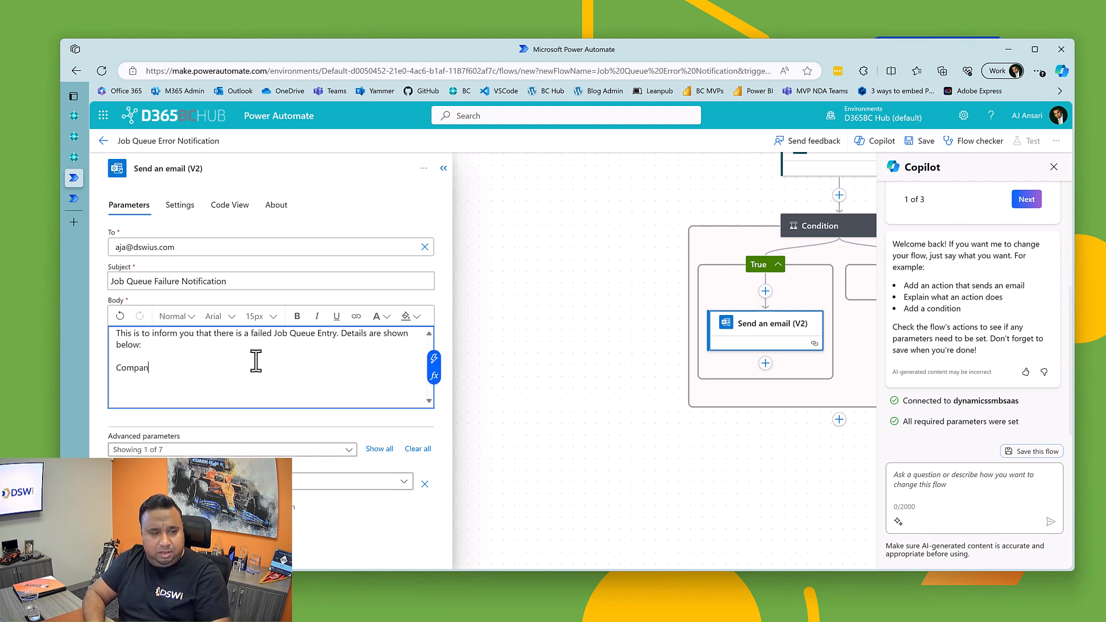
type("y:")
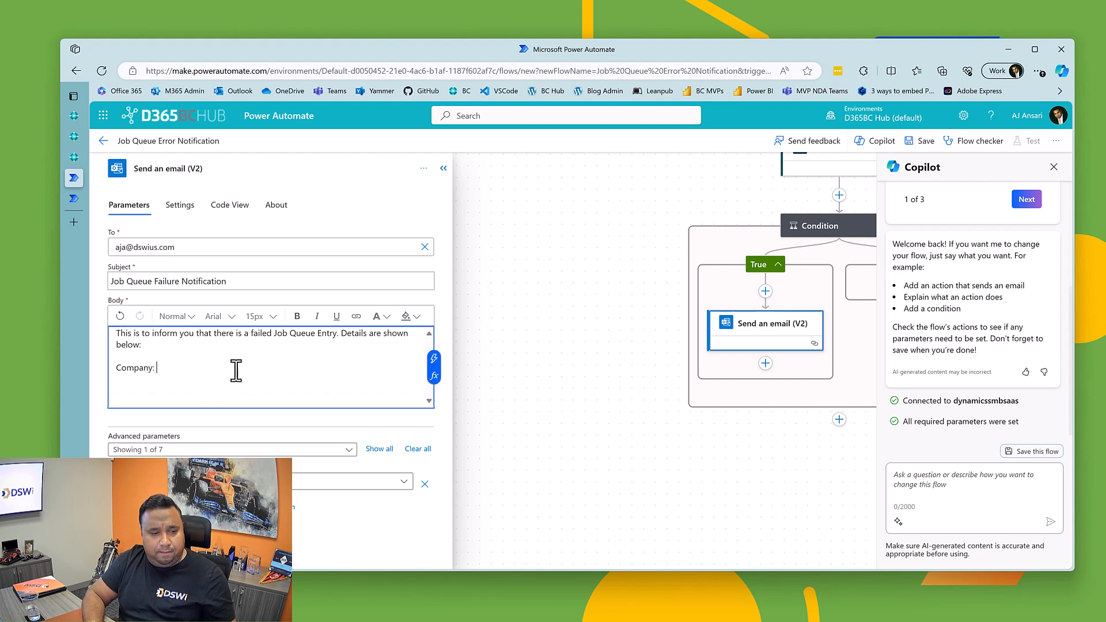
left_click(433, 360)
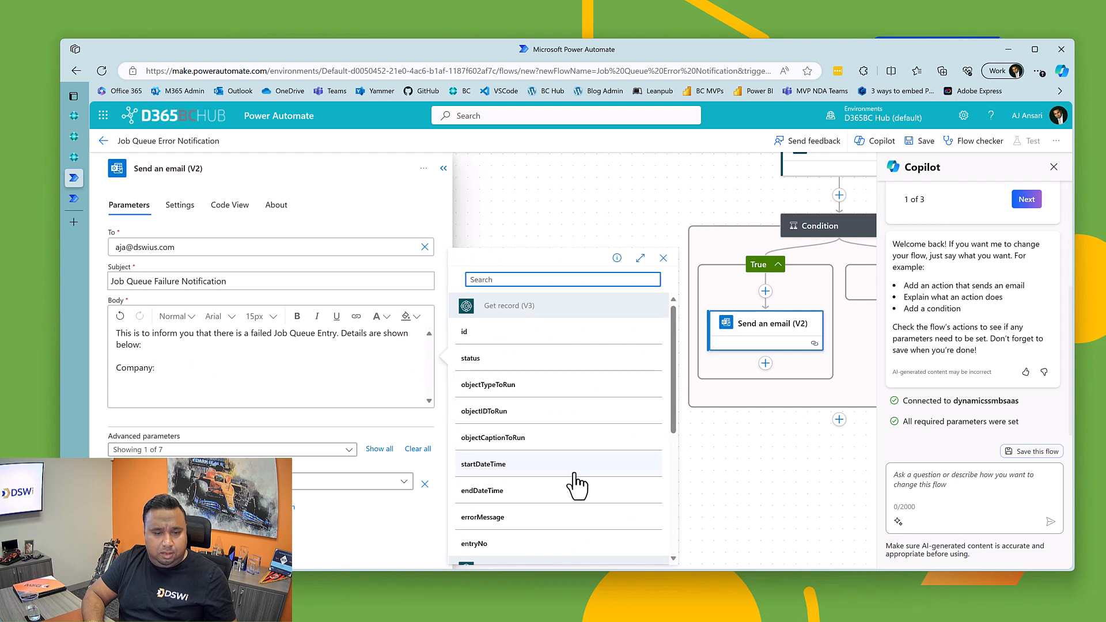
scroll(575, 486, "down", 5)
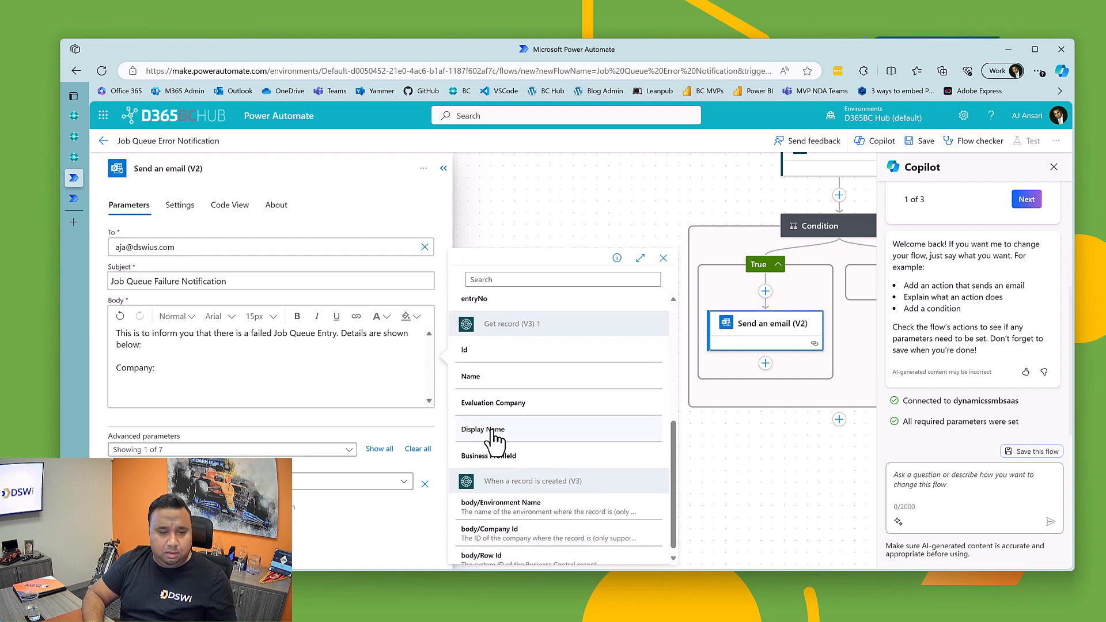
left_click(490, 429)
key("Return")
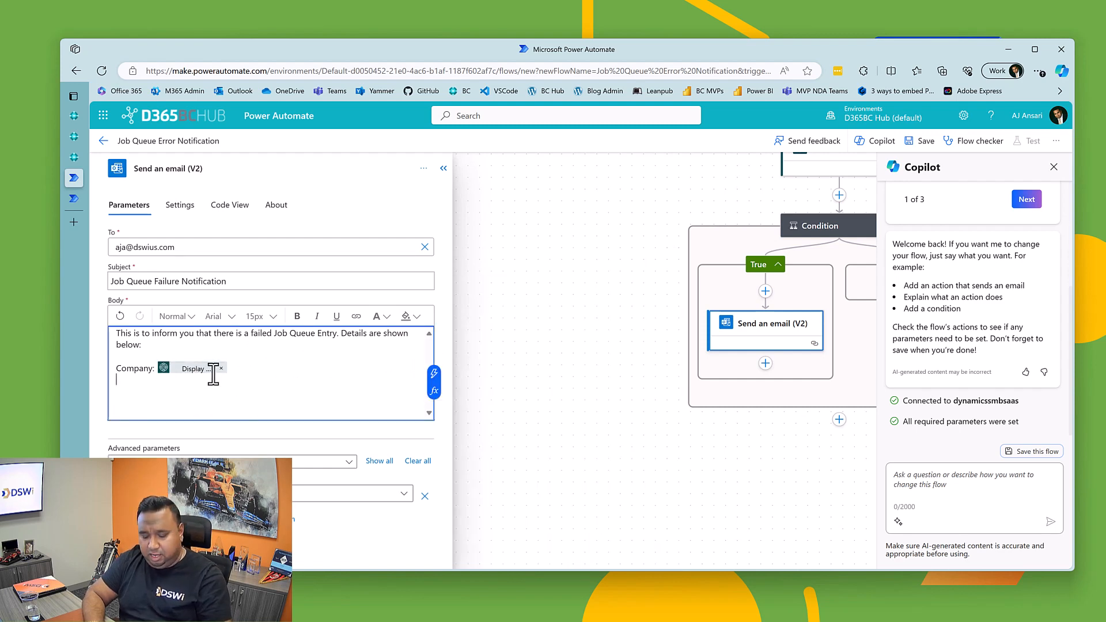
Step: Add an "Environment:" line with the trigger's body/Environment Name value, followed by a blank line
type("Environment:")
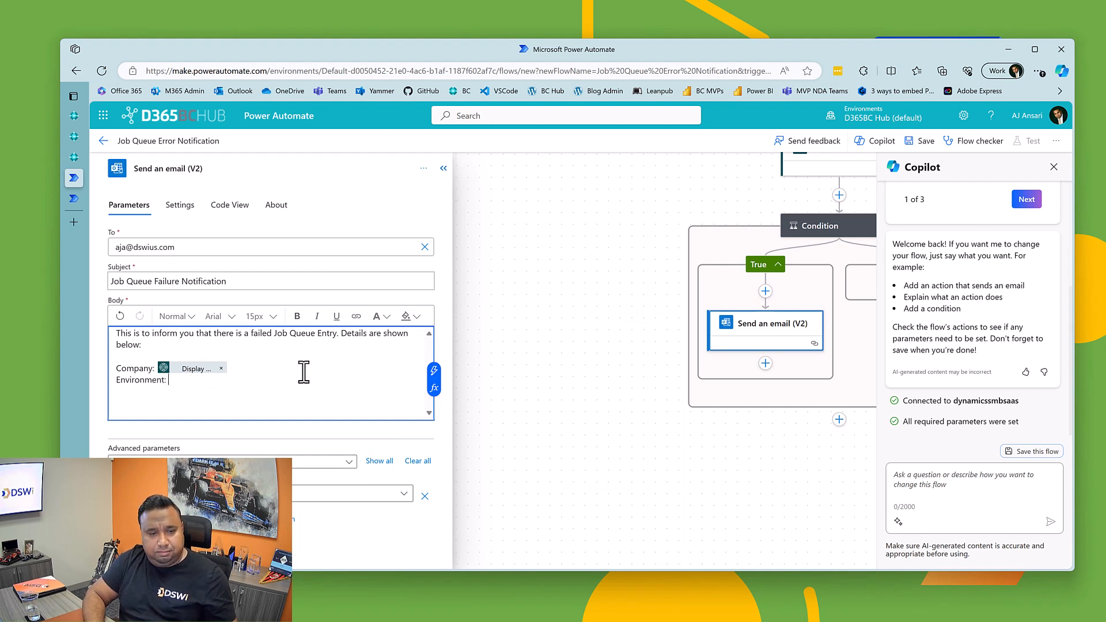
left_click(434, 371)
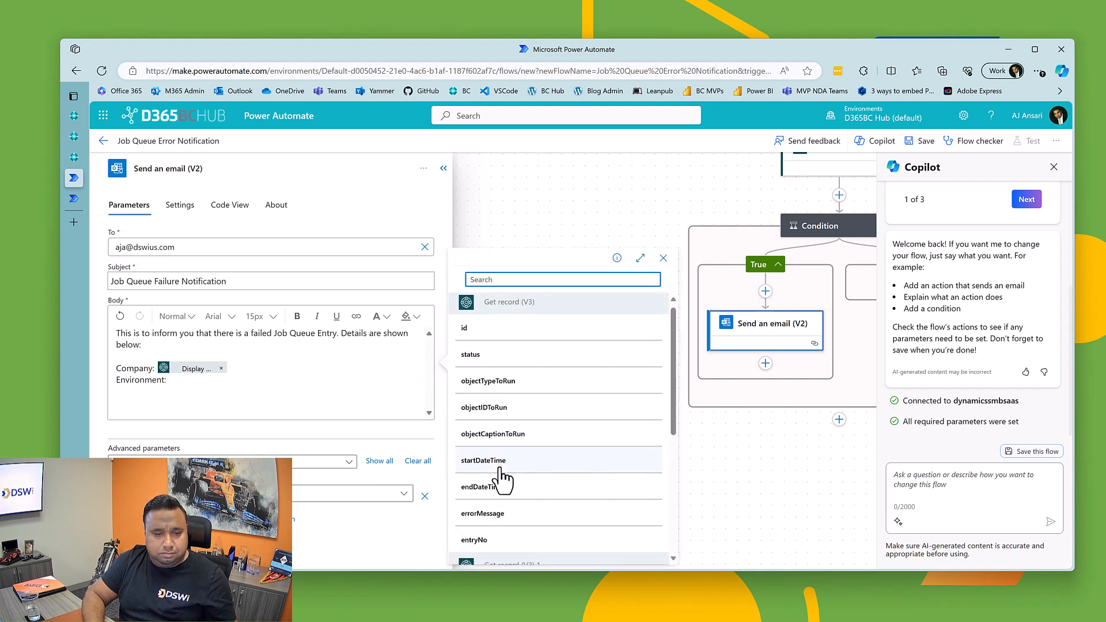
scroll(504, 498, "down", 5)
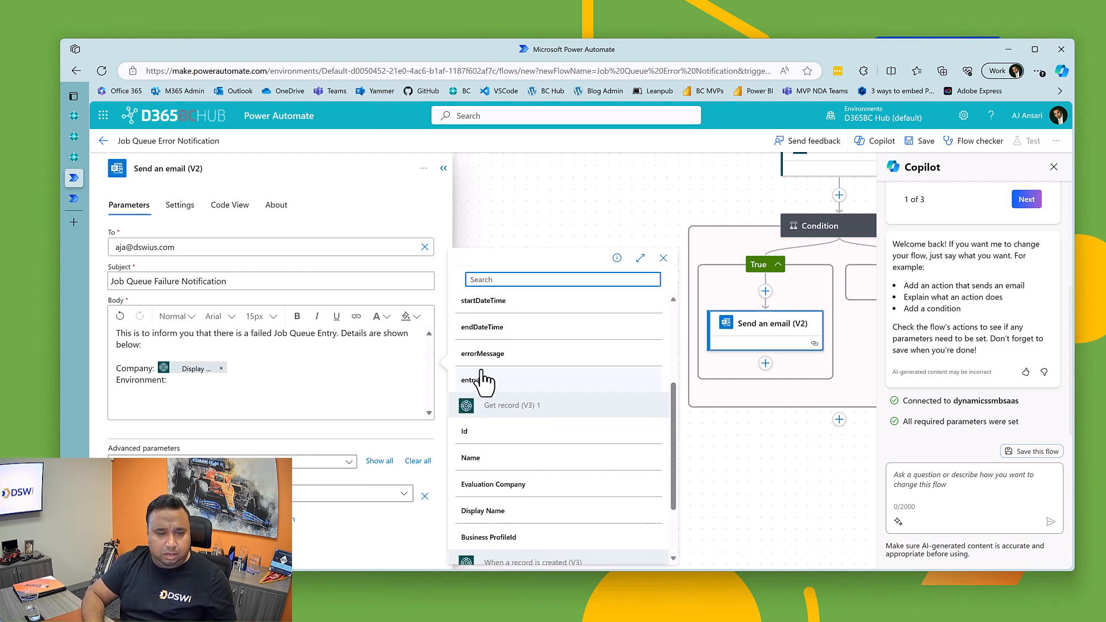
scroll(490, 495, "up", 1)
scroll(493, 437, "down", 4)
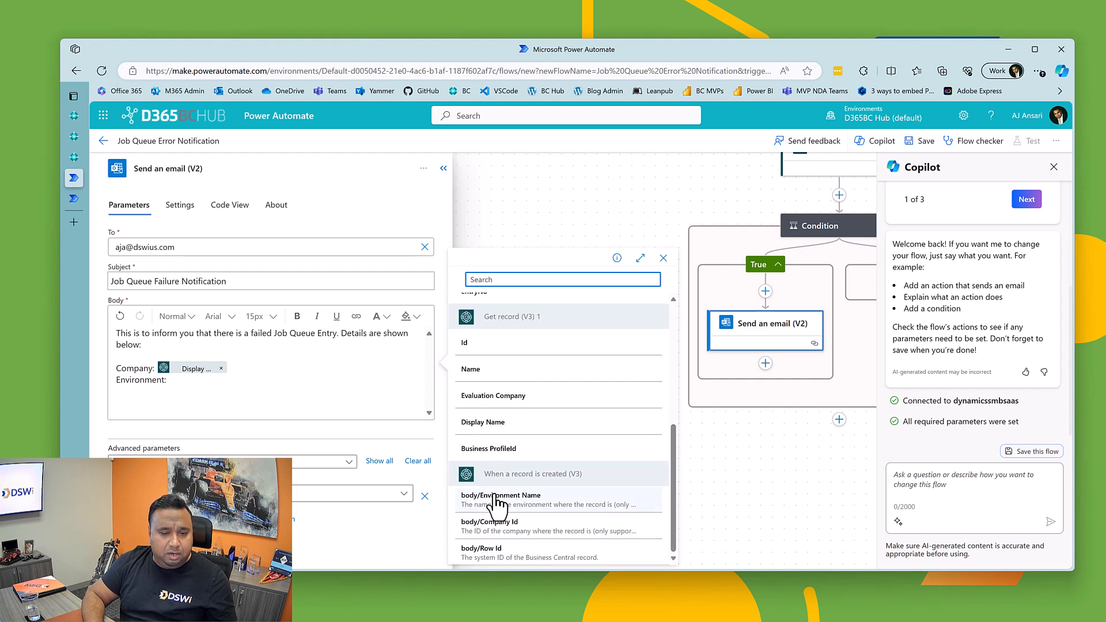
left_click(490, 495)
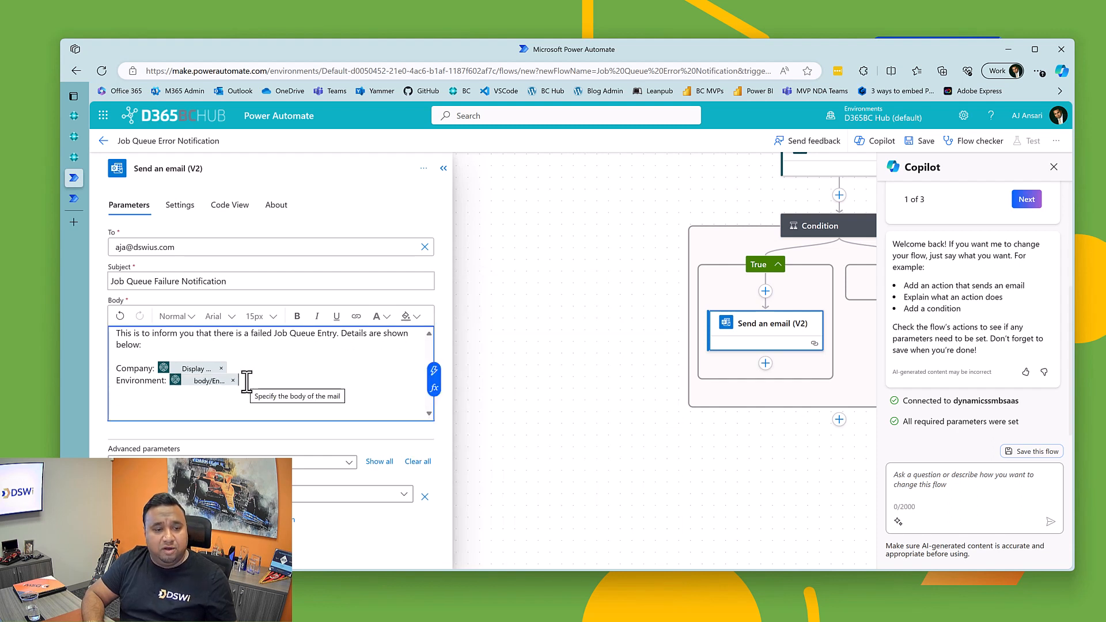
key("Return")
key("Return")
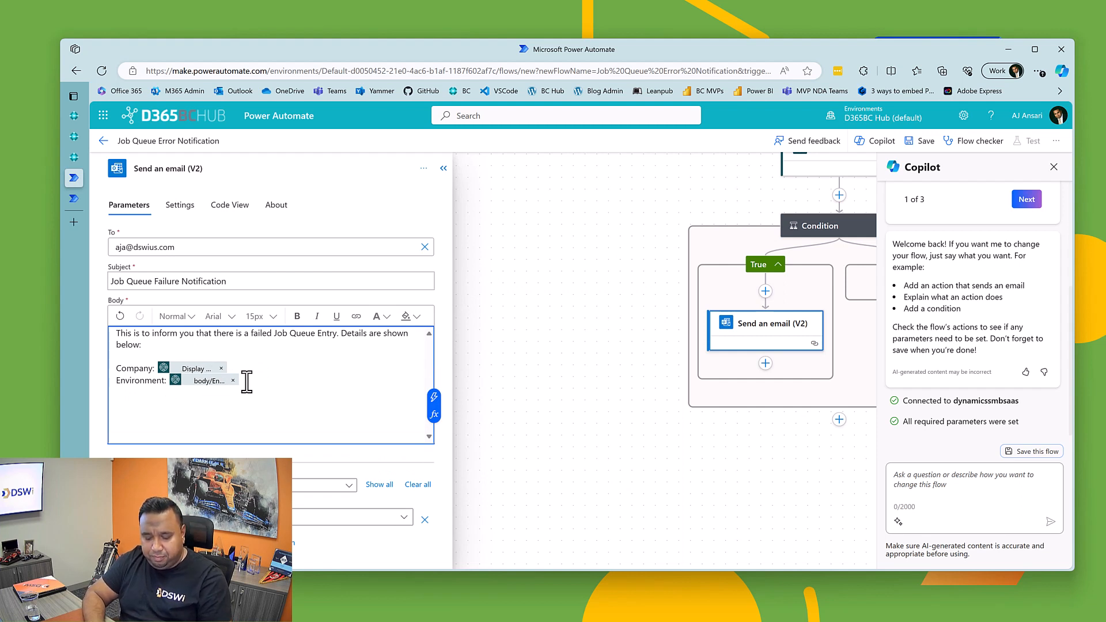
type("Stat")
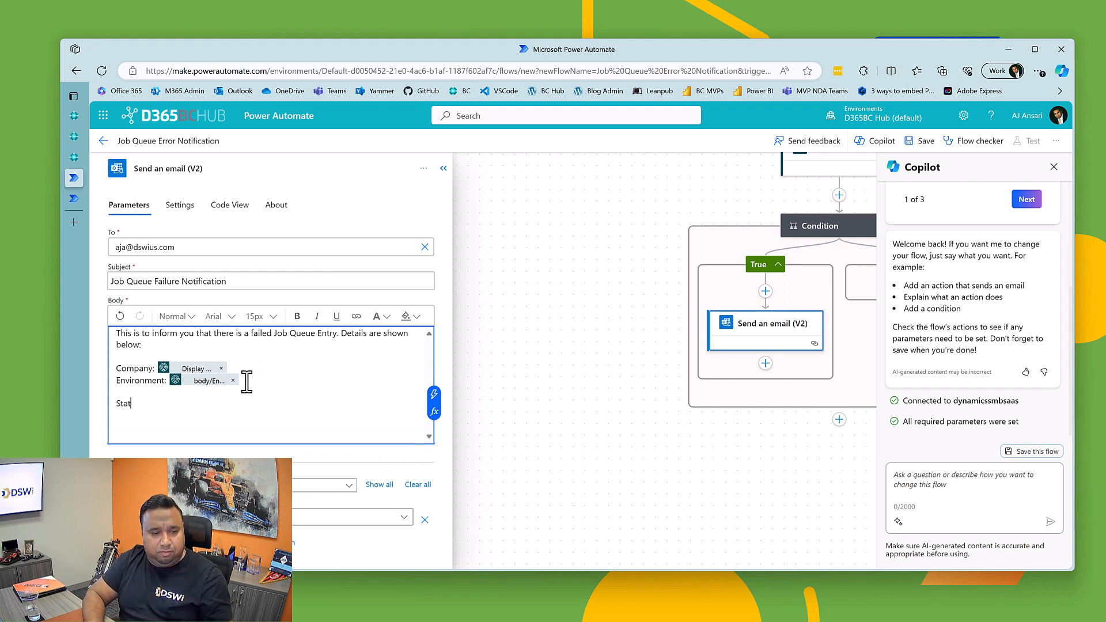
key("BackSpace")
key("BackSpace")
key("BackSpace")
key("BackSpace")
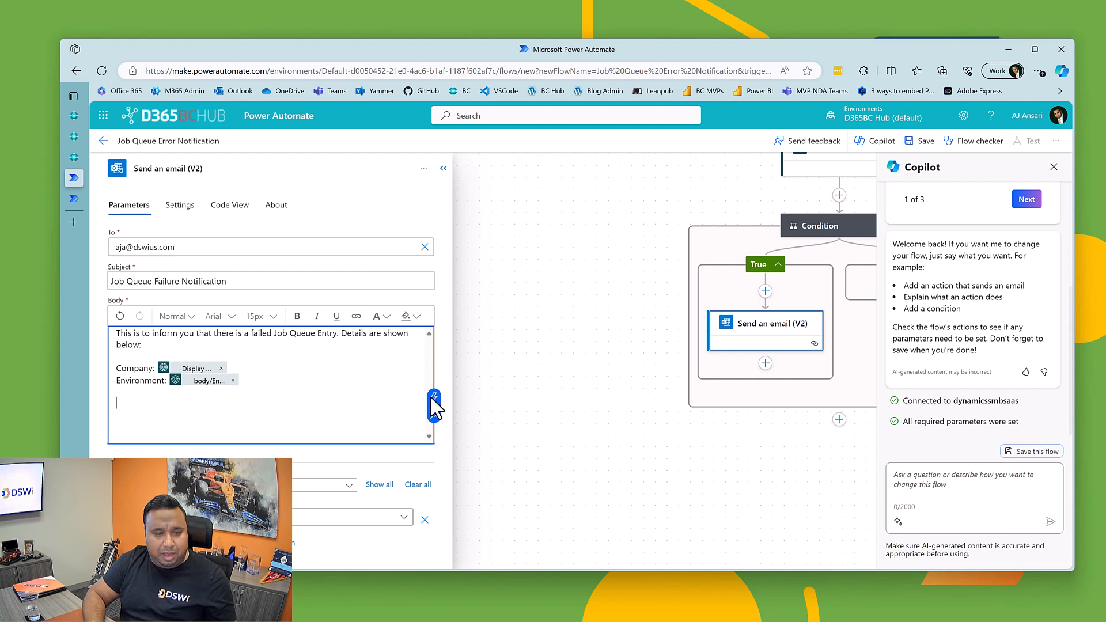
Step: Insert the status value from Get record (V3) on its own line below the environment details
left_click(433, 398)
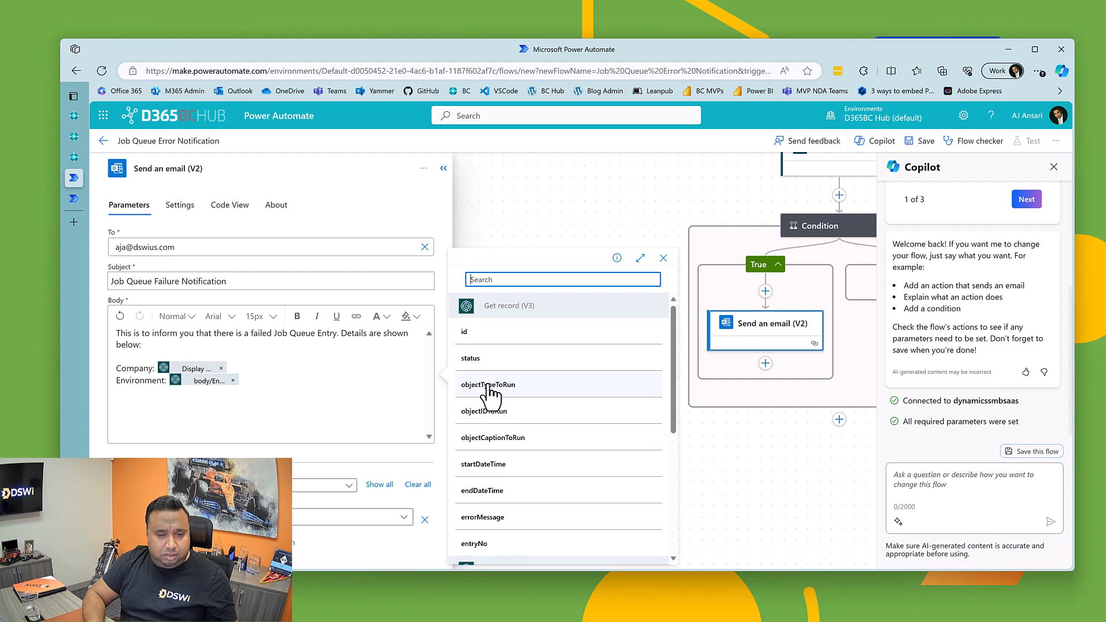
left_click(477, 358)
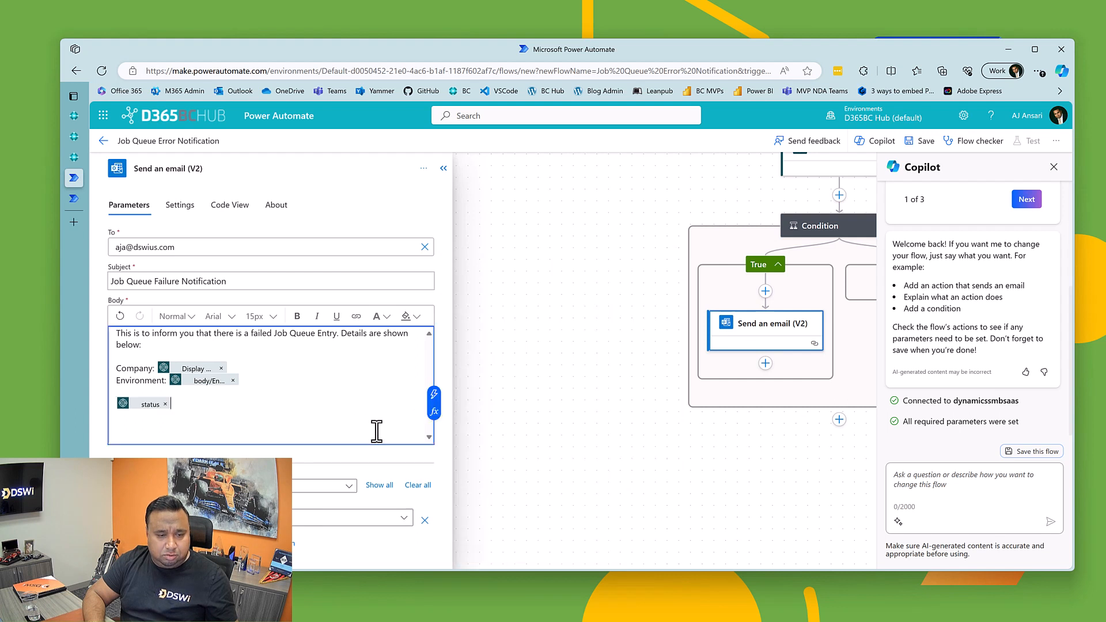
left_click(432, 404)
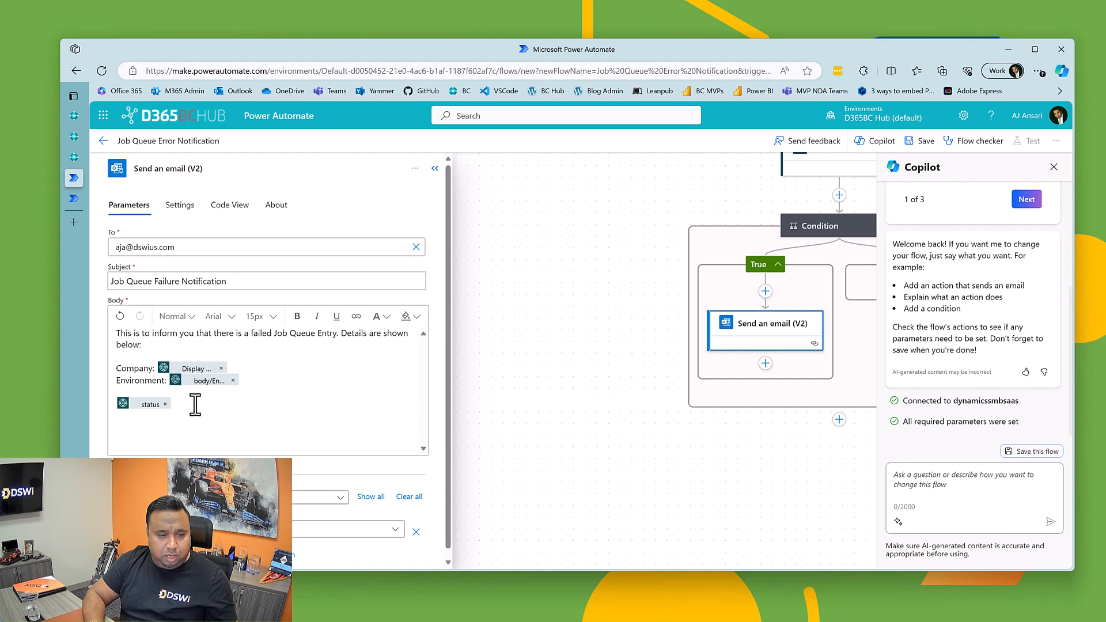
Step: Insert the objectTypeToRun, objectIDToRun and objectCaptionToRun values together on the line below the status value
left_click(124, 416)
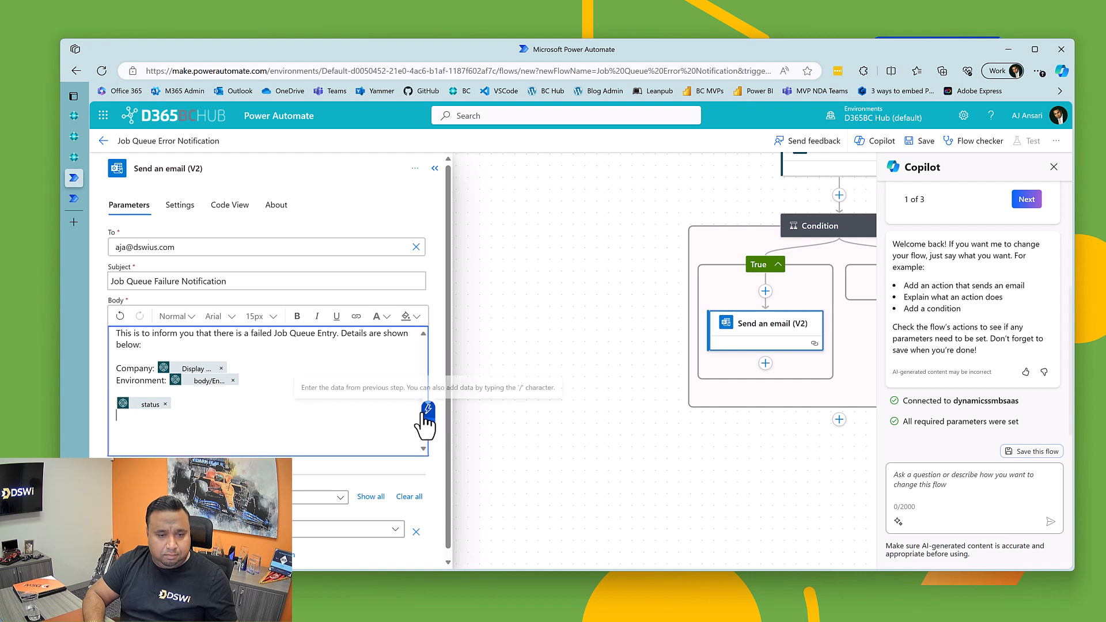
left_click(427, 409)
left_click(482, 385)
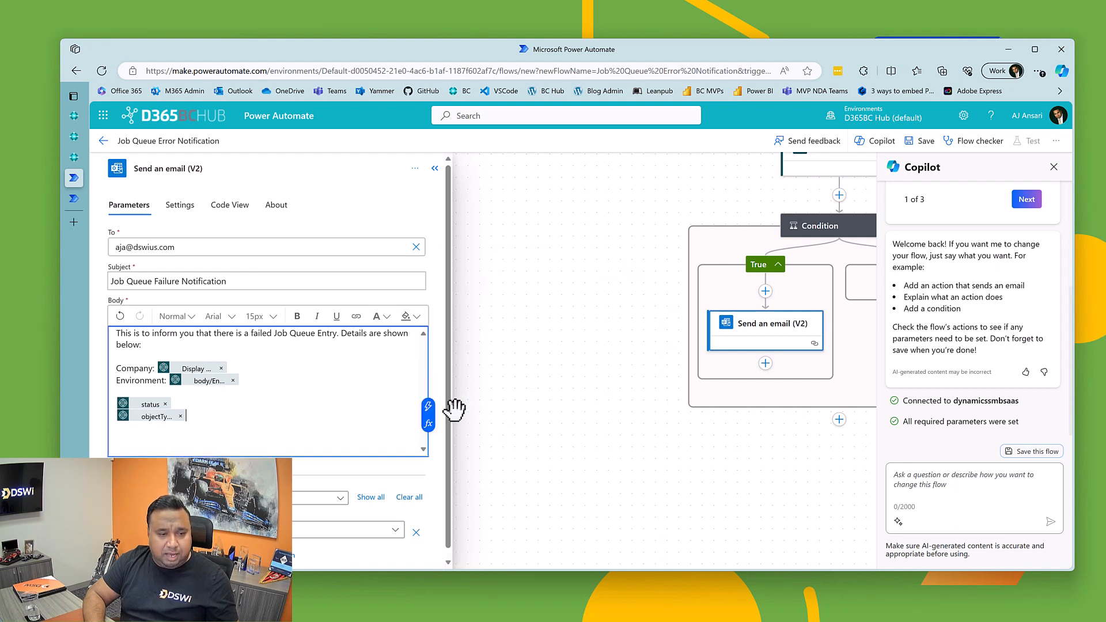
left_click(426, 407)
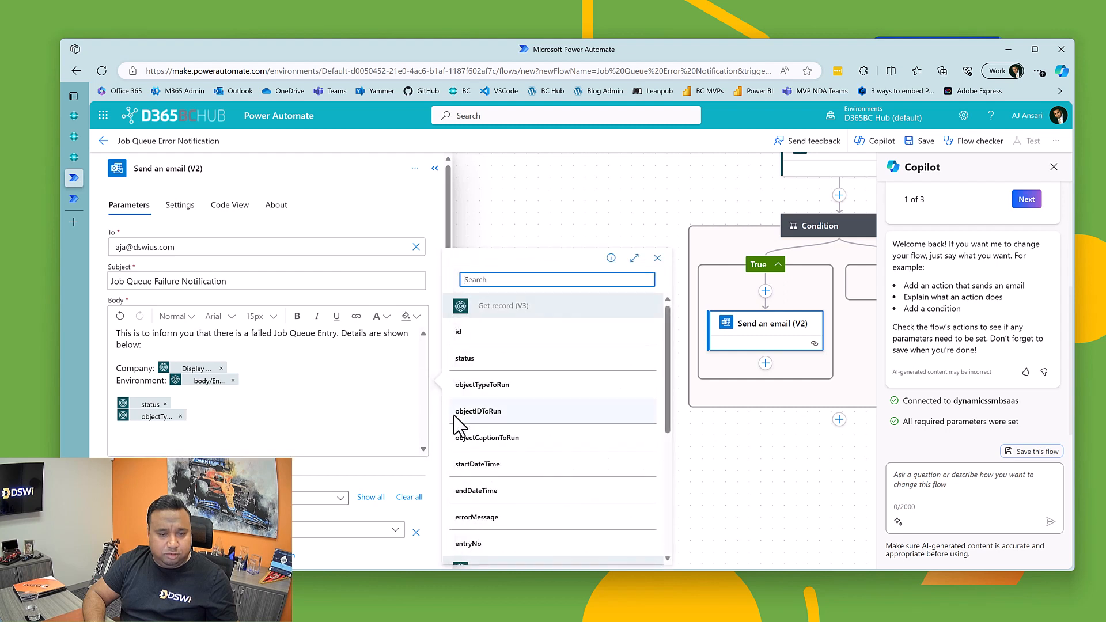
left_click(459, 420)
left_click(428, 413)
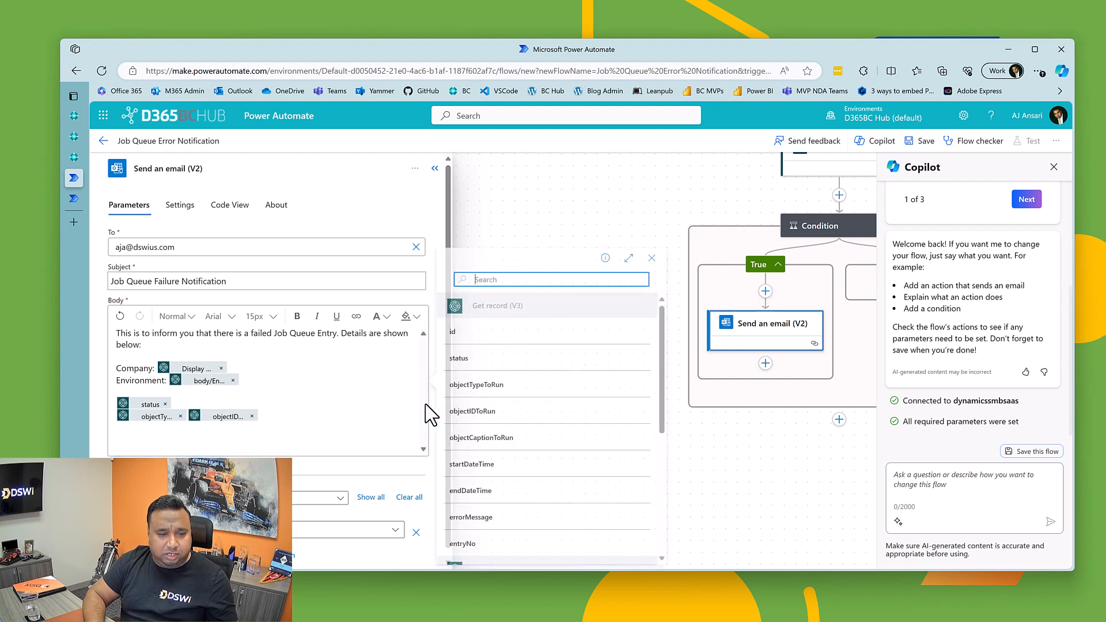
left_click(469, 438)
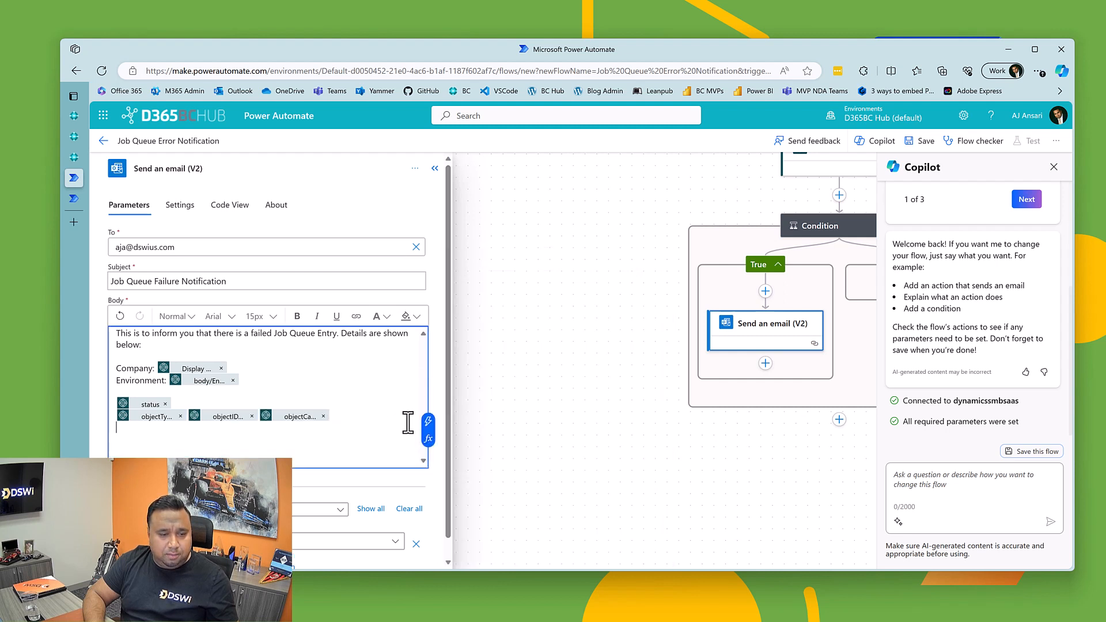
Step: Insert the startDateTime and endDateTime values together on the line below the object values
left_click(428, 421)
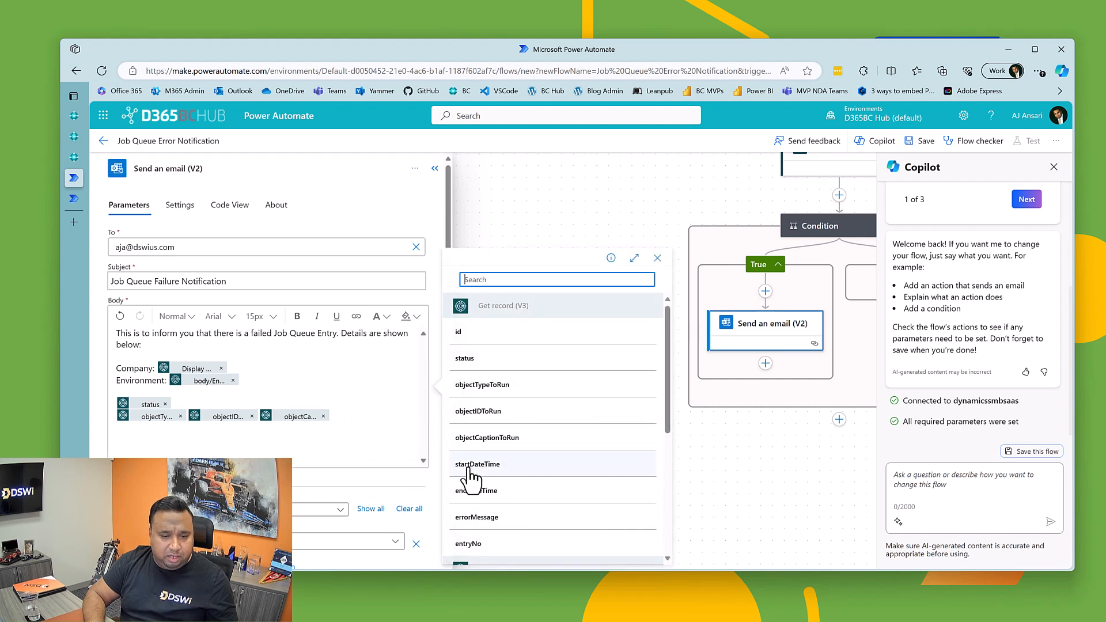
left_click(468, 464)
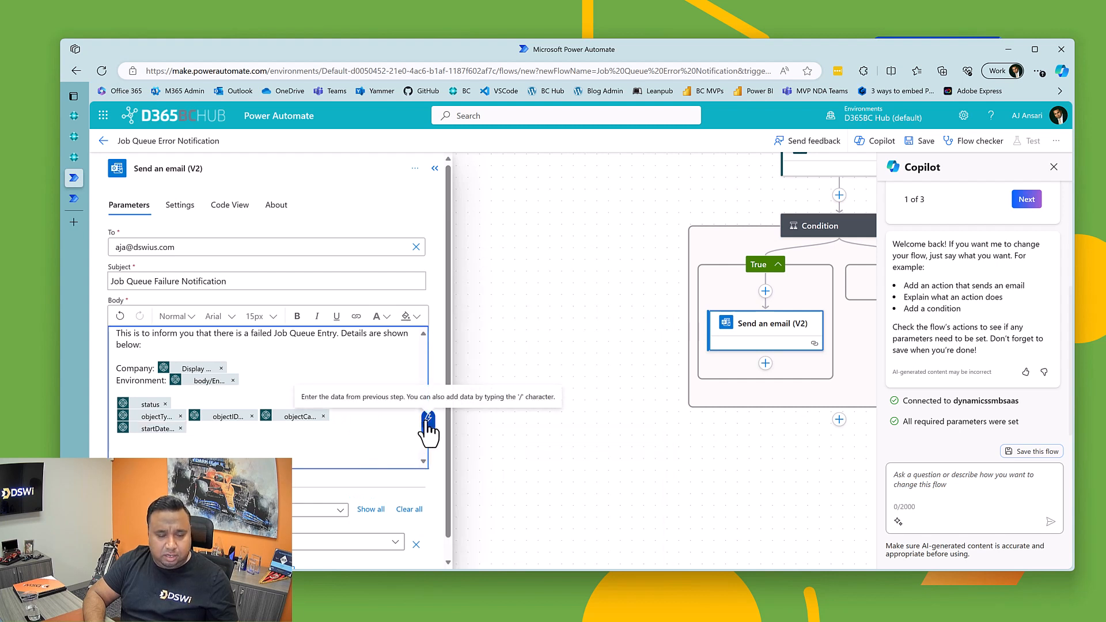
left_click(427, 418)
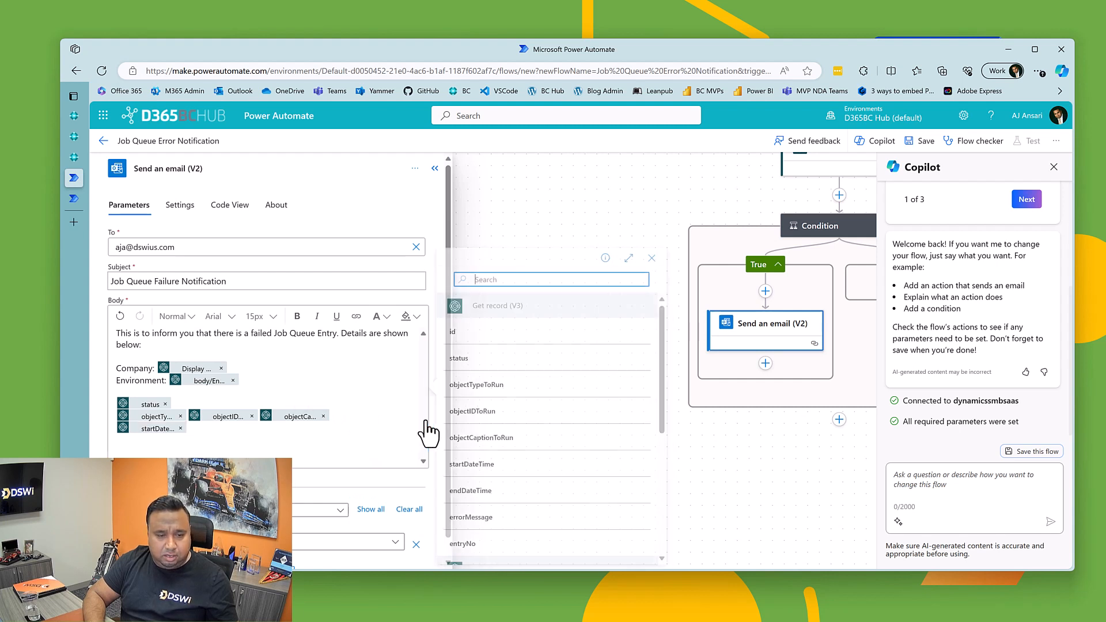
left_click(478, 491)
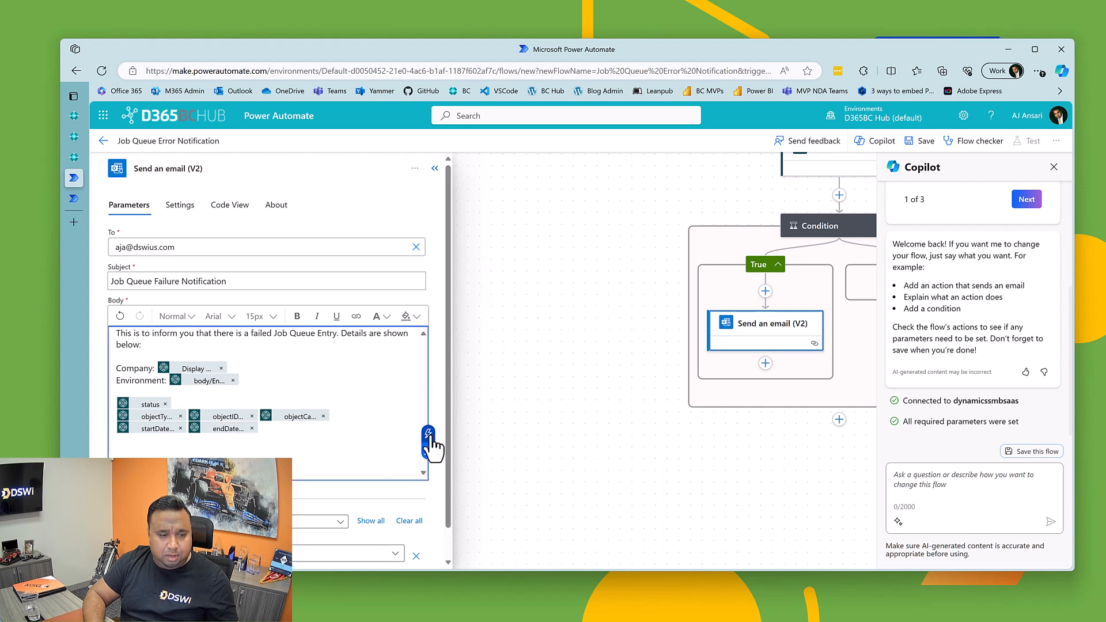
Step: Insert the errorMessage value and, on a separate line below it, the id value from Get record (V3)
left_click(429, 440)
scroll(481, 470, "down", 1)
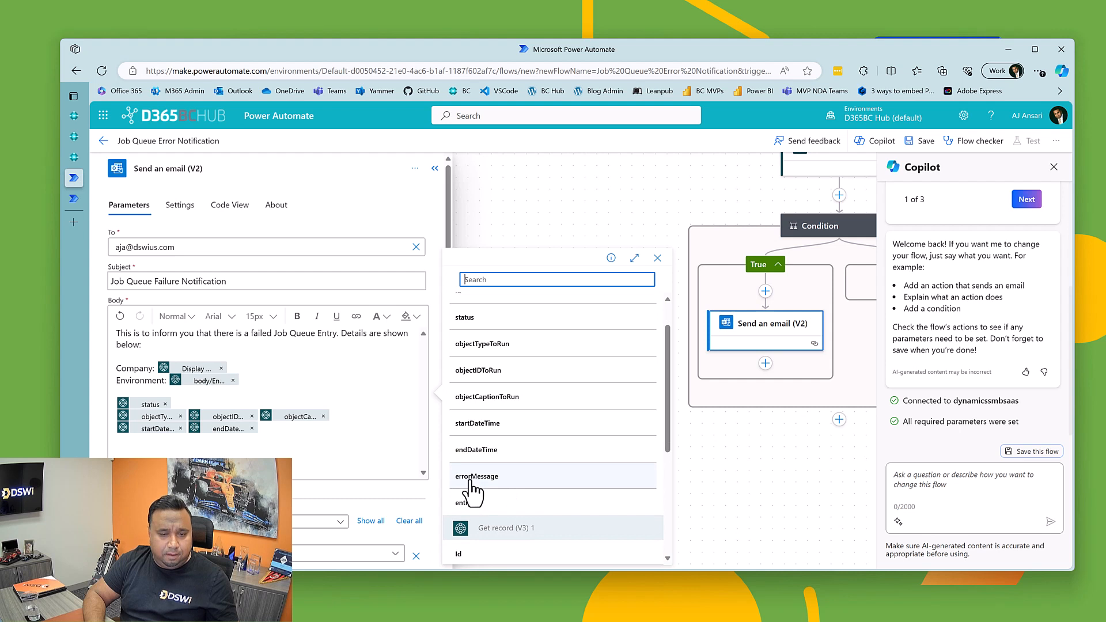
left_click(471, 488)
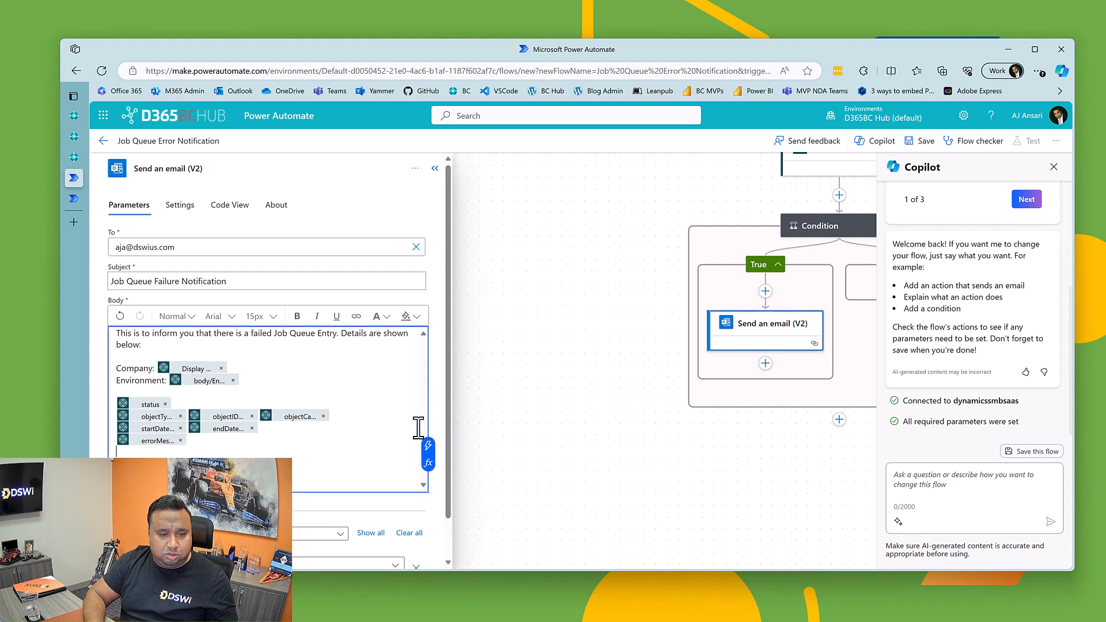
left_click(431, 448)
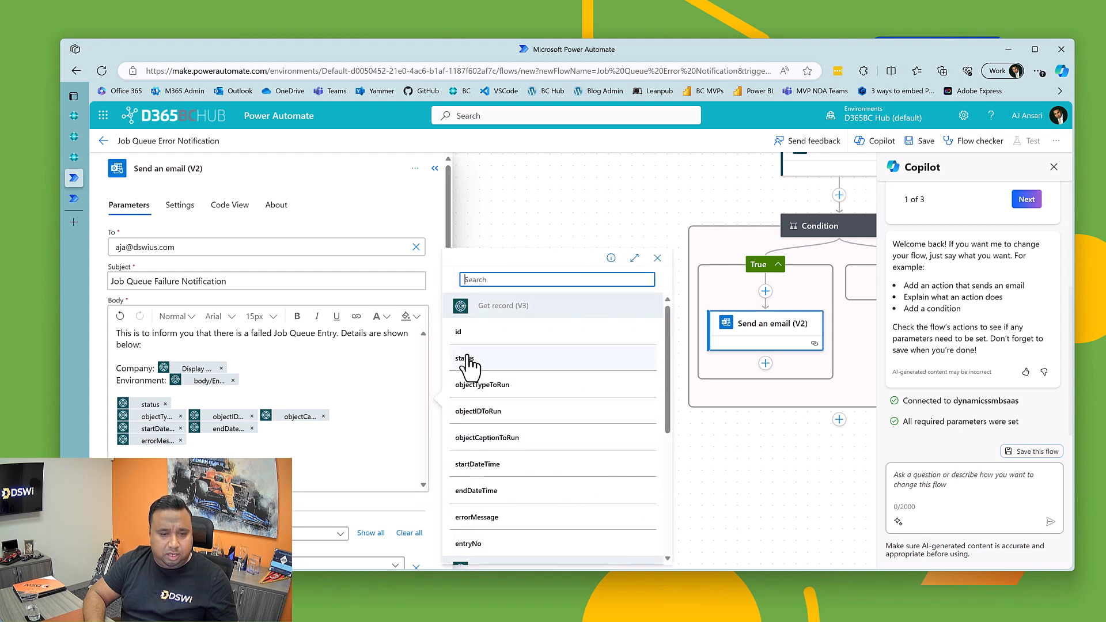
left_click(464, 337)
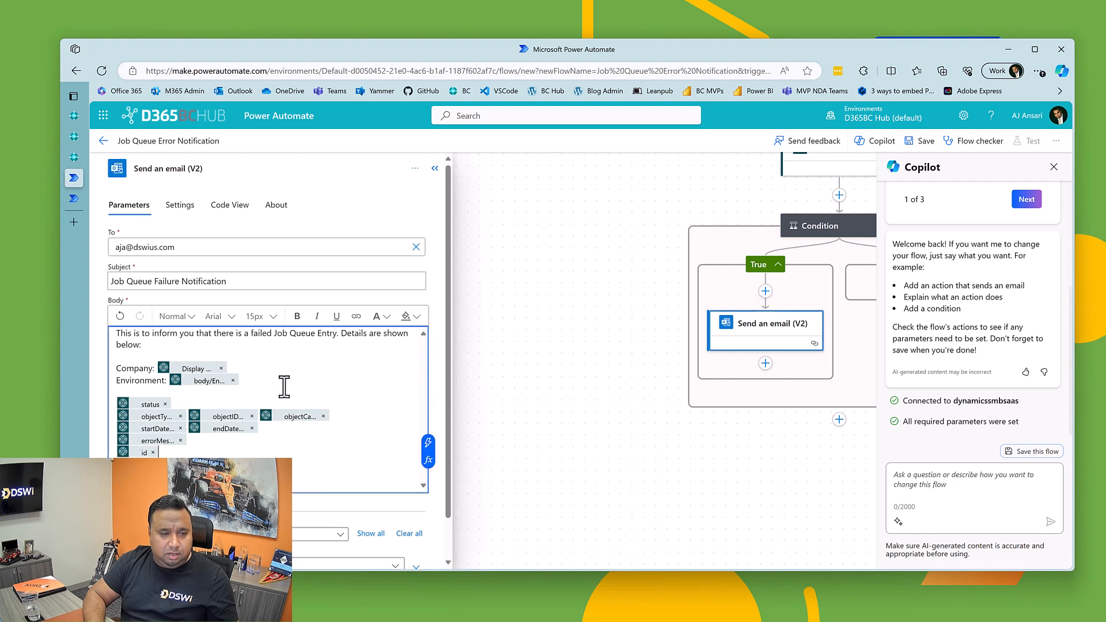
Step: Make the "Company:" and "Environment:" labels in the email body bold
double_click(138, 367)
key("ctrl+b")
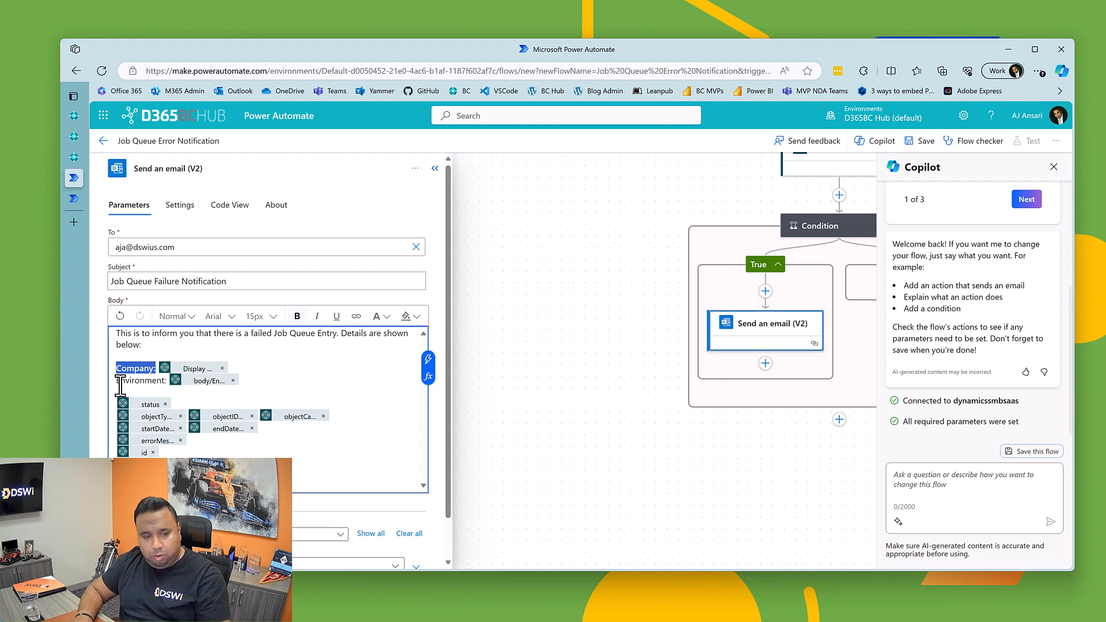
double_click(120, 383)
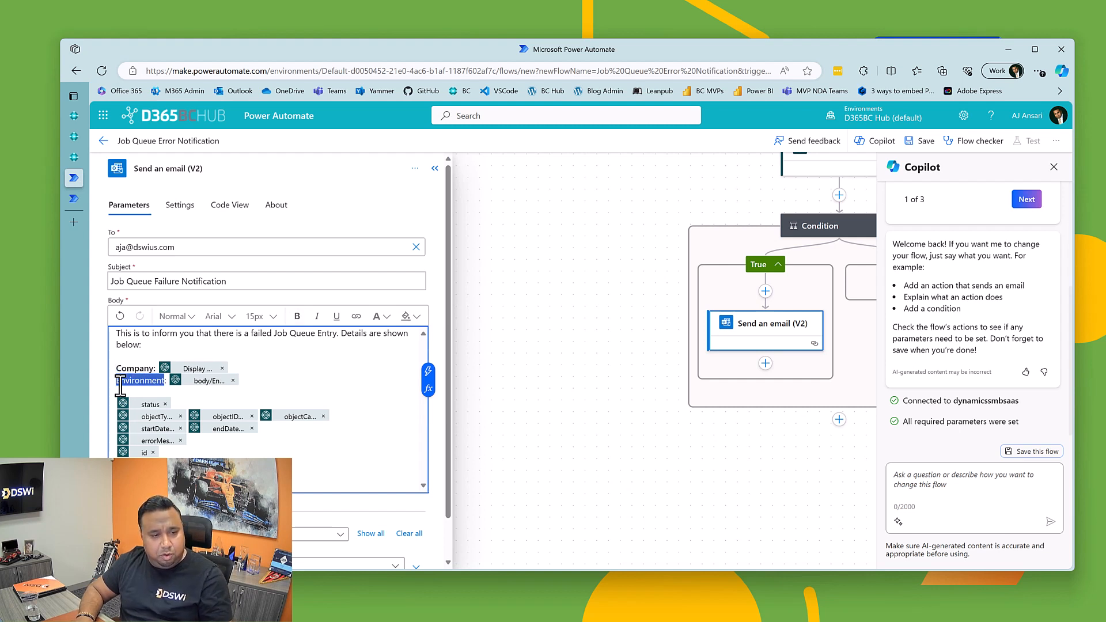
key("ctrl+b")
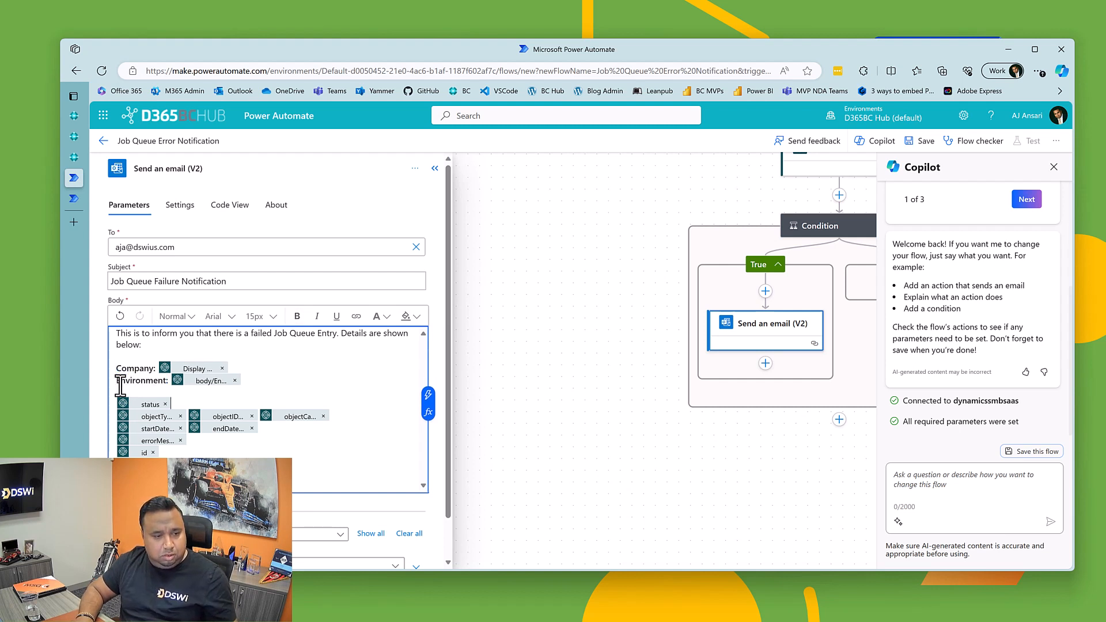
Step: Add a bold "Status:" label in front of the status value in the email body
type("Statu")
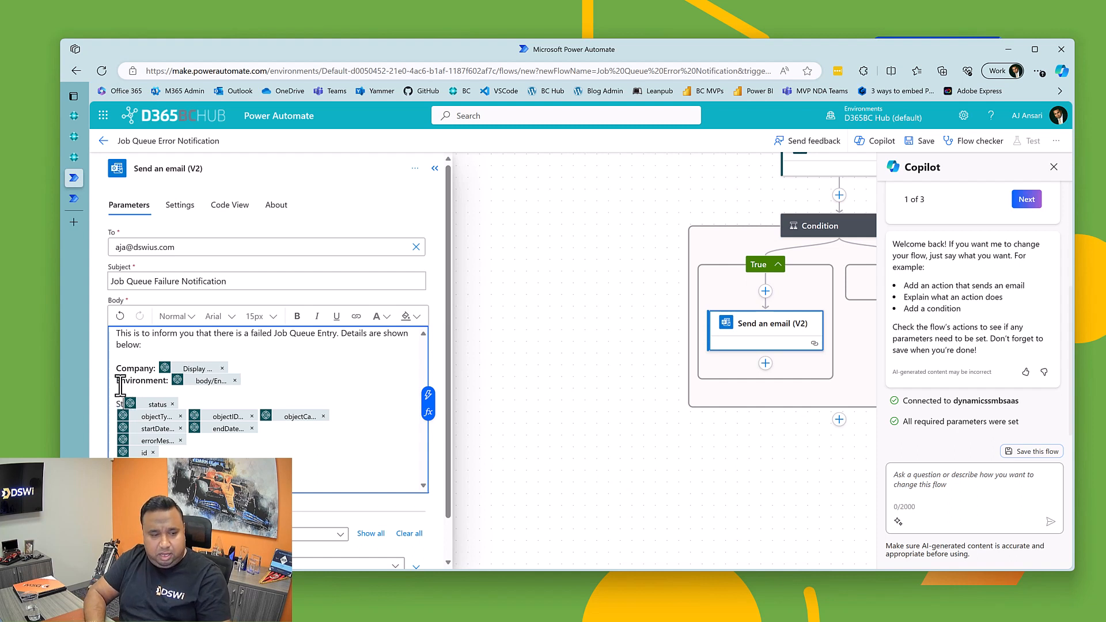
type("s:")
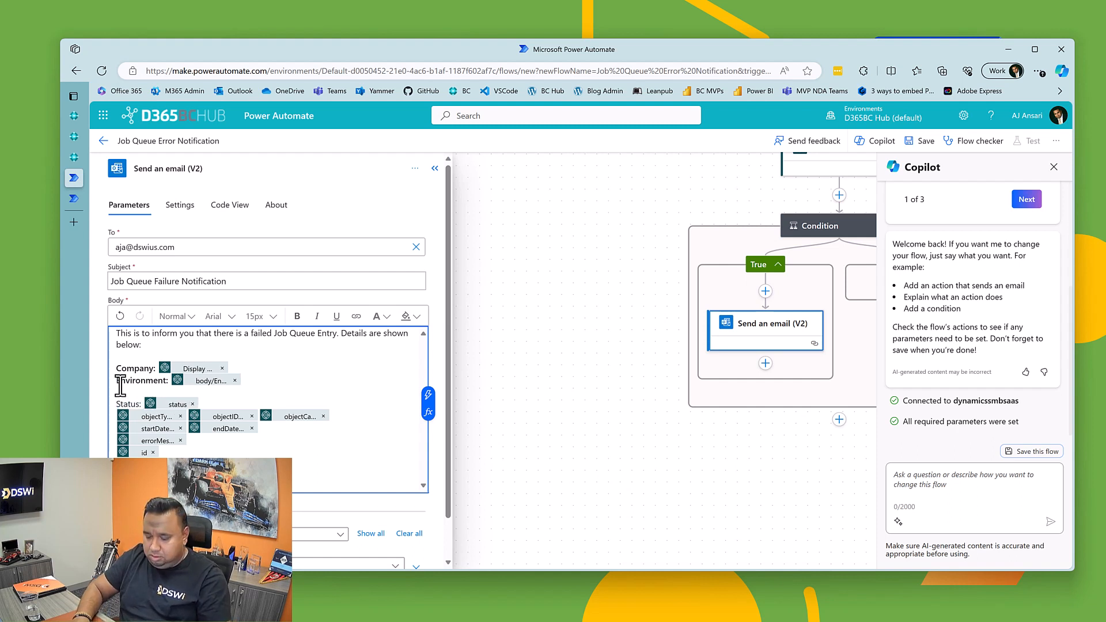
key("shift+Home")
key("ctrl+b")
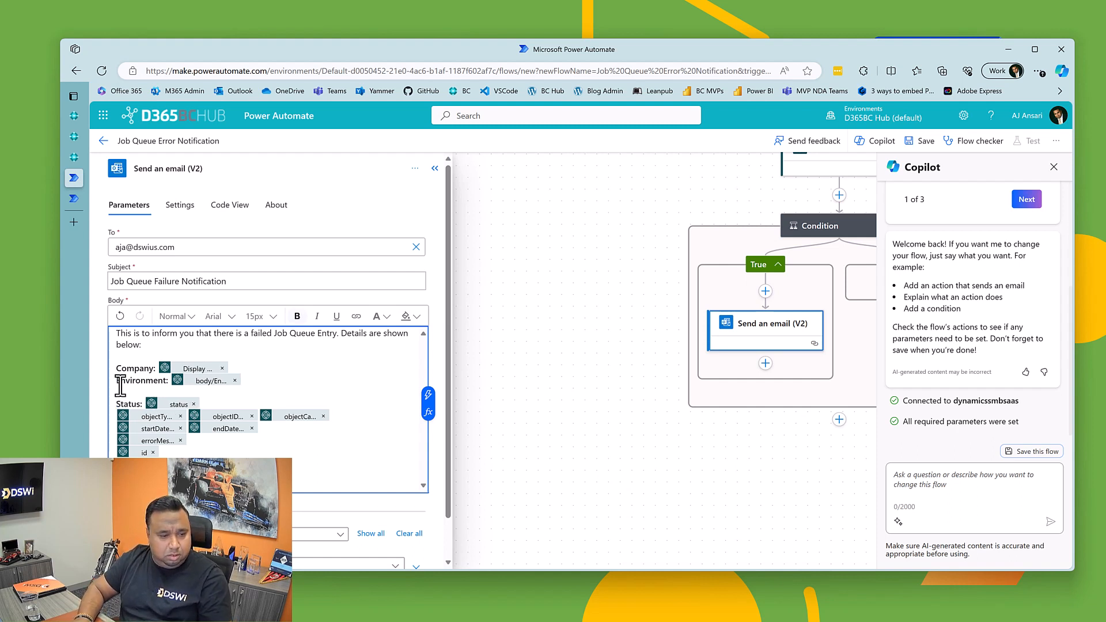
Step: Add a bold "Object:" label before the object values and put a comma between the objectIDToRun and objectCaptionToRun values
key("Down")
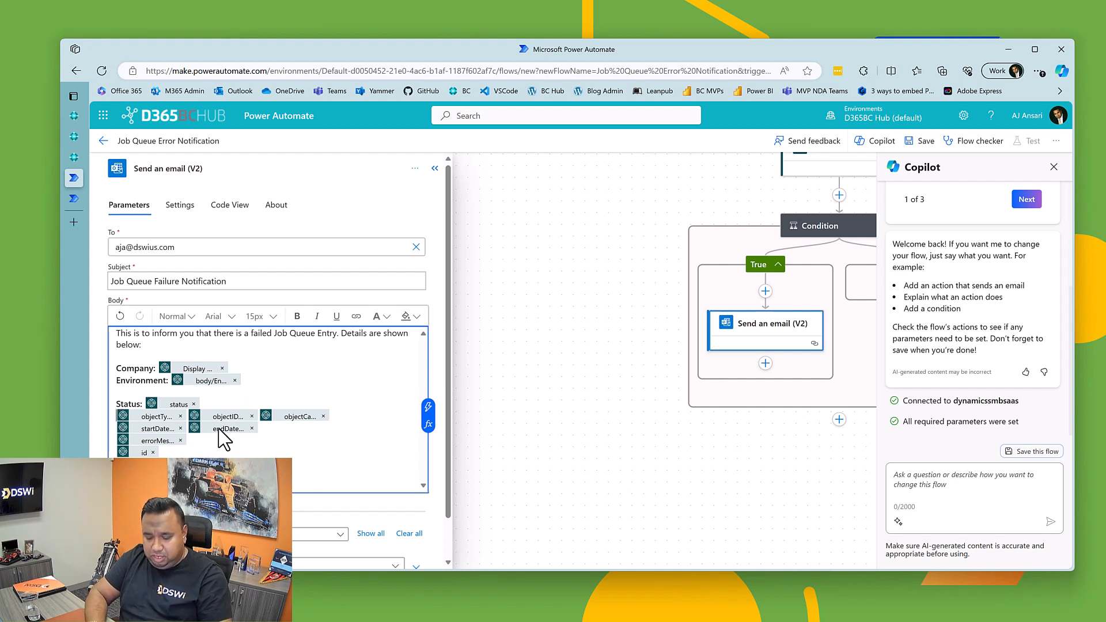
key("Home")
type("Object:")
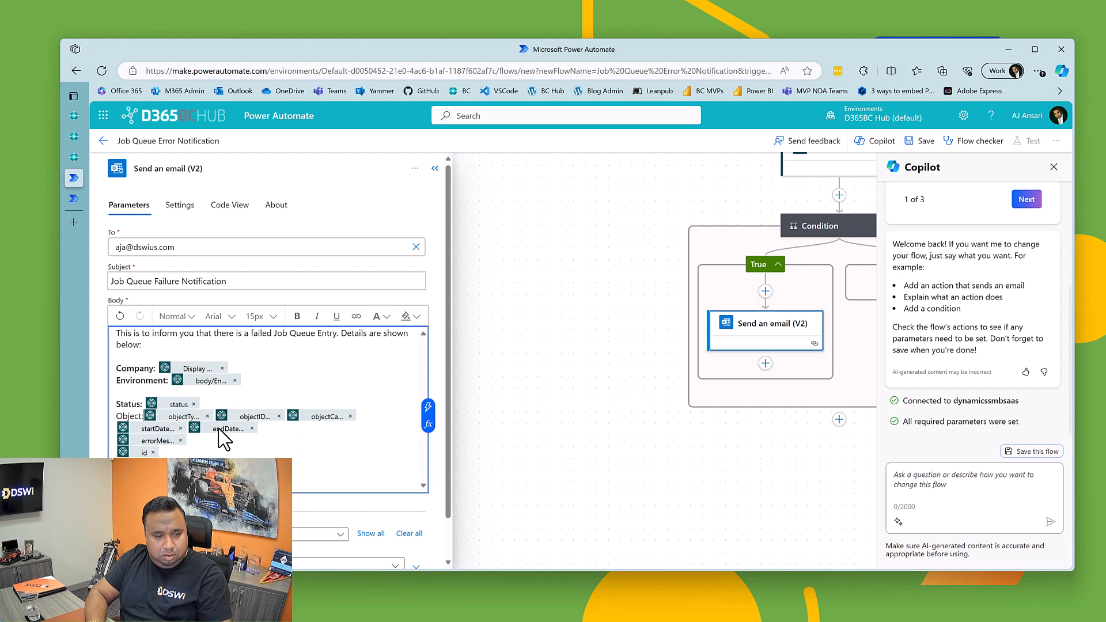
key("shift+Home")
key("ctrl+b")
key("Right")
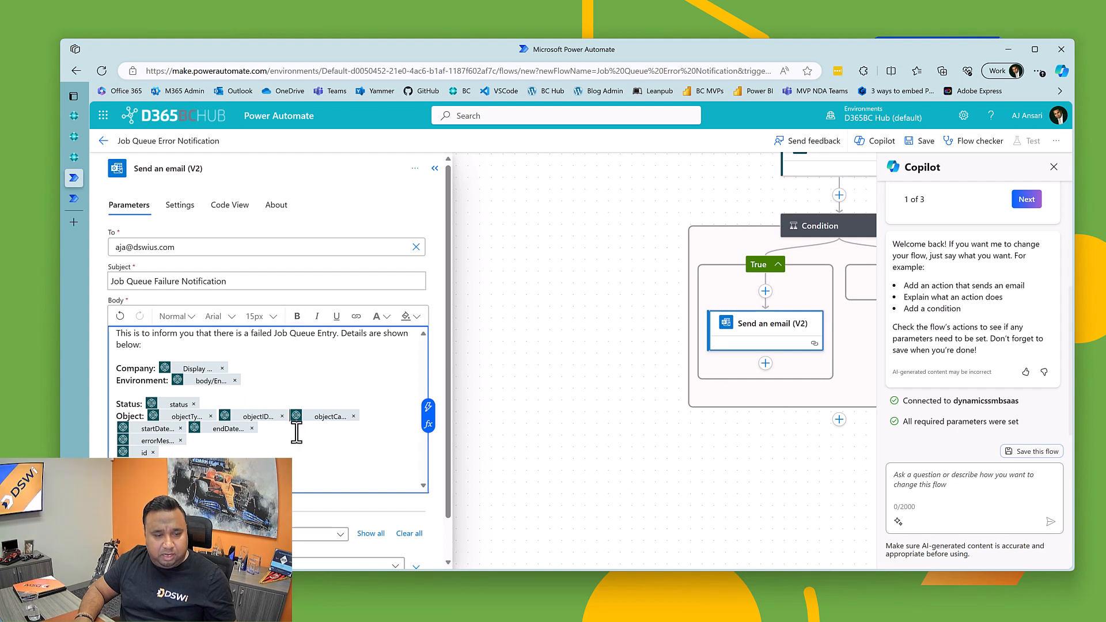
type(",")
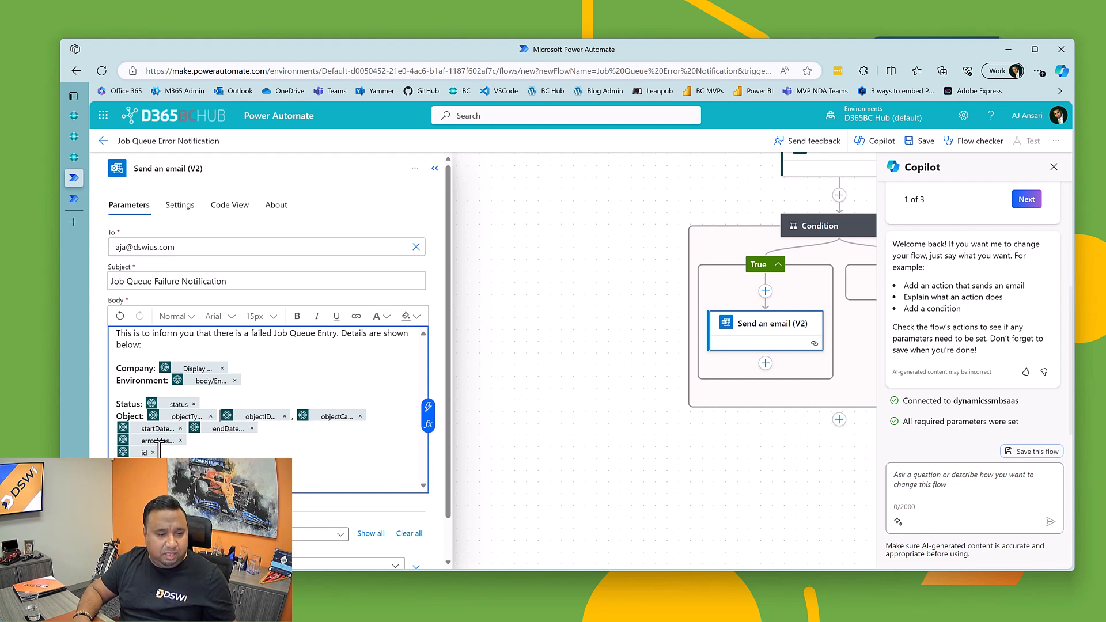
Step: Add a bold "Start and End Time:" label before the startDateTime value and insert "to" between the two time values
left_click(118, 429)
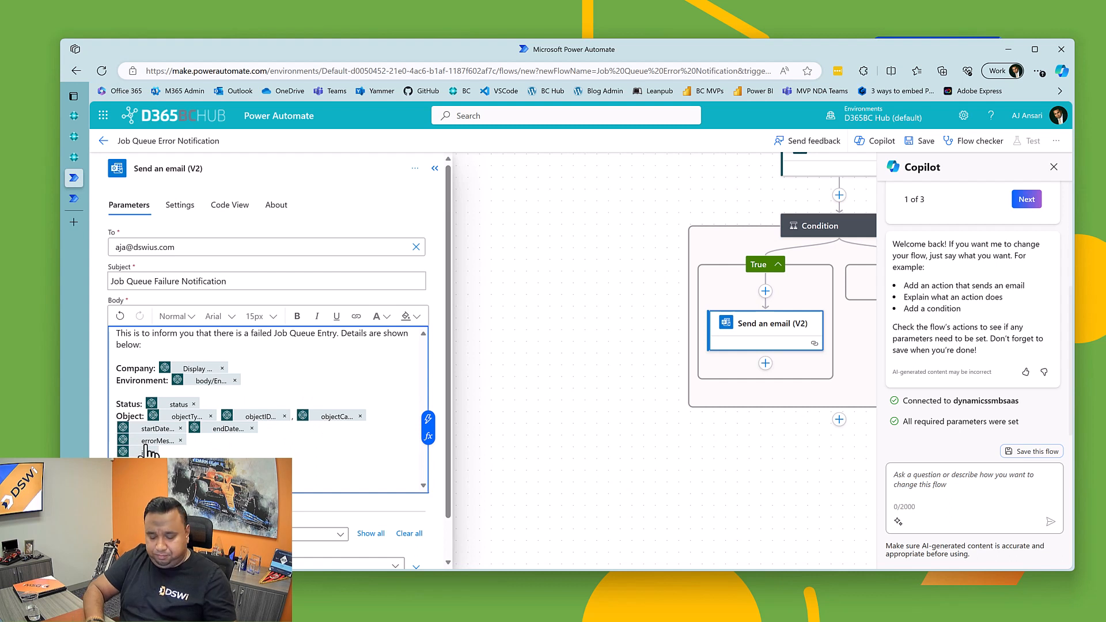
type("Start")
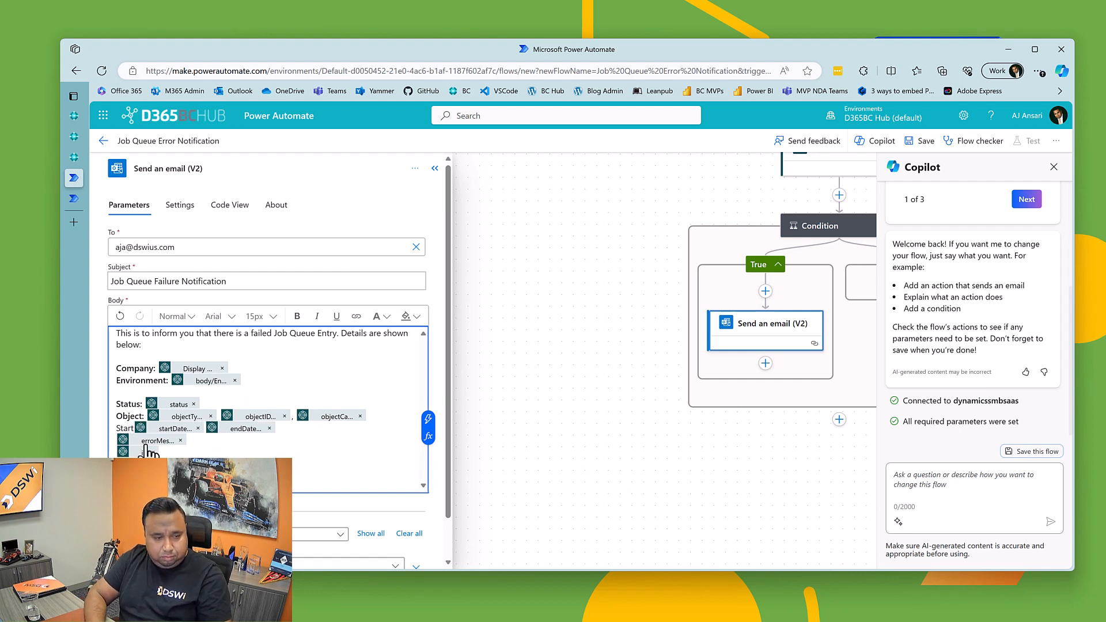
type(" and End Time:")
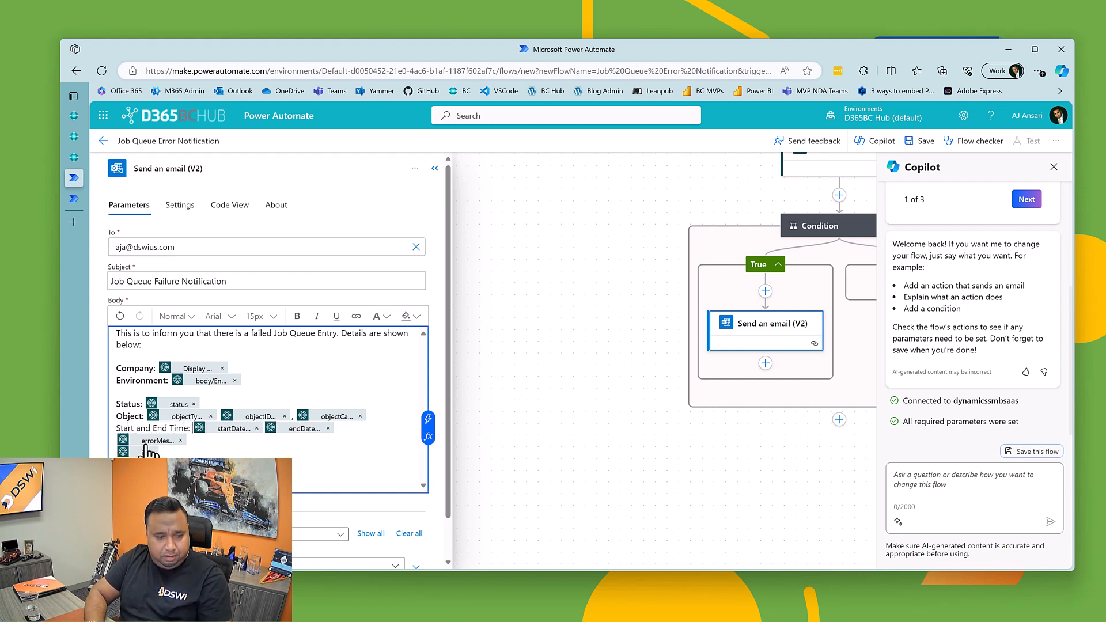
key("shift+Home")
key("ctrl+b")
key("Right")
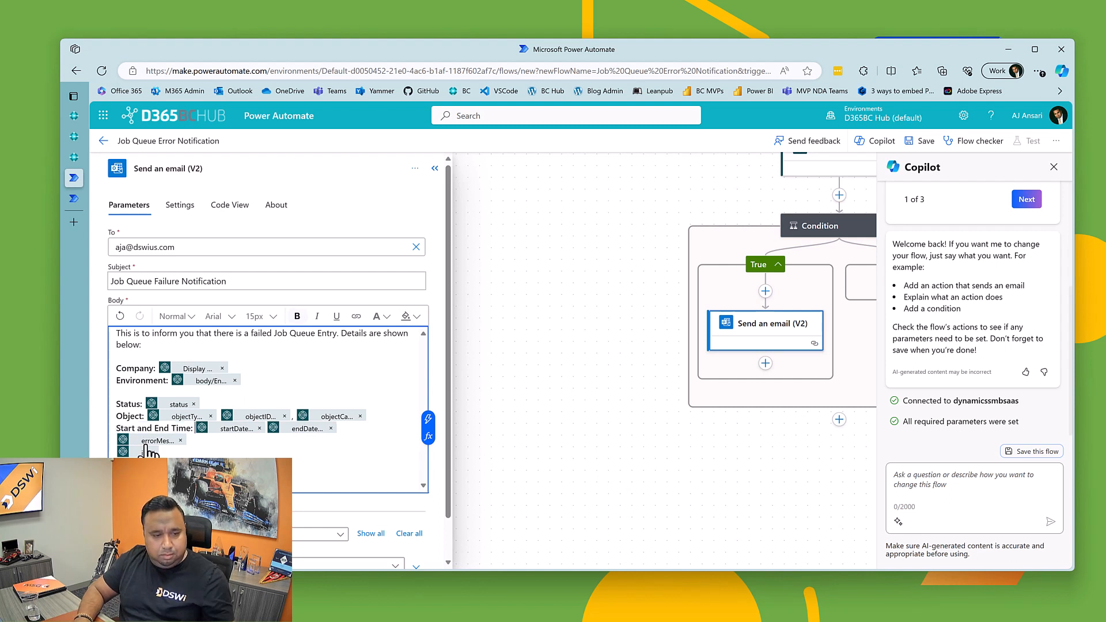
key("Right")
type("to")
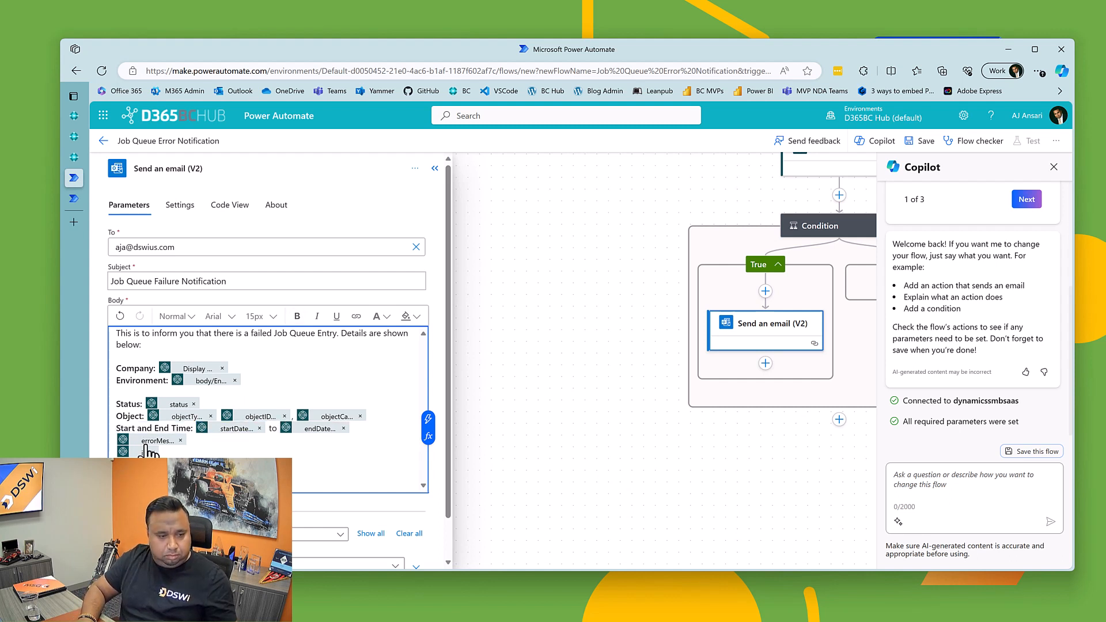
Step: Add bold "Error Message:" and "ID:" labels in front of the errorMessage and id values
left_click(208, 441)
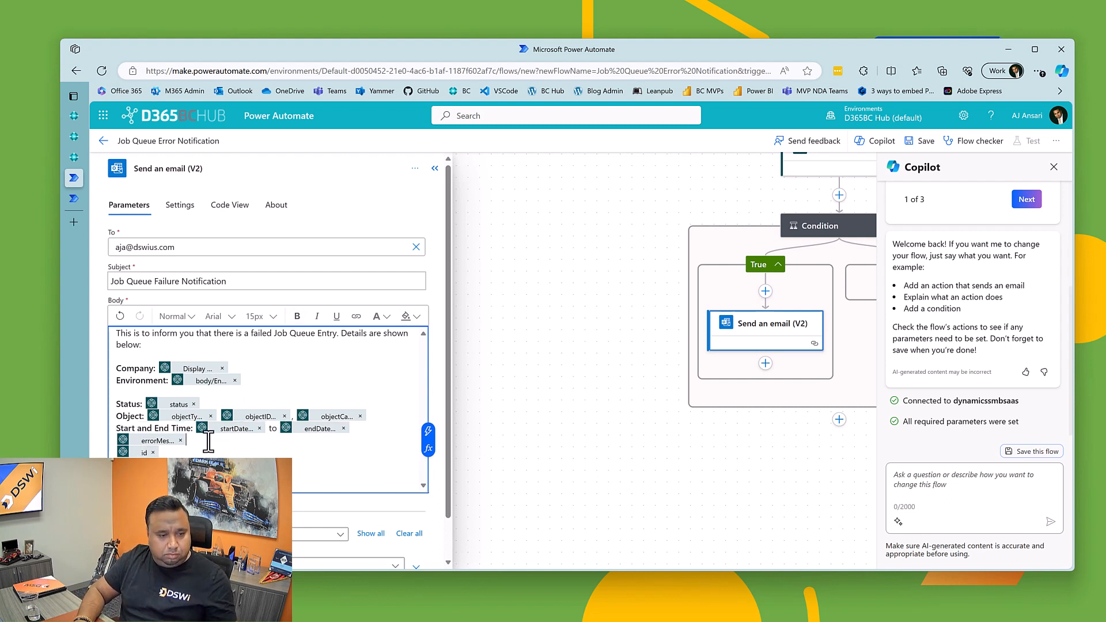
type("Error Message:")
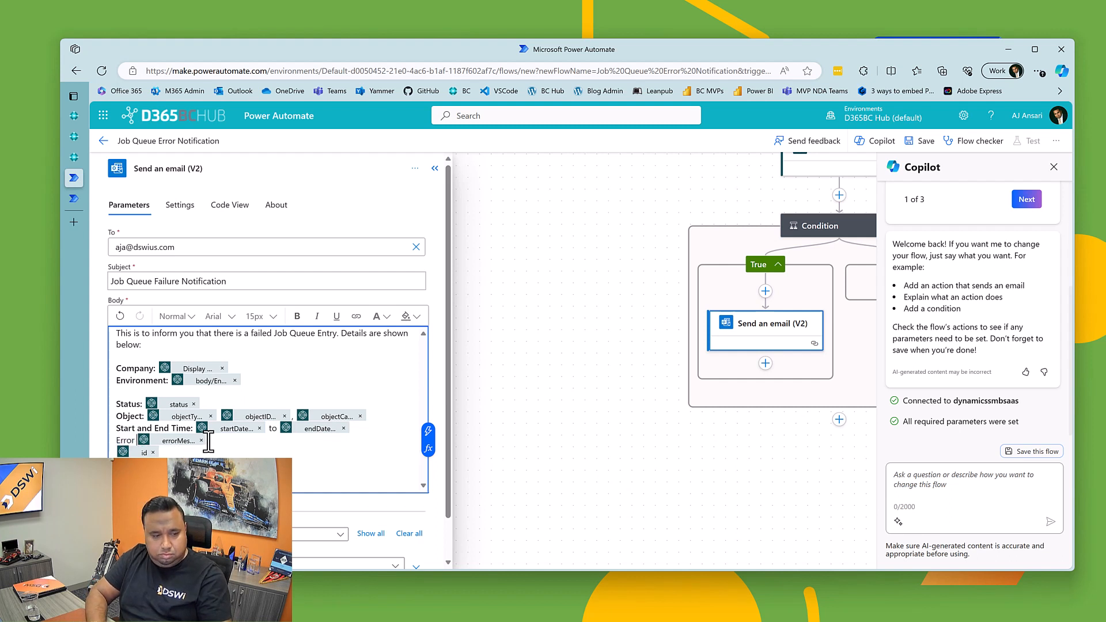
key("BackSpace")
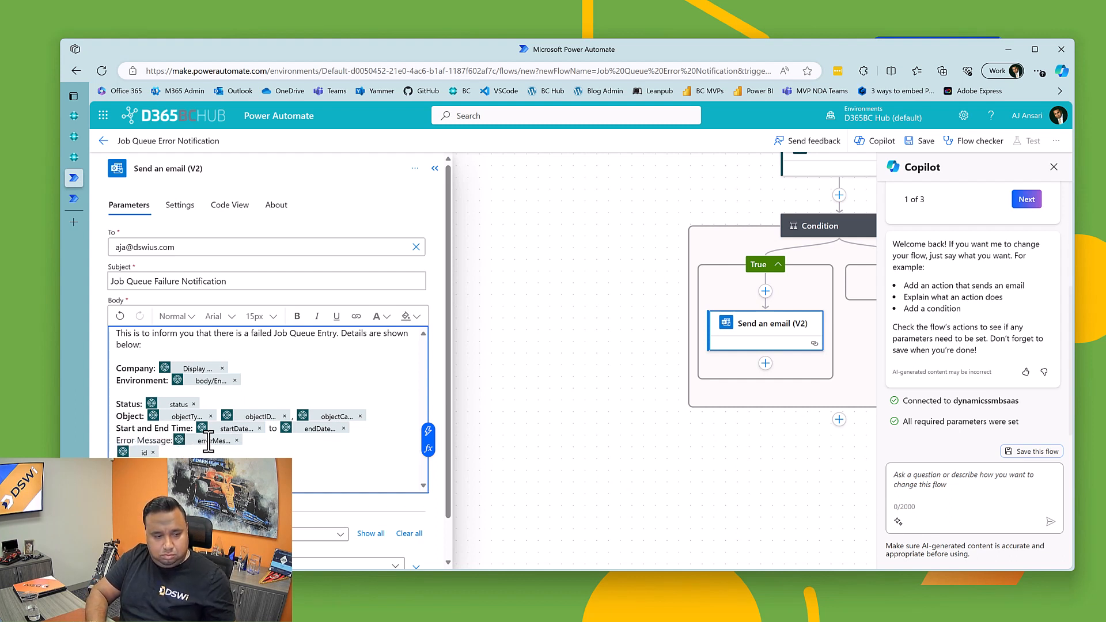
key("shift+Home")
key("ctrl+b")
key("Left")
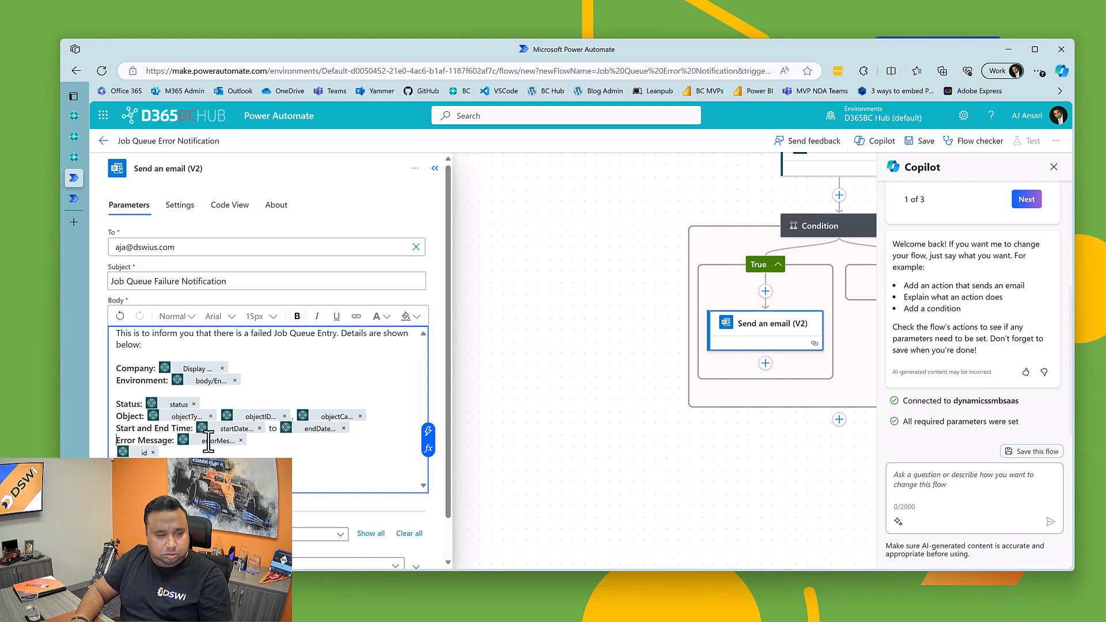
key("Down")
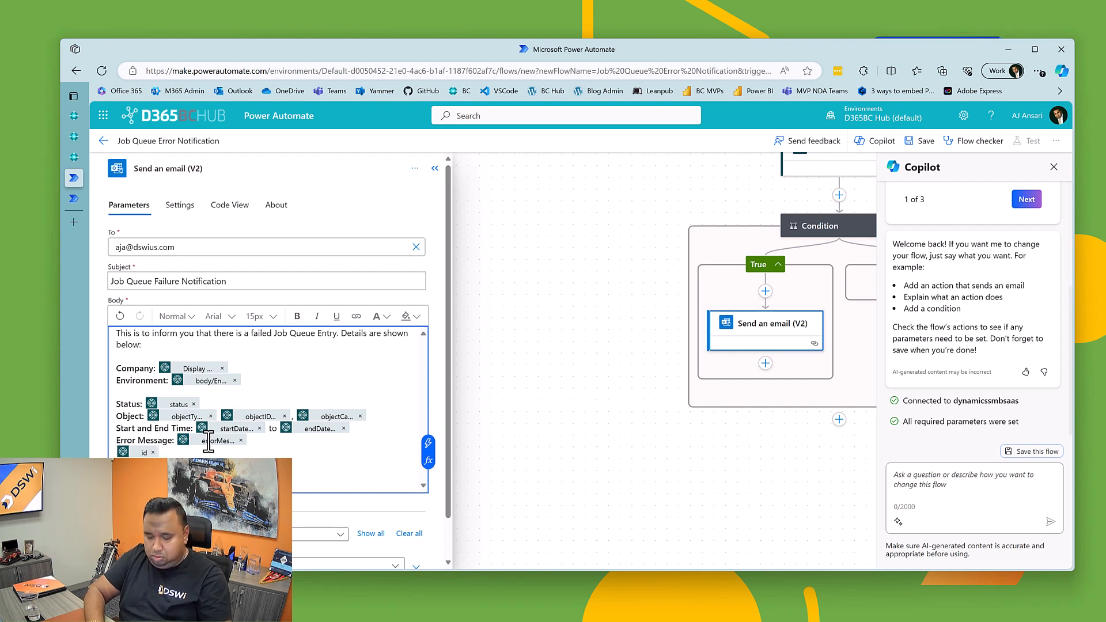
type("ID:")
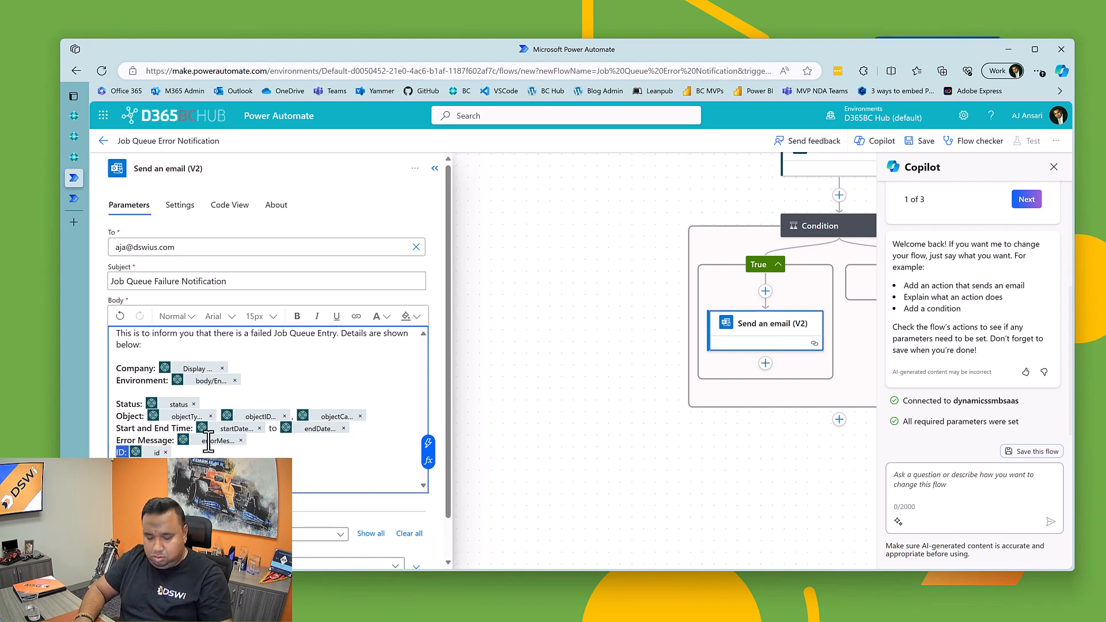
Step: Below the ID line, leave a blank line and add in italics "This email was automatically generated by Power Automate."
key("Return")
key("Return")
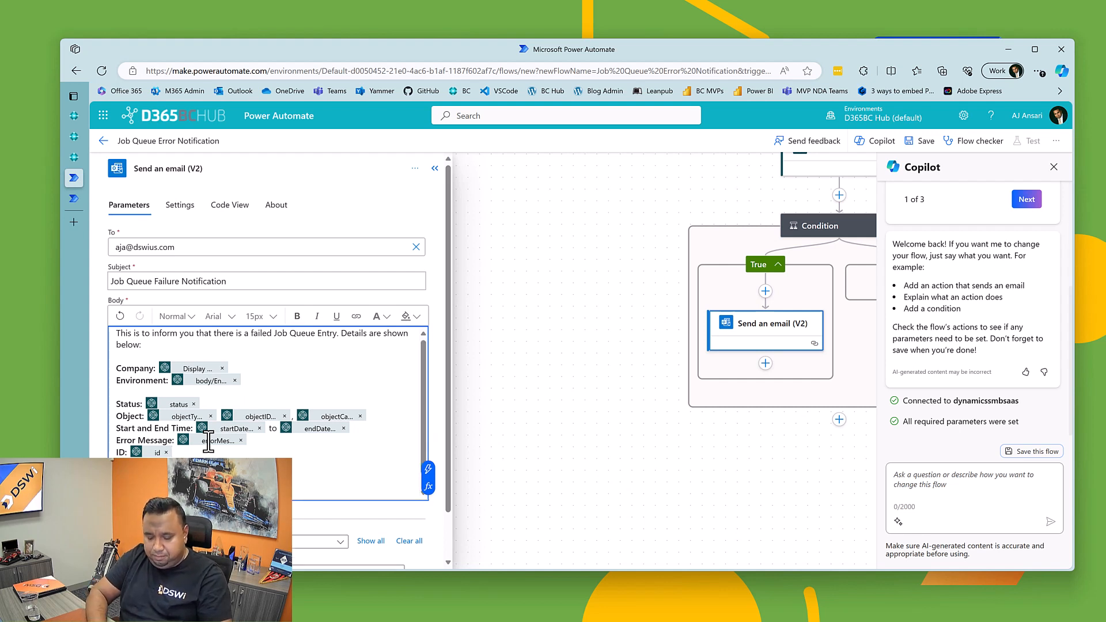
key("ctrl+i")
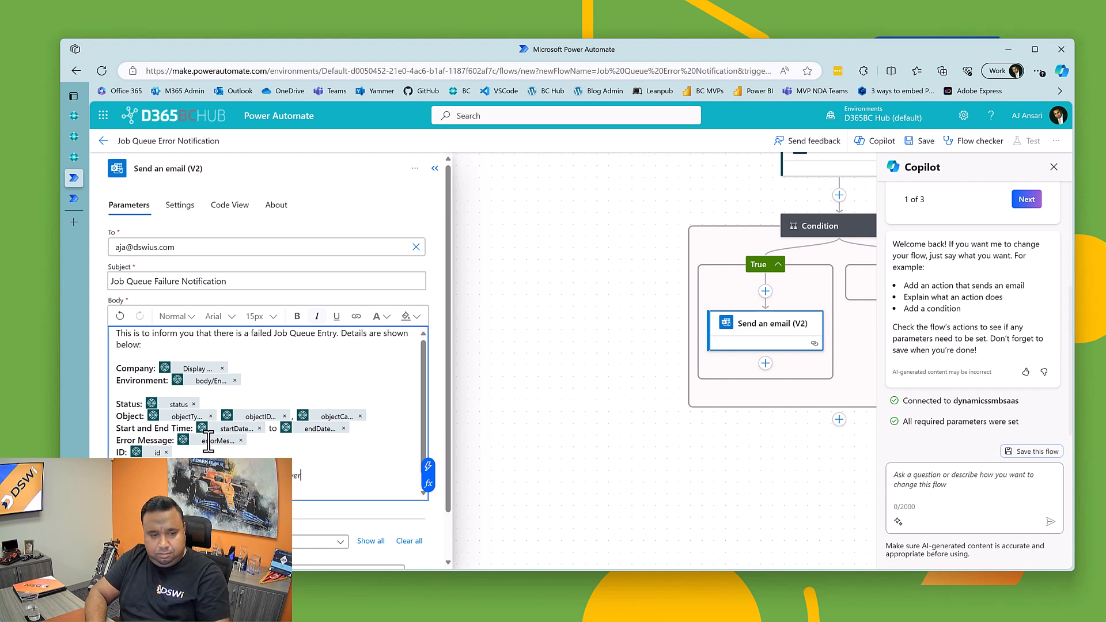
type("e.")
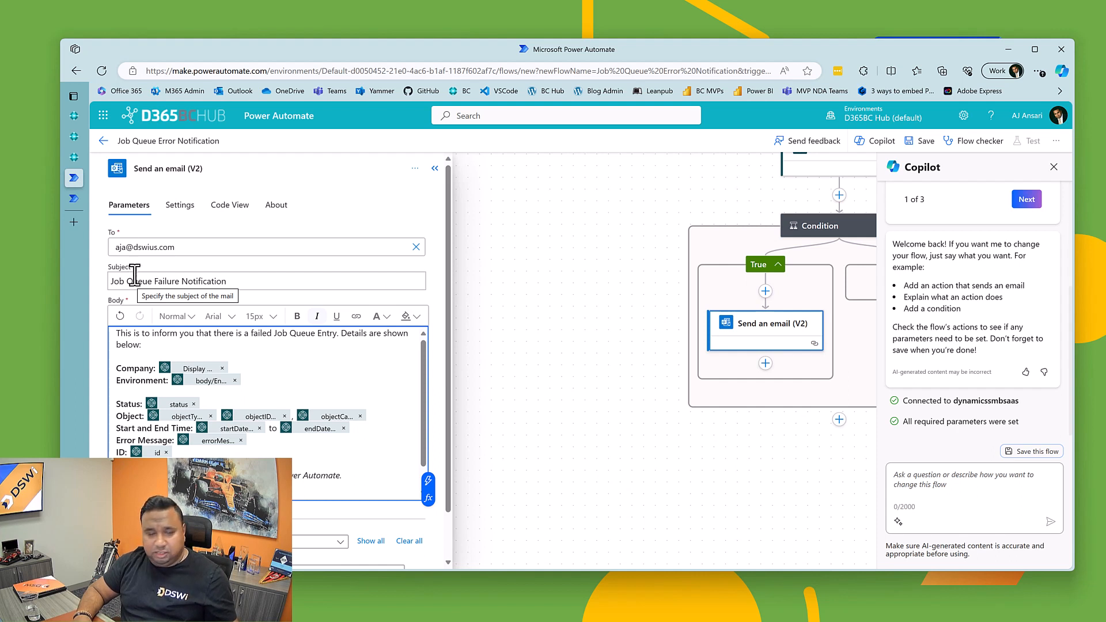
Step: Replace the email action's recipient with the account owner's other email address
left_click(186, 247)
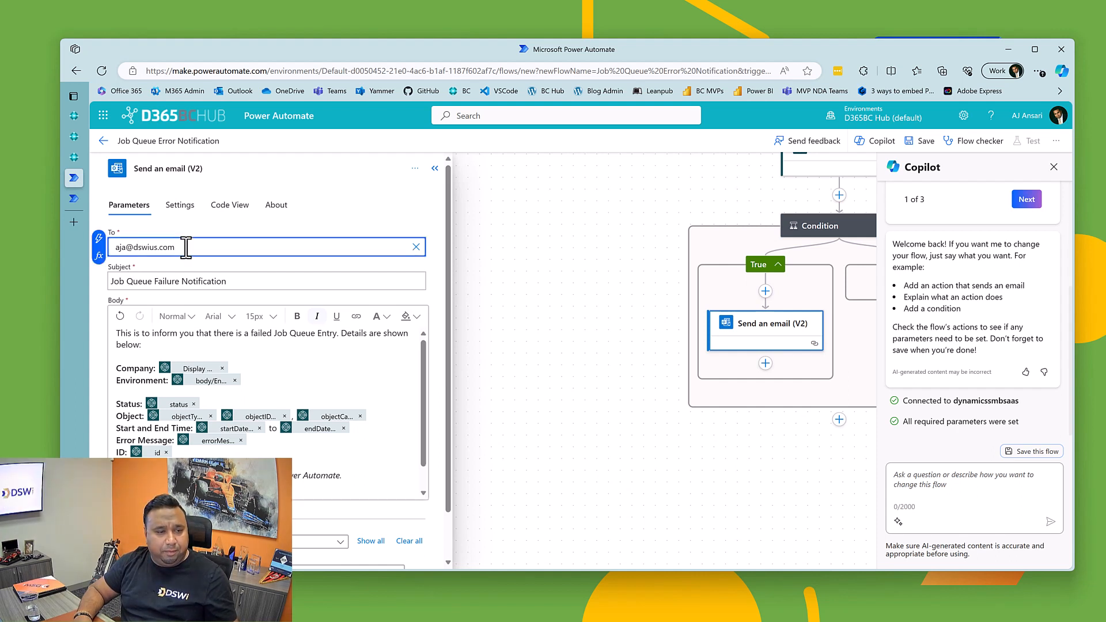
key("ctrl+a")
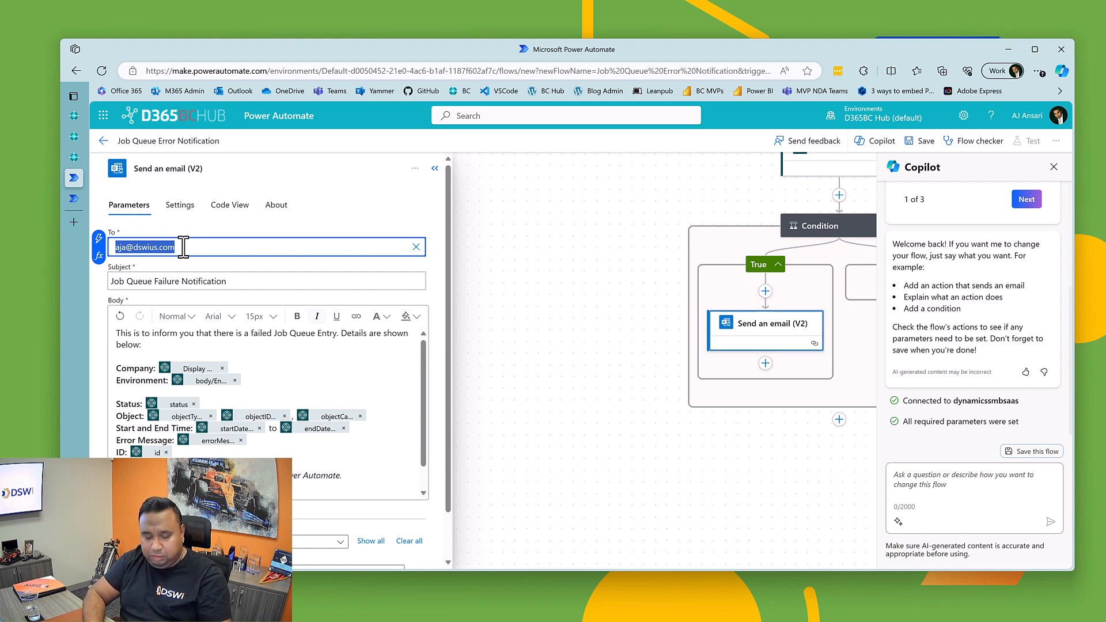
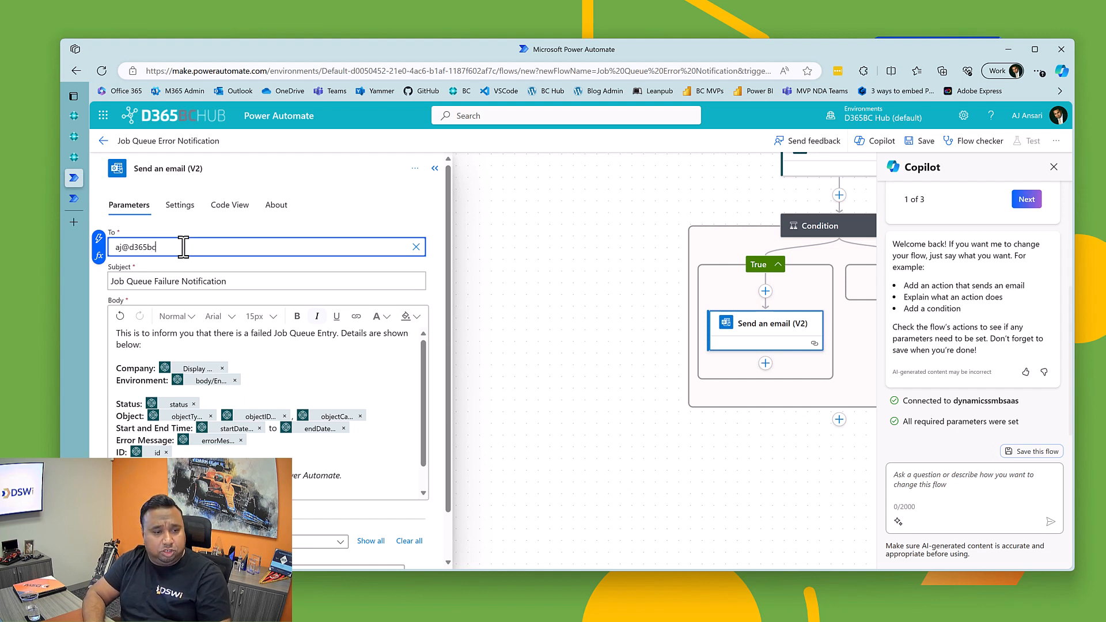
key("Tab")
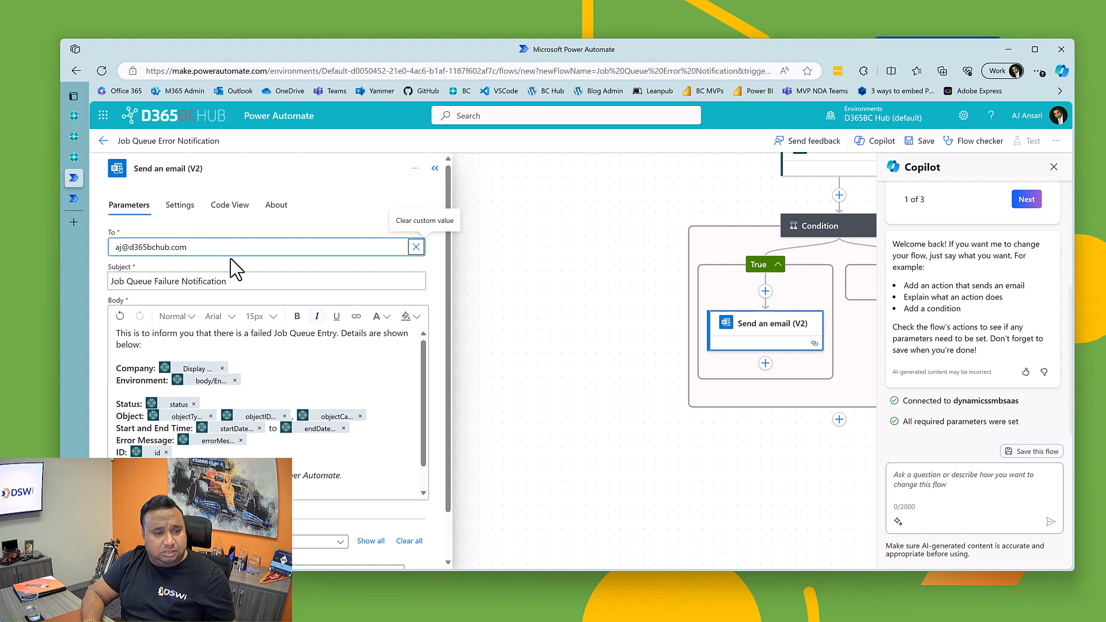
Step: Review the finished email body, collapse the email action's settings and save the flow
scroll(358, 462, "down", 5)
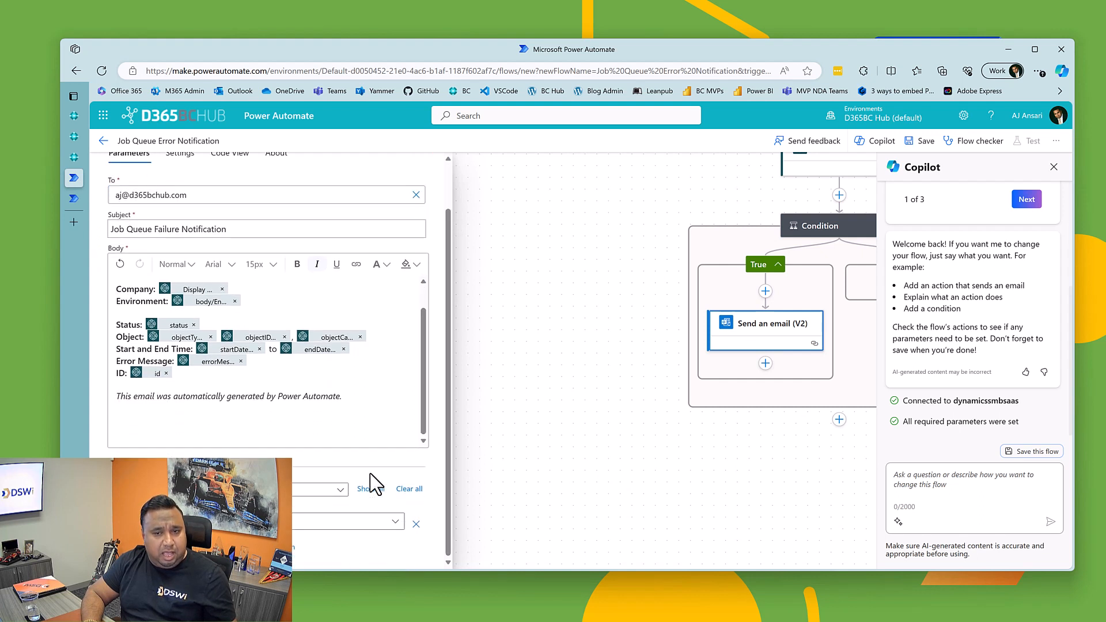
scroll(421, 213, "up", 5)
left_click(442, 168)
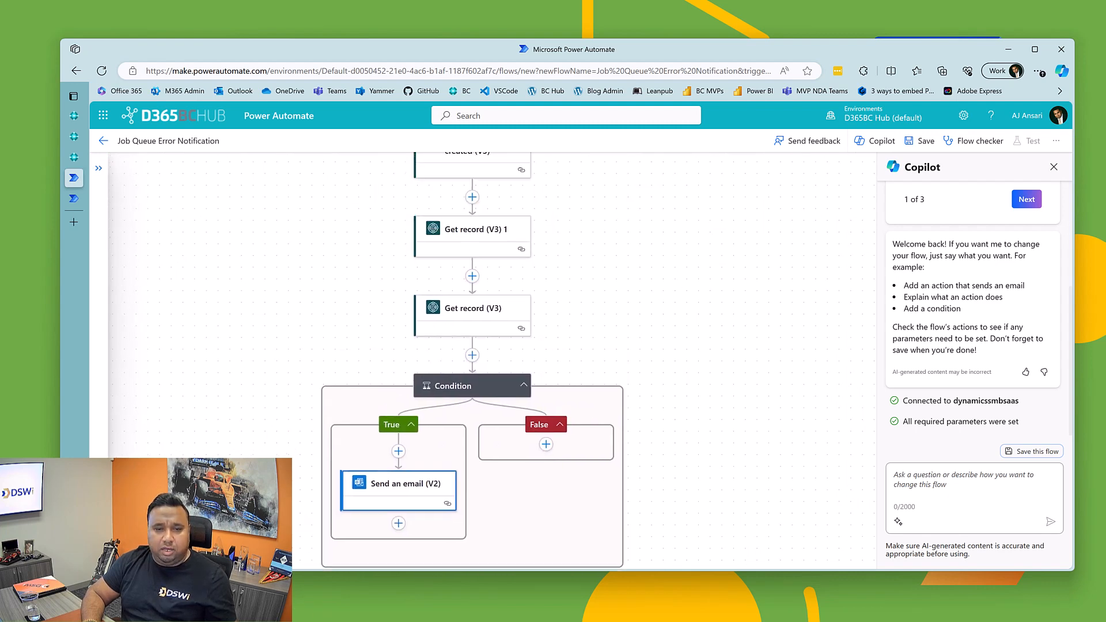
left_click(924, 149)
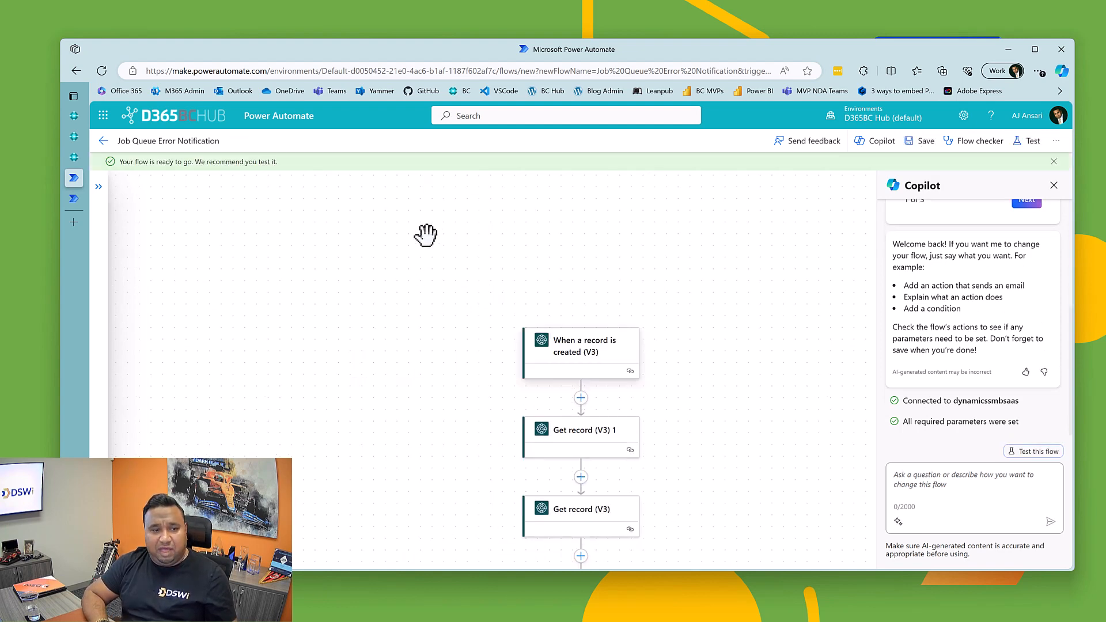
Step: Check the saved flow for errors with Flow checker and view its test options without running a test
left_click_drag(347, 317, 309, 232)
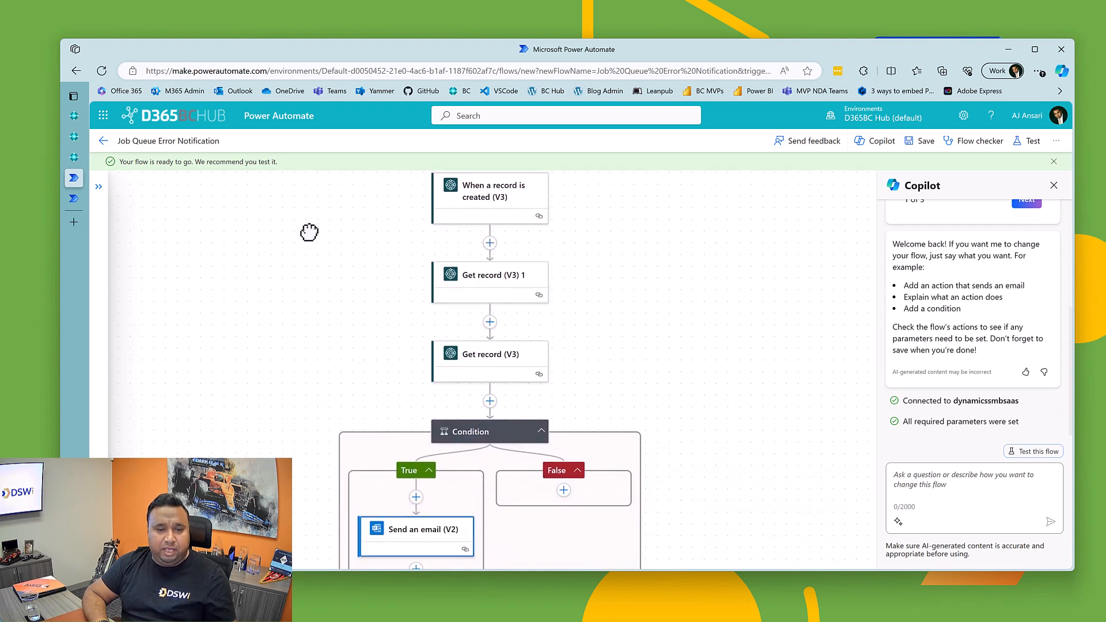
left_click_drag(353, 378, 343, 288)
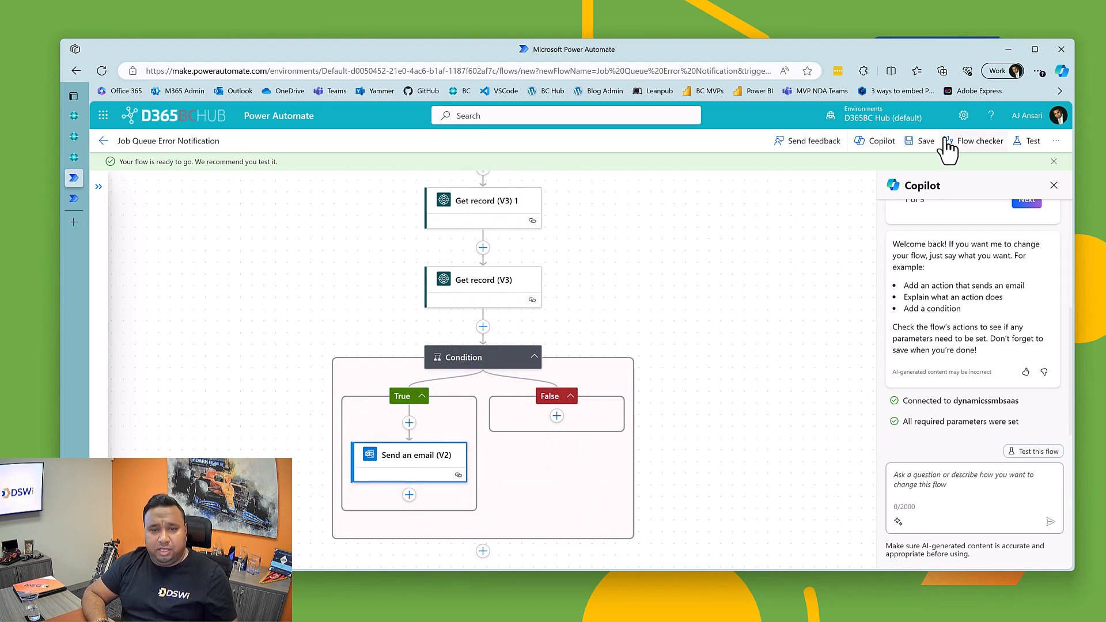
left_click(987, 144)
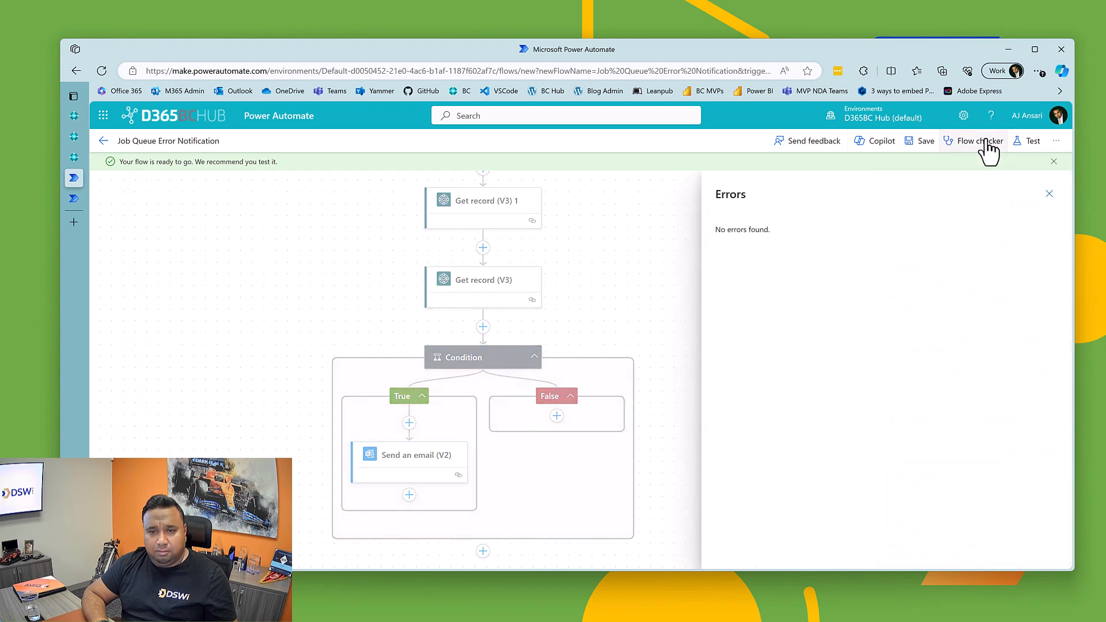
left_click(1030, 143)
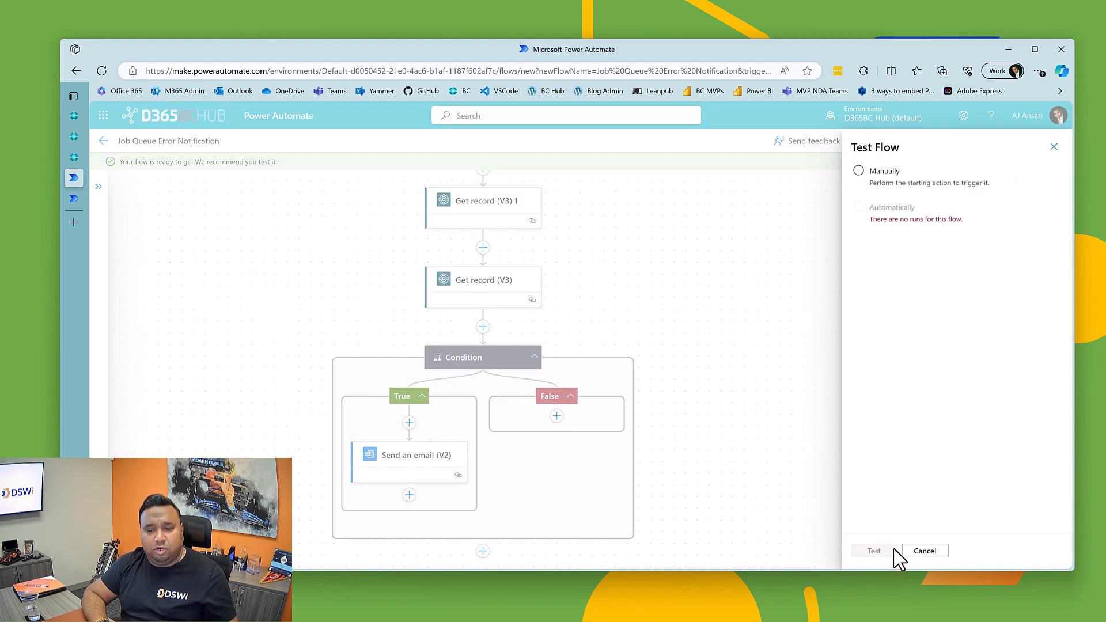
left_click(922, 551)
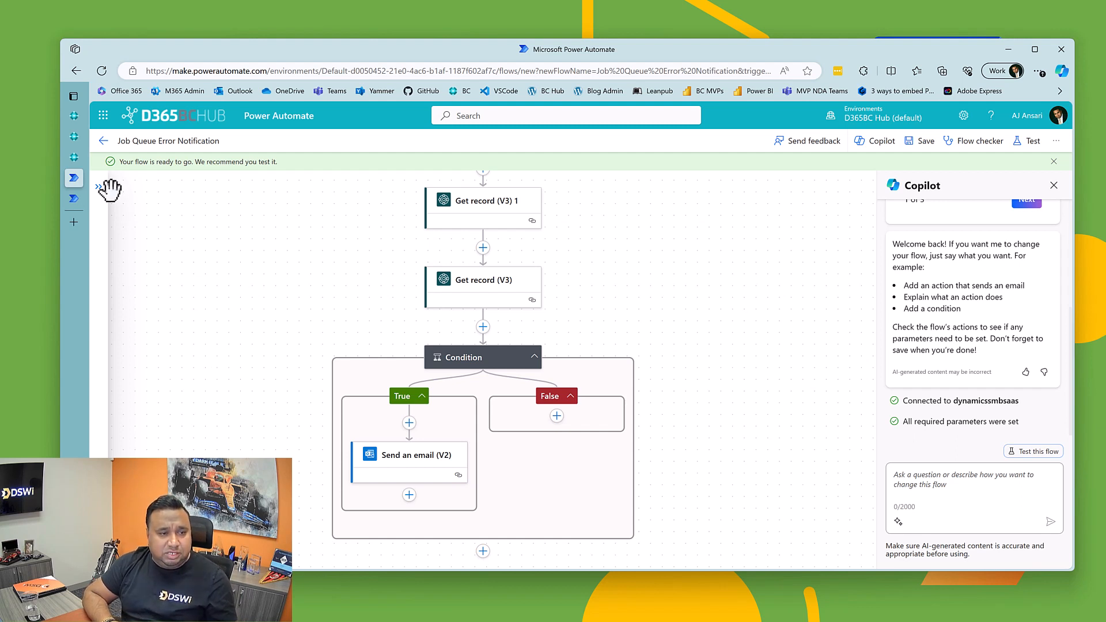
Step: Leave the designer for the flow's details page and dismiss the ready notice
left_click(103, 142)
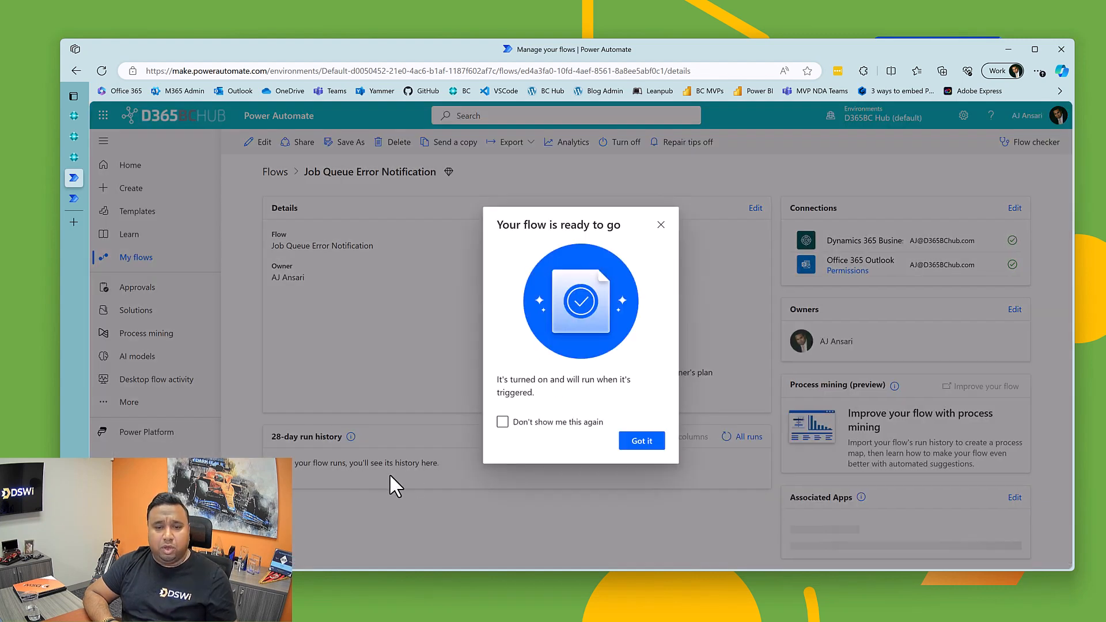
left_click(634, 441)
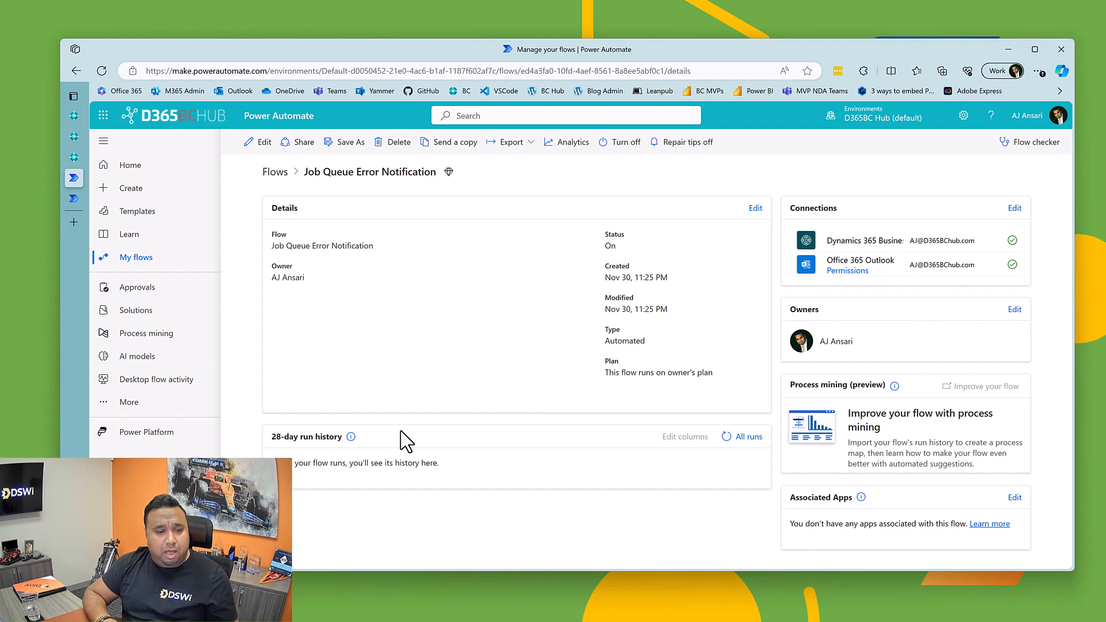
Step: Switch to Business Central's Job Queue Entries and set report 99001017, Calculate Plan - Plan. Wksh., to Ready
left_click(71, 159)
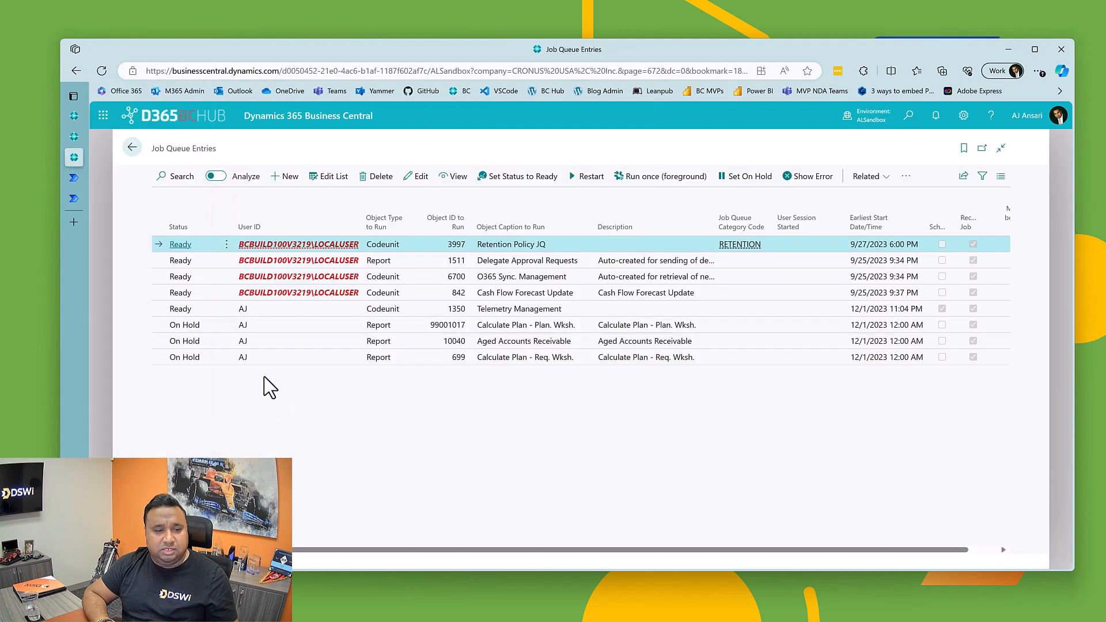
left_click(280, 327)
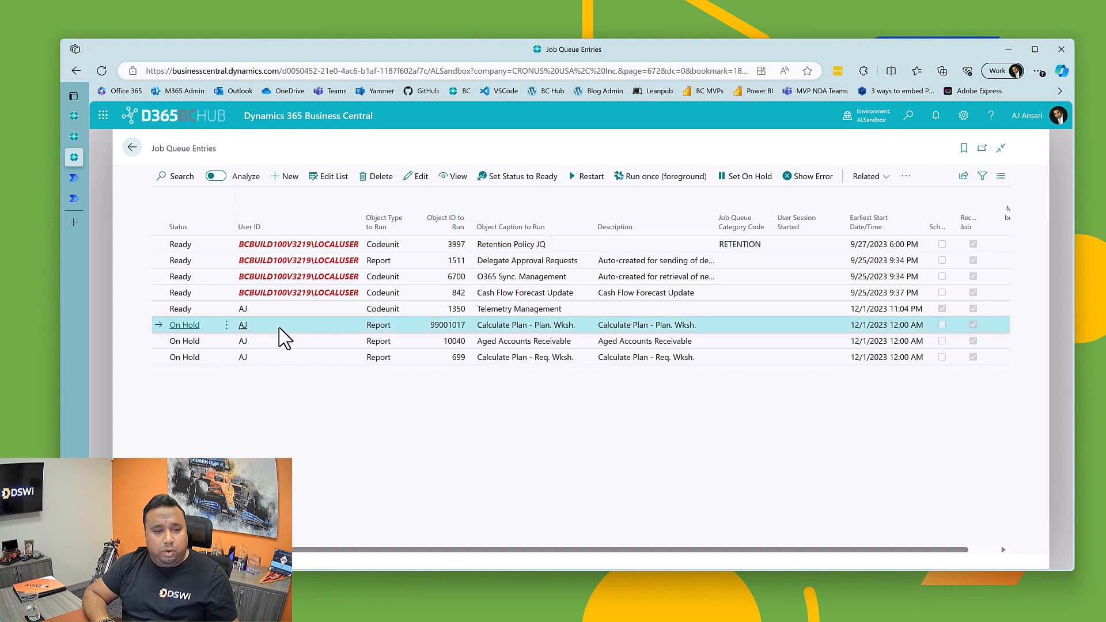
left_click(493, 180)
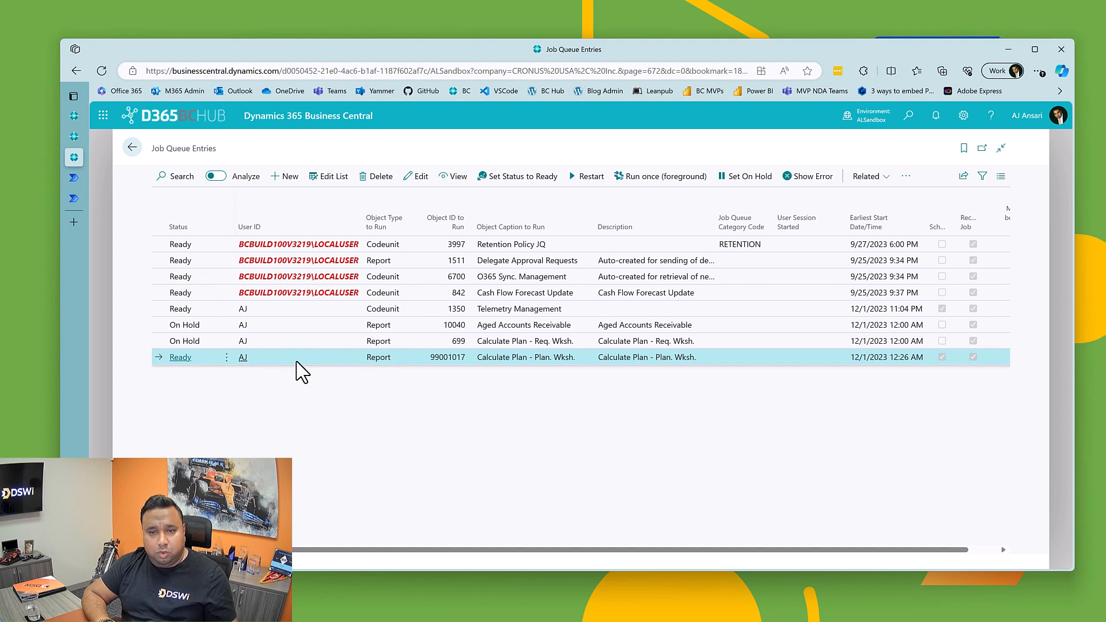
Step: View the log entries of the Calculate Plan - Plan. Wksh. job, read its error message, and return to the job queue list
left_click(905, 179)
mouse_move(866, 204)
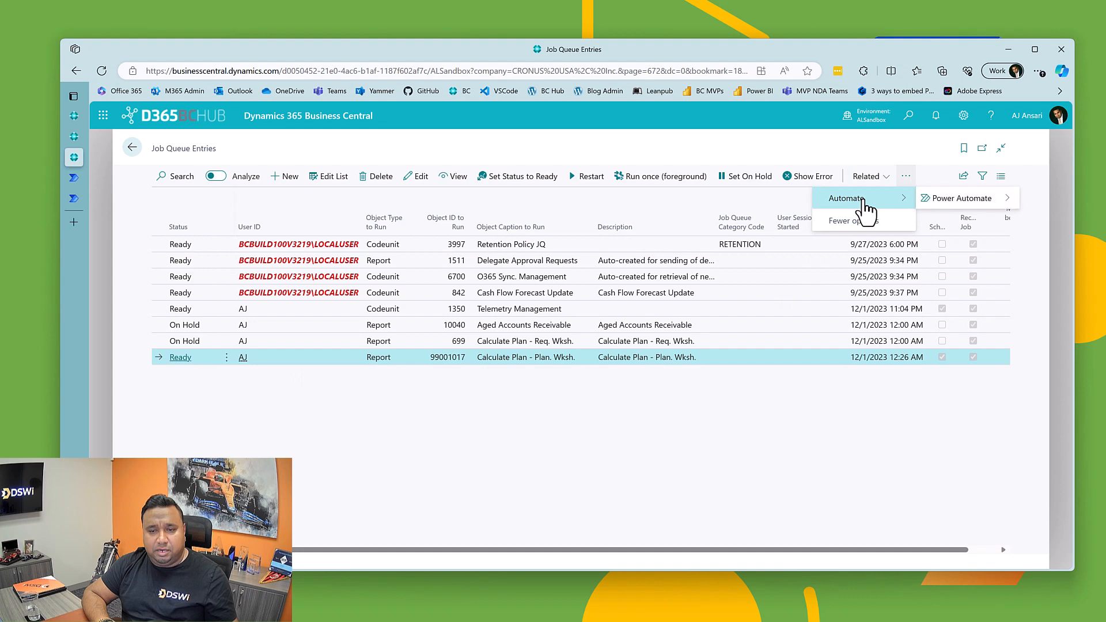
left_click(875, 177)
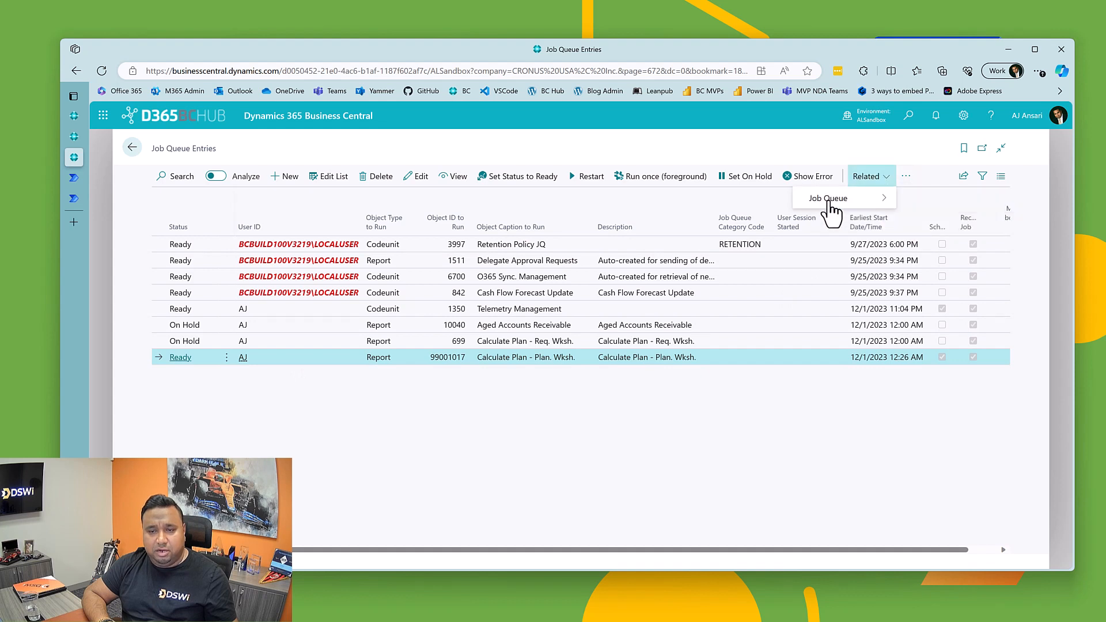
left_click(907, 198)
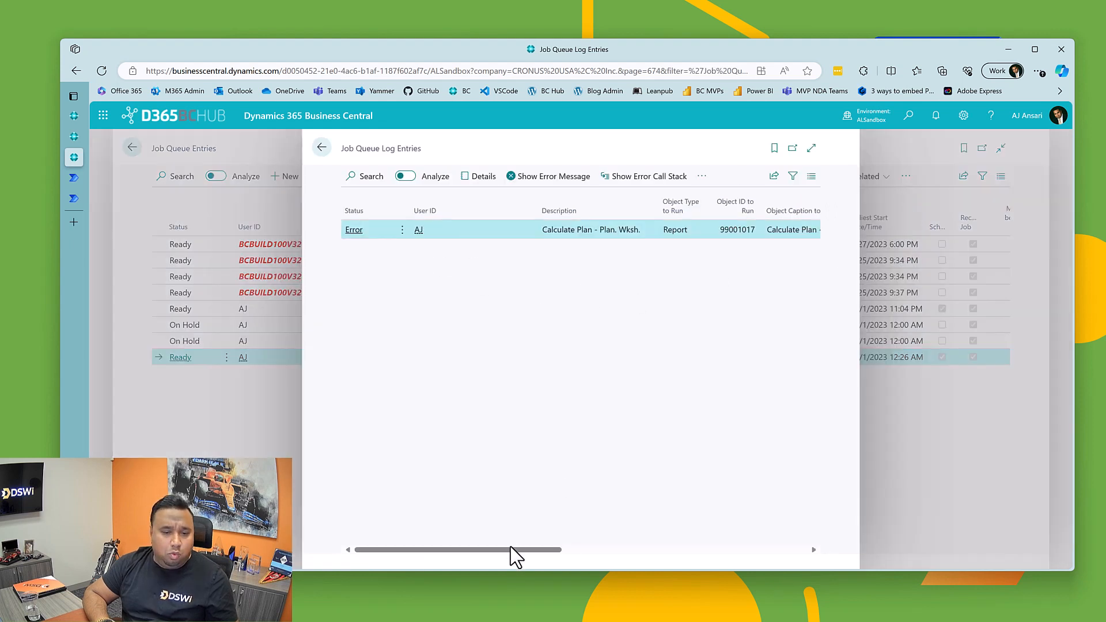
left_click_drag(511, 550, 796, 555)
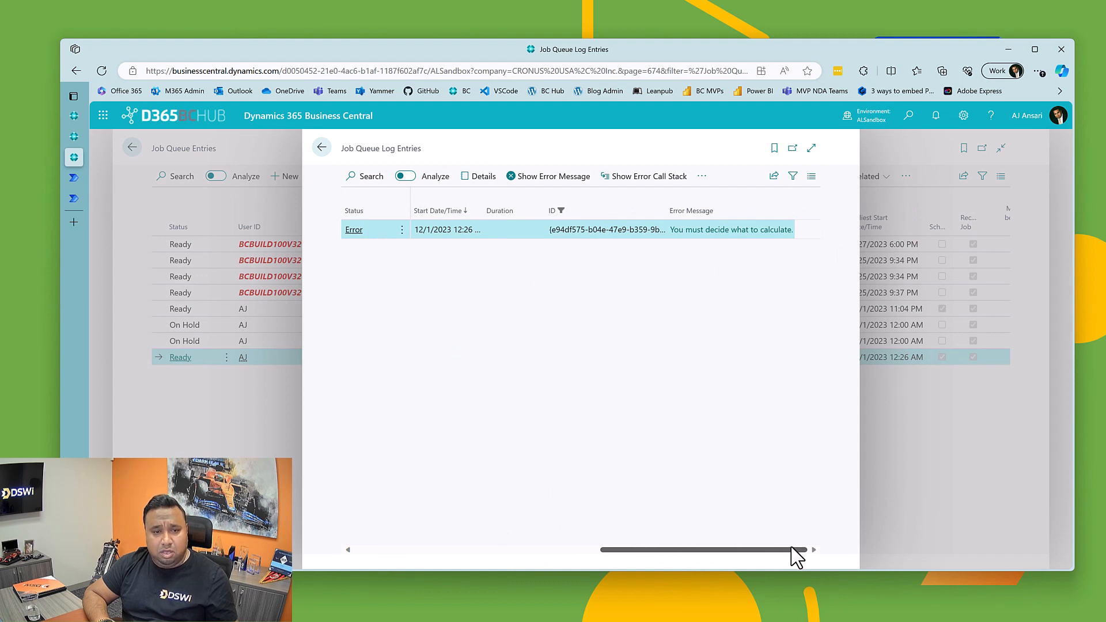
left_click_drag(789, 548, 824, 530)
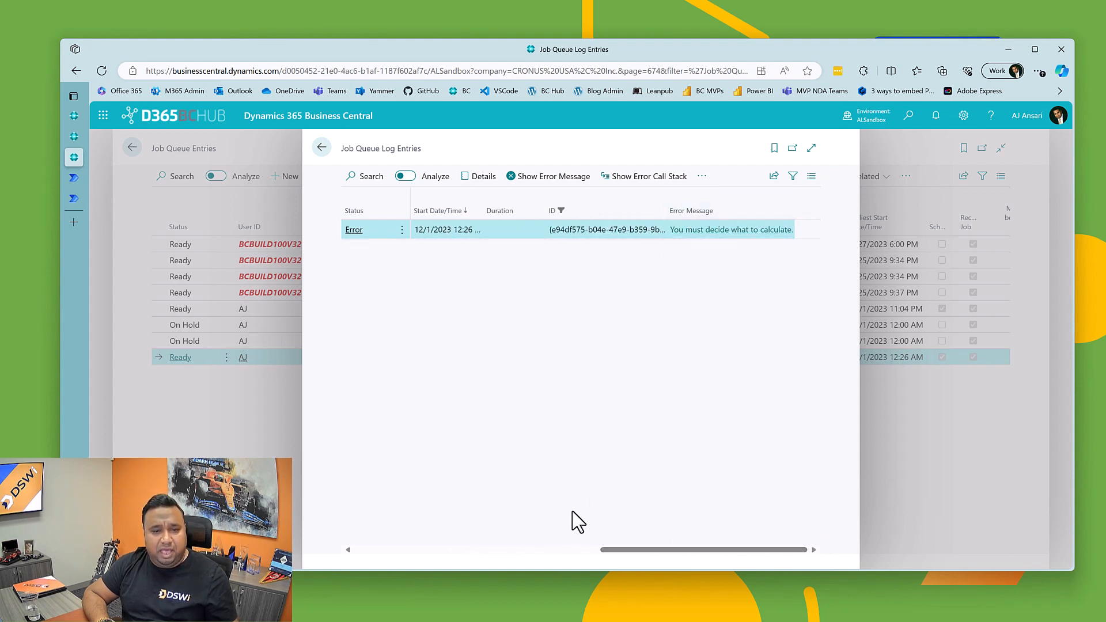
left_click(407, 550)
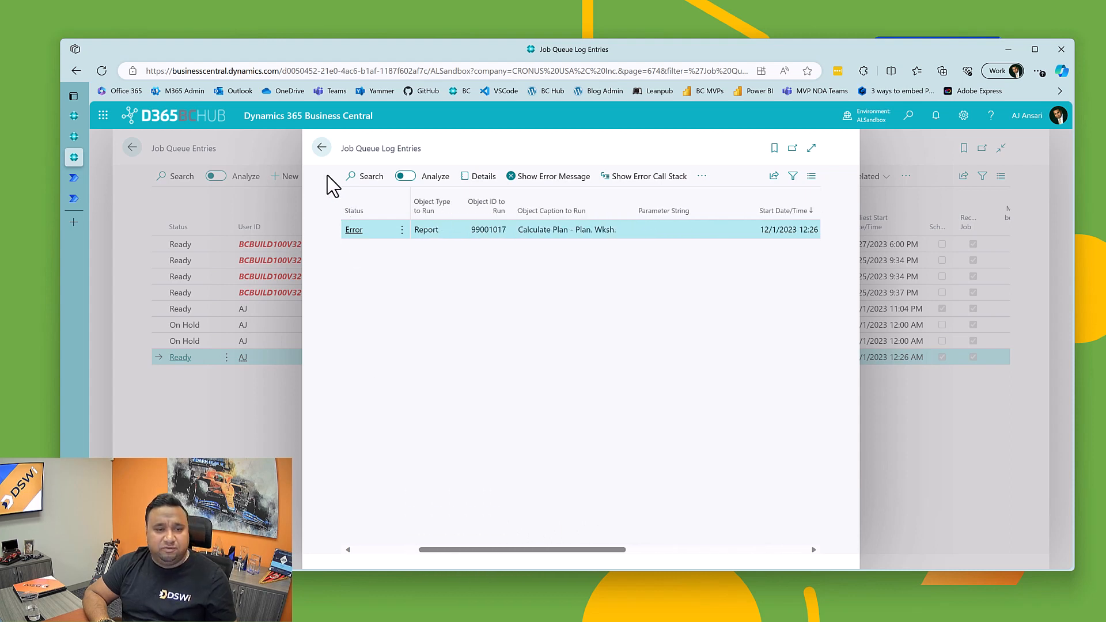
left_click(322, 148)
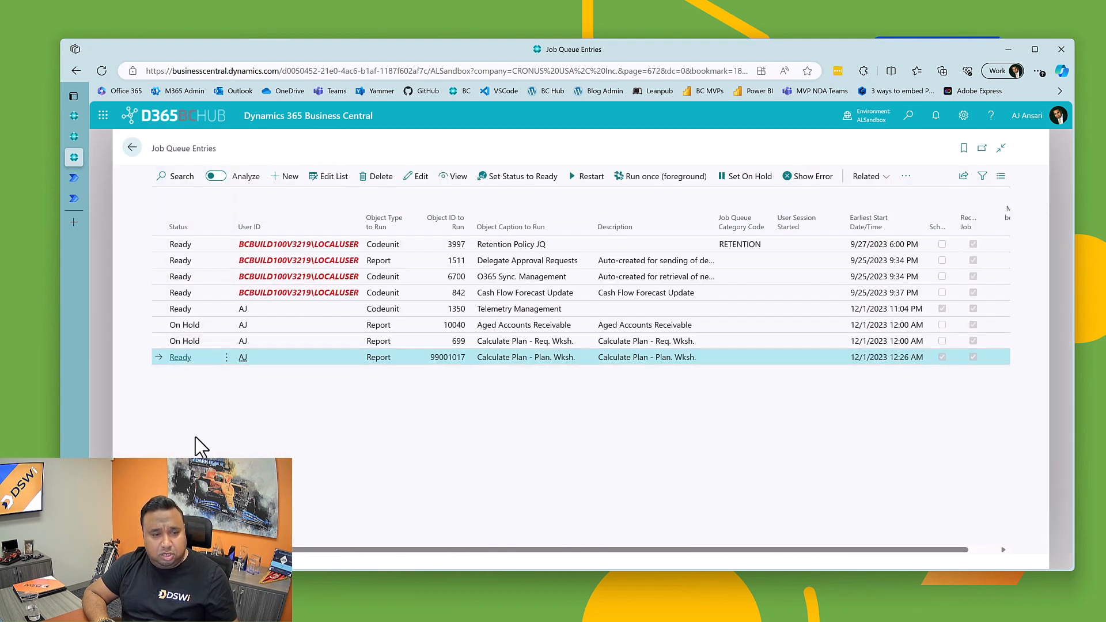
Step: Set the status of report 699, Calculate Plan - Req. Wksh., and report 10040, Aged Accounts Receivable, to Ready
left_click(313, 341)
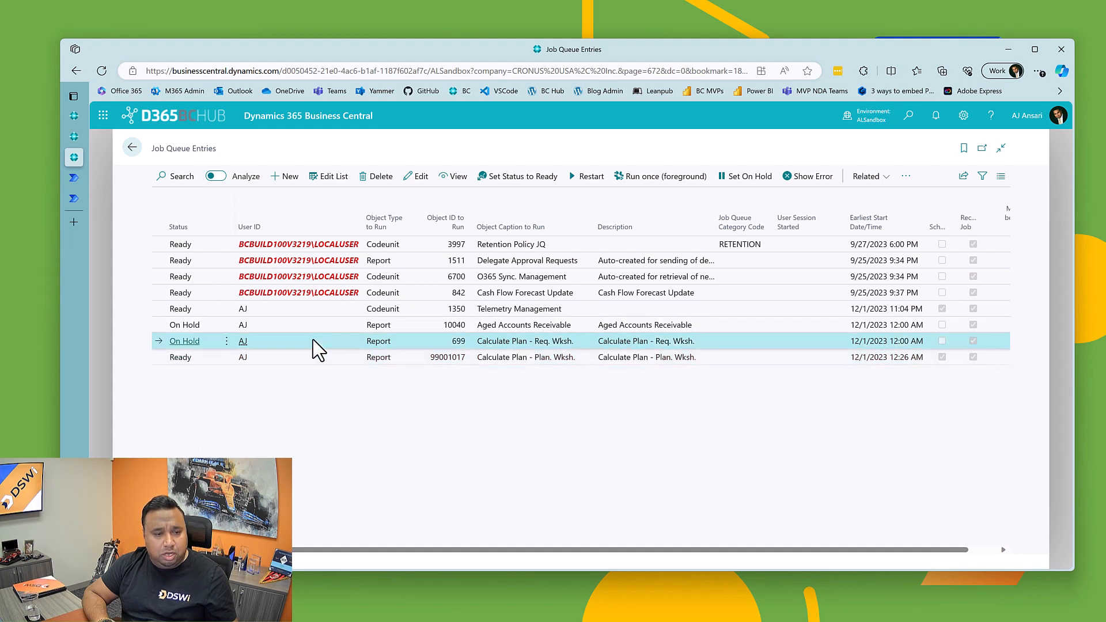
left_click(525, 183)
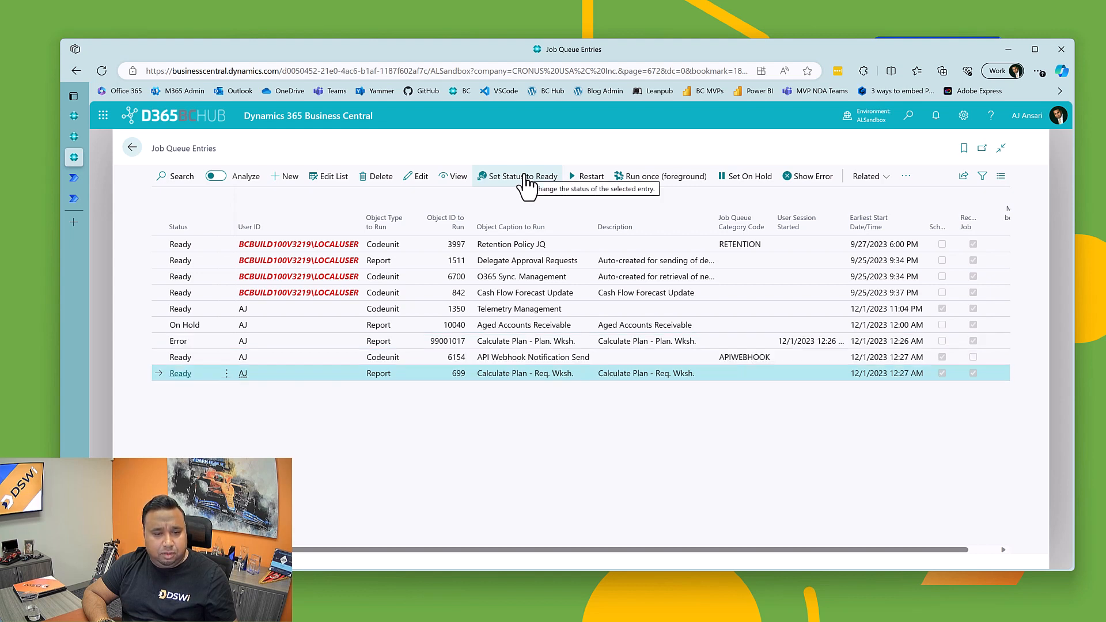
left_click(310, 334)
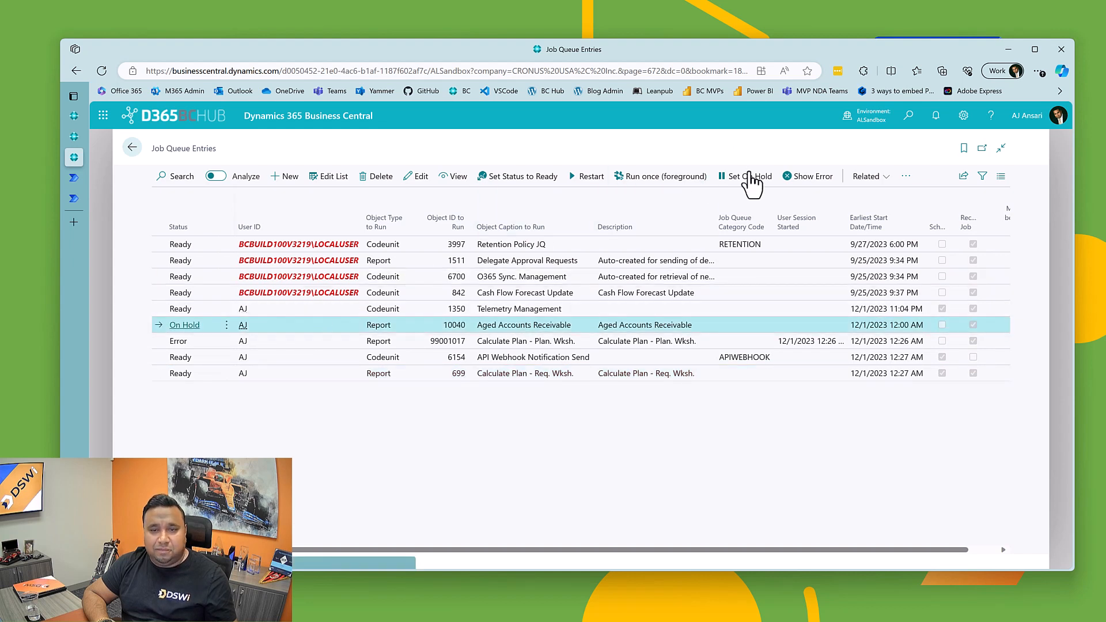
left_click(531, 184)
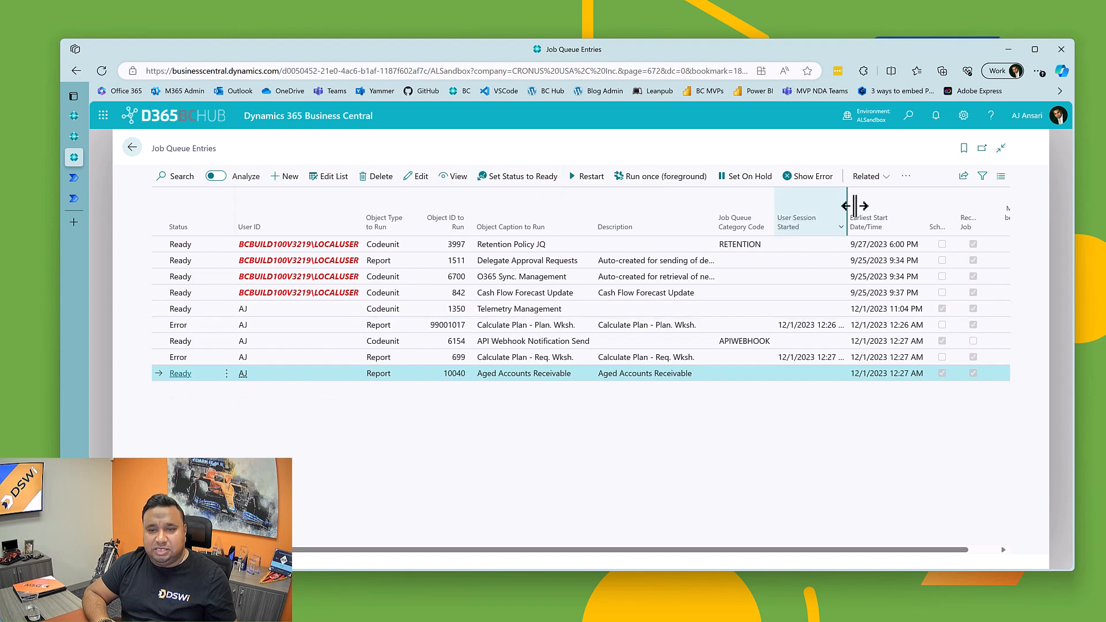
Step: Check the run status in the Aged Accounts Receivable job's log entries and return to the job queue list
left_click(906, 178)
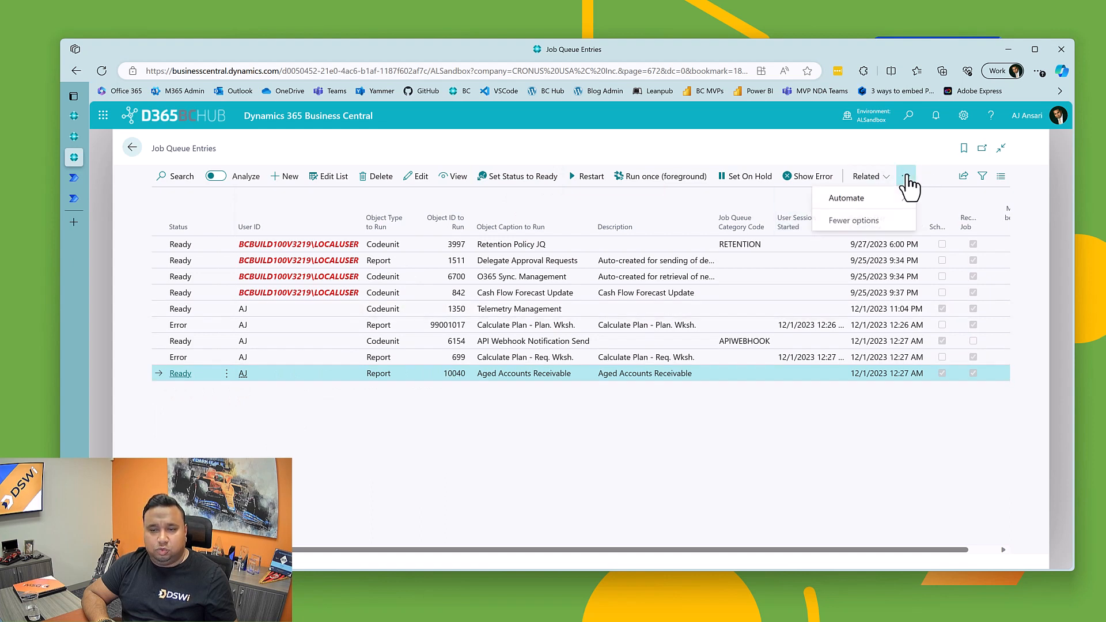
left_click(867, 176)
mouse_move(864, 198)
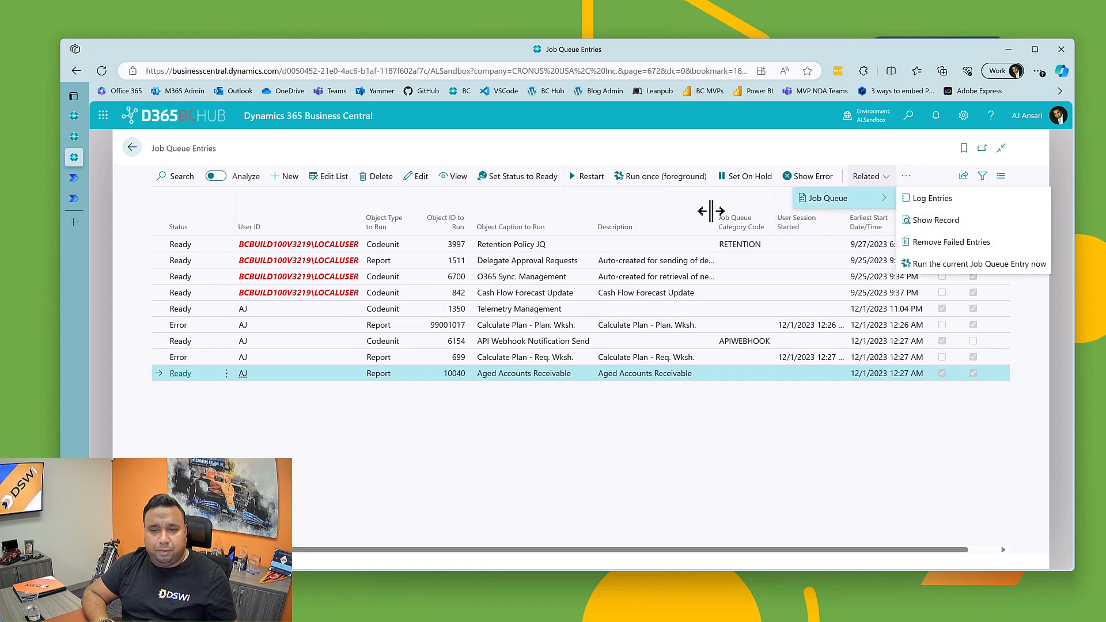
left_click(920, 200)
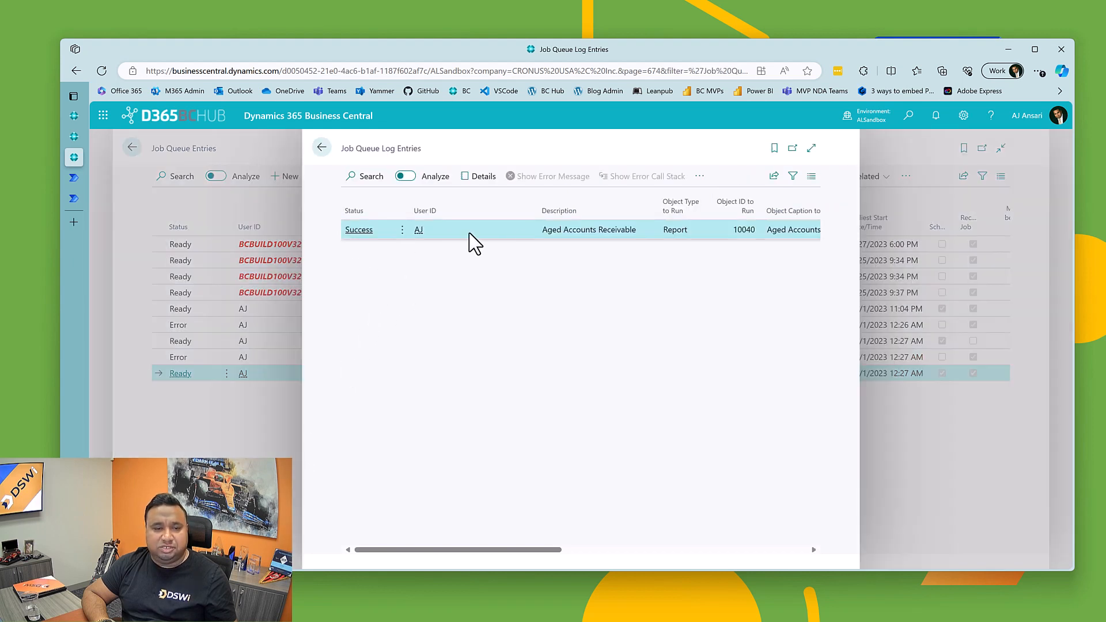
left_click(321, 148)
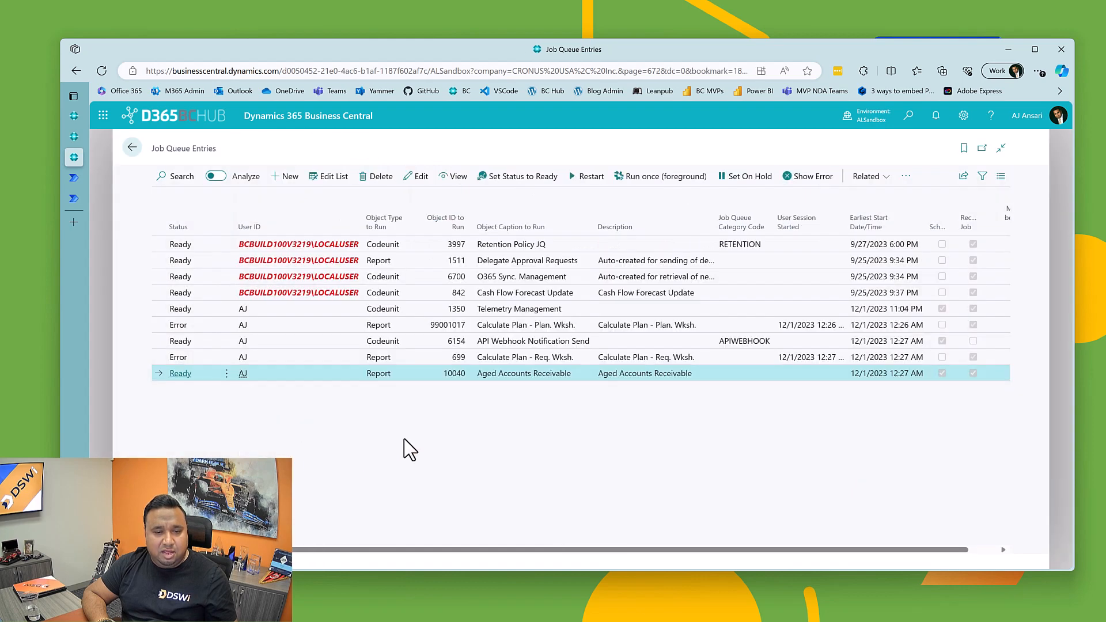
Step: View the Calculate Plan - Req. Wksh. job's log entries, read its error message, and close the log
left_click(525, 360)
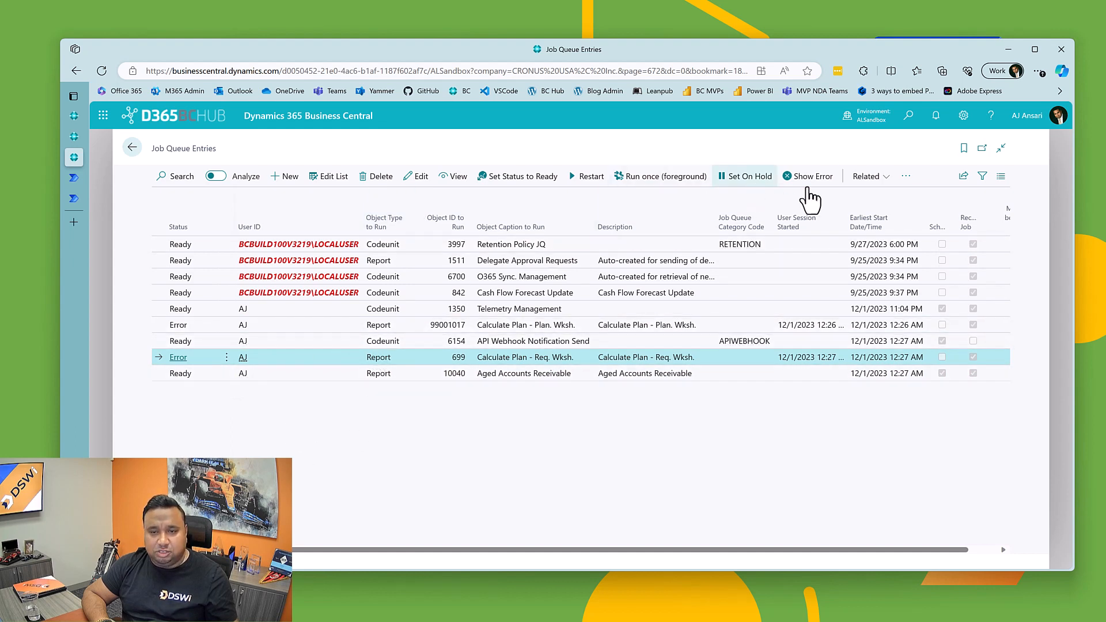
left_click(861, 179)
mouse_move(846, 197)
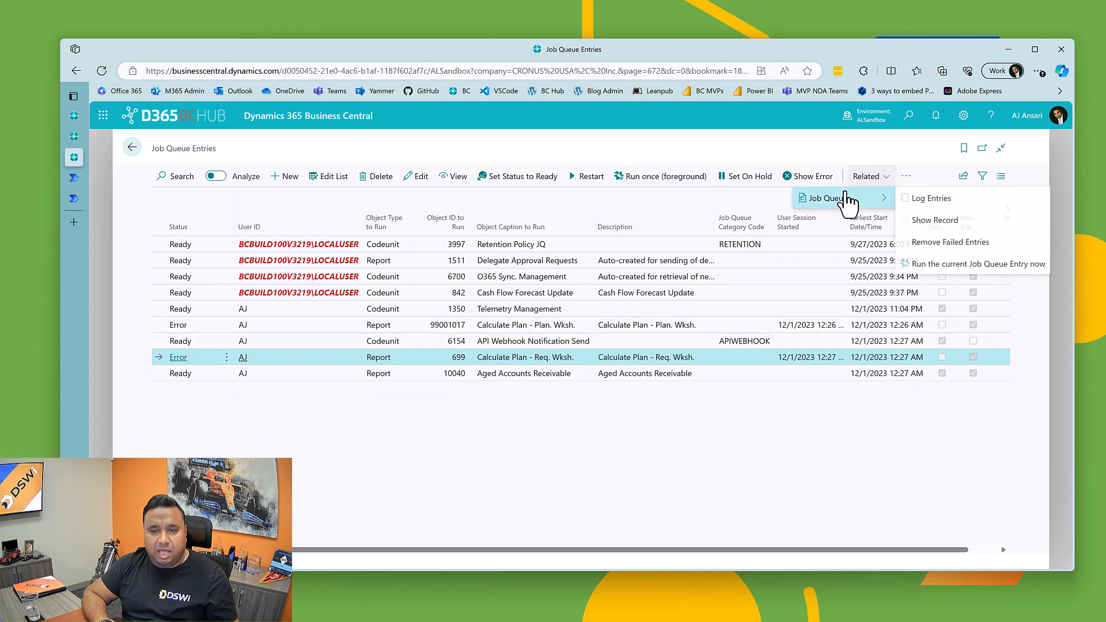
left_click(942, 208)
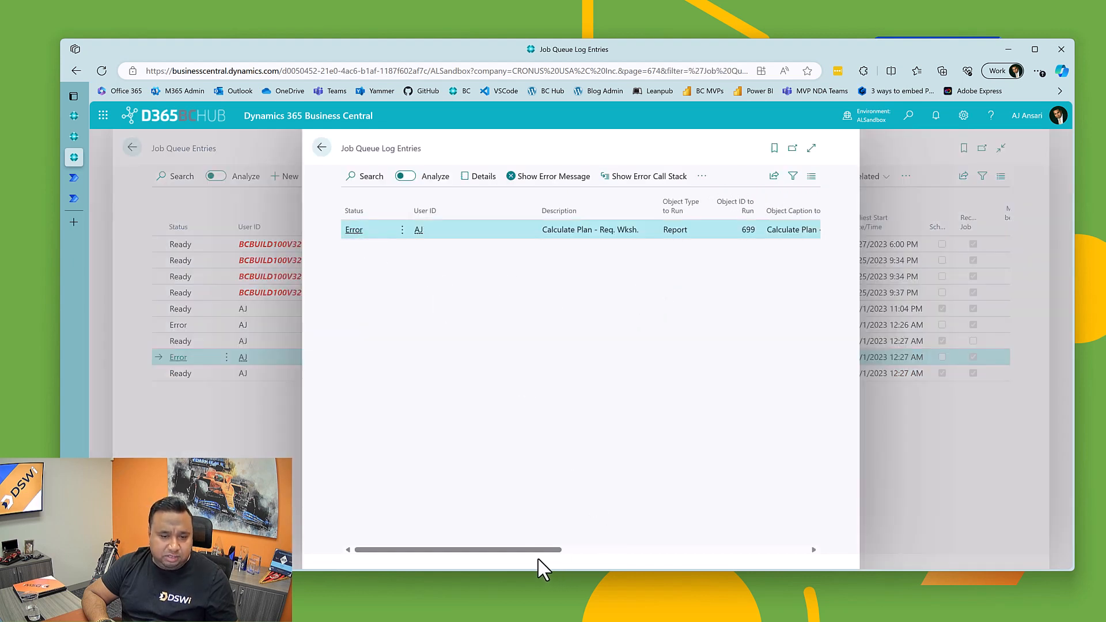
left_click_drag(538, 557, 865, 557)
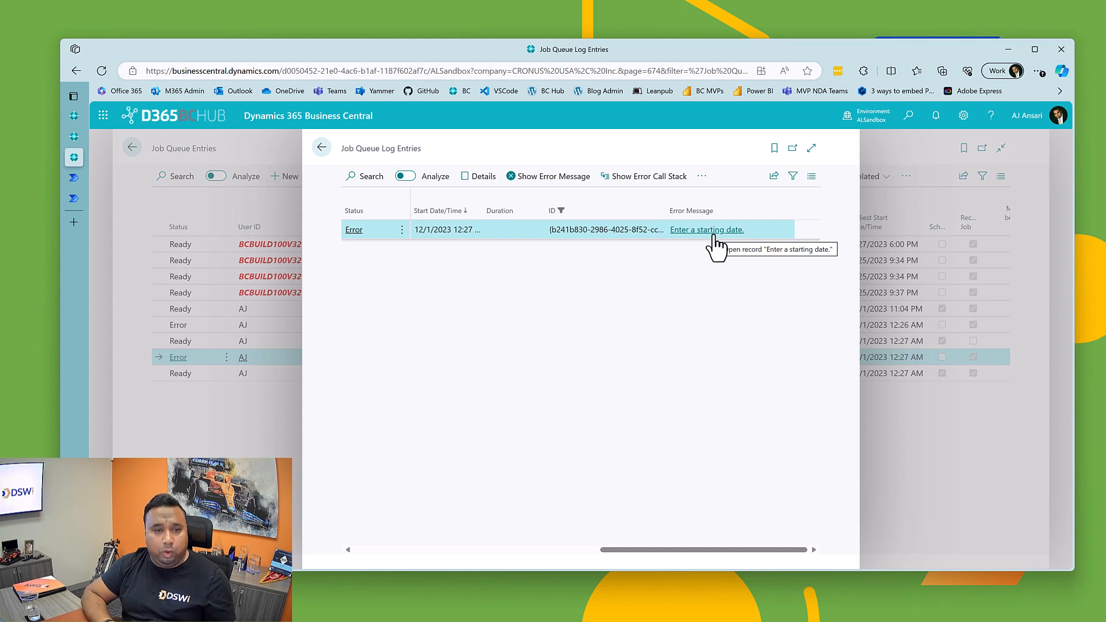
left_click(323, 148)
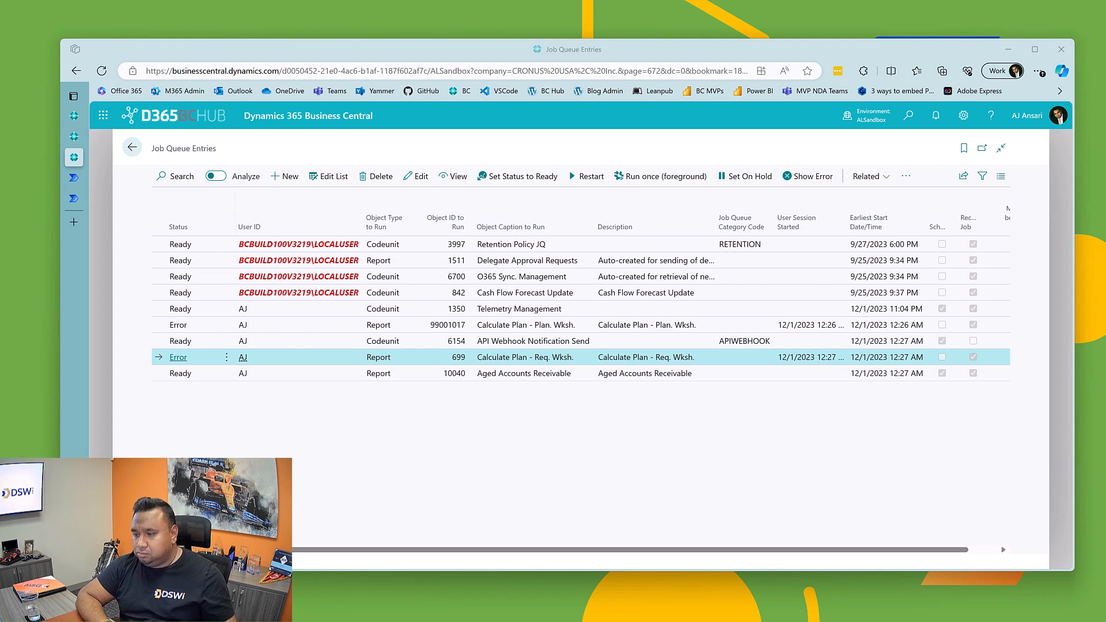
Step: Bring up the Outlook inbox, read the whole Job Queue Failure Notification email, and reload the mailbox
left_click_drag(1105, 81, 544, 84)
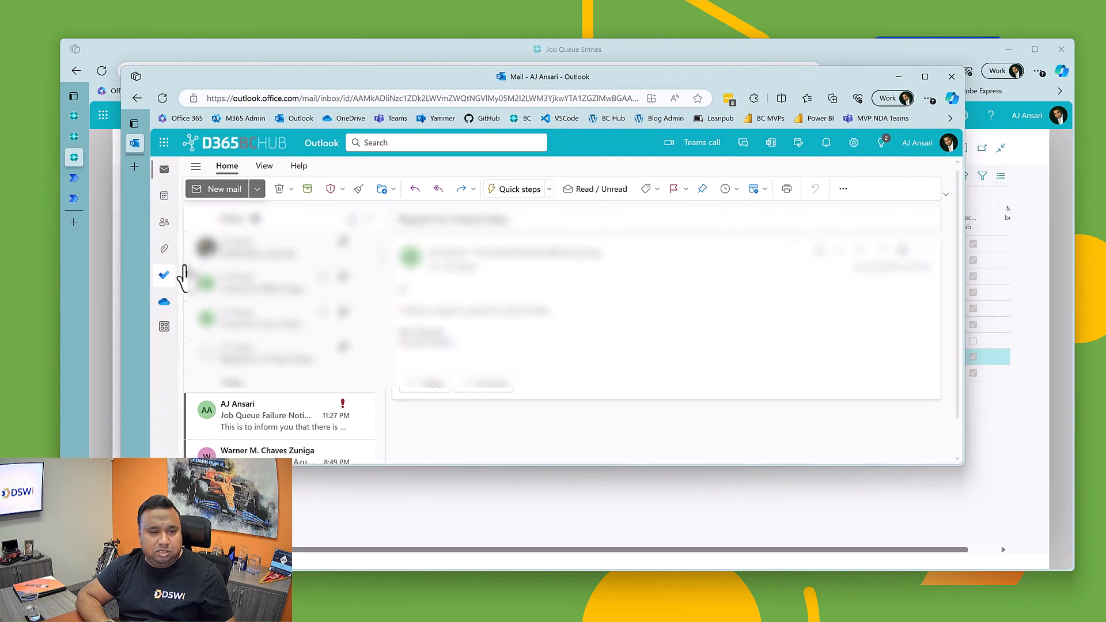
left_click(256, 422)
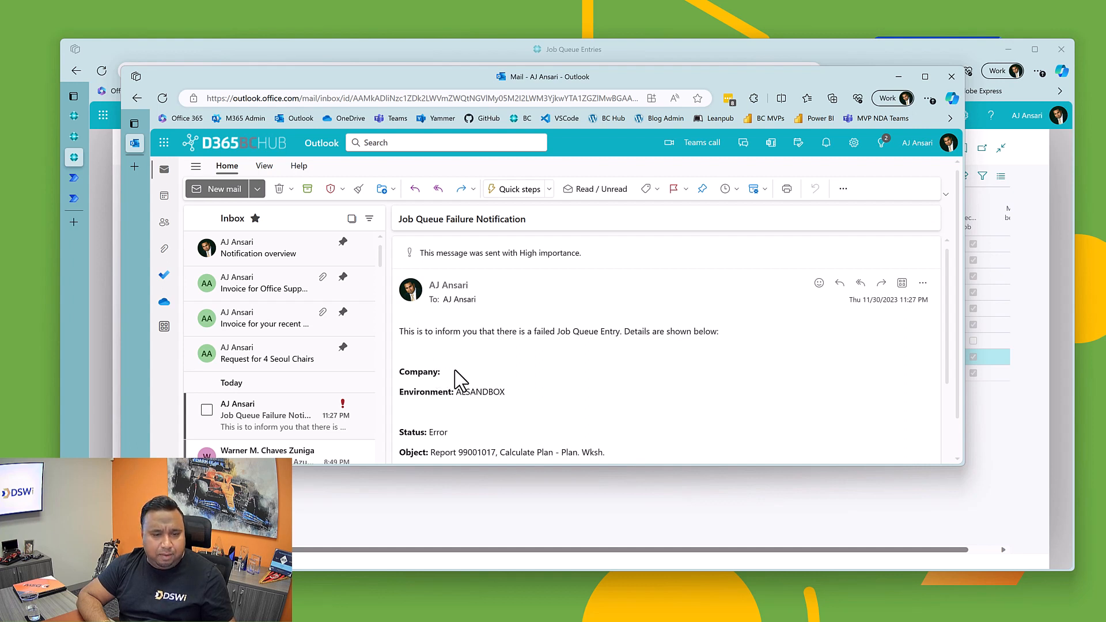
scroll(476, 389, "down", 1)
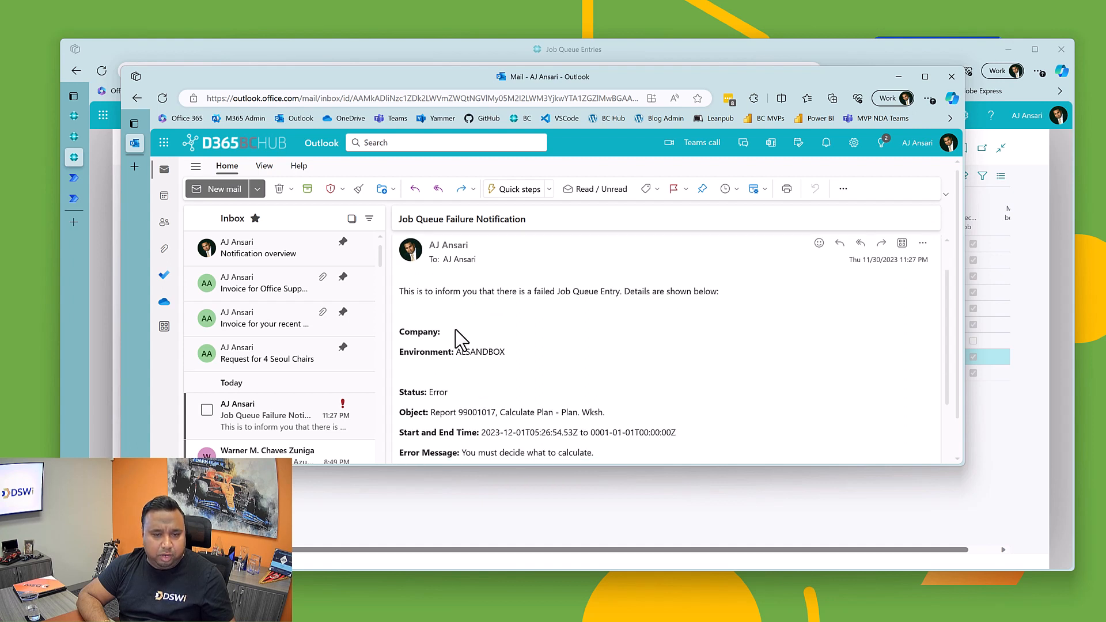
scroll(494, 354, "down", 1)
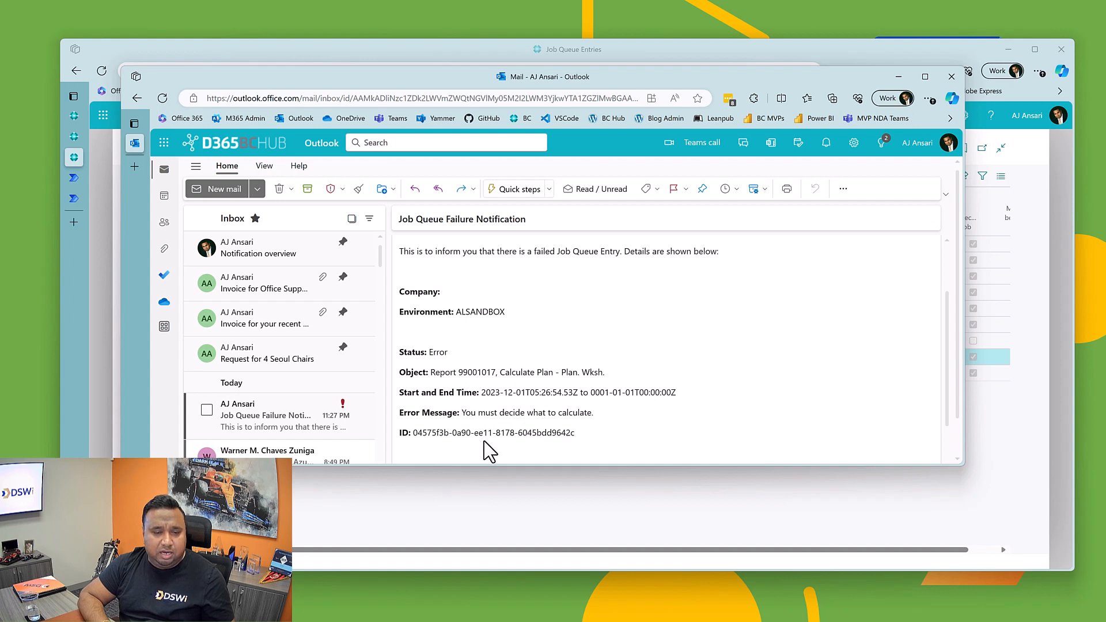
scroll(546, 433, "down", 2)
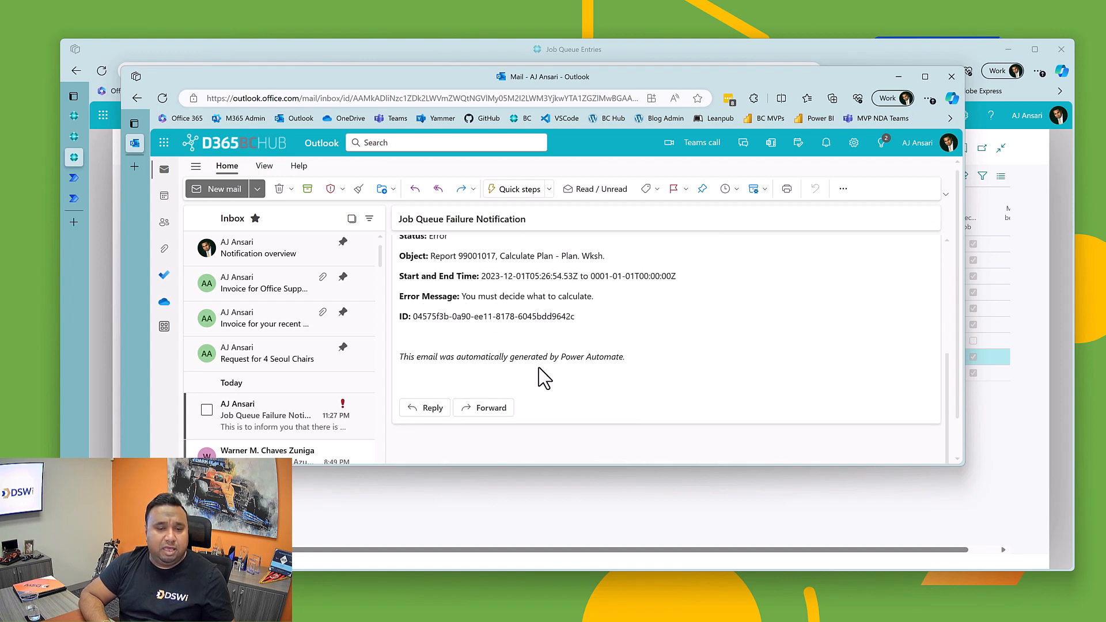
scroll(538, 367, "up", 1)
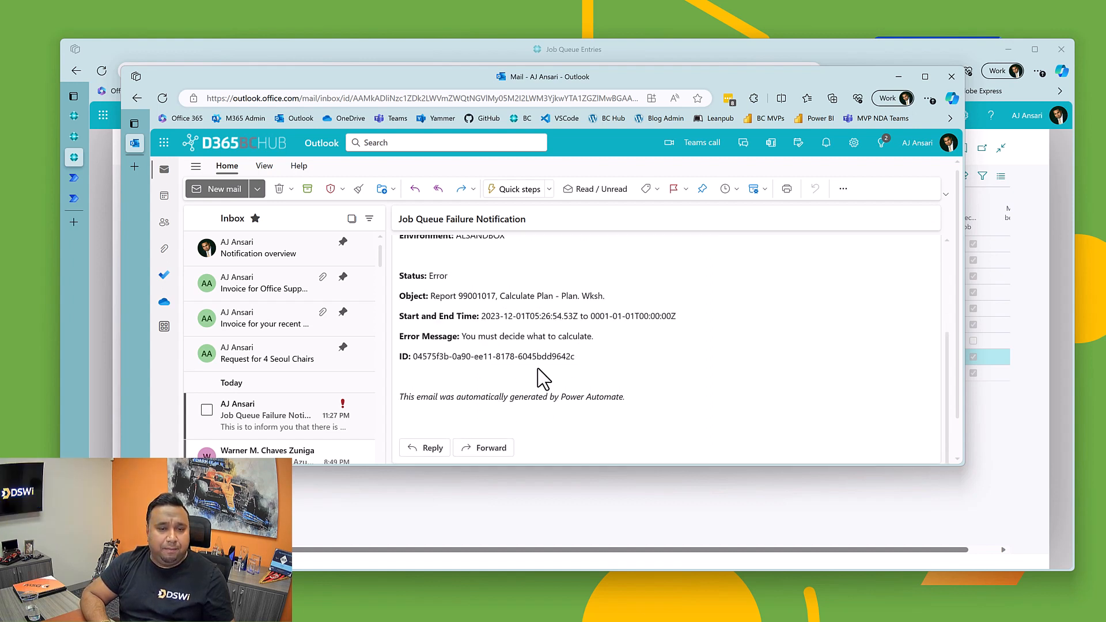
scroll(536, 362, "up", 3)
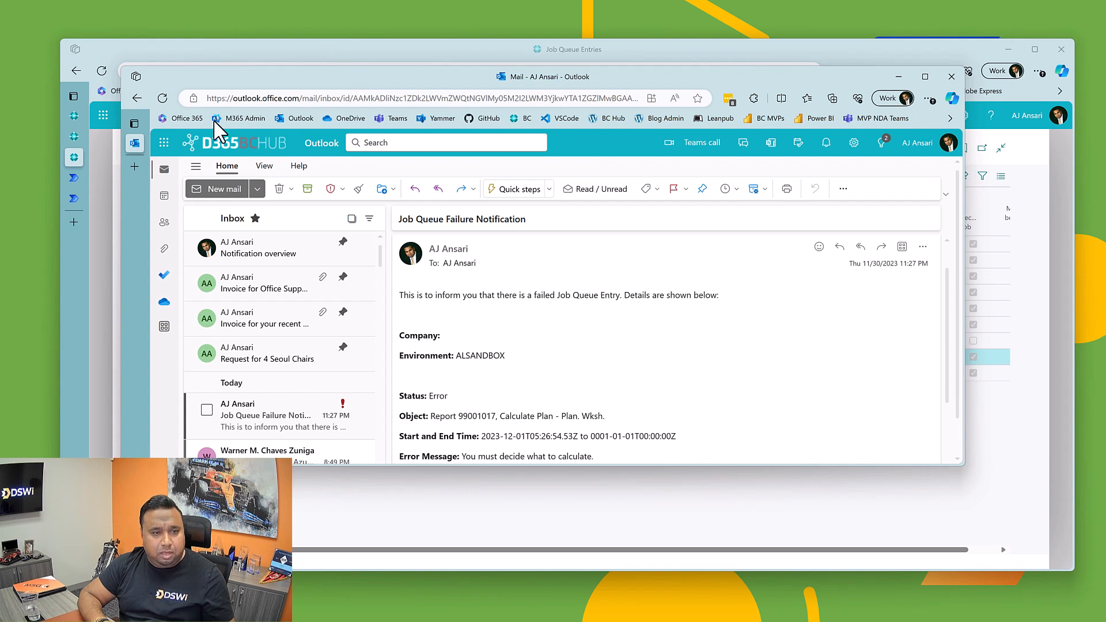
left_click(156, 102)
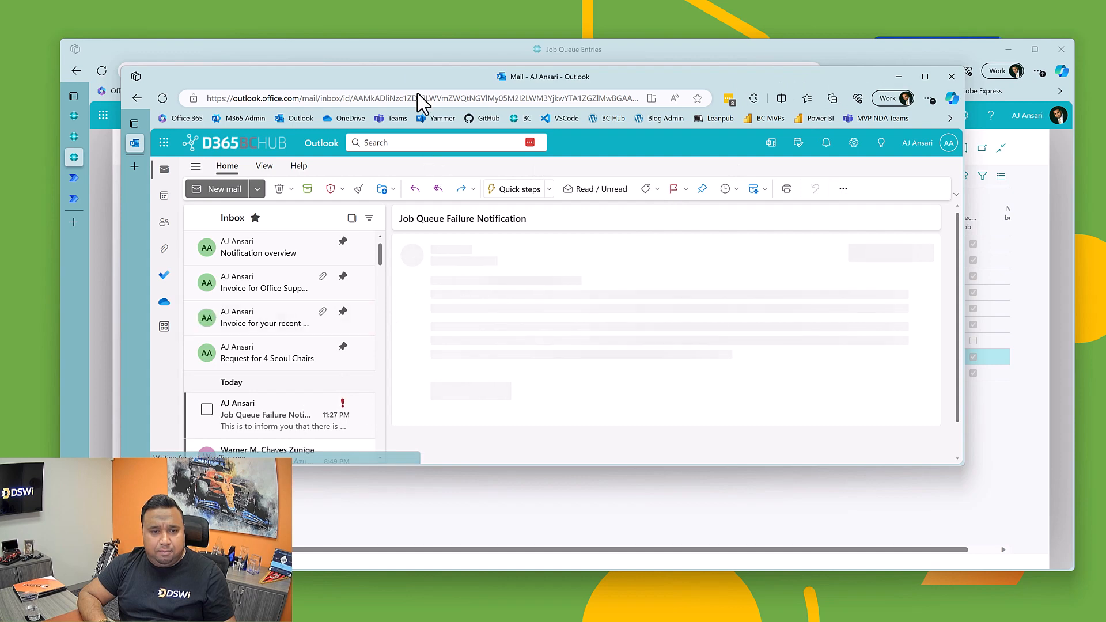
Step: Move the Outlook window away, switch to Power Automate and open the Job Queue Error Notification flow for editing
left_click_drag(615, 90, 1105, 87)
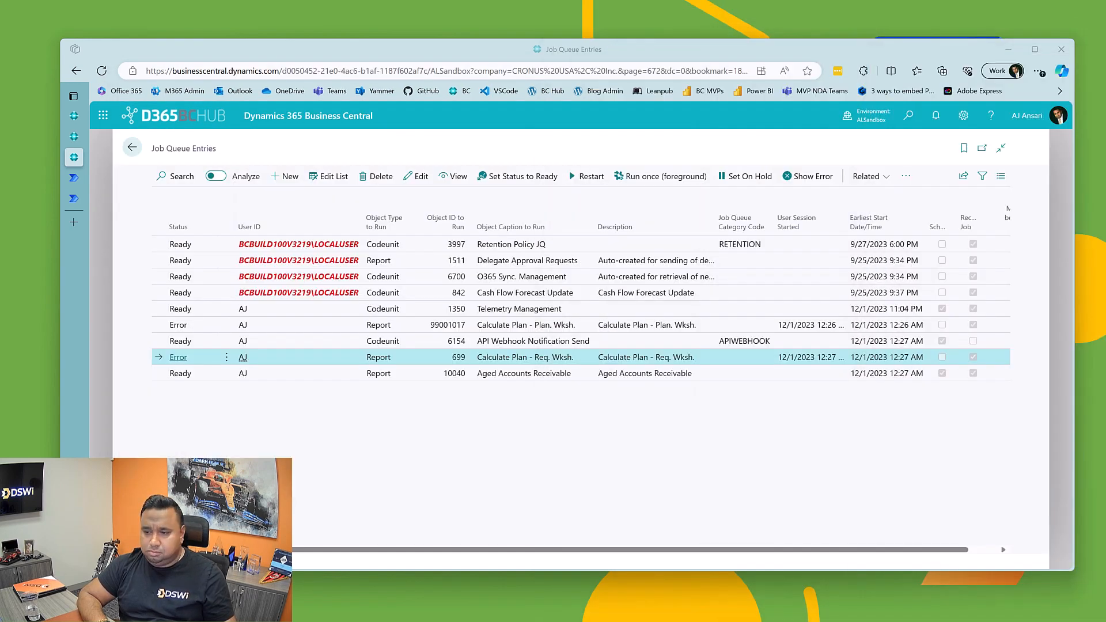
left_click(73, 183)
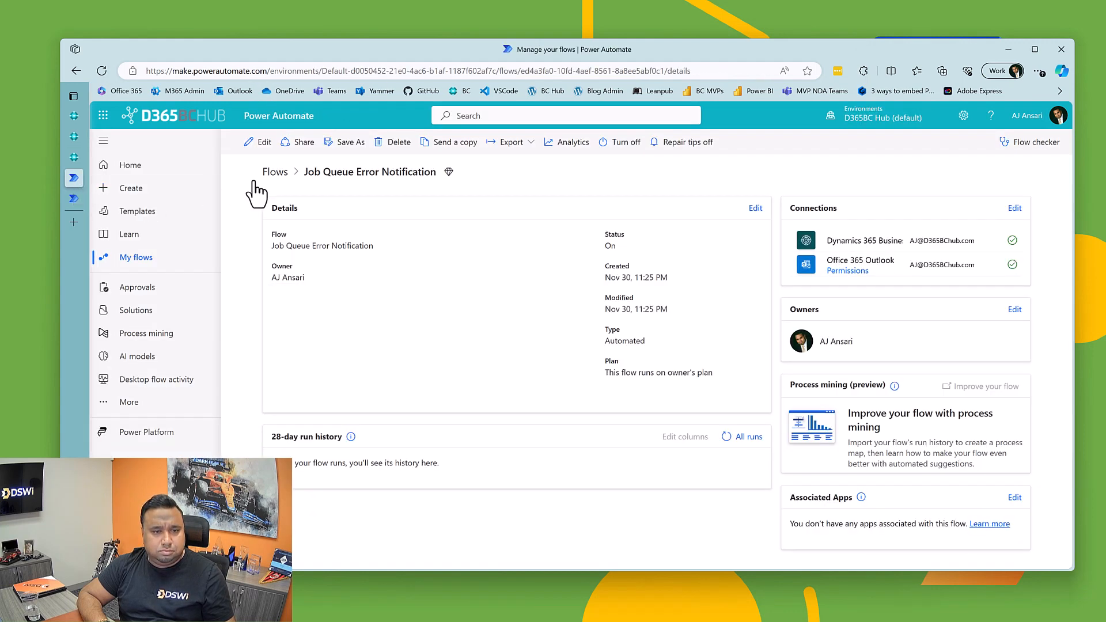
left_click(251, 145)
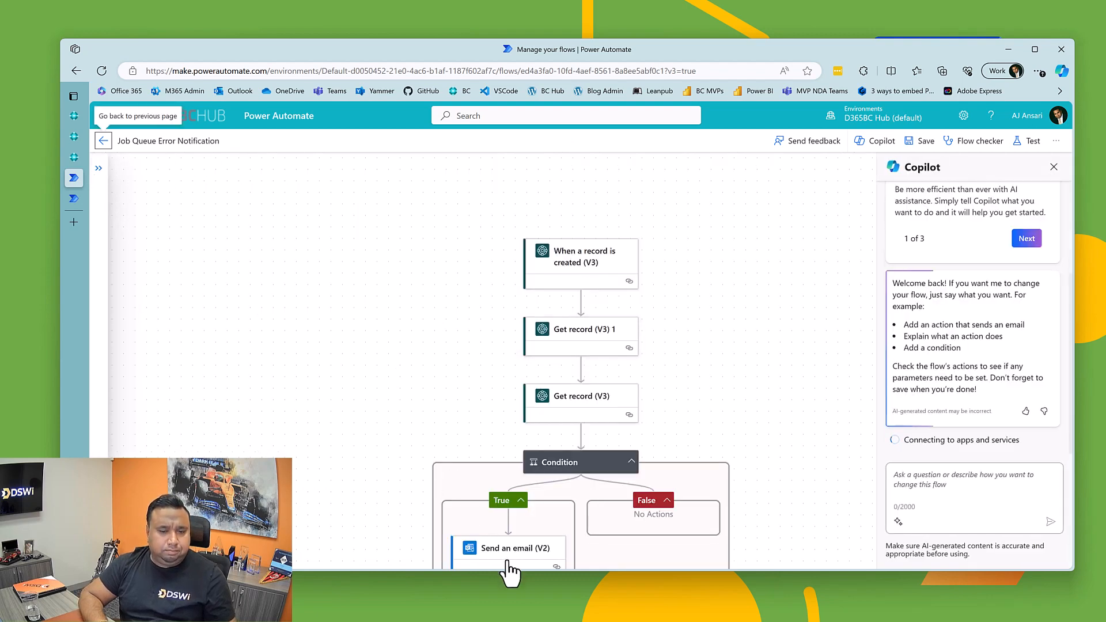
scroll(507, 559, "down", 2)
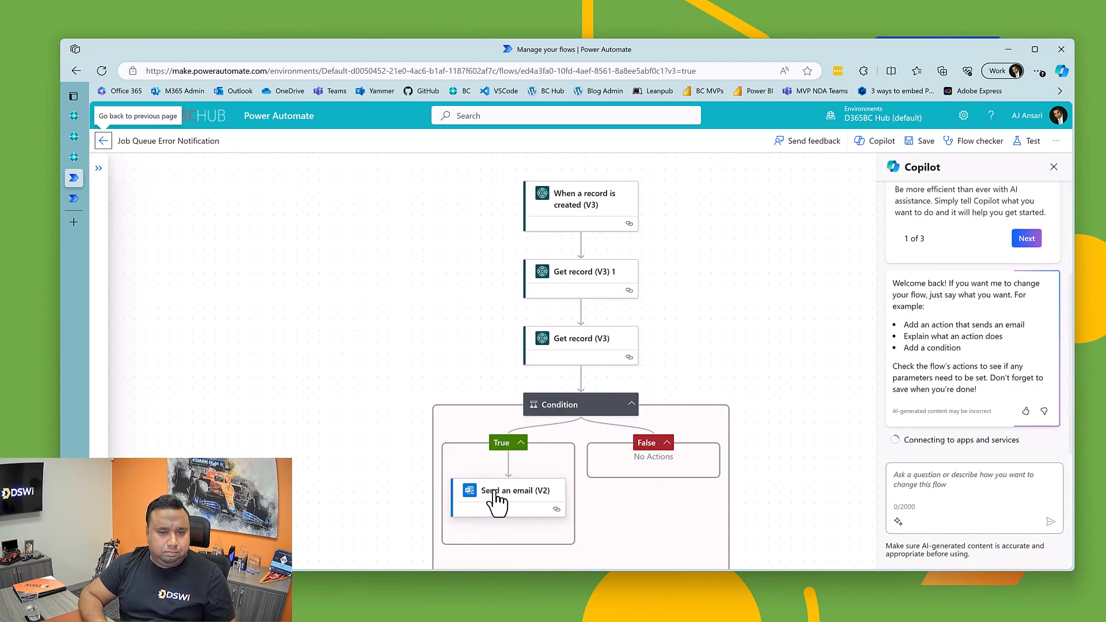
Step: Examine the Send an email (V2) parameters and the Get record (V3) 1 action's parameters, Row Id dynamic content and settings
left_click(496, 500)
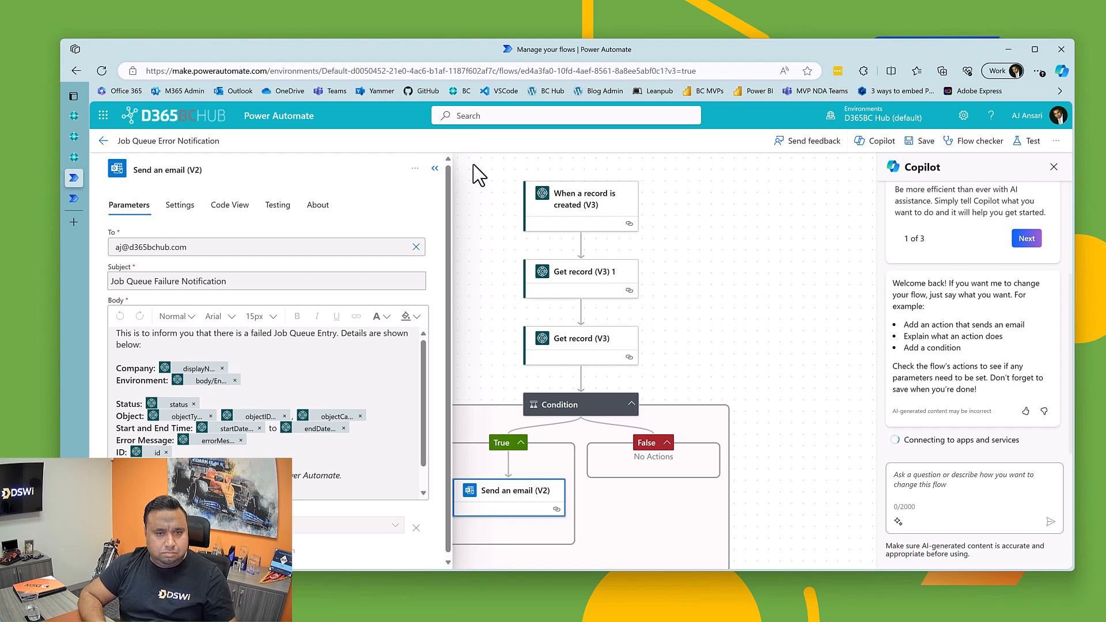
left_click(593, 292)
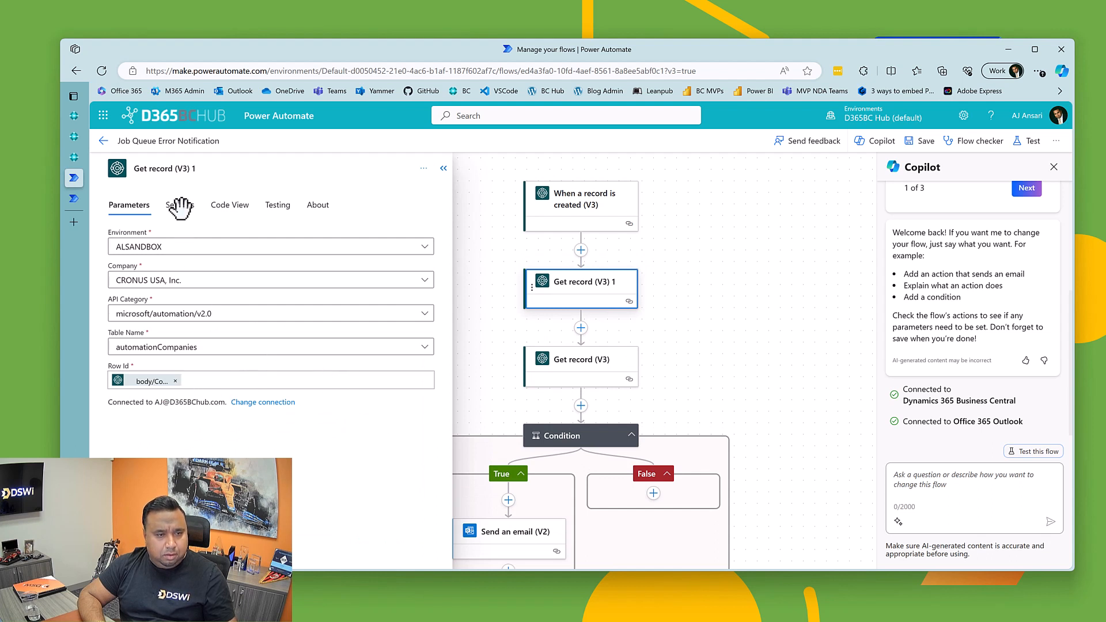
left_click(594, 300)
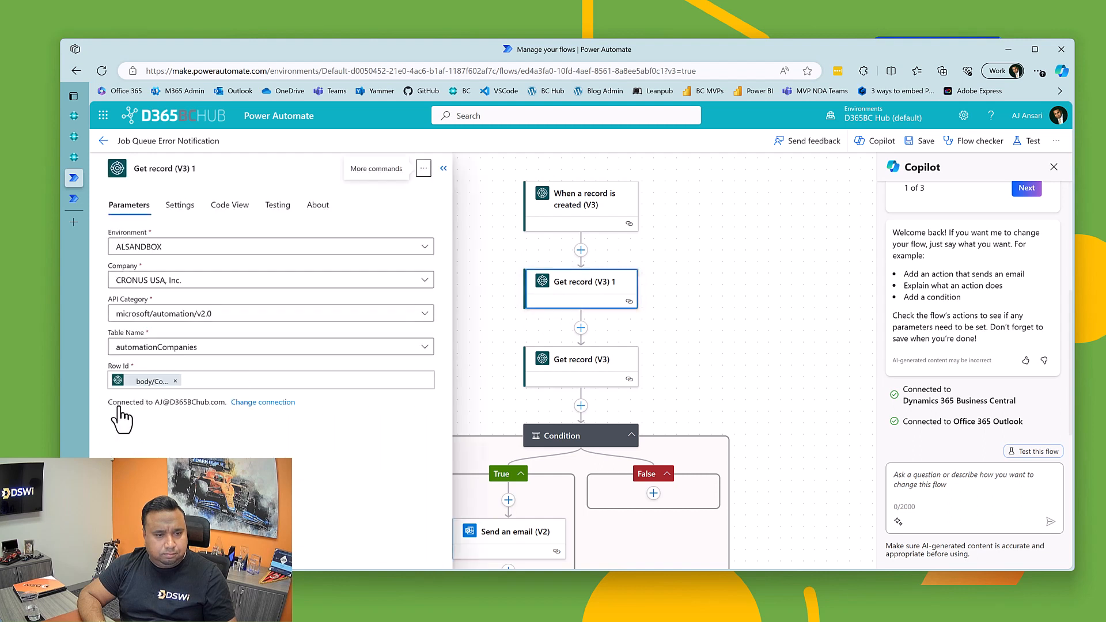
left_click(203, 380)
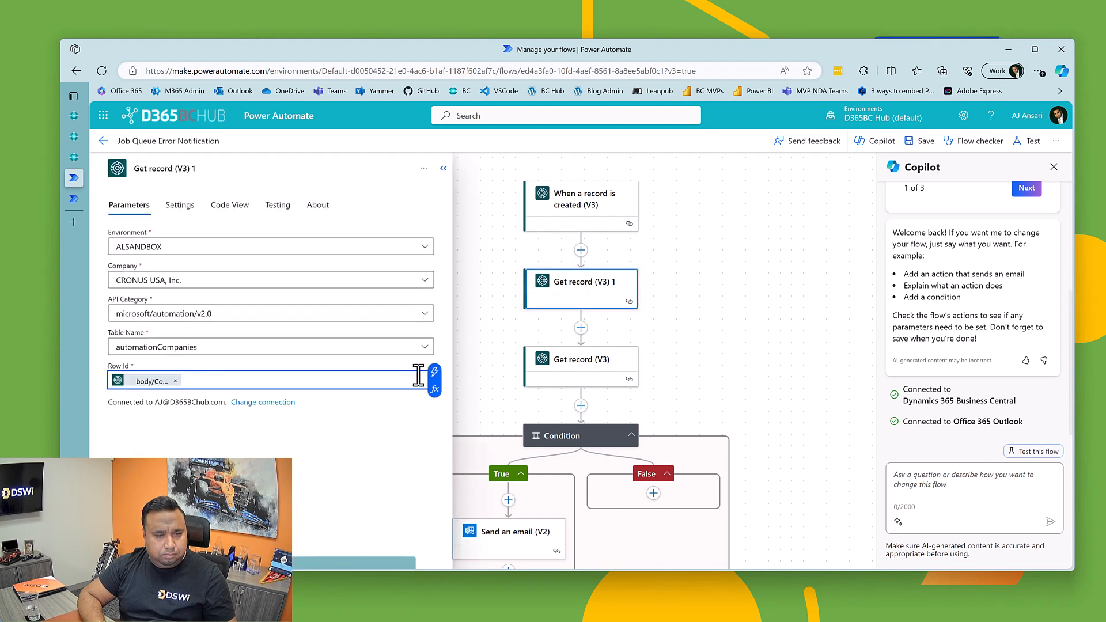
left_click(435, 374)
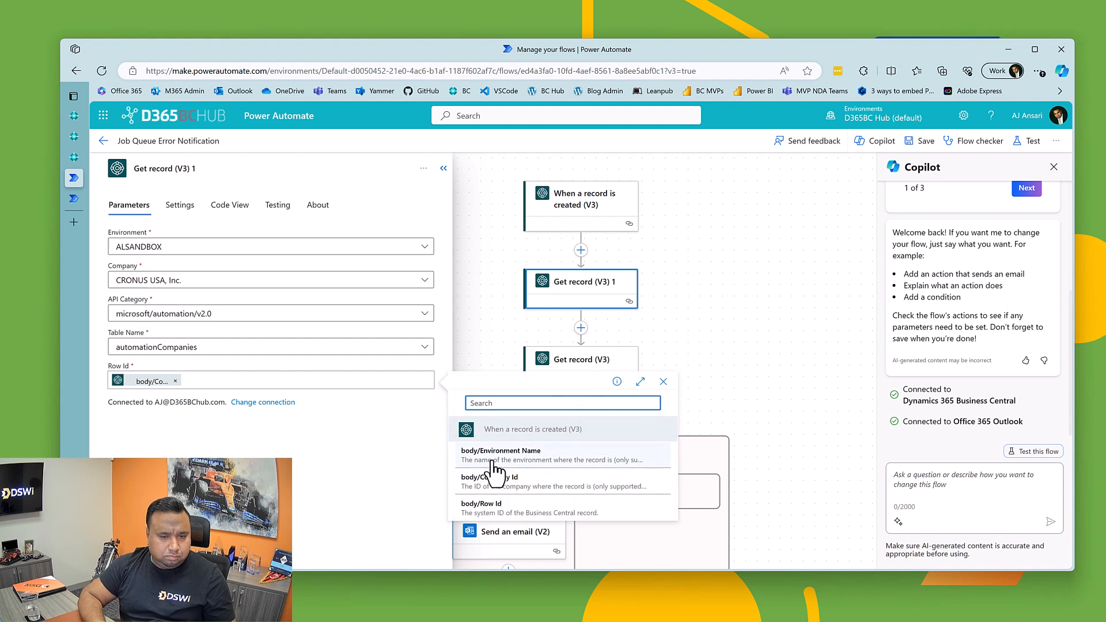
left_click(167, 444)
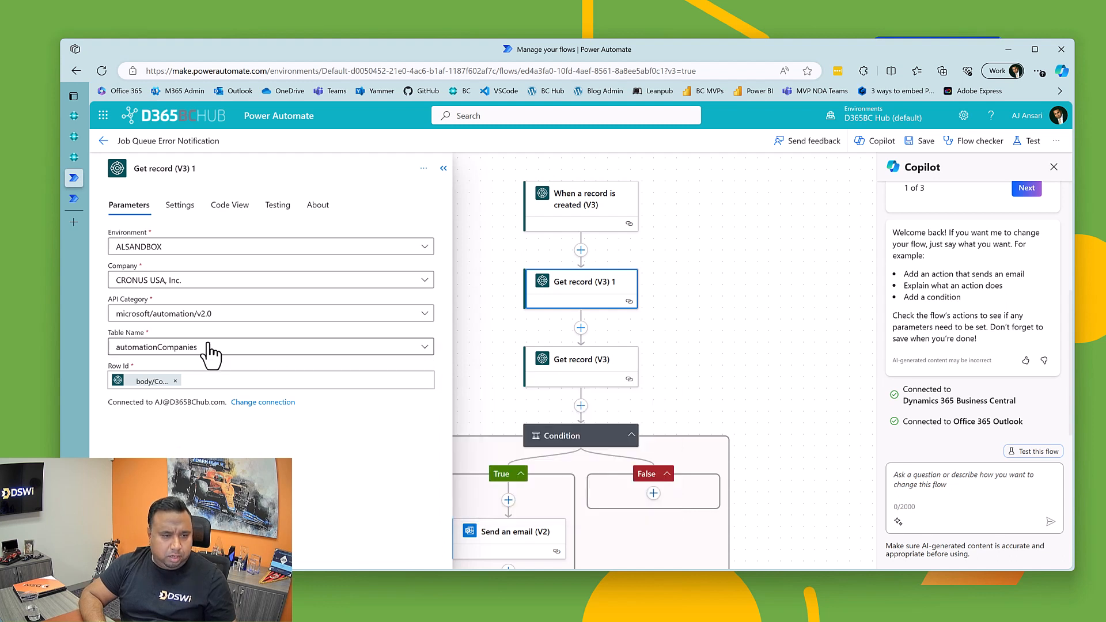
left_click(179, 205)
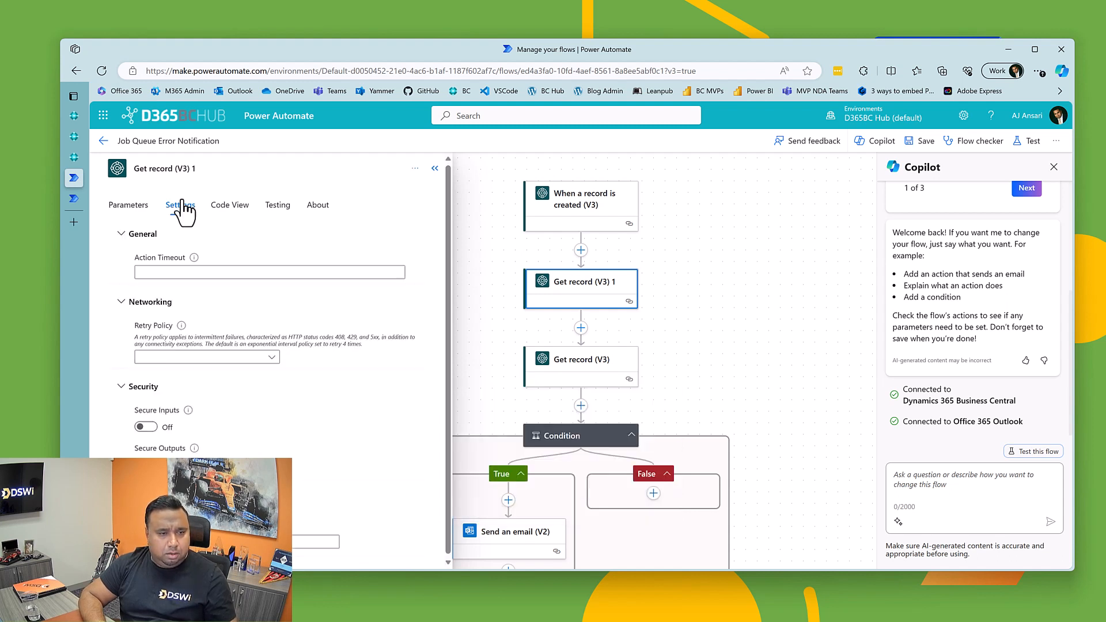
left_click(435, 169)
Step: In the Send an email (V2) body, replace the Company line's display name token with Name from Get record (V3) 1
scroll(467, 369, "down", 2)
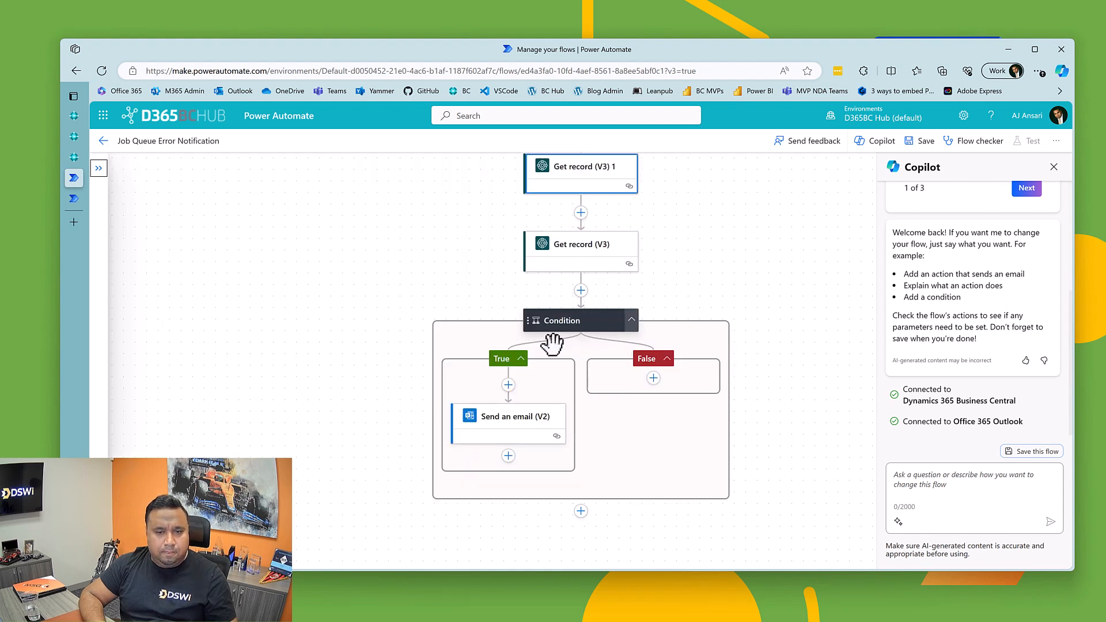
left_click(508, 438)
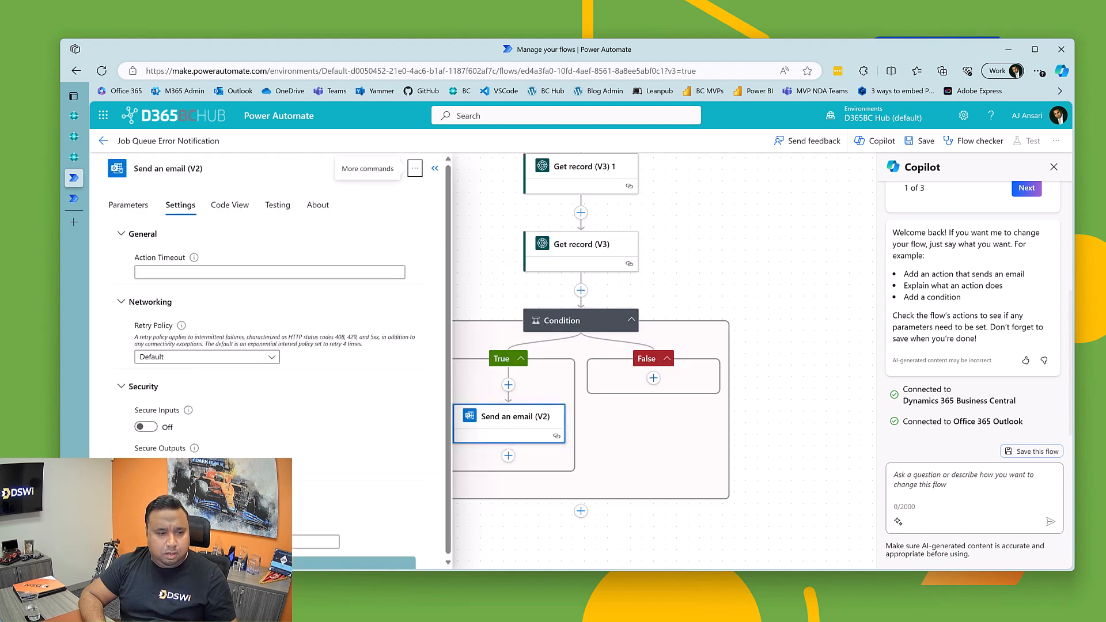
left_click(128, 205)
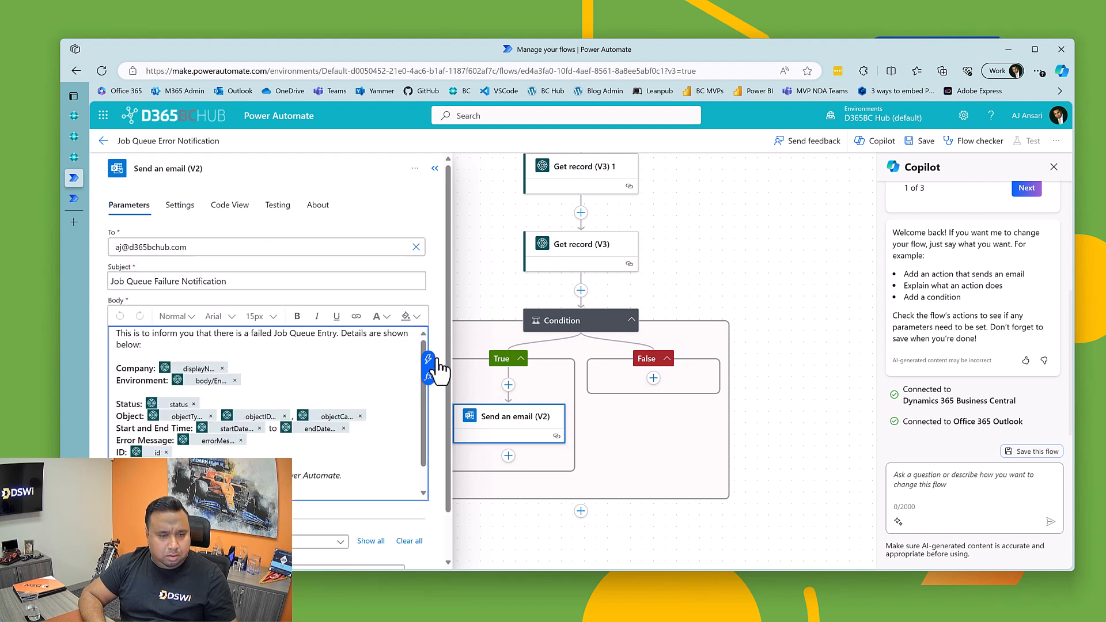
left_click(284, 364)
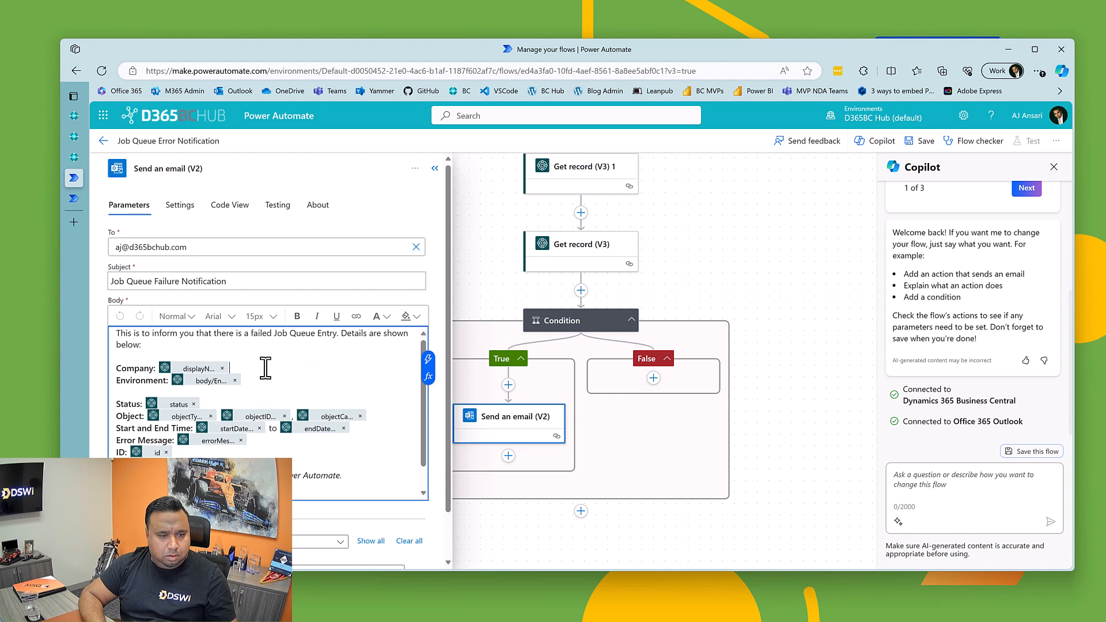
left_click(427, 363)
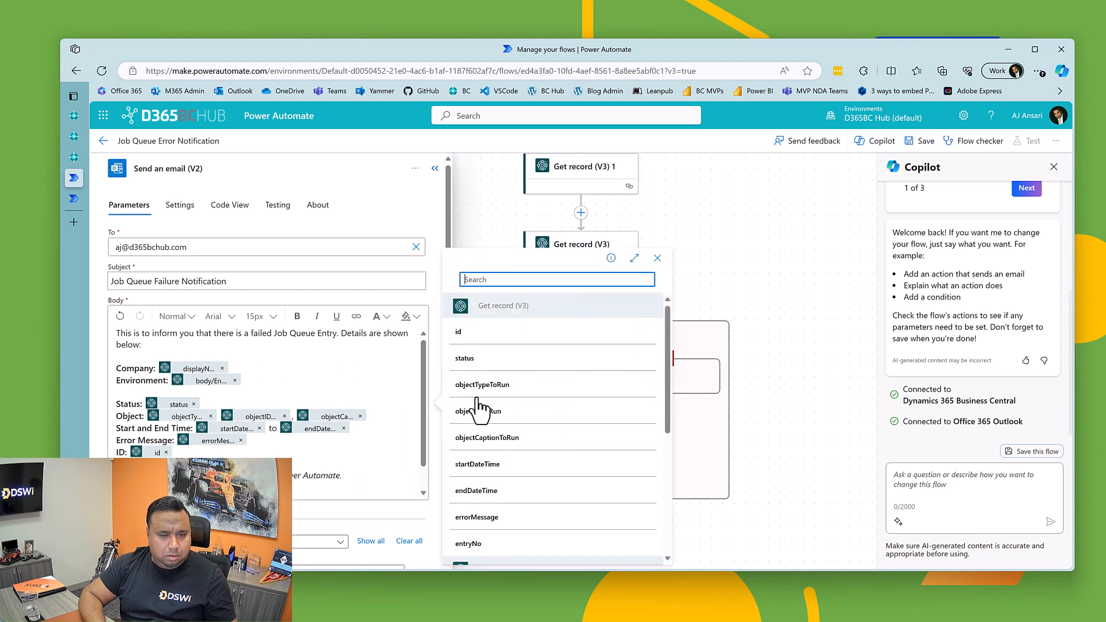
scroll(501, 470, "down", 5)
scroll(501, 470, "down", 2)
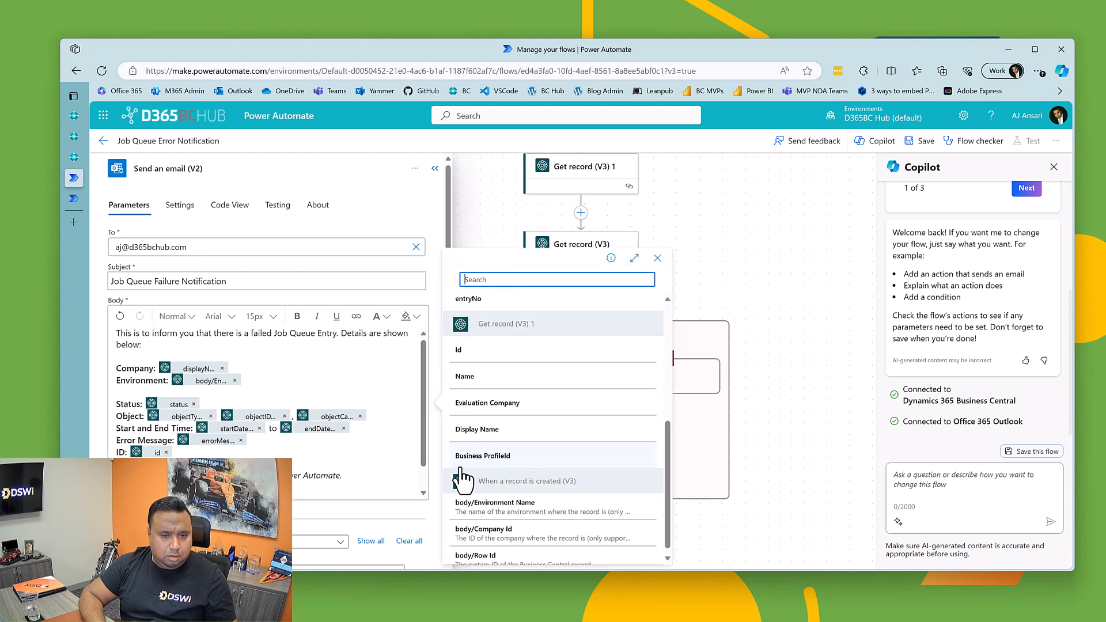
left_click(470, 381)
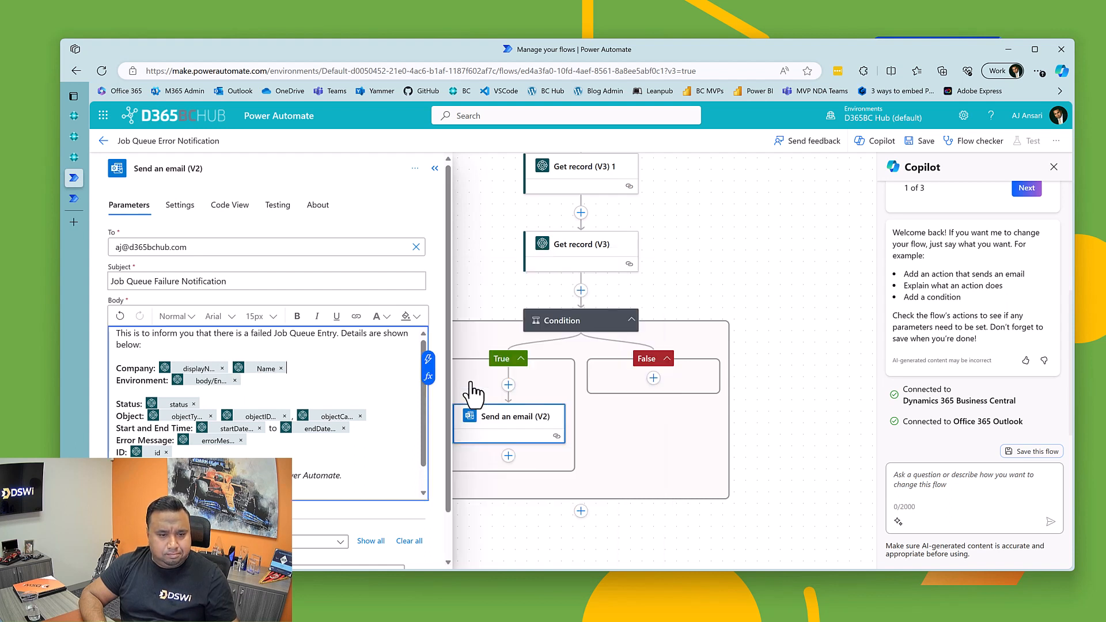
left_click(222, 368)
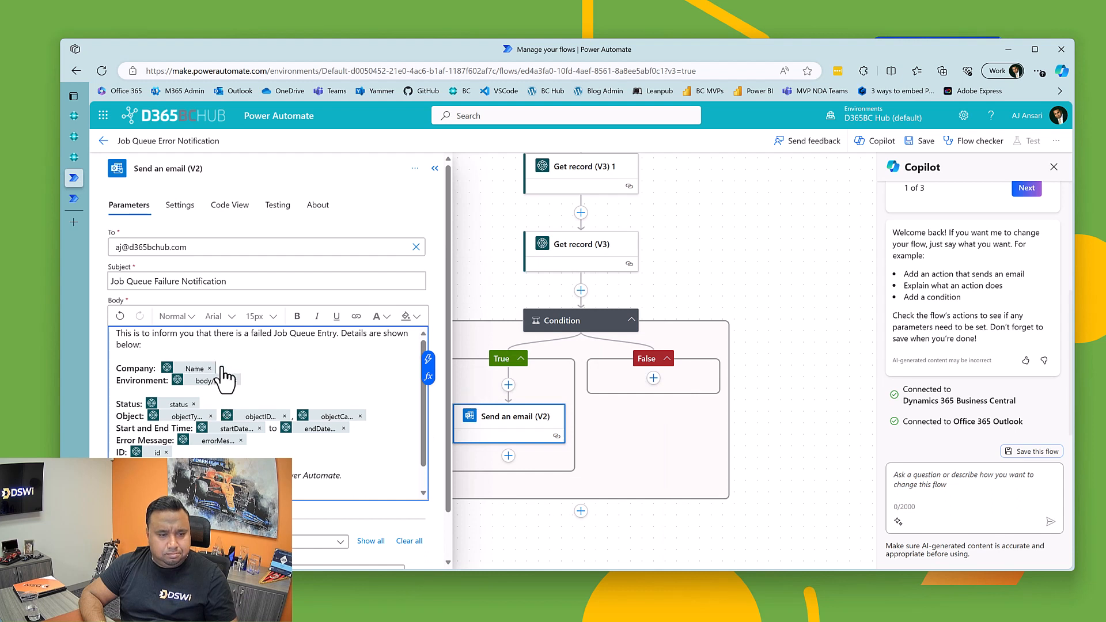
Step: Review the remaining fields in the email body, collapse the action's details and save the flow
left_click(264, 380)
scroll(225, 404, "down", 1)
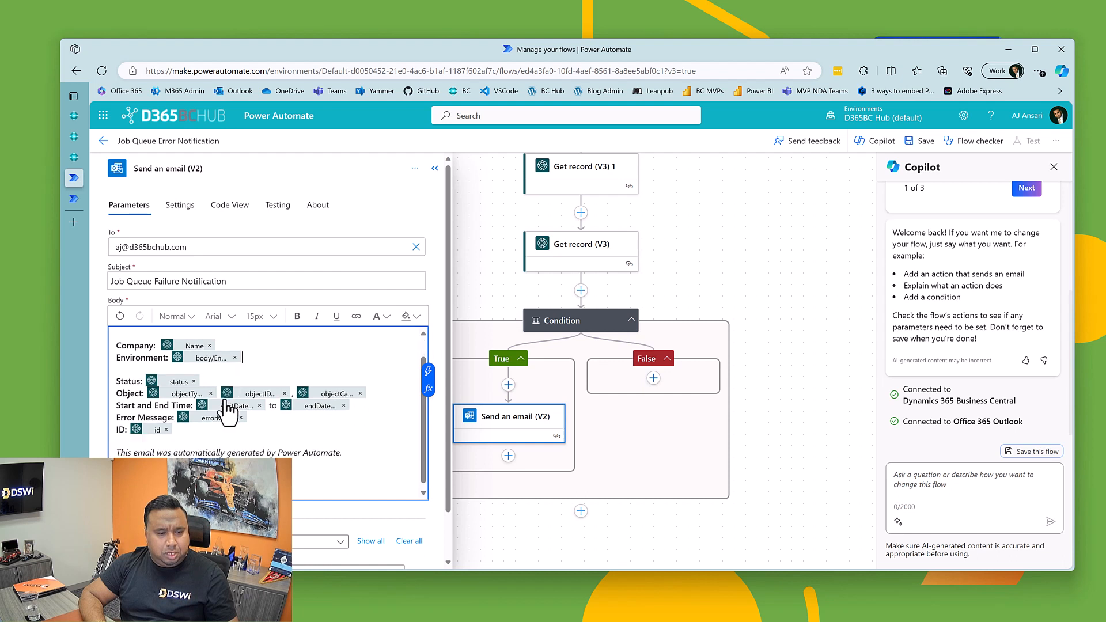
scroll(217, 441, "up", 1)
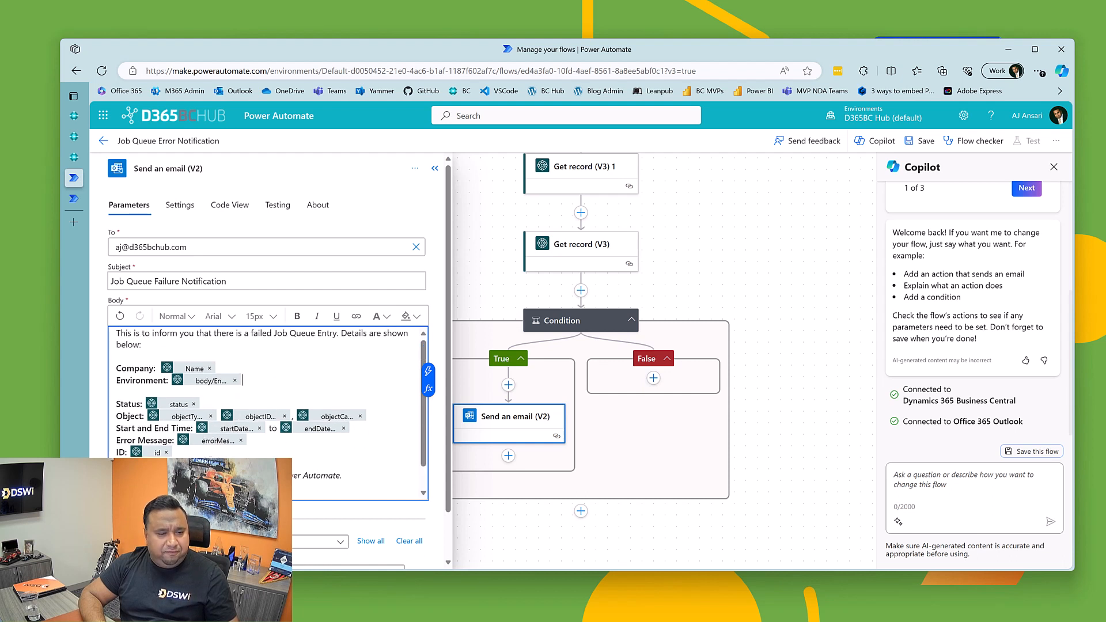
scroll(234, 449, "down", 1)
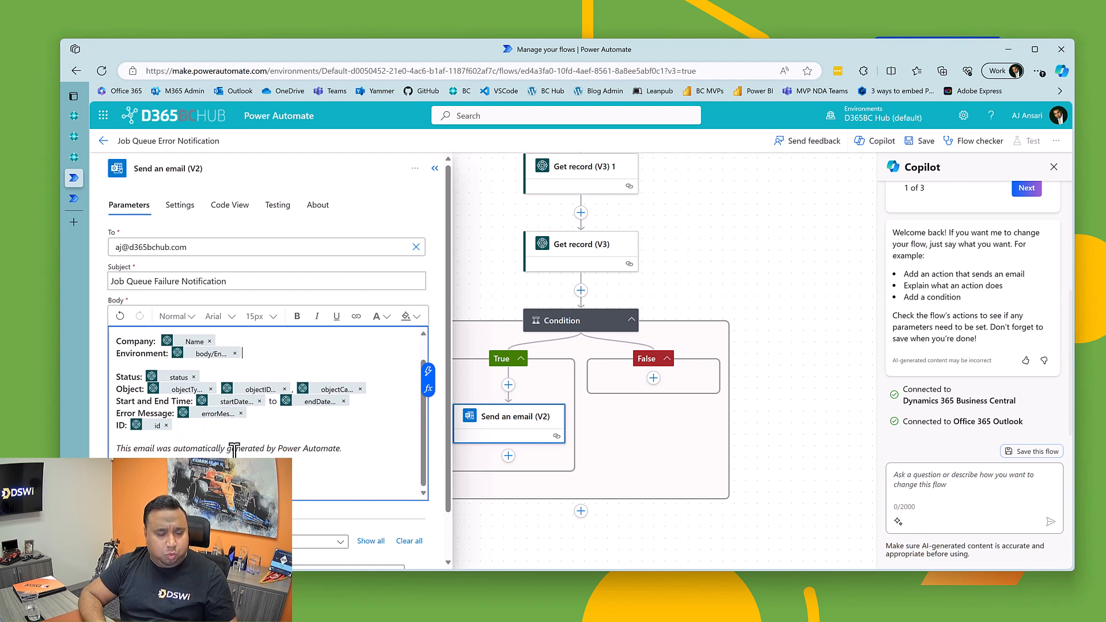
left_click(435, 168)
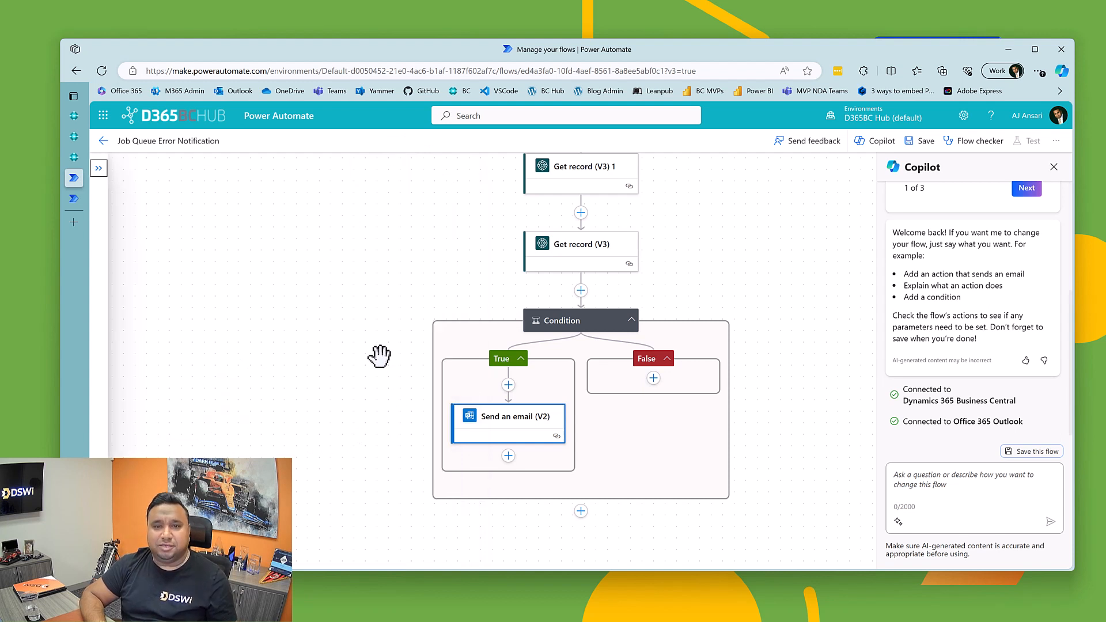
scroll(518, 343, "up", 1)
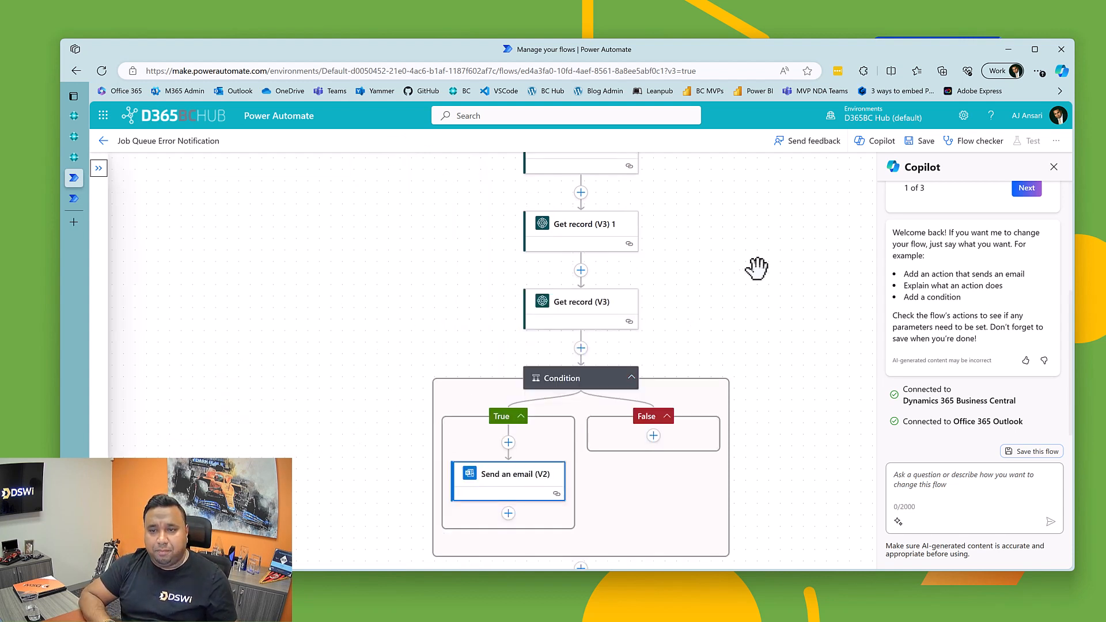
left_click(923, 146)
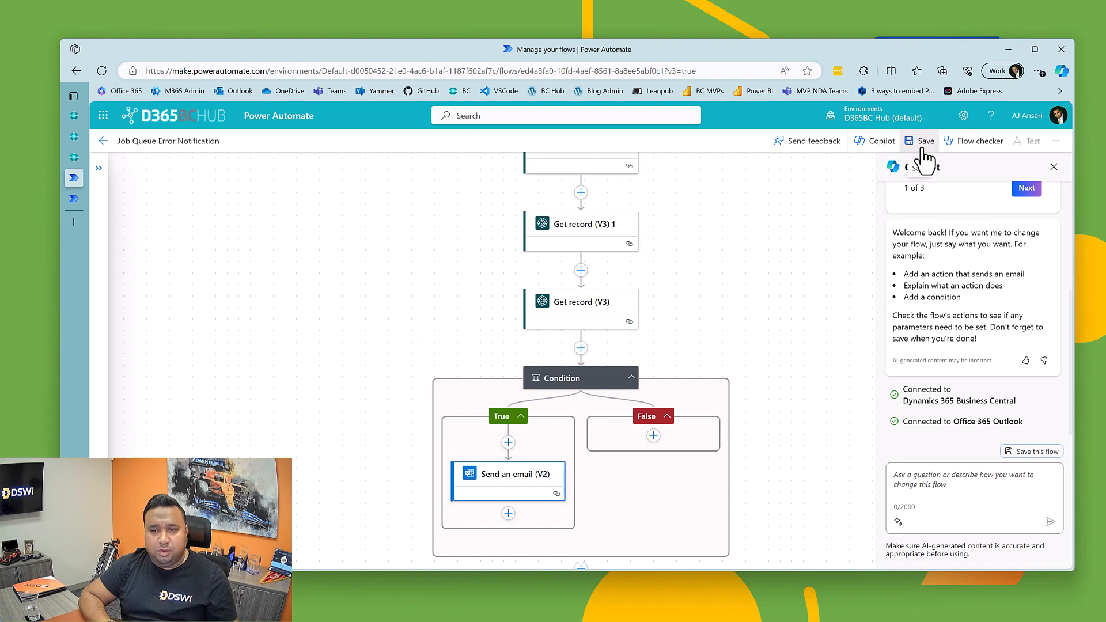
Step: Switch to the Business Central job queue entries and put the Calculate Plan - Plan. Wksh. job on hold
left_click(75, 158)
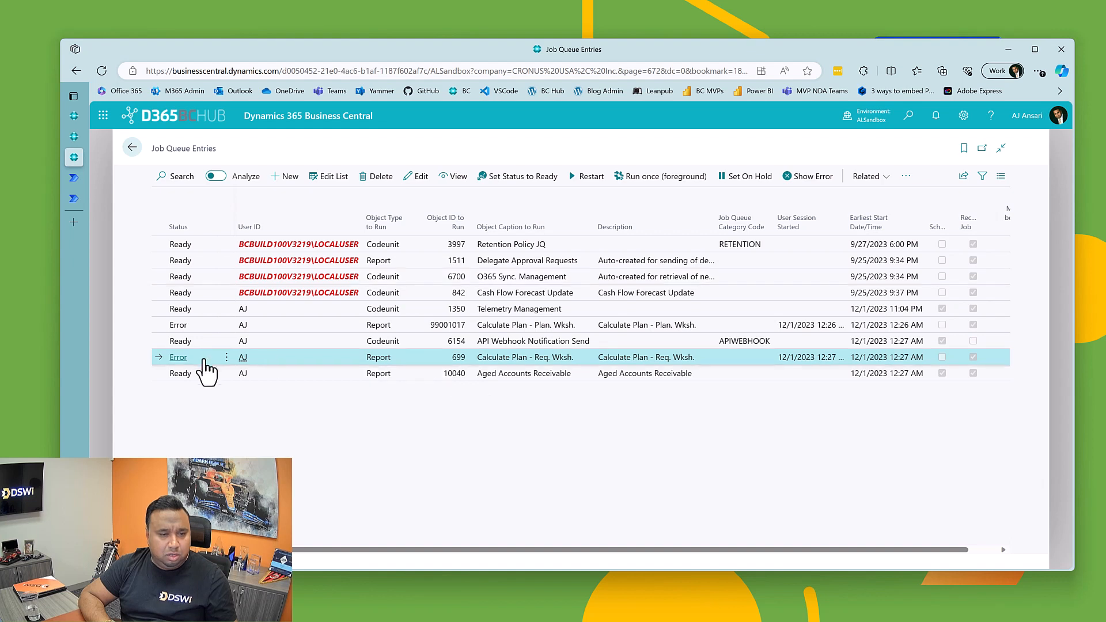
left_click(503, 325)
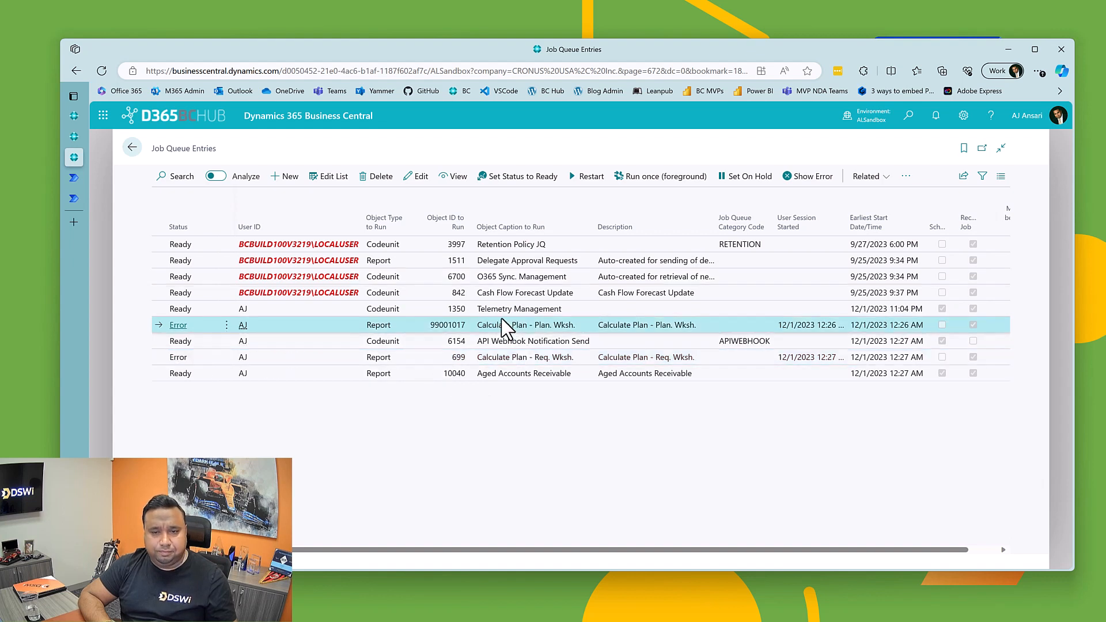
left_click(763, 179)
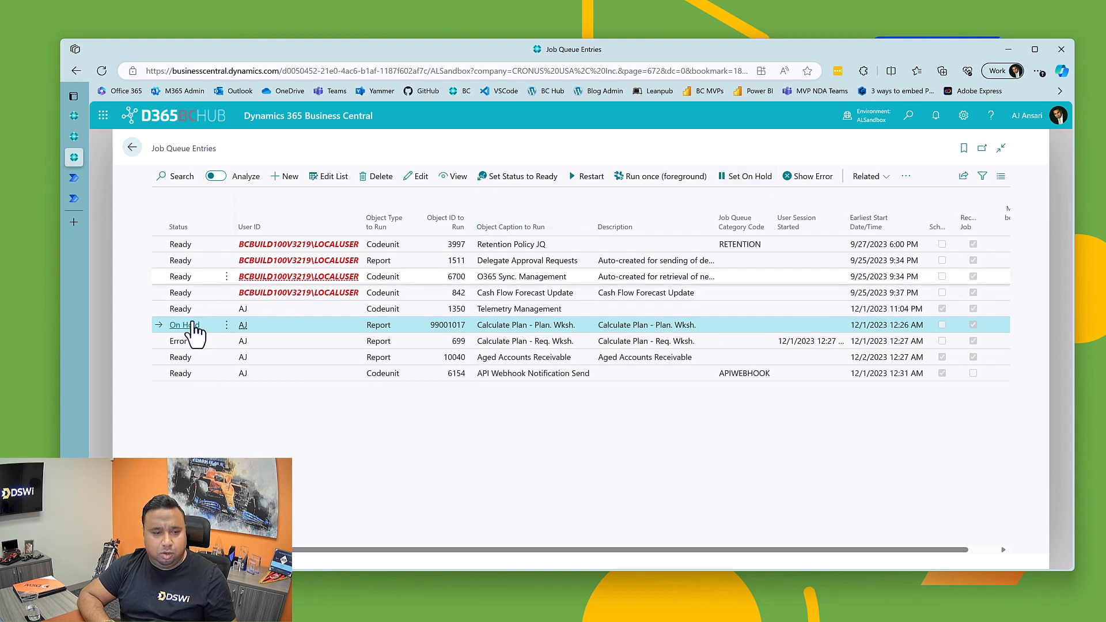
Step: Set the Calculate Plan - Plan. Wksh. job's earliest start to 12/1/2023 12:00 AM, set its status to Ready and close its card
left_click(318, 180)
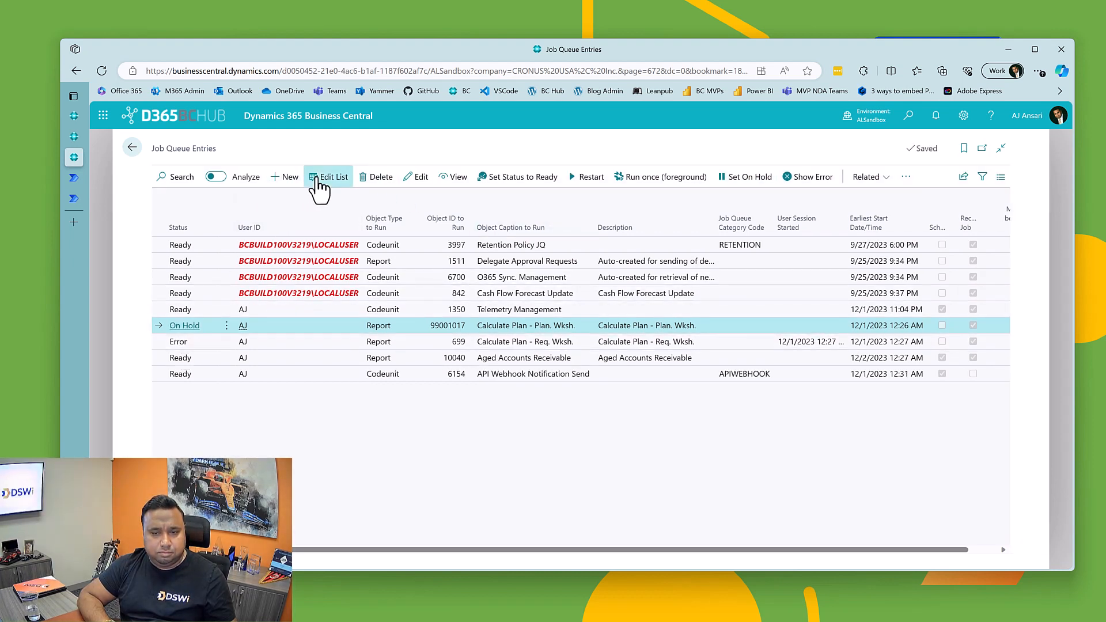
left_click(409, 184)
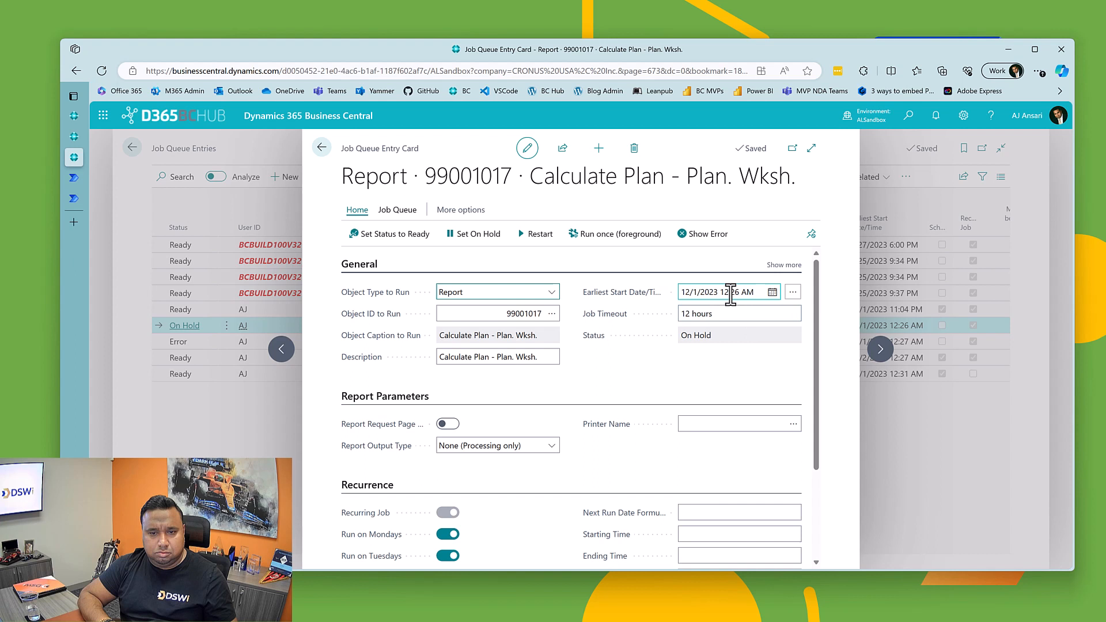
left_click(730, 292)
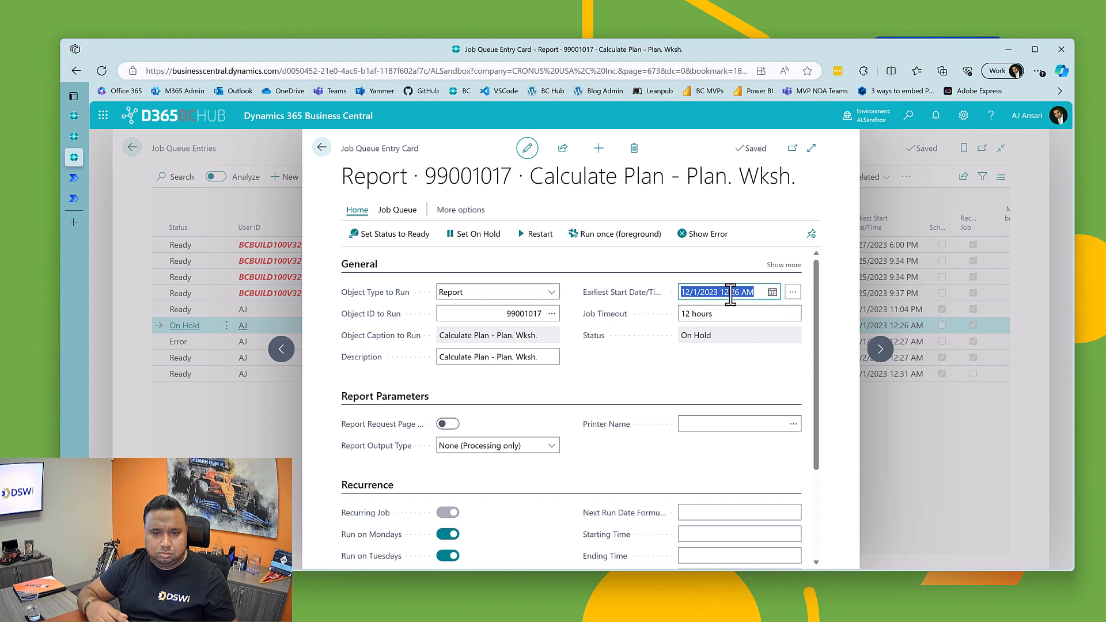
type("t")
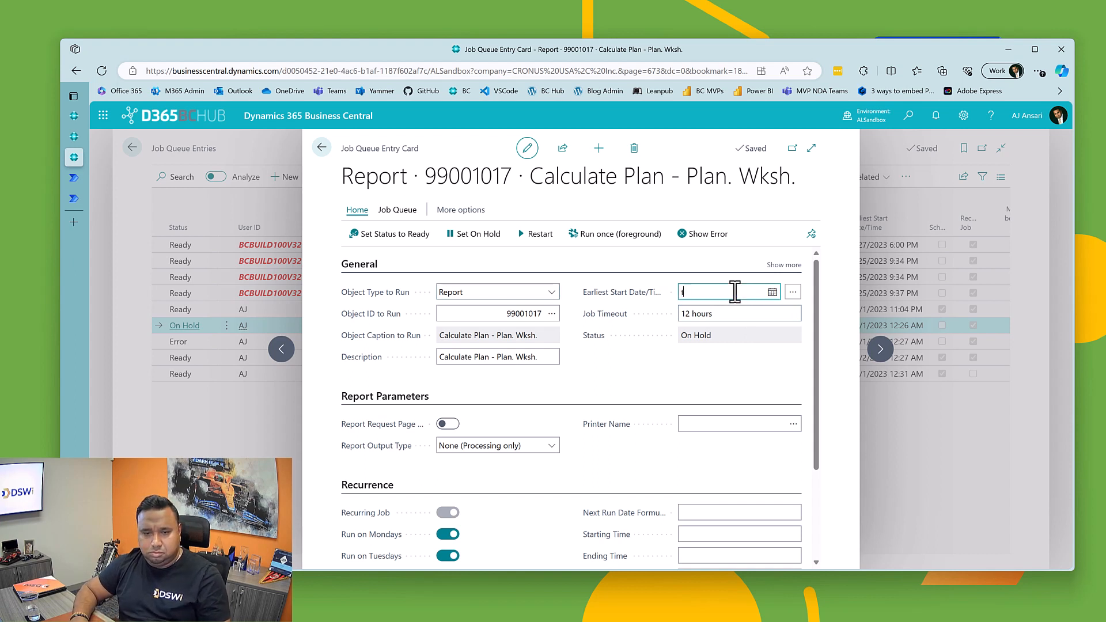
key("Tab")
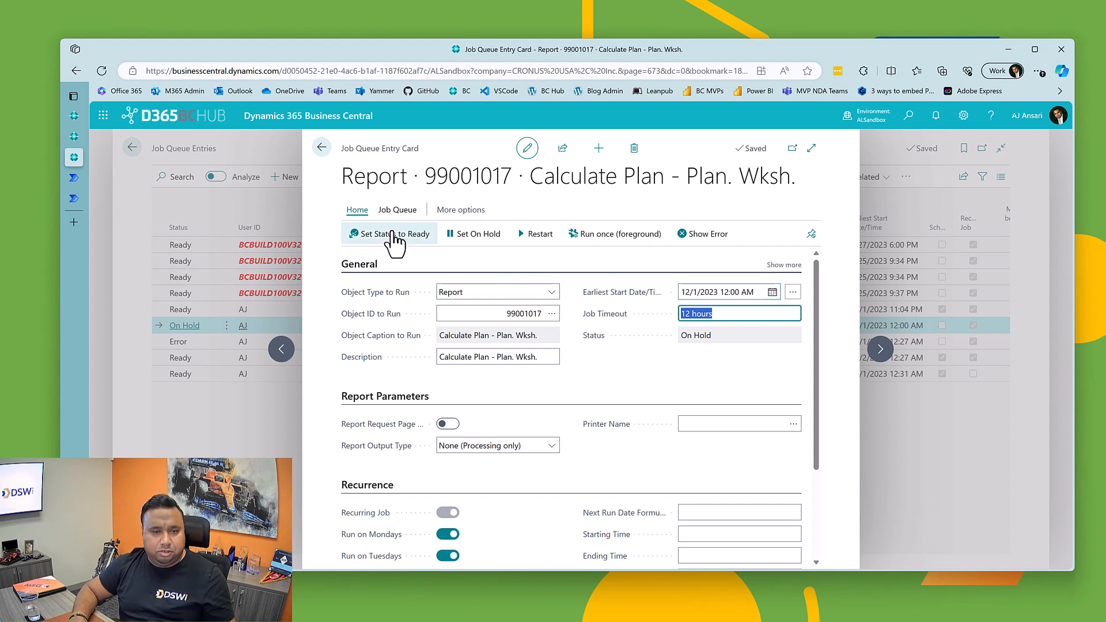
left_click(394, 236)
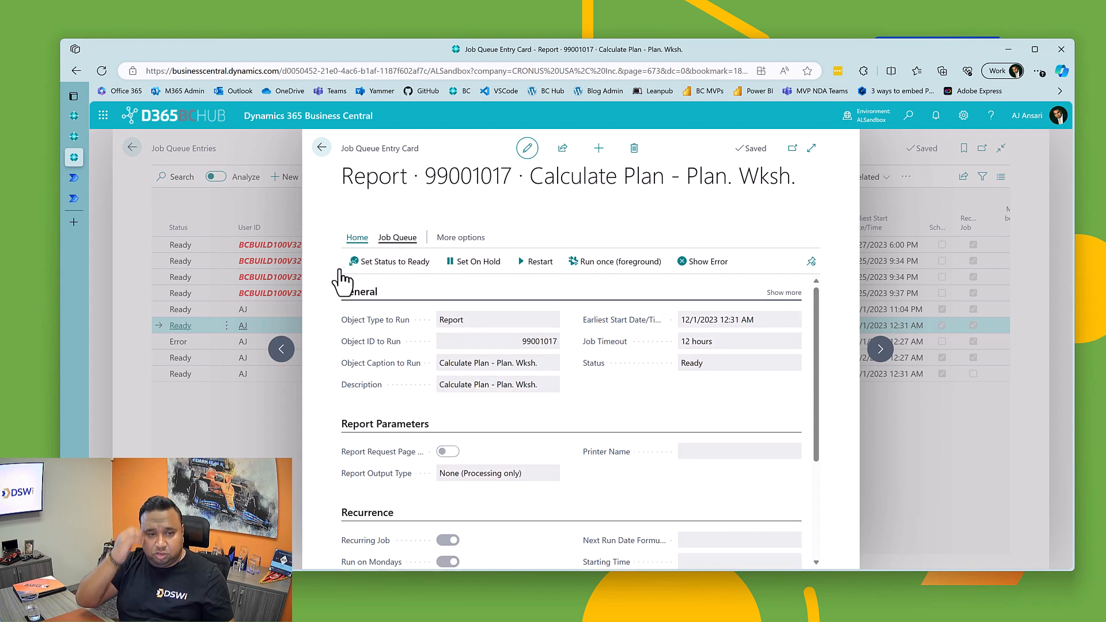
left_click(321, 148)
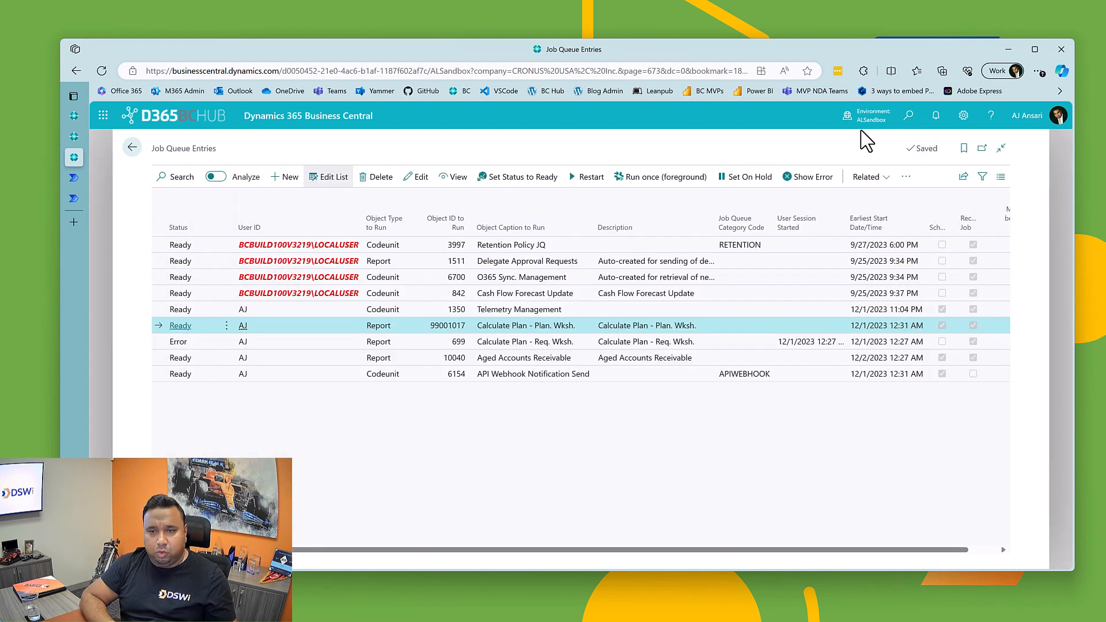
Step: Search for "job queue log" and open the Job Queue Log Entries list
left_click(909, 116)
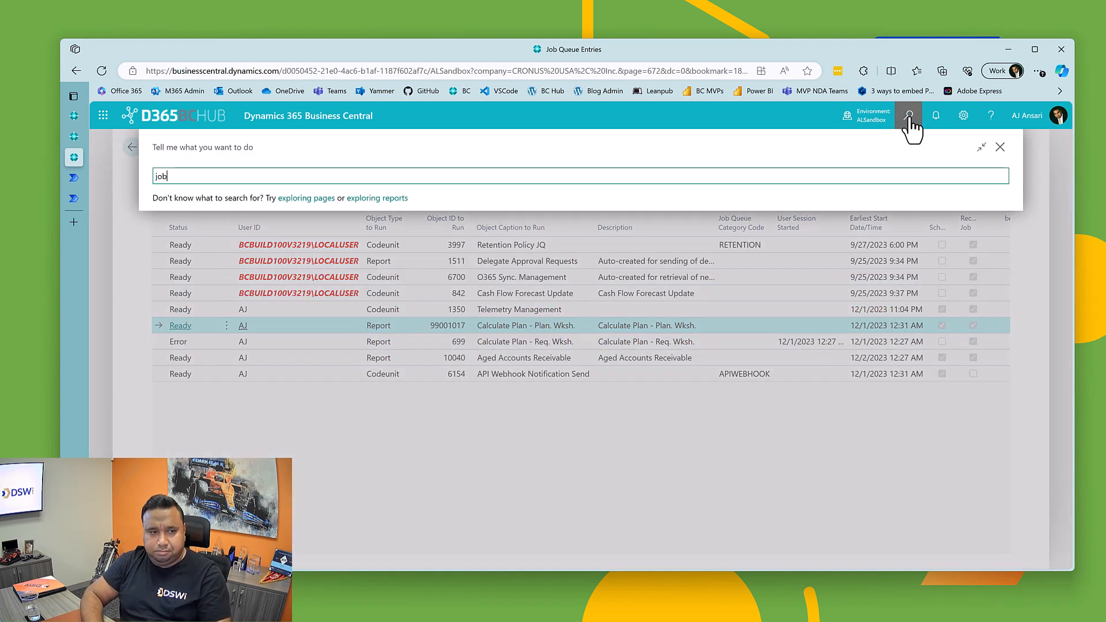
type("job queue")
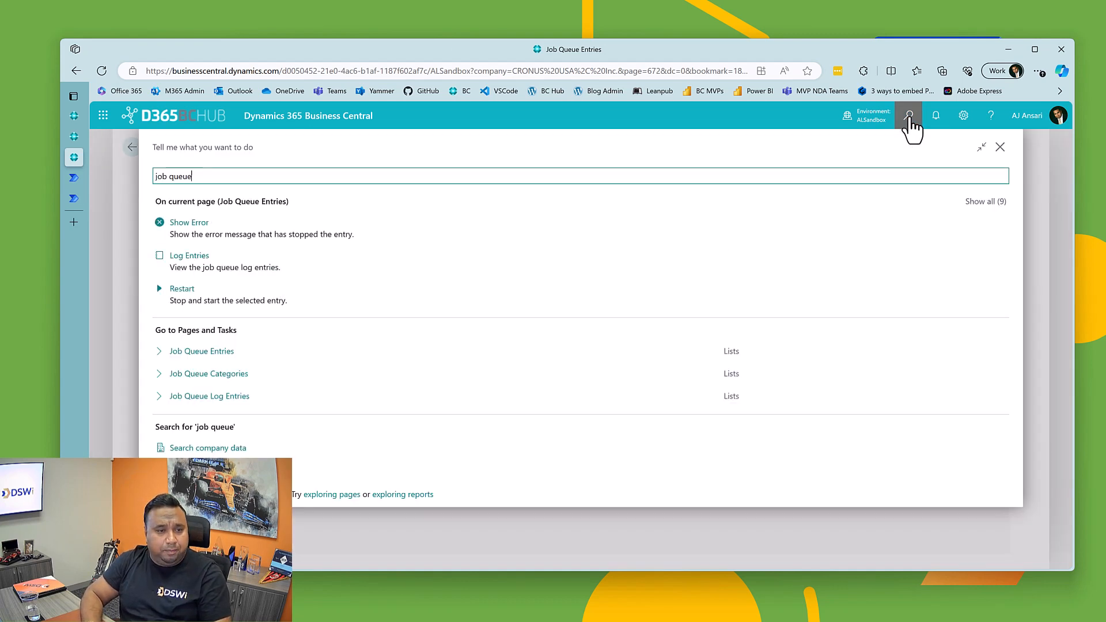
type(" log")
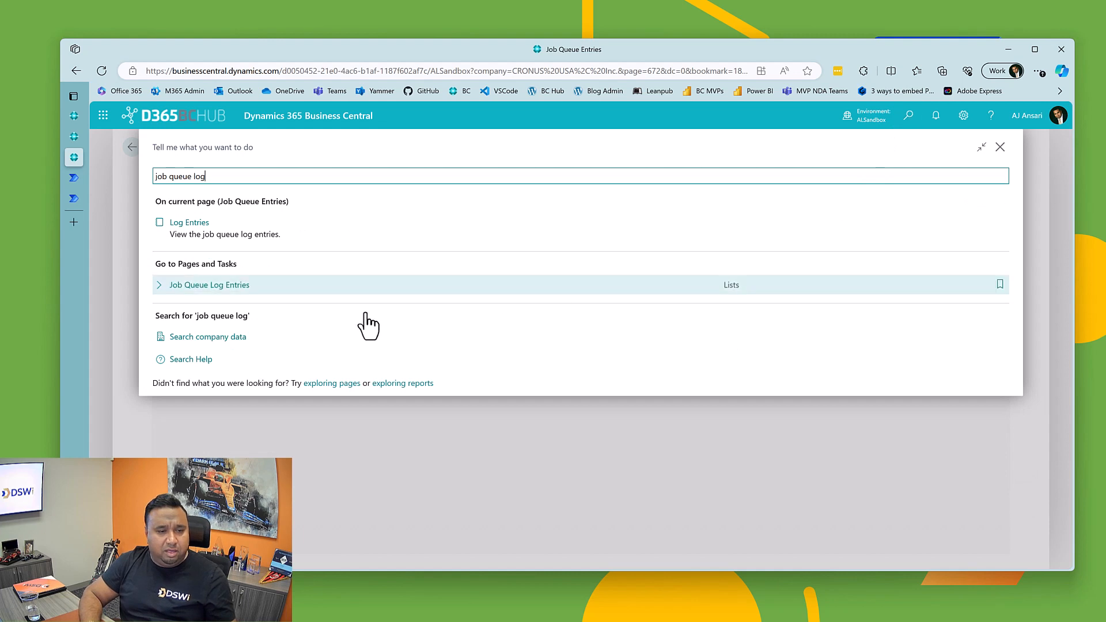
left_click(190, 291)
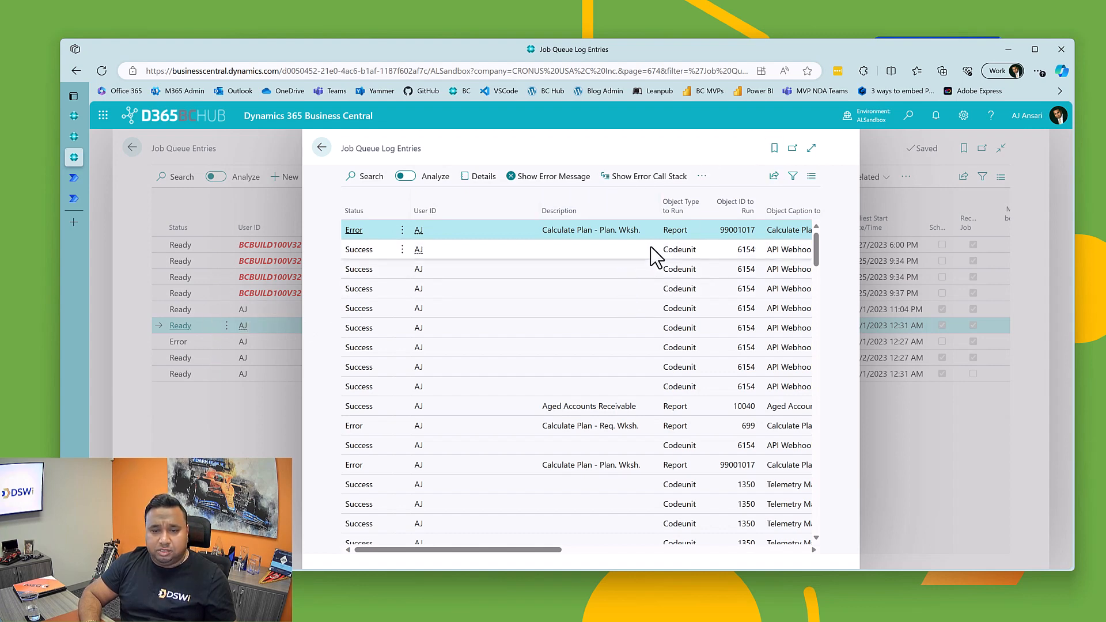
Step: Expand the Job Queue Log Entries list to full width, switch to Outlook and open the newest Job Queue Failure Notification email
left_click(810, 149)
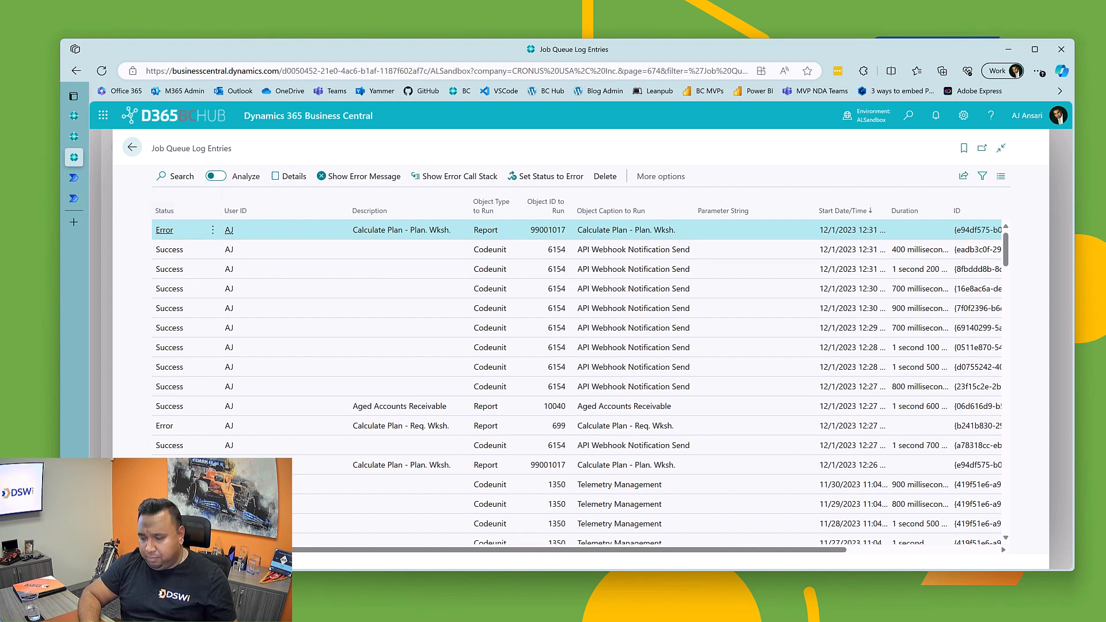
left_click_drag(1105, 185, 421, 108)
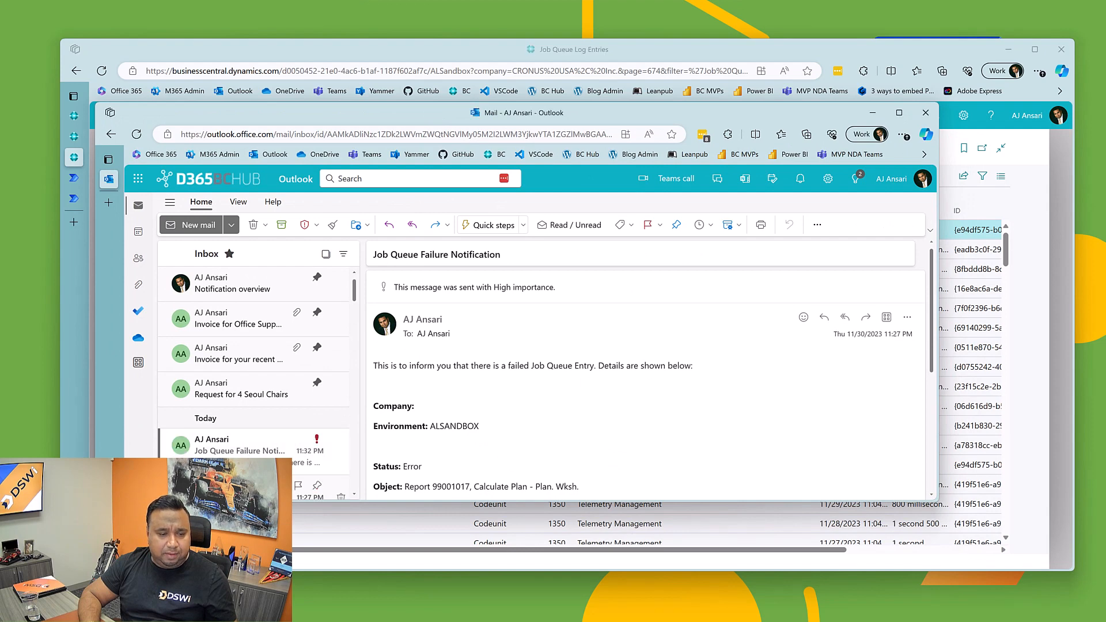
left_click(231, 453)
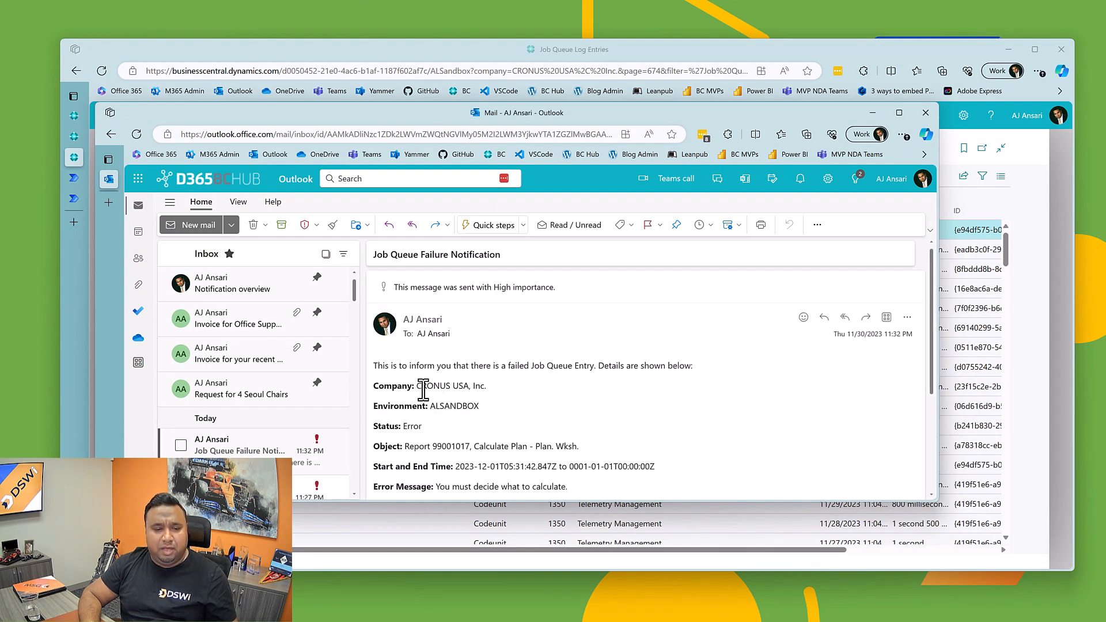
Step: Check the company name and the remaining job failure details in the notification email, and move the Outlook window out of view
left_click_drag(420, 388, 486, 387)
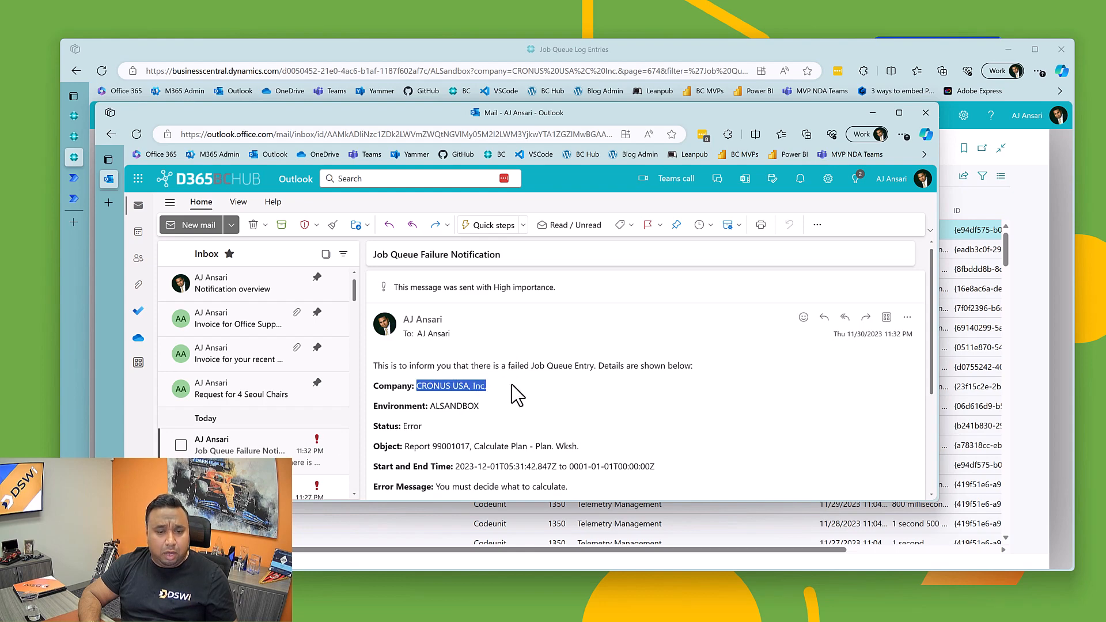
left_click(513, 398)
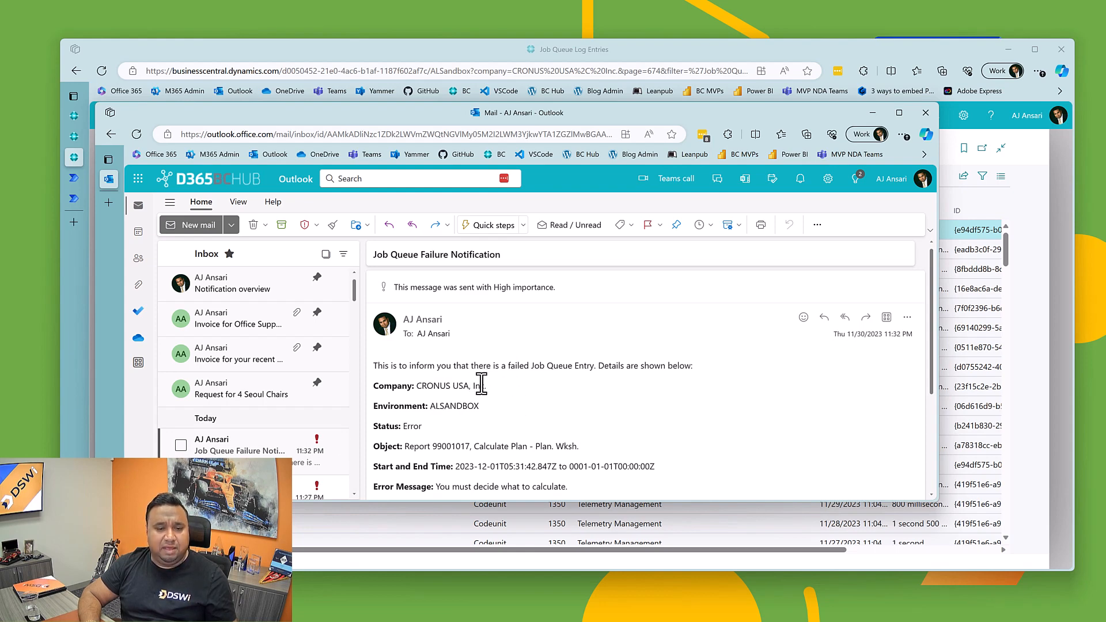
scroll(481, 385, "down", 1)
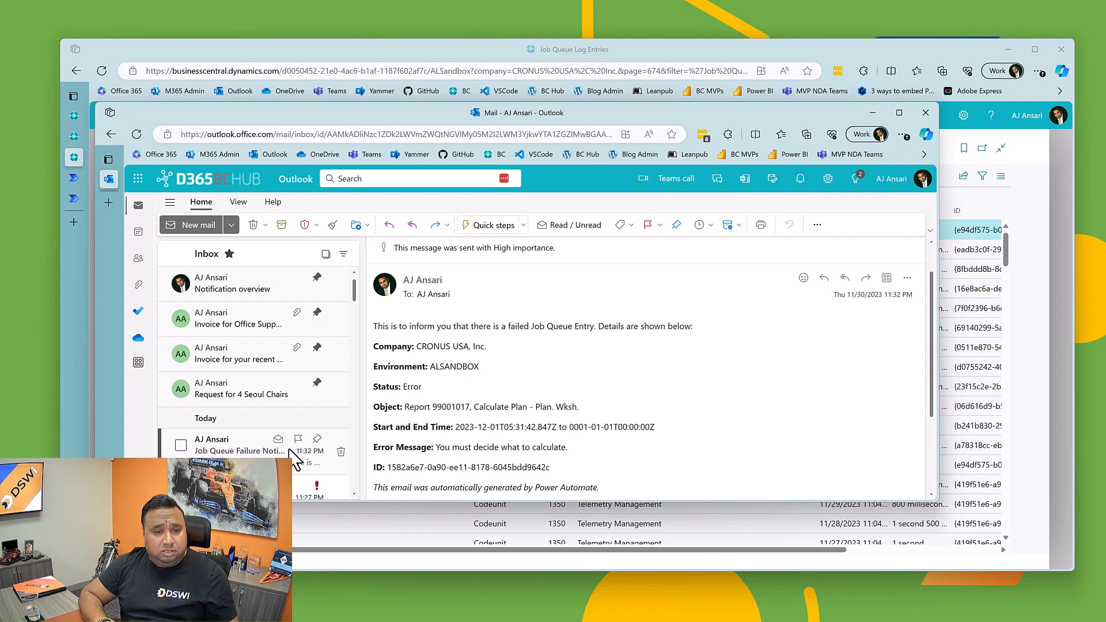
scroll(531, 395, "down", 1)
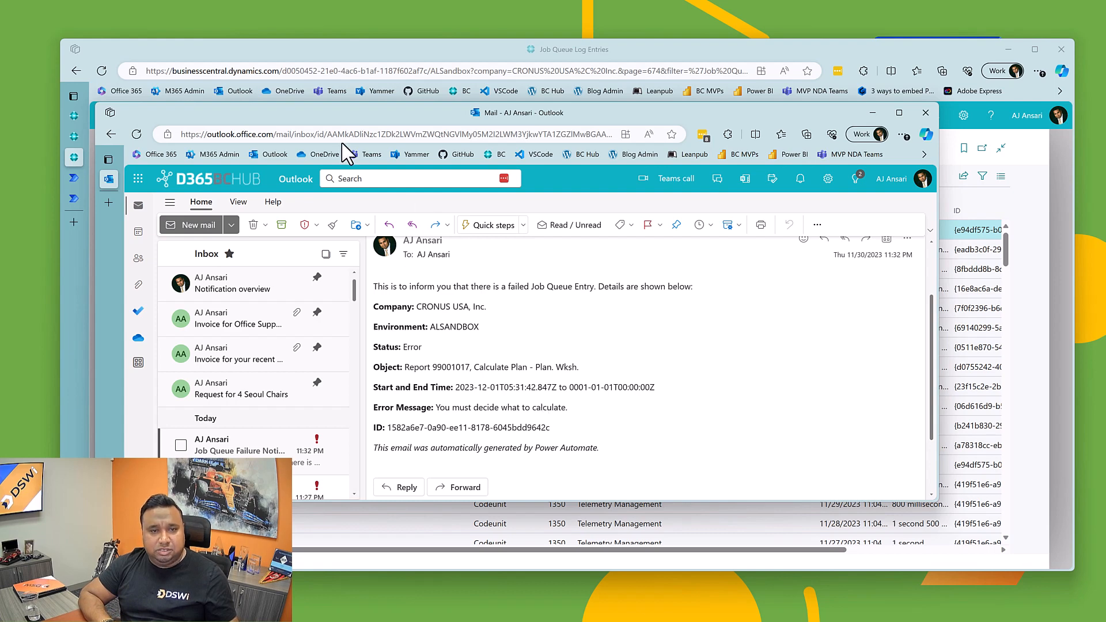
left_click_drag(306, 113, 1105, 92)
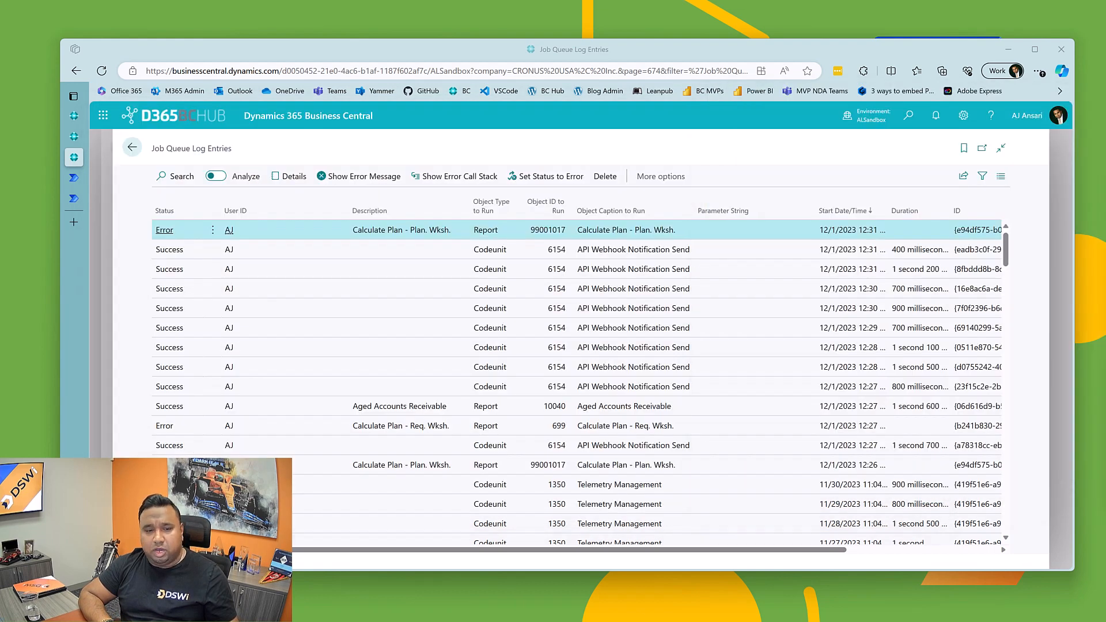
Step: Switch to Power Automate, leave the Job Queue Error Notification flow's editor and turn the flow off
left_click(76, 179)
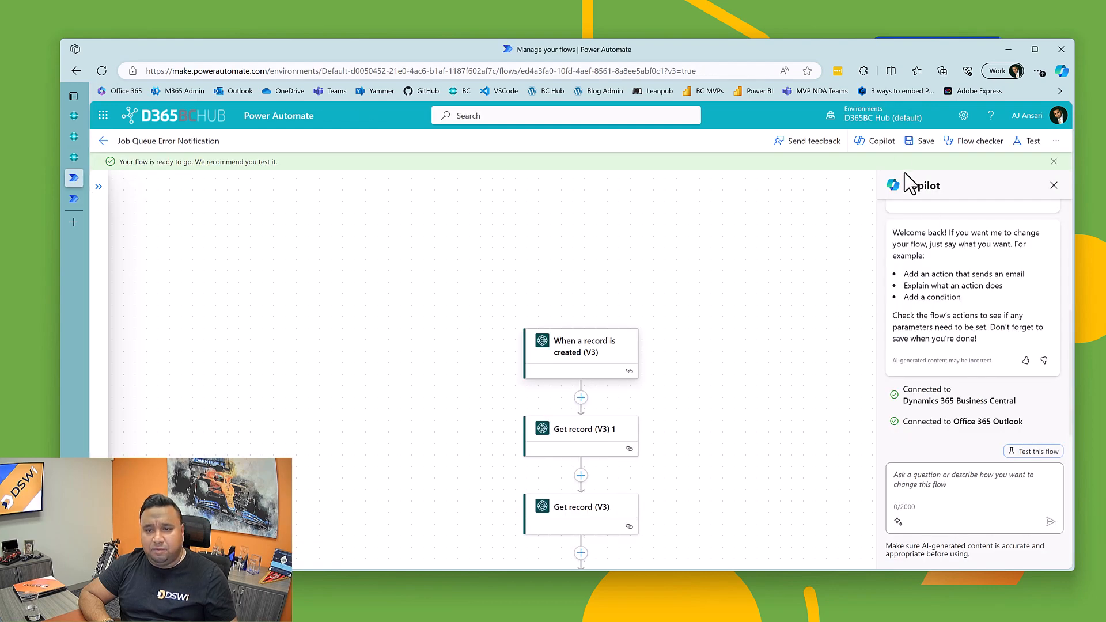
left_click(104, 142)
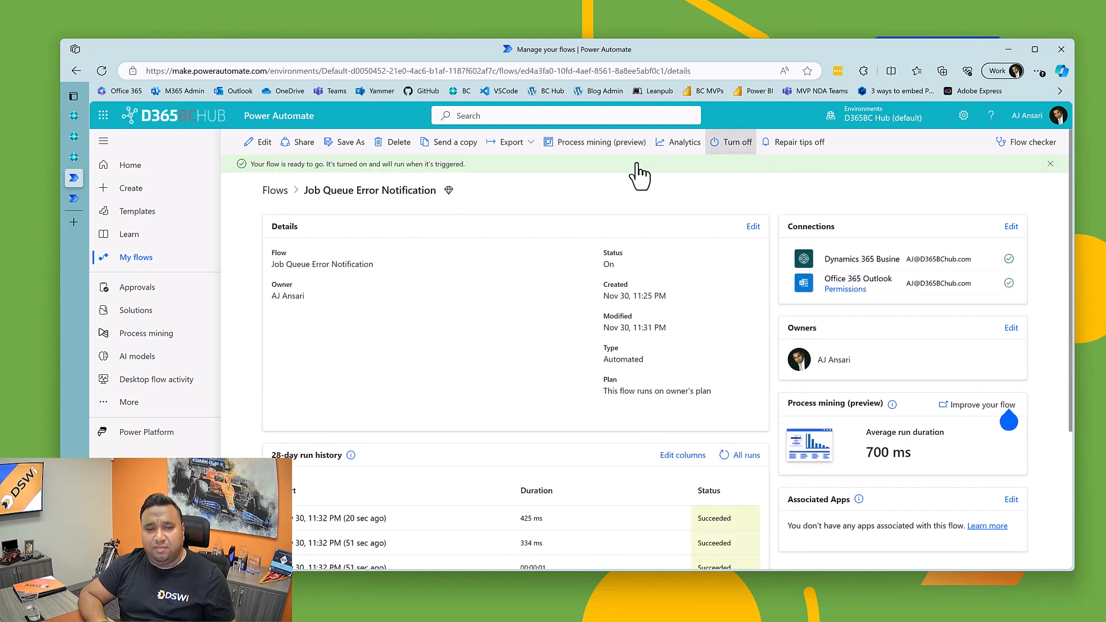
left_click(722, 148)
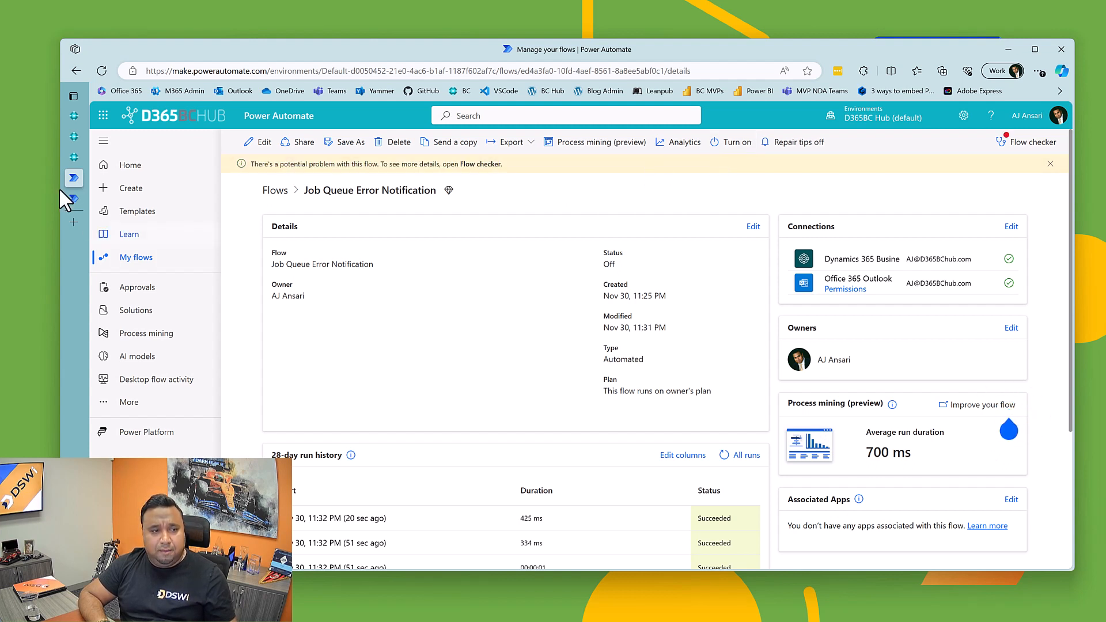
Step: Return to Business Central's Job Queue Entries and put the Calculate Plan - Plan. Wksh., Aged Accounts Receivable and Calculate Plan - Req. Wksh. jobs on hold
left_click(73, 156)
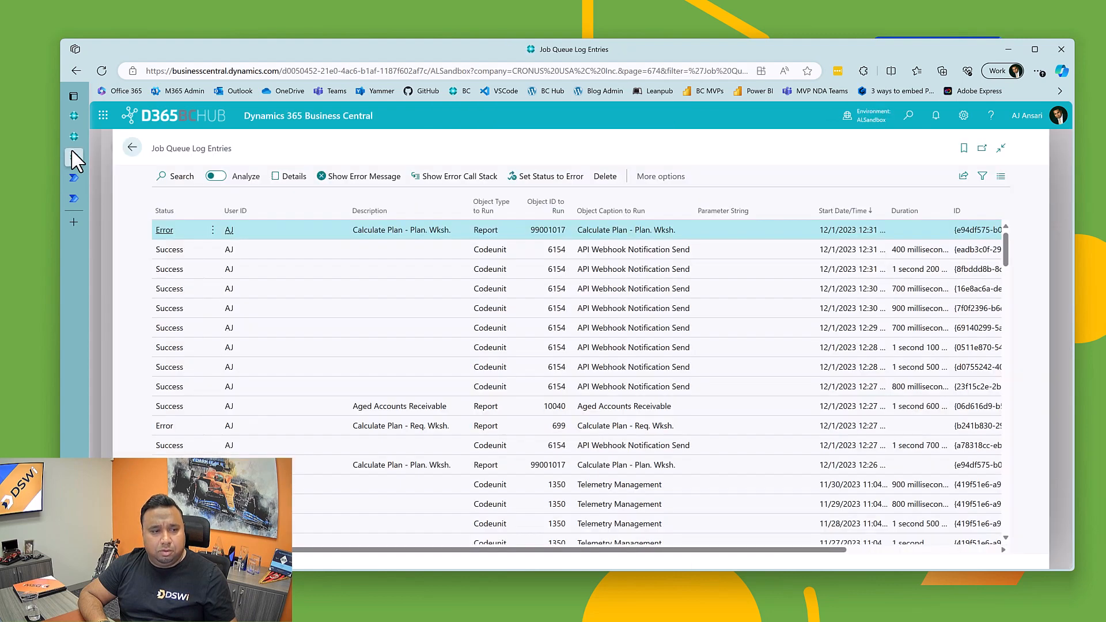
left_click(73, 135)
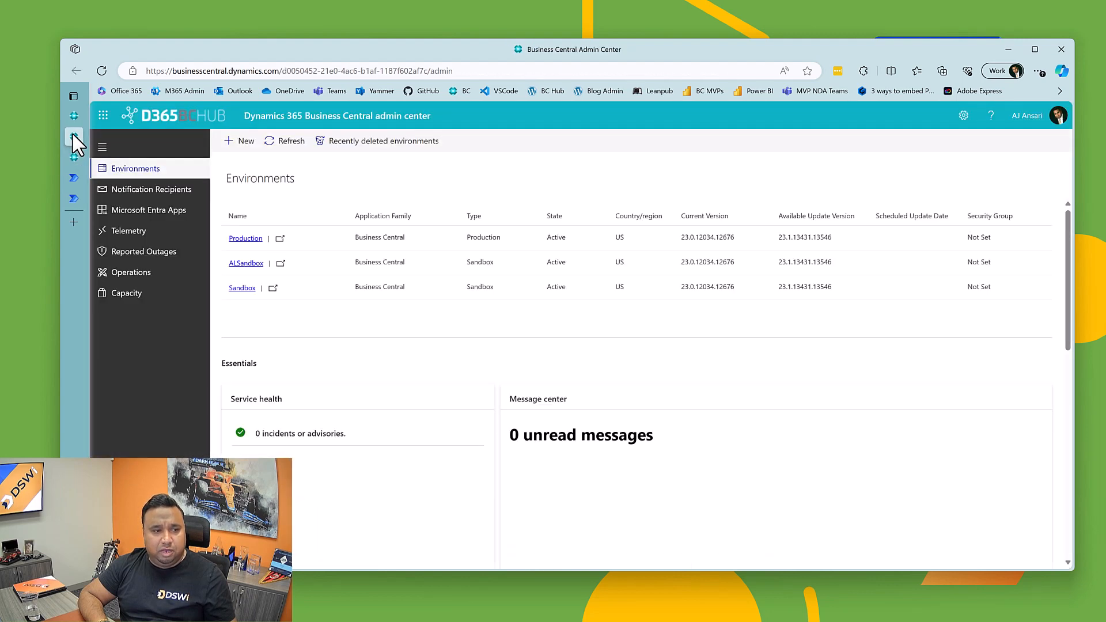
left_click(75, 157)
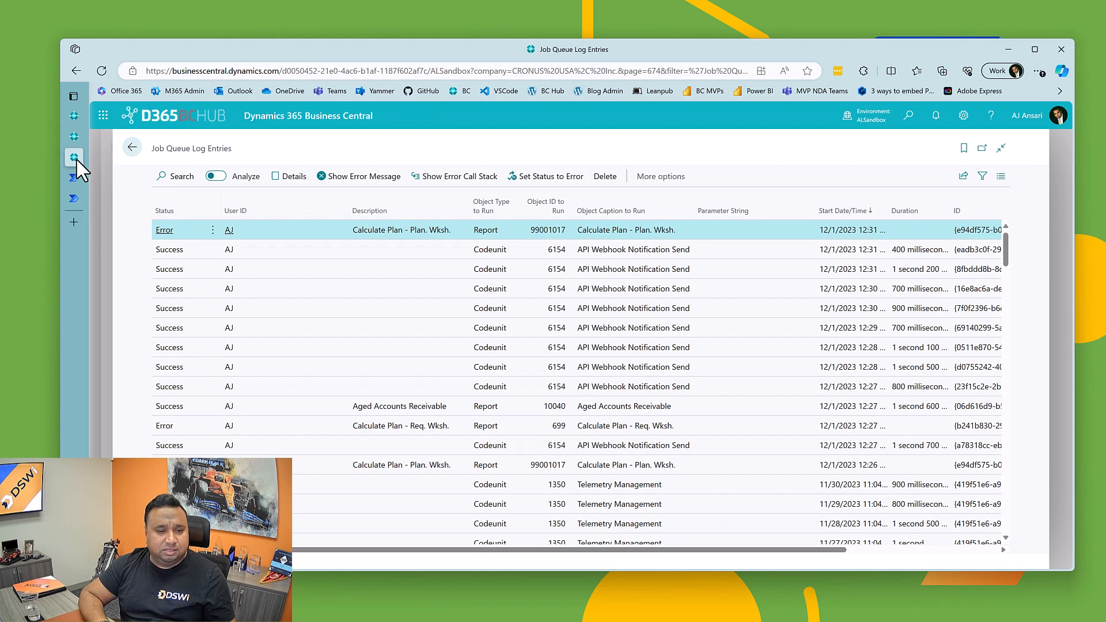
left_click(132, 148)
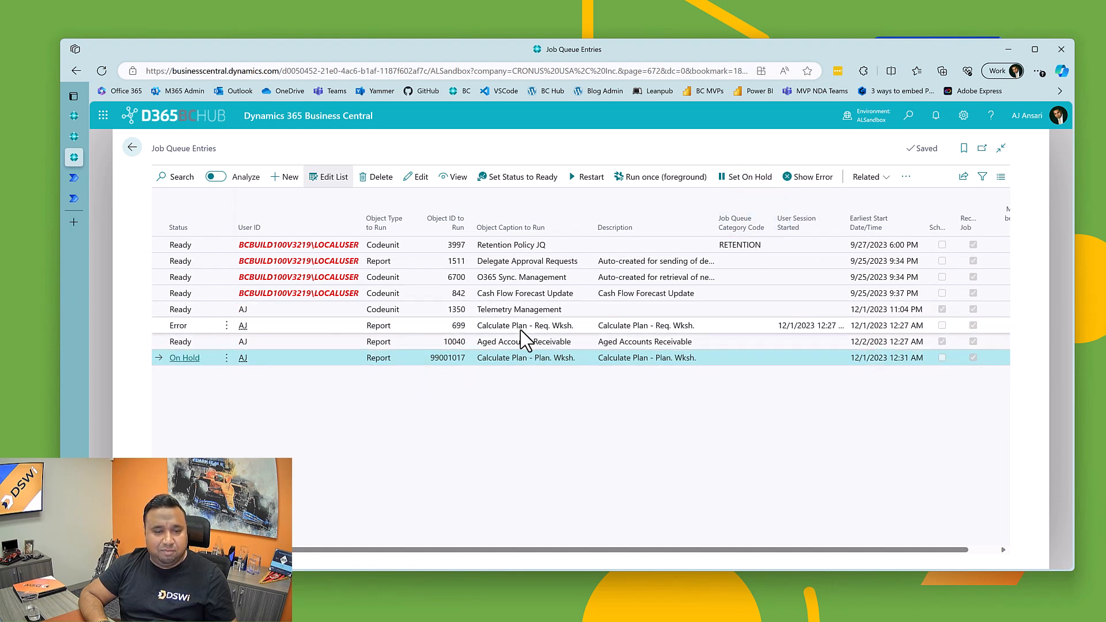
left_click(526, 341)
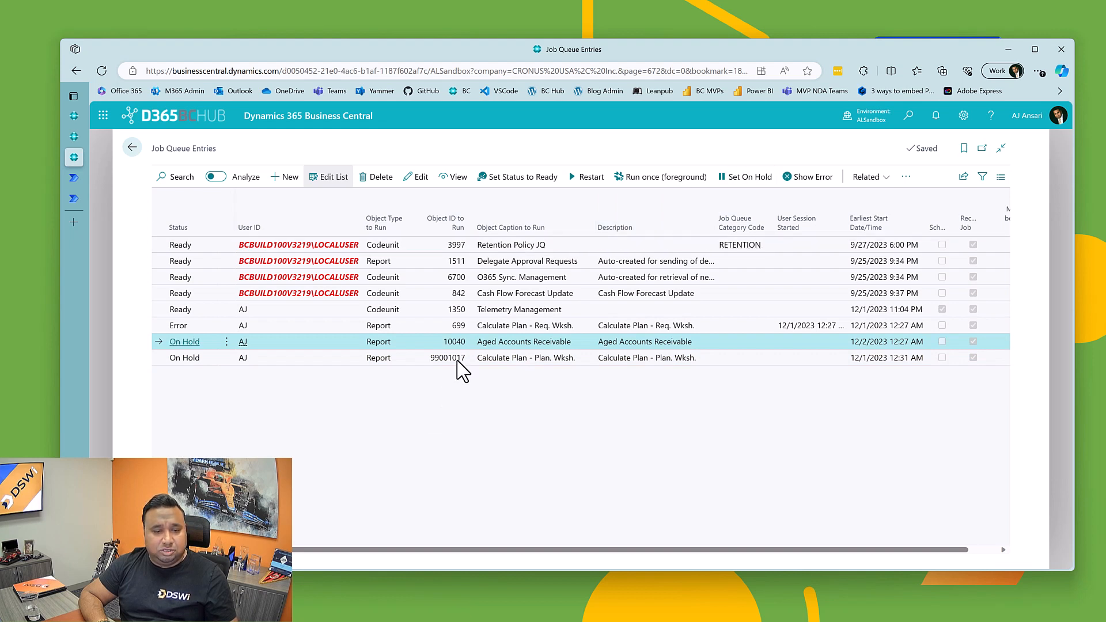
left_click(496, 325)
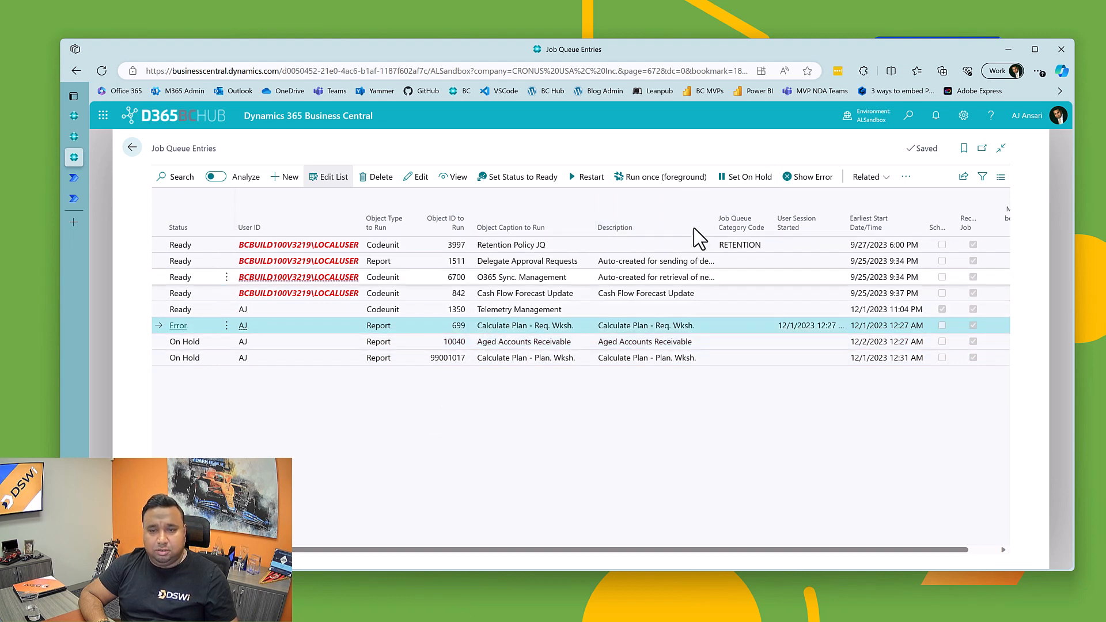
left_click(732, 180)
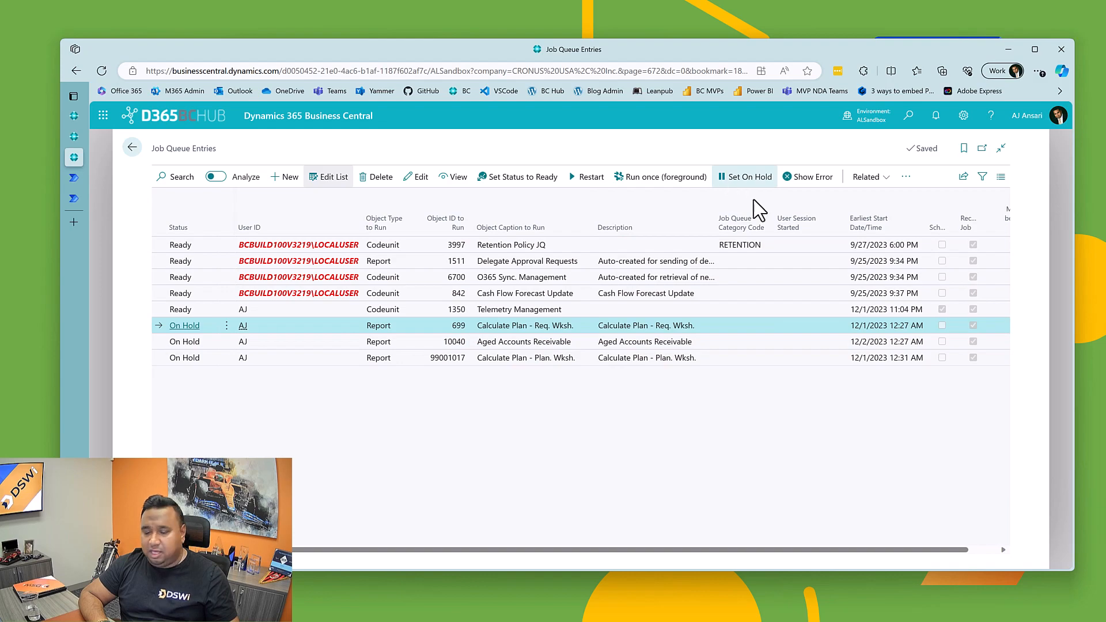